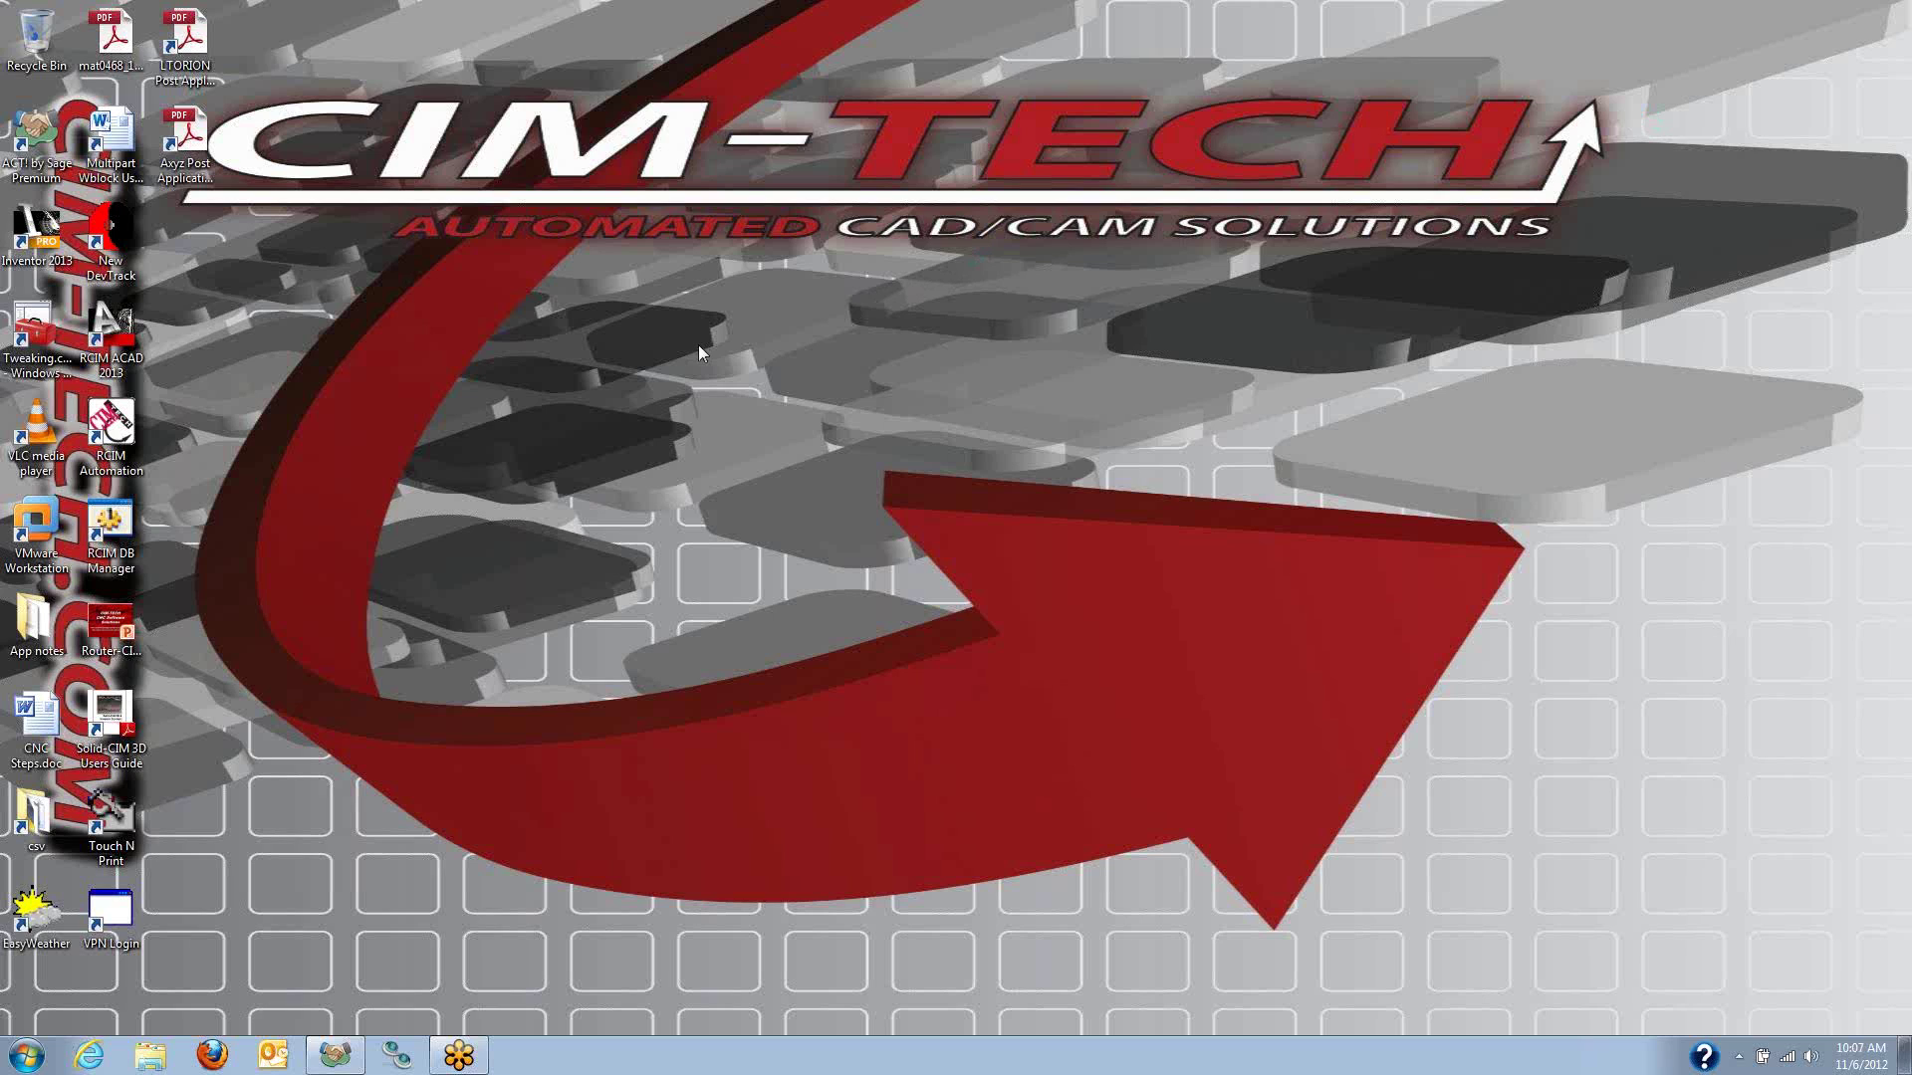
# Open the RCIM AutoCAD 2013 program and import the SolidWorks assembly 02-2102.SLDASM from the camper folder, accepting the translated file.
pyautogui.doubleClick(111, 337)
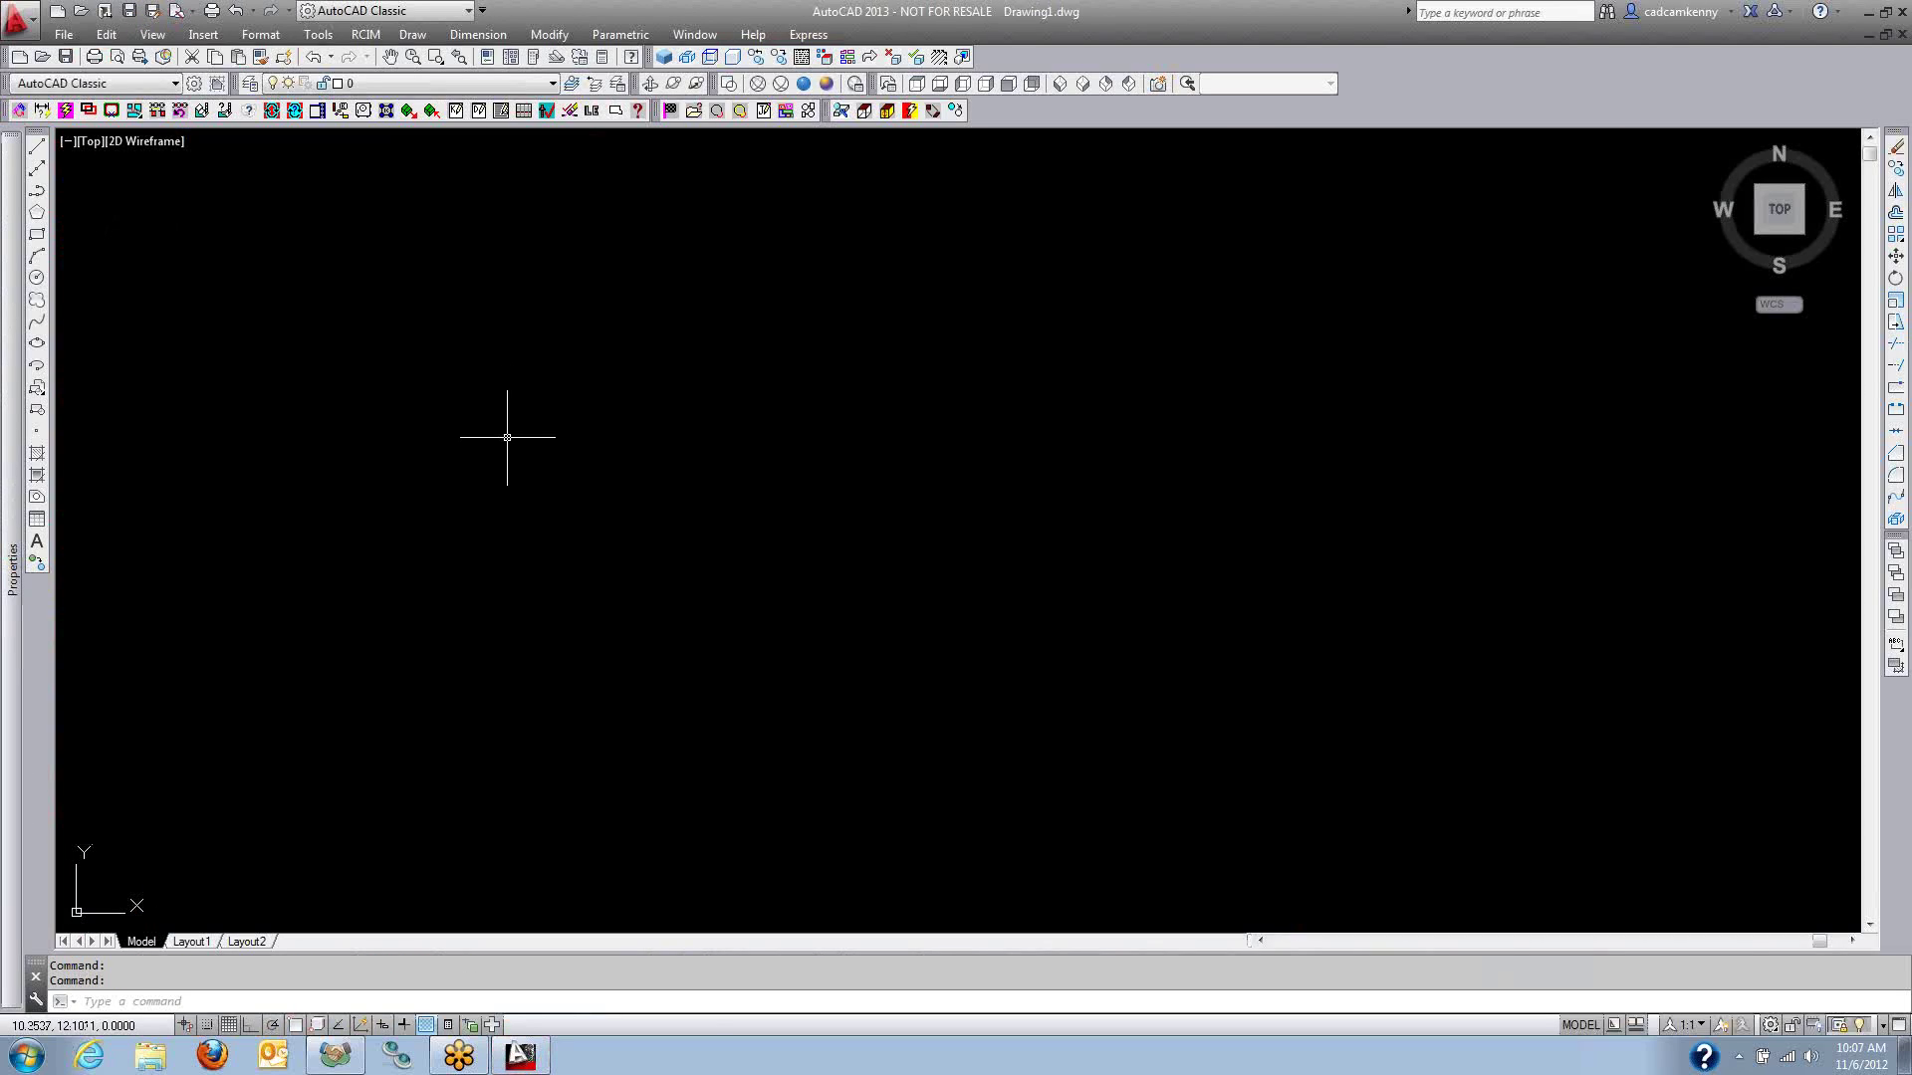
pyautogui.write('port')
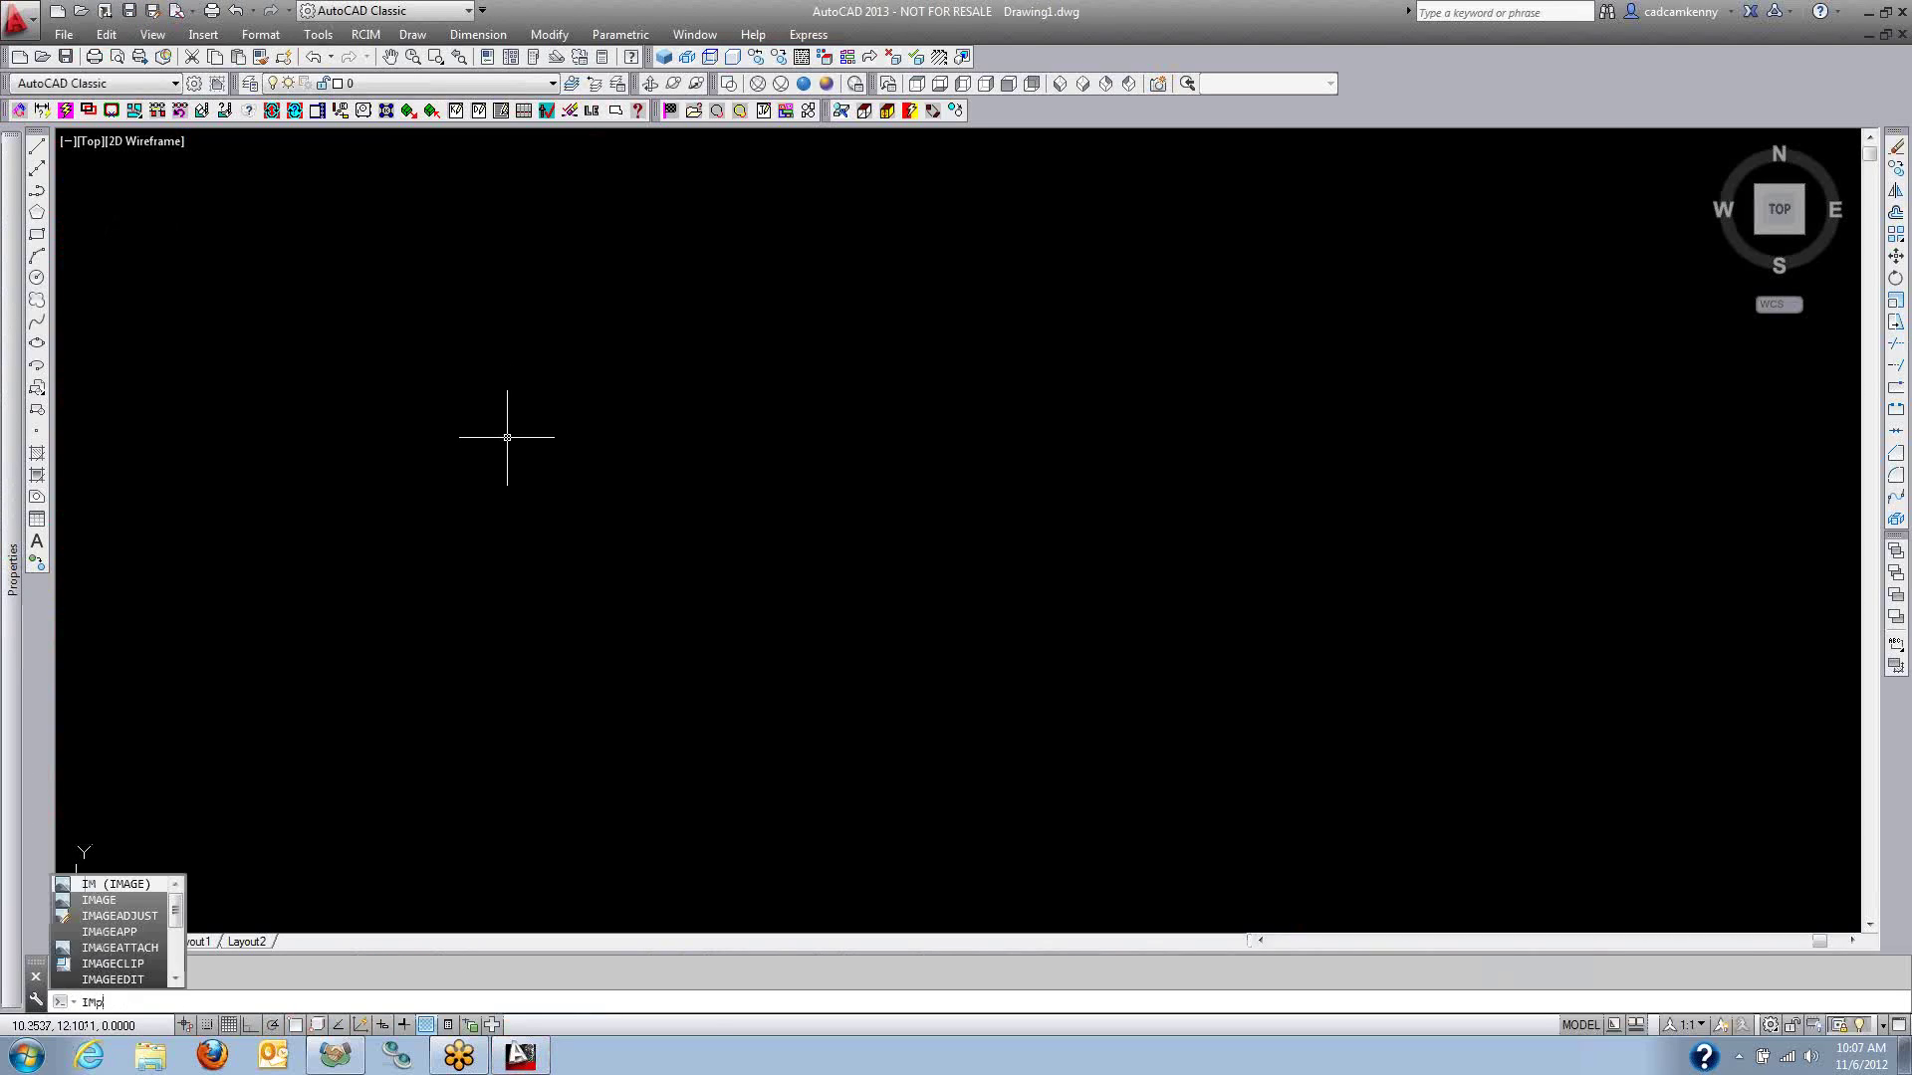
pyautogui.press('Return')
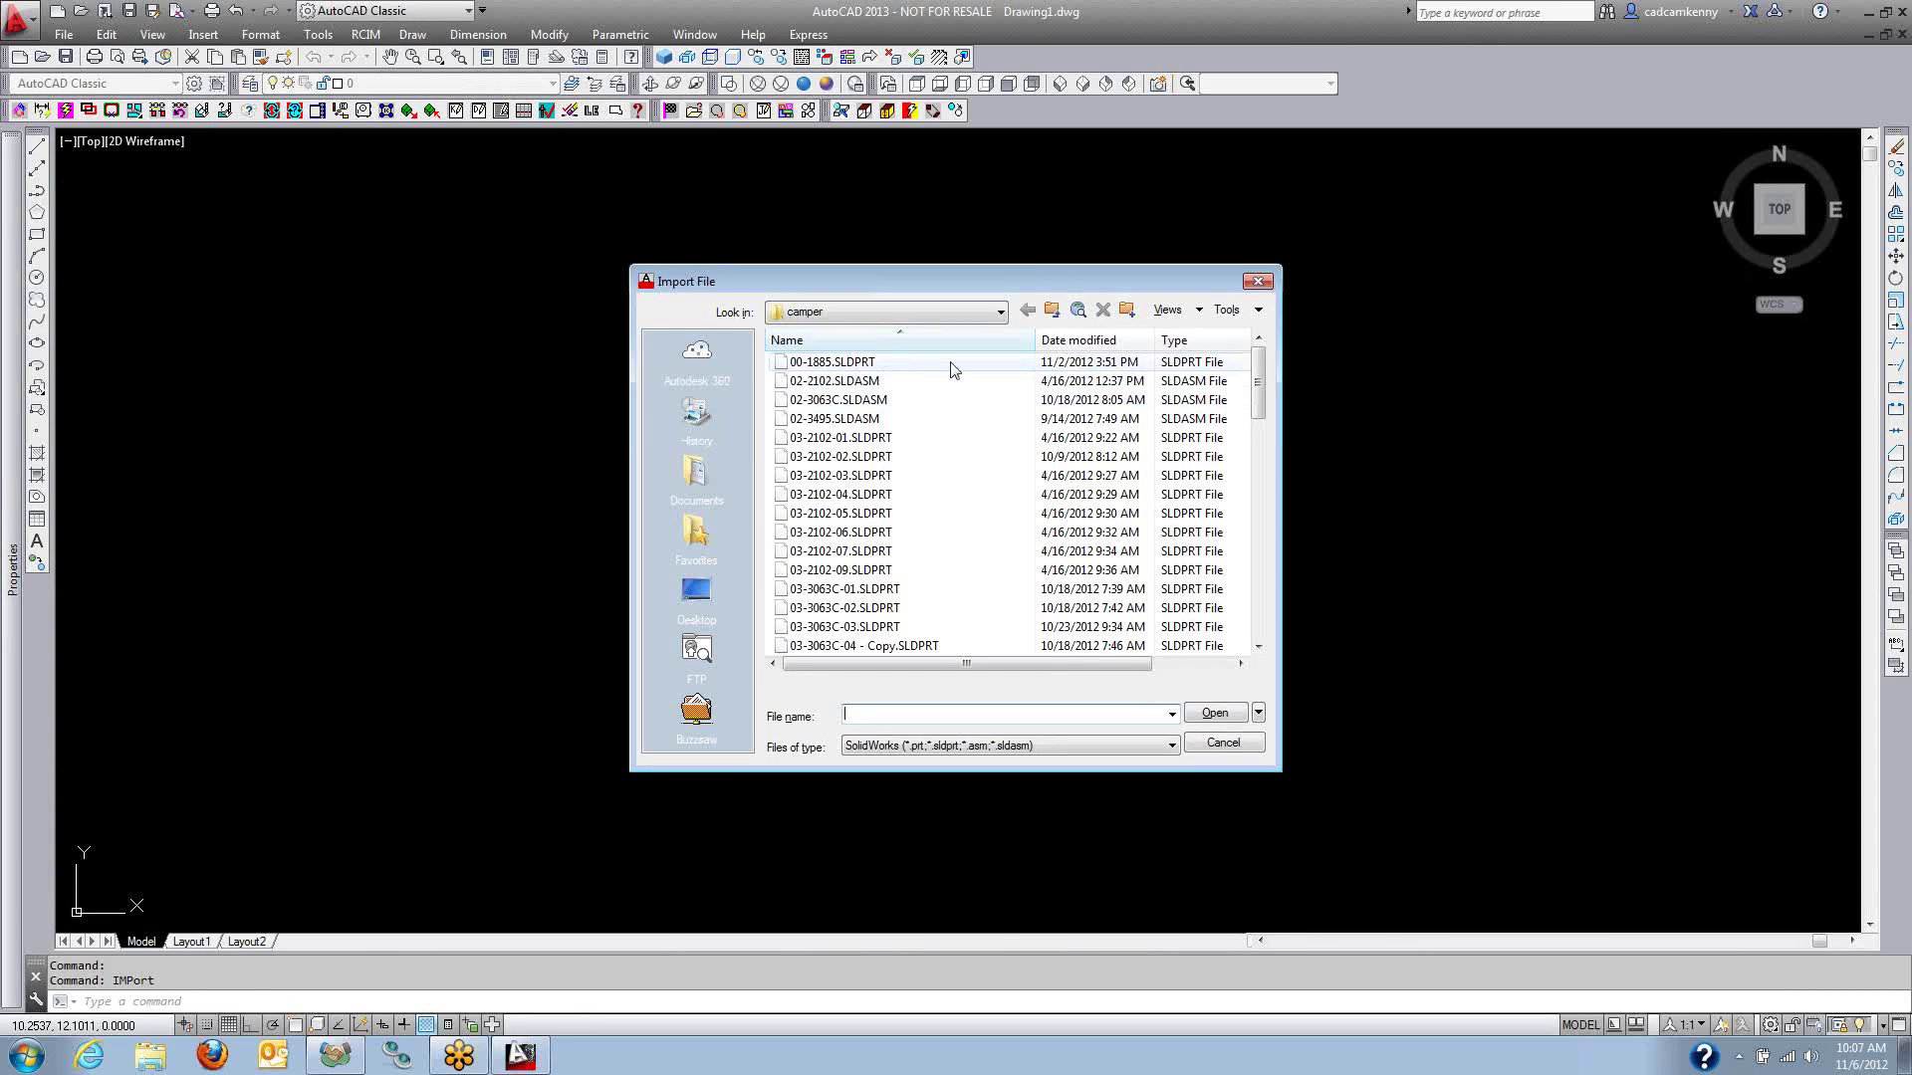
pyautogui.click(1200, 344)
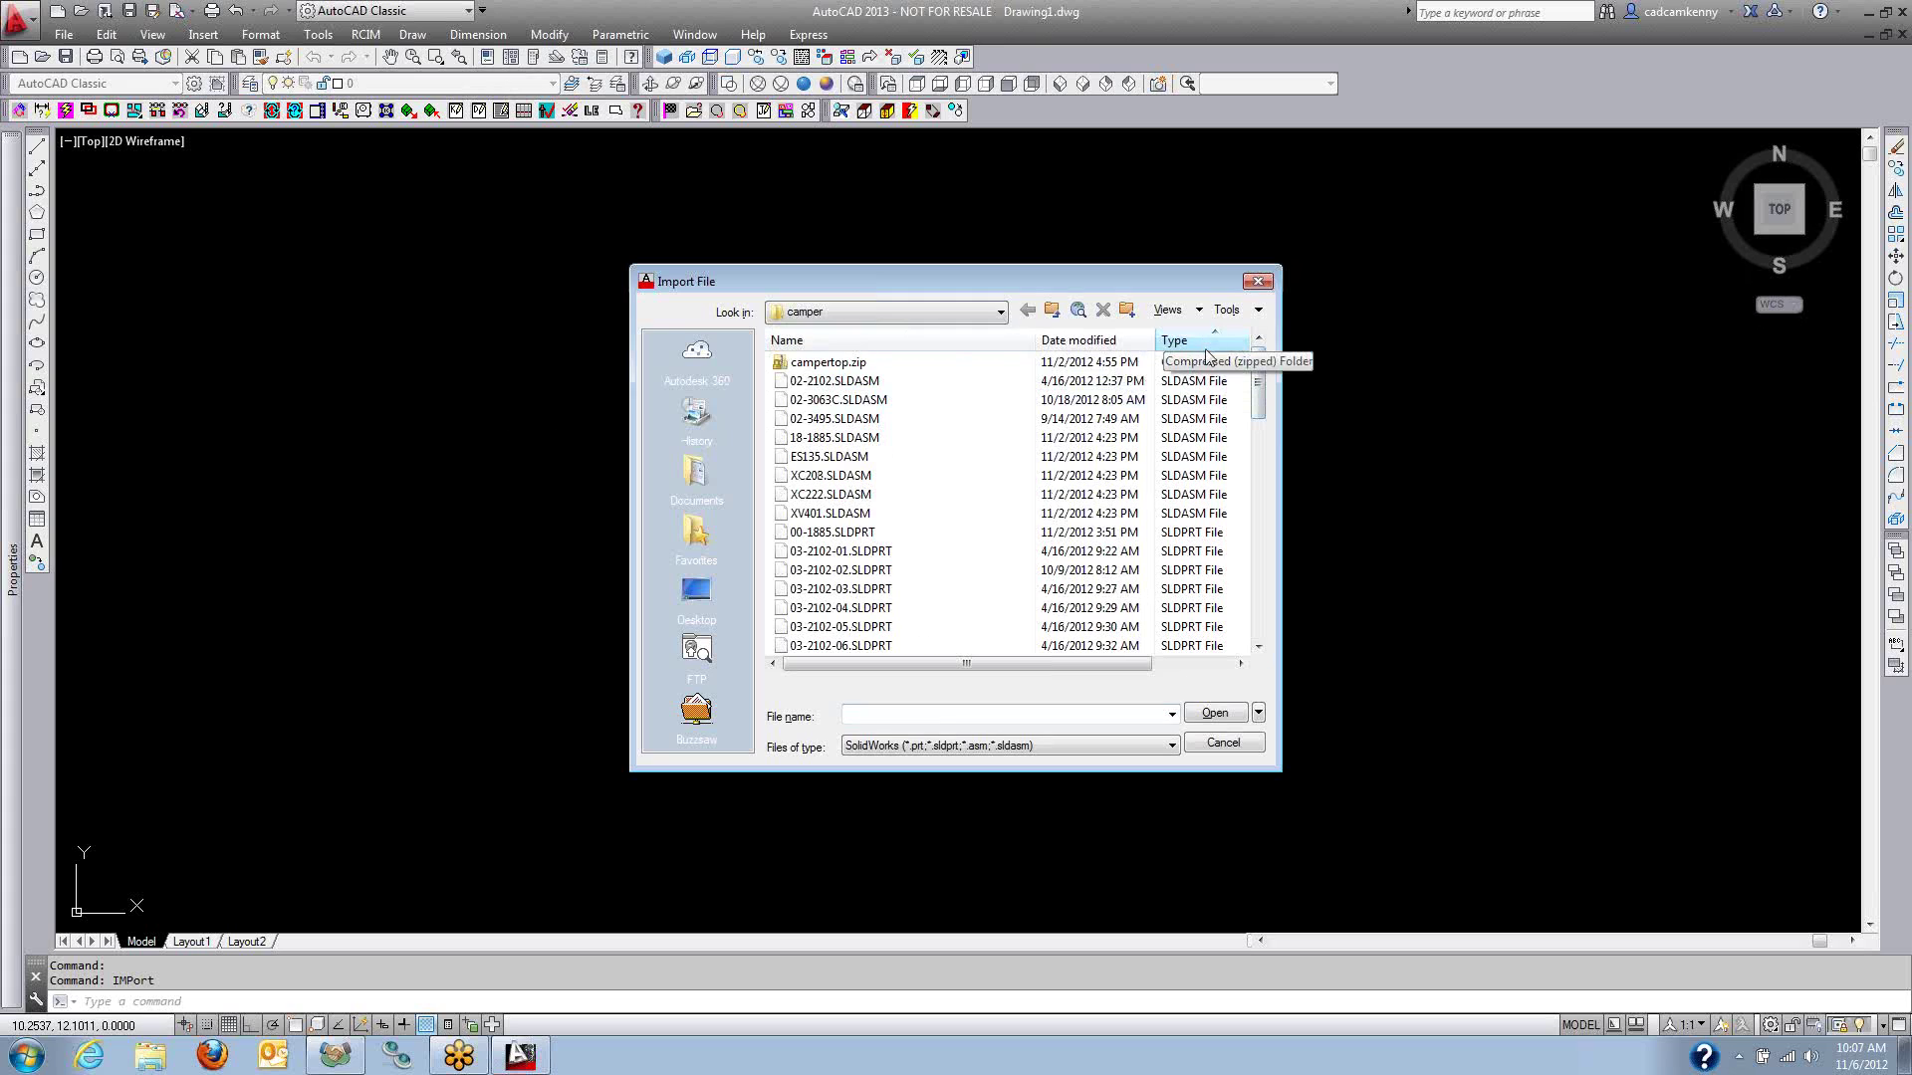
pyautogui.click(846, 382)
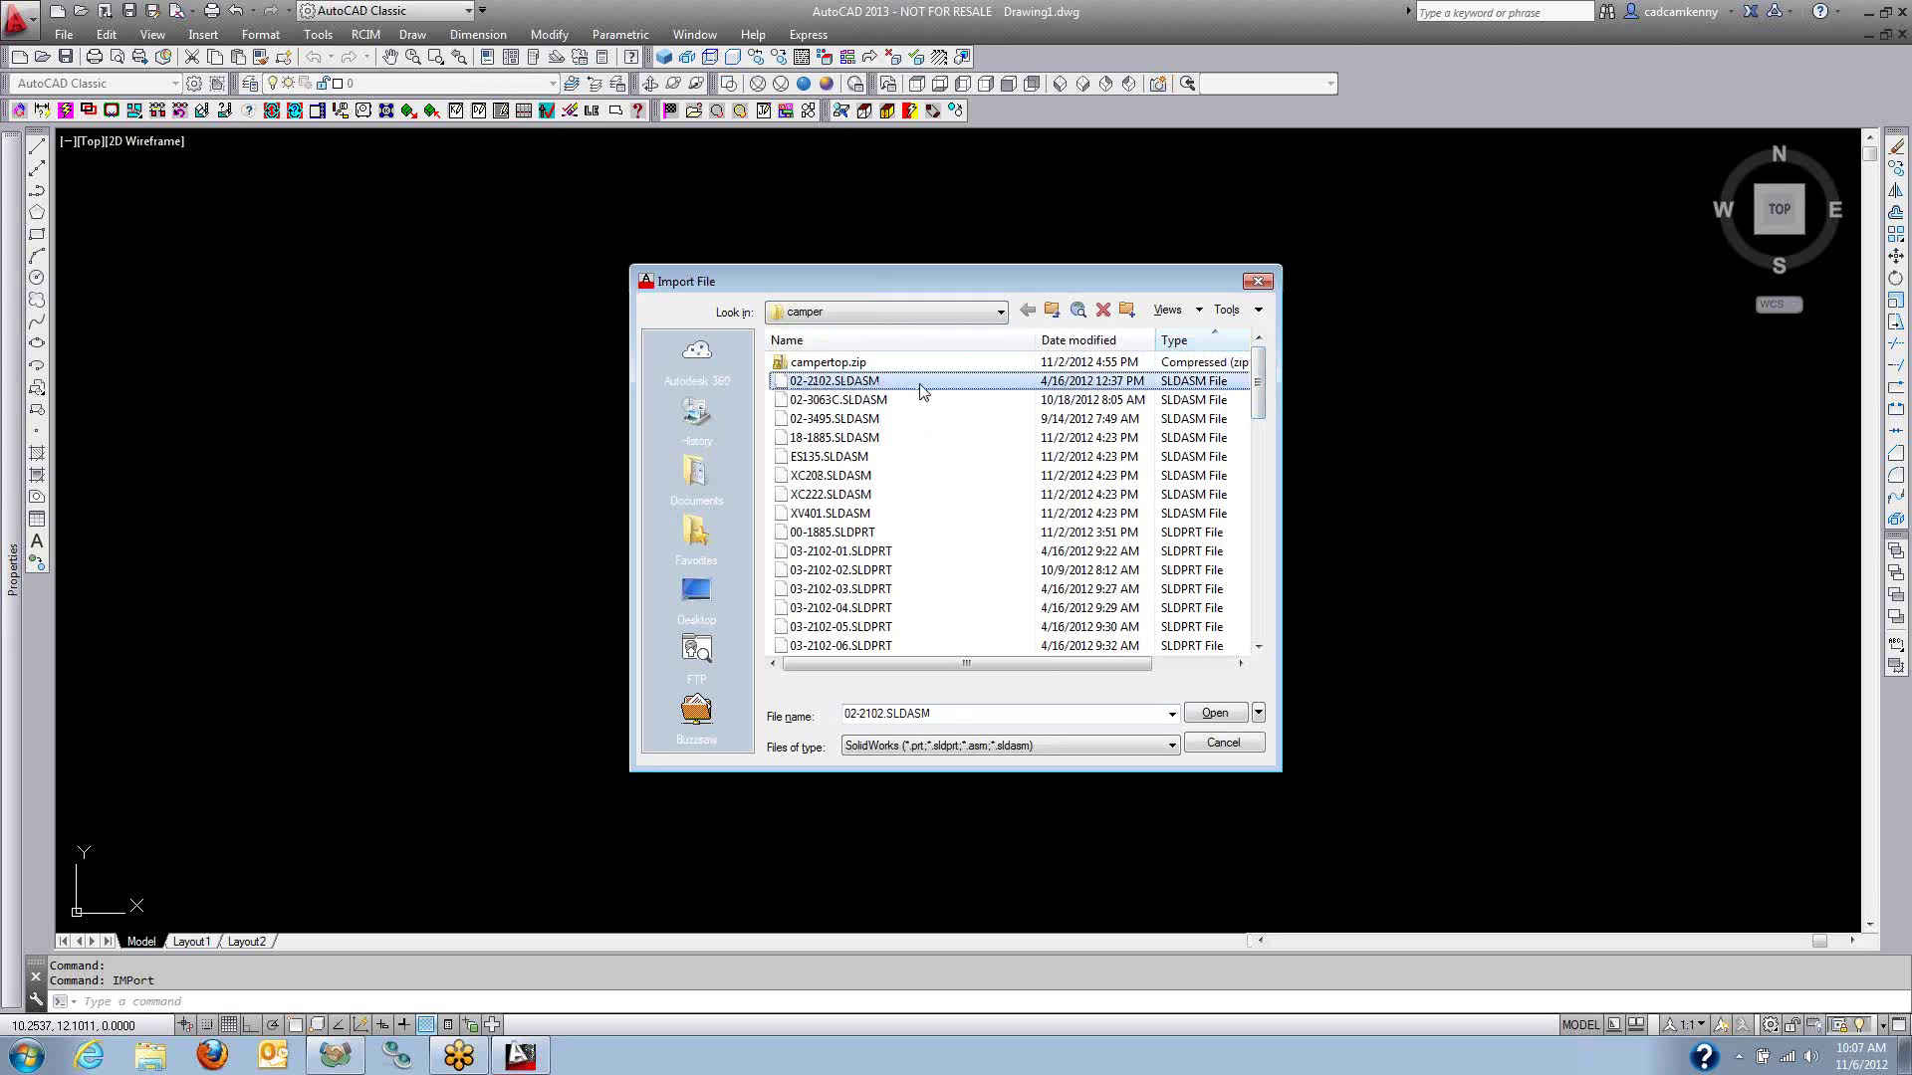
pyautogui.click(1211, 716)
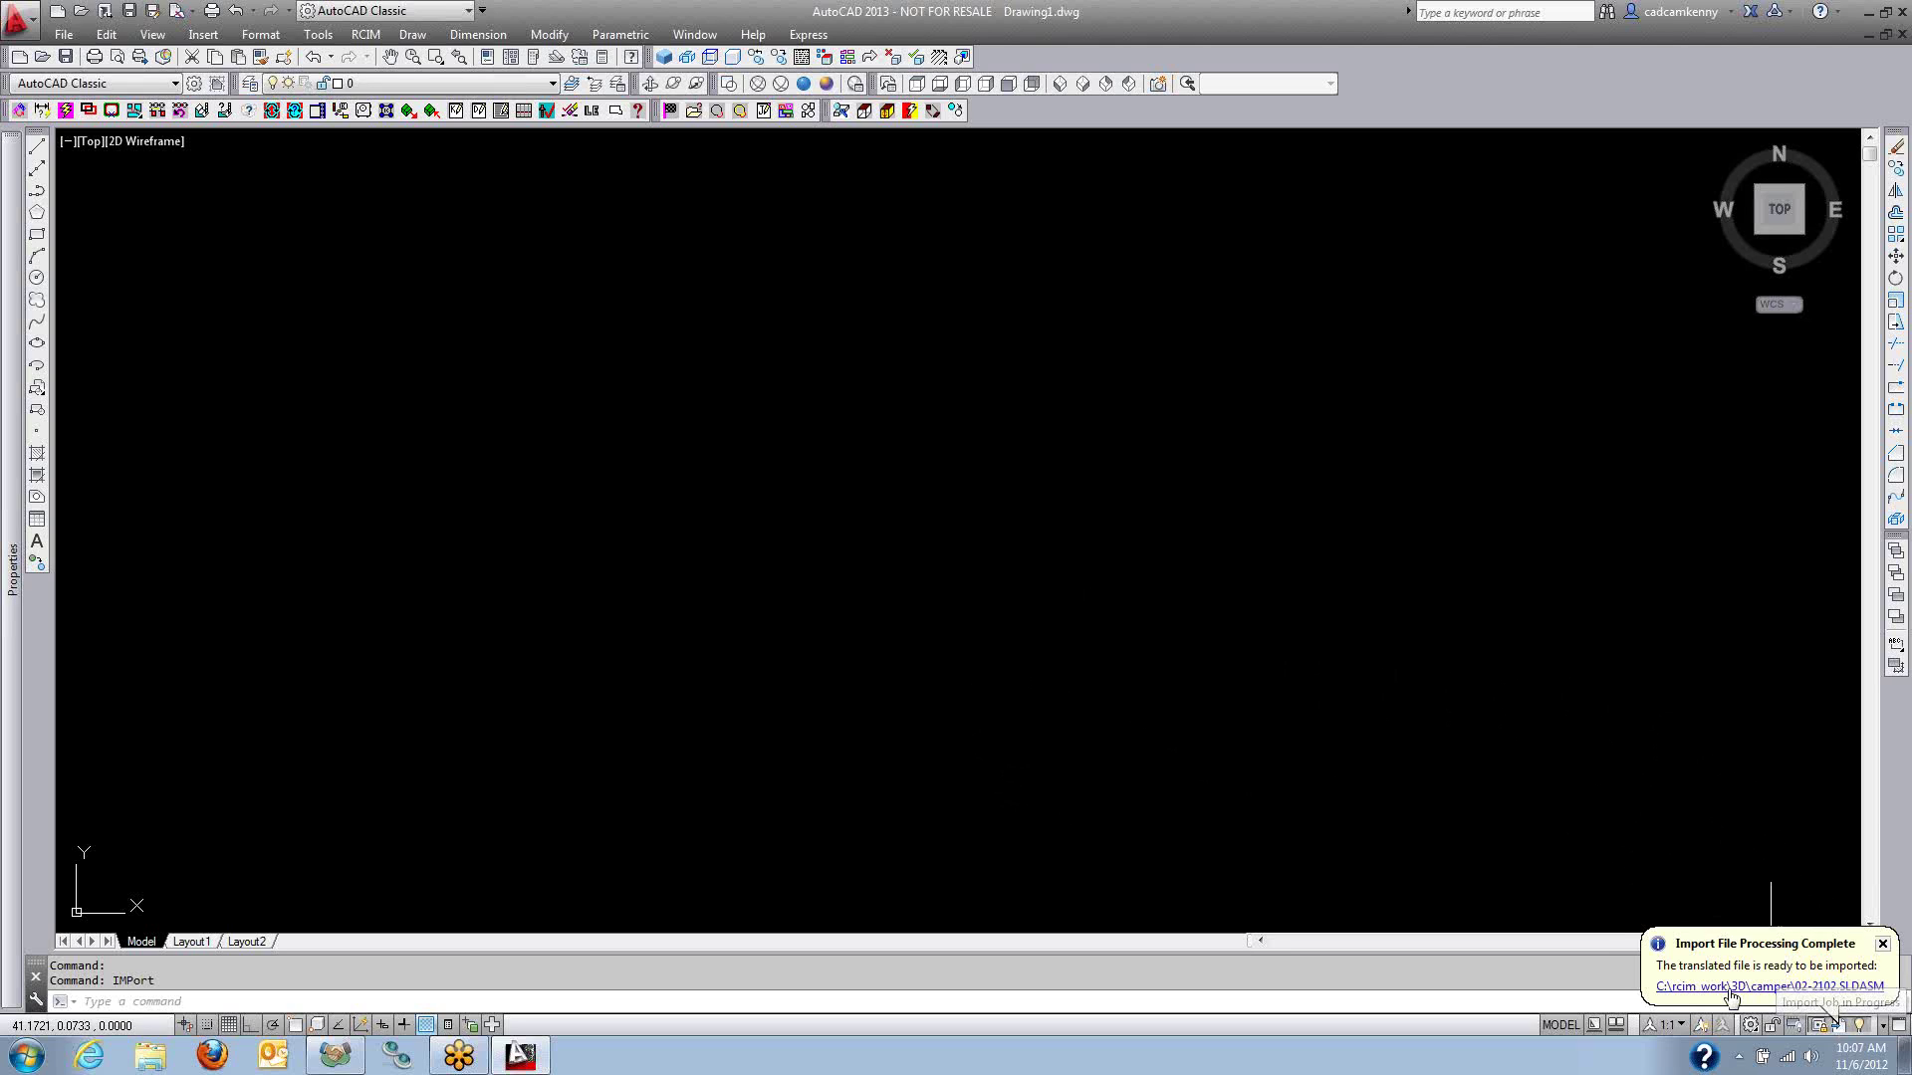
pyautogui.click(1725, 987)
# Show the whole imported assembly in SE Isometric view with the Conceptual visual style.
pyautogui.middleClick(1264, 623)
pyautogui.middleClick(1263, 624)
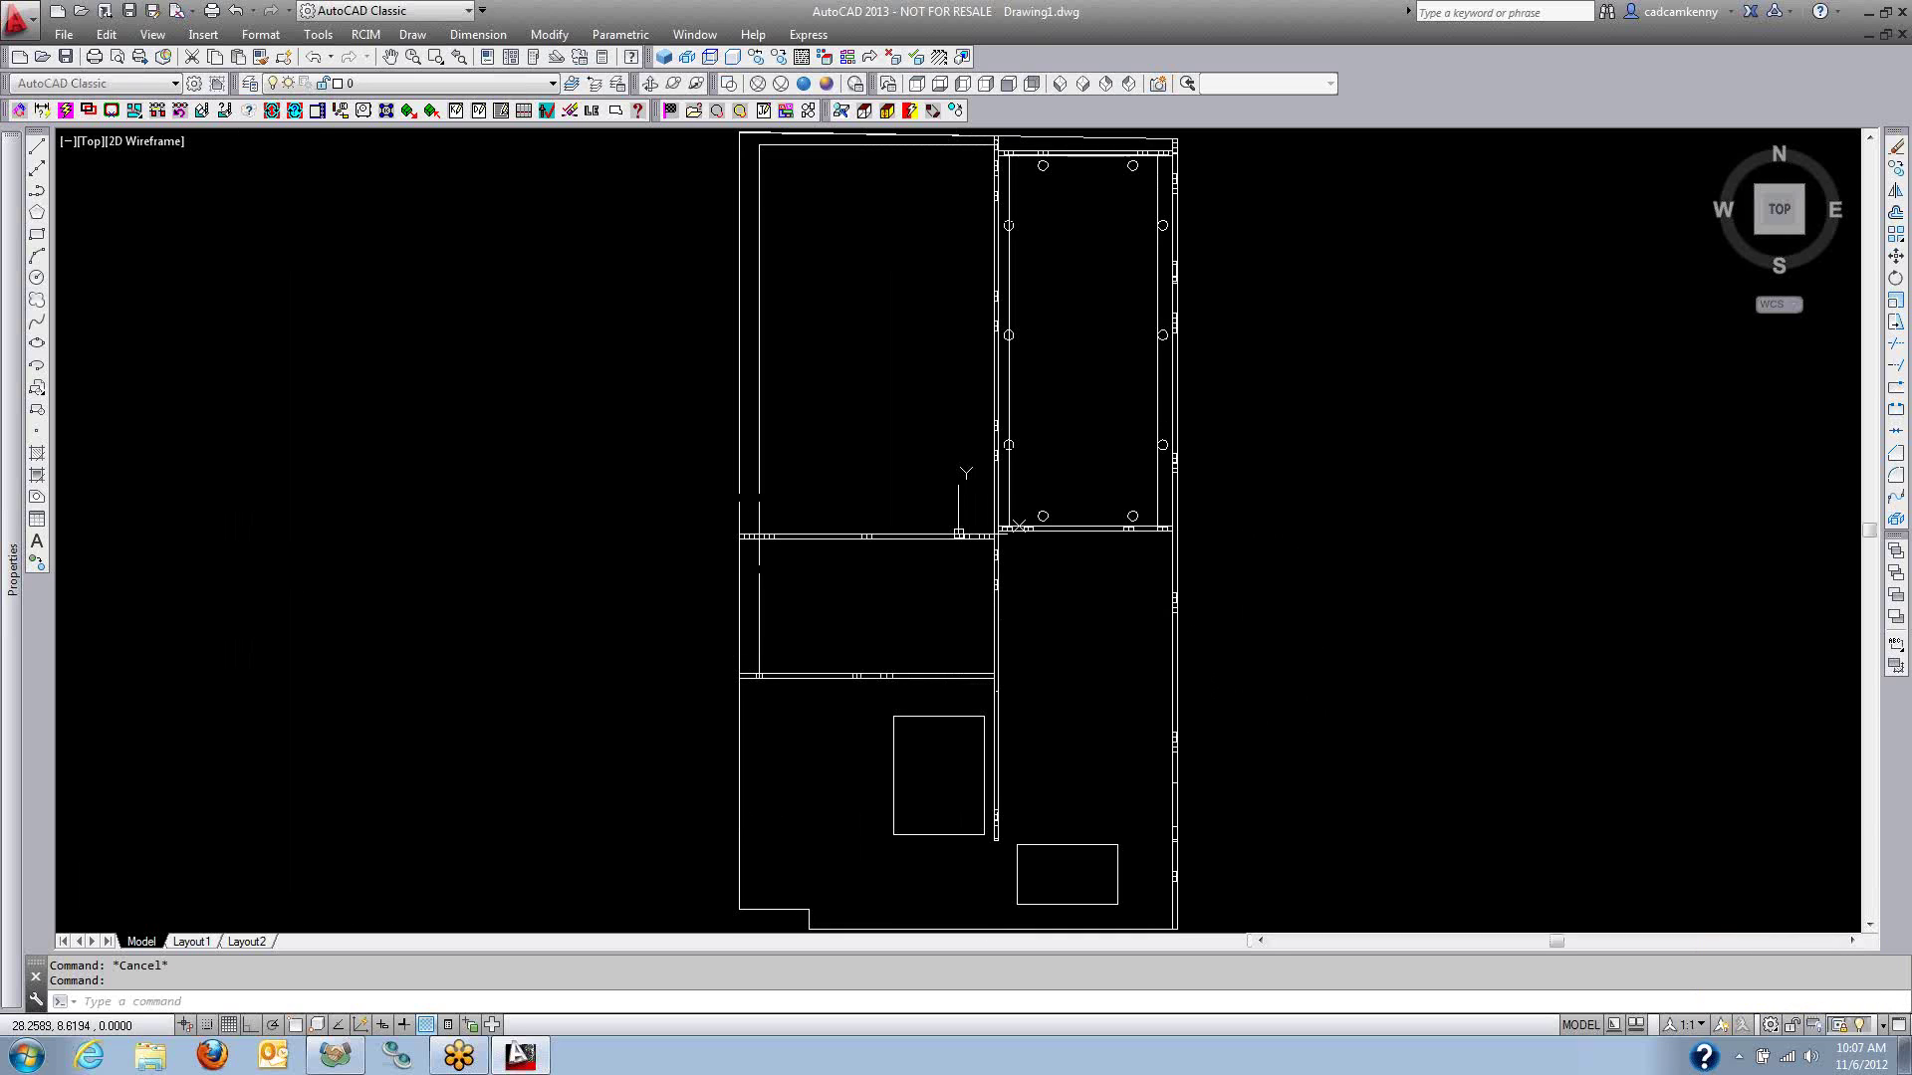
pyautogui.click(1083, 85)
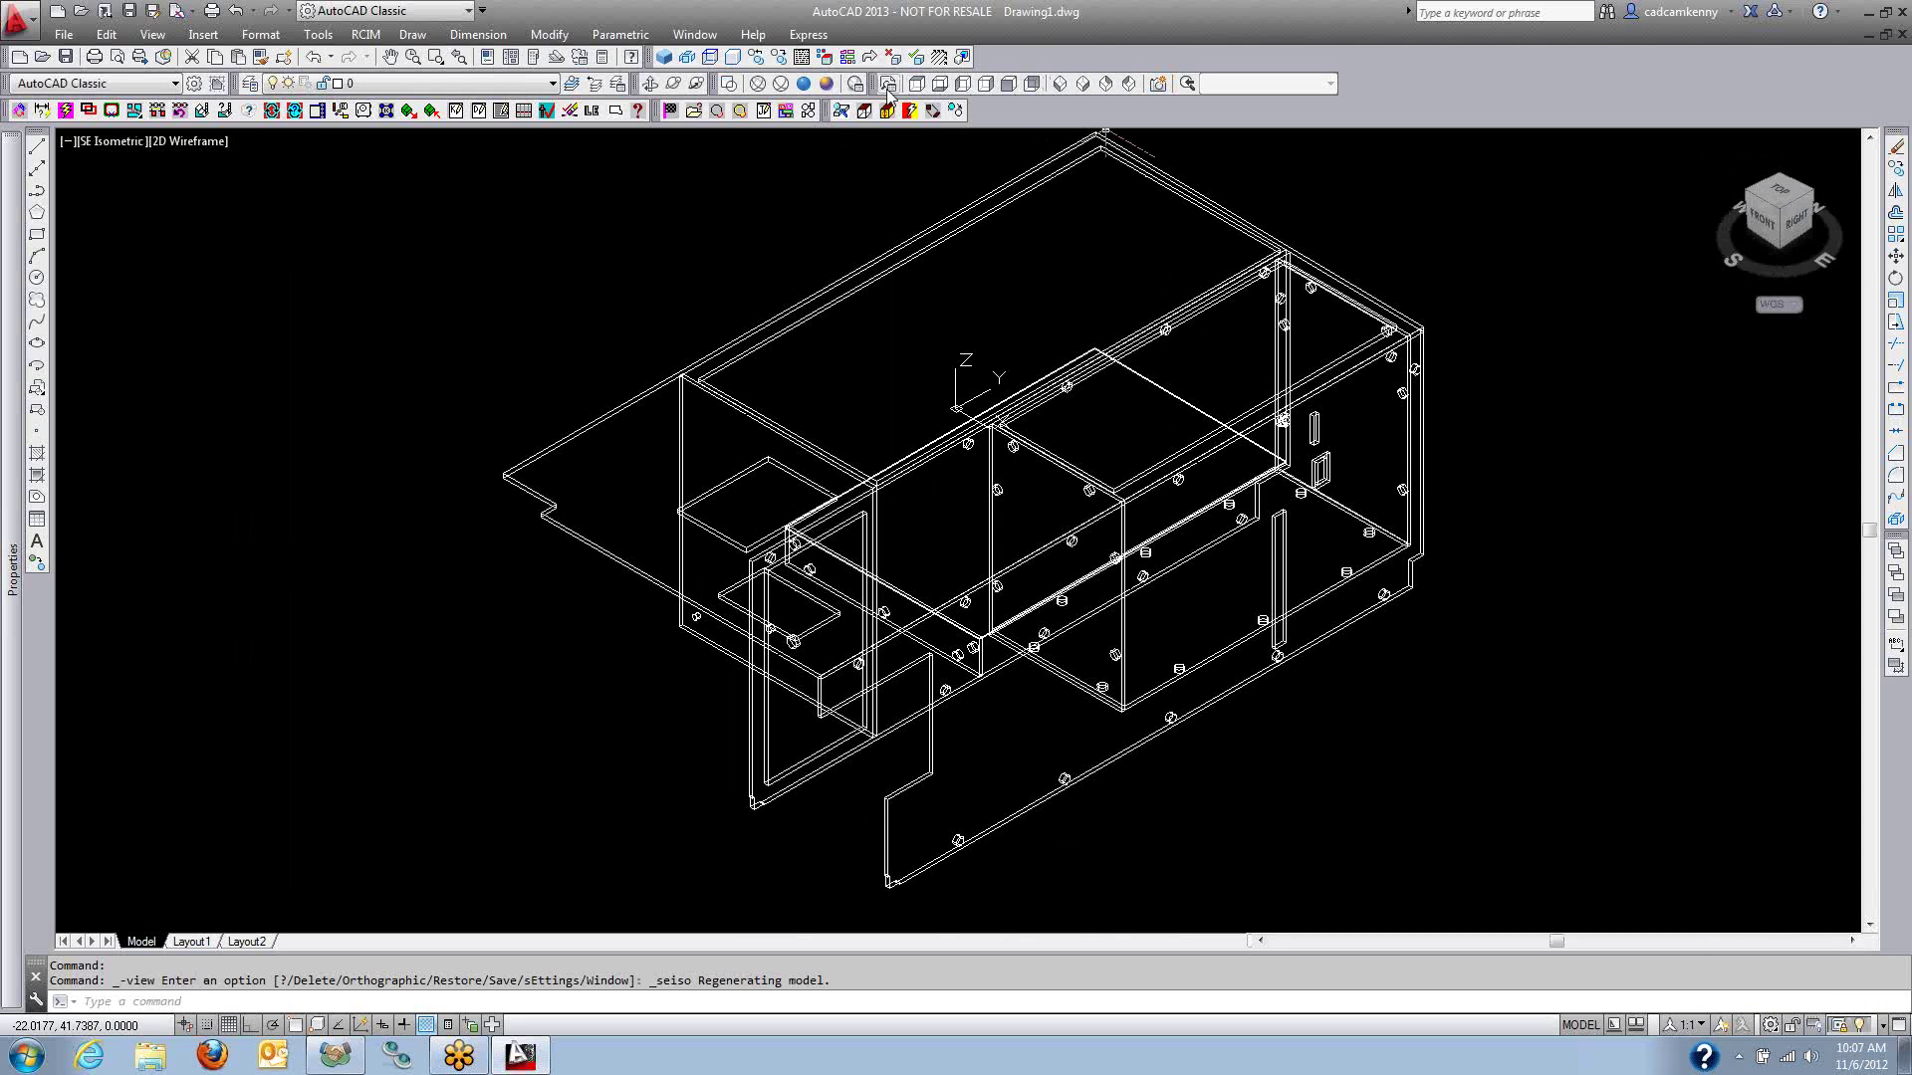
pyautogui.click(828, 85)
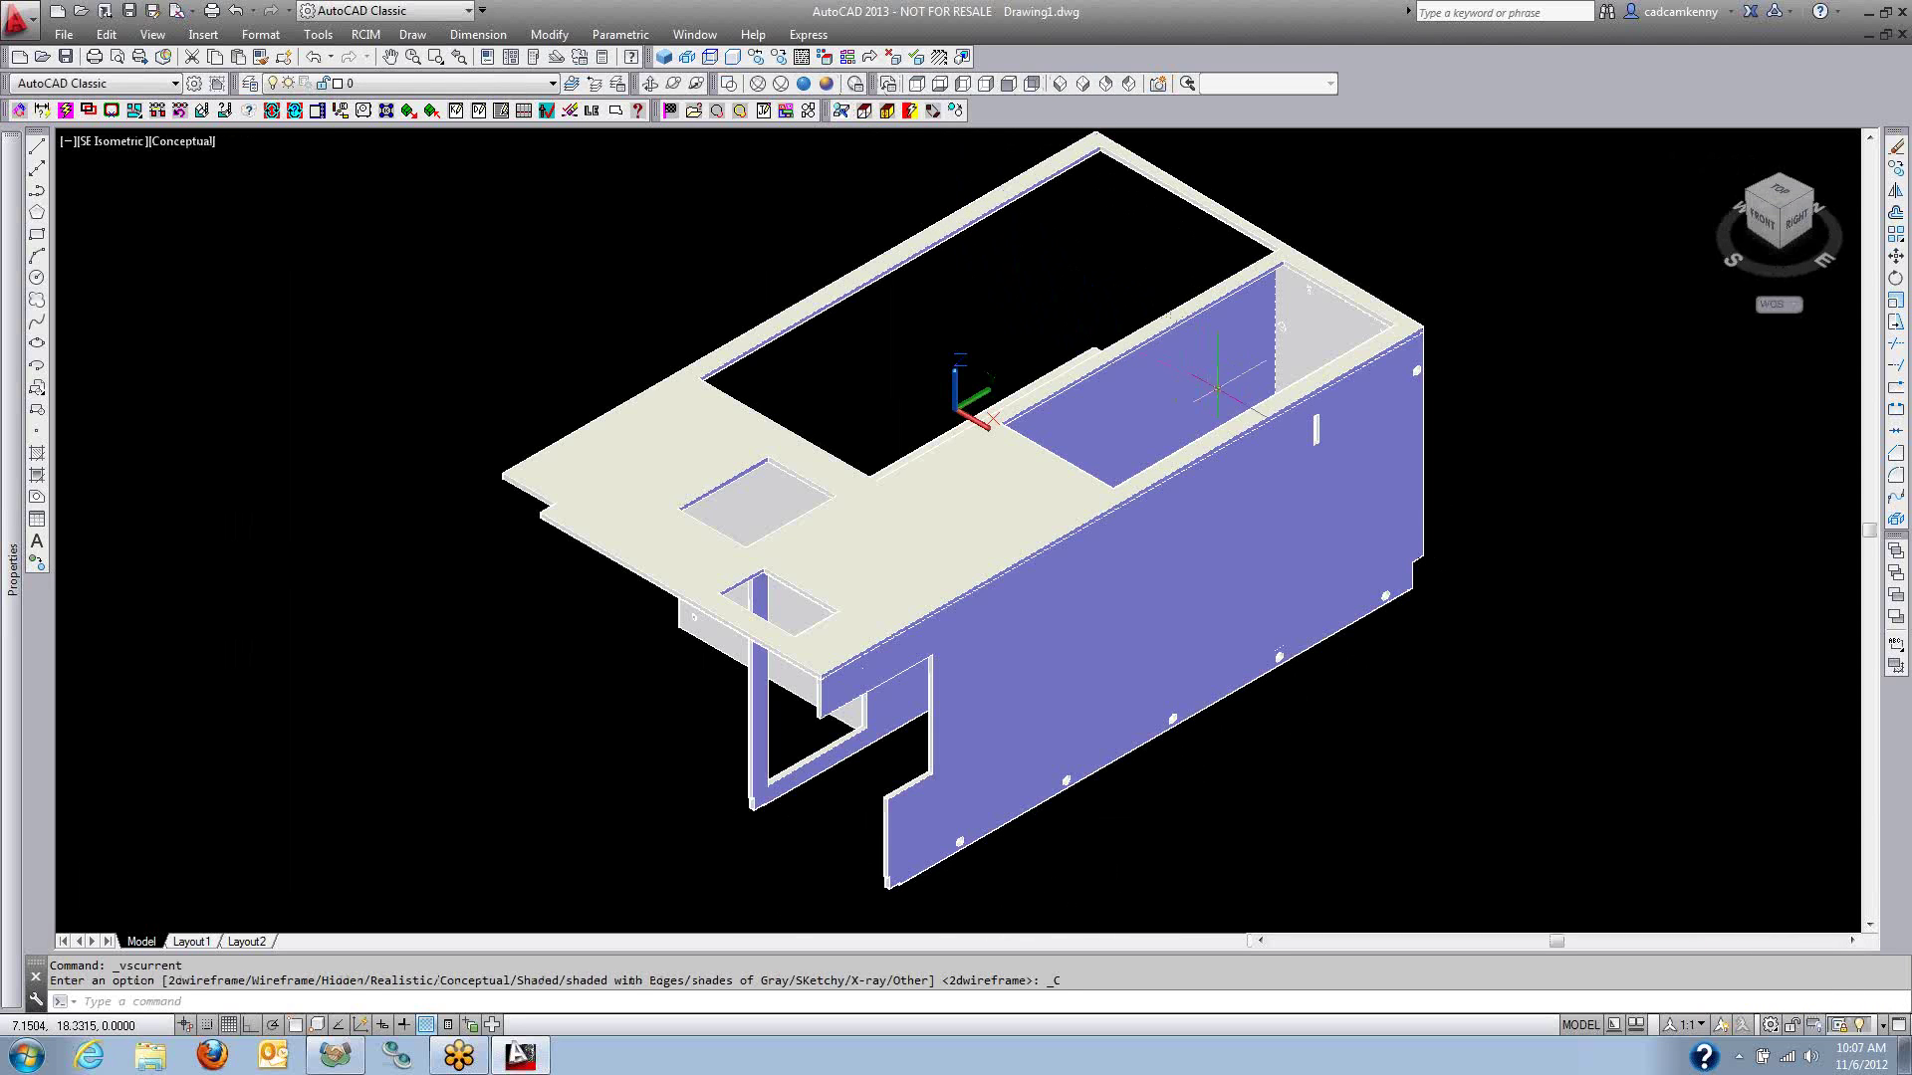
pyautogui.moveTo(1275, 408); pyautogui.dragTo(981, 434, button='middle')
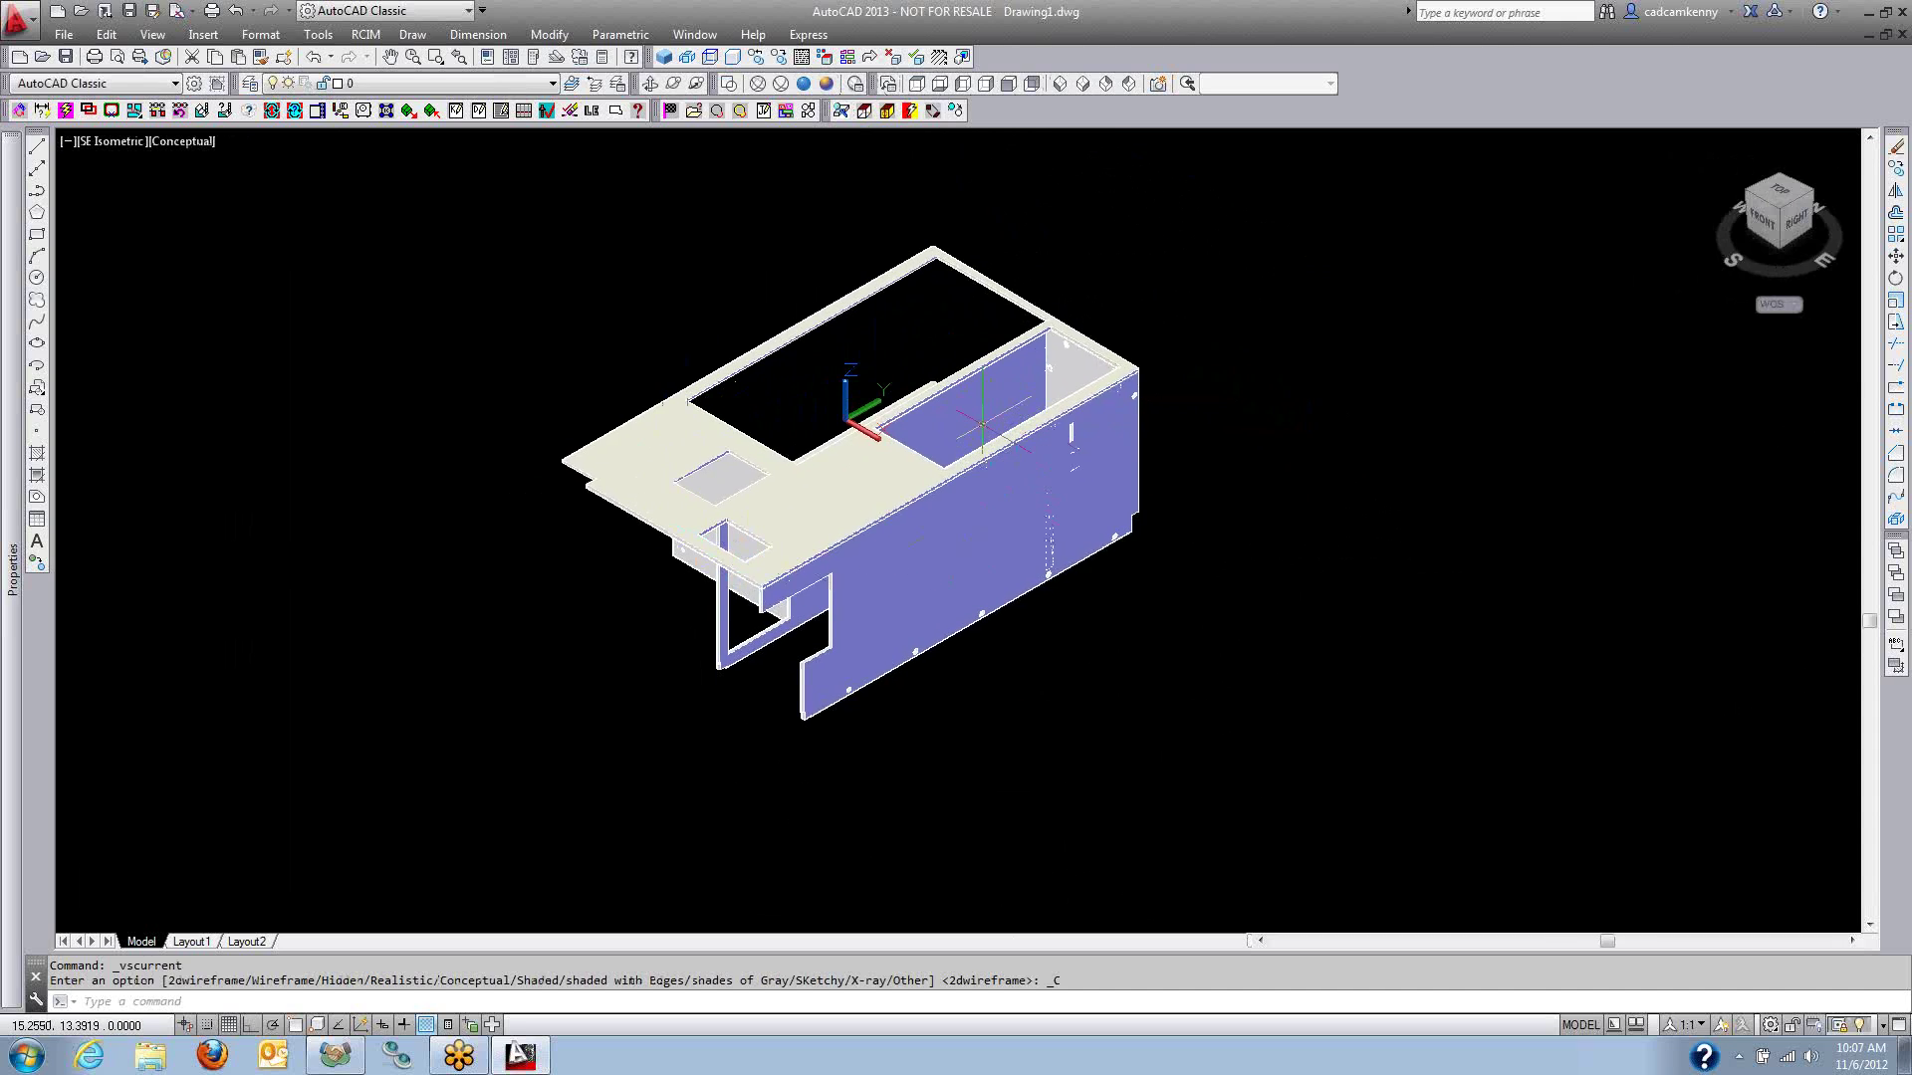
# Explode the imported assembly block into its component blocks.
pyautogui.write('x')
pyautogui.press('Return')
pyautogui.click(1165, 206)
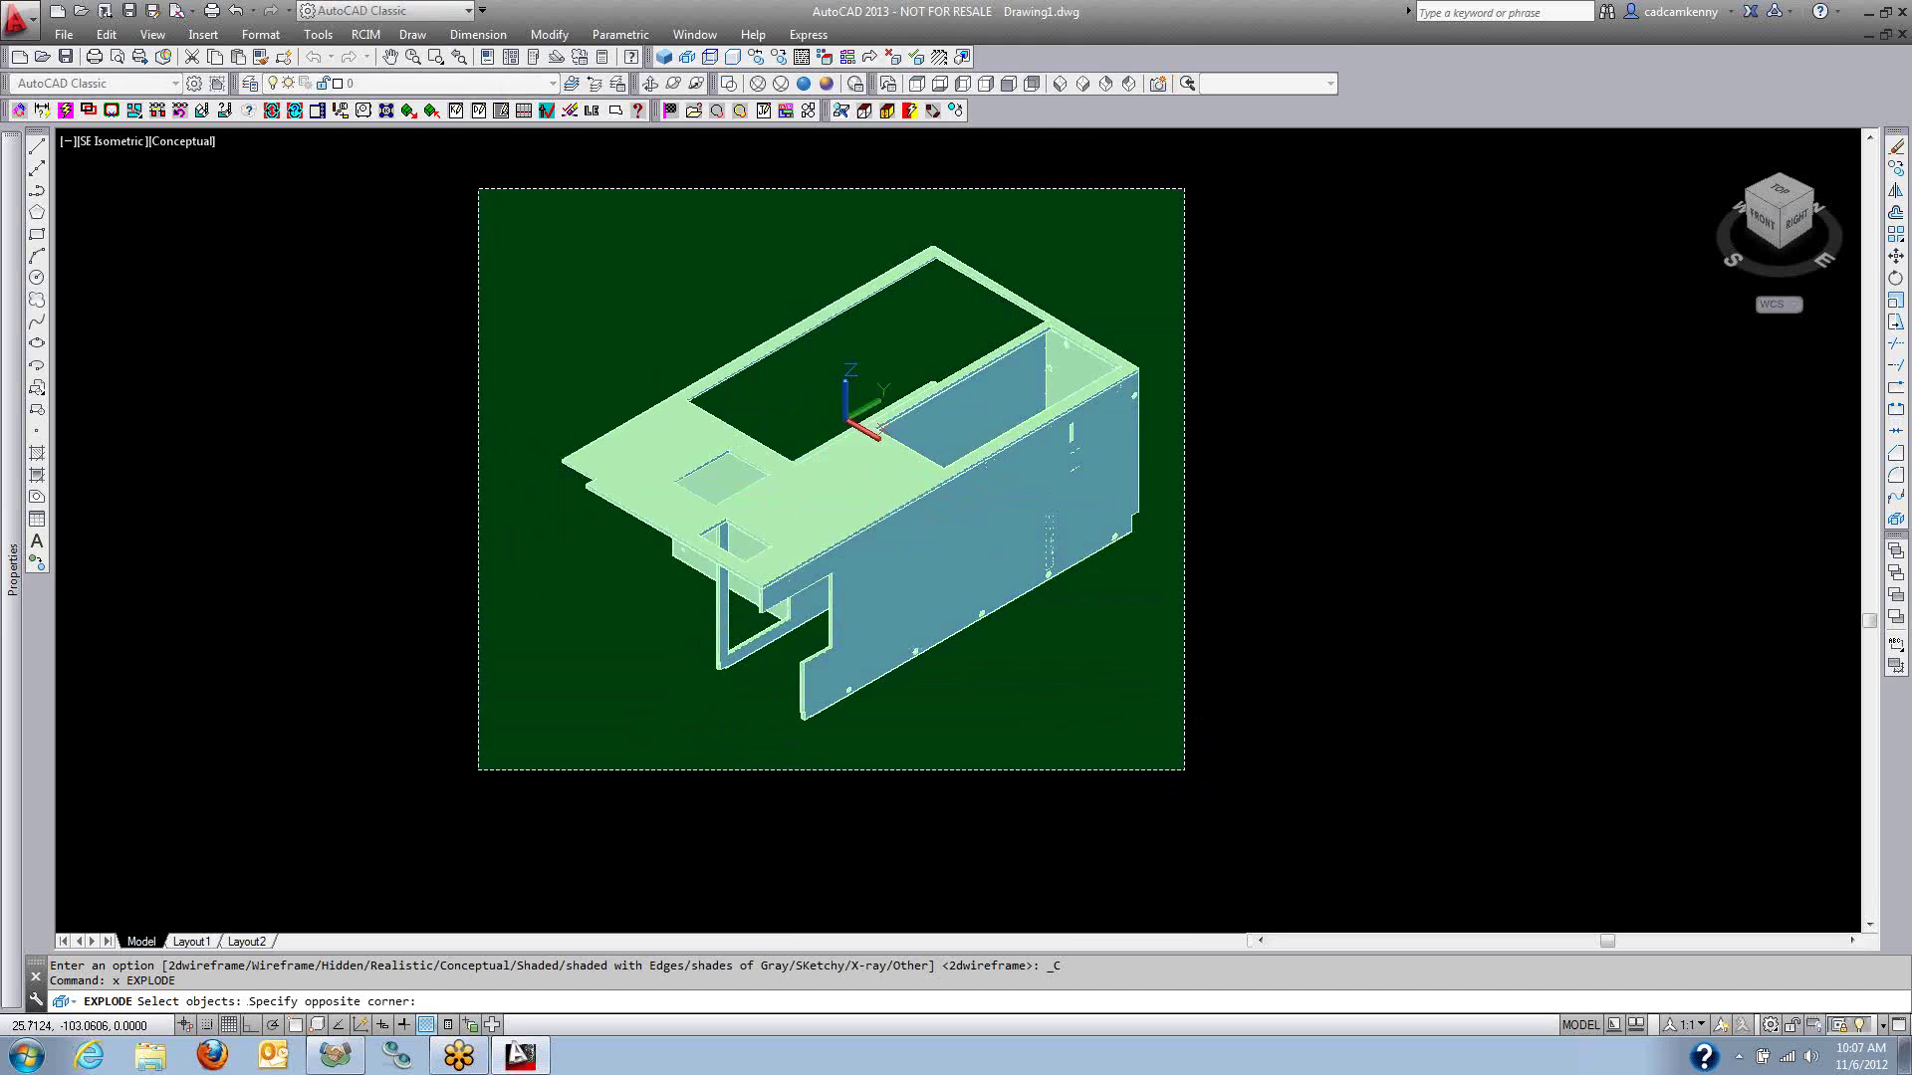
pyautogui.click(478, 772)
pyautogui.press('Return')
# Select all the component blocks, check their object type in the properties, and explode them into separate 3D solids.
pyautogui.click(1250, 225)
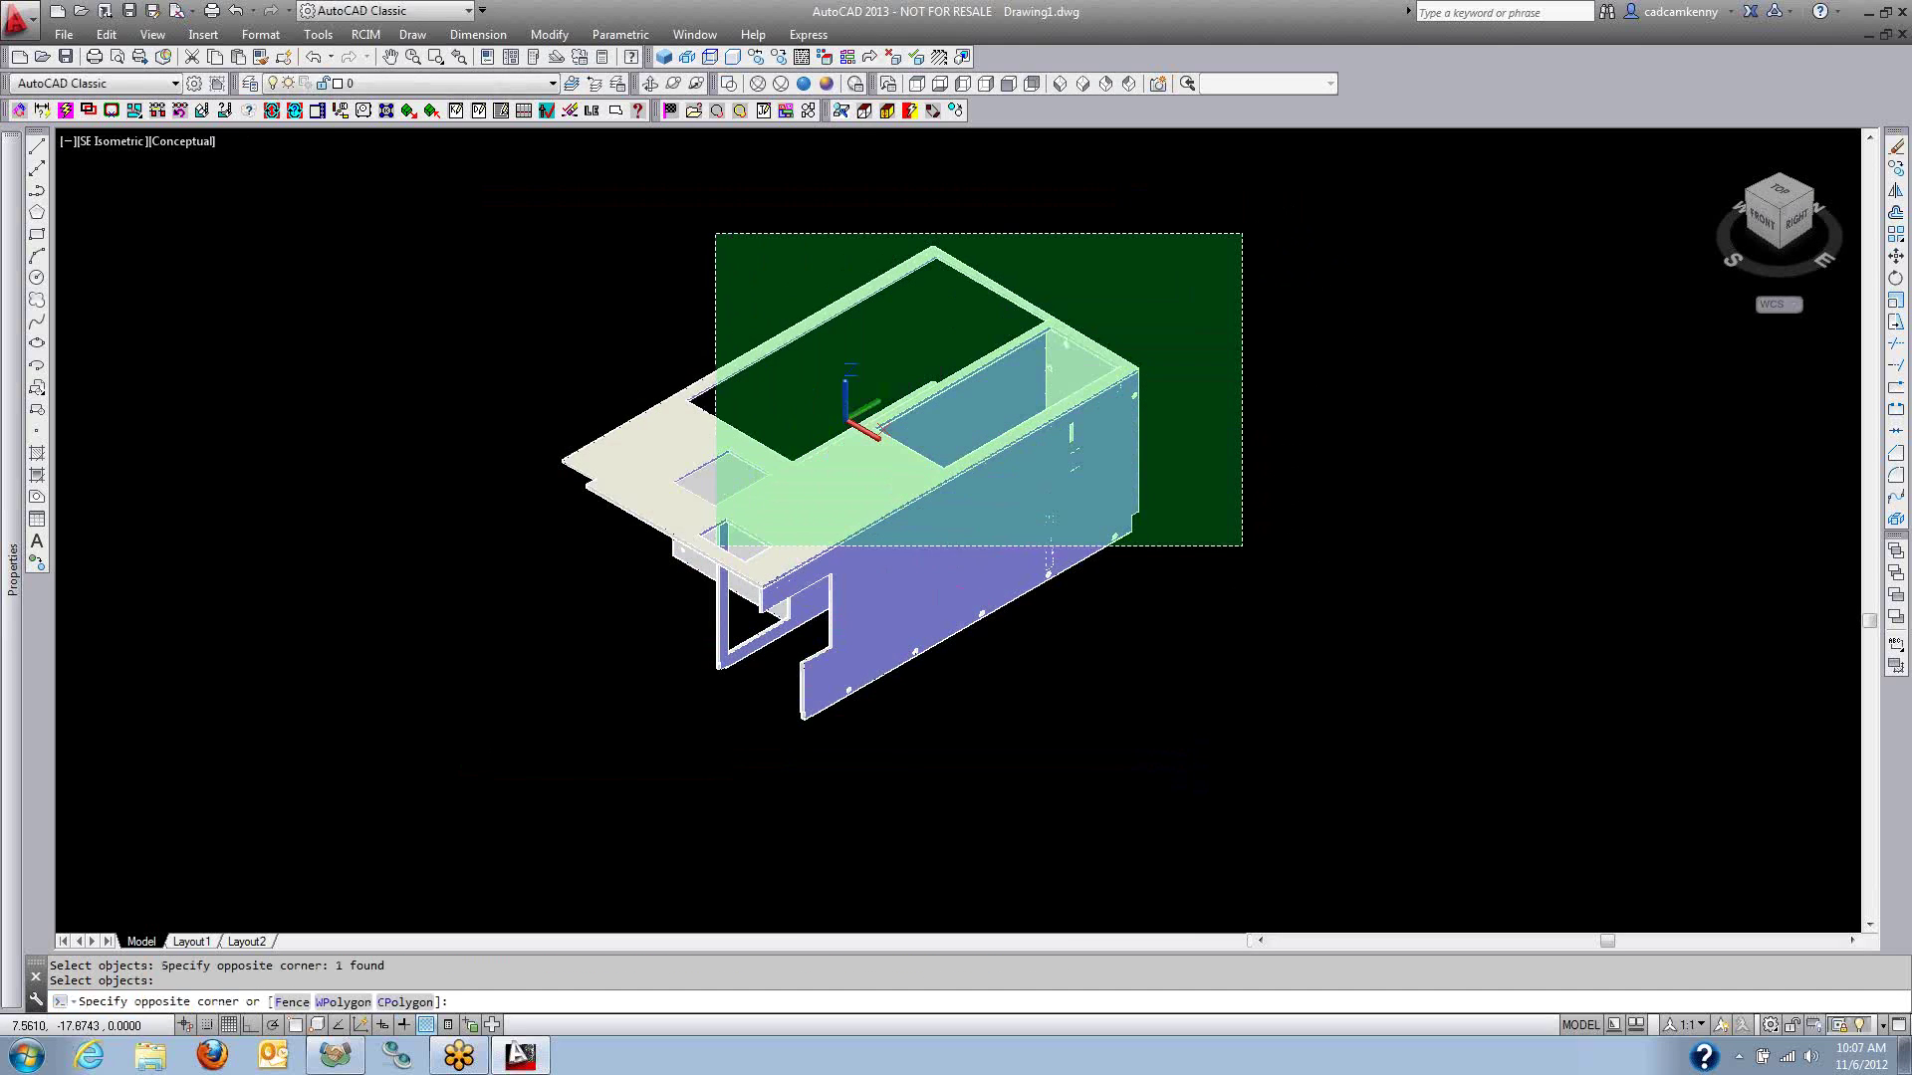
pyautogui.click(558, 717)
pyautogui.hotkey('ctrl', '1')
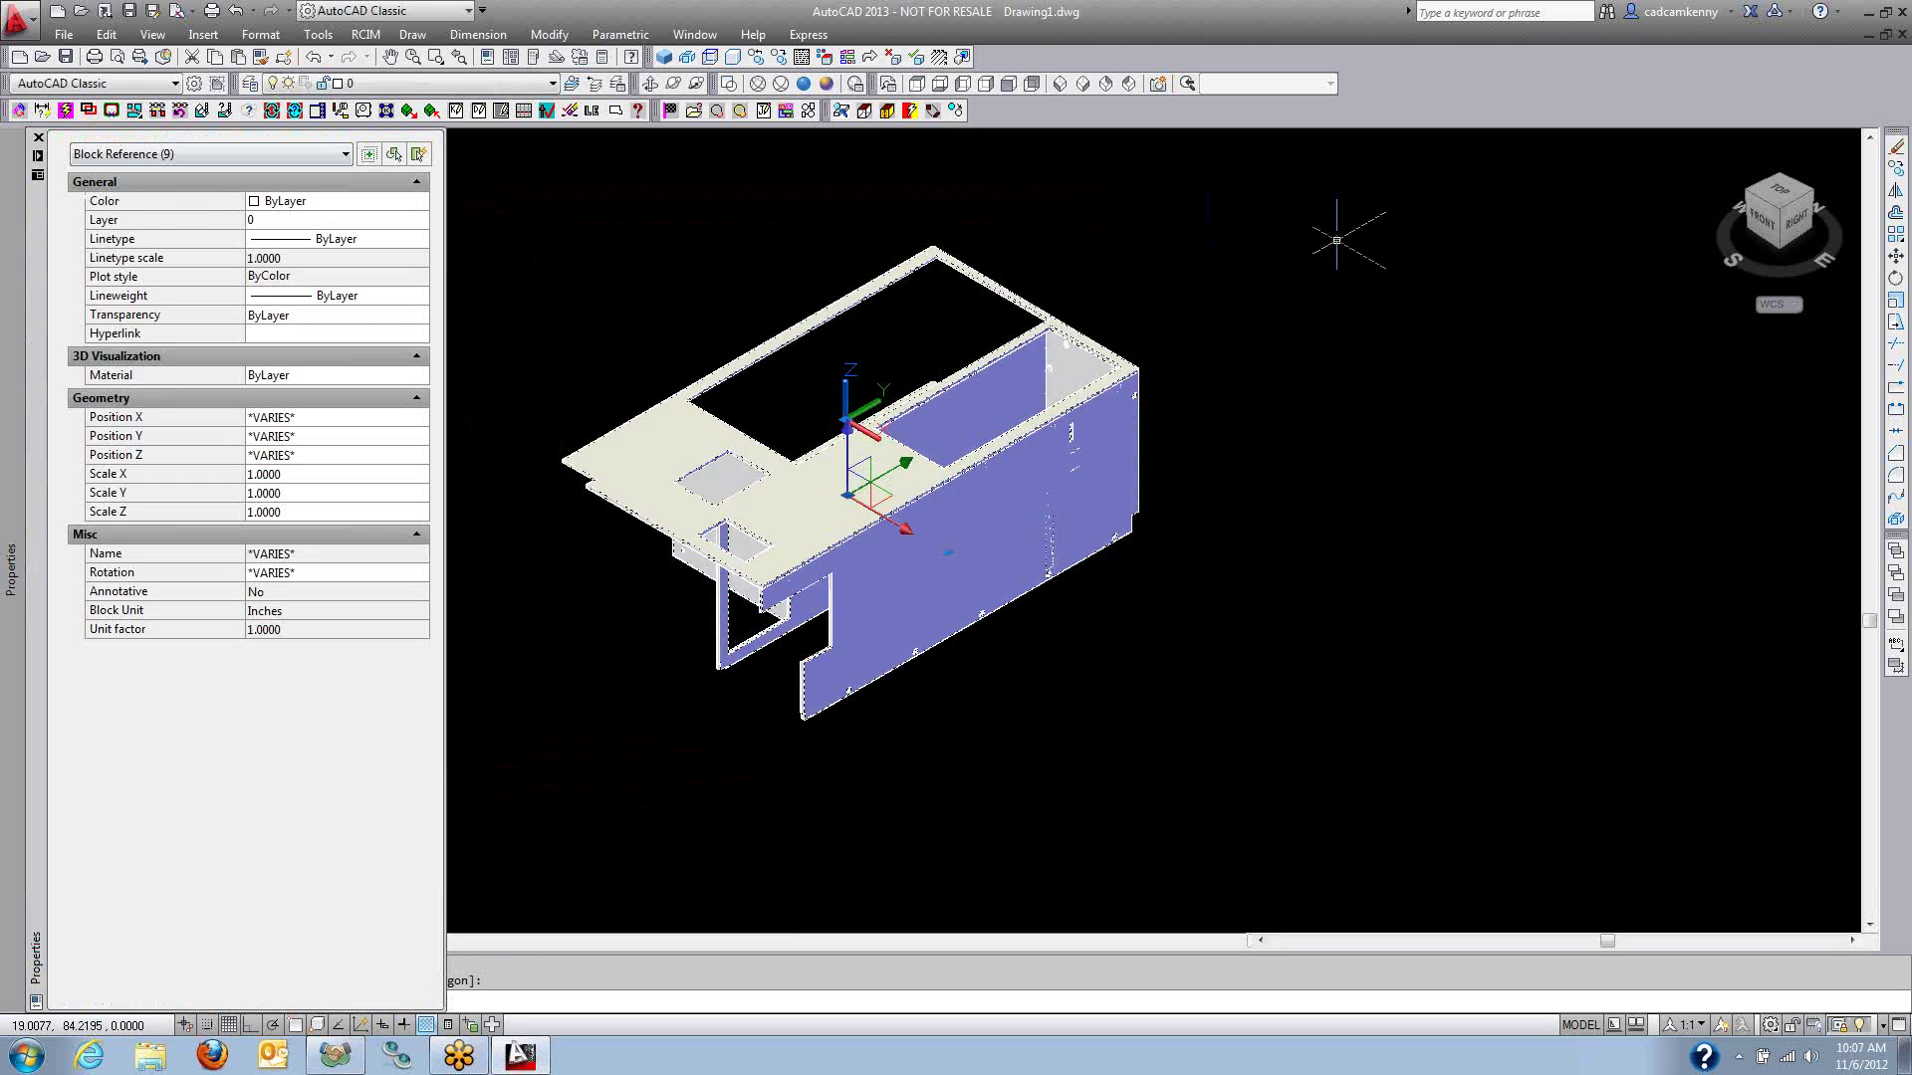
pyautogui.hotkey('ctrl', '1')
pyautogui.write('x')
pyautogui.press('Return')
pyautogui.press('Return')
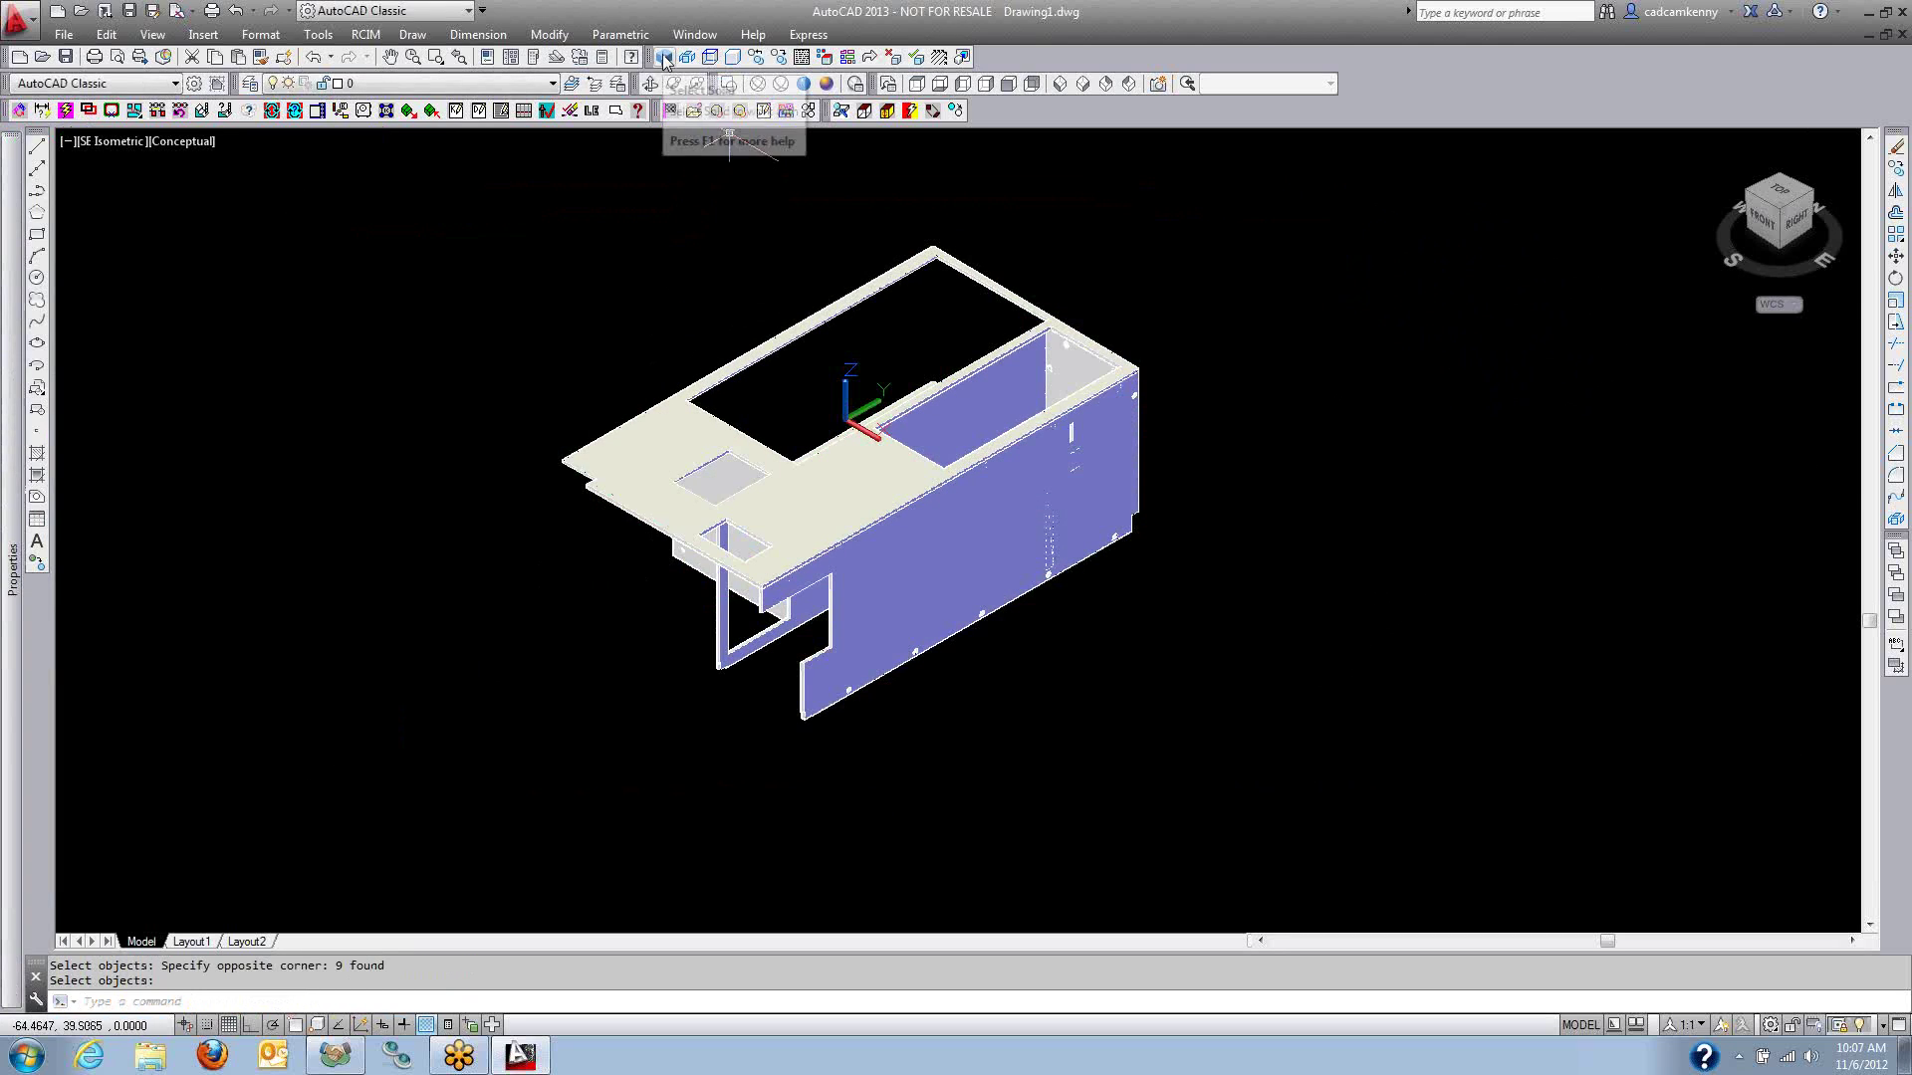
# Run SCIM on all the 3D solids to define them as parts of a cabinet assembly.
pyautogui.write('SCIM')
pyautogui.press('Return')
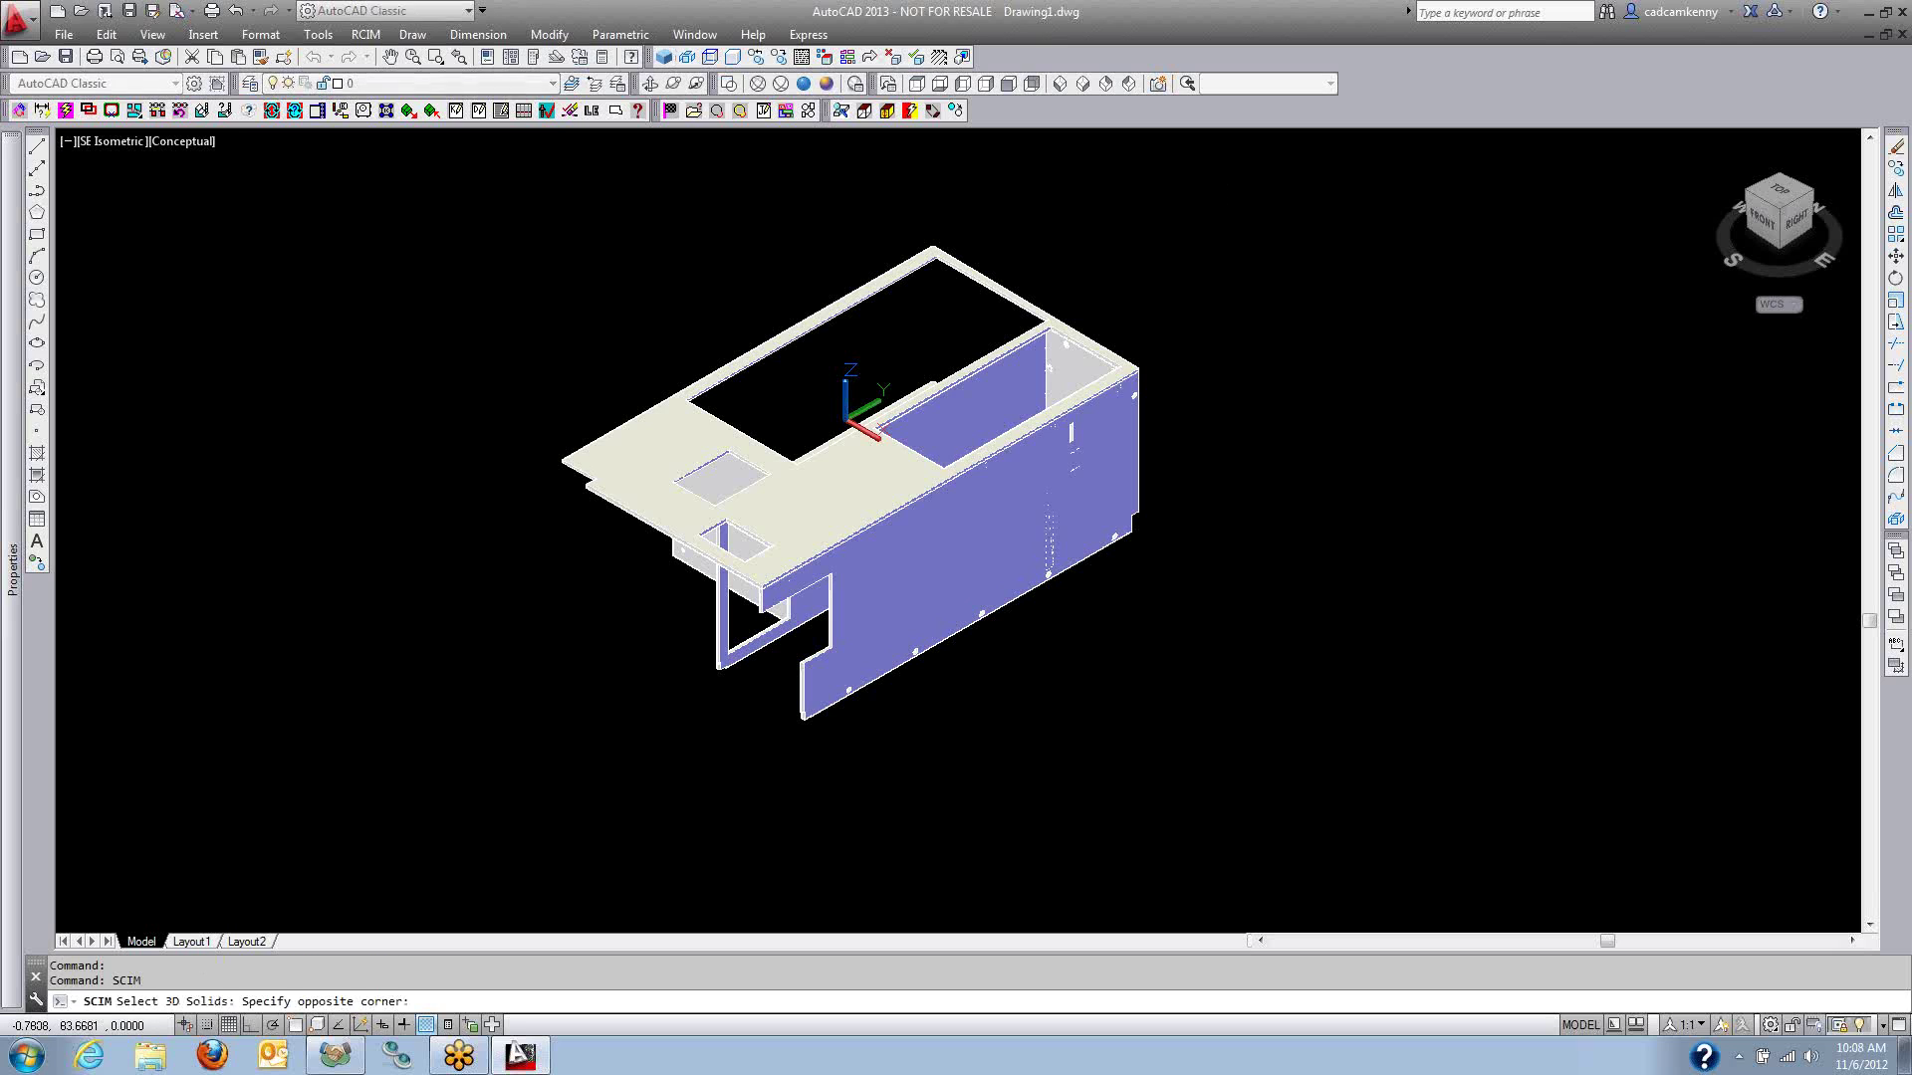
pyautogui.click(1241, 187)
pyautogui.click(559, 767)
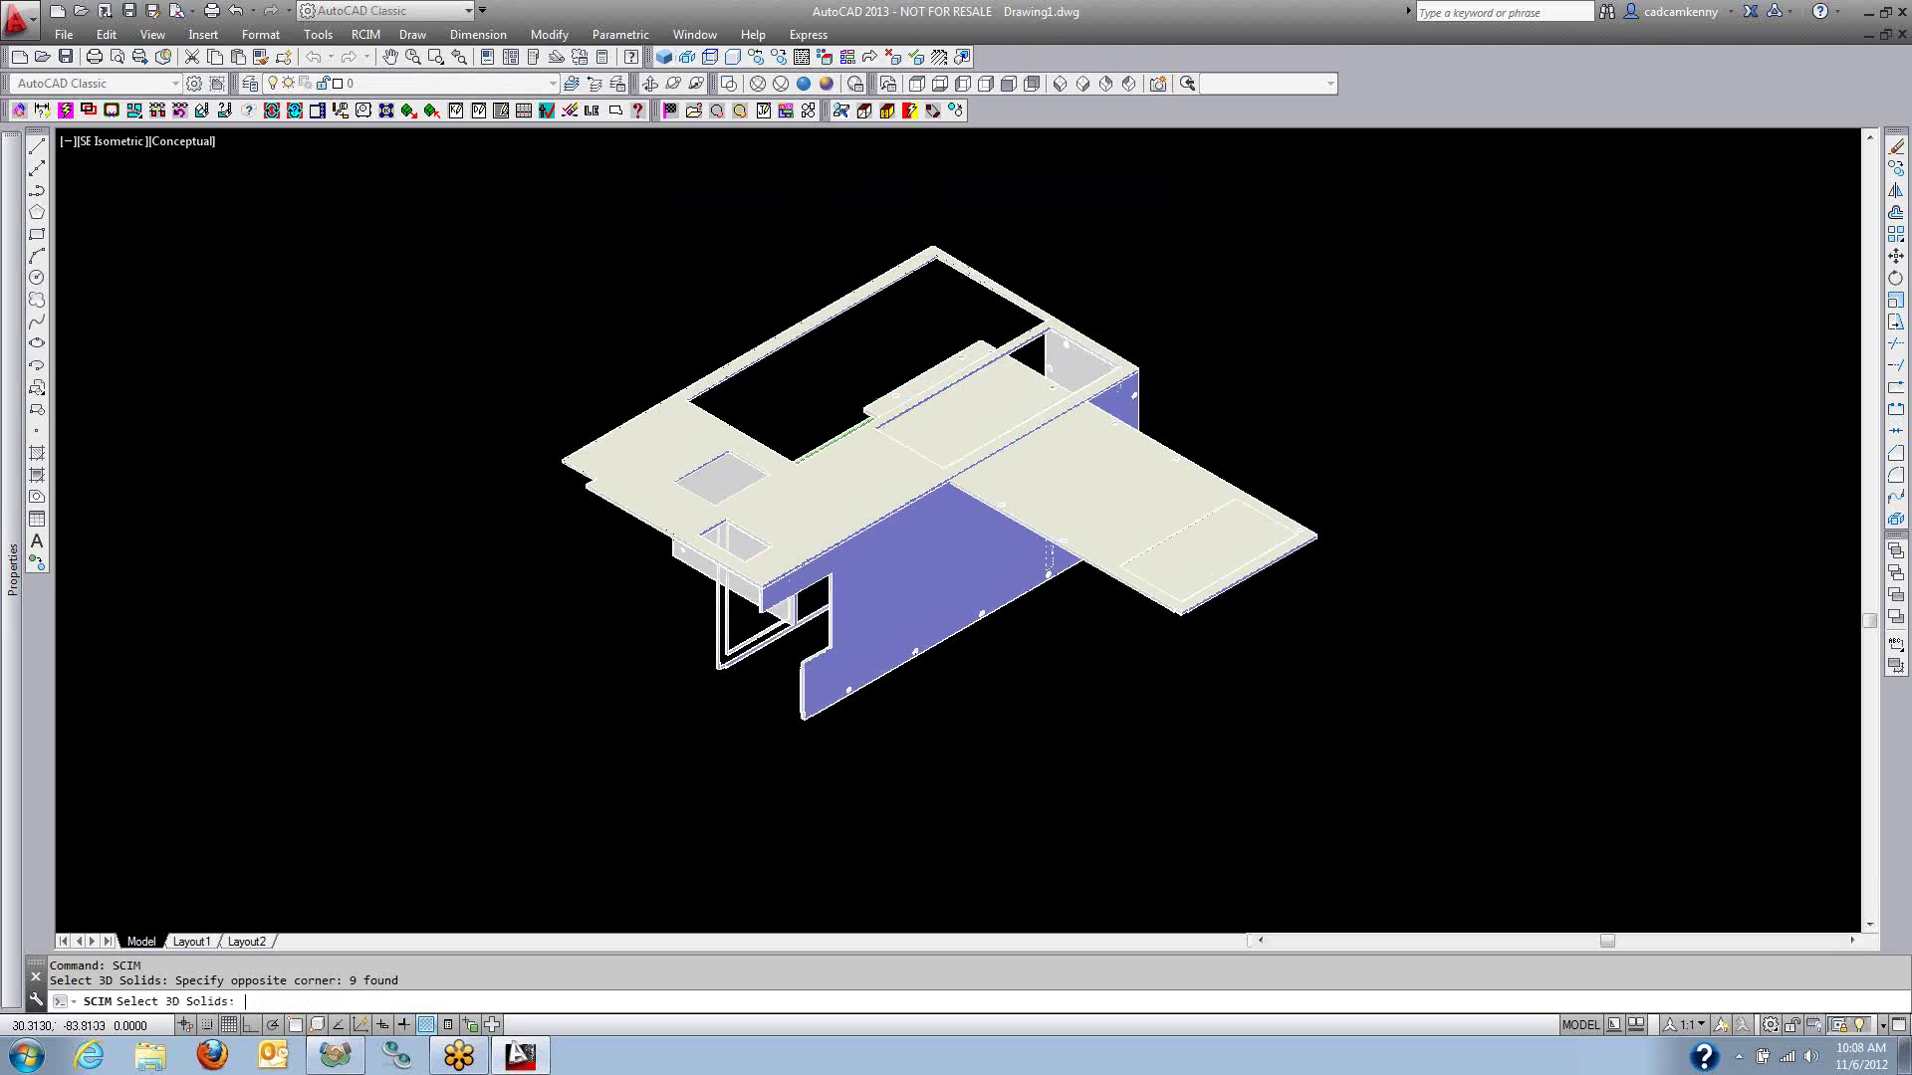
pyautogui.press('Return')
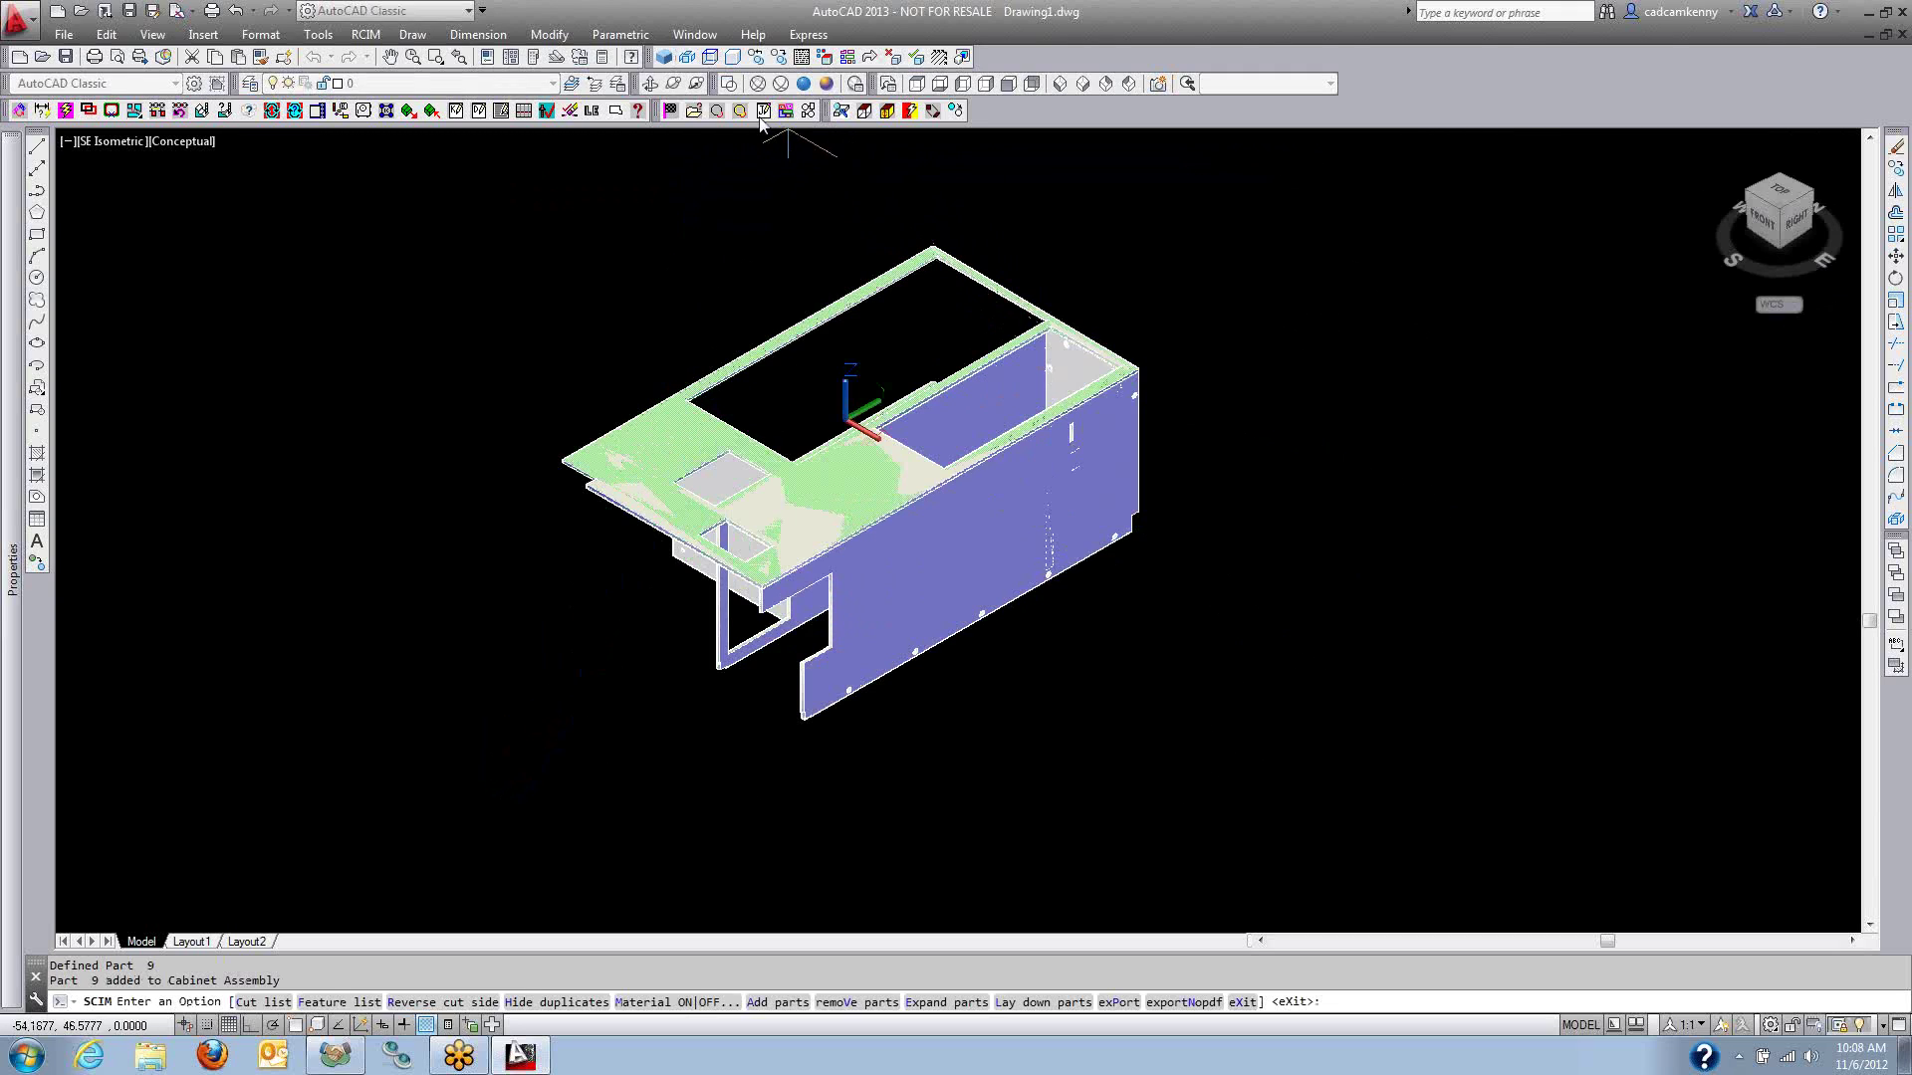
# Generate the SCIM cut list of materials and parts and display it in 2D Wireframe.
pyautogui.write('c')
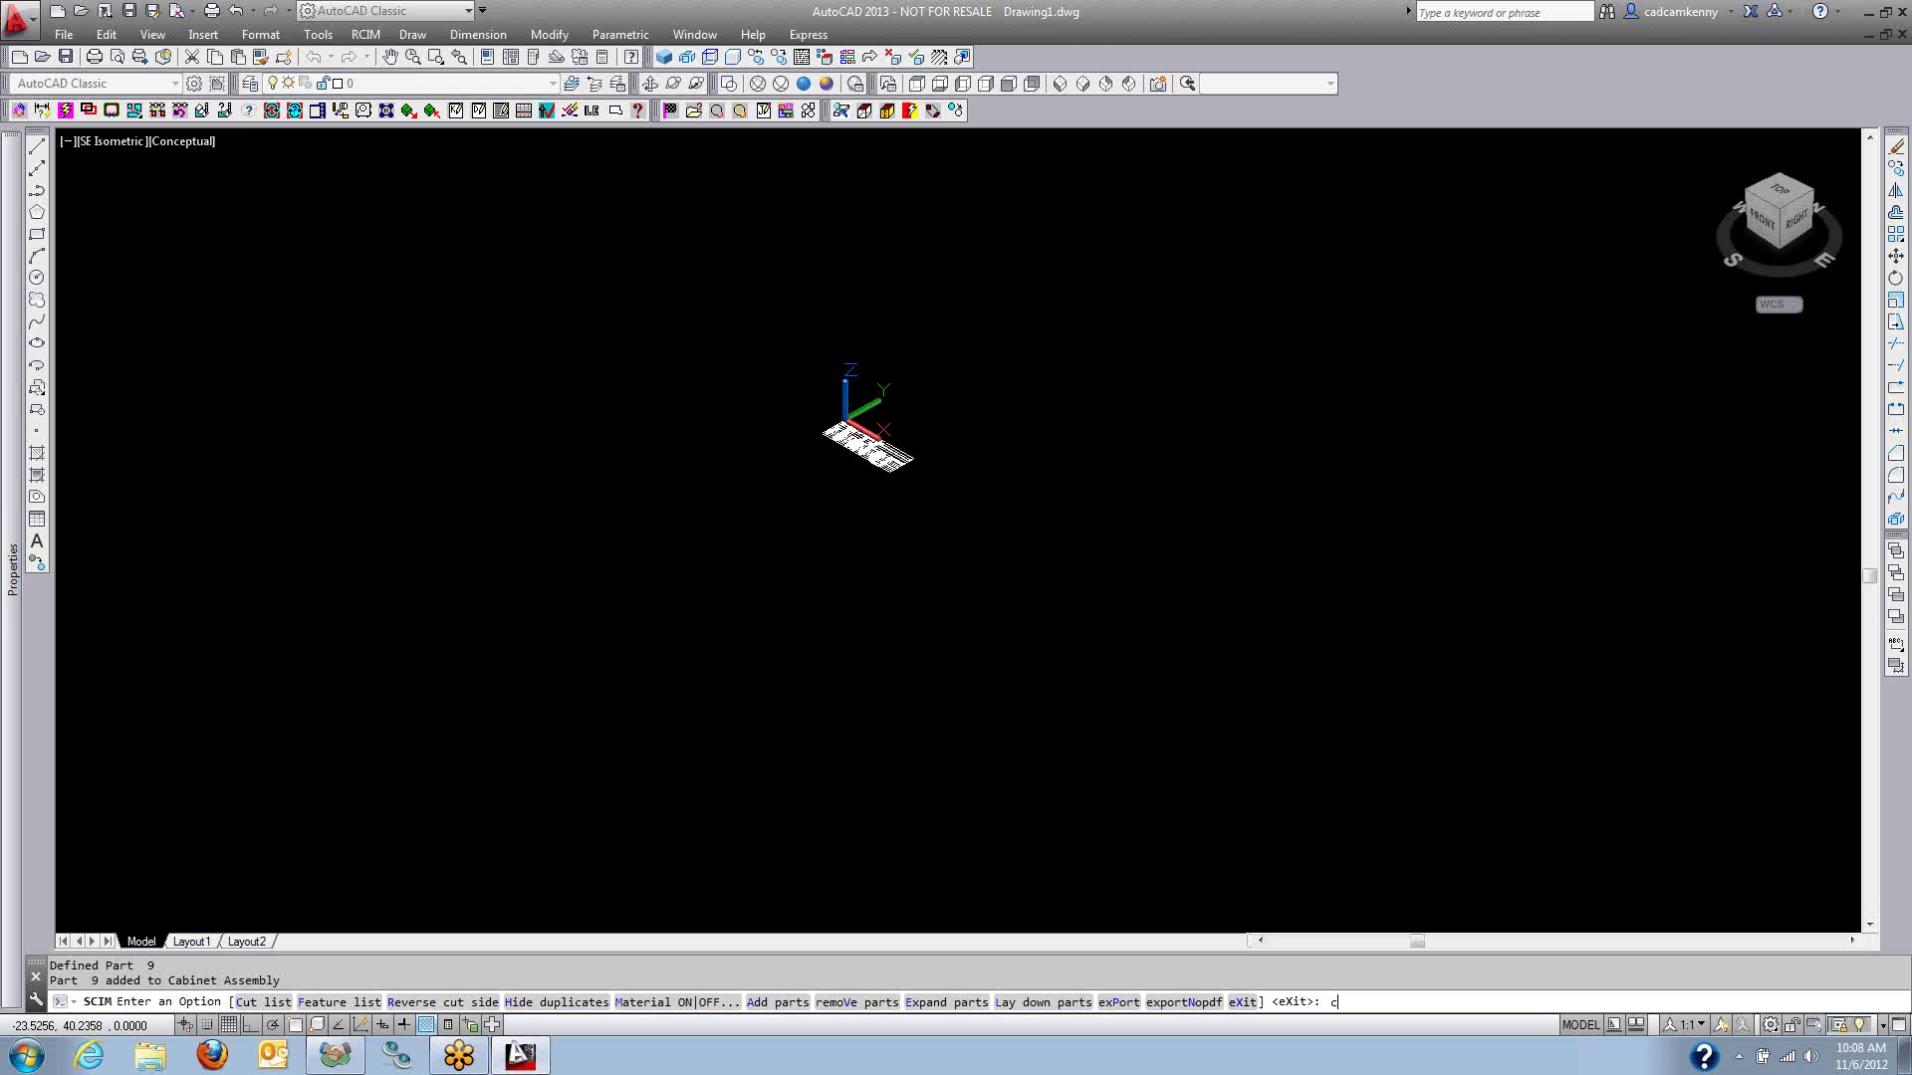
pyautogui.press('Return')
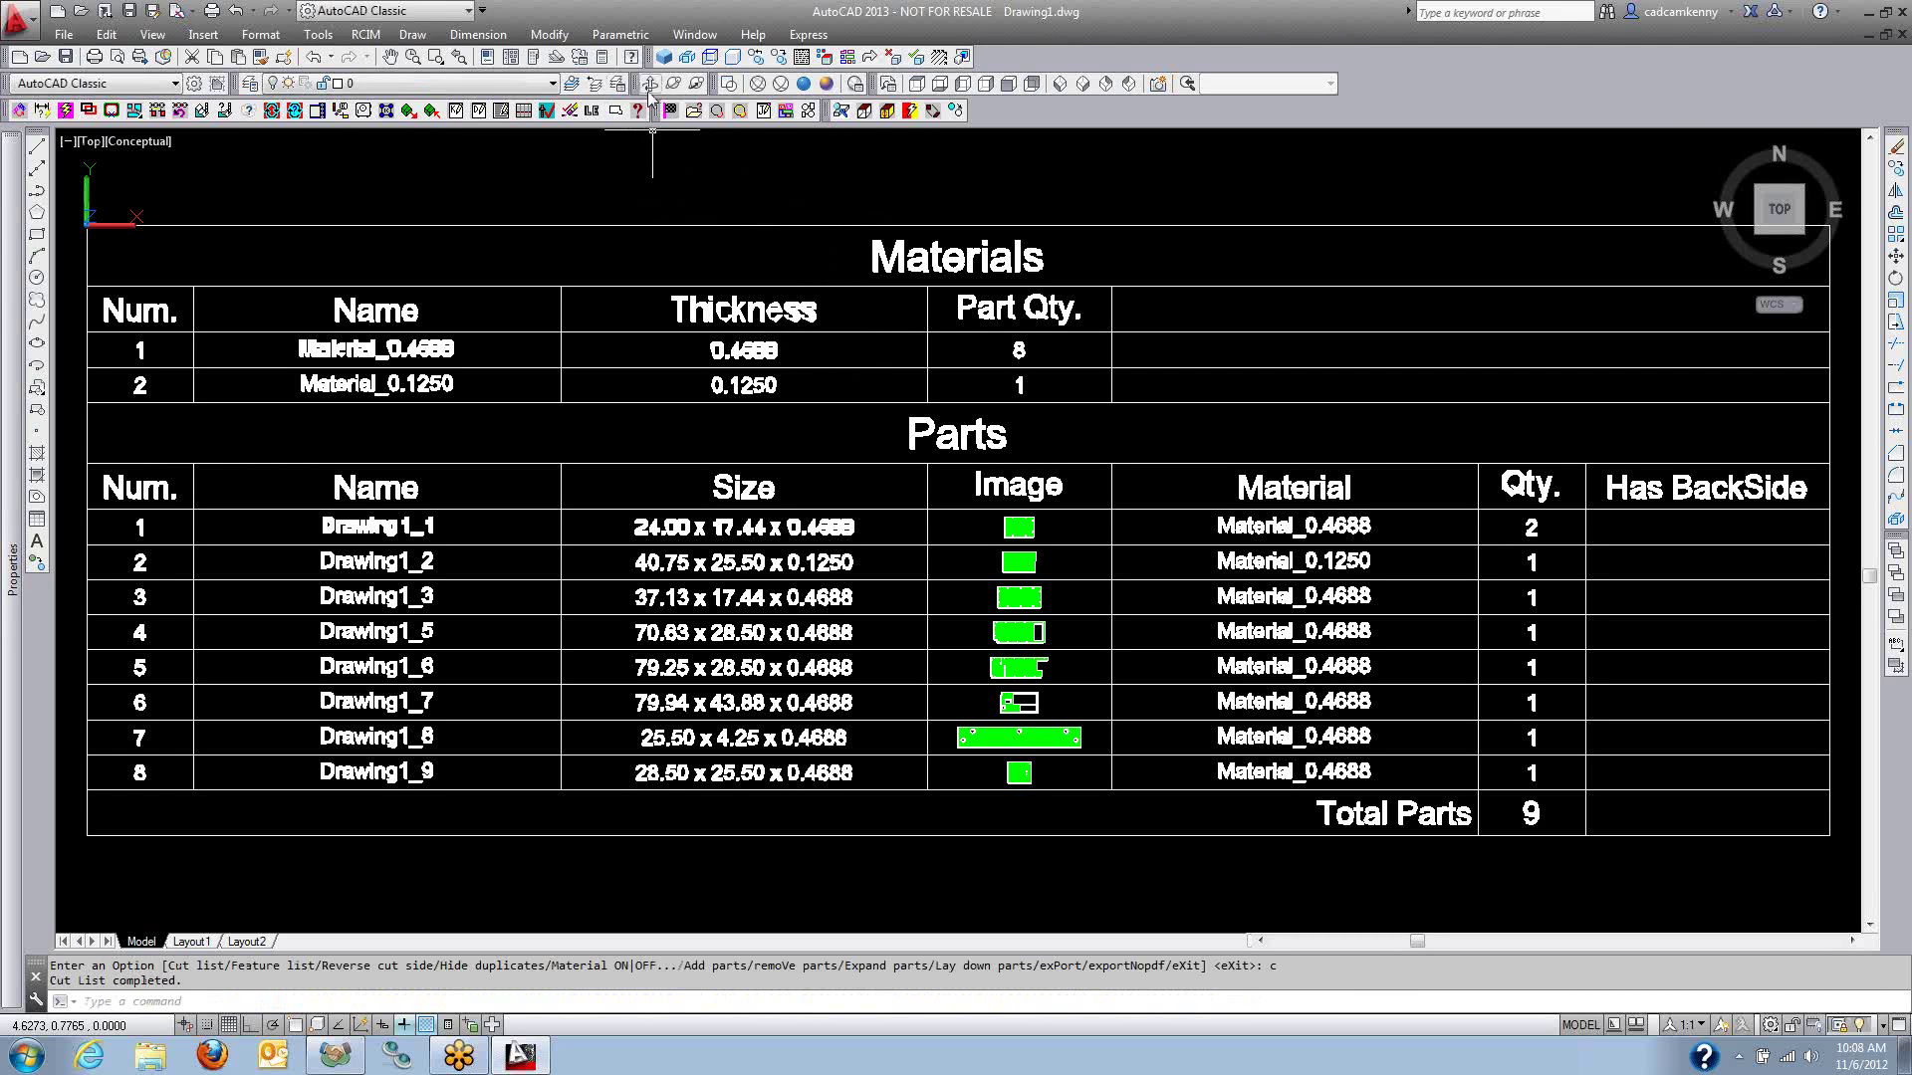
pyautogui.click(730, 83)
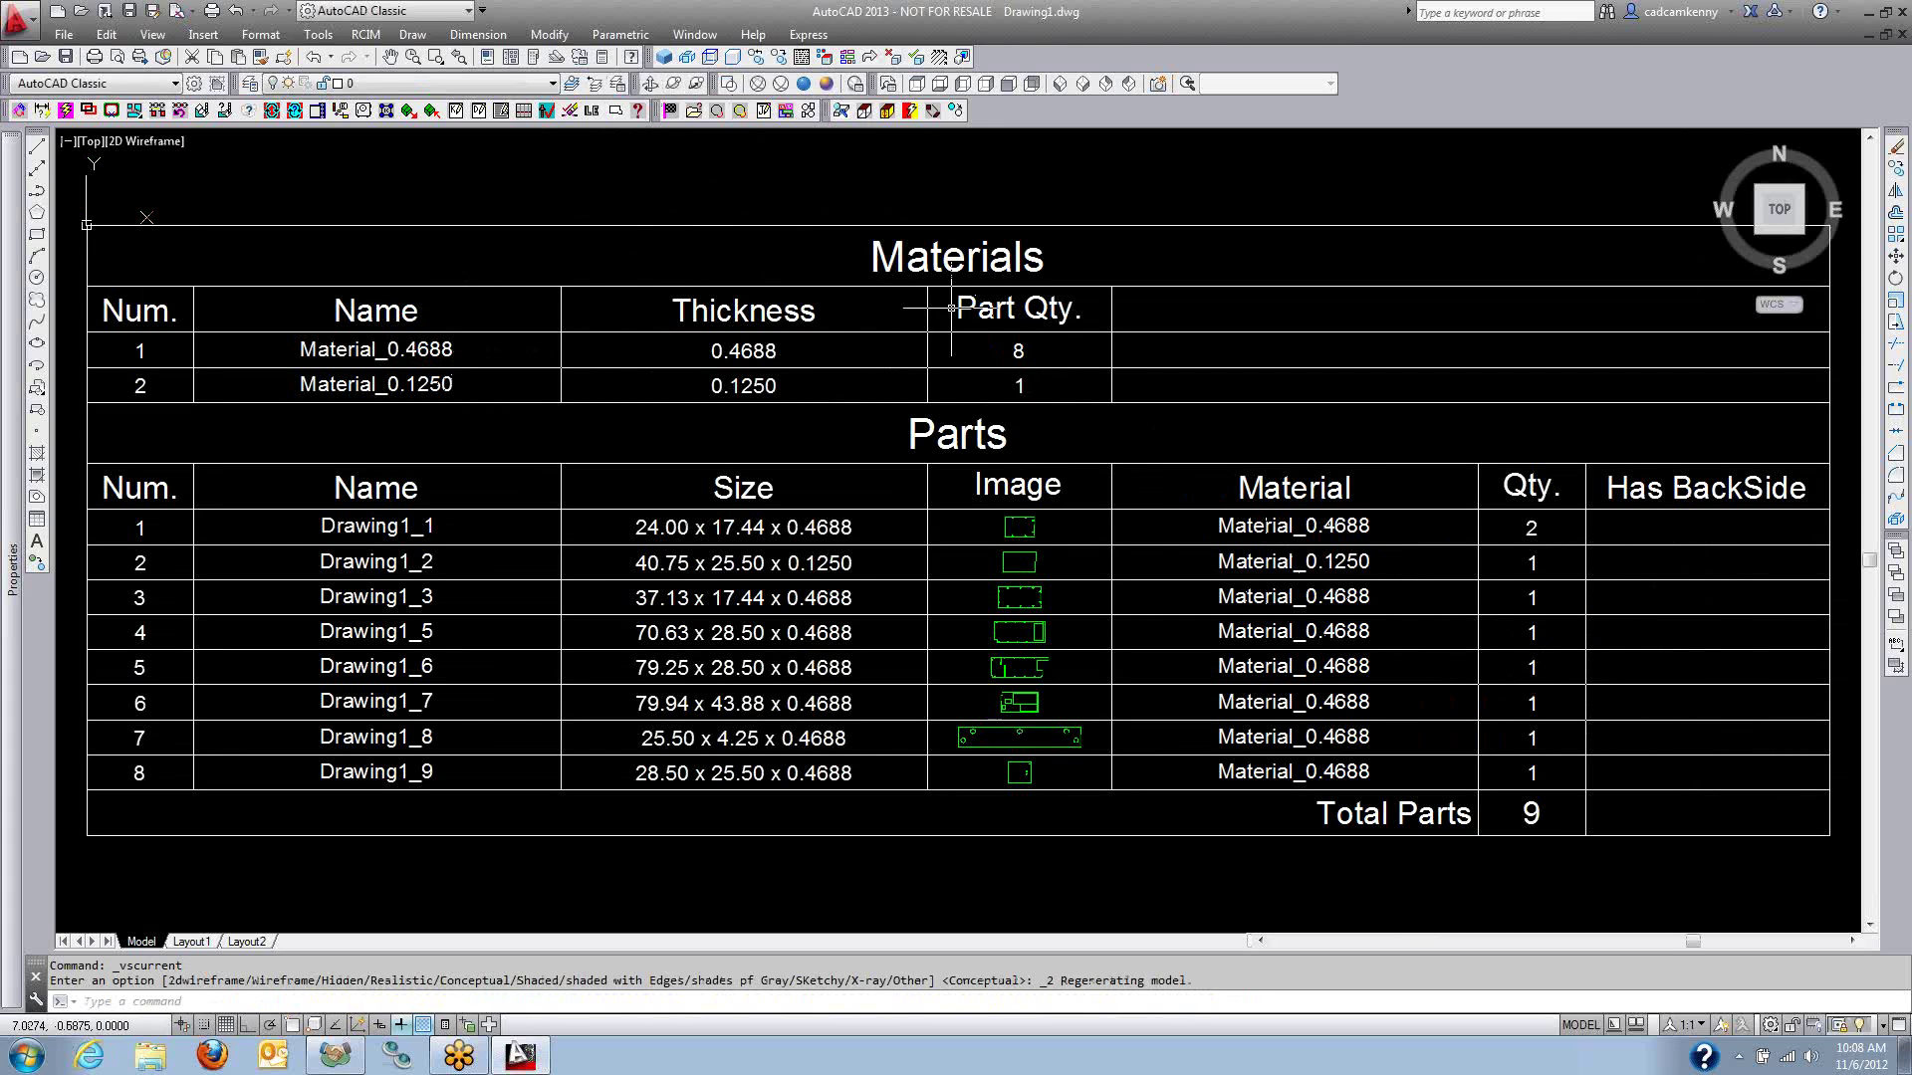
# Spread the assembly's parts apart with SCIM's Expand parts Drag option and inspect the exploded model from front and back.
pyautogui.click(688, 59)
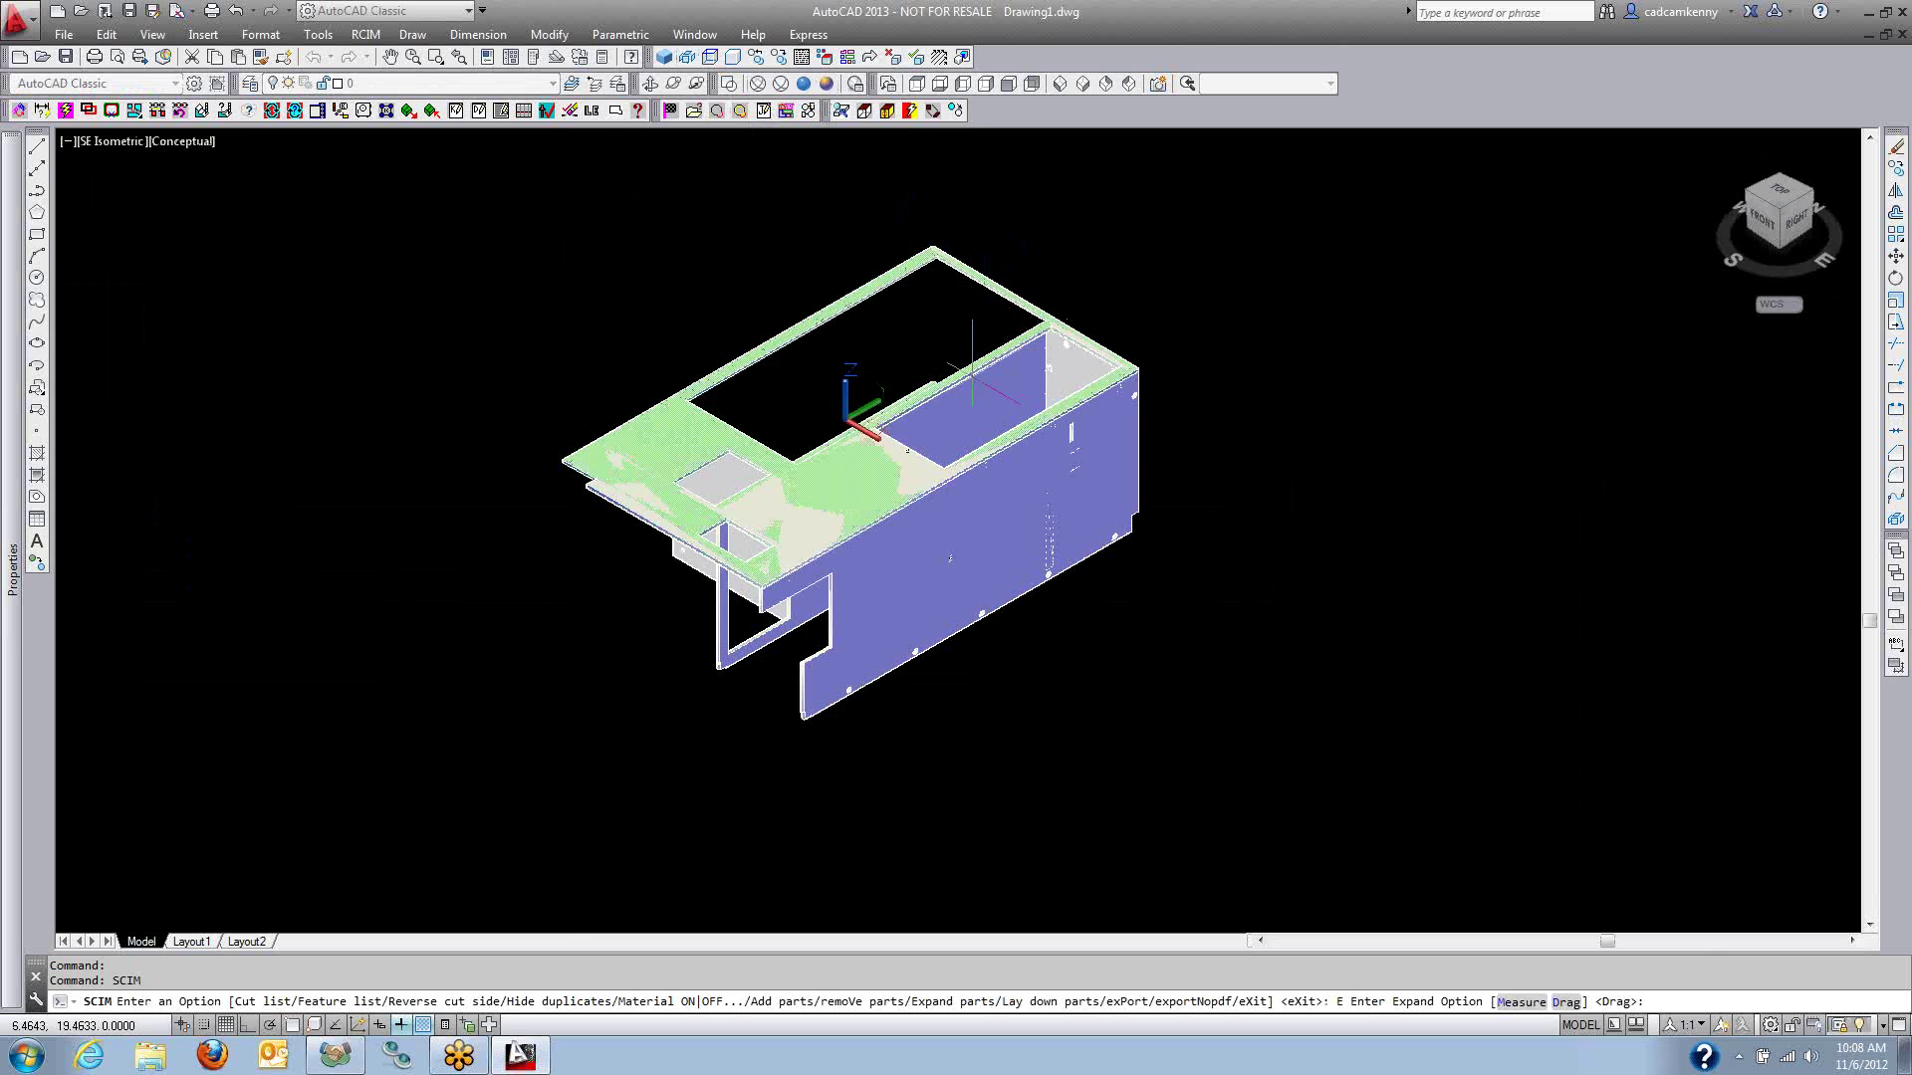
pyautogui.press('Return')
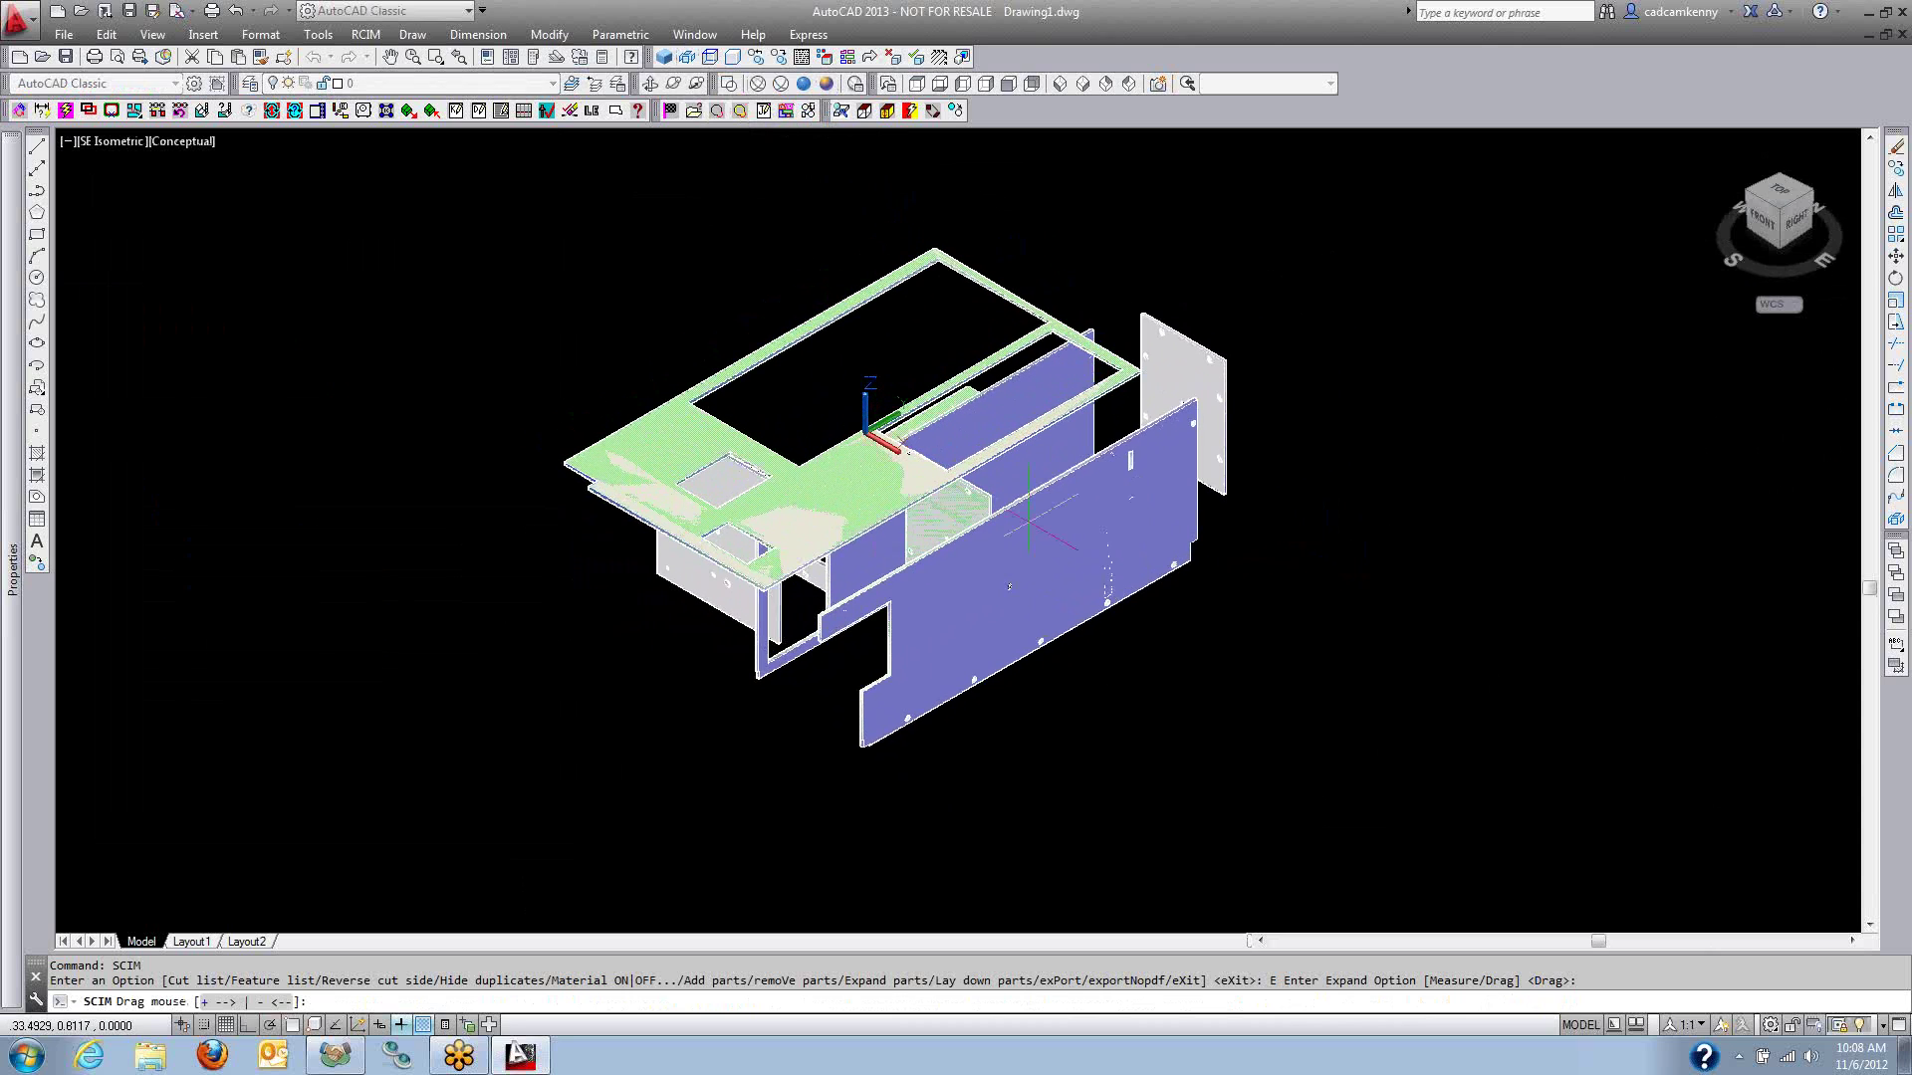
pyautogui.press('Escape')
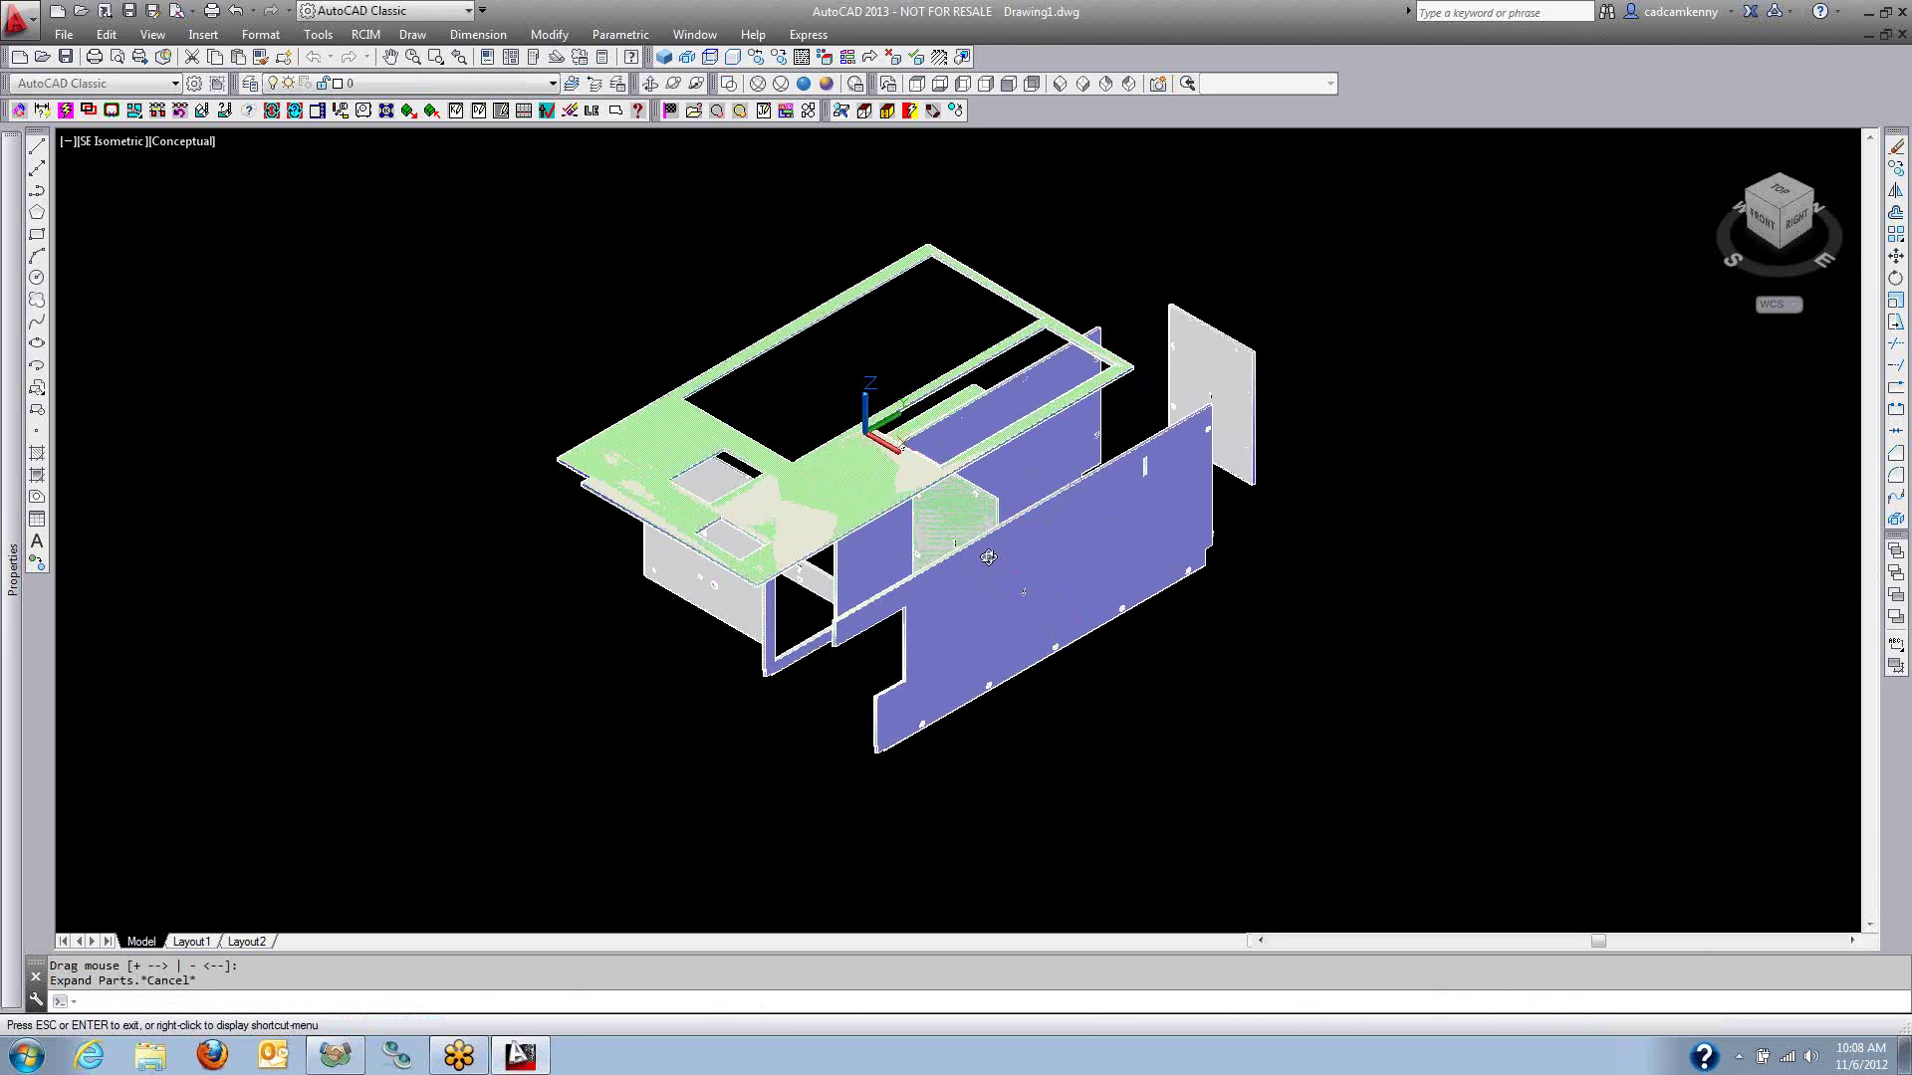
pyautogui.keyDown('shift'); pyautogui.moveTo(1024, 595); pyautogui.dragTo(905, 488, button='middle'); pyautogui.keyUp('shift')
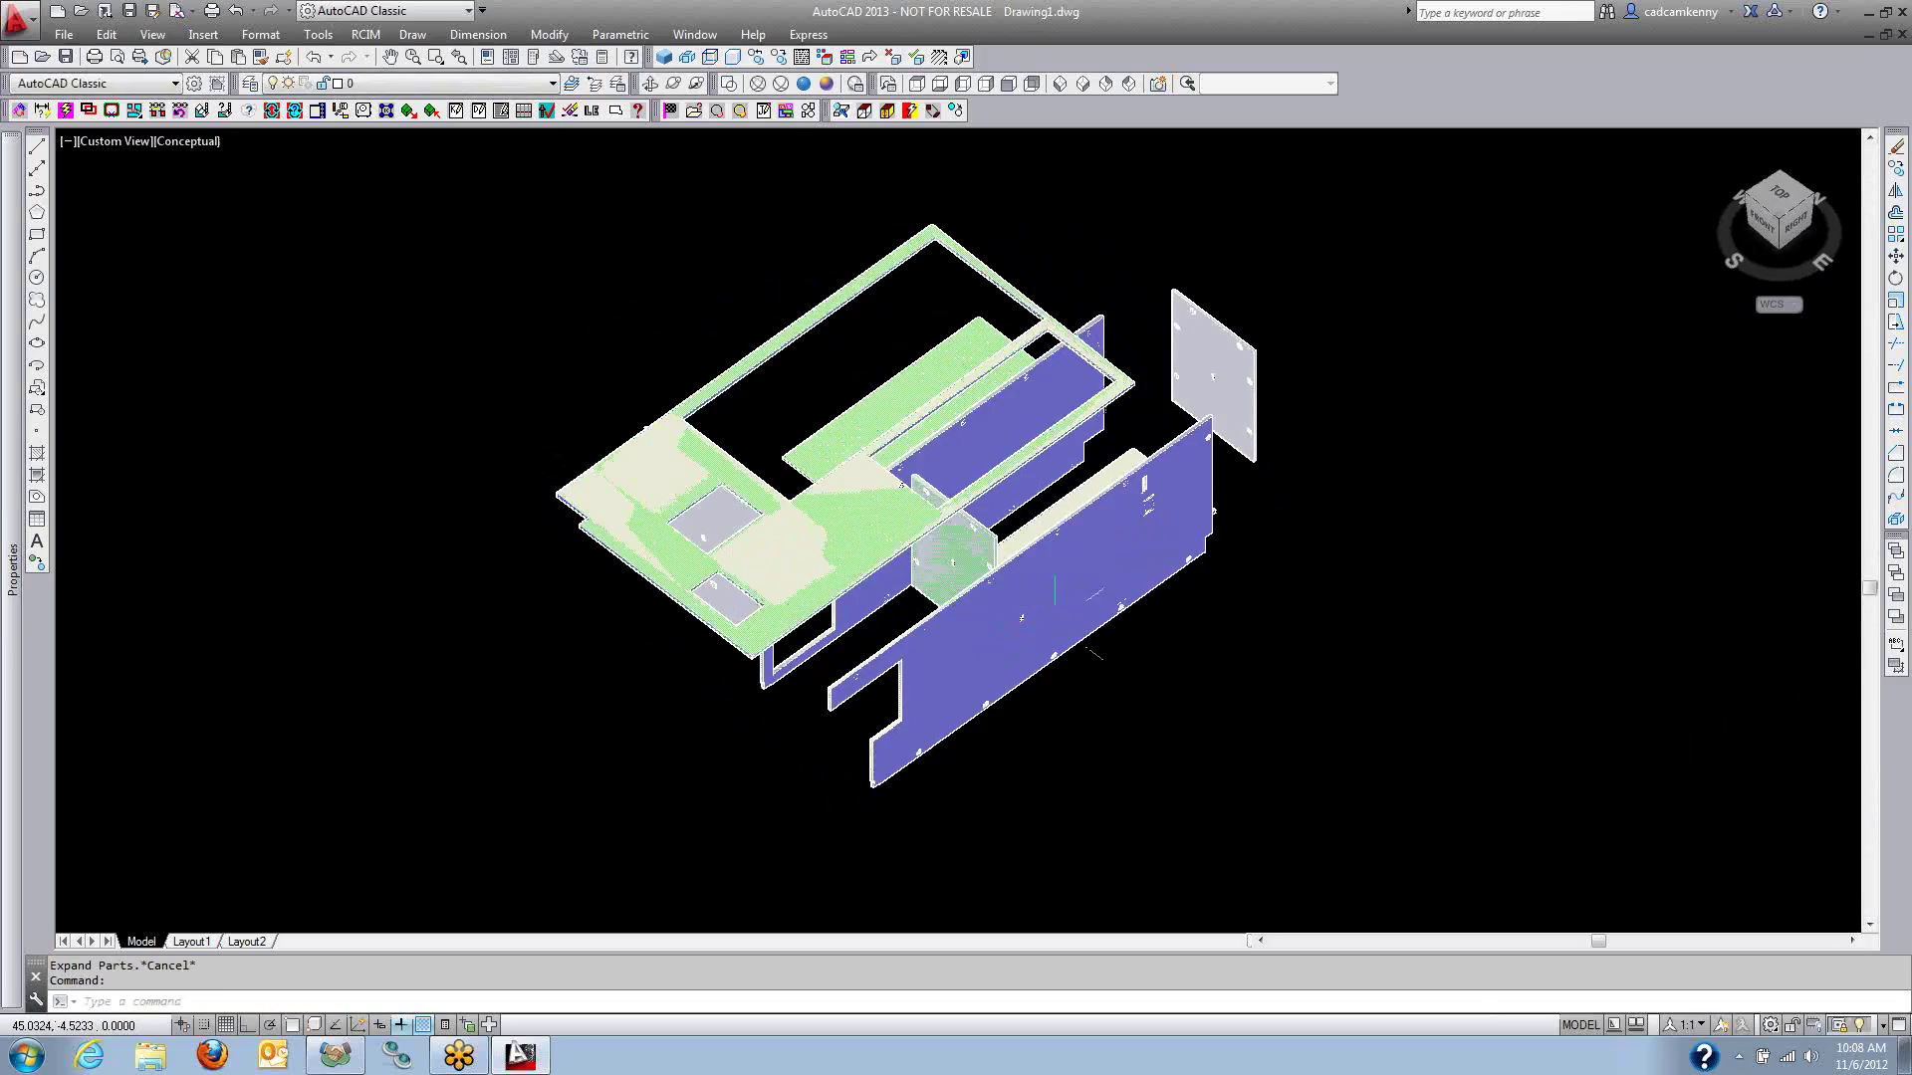
pyautogui.scroll(5, 1025, 597)
pyautogui.keyDown('shift'); pyautogui.moveTo(1026, 598); pyautogui.dragTo(597, 640, button='middle'); pyautogui.keyUp('shift')
pyautogui.scroll(-5, 673, 640)
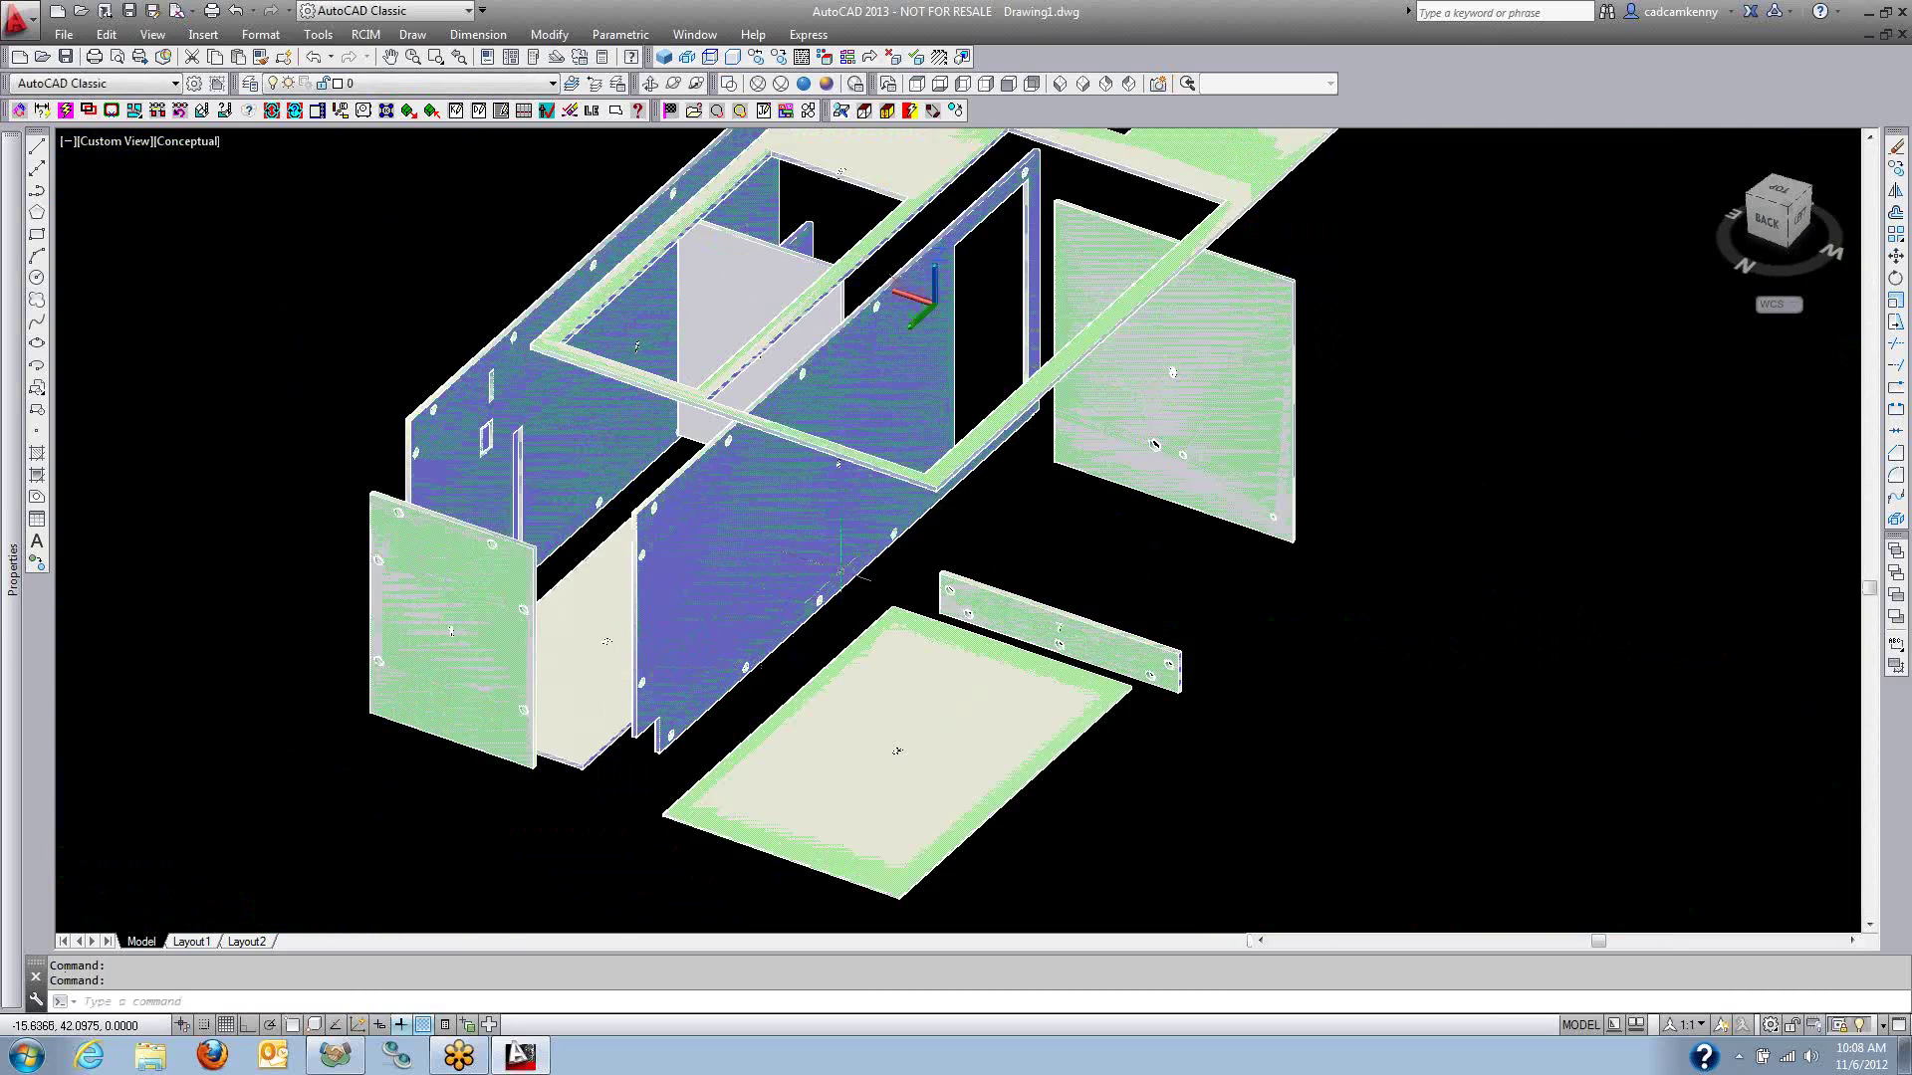
pyautogui.scroll(-2, 841, 569)
pyautogui.keyDown('shift'); pyautogui.moveTo(866, 299); pyautogui.dragTo(1345, 418, button='middle'); pyautogui.keyUp('shift')
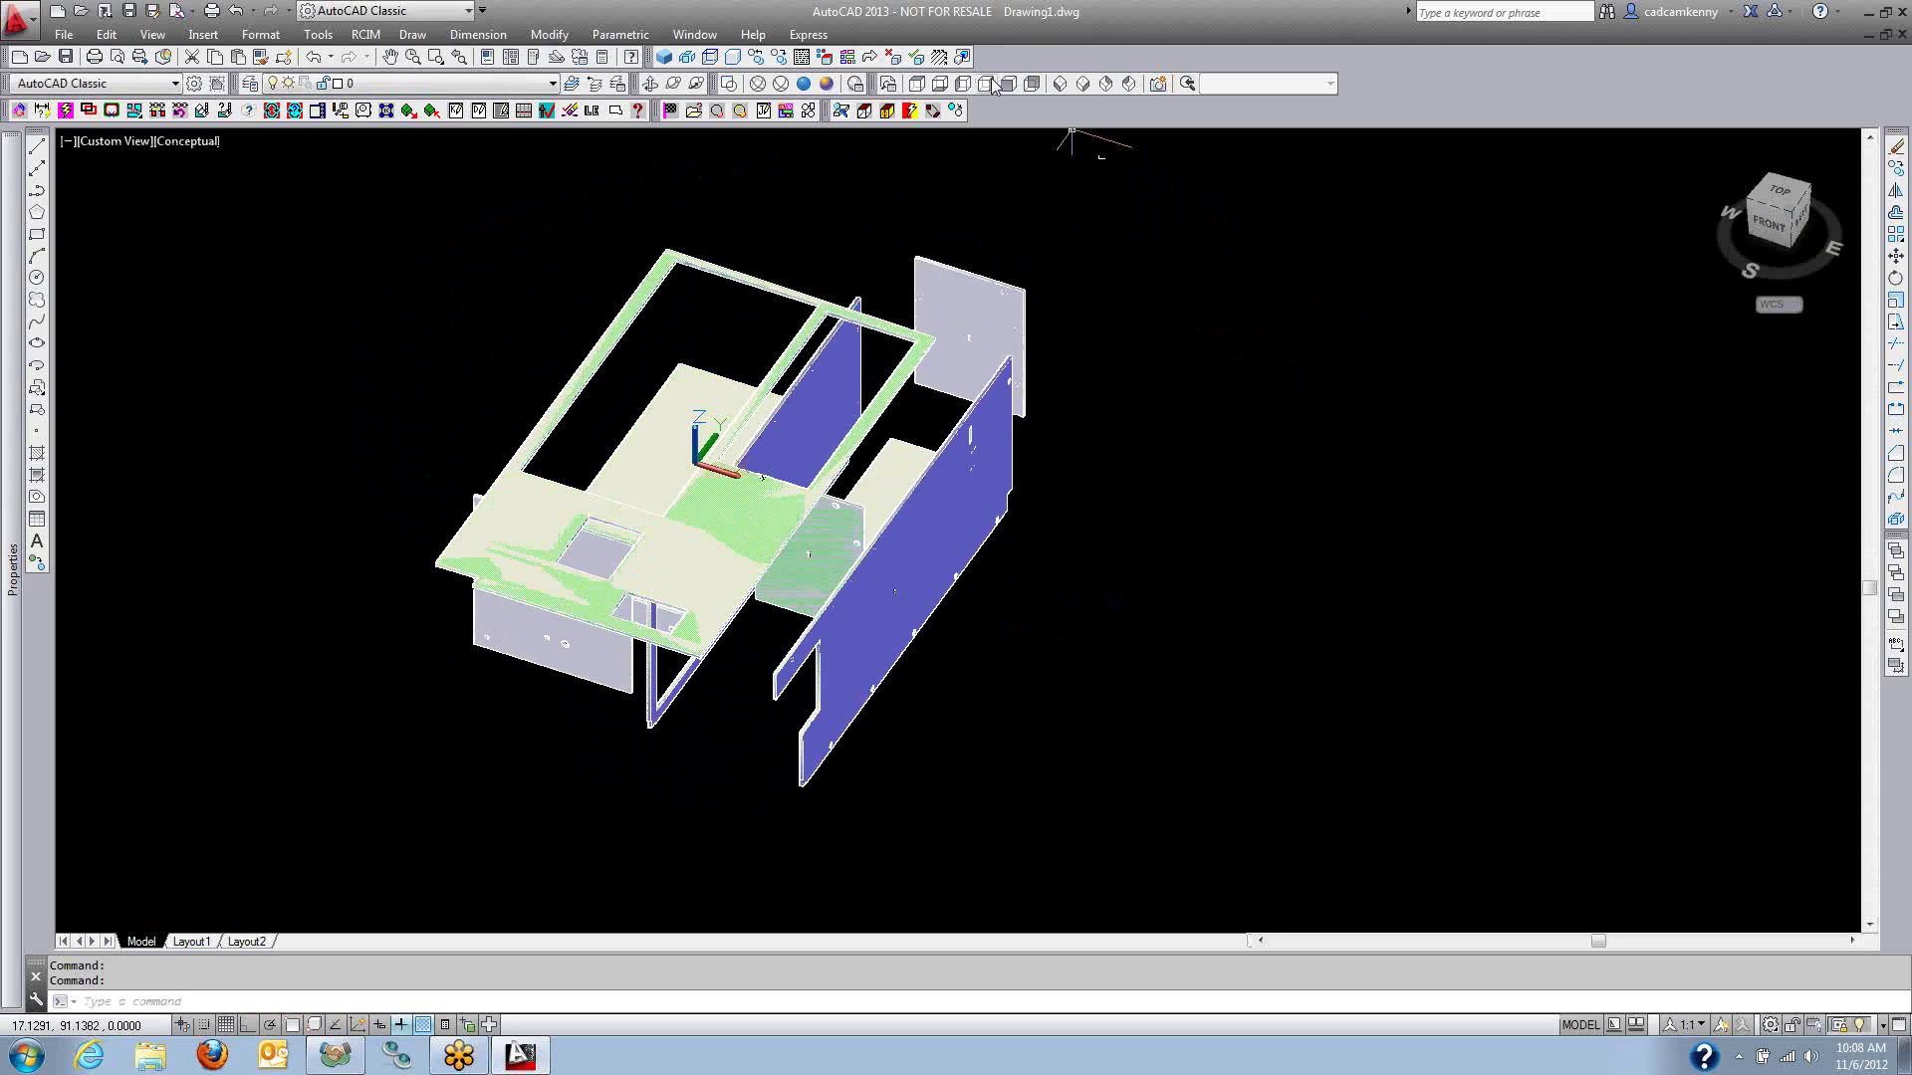
# Lay down all the parts flat with SCIM and display them in 2D Wireframe.
pyautogui.click(846, 58)
pyautogui.write('L')
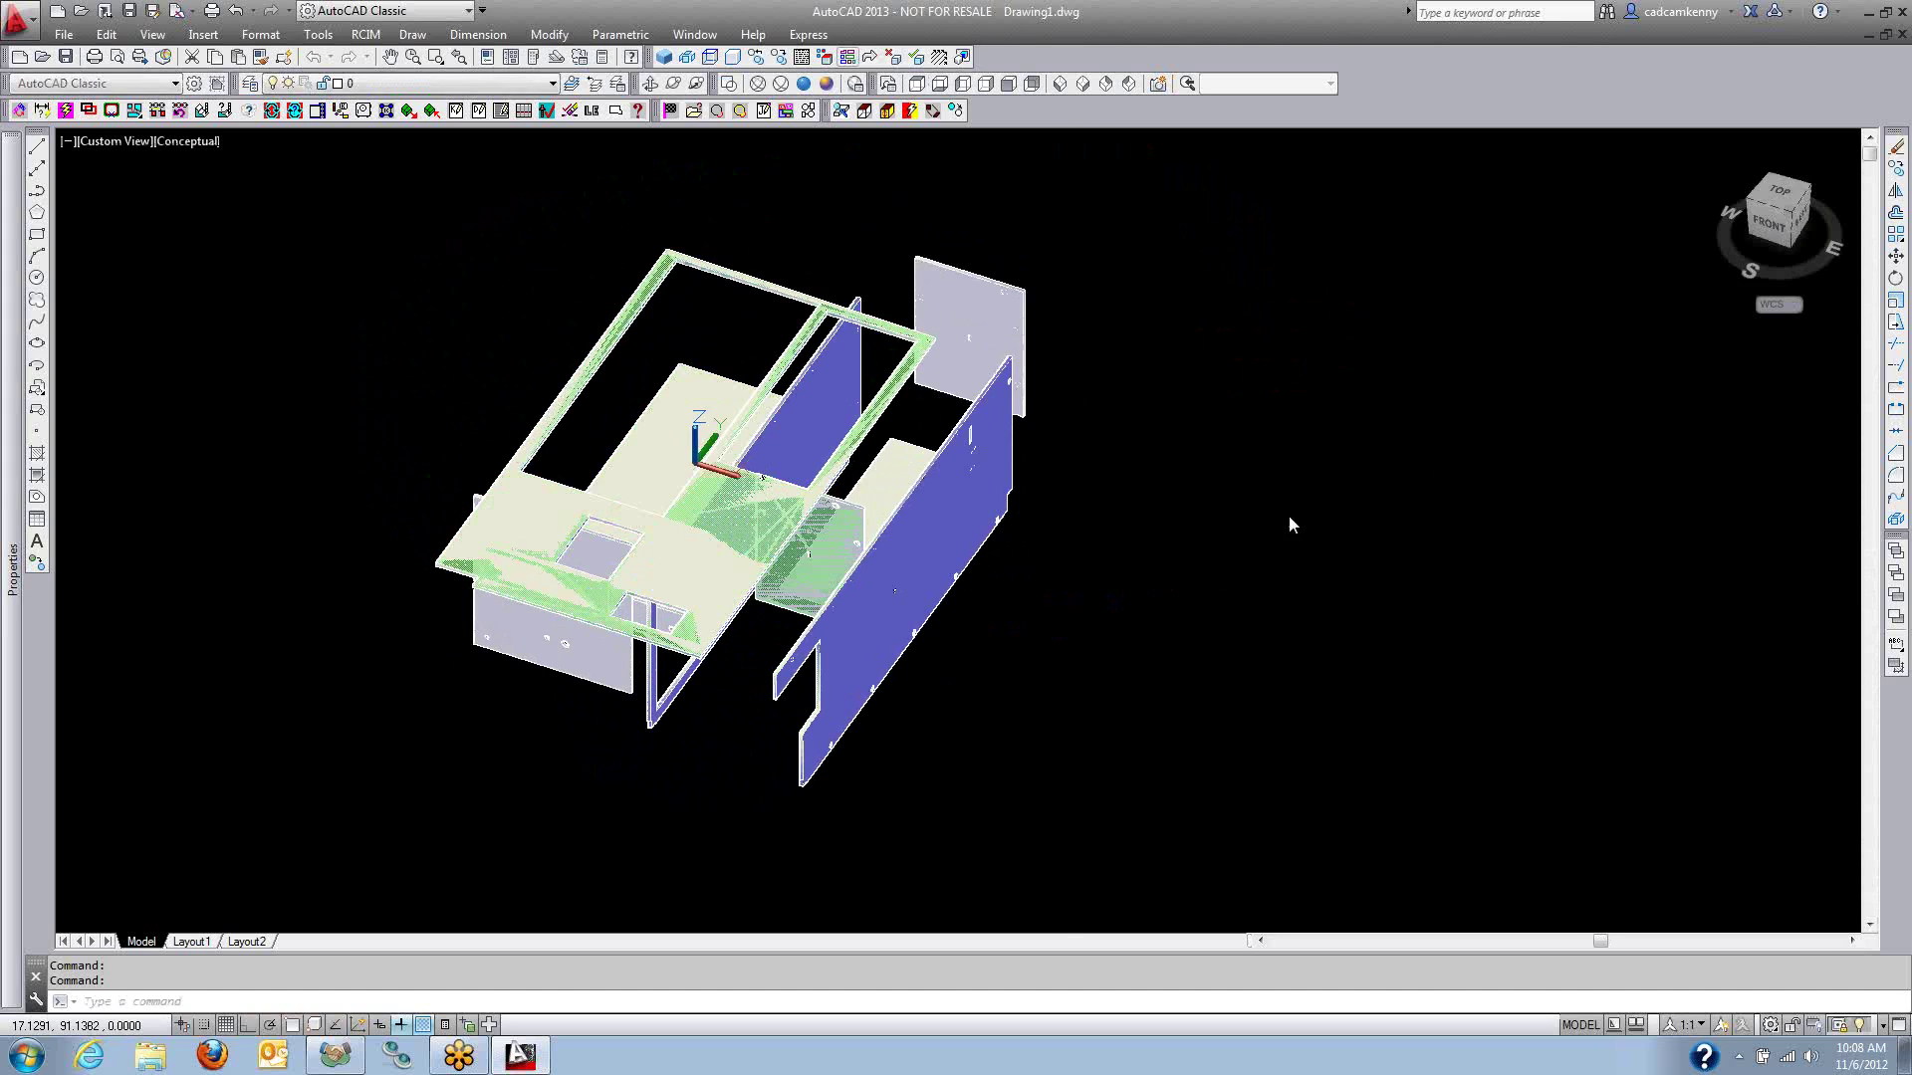
pyautogui.press('Return')
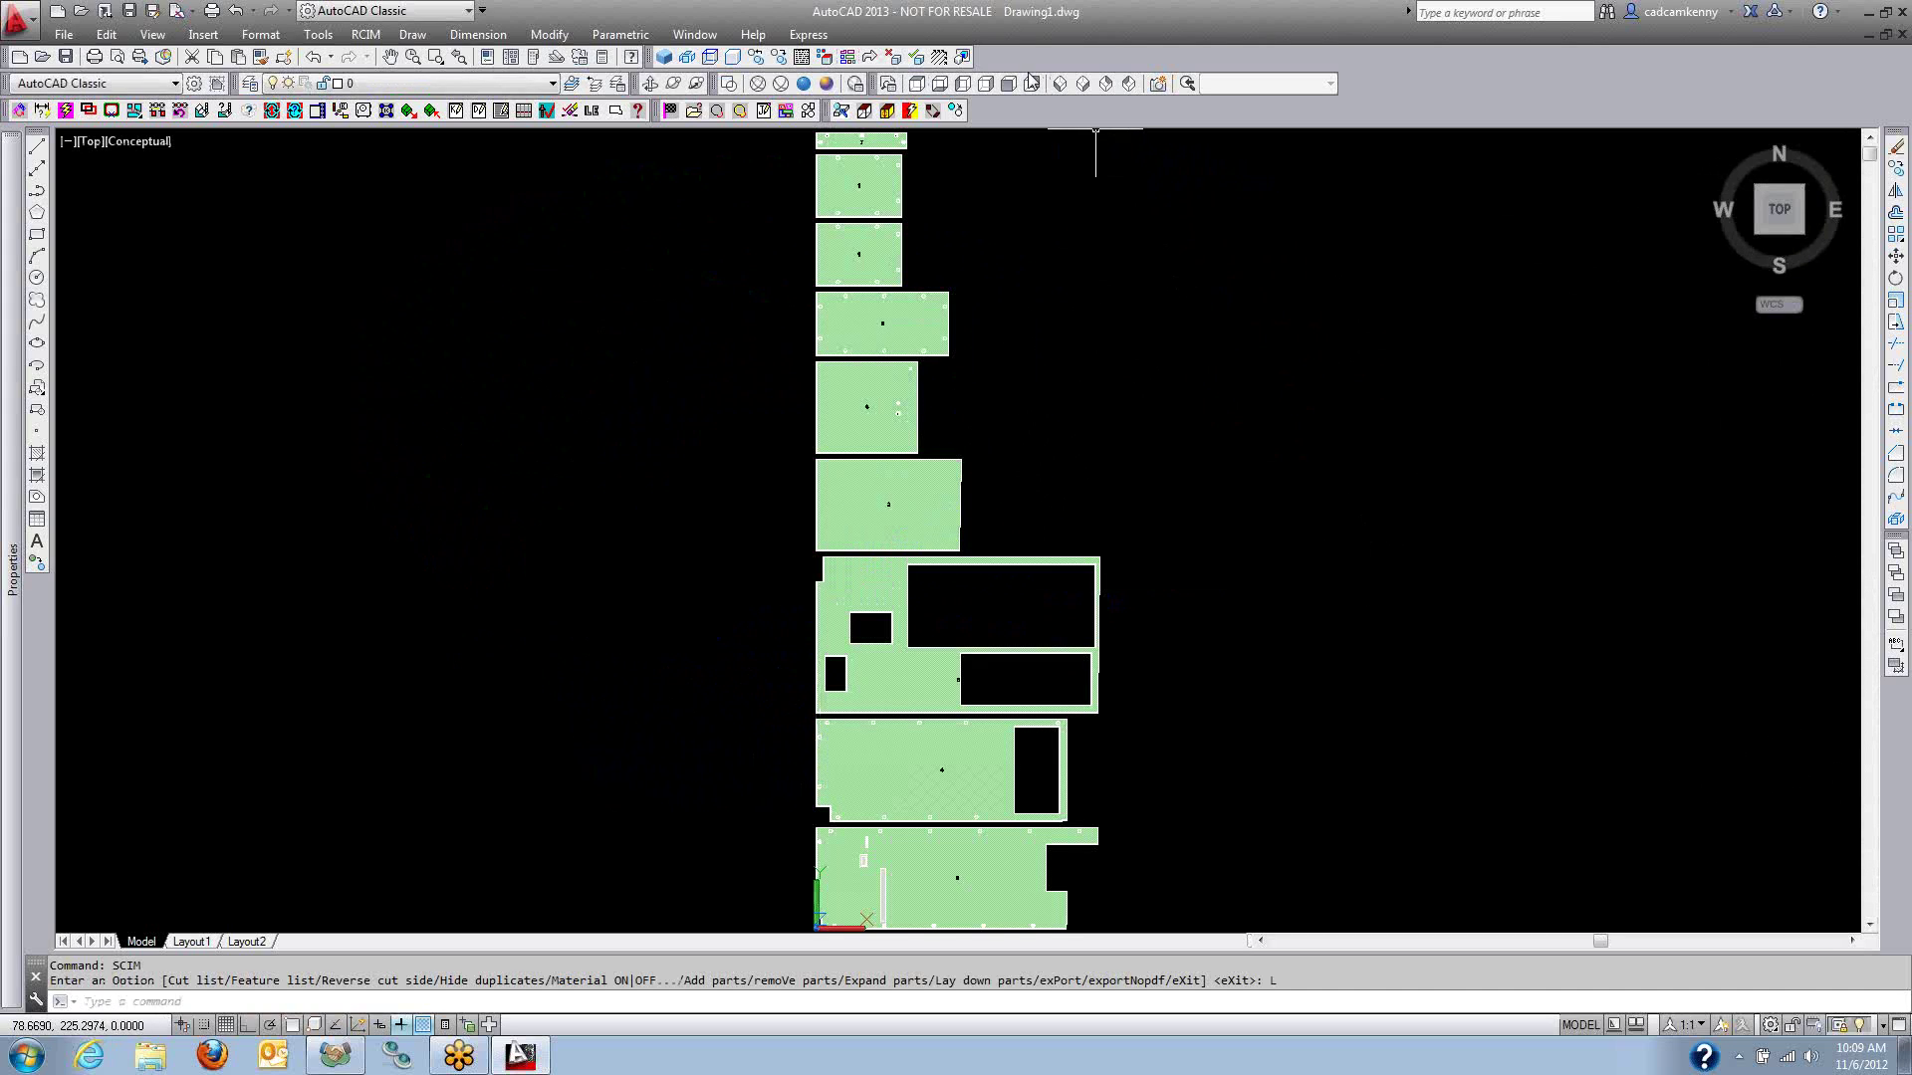
pyautogui.click(730, 85)
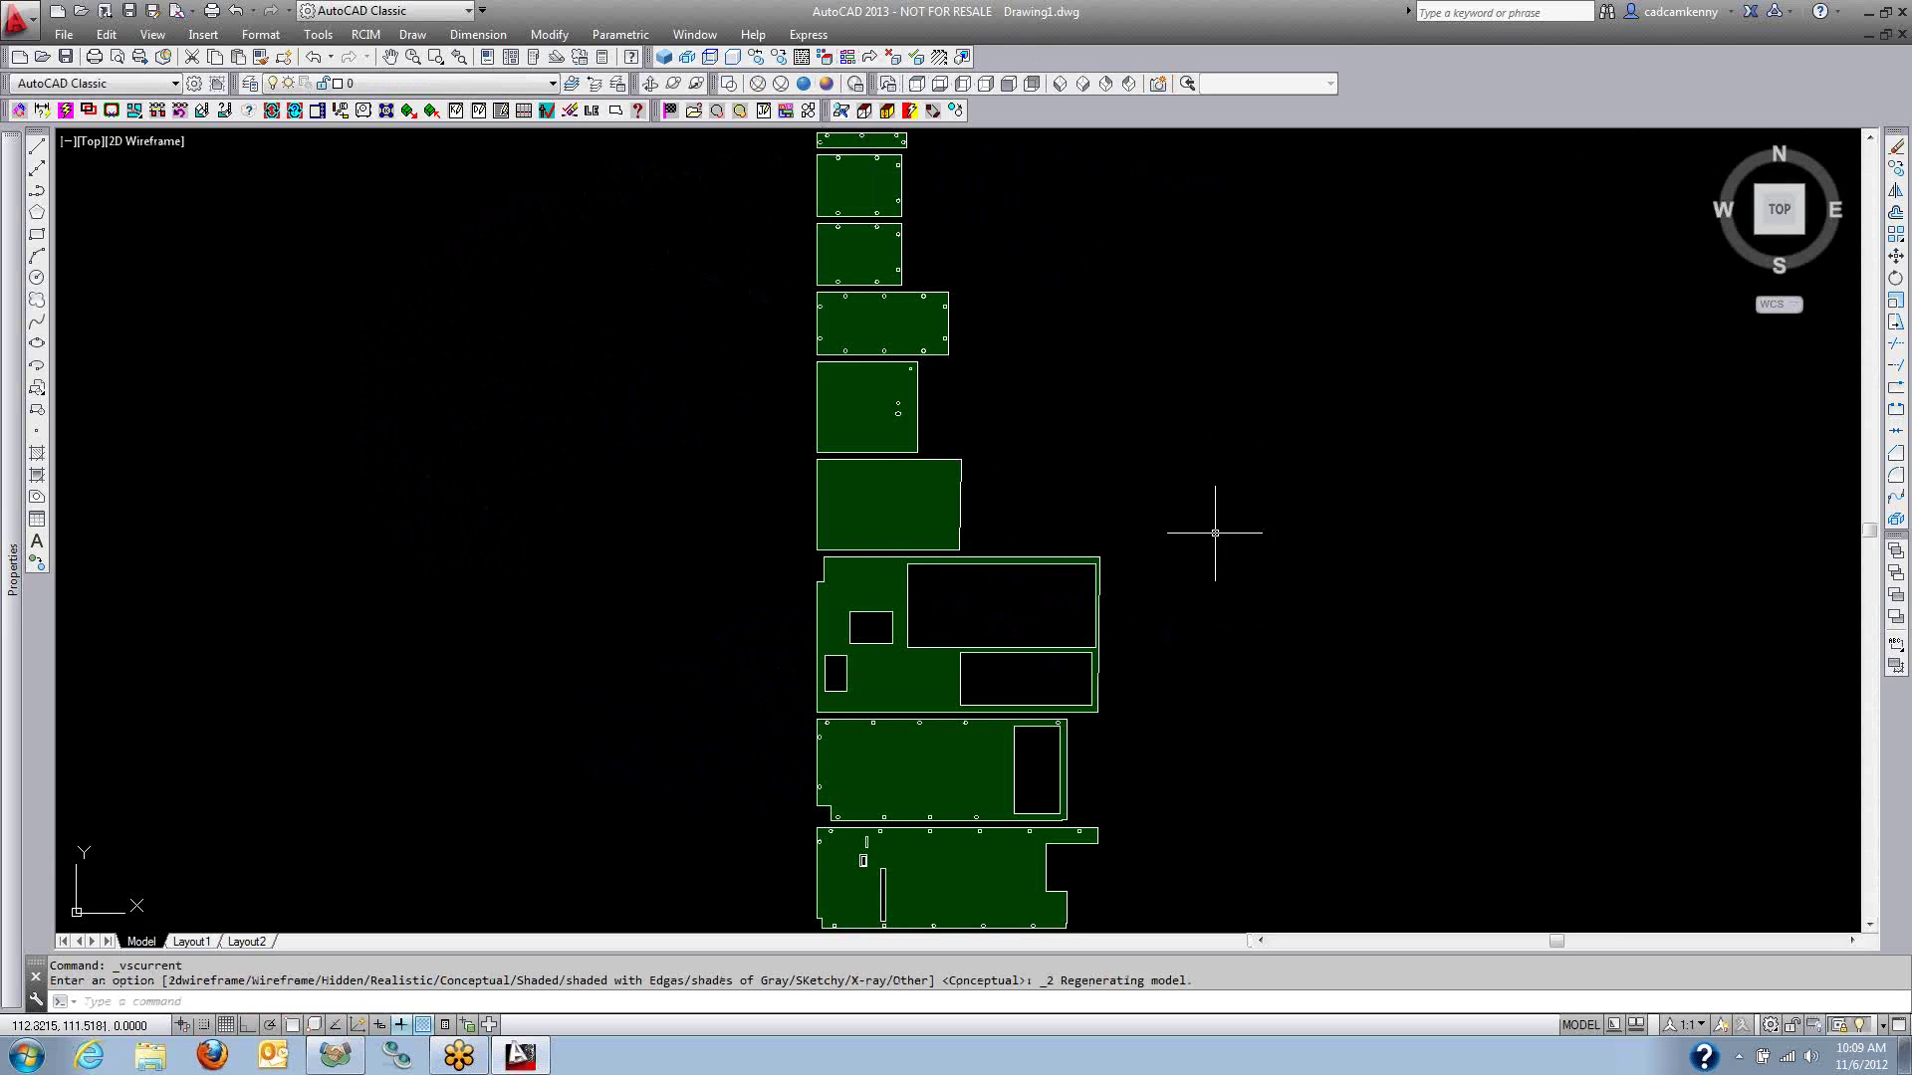
# Set the PICKSTYLE system variable to 0 so single features of the flat parts can be selected.
pyautogui.keyDown('shift'); pyautogui.moveTo(989, 677); pyautogui.dragTo(790, 558, button='middle'); pyautogui.keyUp('shift')
pyautogui.scroll(6, 790, 558)
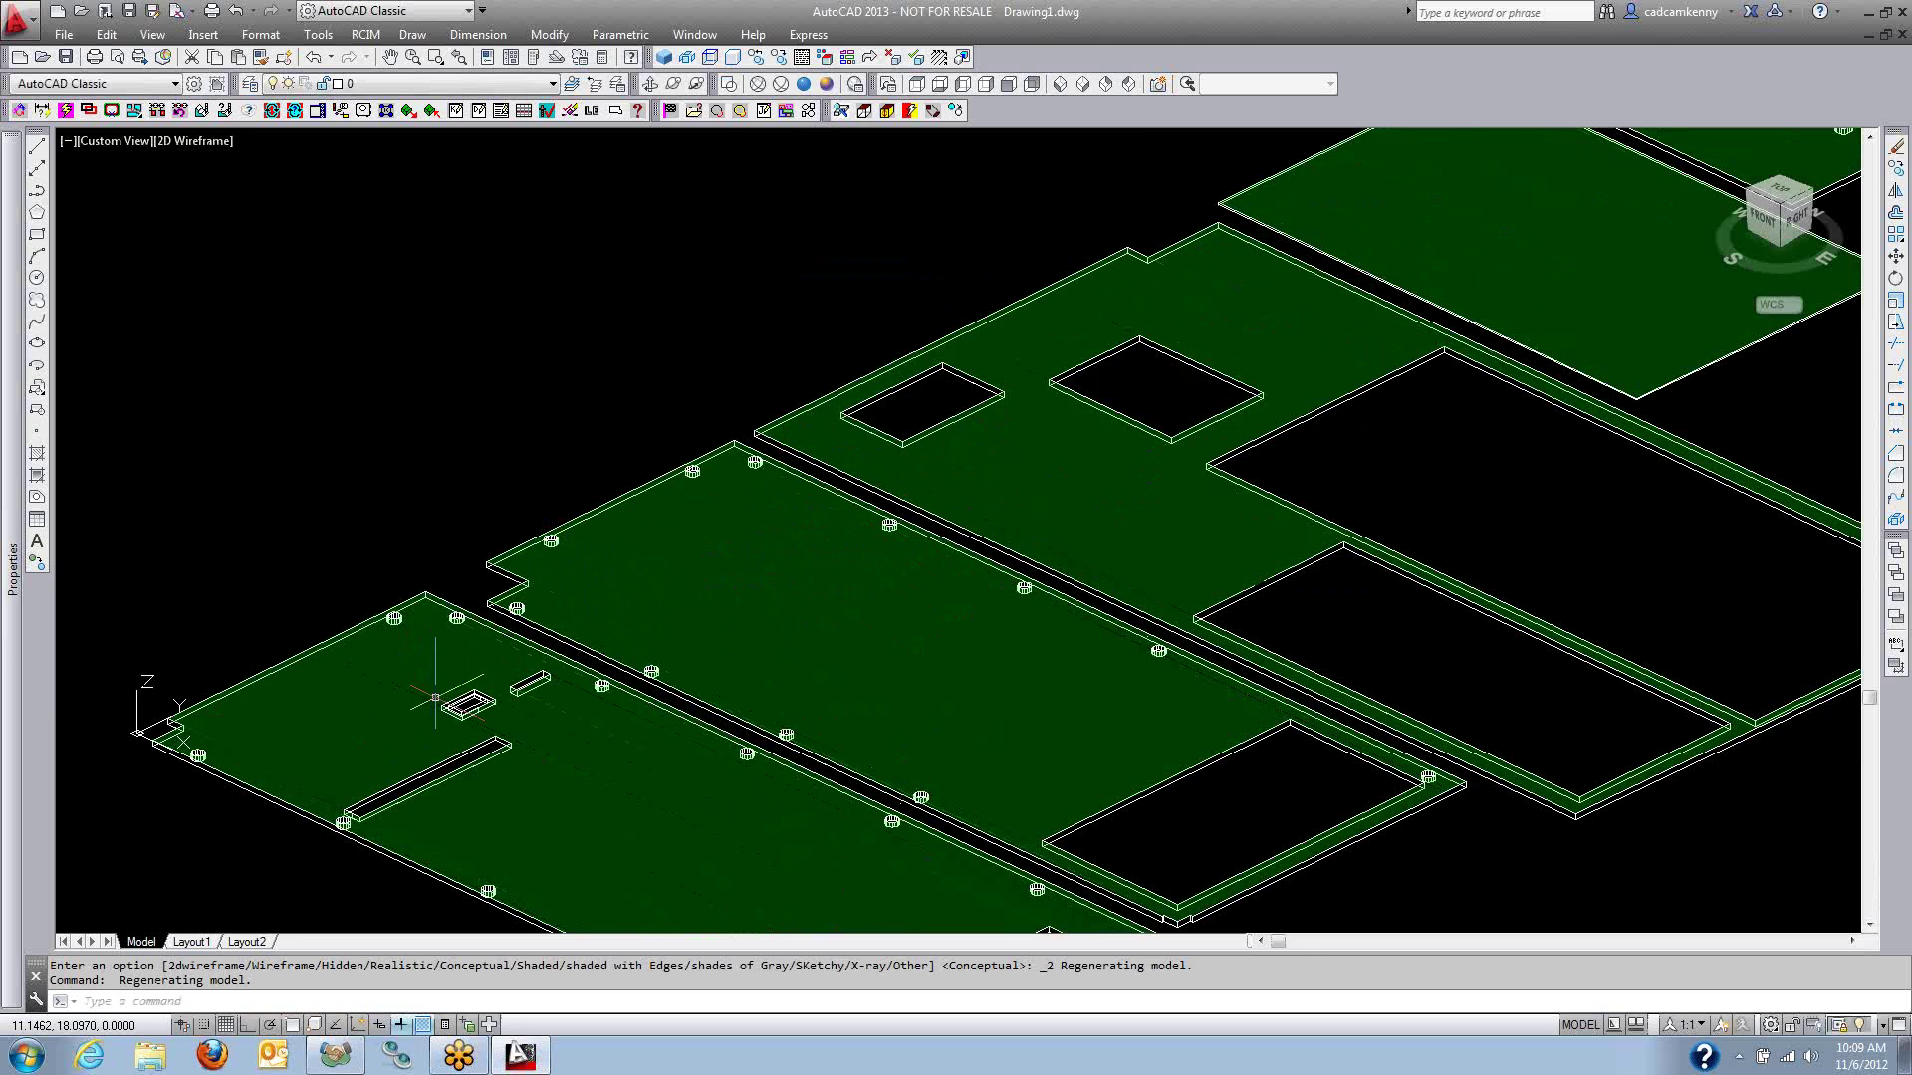
pyautogui.moveTo(745, 770); pyautogui.dragTo(734, 592, button='middle')
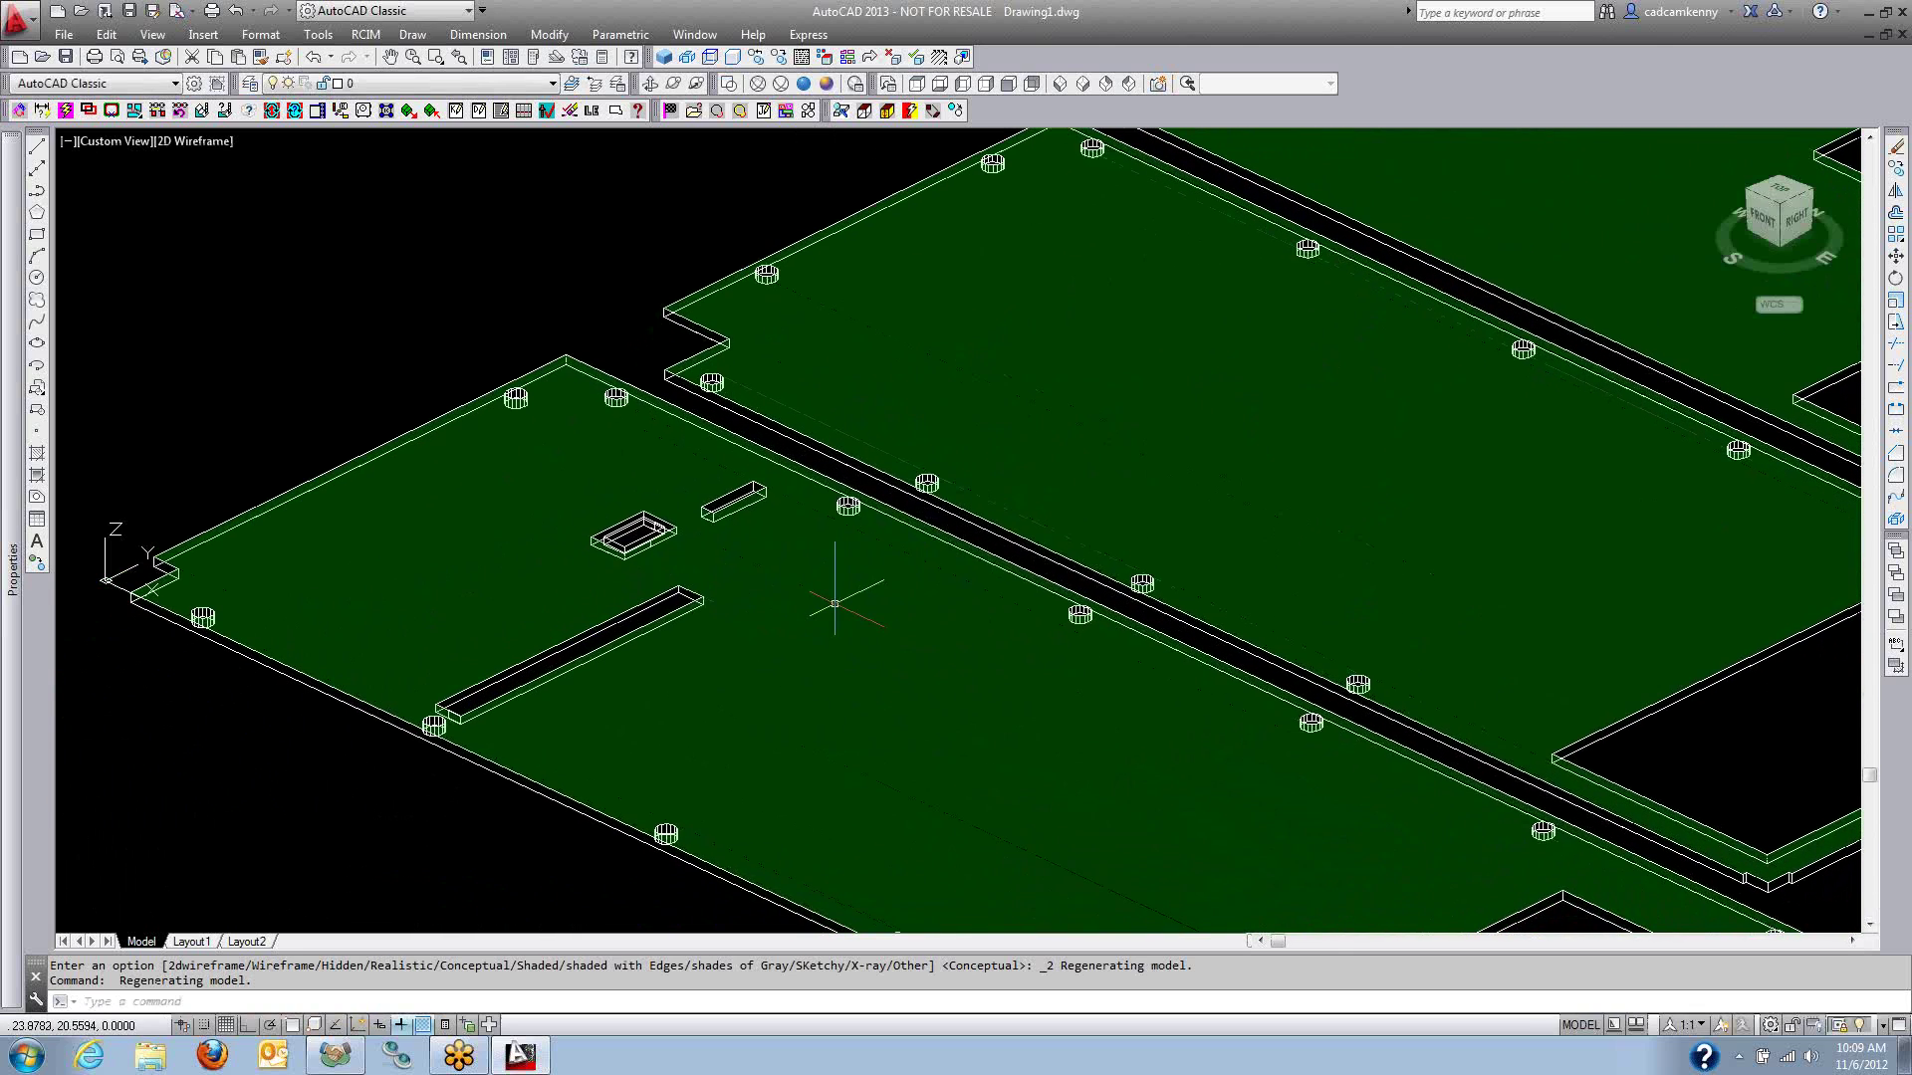
pyautogui.write('setvar')
pyautogui.press('Return')
pyautogui.write('pickstyle')
pyautogui.press('Return')
pyautogui.write('0')
pyautogui.press('Return')
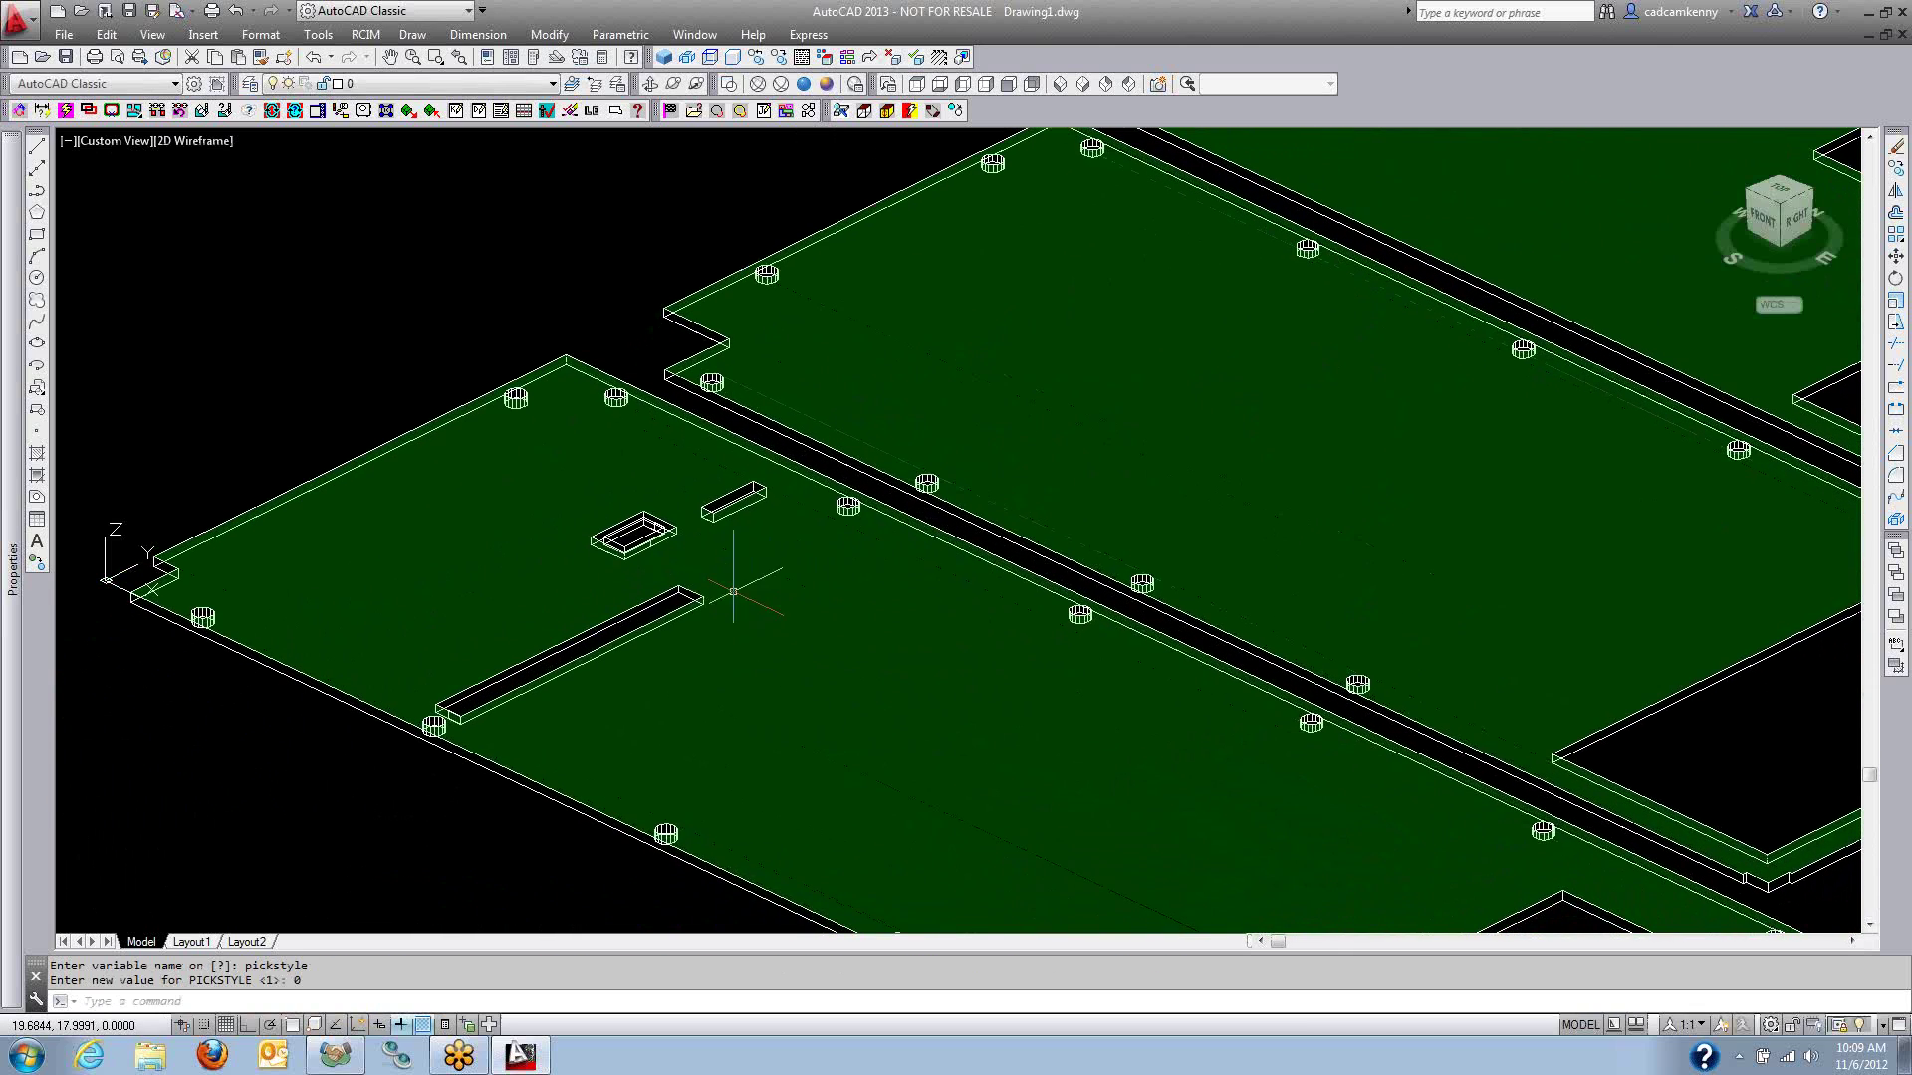
# Select the hole circle near the back corner of the first flat panel and examine its layer, thickness and diameter properties.
pyautogui.click(454, 330)
pyautogui.click(550, 431)
pyautogui.moveTo(5, 232)
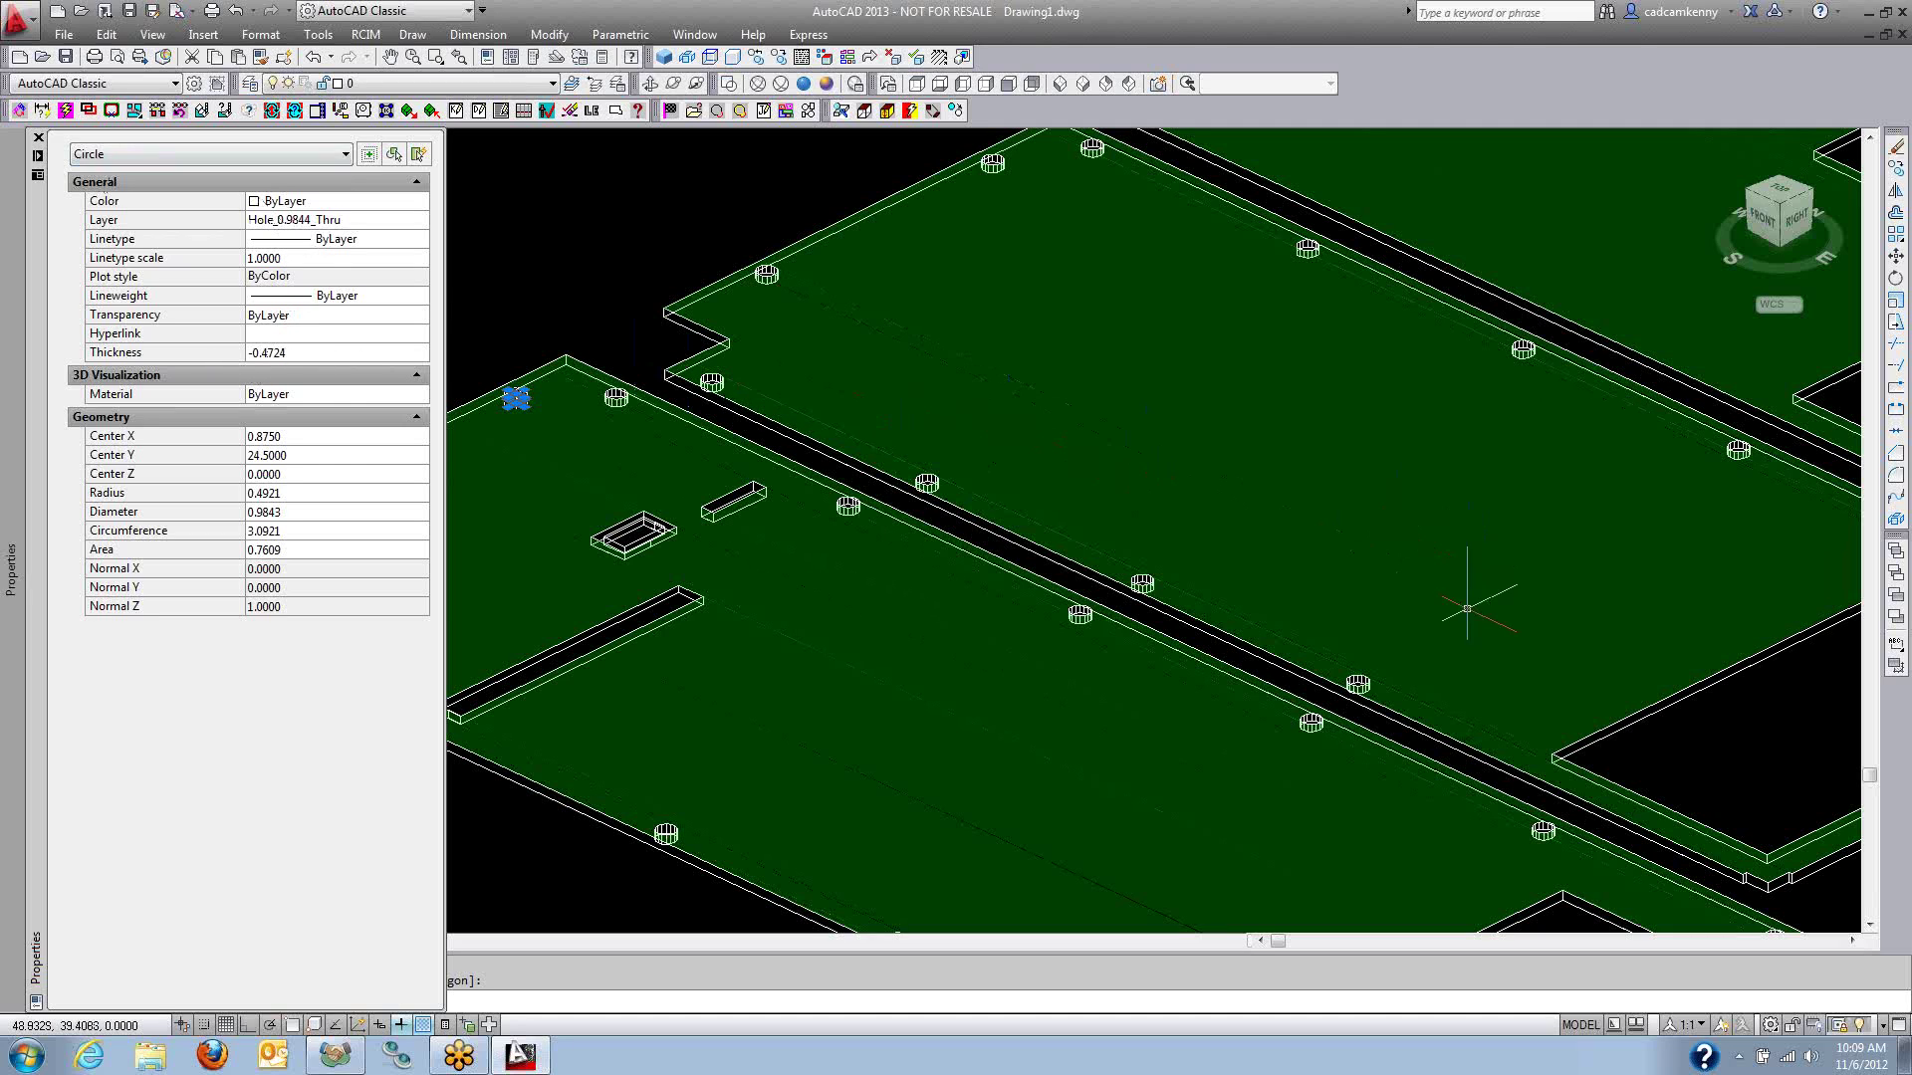
# Export the flat parts as a SCIM job with the exPort option, saving it as Drawing1.csv and replacing the existing file.
pyautogui.scroll(-2, 1122, 575)
pyautogui.scroll(-5, 1122, 575)
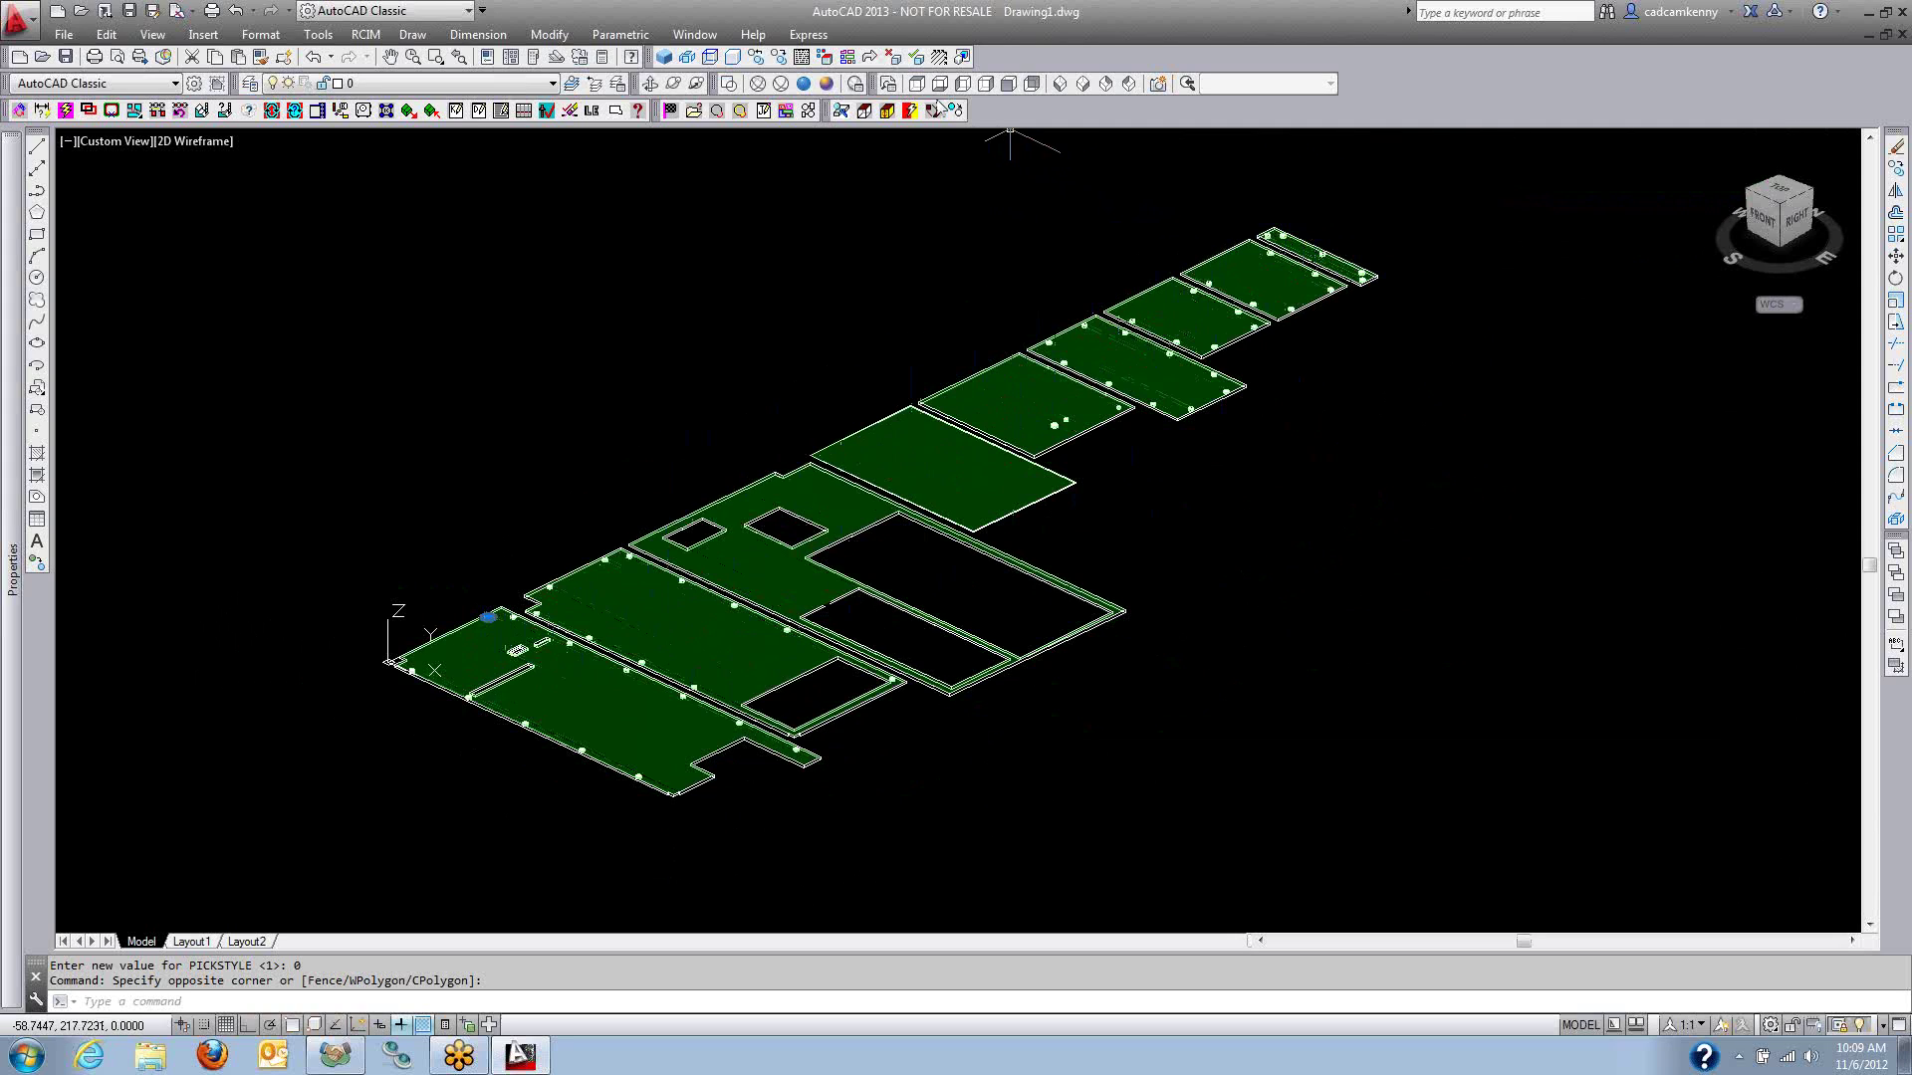
pyautogui.click(871, 58)
pyautogui.write('P')
pyautogui.press('Return')
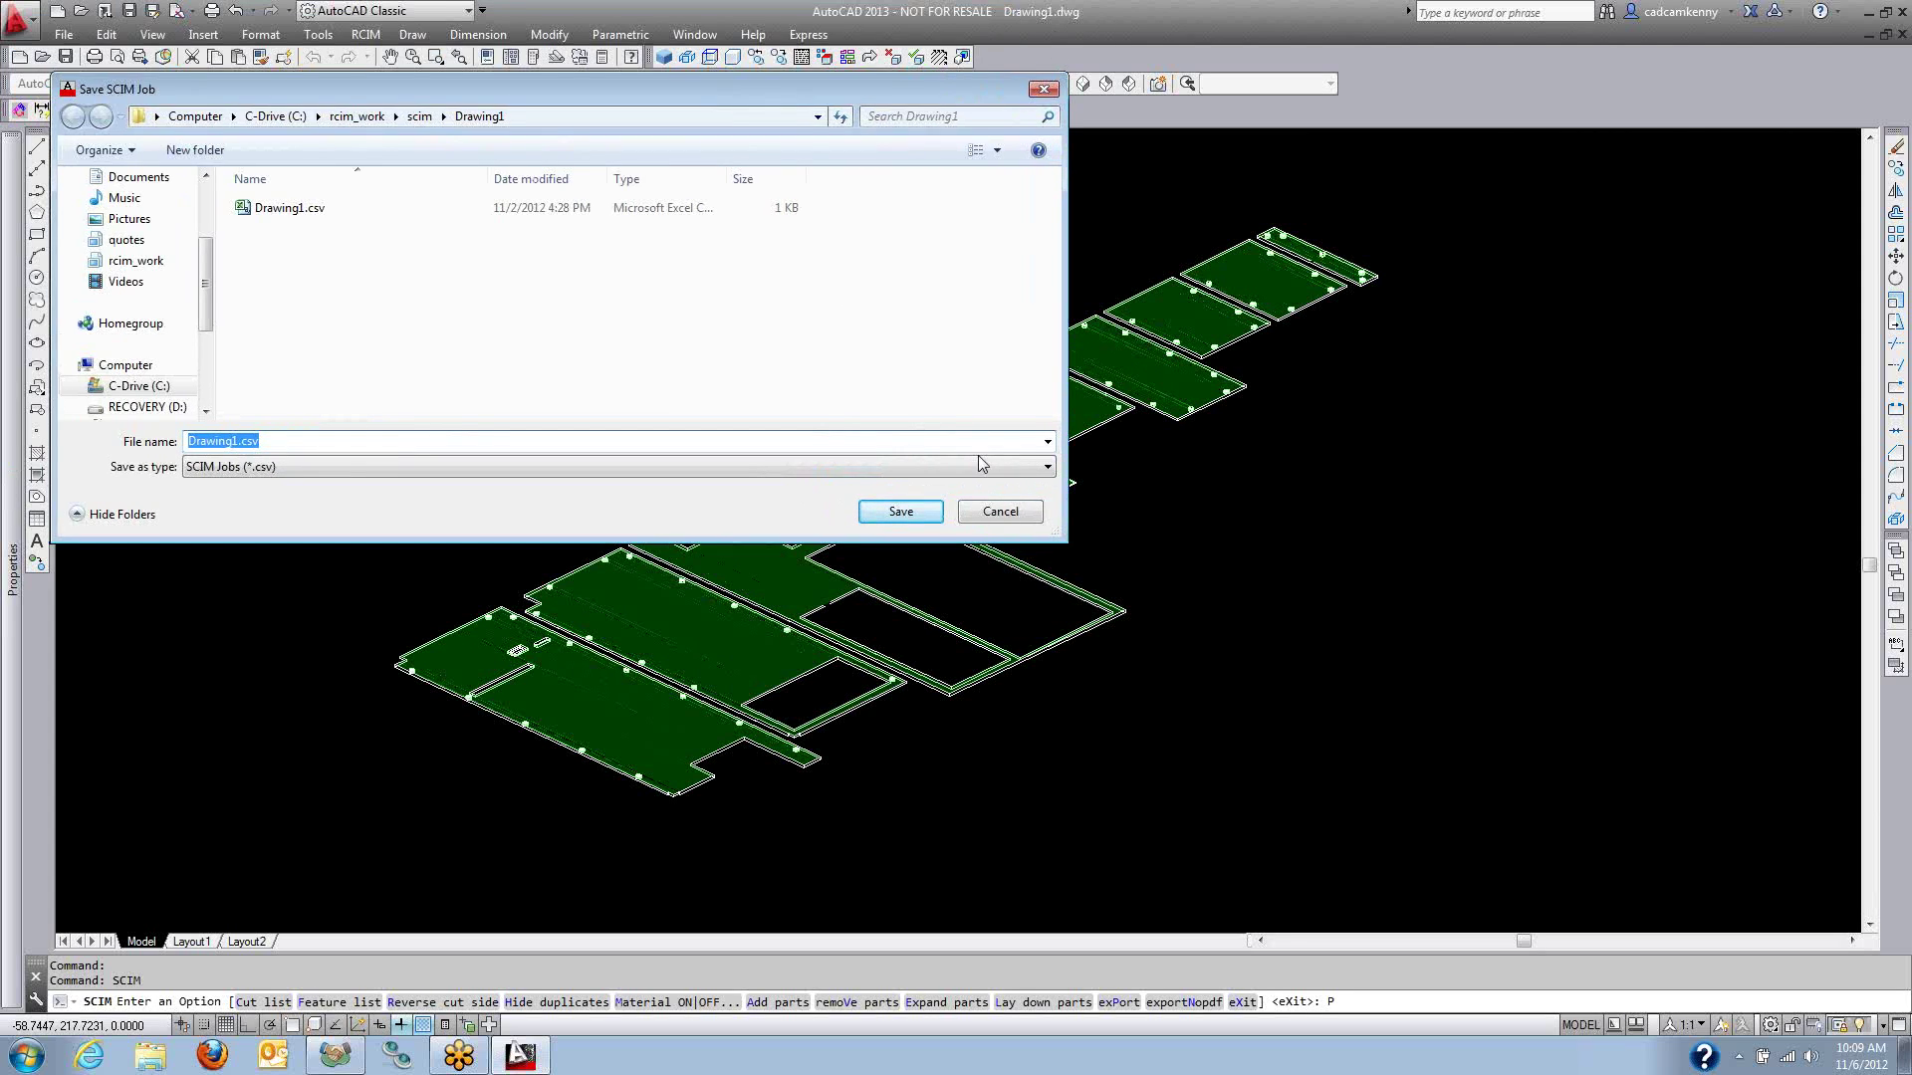
pyautogui.click(901, 511)
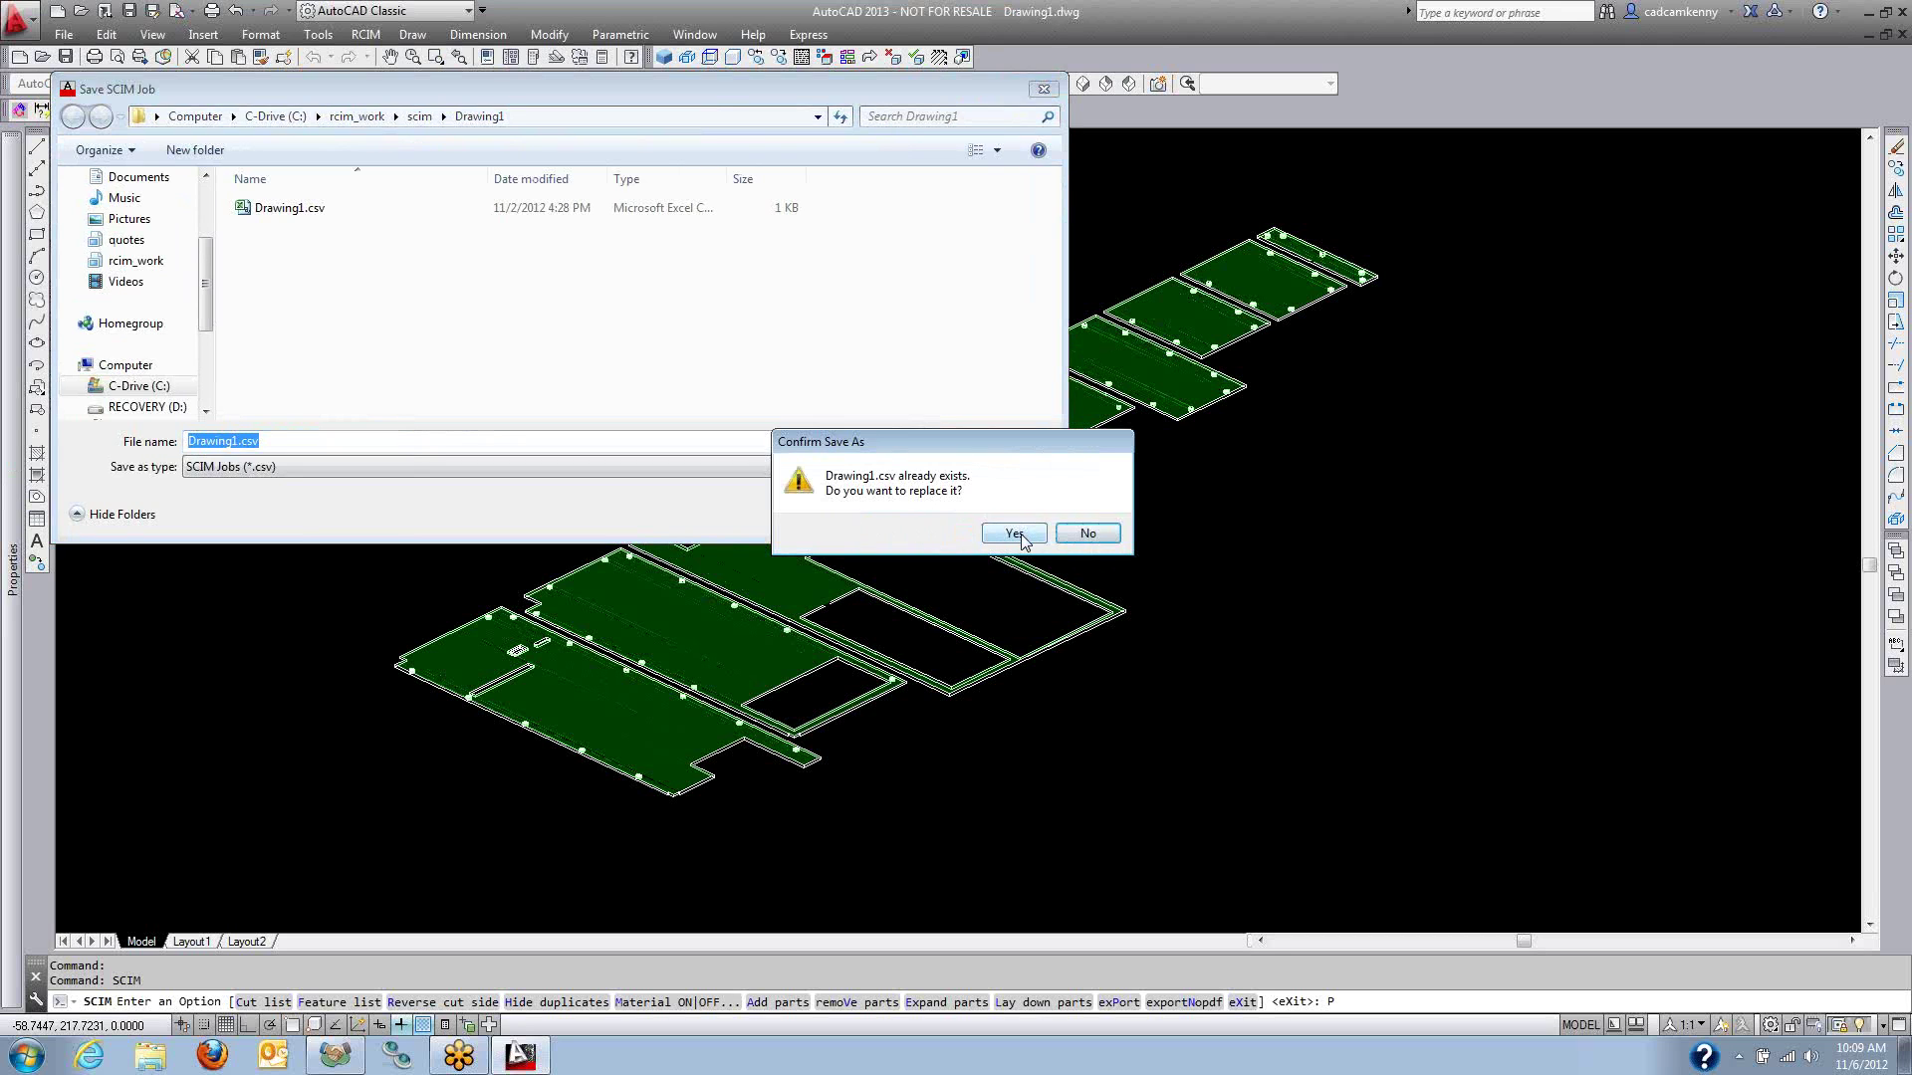
pyautogui.click(1021, 537)
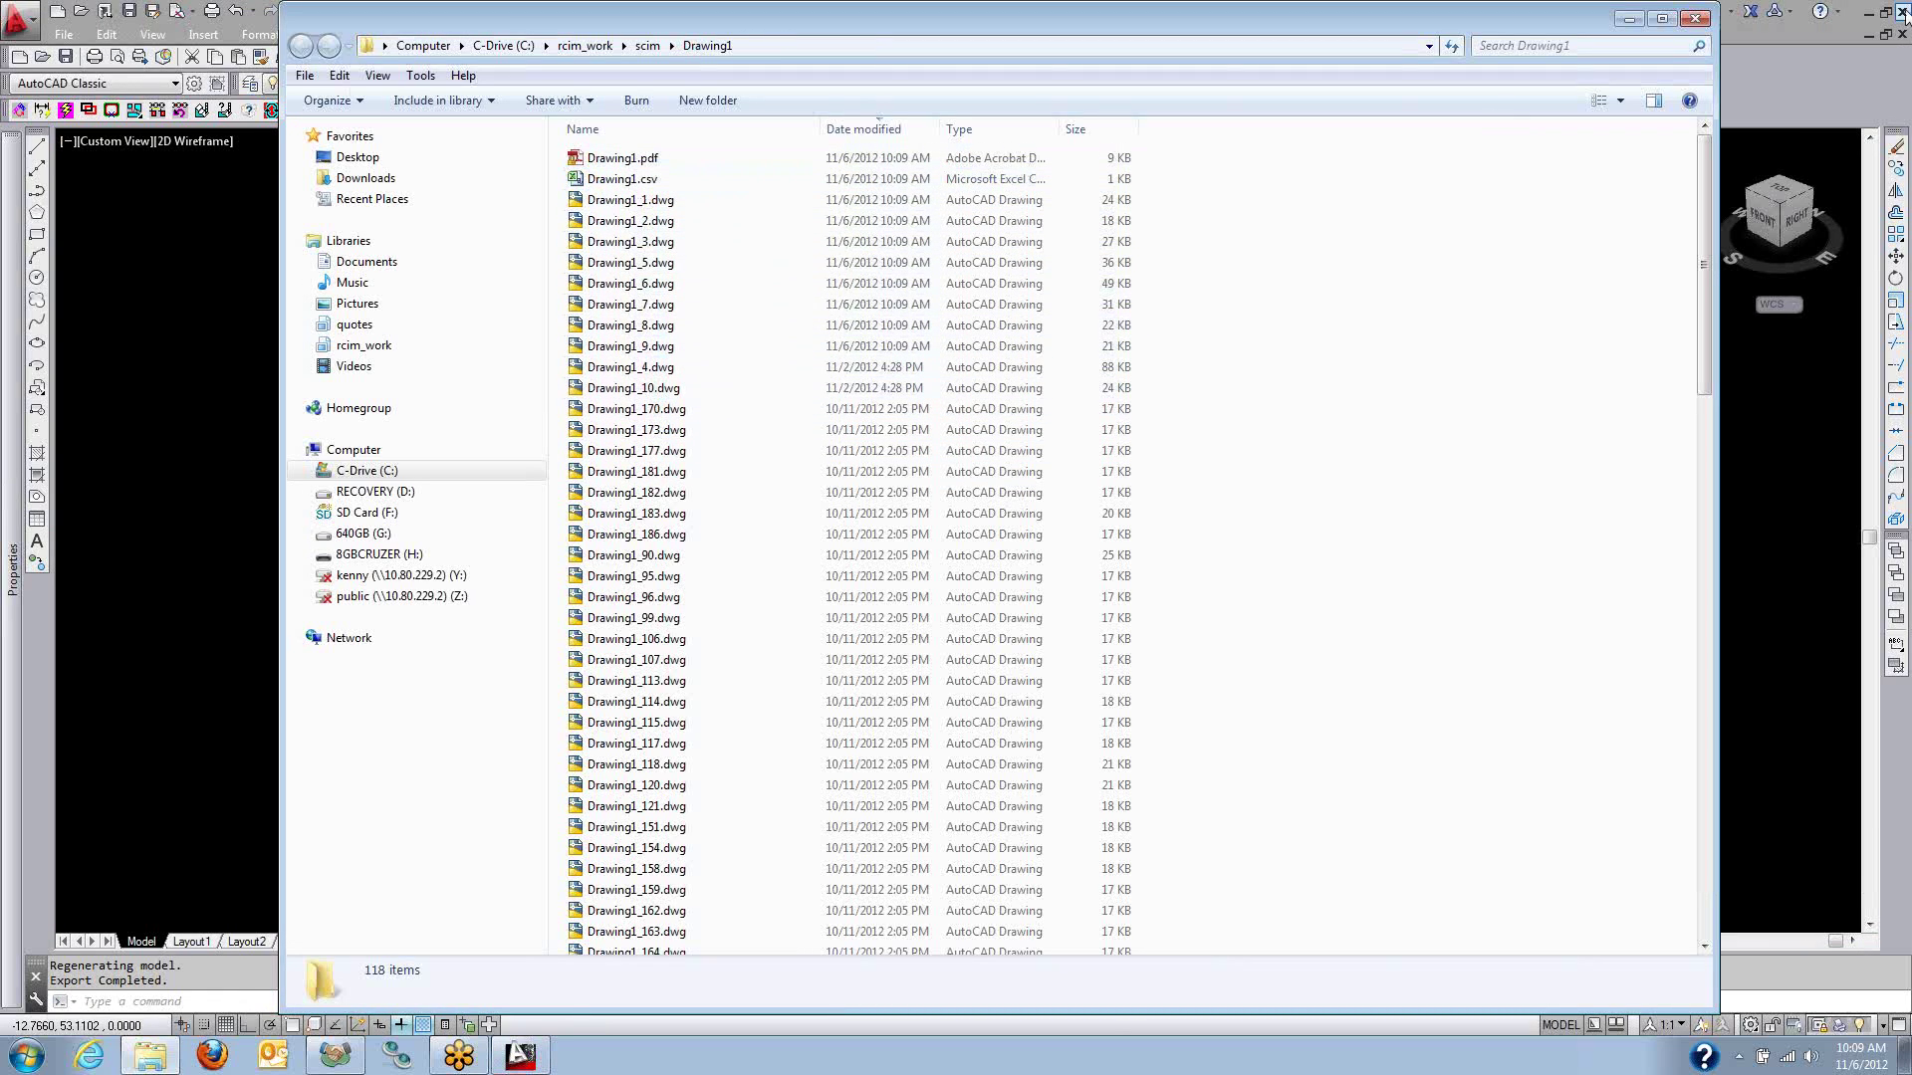
# Close AutoCAD and open the exported Drawing1.csv from the scim\Drawing1 folder in Excel.
pyautogui.click(1847, 75)
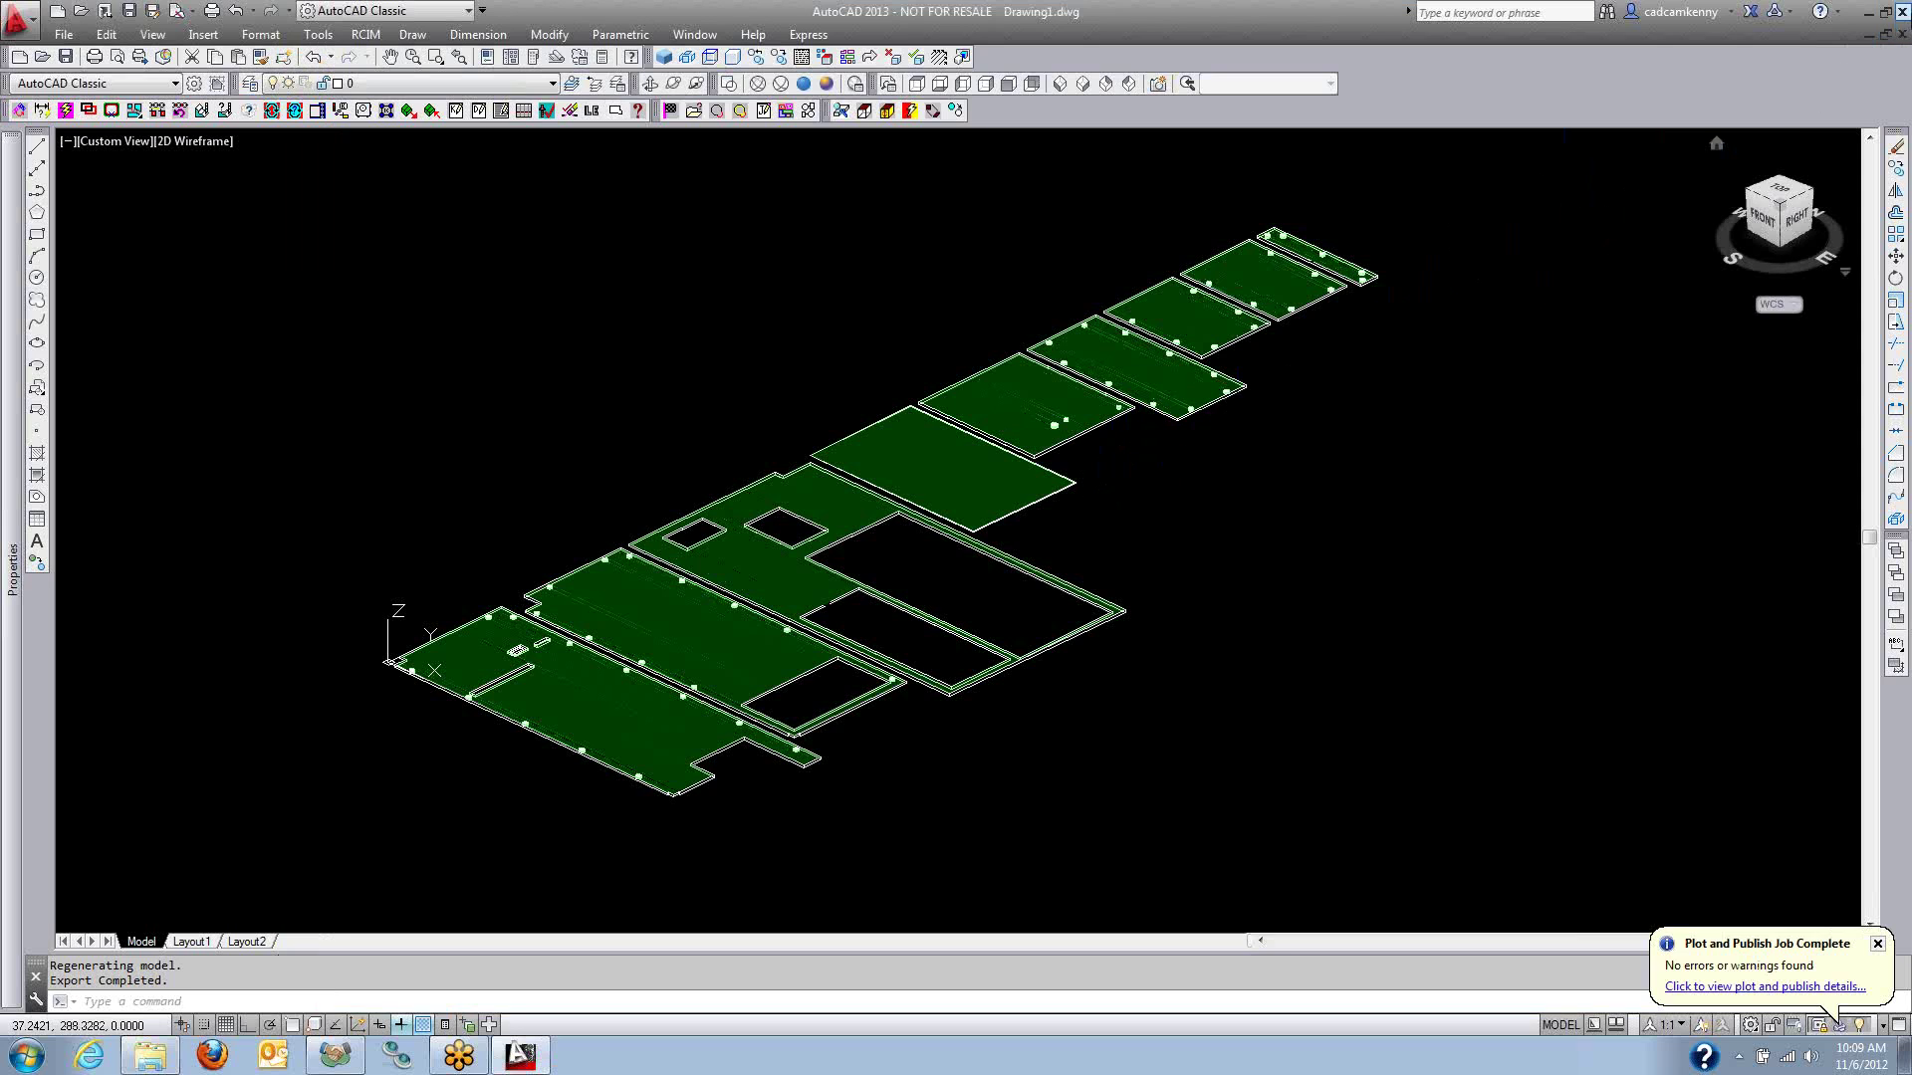
pyautogui.click(1902, 12)
pyautogui.click(973, 569)
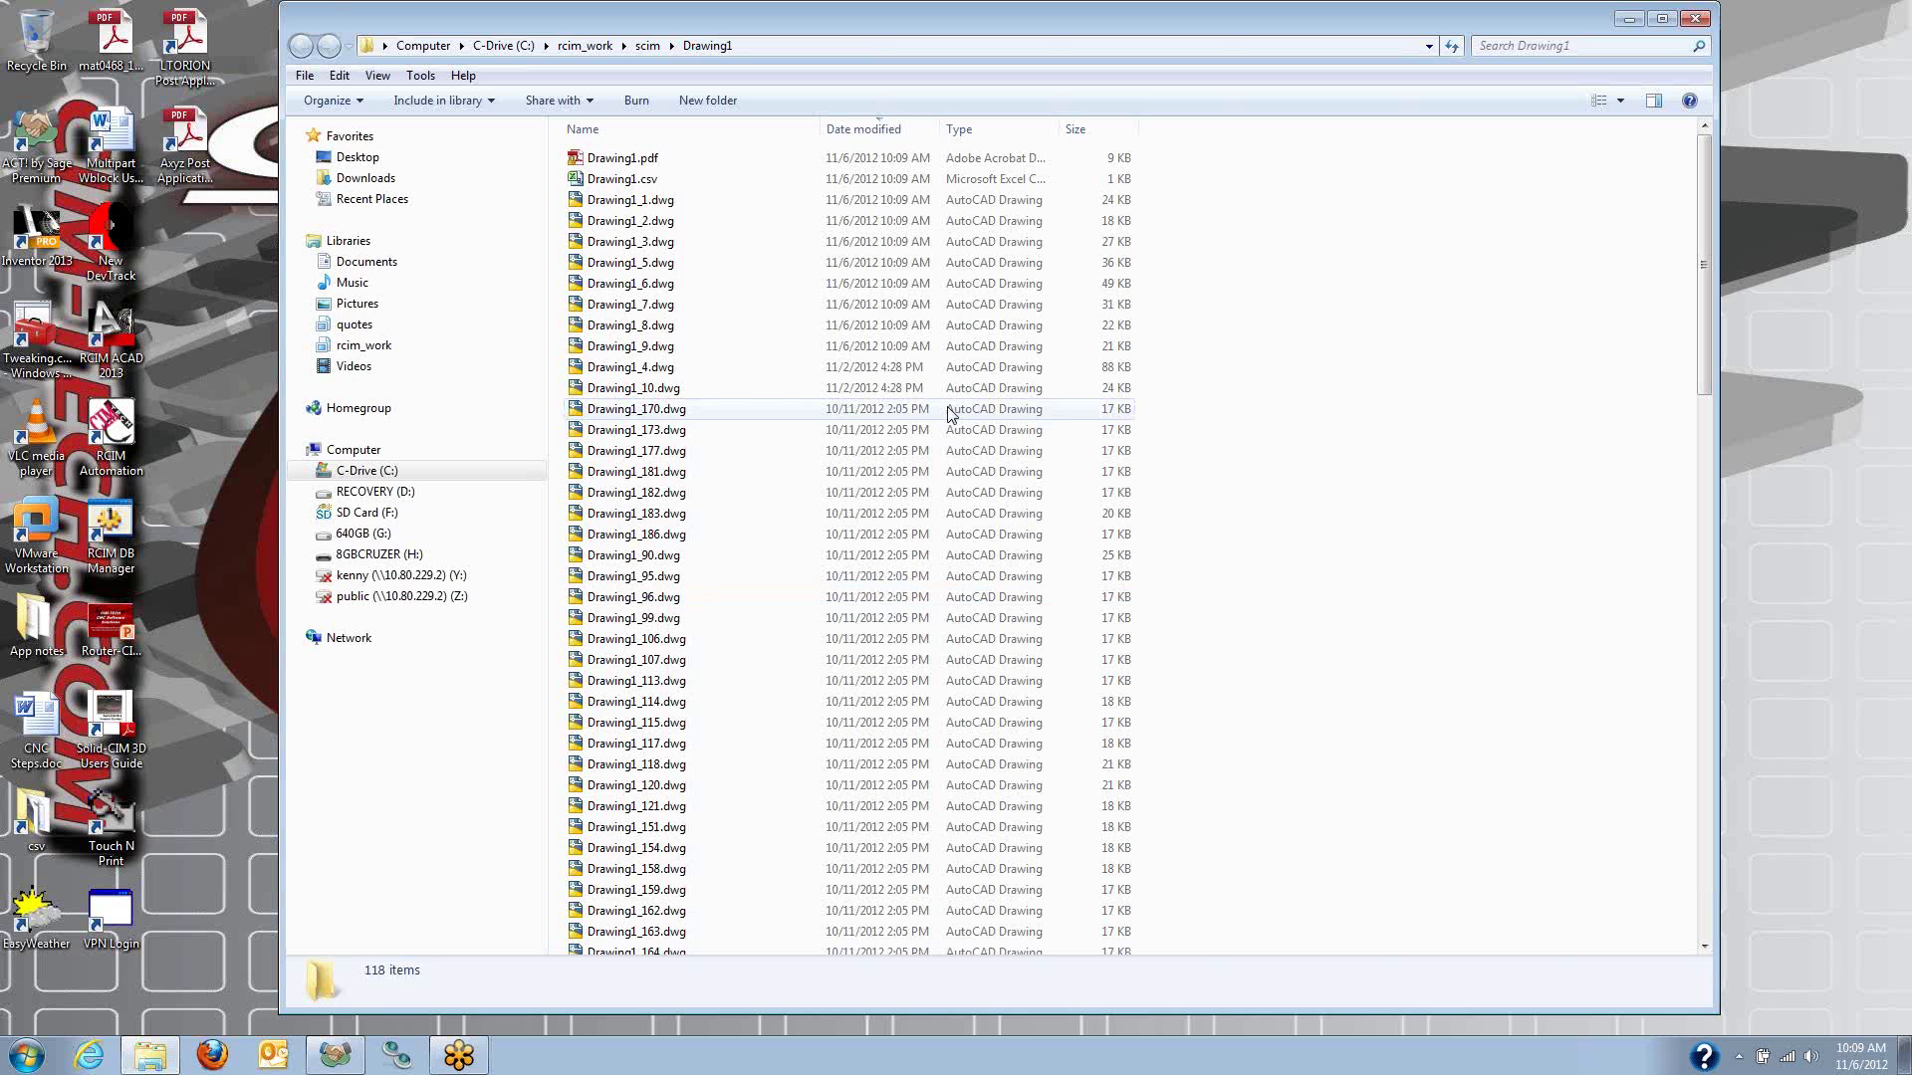
pyautogui.doubleClick(594, 180)
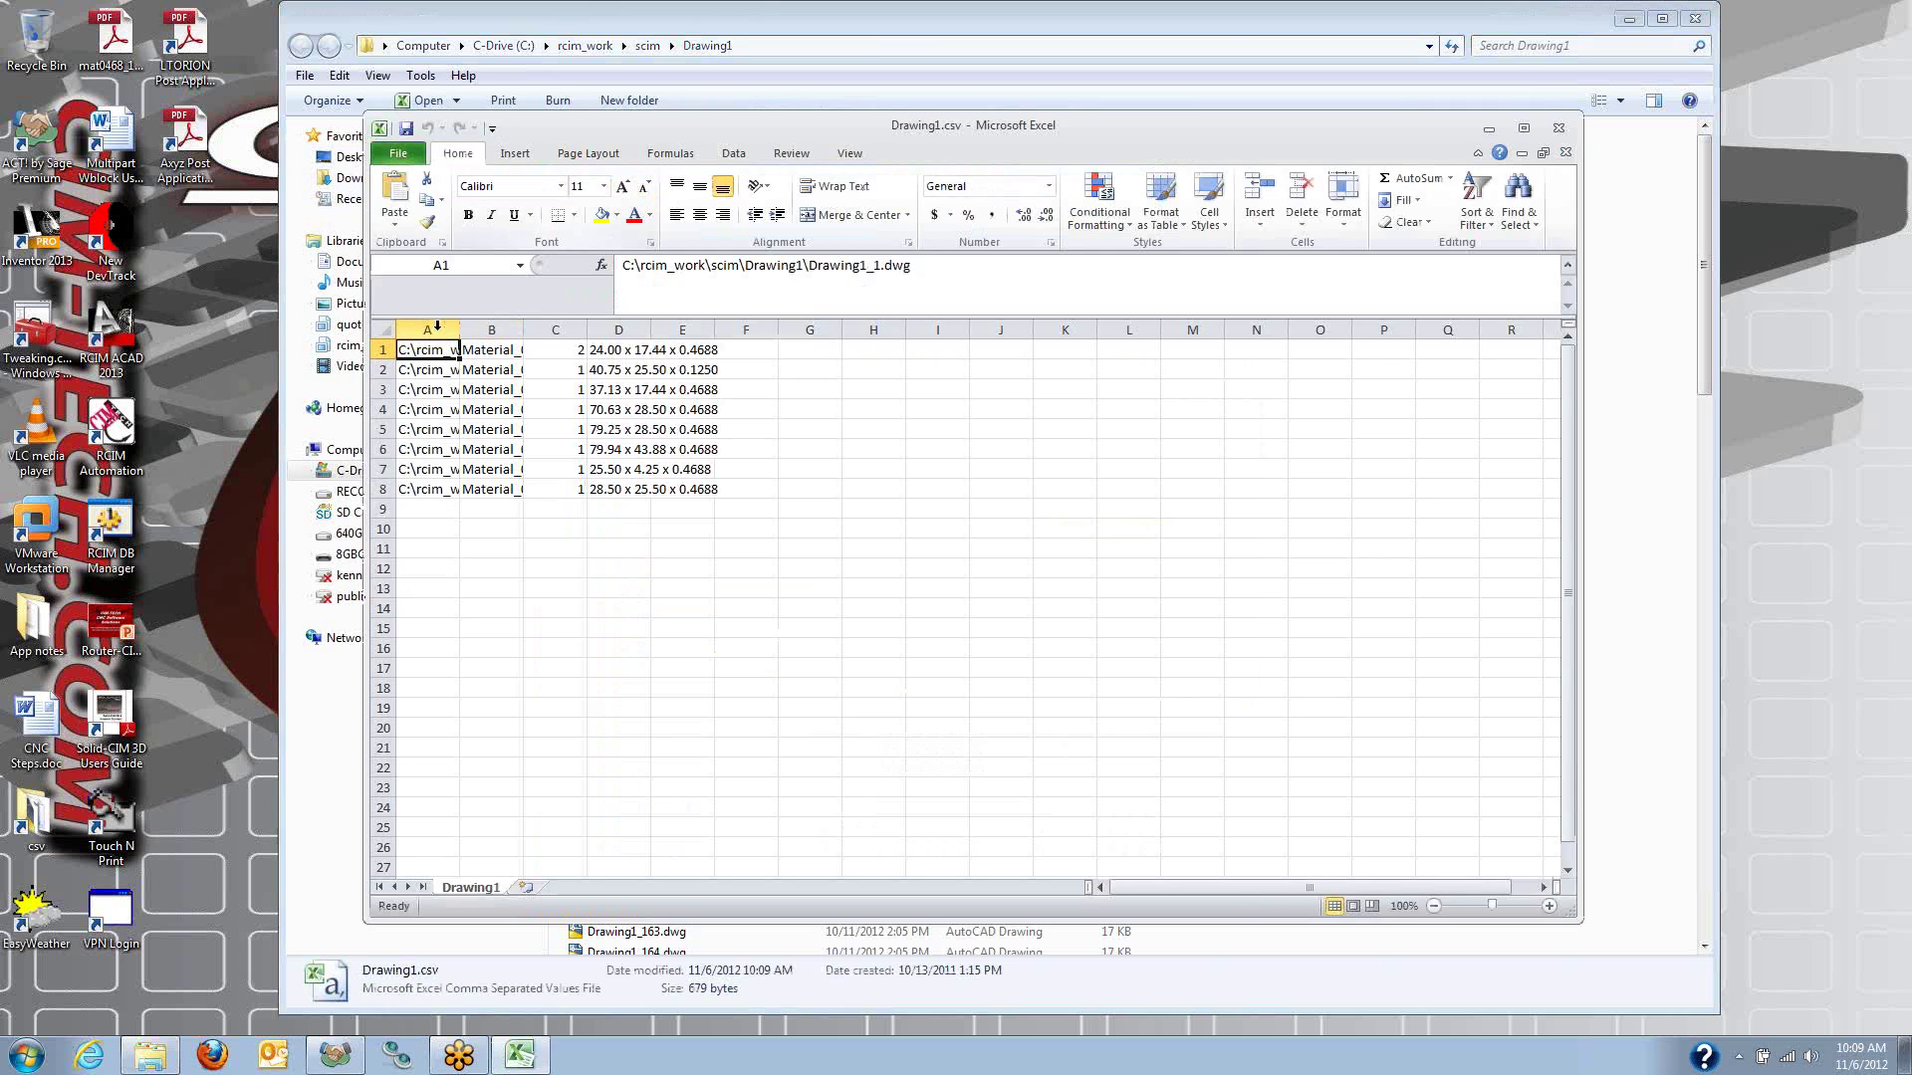
# Fit all column widths to their contents and review the material, quantity and size columns.
pyautogui.click(384, 330)
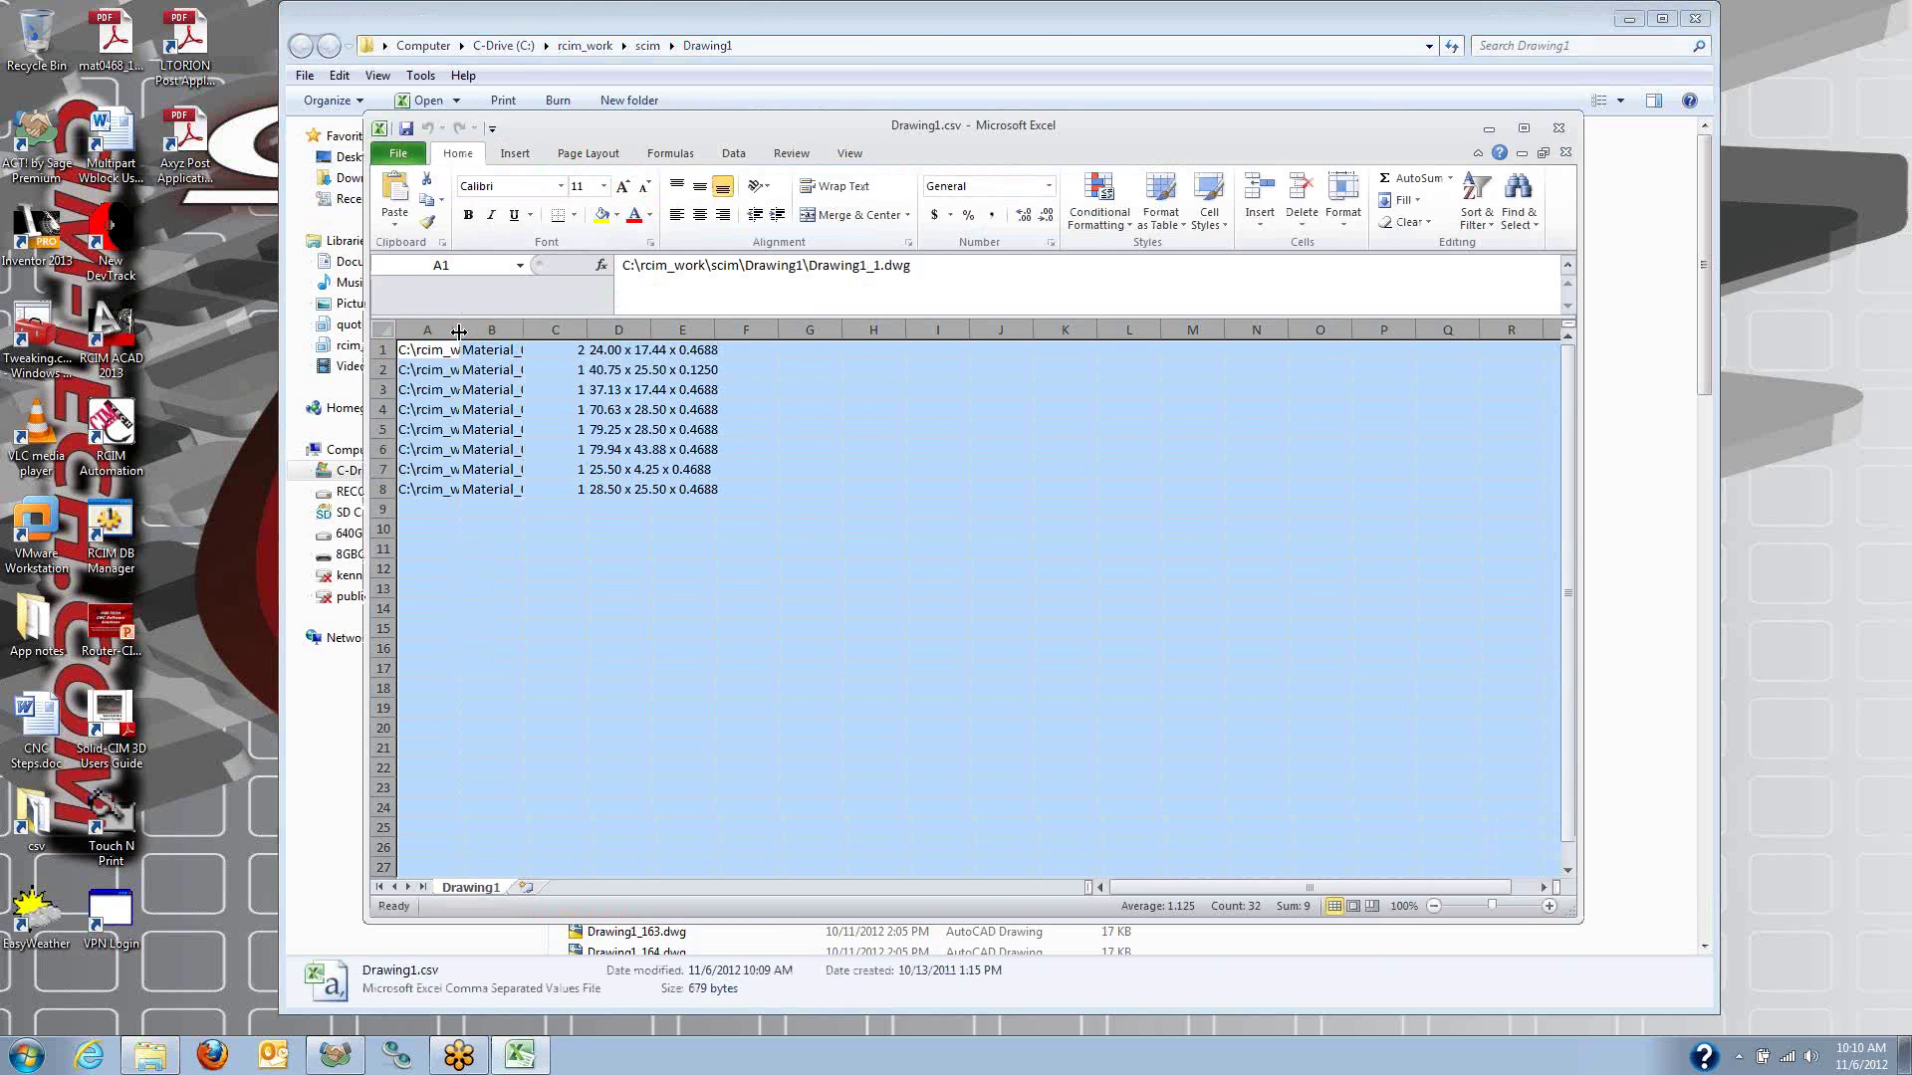
pyautogui.doubleClick(458, 332)
pyautogui.moveTo(547, 329); pyautogui.dragTo(752, 329)
pyautogui.click(755, 330)
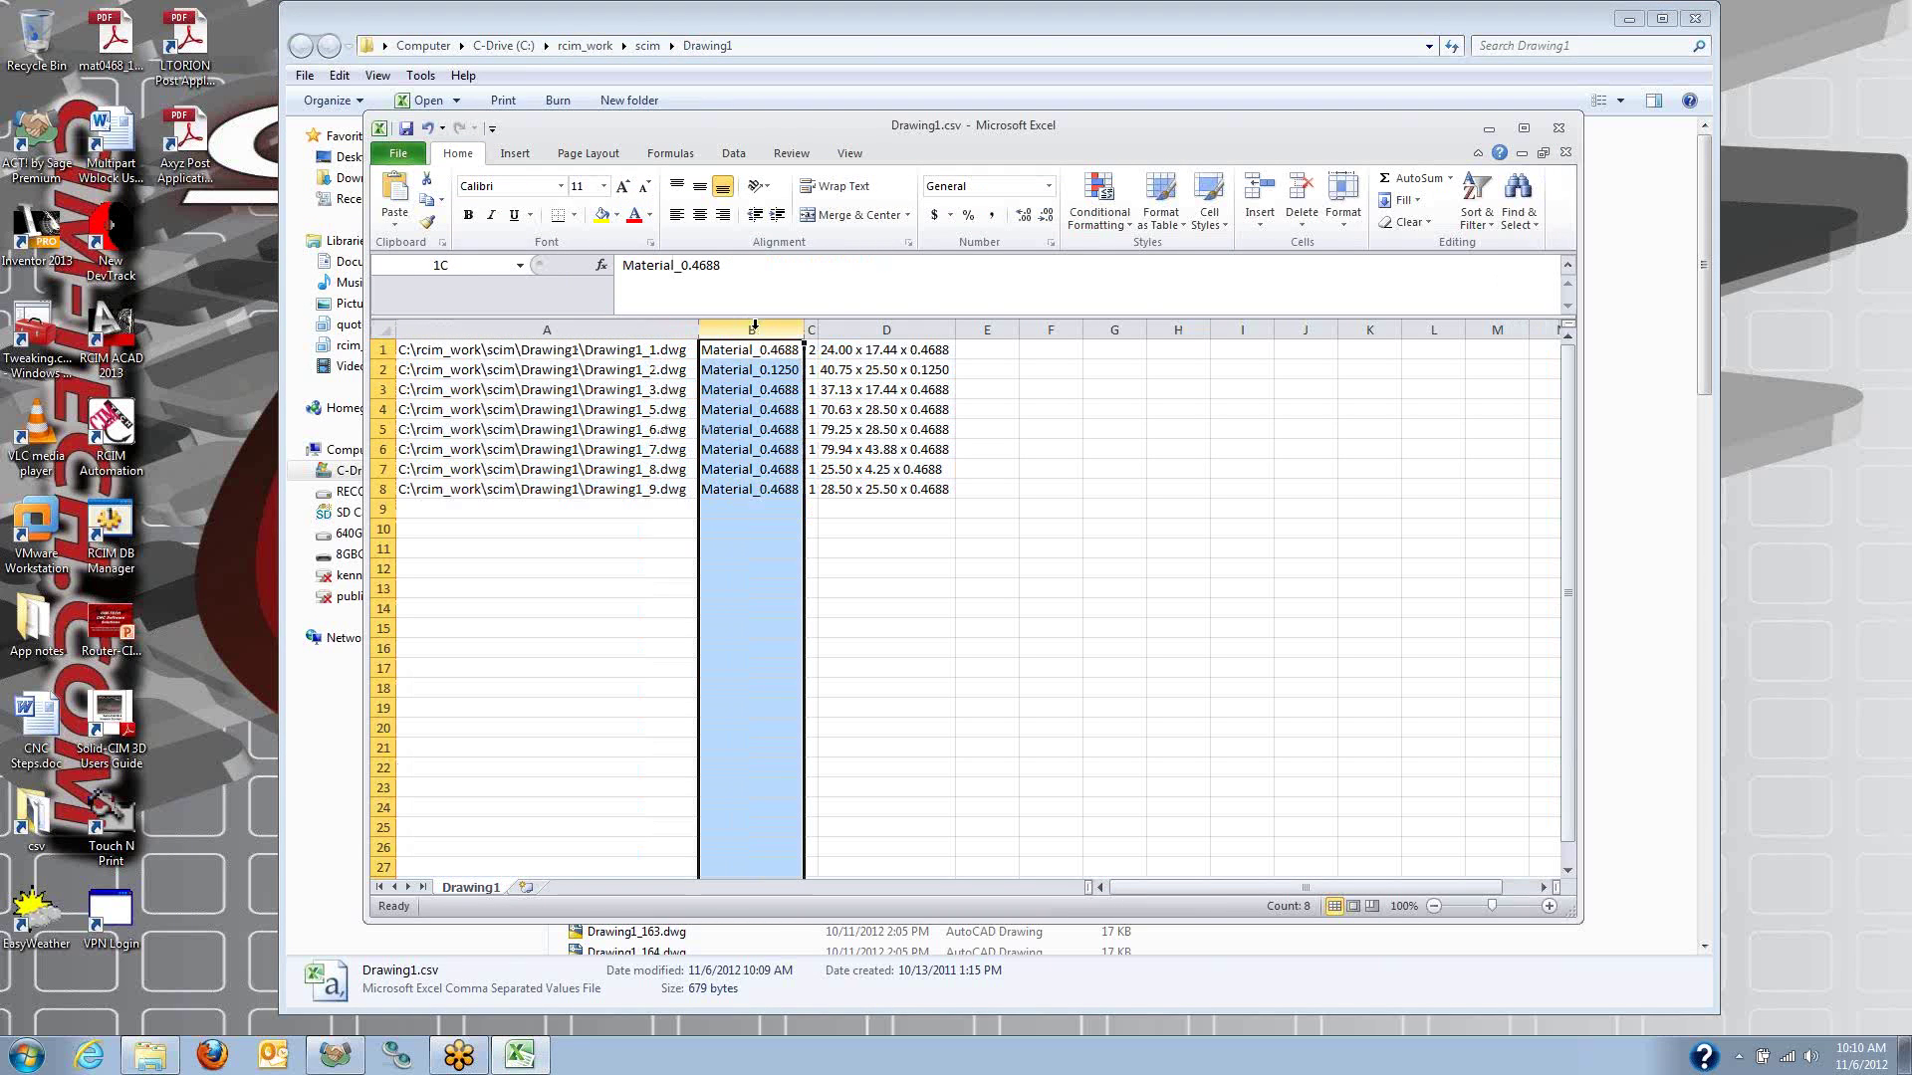
pyautogui.click(811, 329)
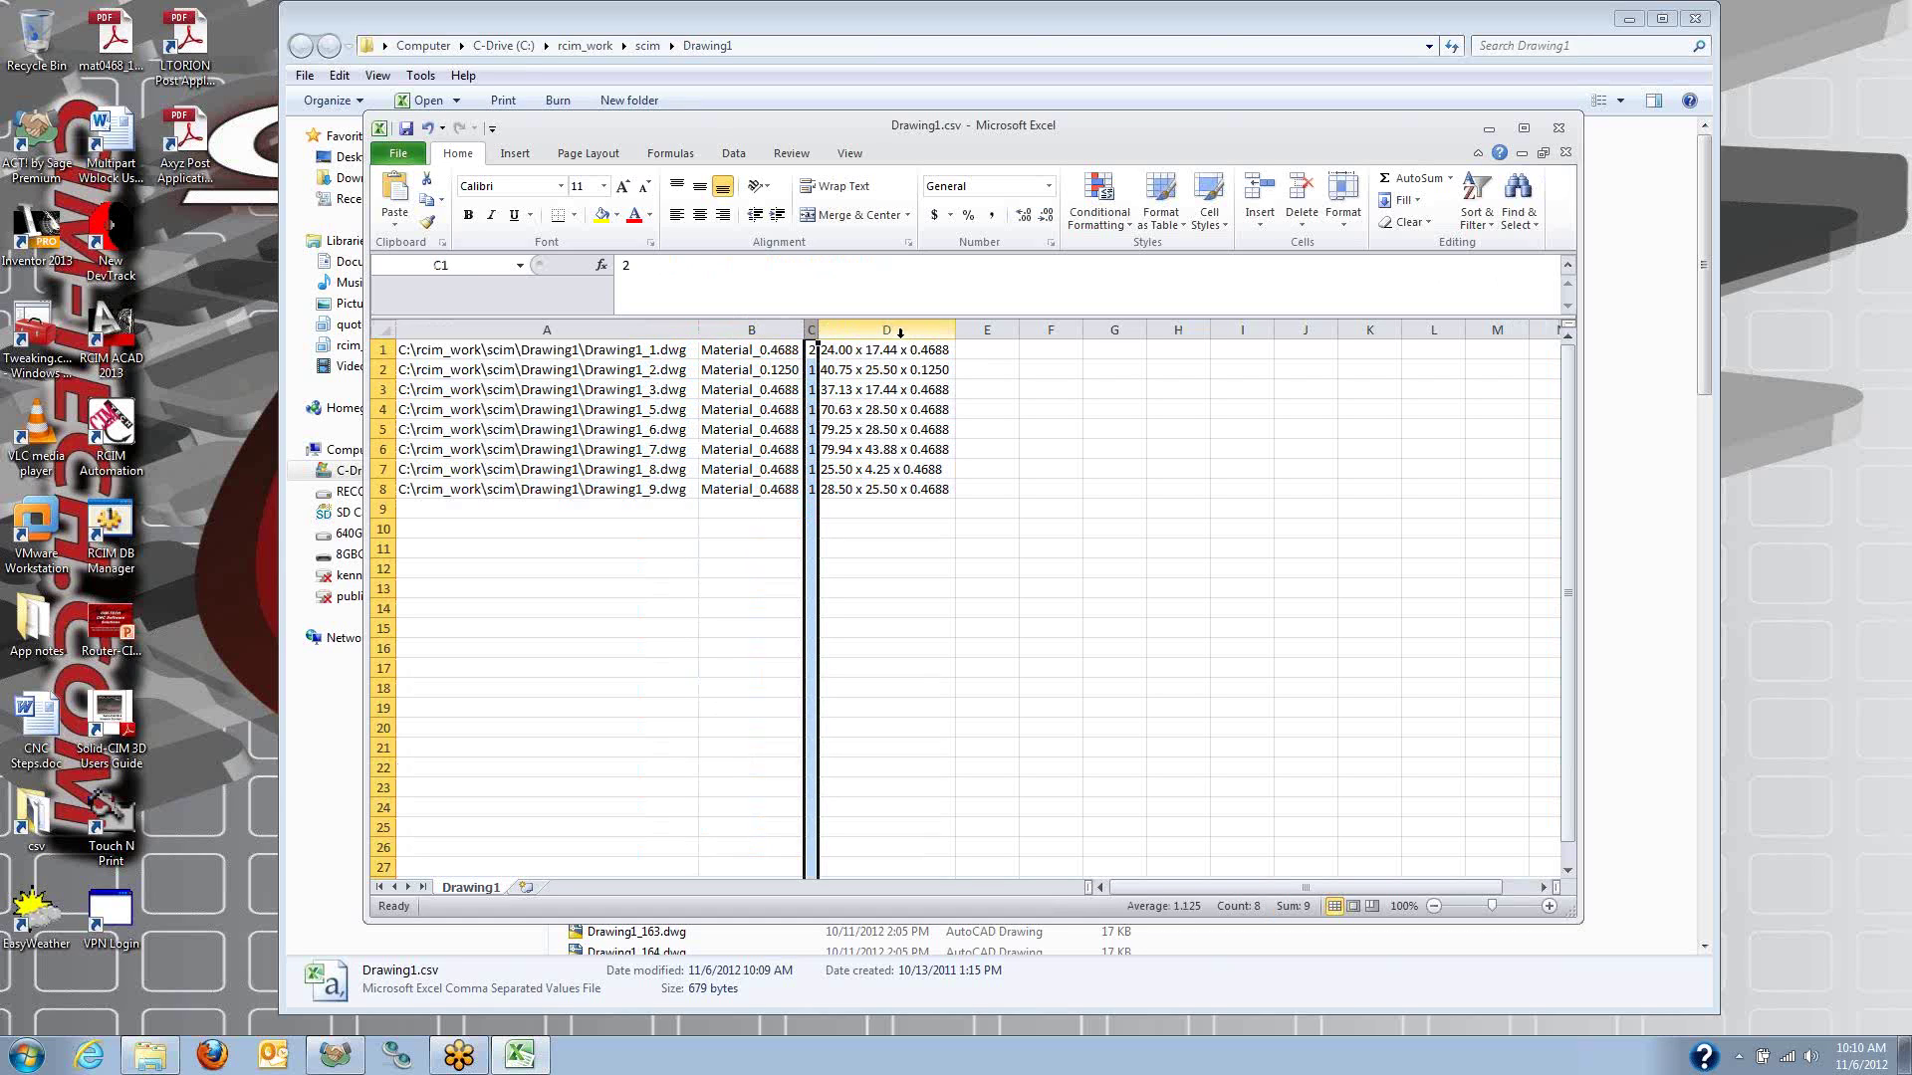
pyautogui.click(900, 332)
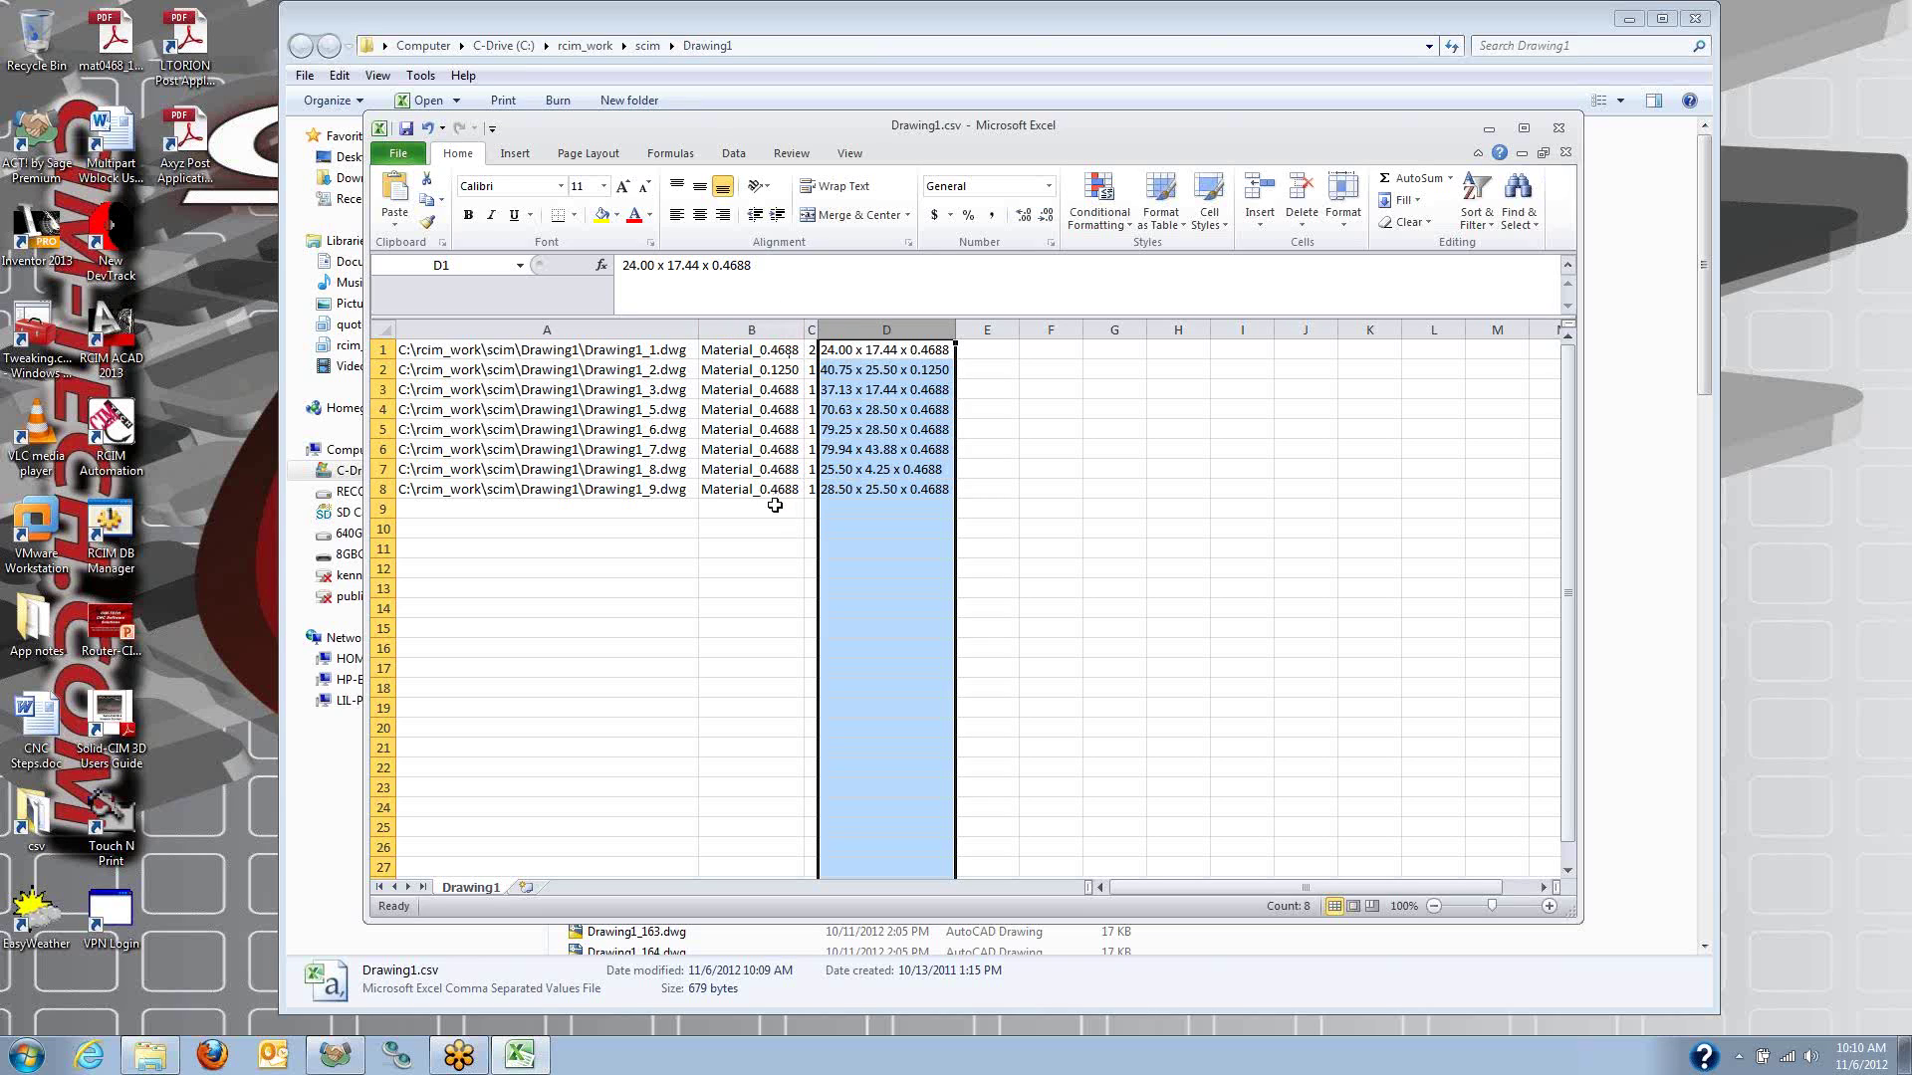
# Set the quantity in column C to 4 for the first part and 2 for the second part.
pyautogui.click(811, 350)
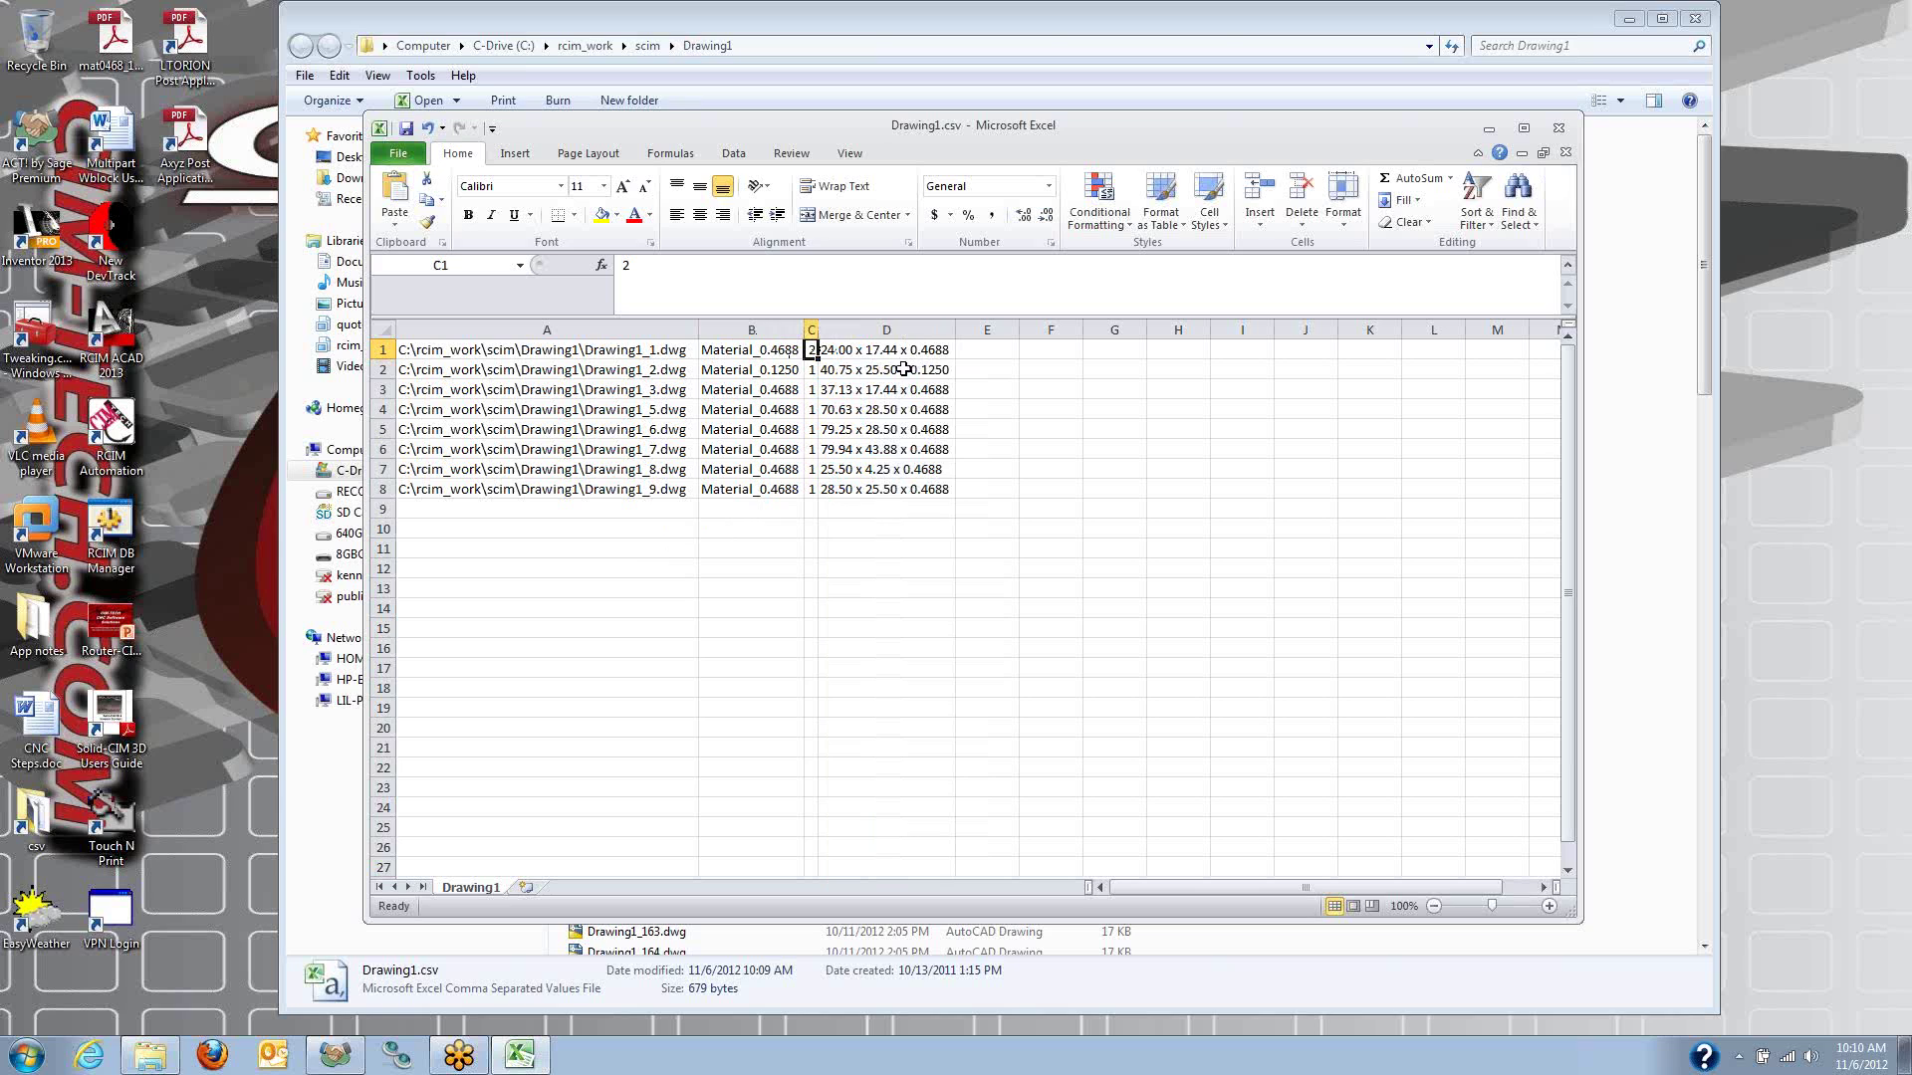
pyautogui.write('4')
pyautogui.press('Return')
pyautogui.moveTo(811, 369); pyautogui.dragTo(810, 492)
pyautogui.write('2')
pyautogui.click(810, 389)
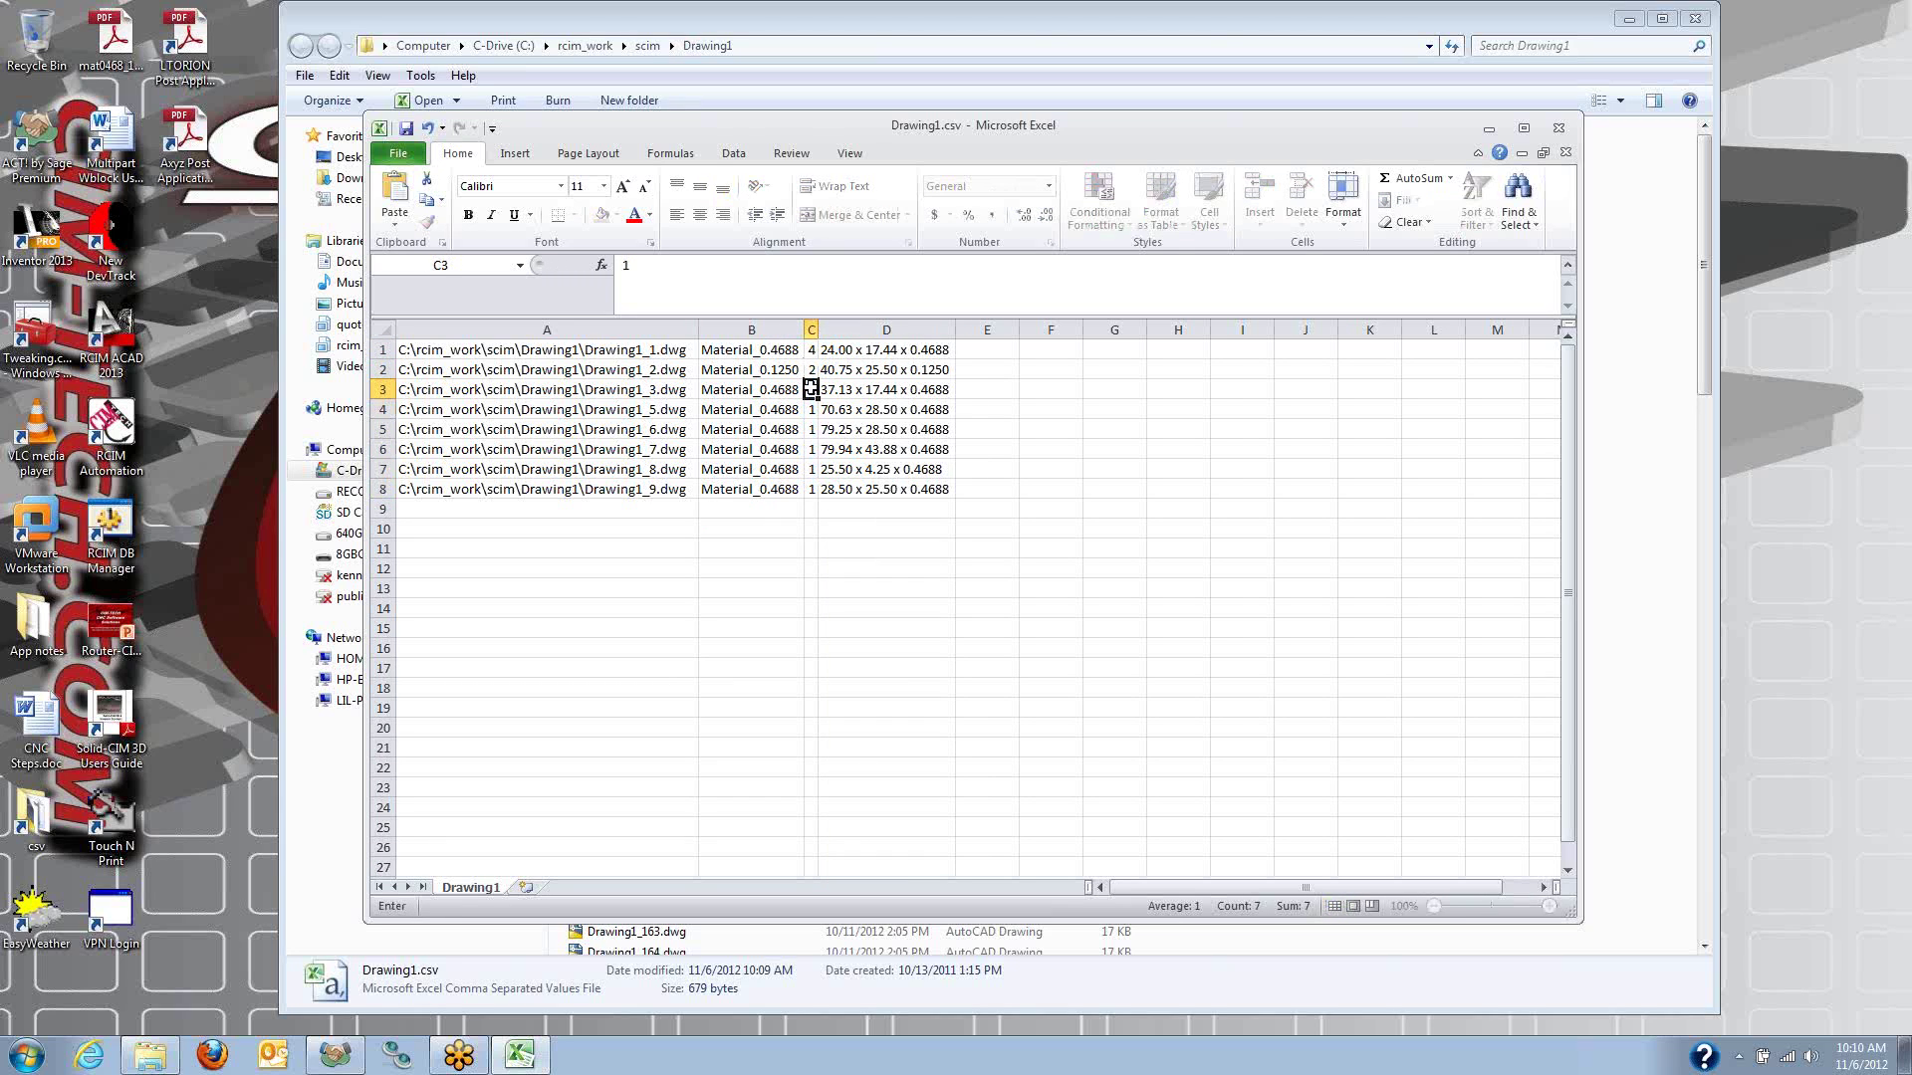
pyautogui.press('Up')
pyautogui.press('Up')
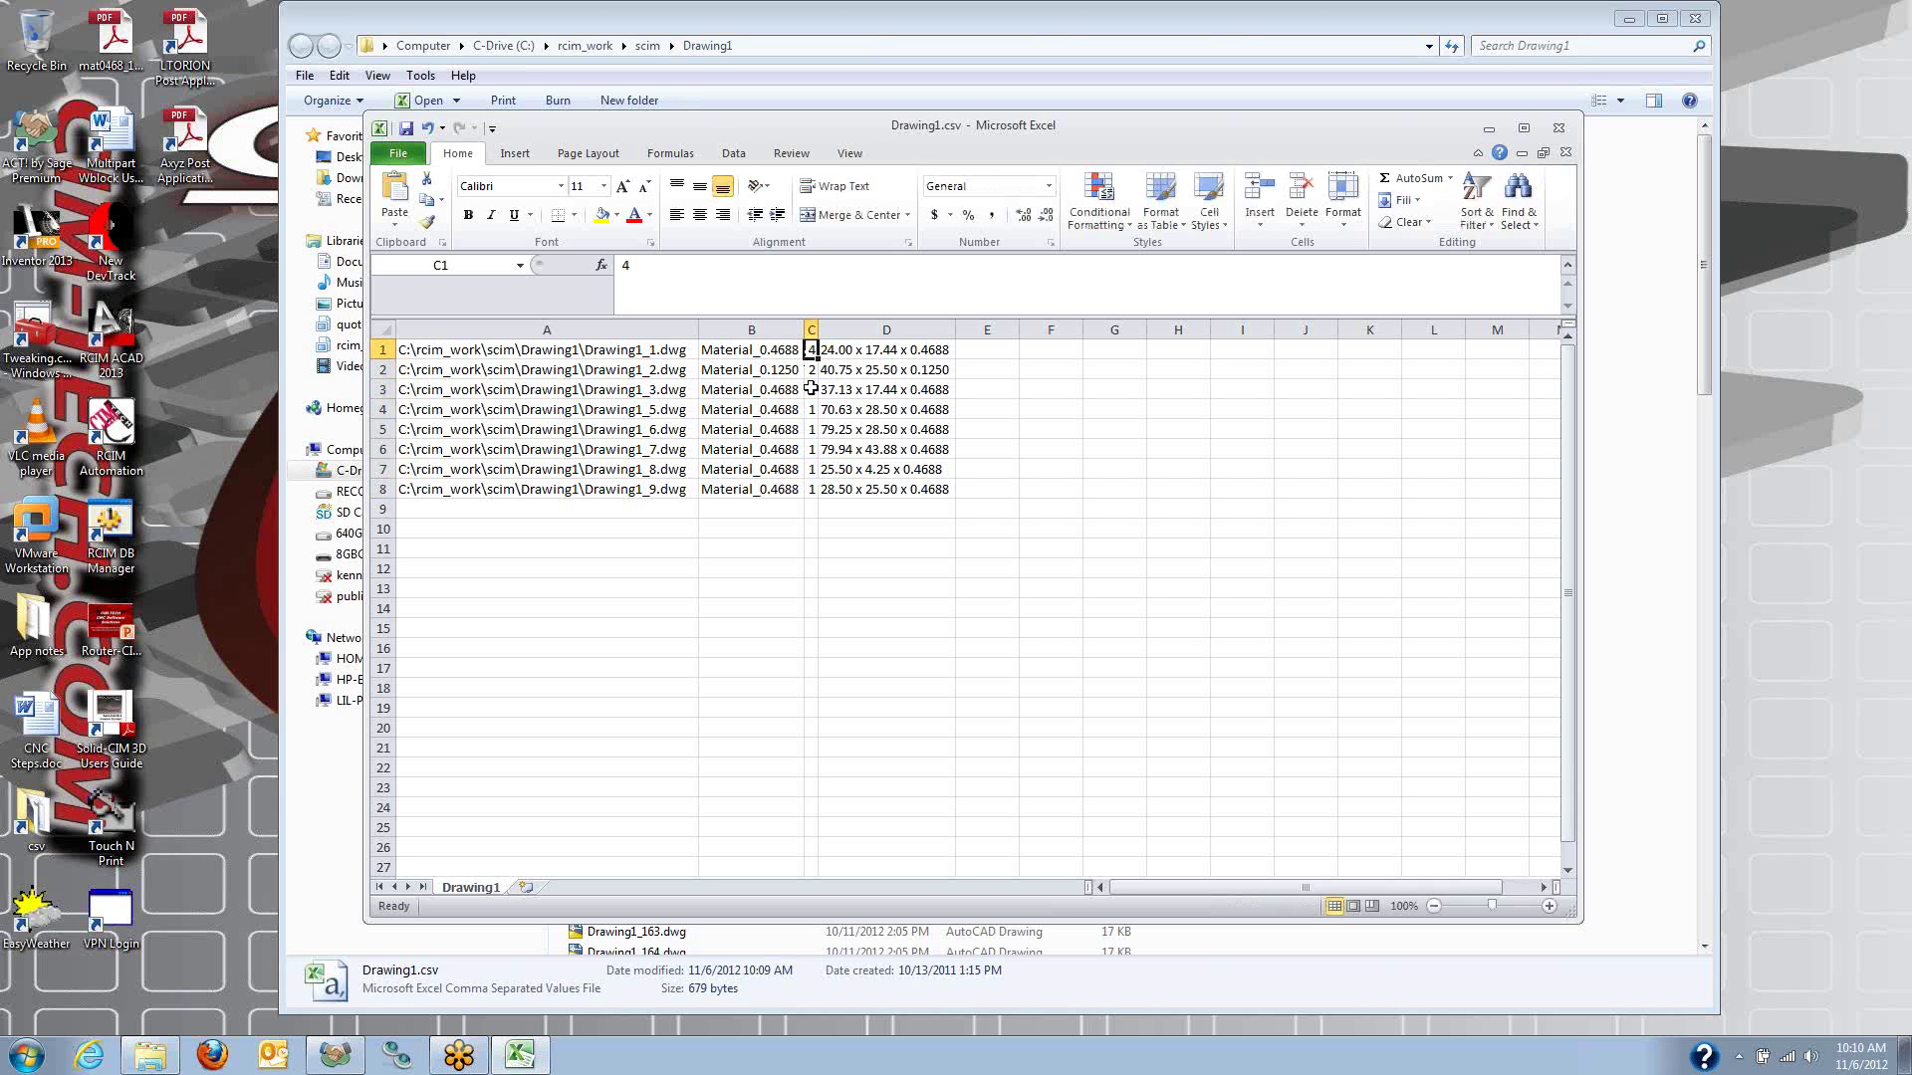
# Set the quantity in column C to 8 for the first part and 4 for each of the seven other parts.
pyautogui.write('8')
pyautogui.press('Return')
pyautogui.write('4 4 4 4 4 14')
pyautogui.press('Return')
pyautogui.write('4')
# Save Drawing1.csv in its CSV format and close Excel without saving a second time.
pyautogui.click(405, 127)
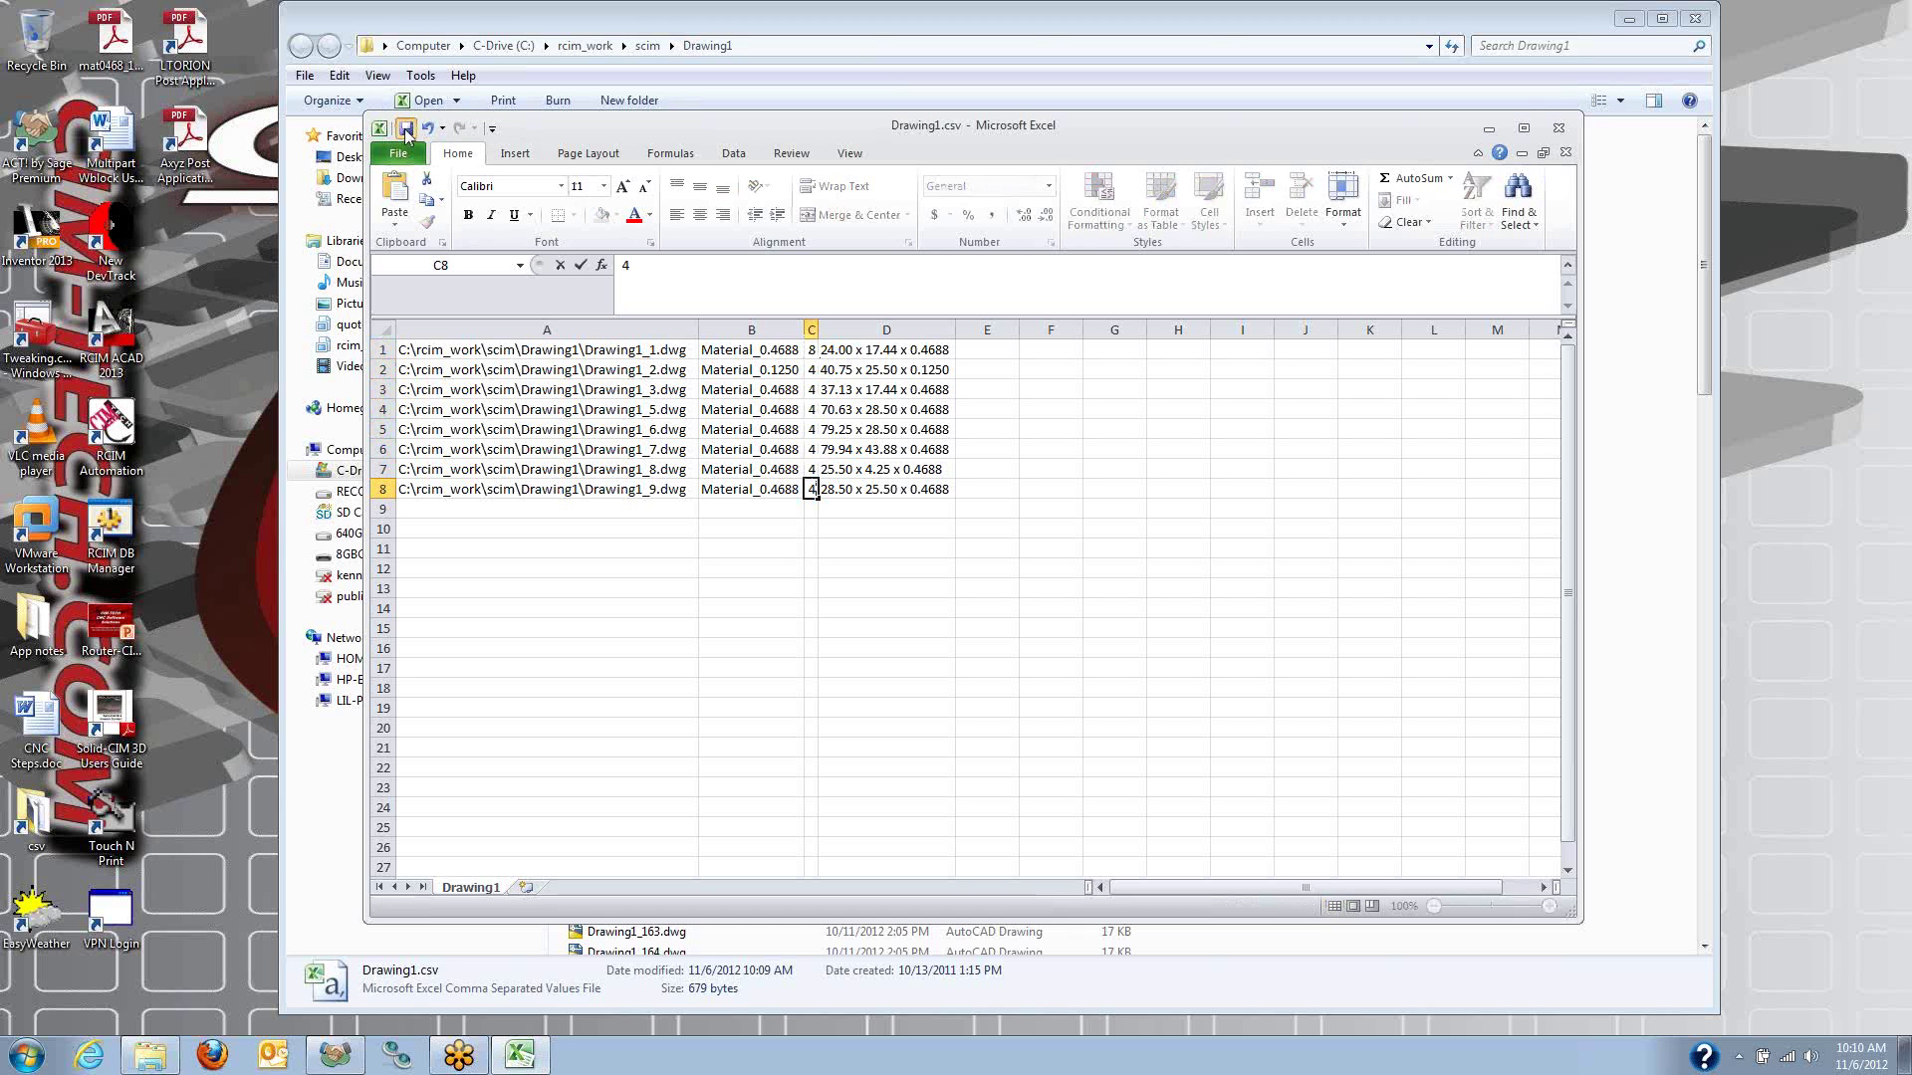
pyautogui.click(871, 586)
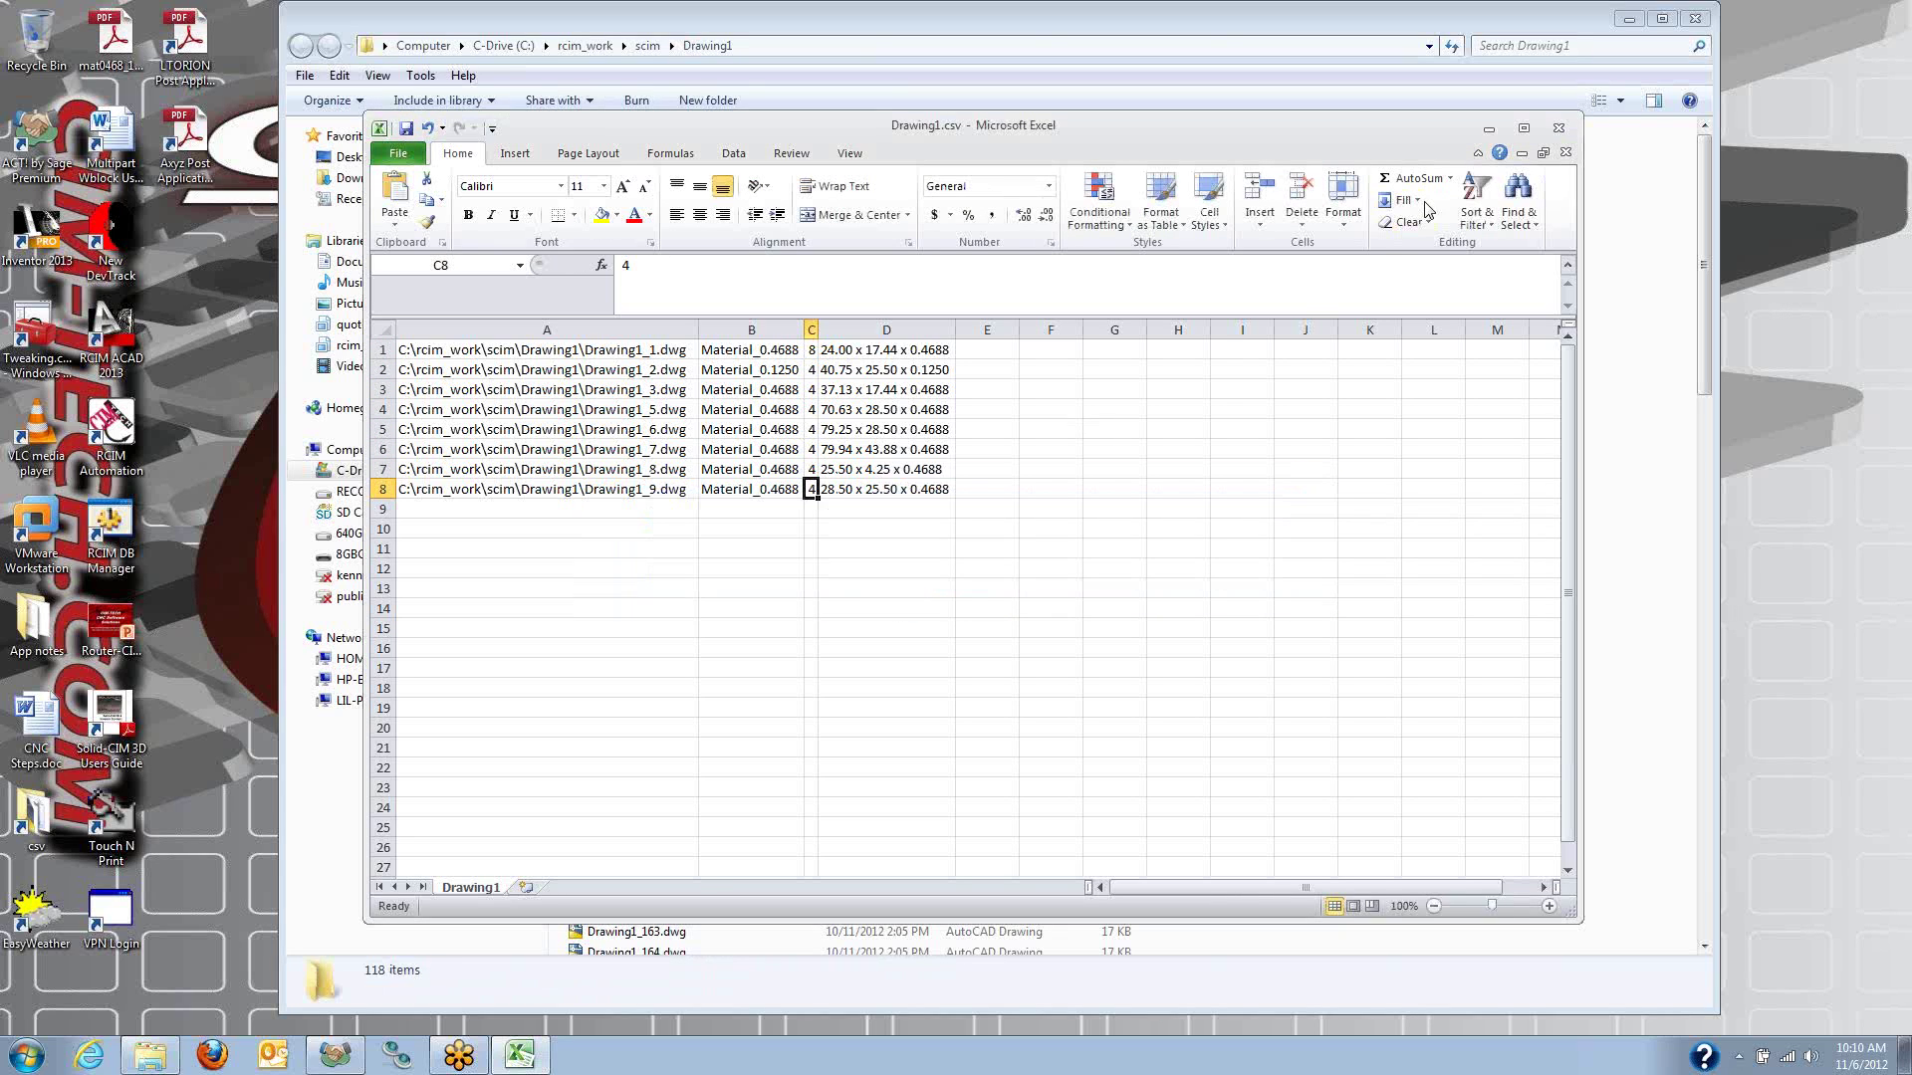
pyautogui.click(1559, 128)
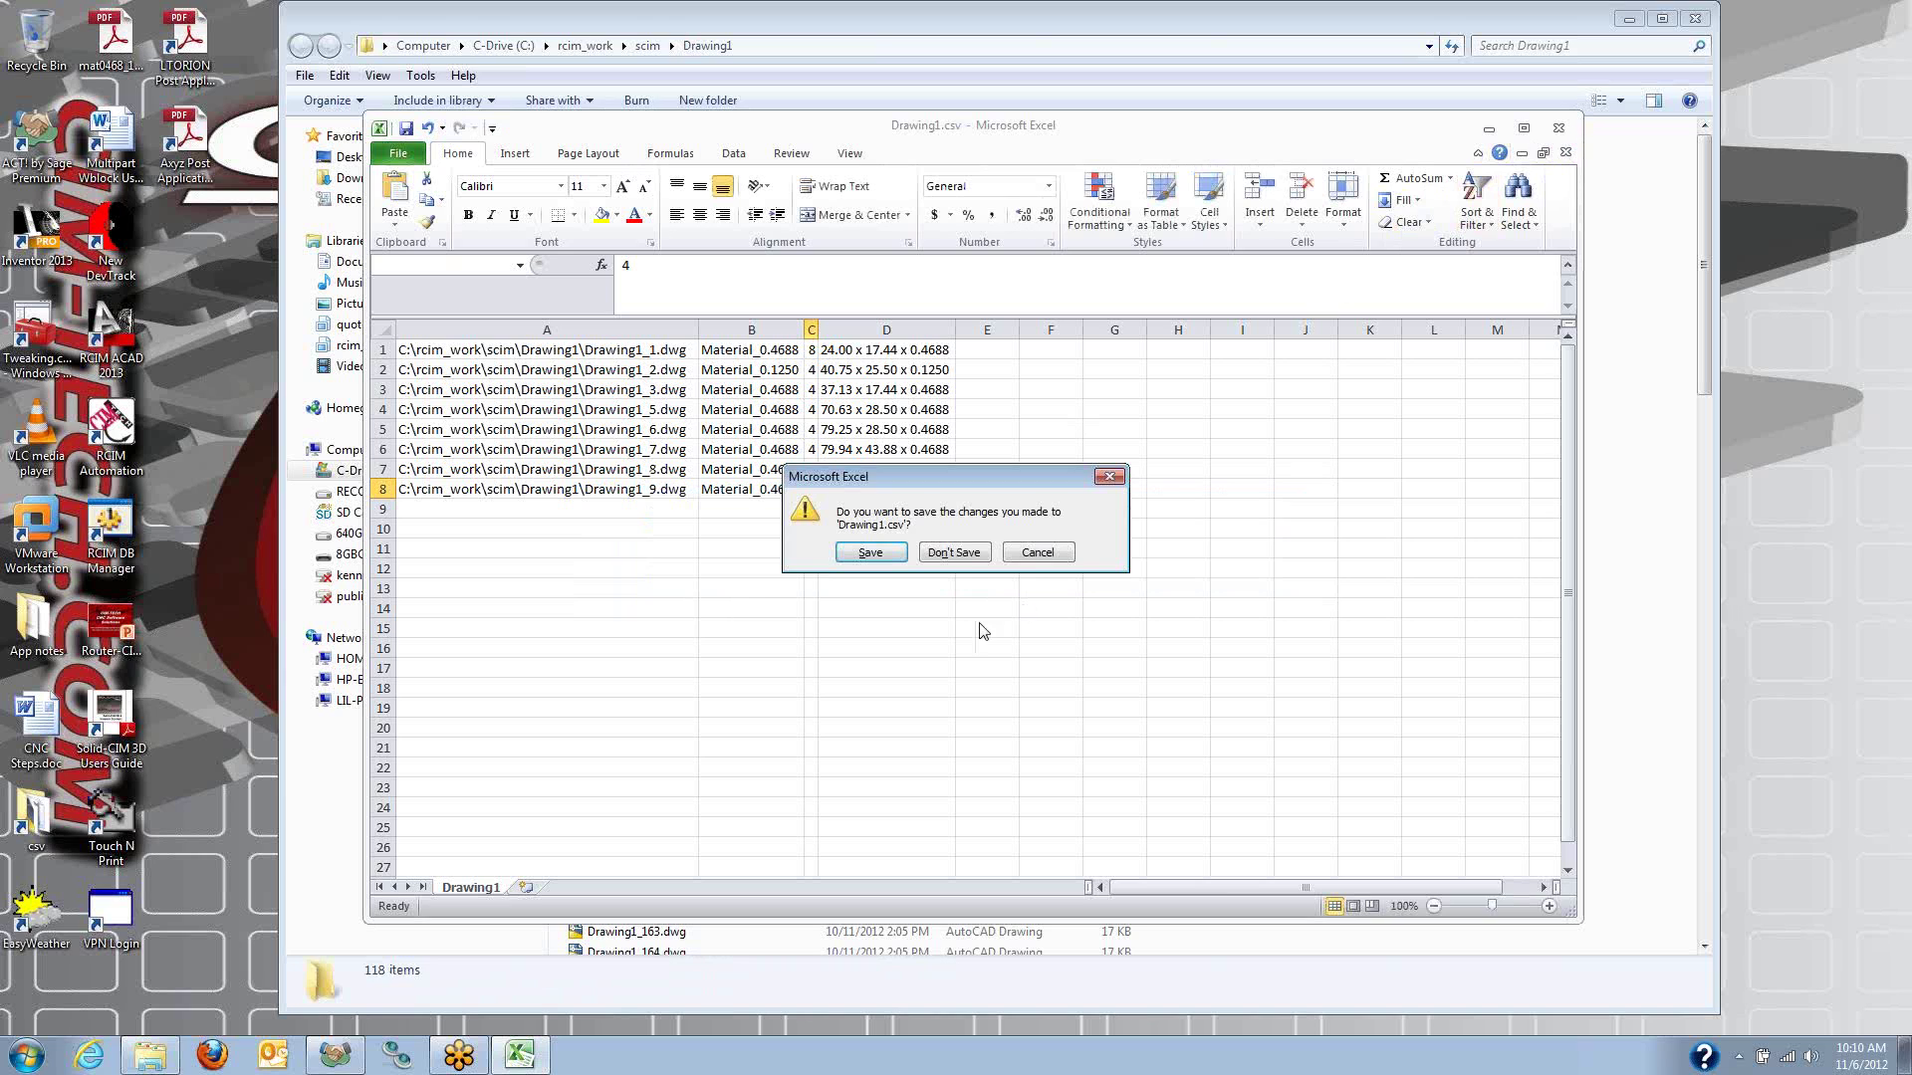
pyautogui.click(958, 555)
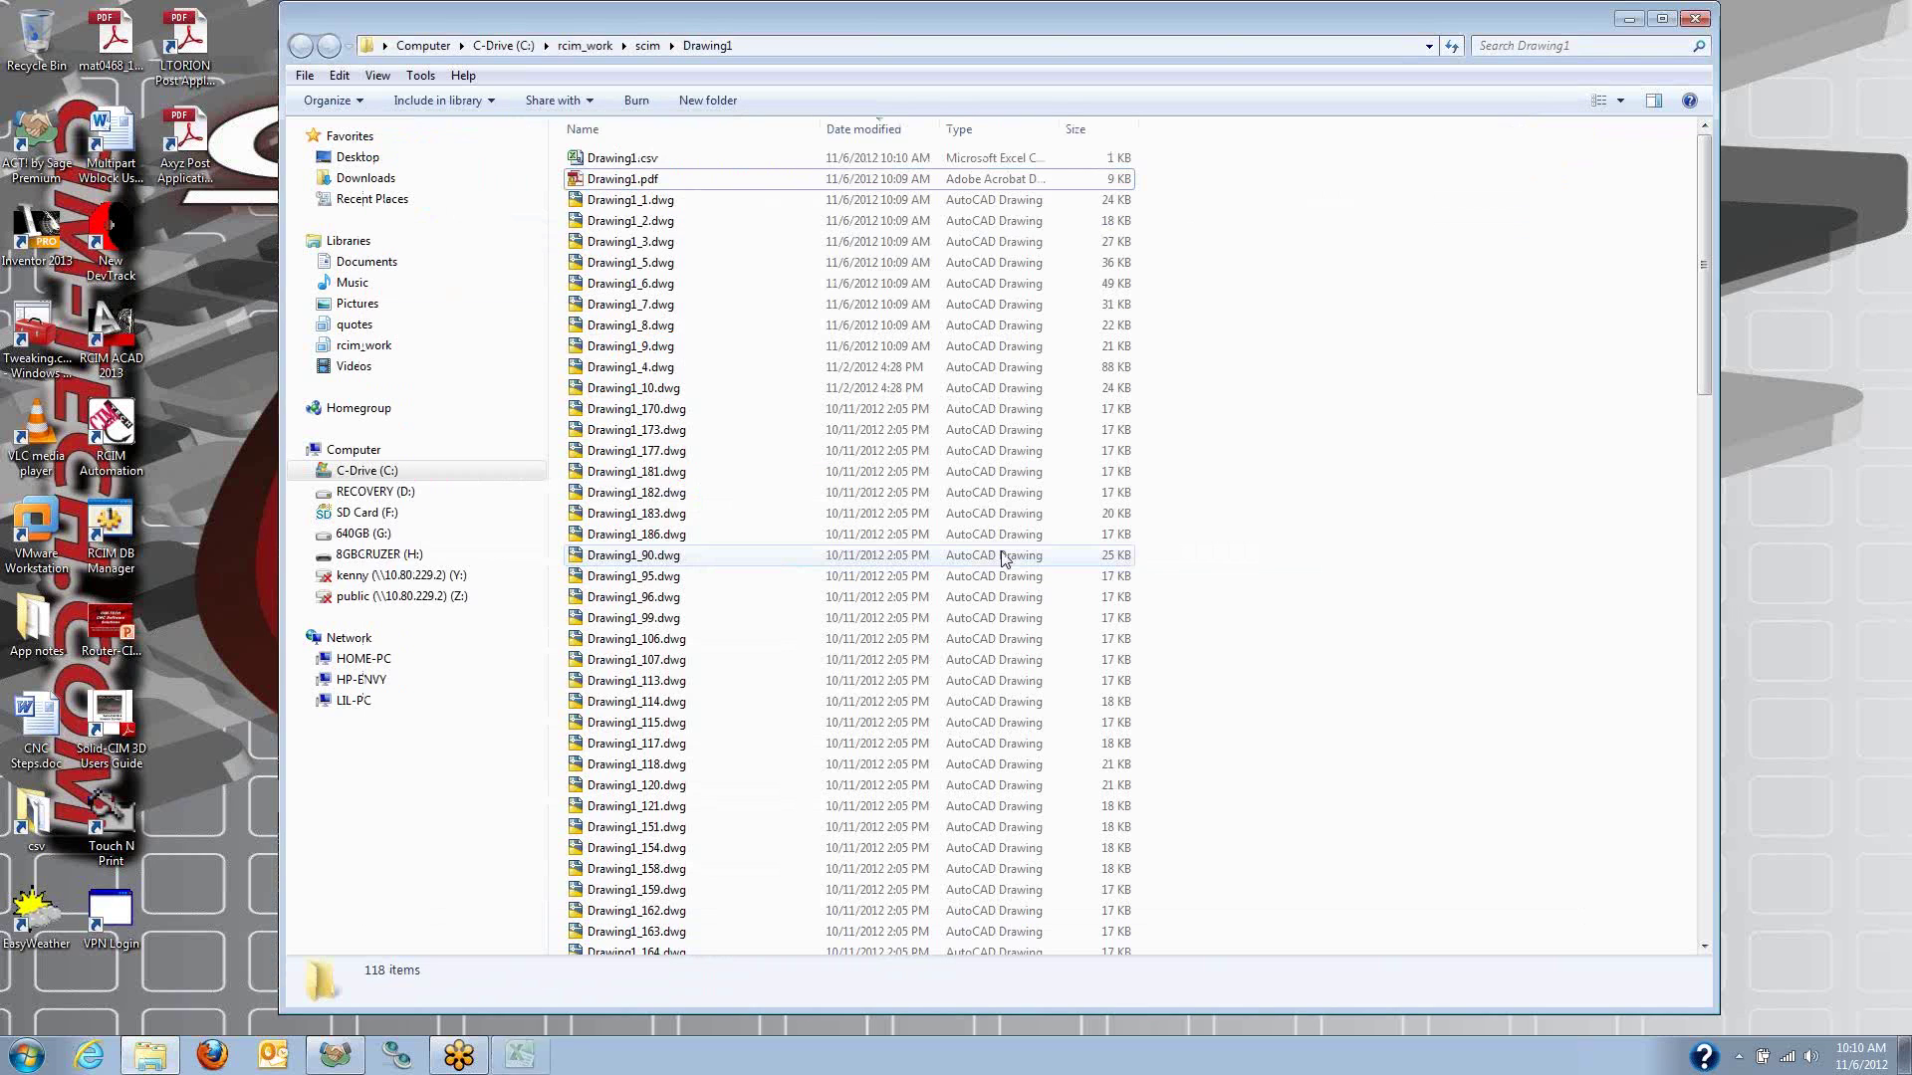
# Cut Drawing1.csv with the Router-CIM Automation Suite and open the finished job's results folder.
pyautogui.rightClick(614, 164)
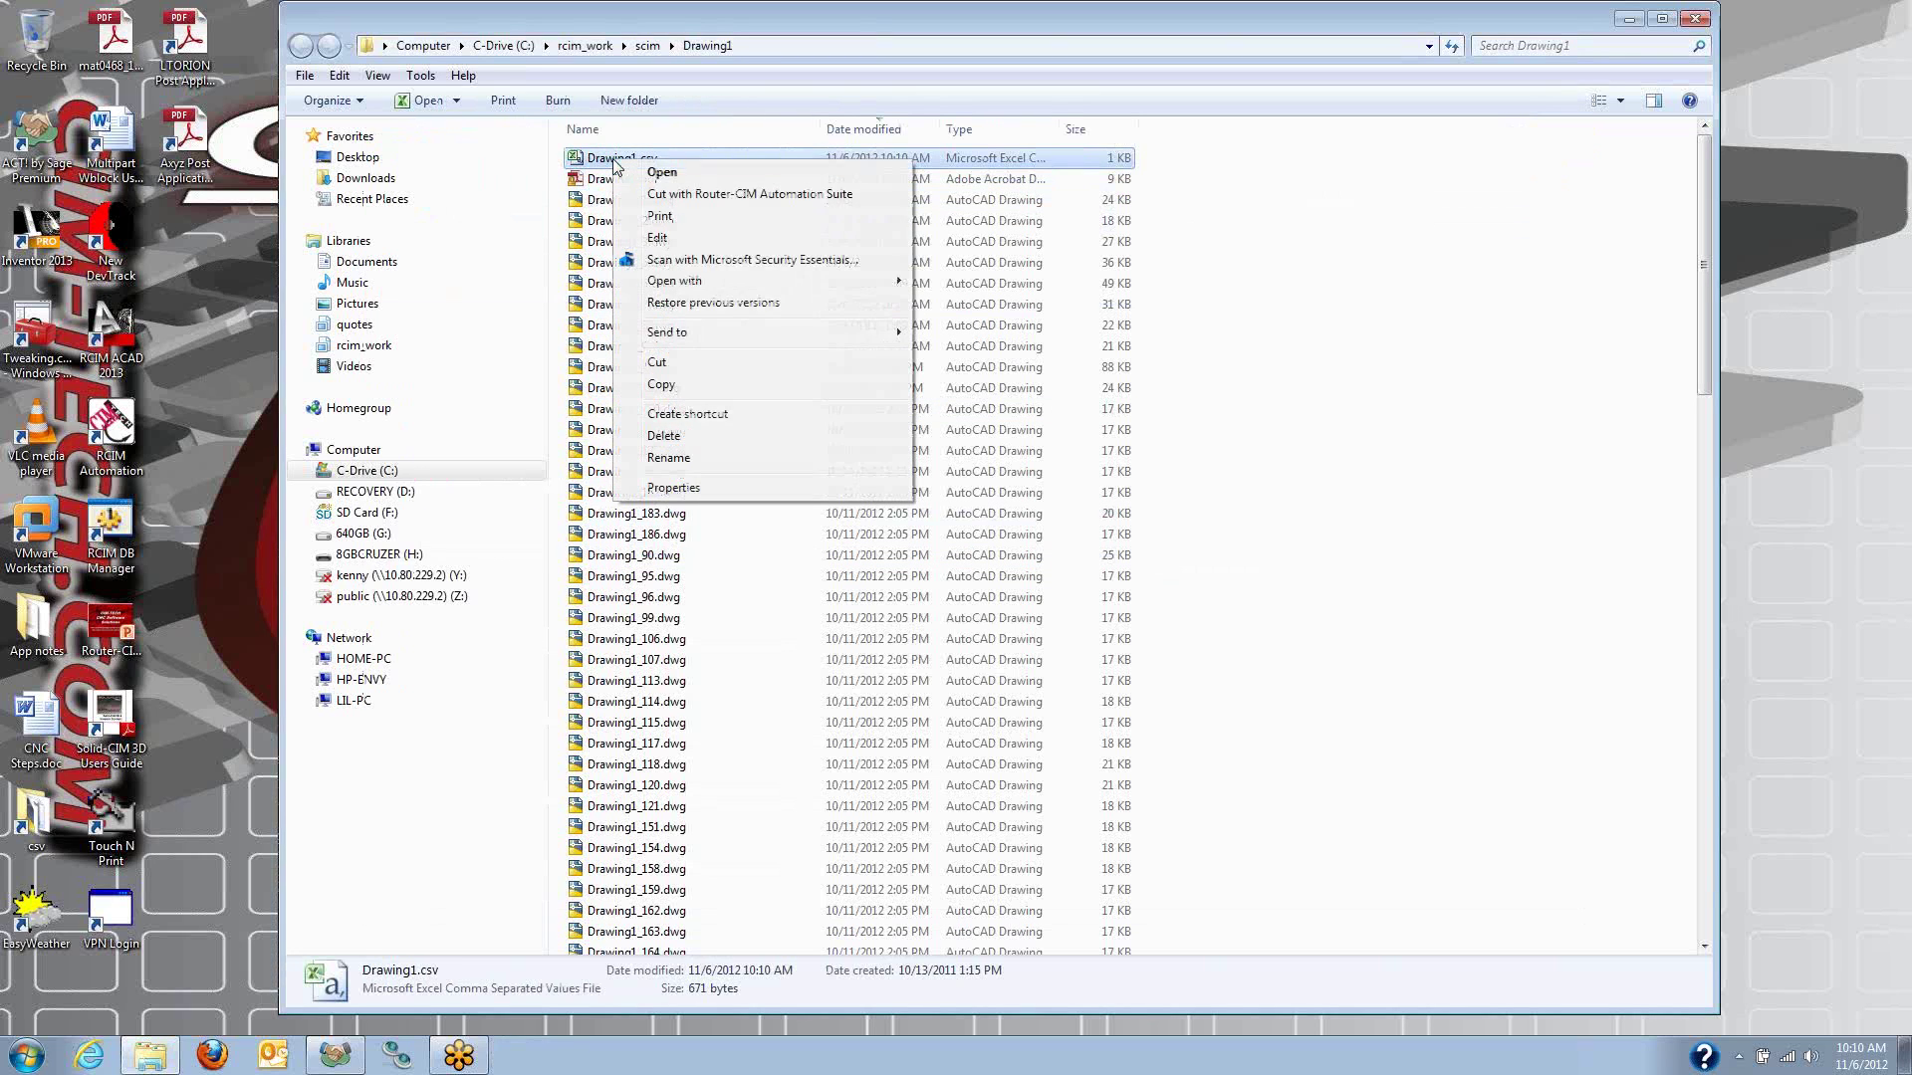
pyautogui.click(694, 195)
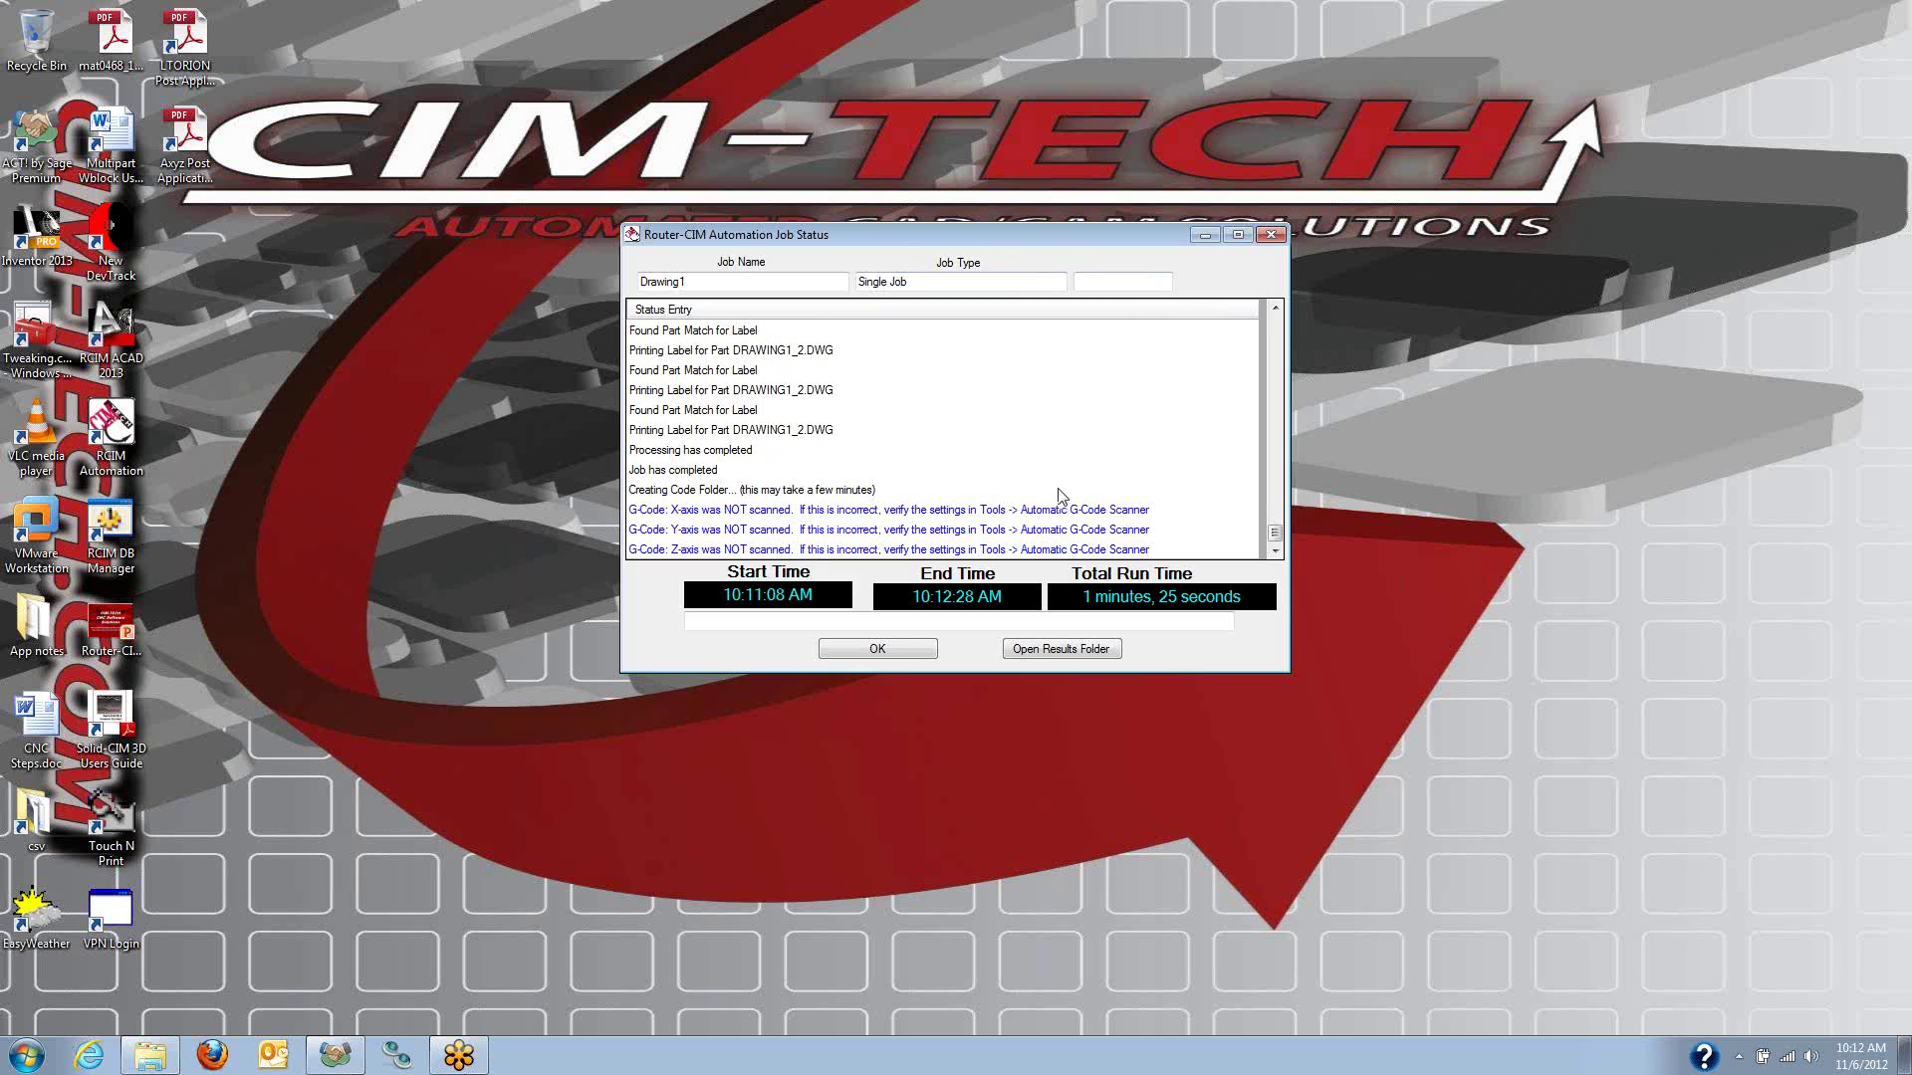
pyautogui.click(1083, 650)
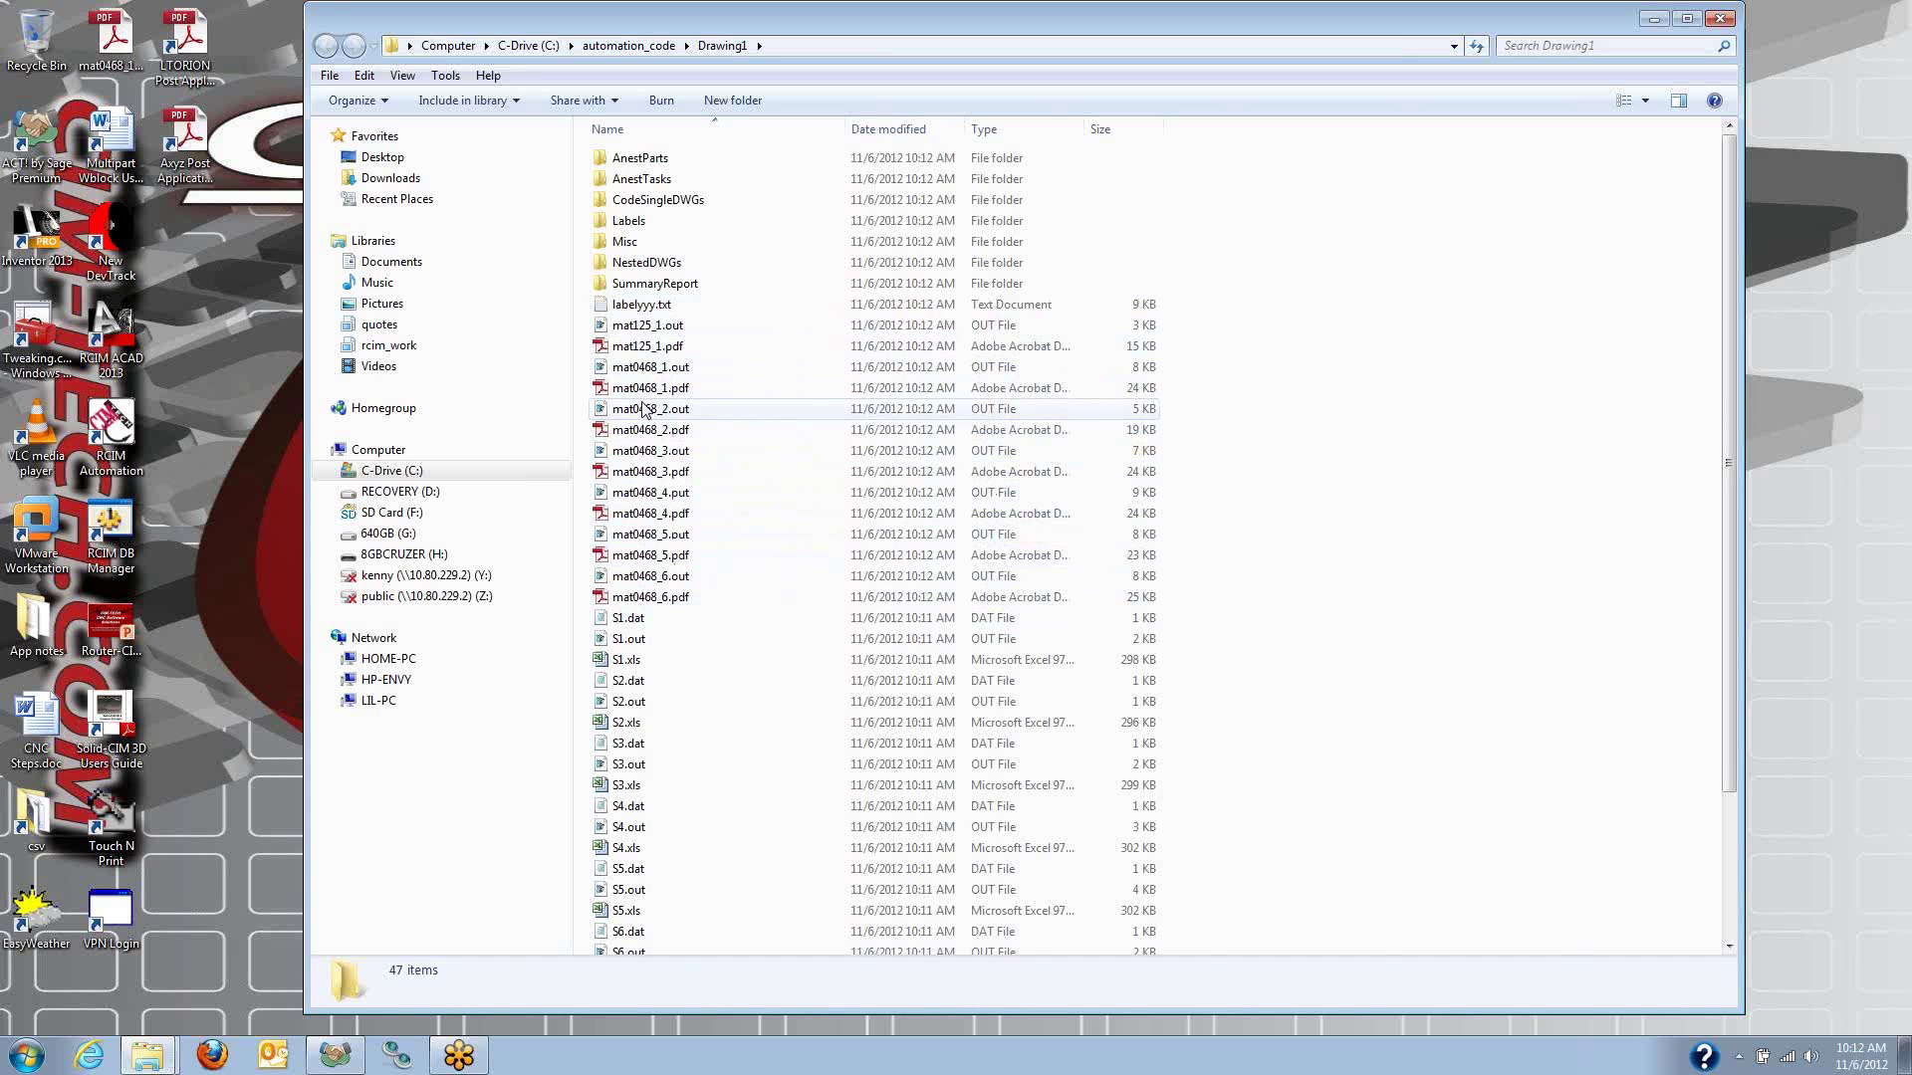
# View the nested sheet layout in mat0468_4.pdf and close it.
pyautogui.doubleClick(641, 516)
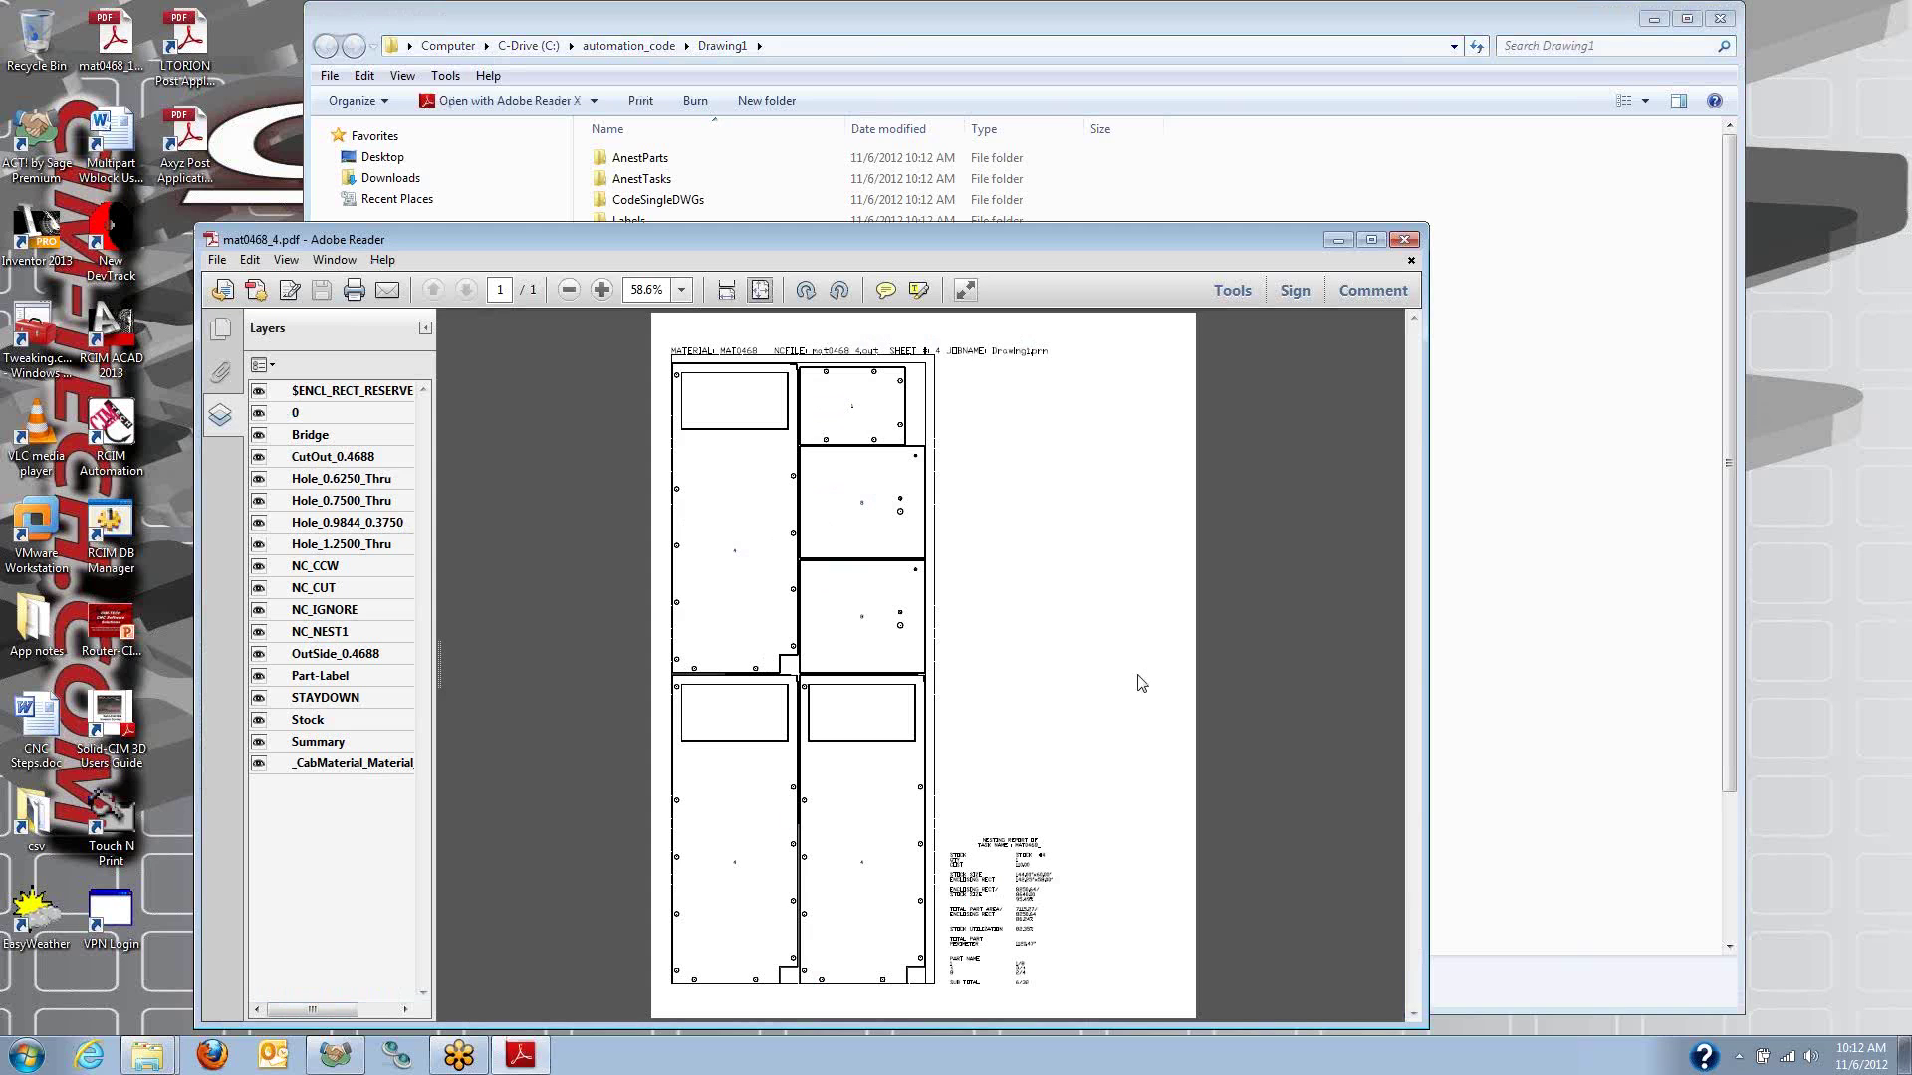
pyautogui.click(1404, 241)
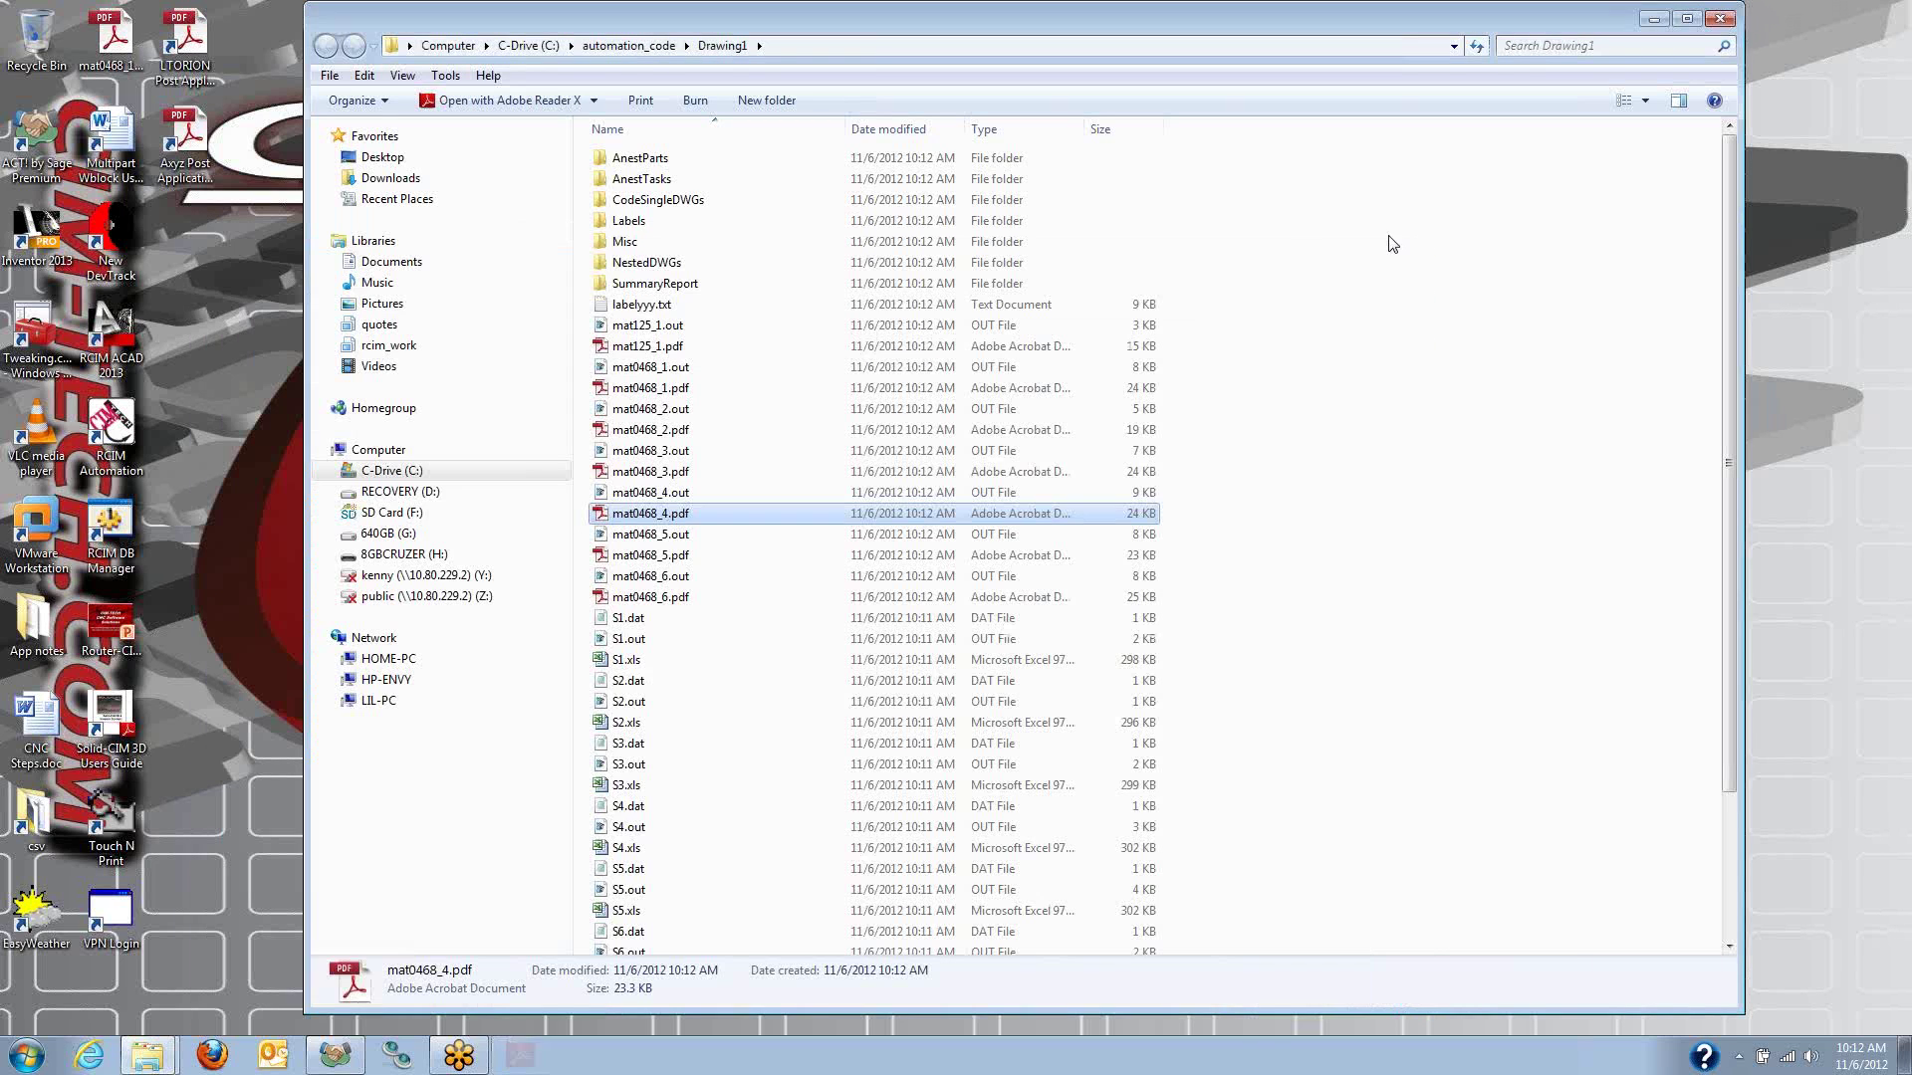
# Open mat0468_5.out in Notepad, read through its tool list and G-code, and close it.
pyautogui.rightClick(628, 542)
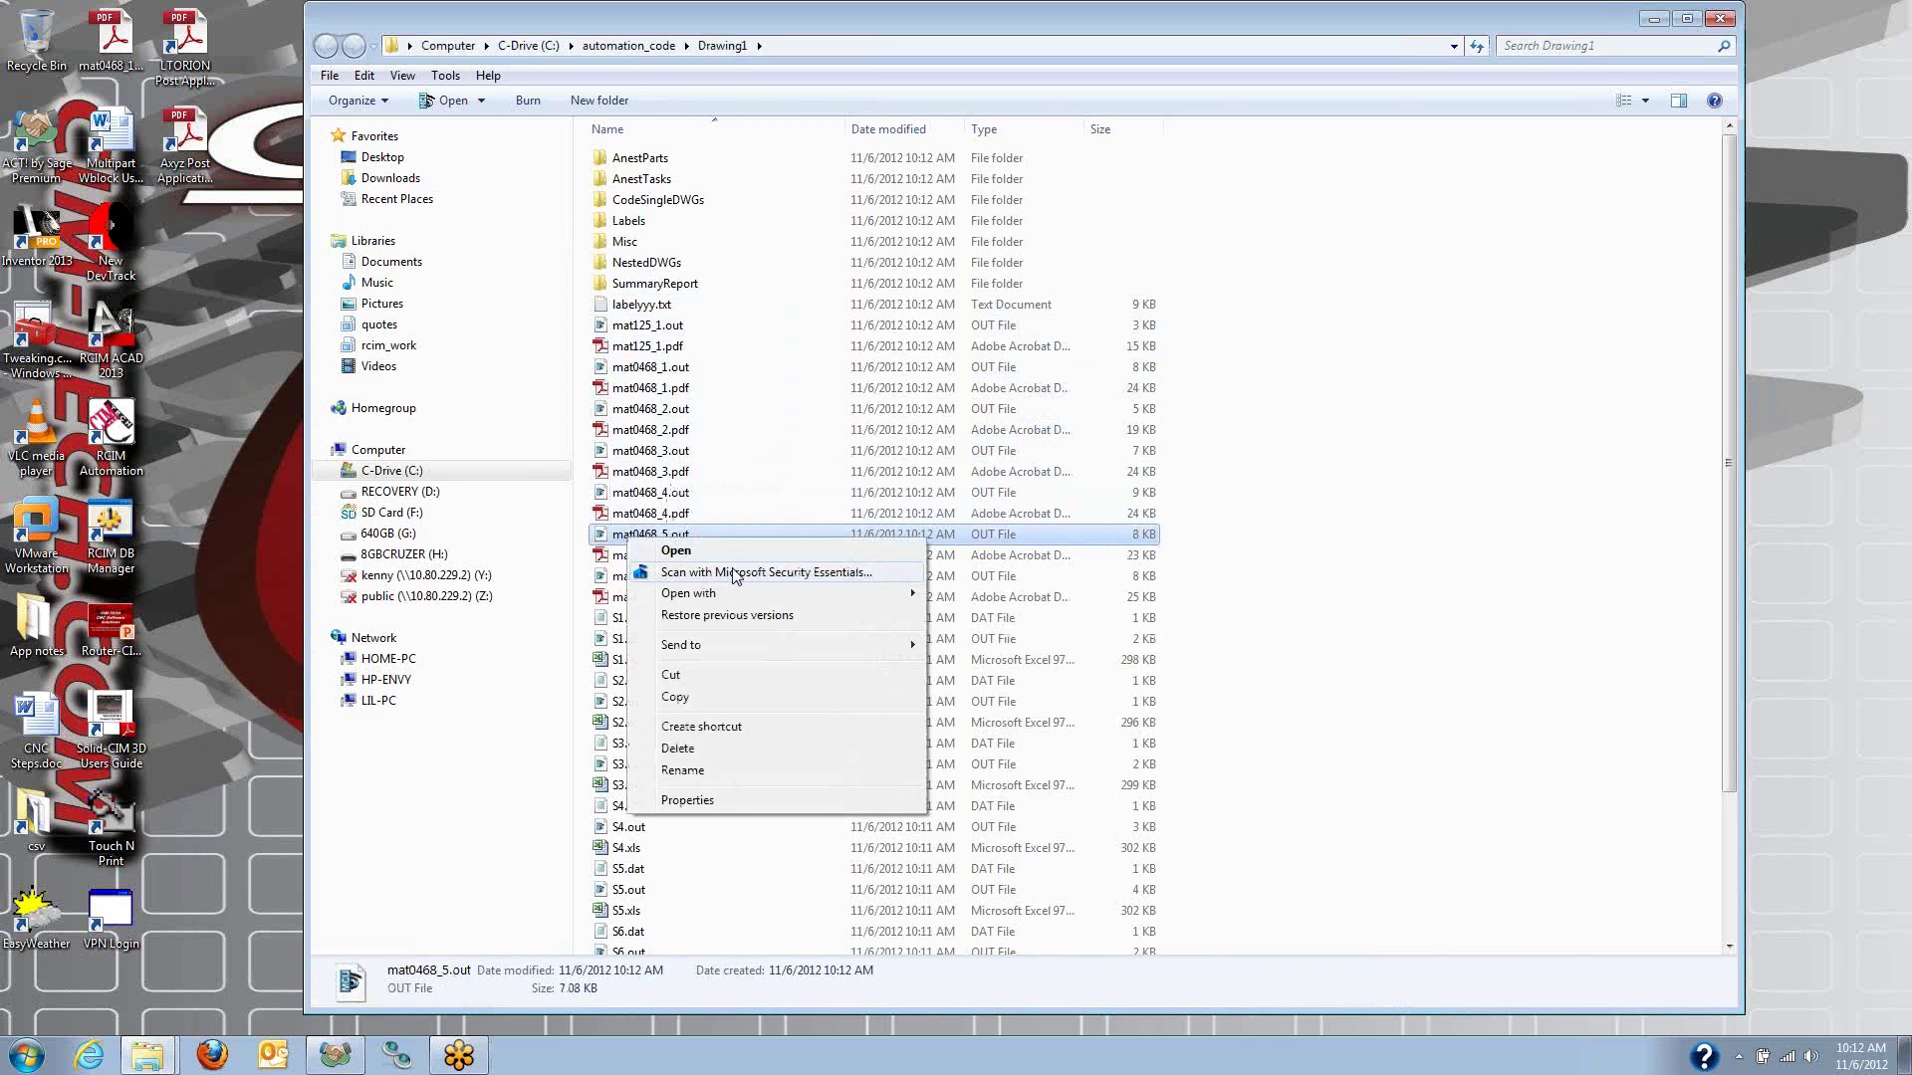
pyautogui.moveTo(773, 596)
pyautogui.click(1013, 617)
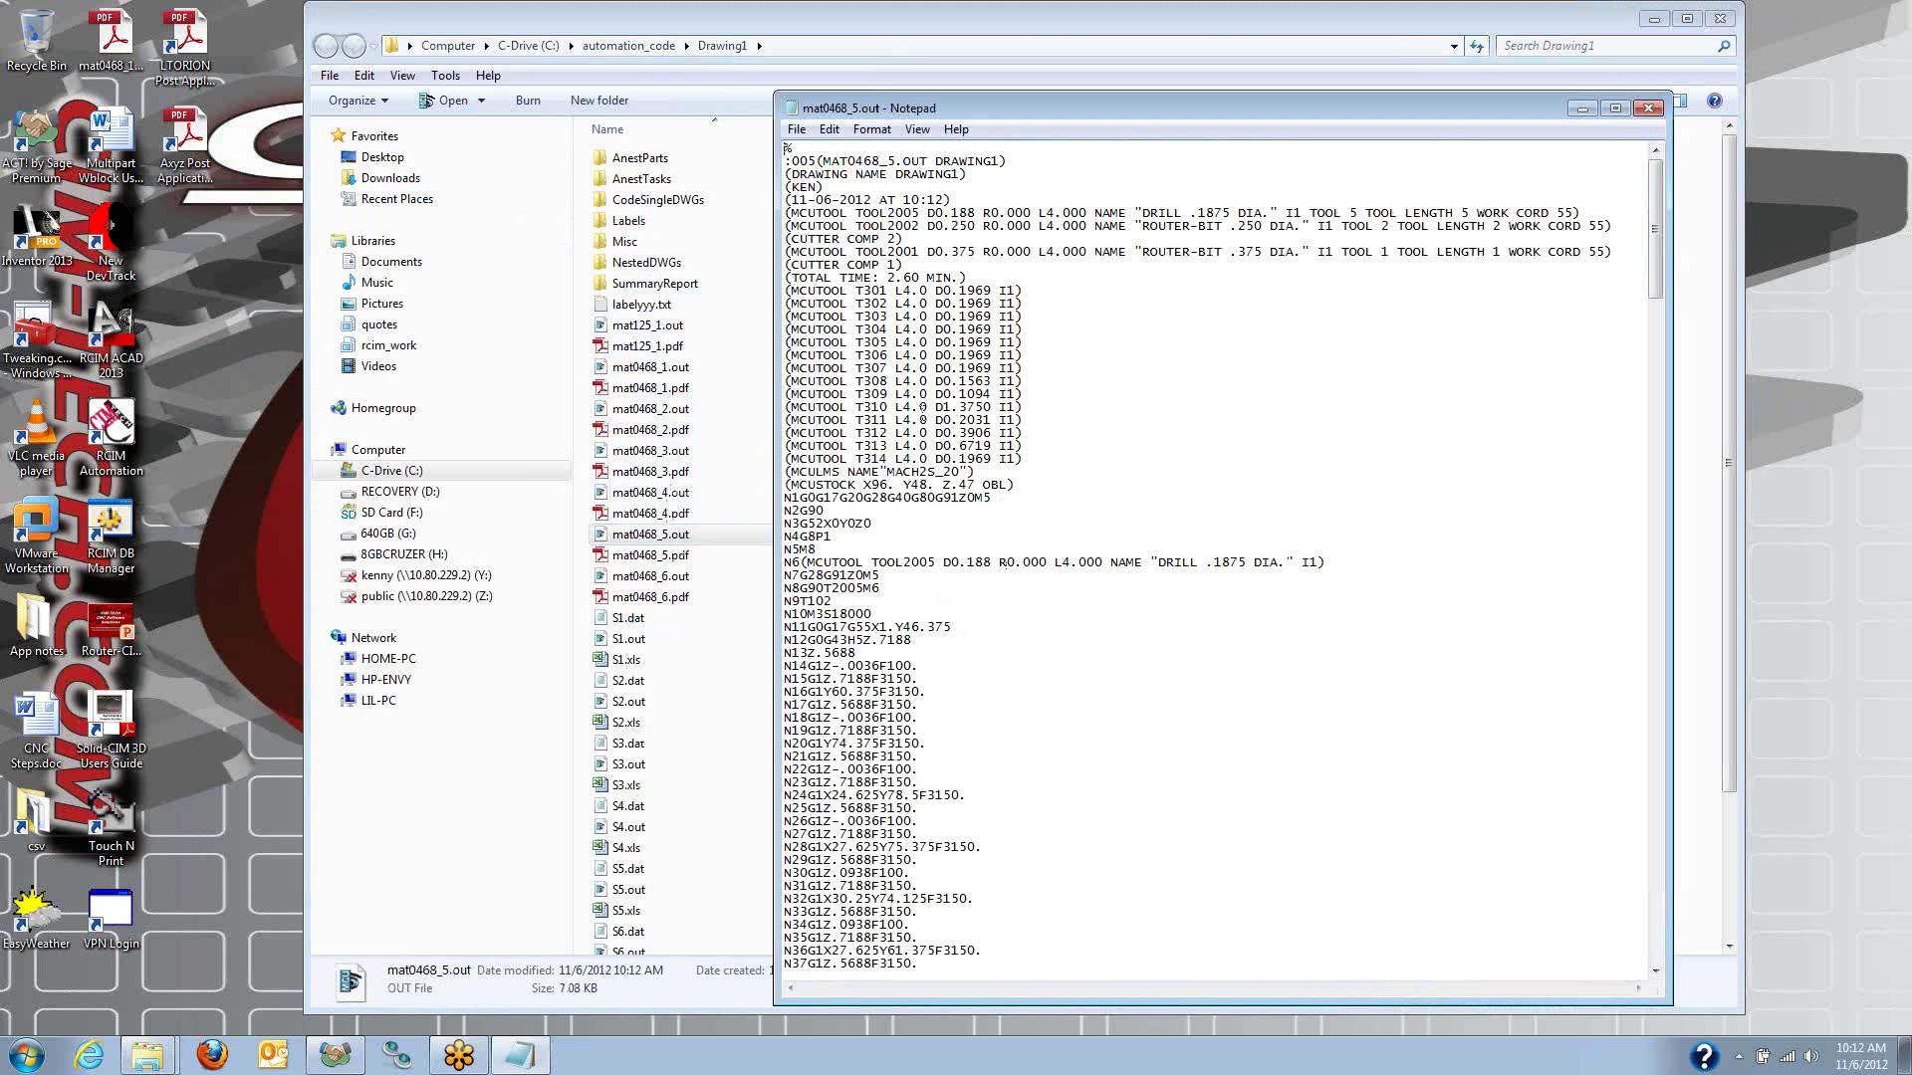
pyautogui.moveTo(787, 418); pyautogui.dragTo(1546, 1062)
pyautogui.moveTo(1655, 403); pyautogui.dragTo(1658, 827)
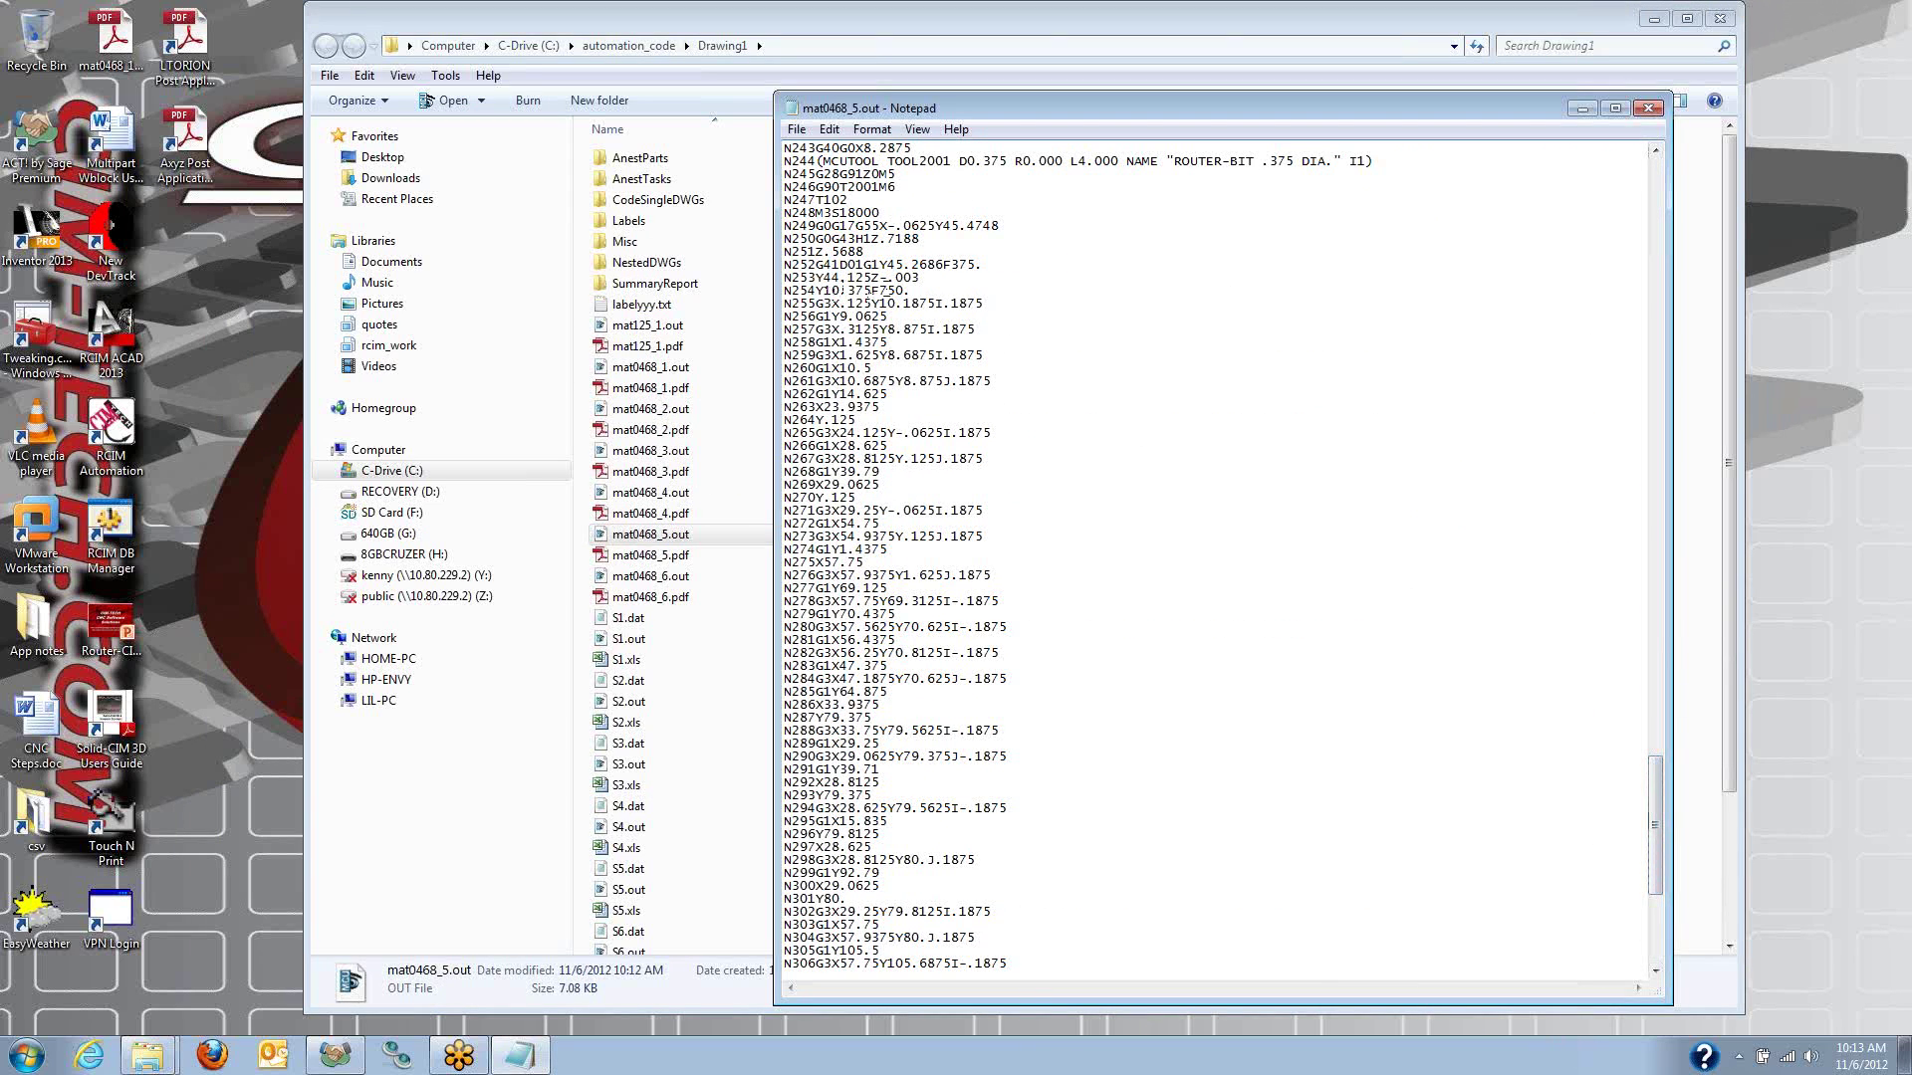
pyautogui.click(1648, 107)
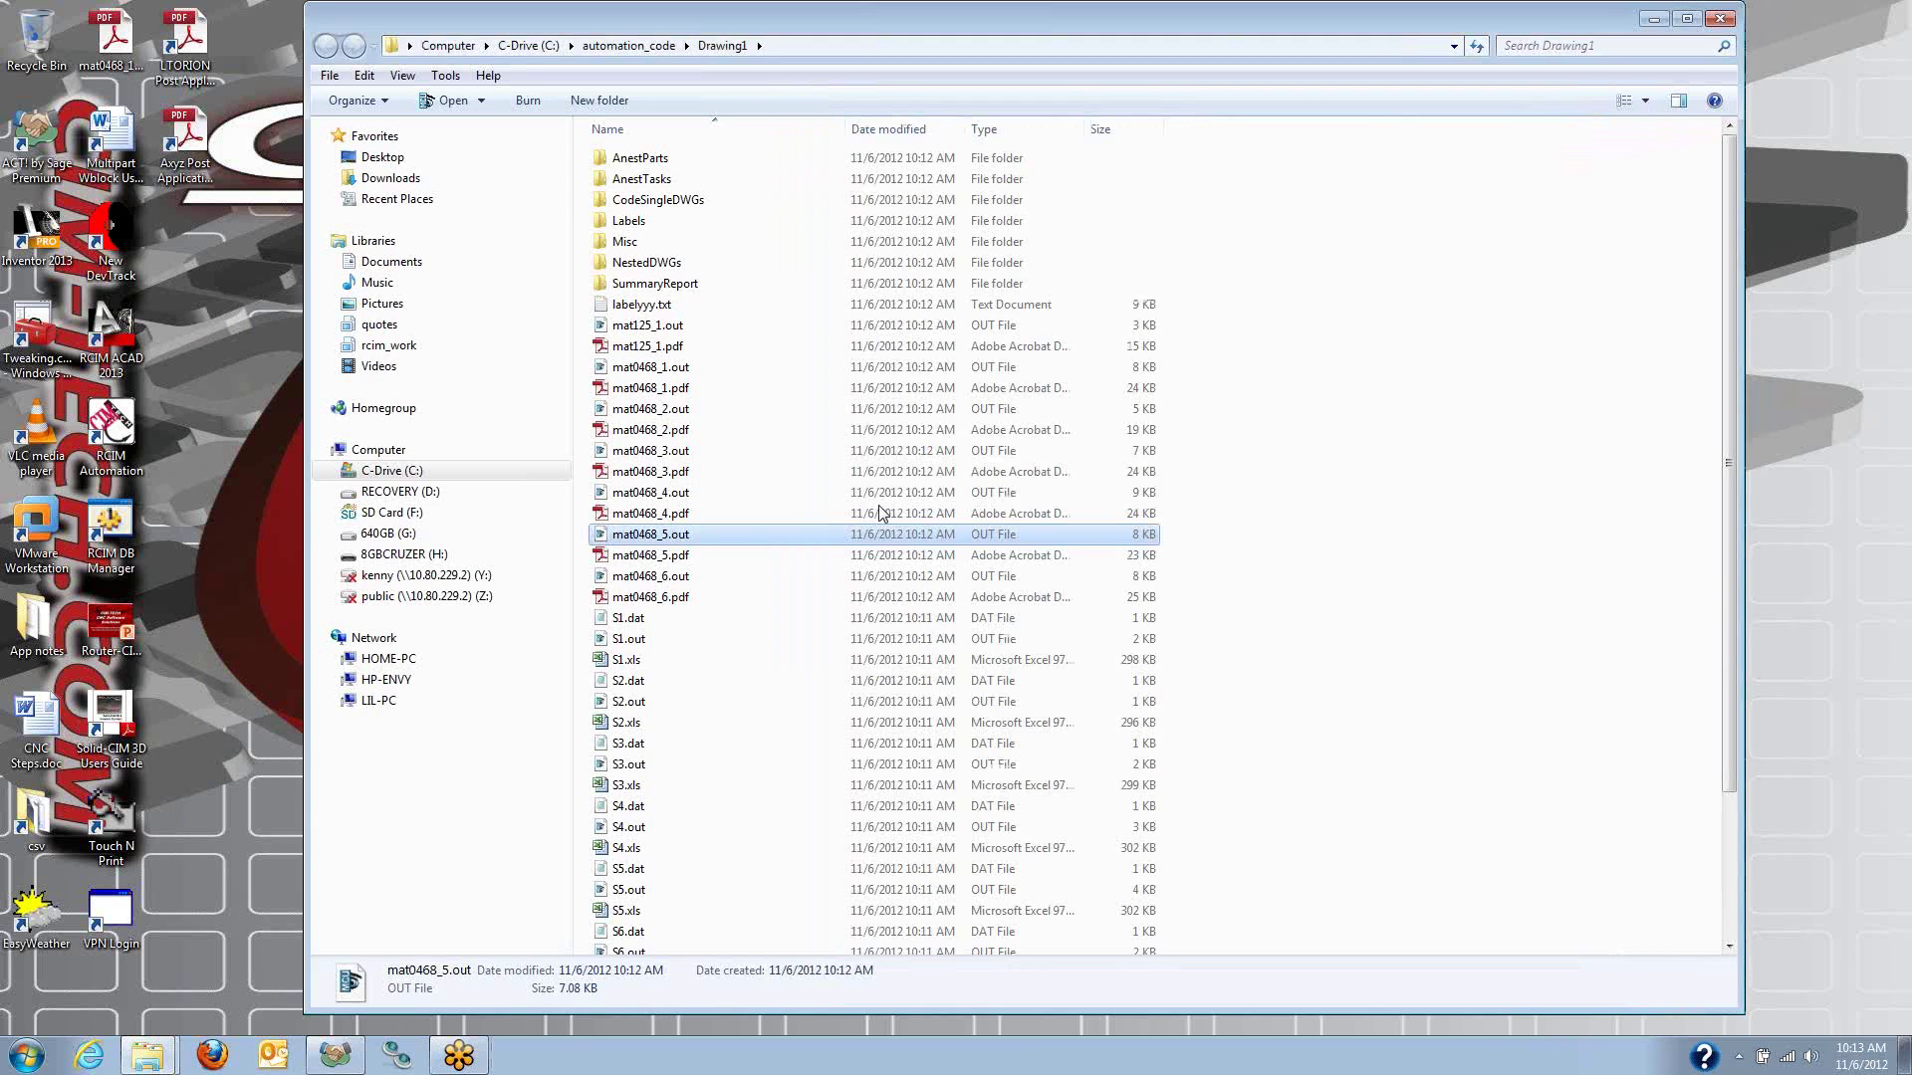
# Open the S3.xls tooling summary in a maximized Excel window and examine the router bit and drill rows of the Tool Summary.
pyautogui.doubleClick(618, 787)
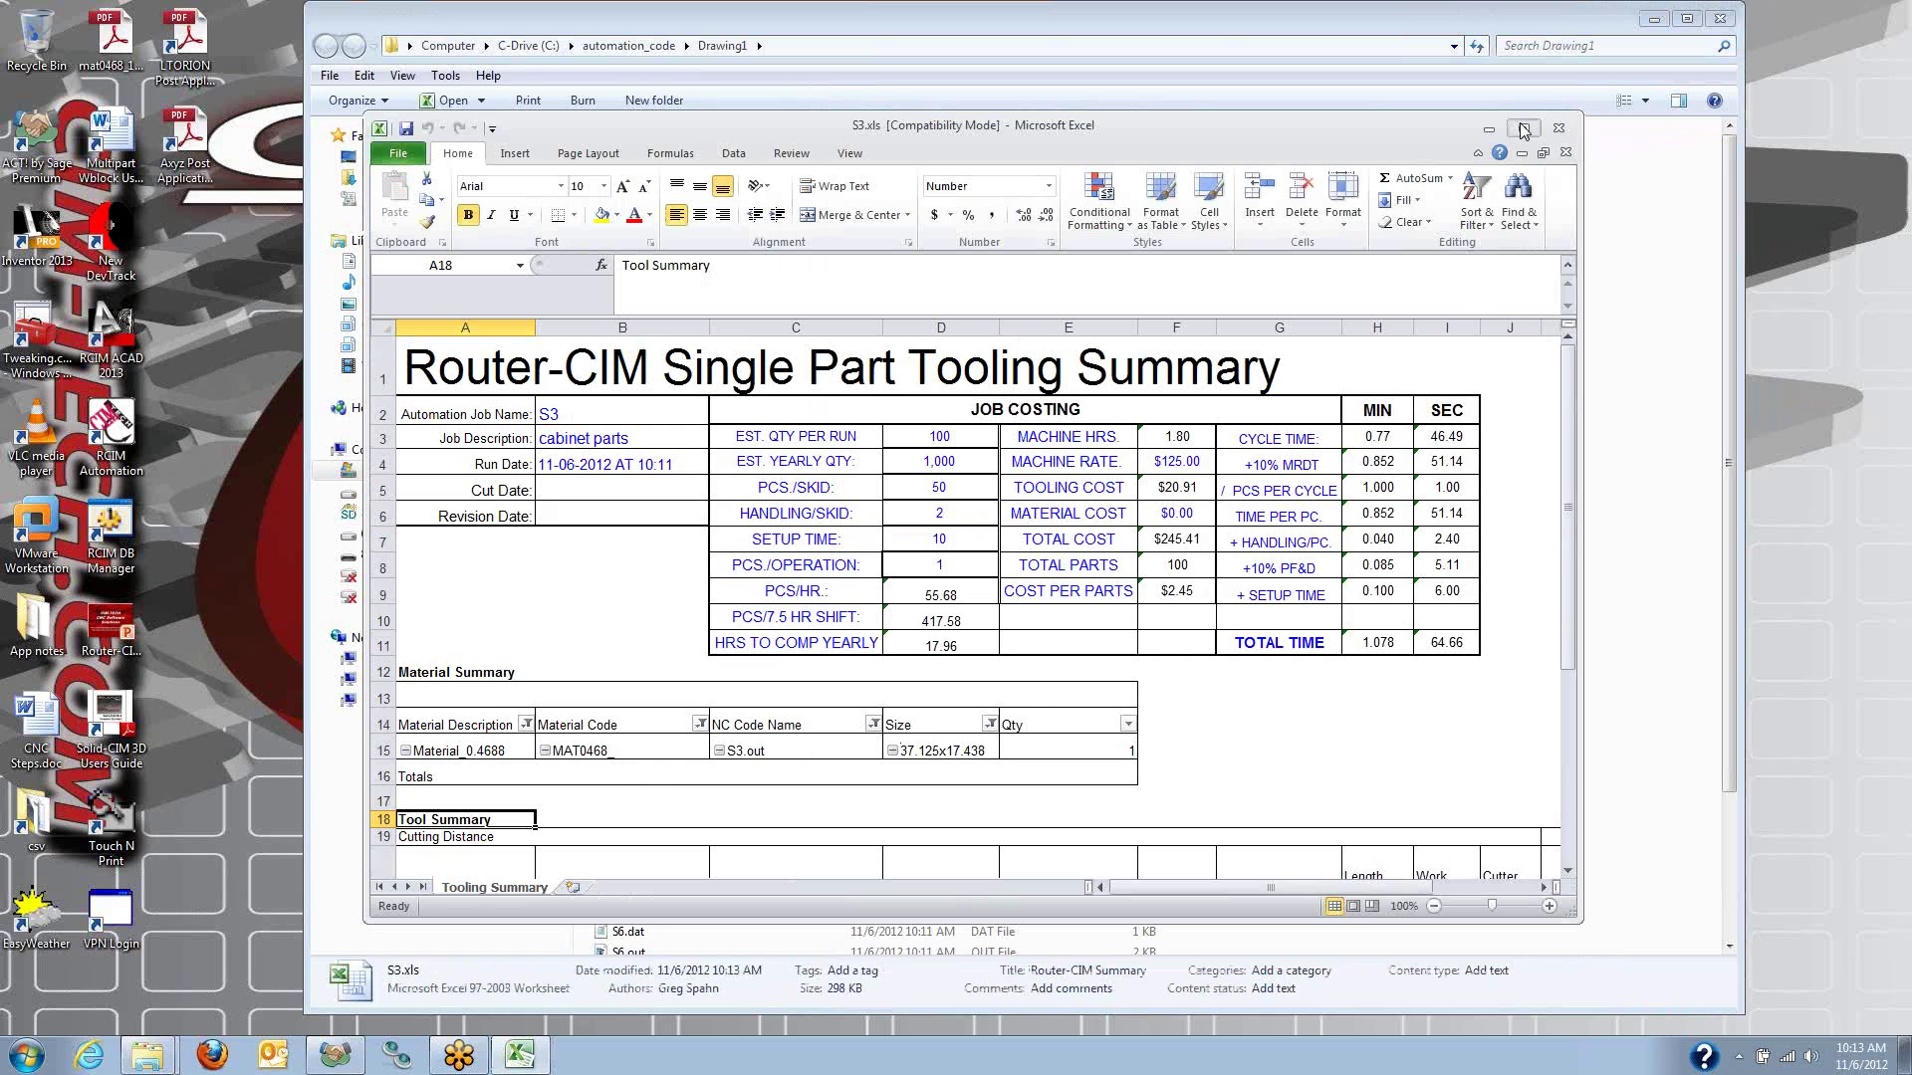
pyautogui.click(1523, 127)
pyautogui.scroll(-2, 1295, 409)
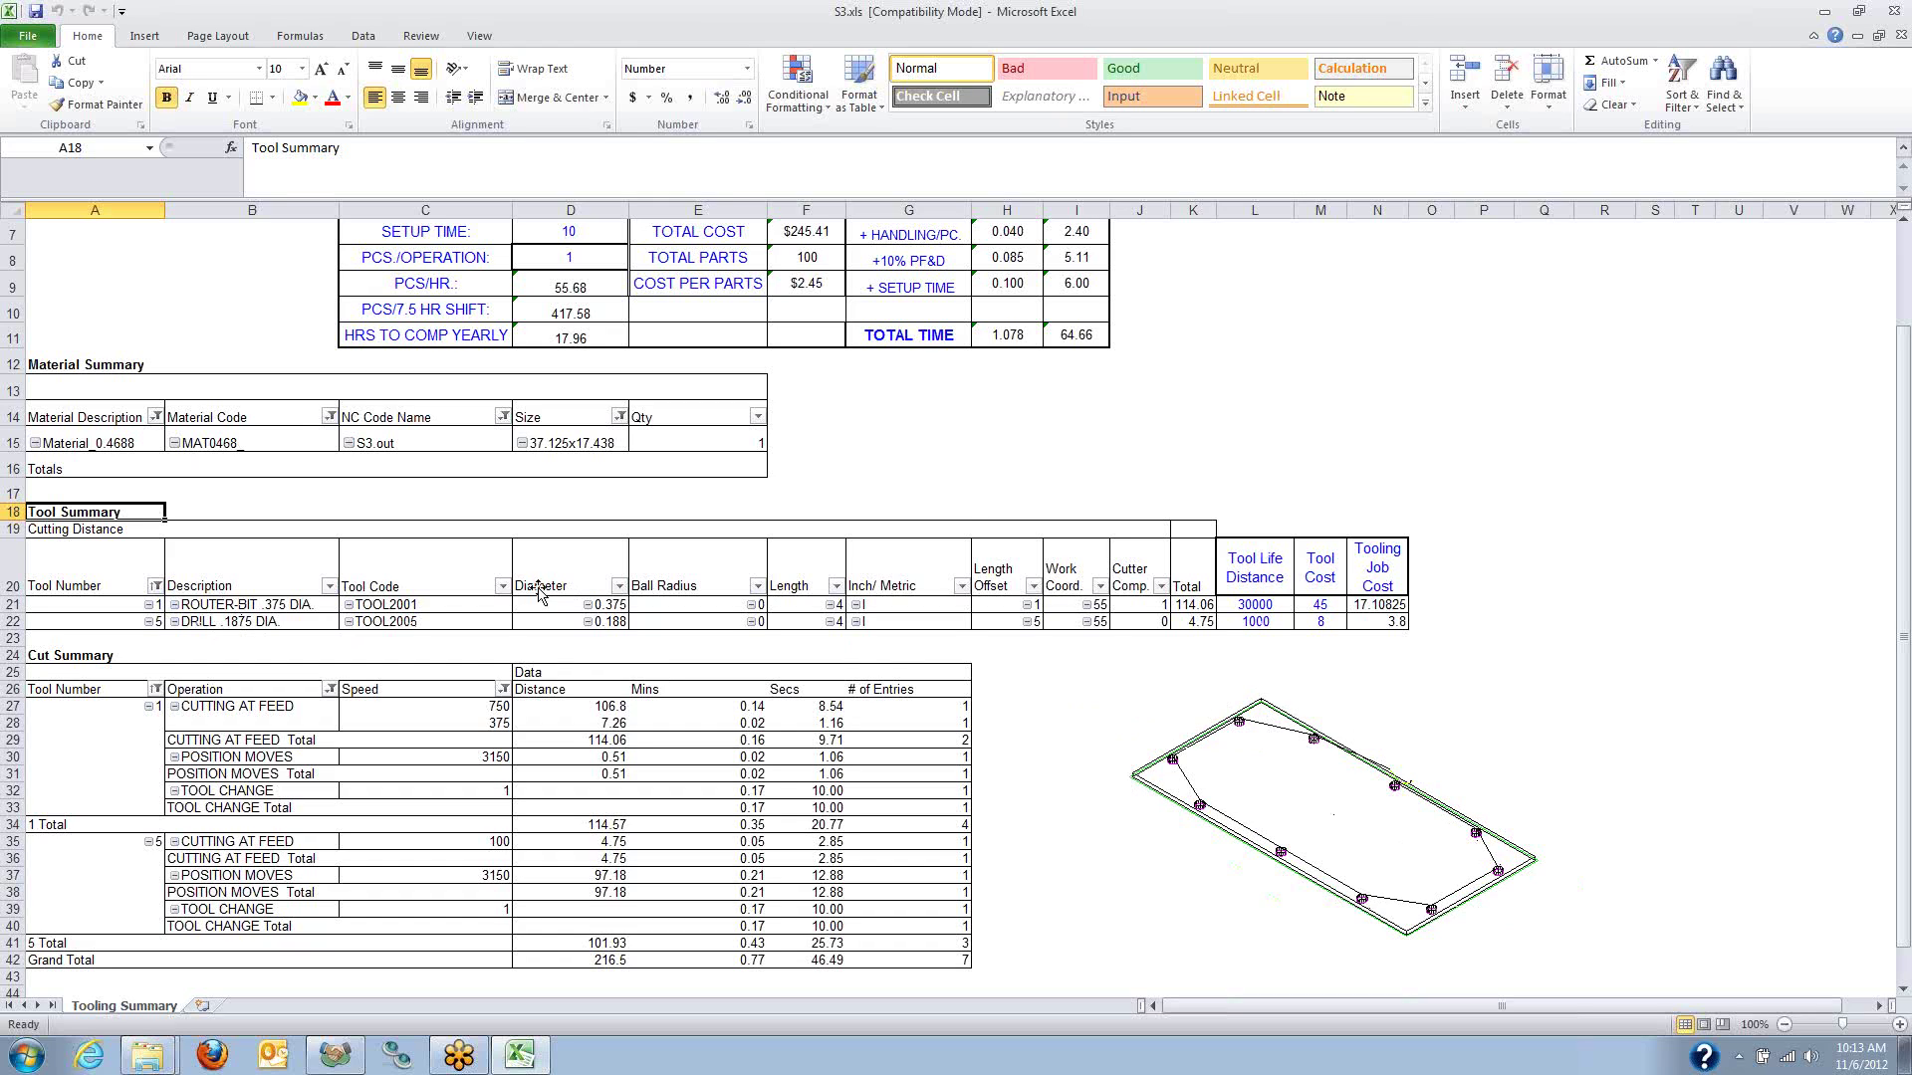
pyautogui.moveTo(297, 601); pyautogui.dragTo(291, 617)
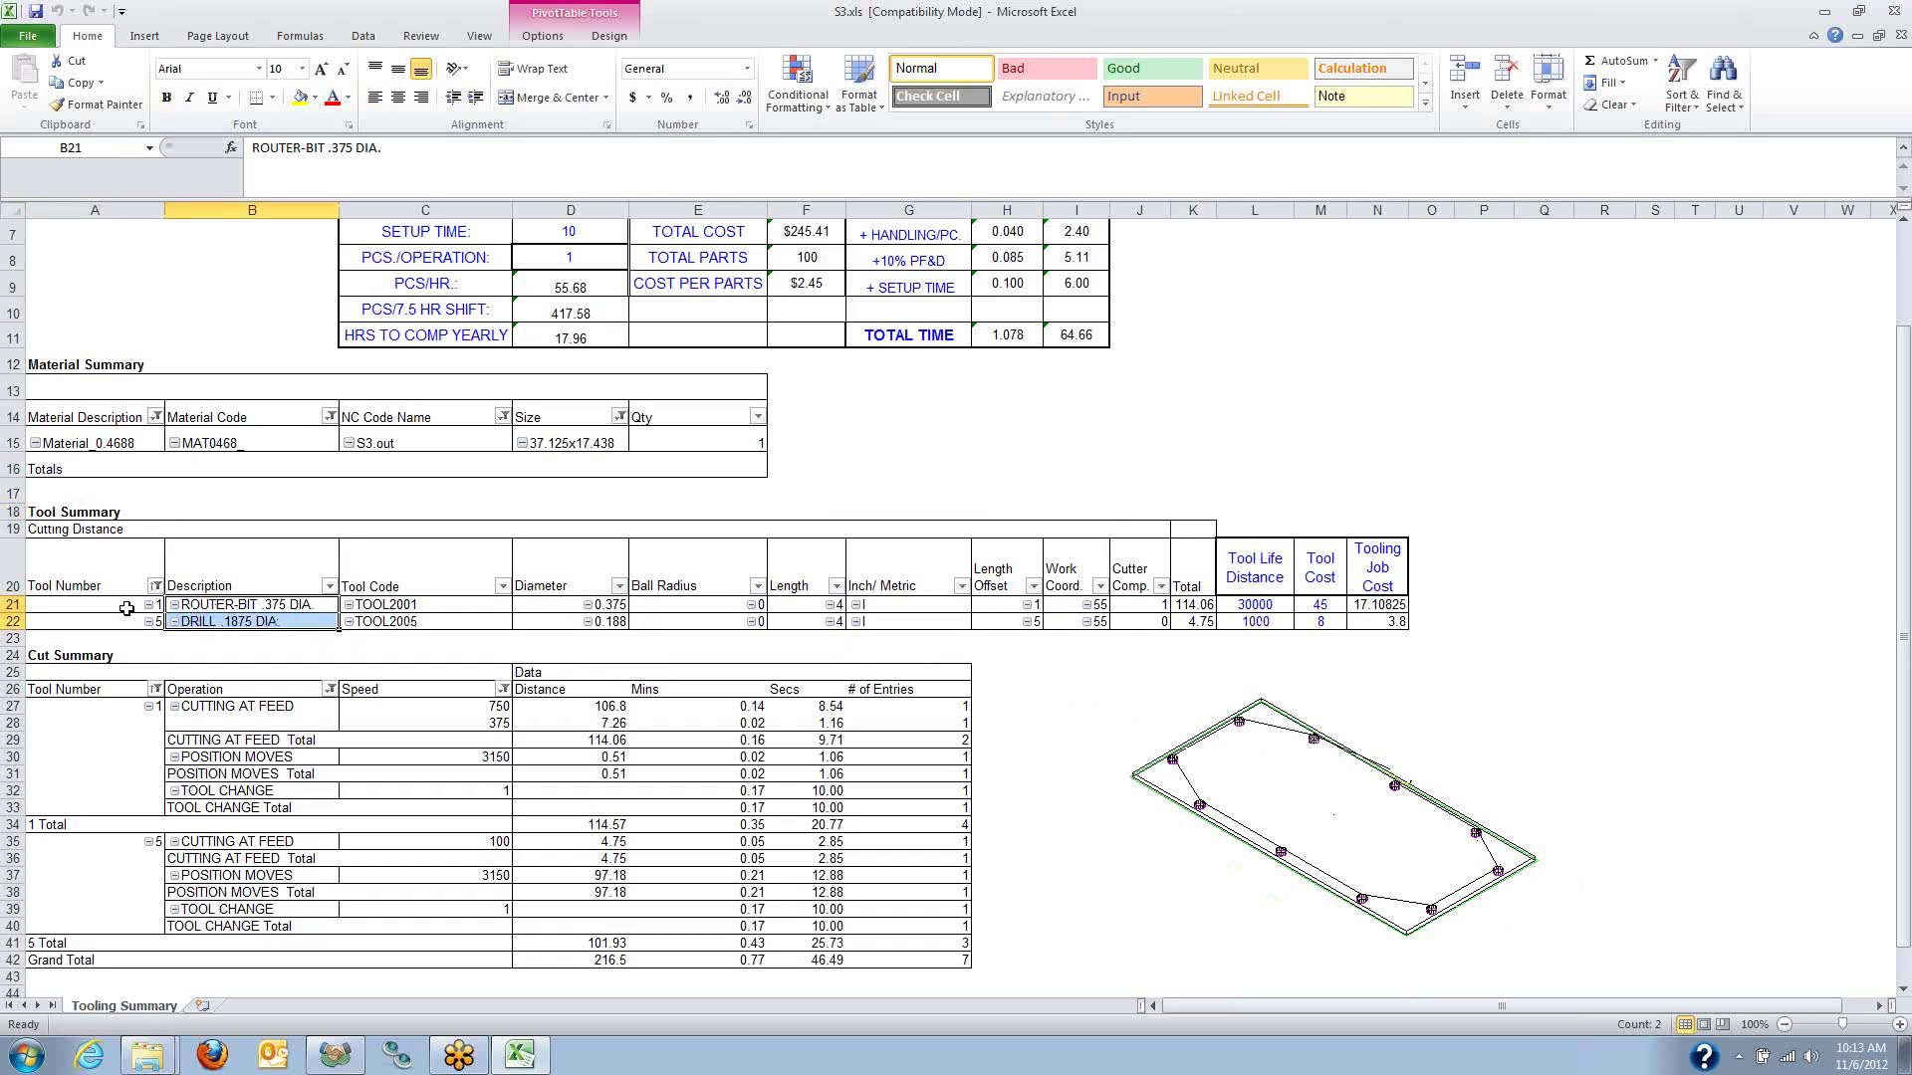
pyautogui.moveTo(124, 606); pyautogui.dragTo(1200, 620)
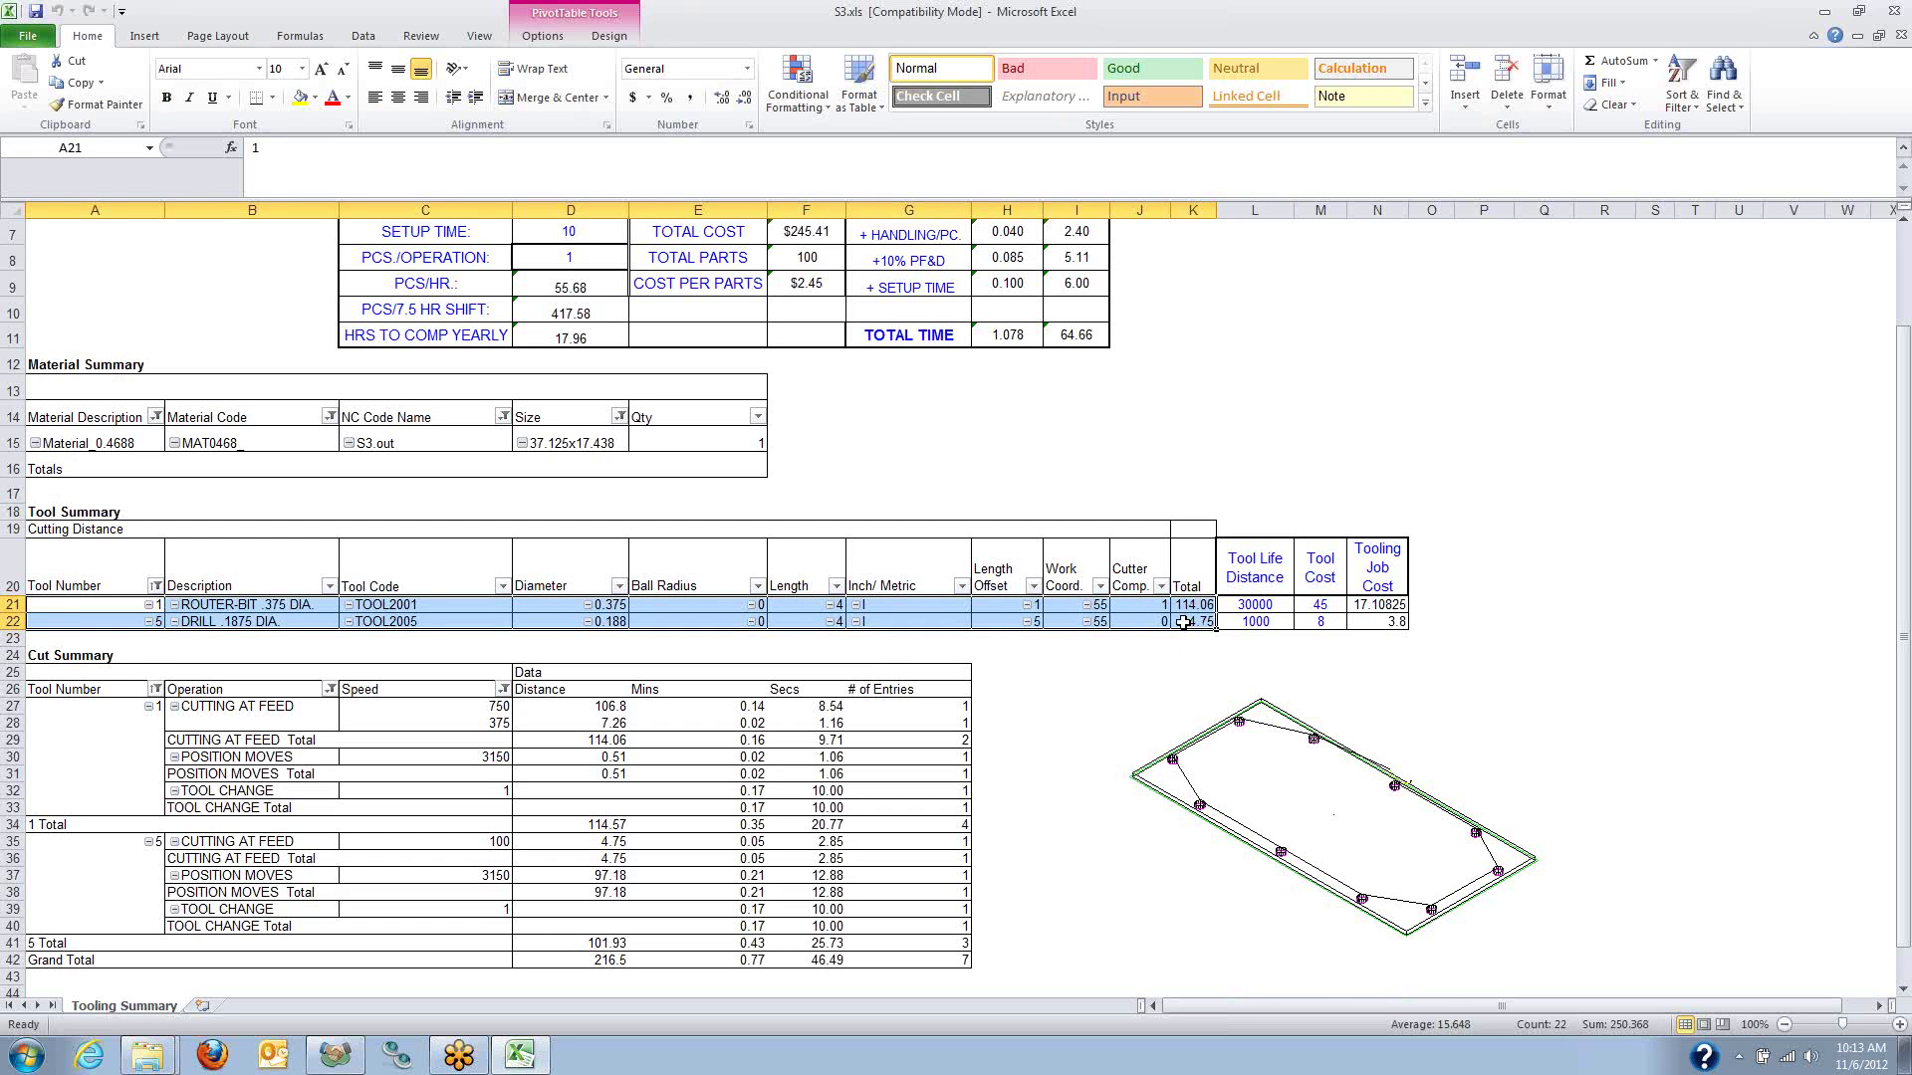
# Review the Job Costing section and the speed and distance of the first cutting-at-feed entry in the Cut Summary.
pyautogui.scroll(2, 1185, 622)
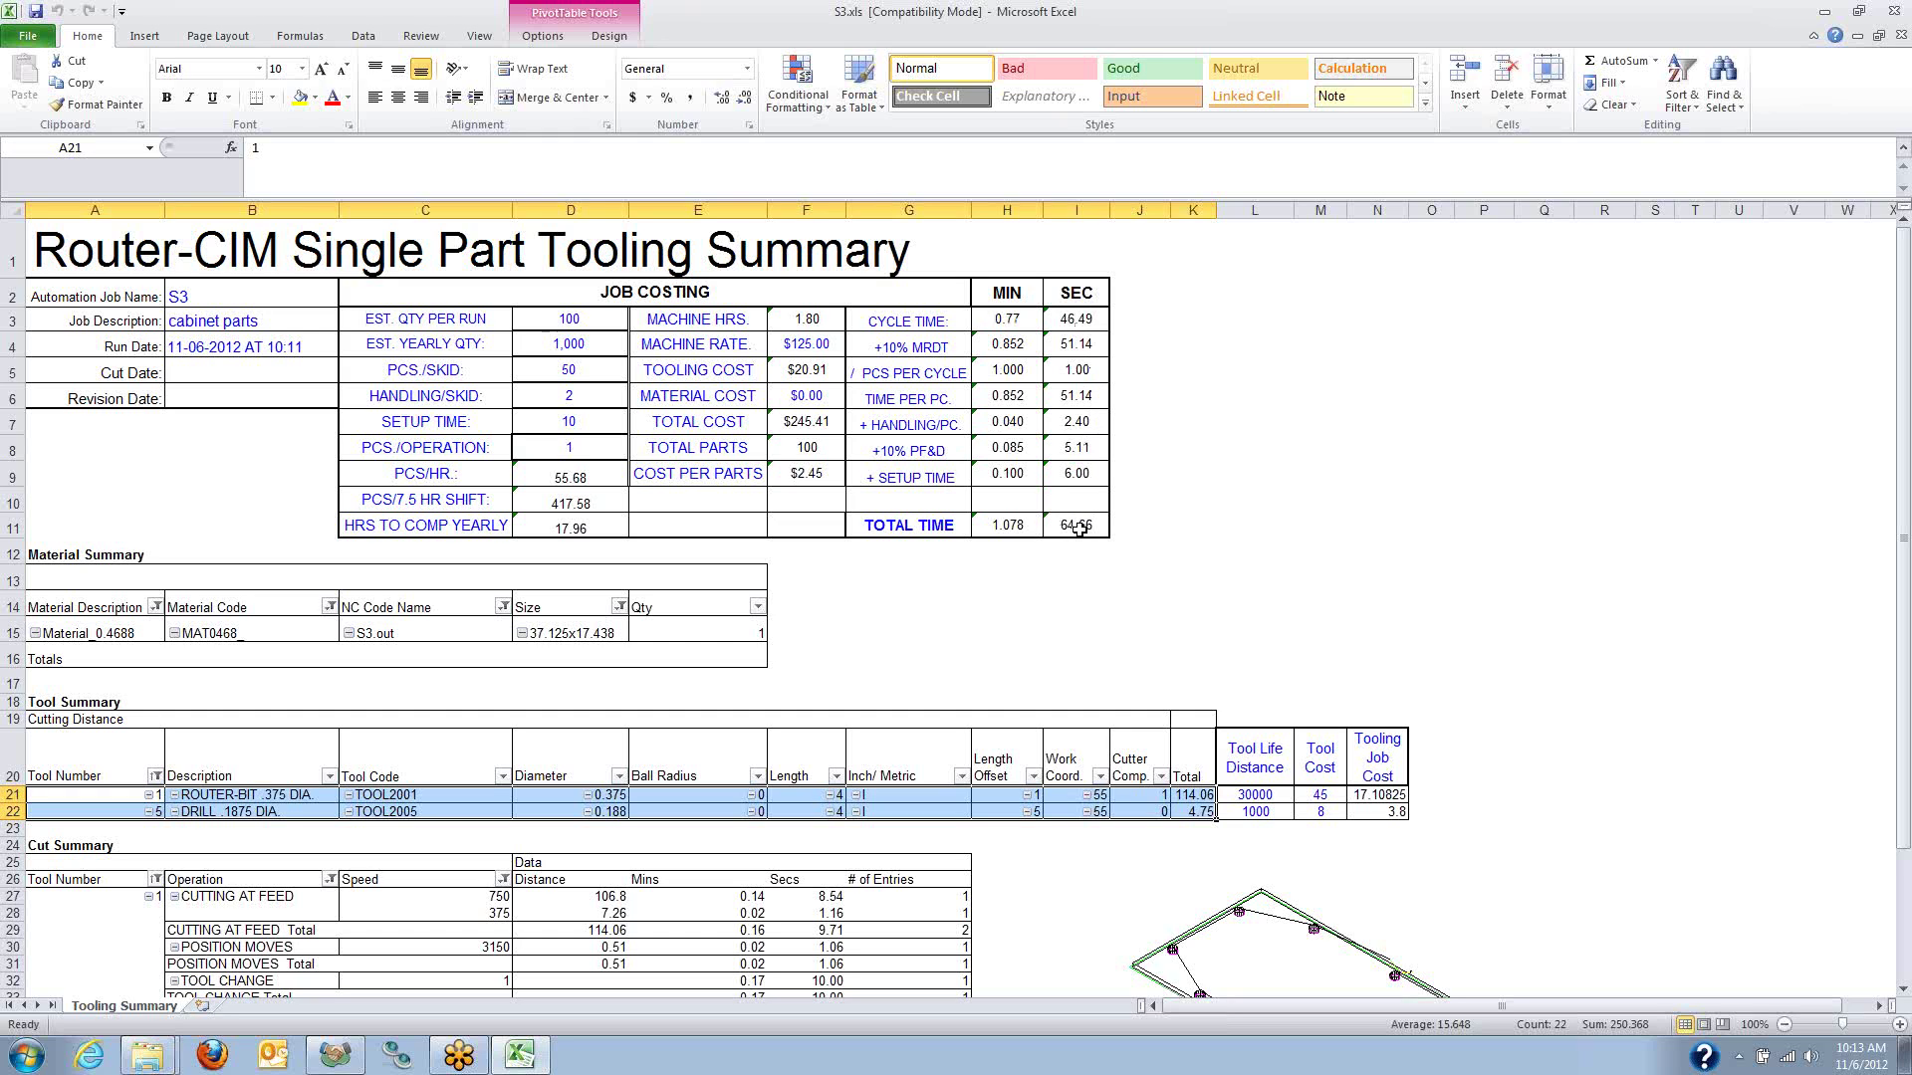
pyautogui.scroll(-2, 1078, 529)
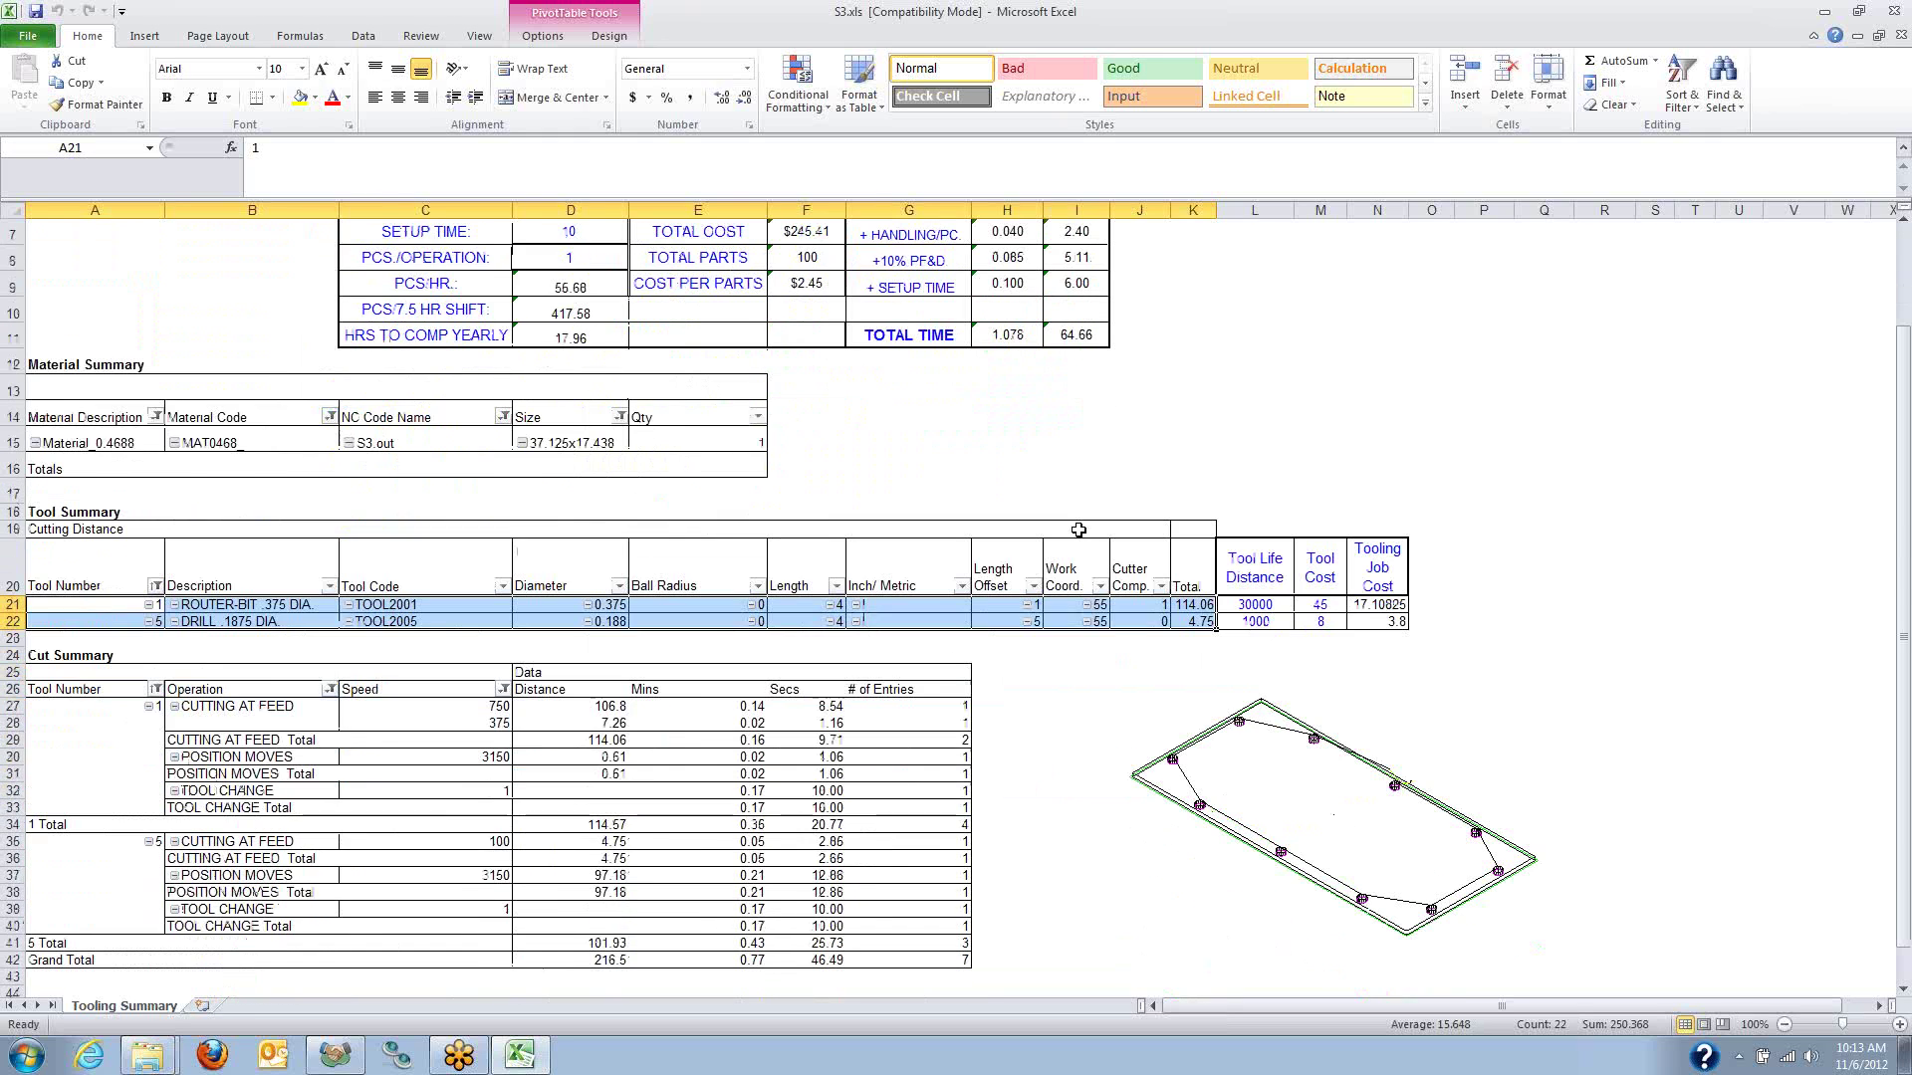
pyautogui.click(498, 706)
pyautogui.moveTo(498, 706); pyautogui.dragTo(558, 707)
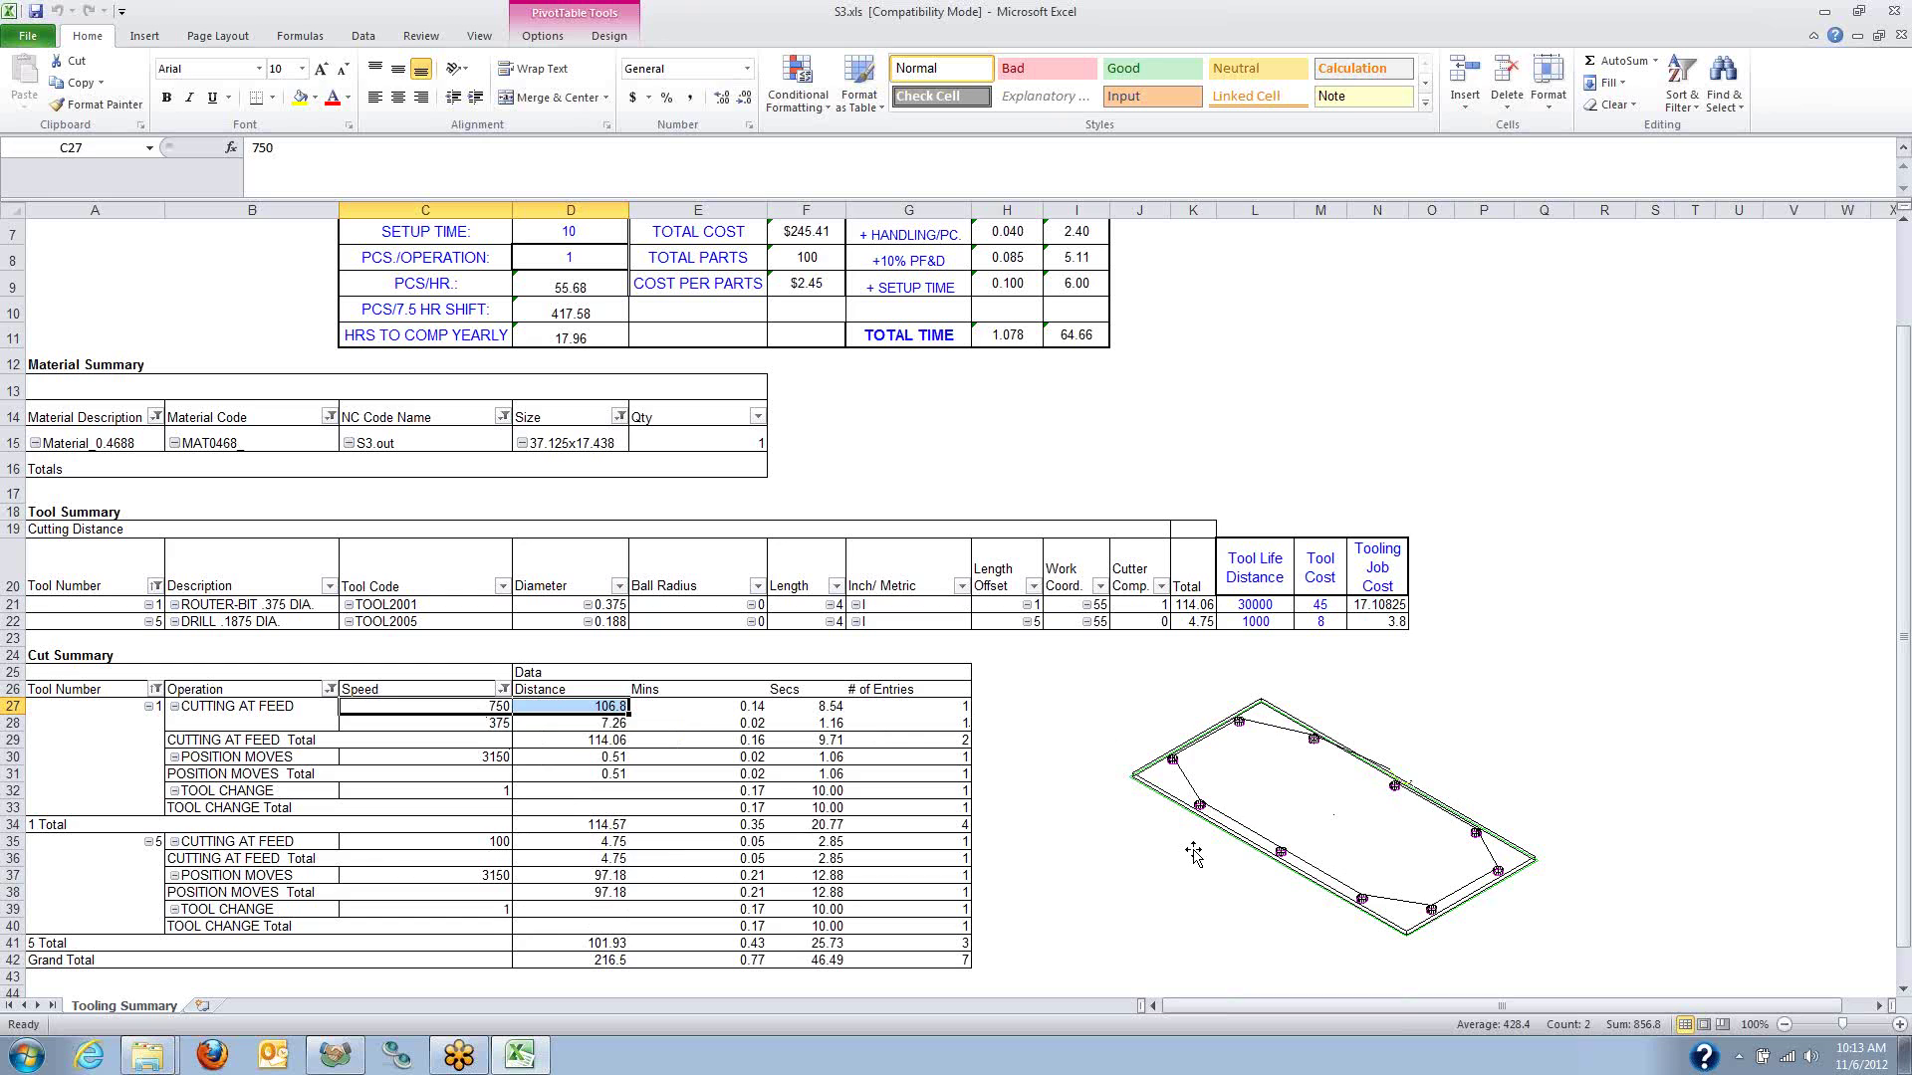
pyautogui.scroll(2, 1087, 792)
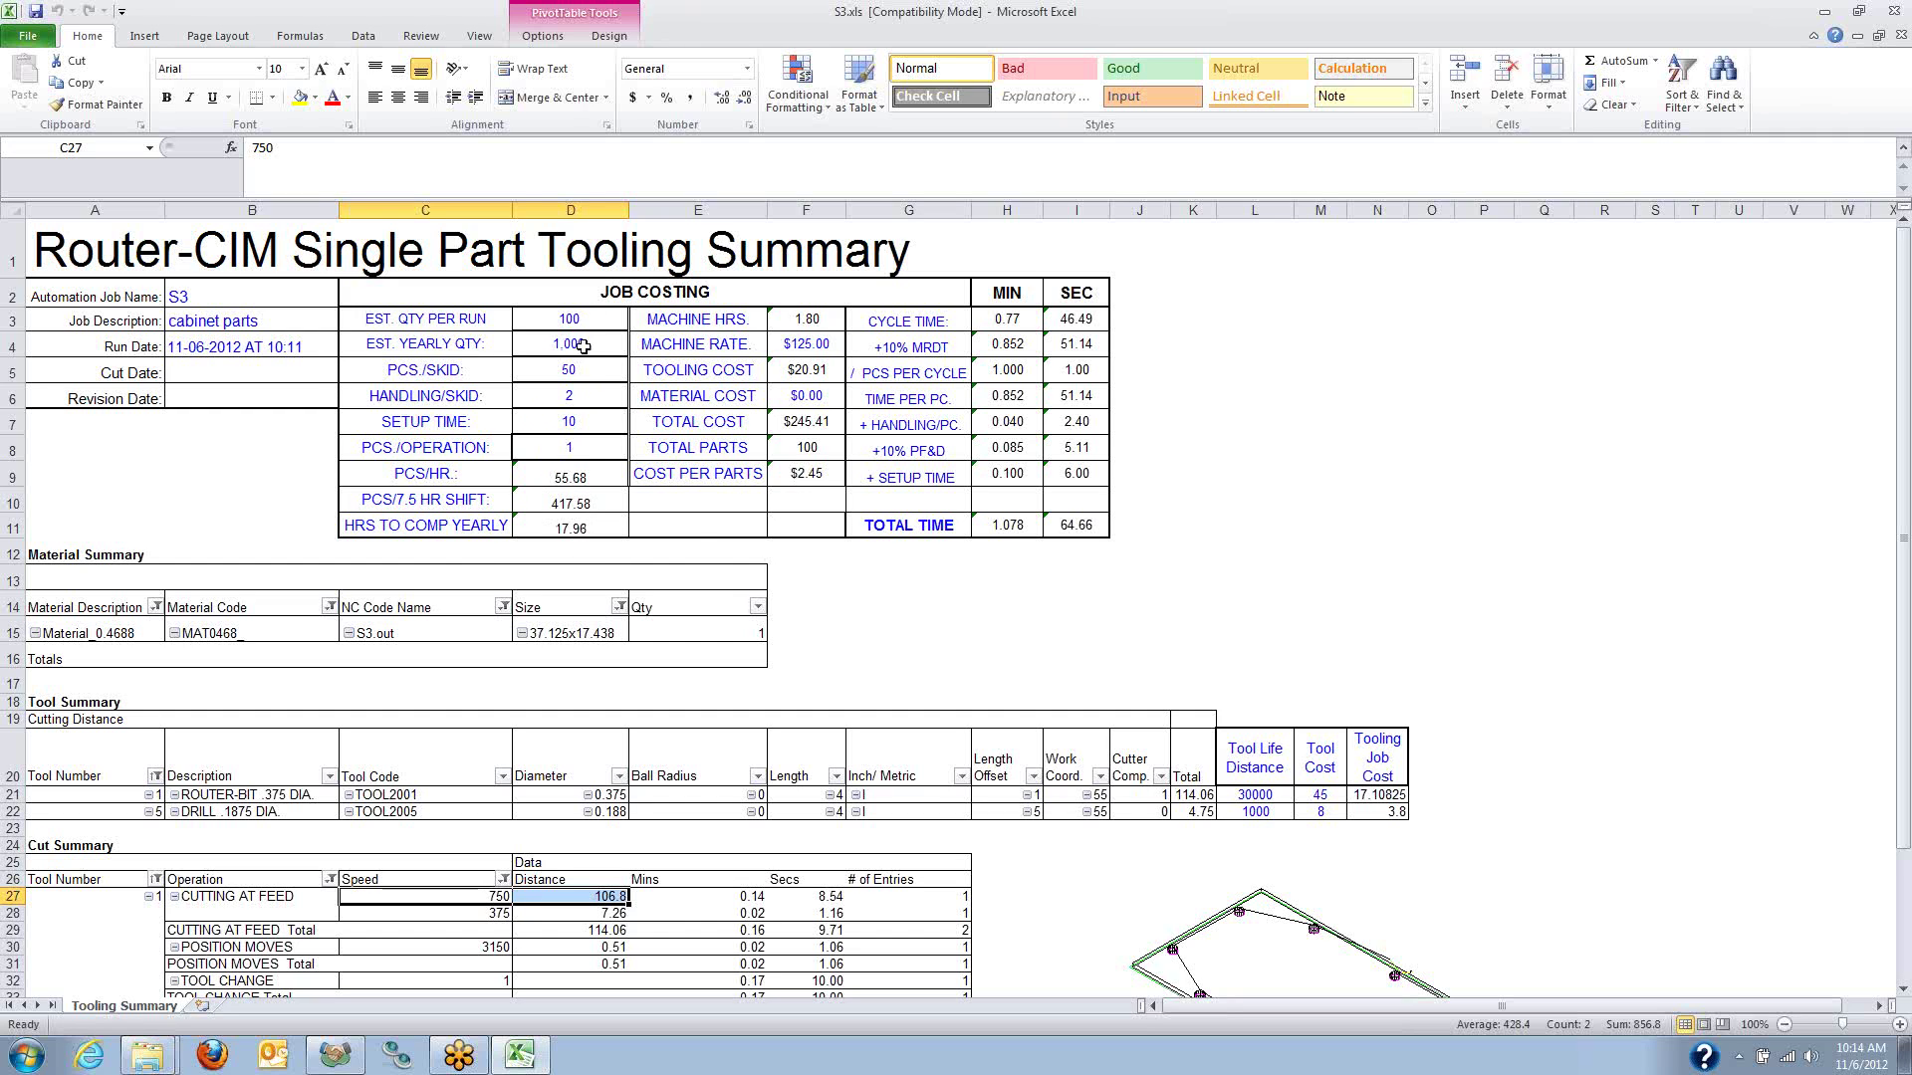
# Review the Cut Summary totals and the toolpath picture in S3.xls, and close the workbook.
pyautogui.scroll(-3, 653, 479)
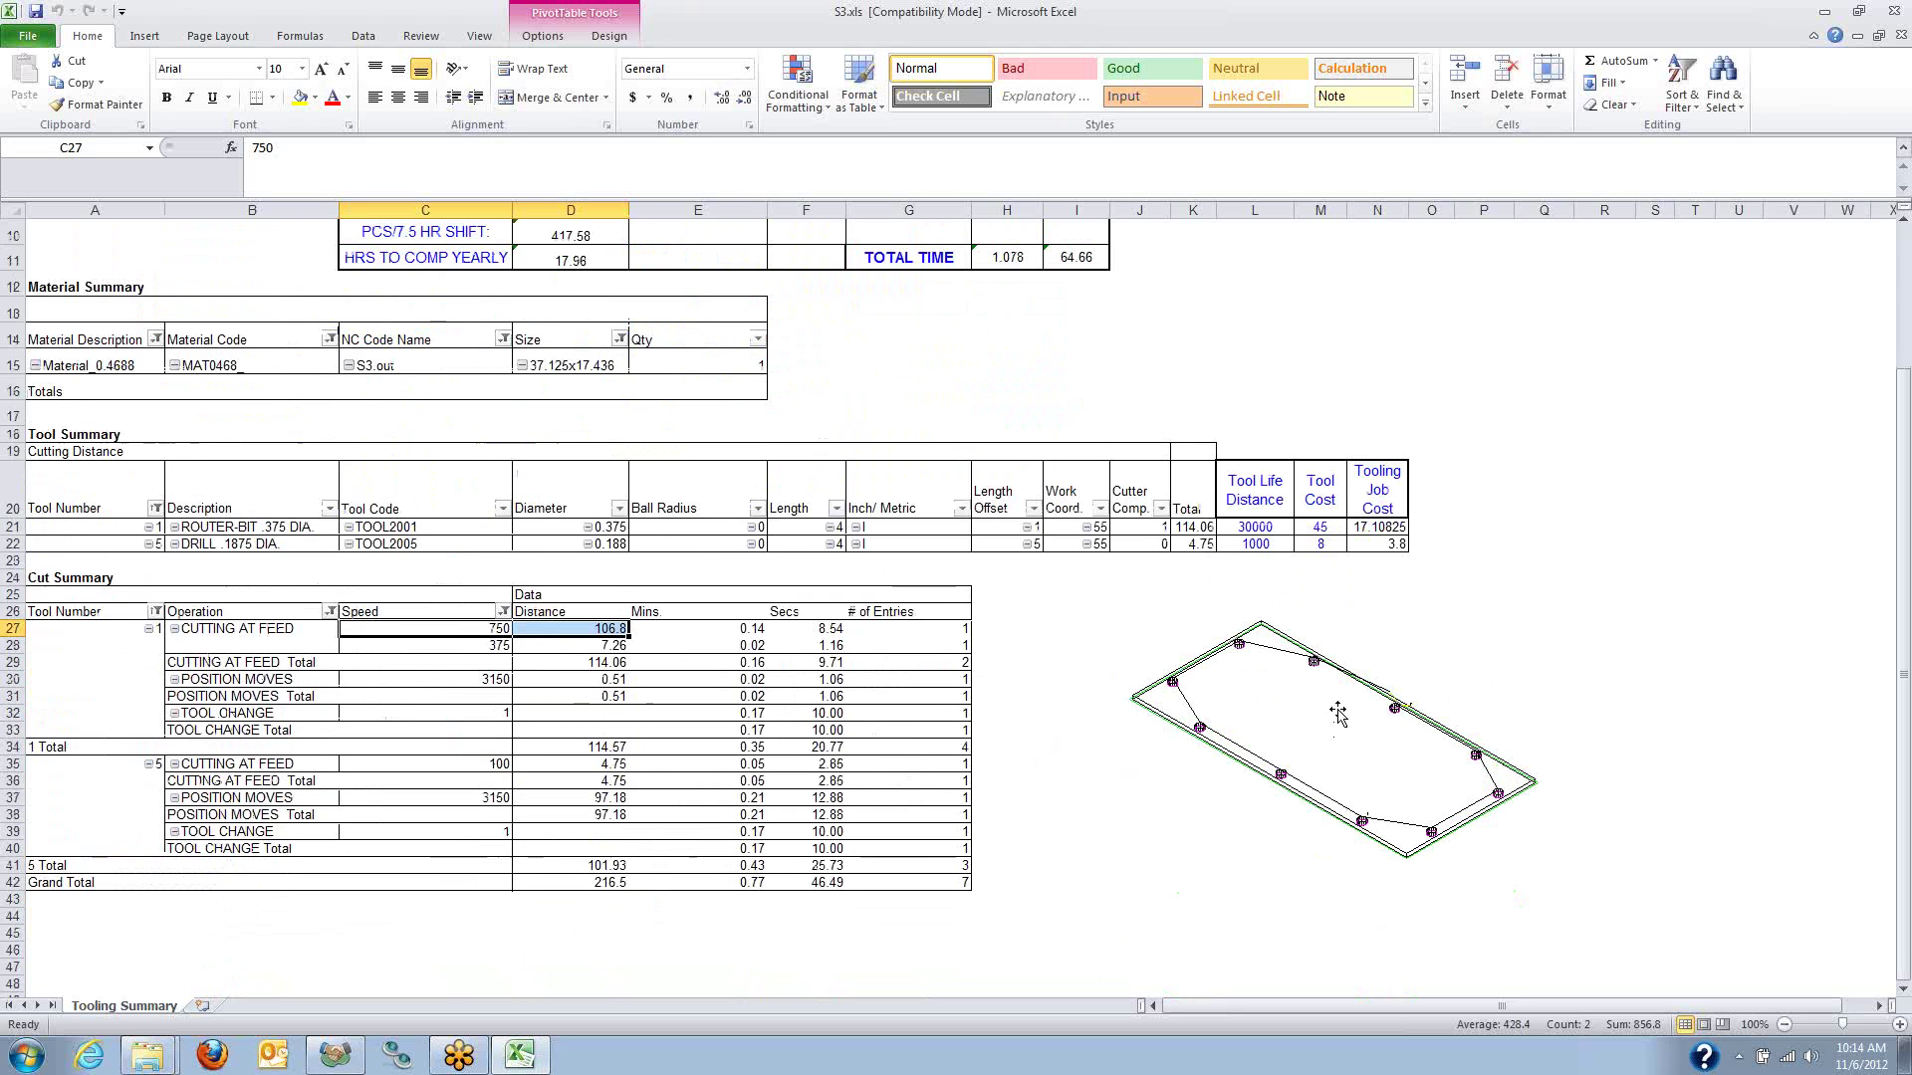
pyautogui.click(1895, 14)
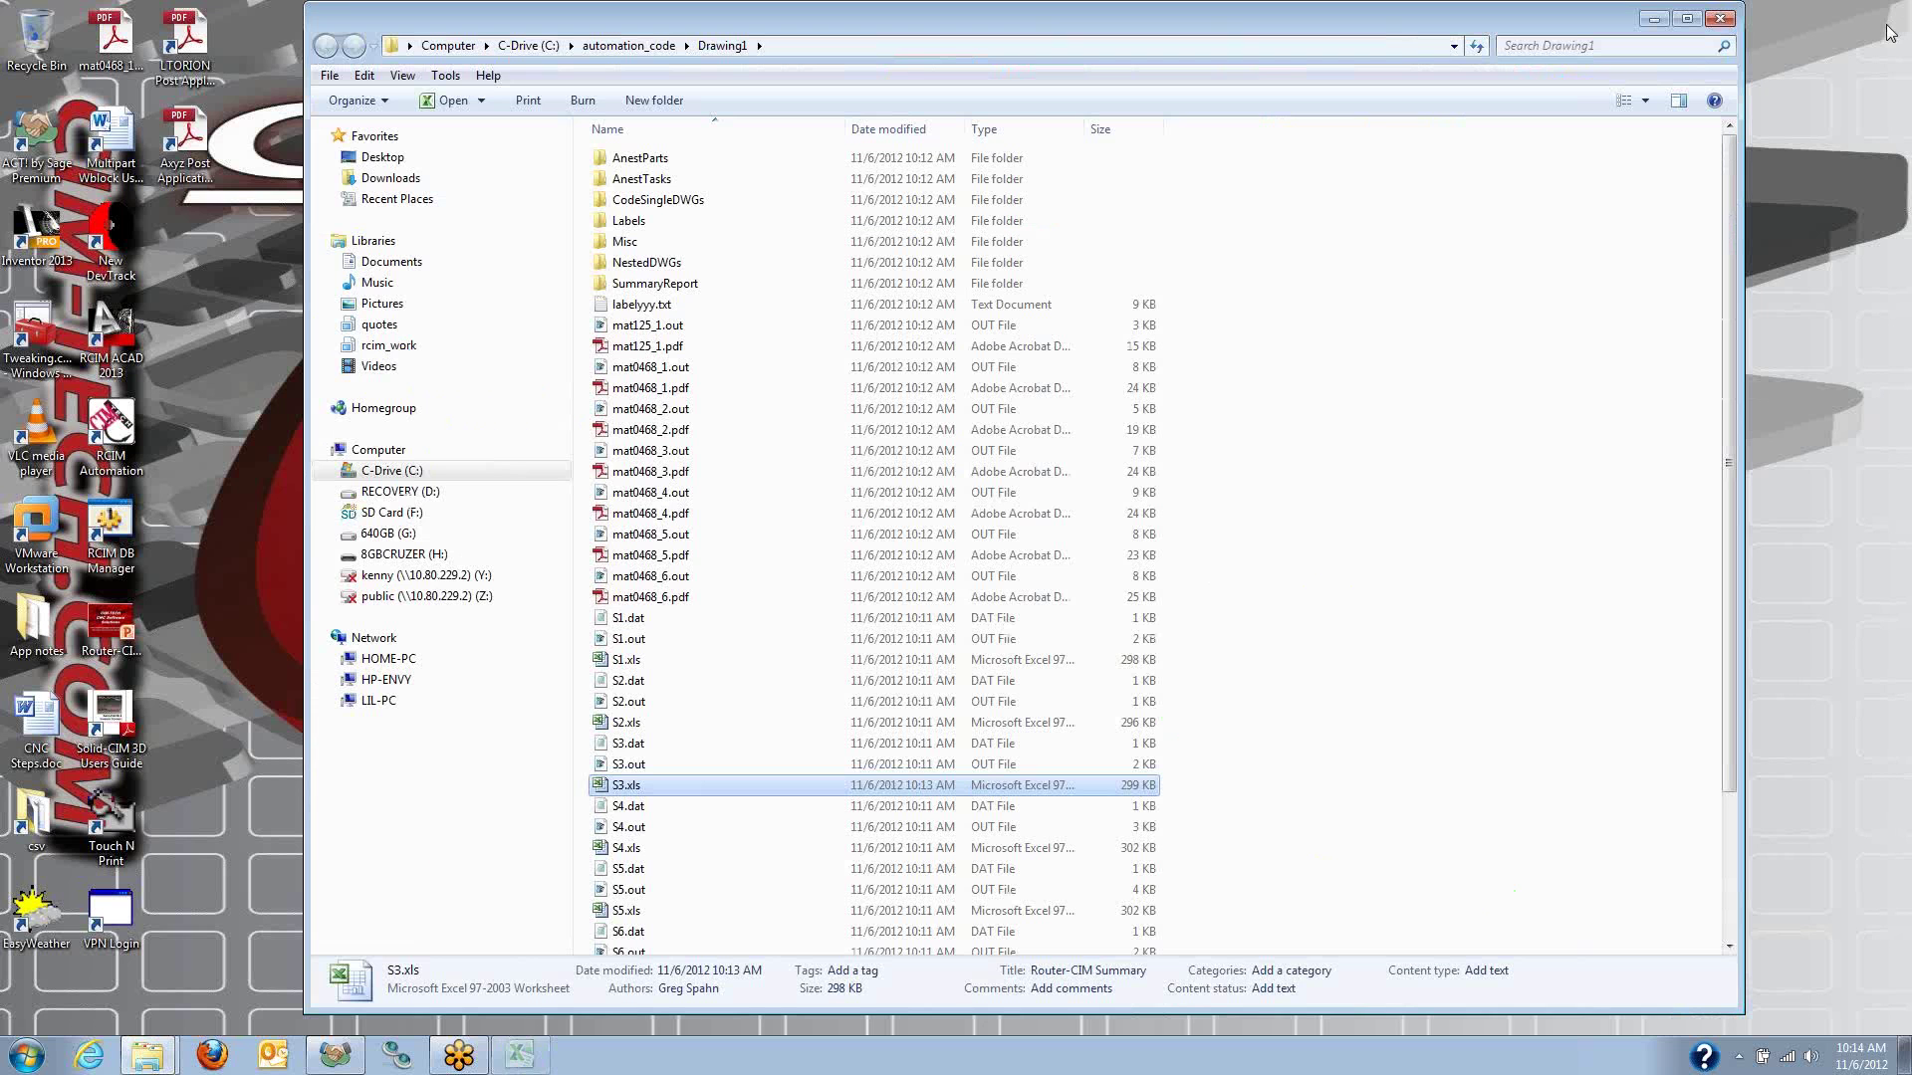
# Open S3.out in MetaCut Utilities, view its backplotted toolpath and the verification options, and close it.
pyautogui.doubleClick(621, 765)
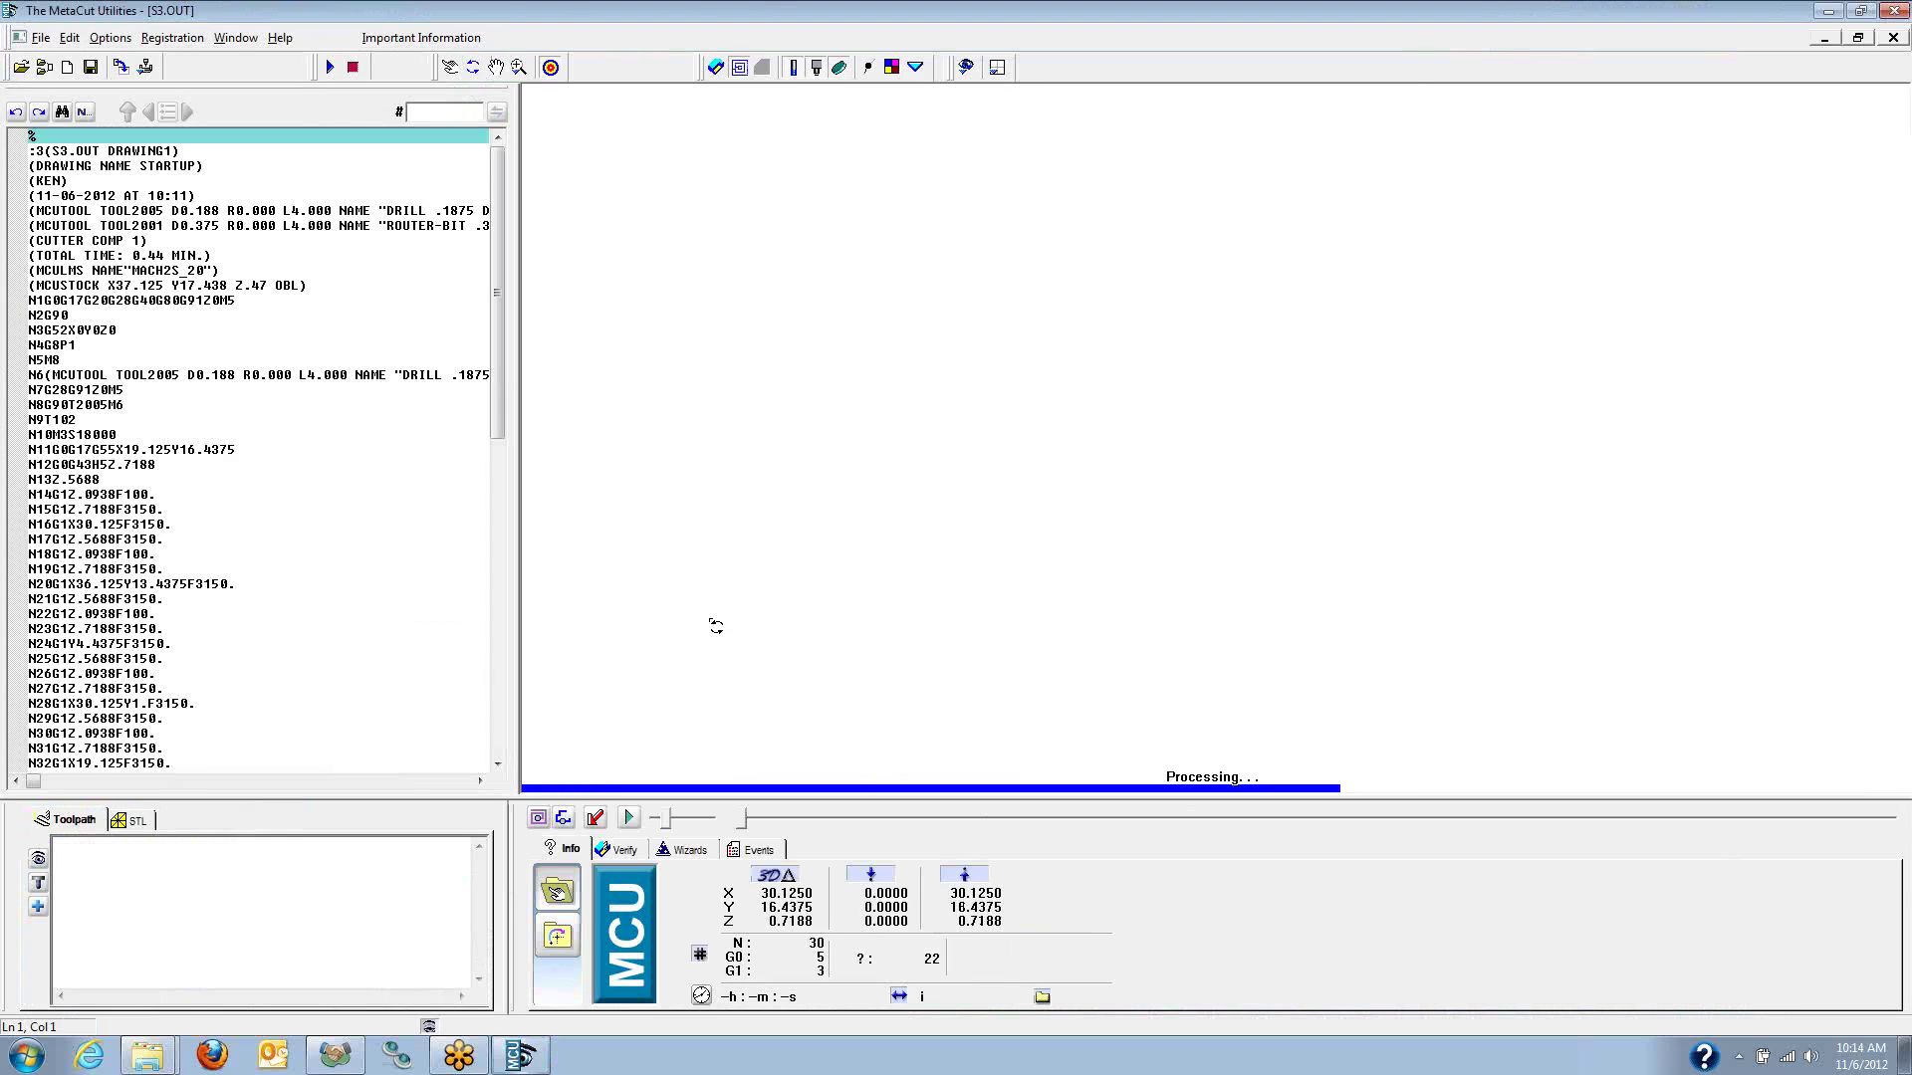
pyautogui.click(617, 849)
pyautogui.click(629, 817)
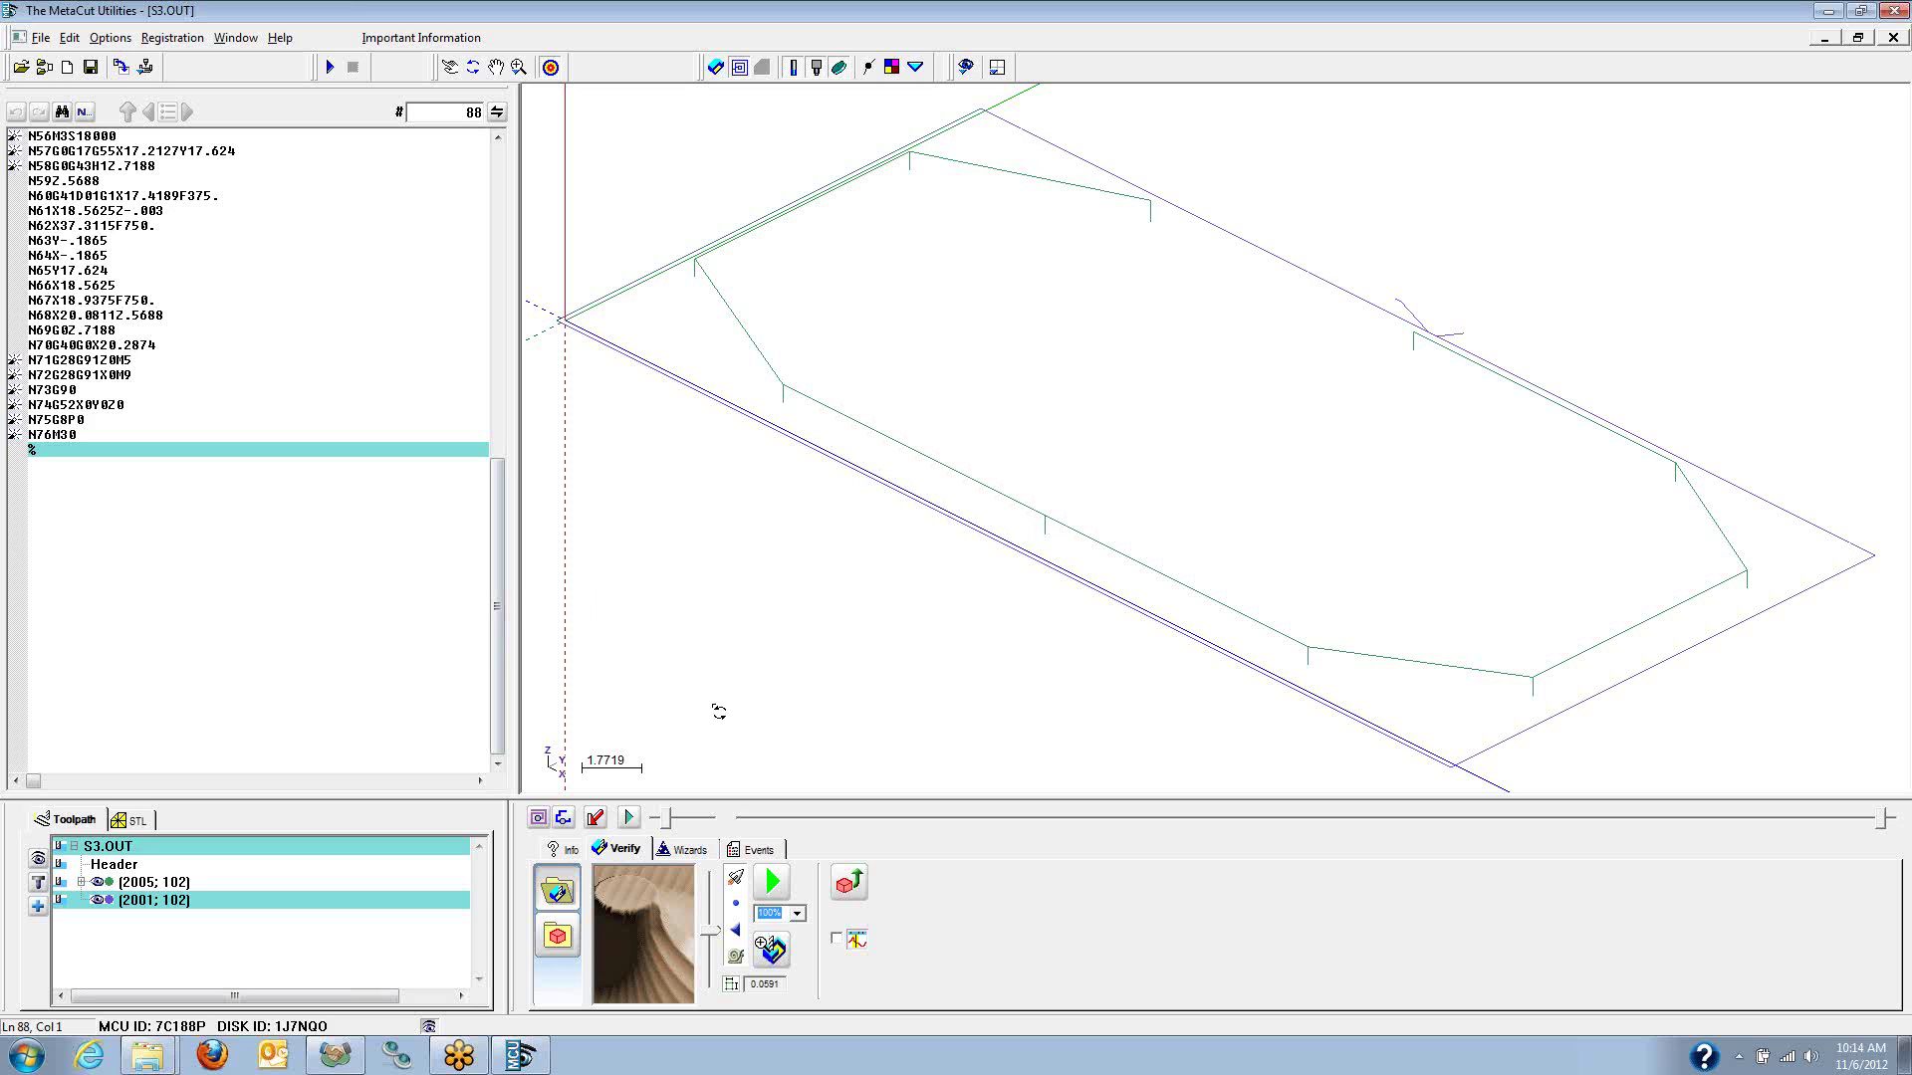
pyautogui.click(1897, 10)
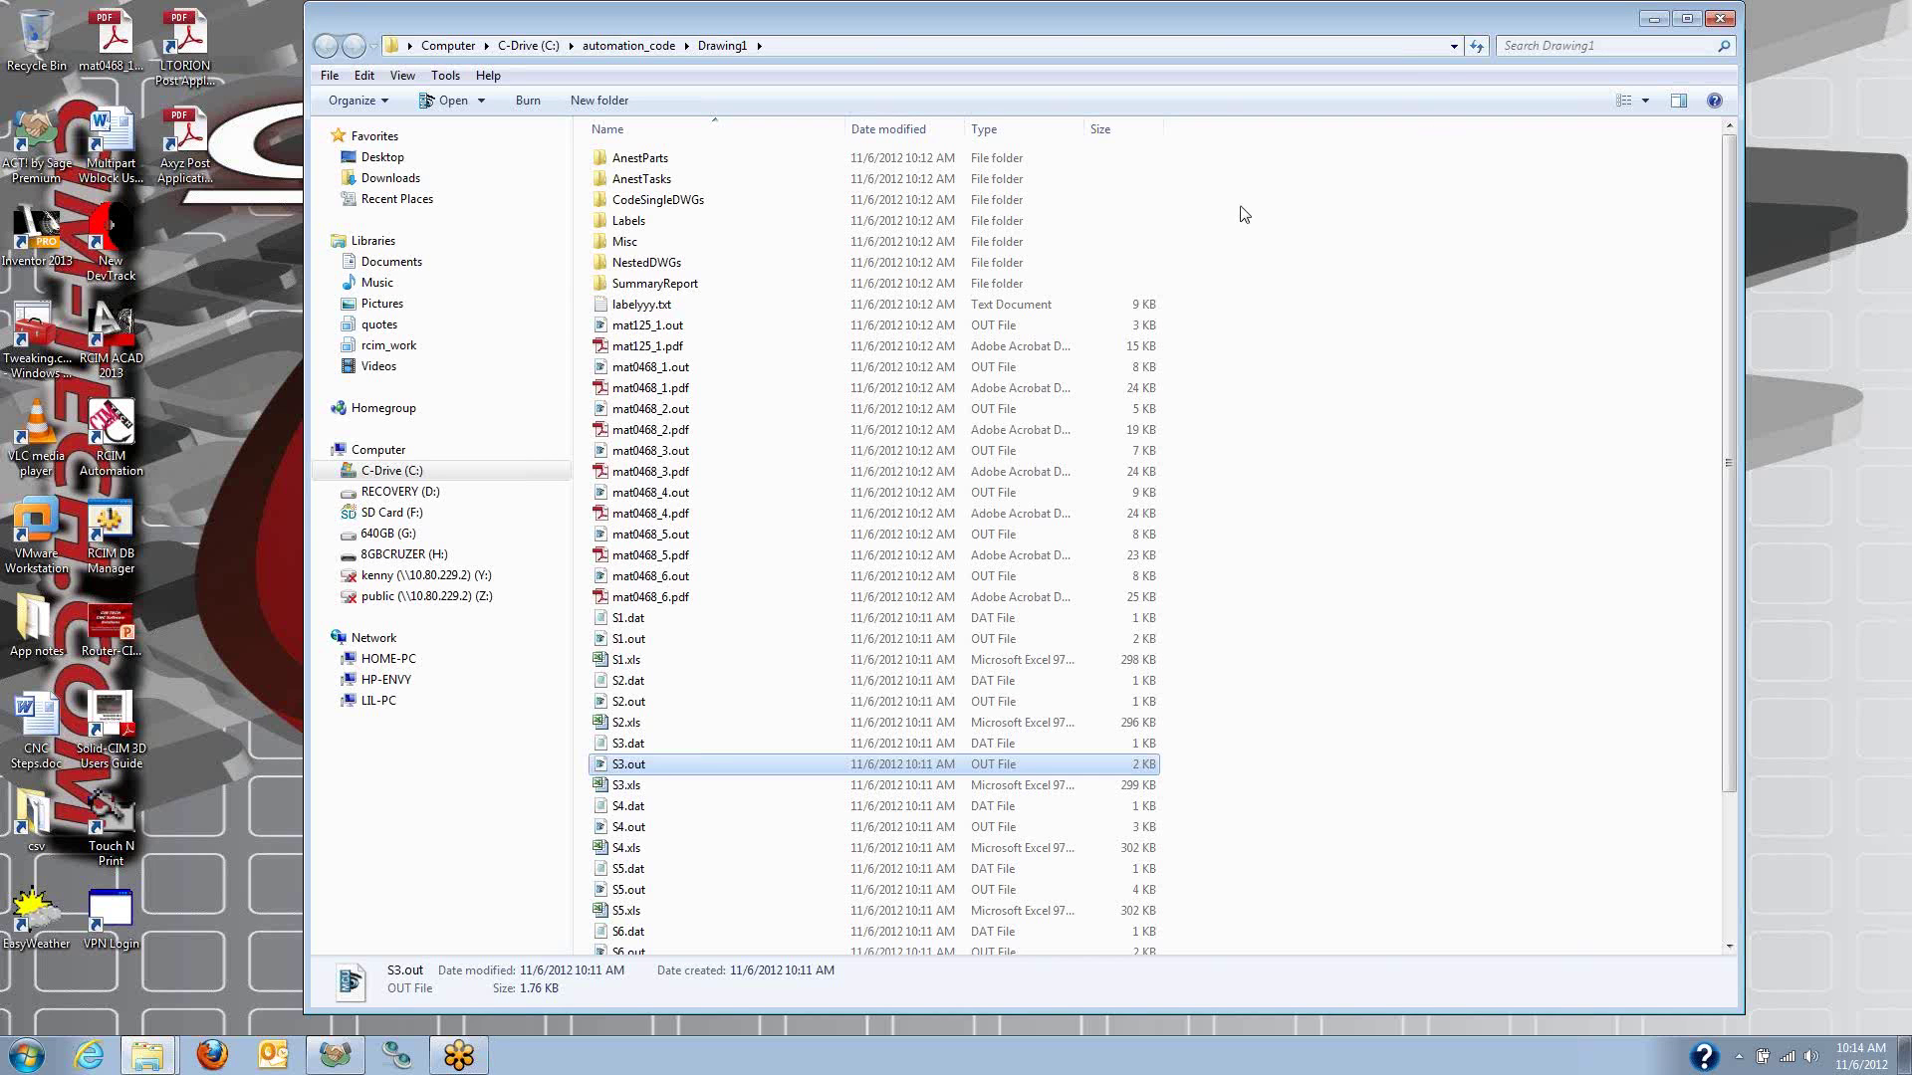
# Open S5.dwg from the CodeSingleDWGs folder in AutoCAD, view it in Conceptual style and return it to 2D Wireframe.
pyautogui.doubleClick(642, 200)
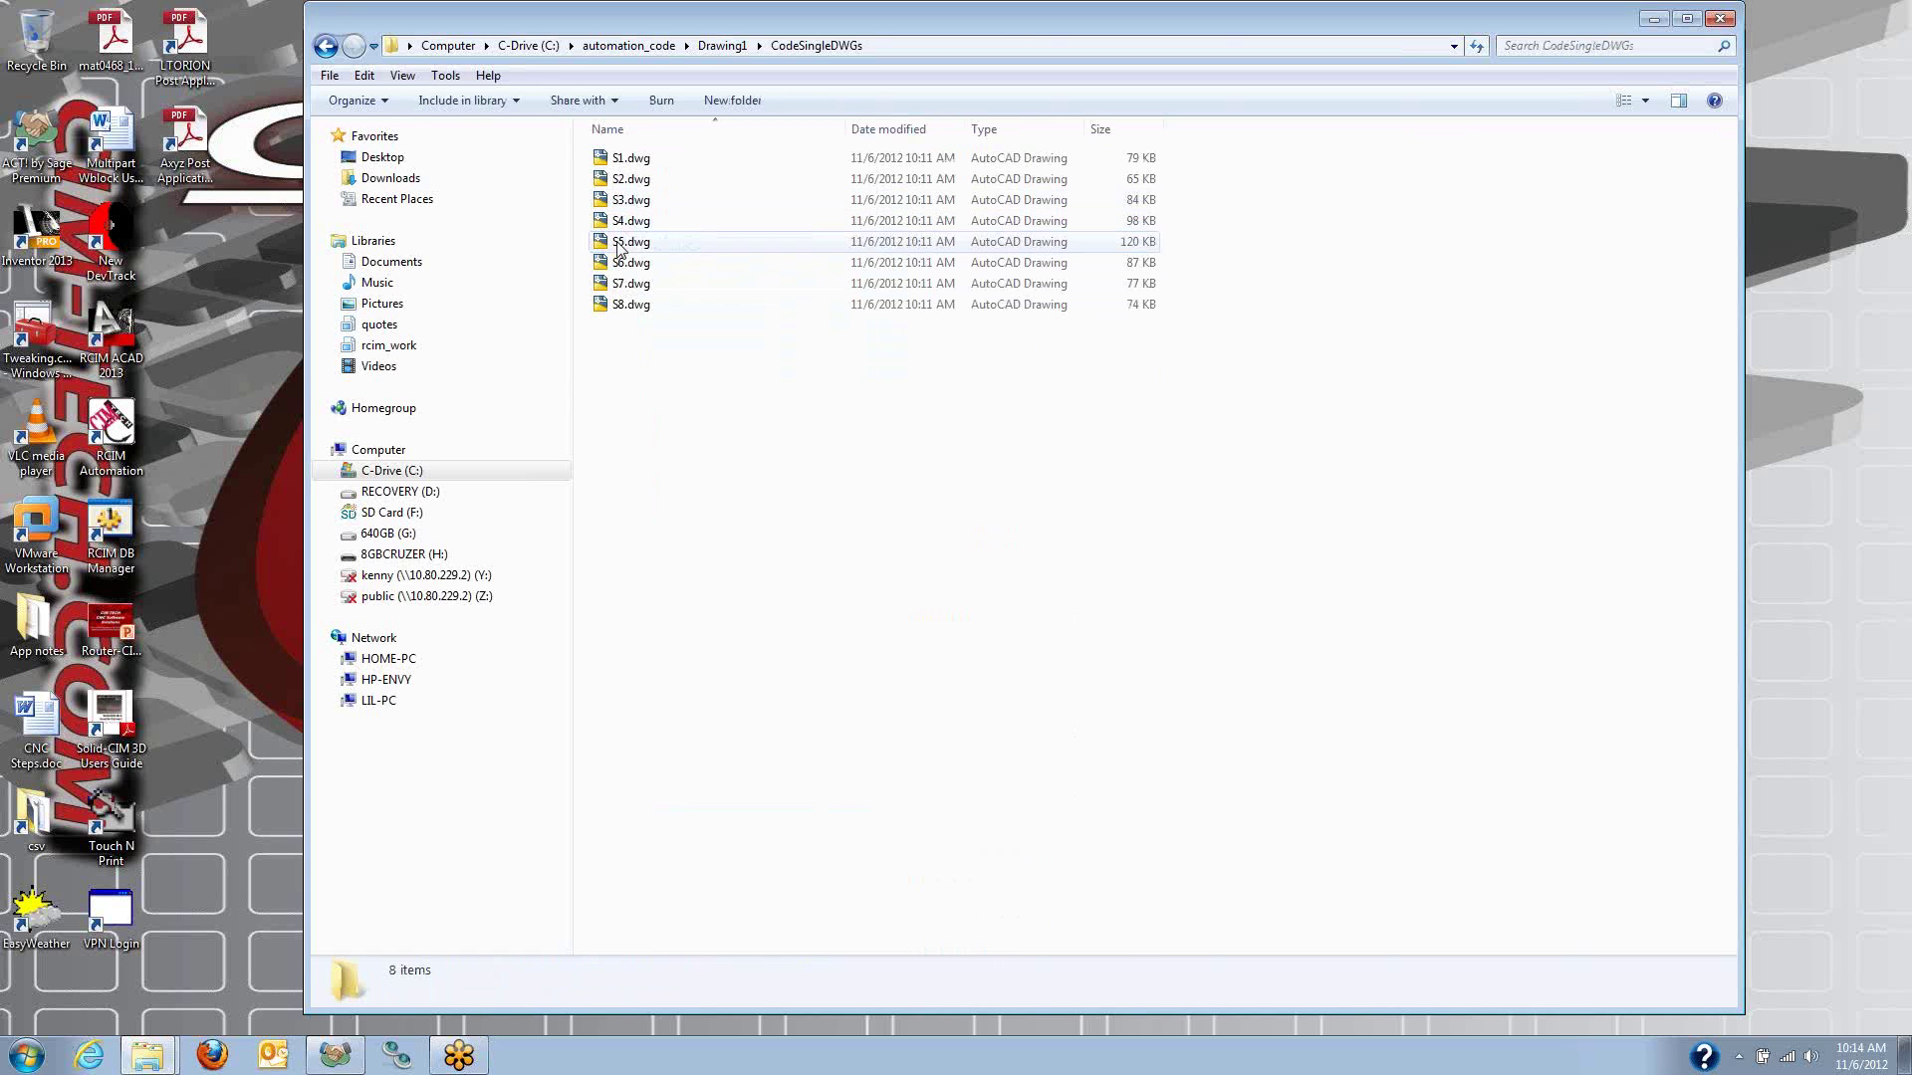
pyautogui.doubleClick(622, 243)
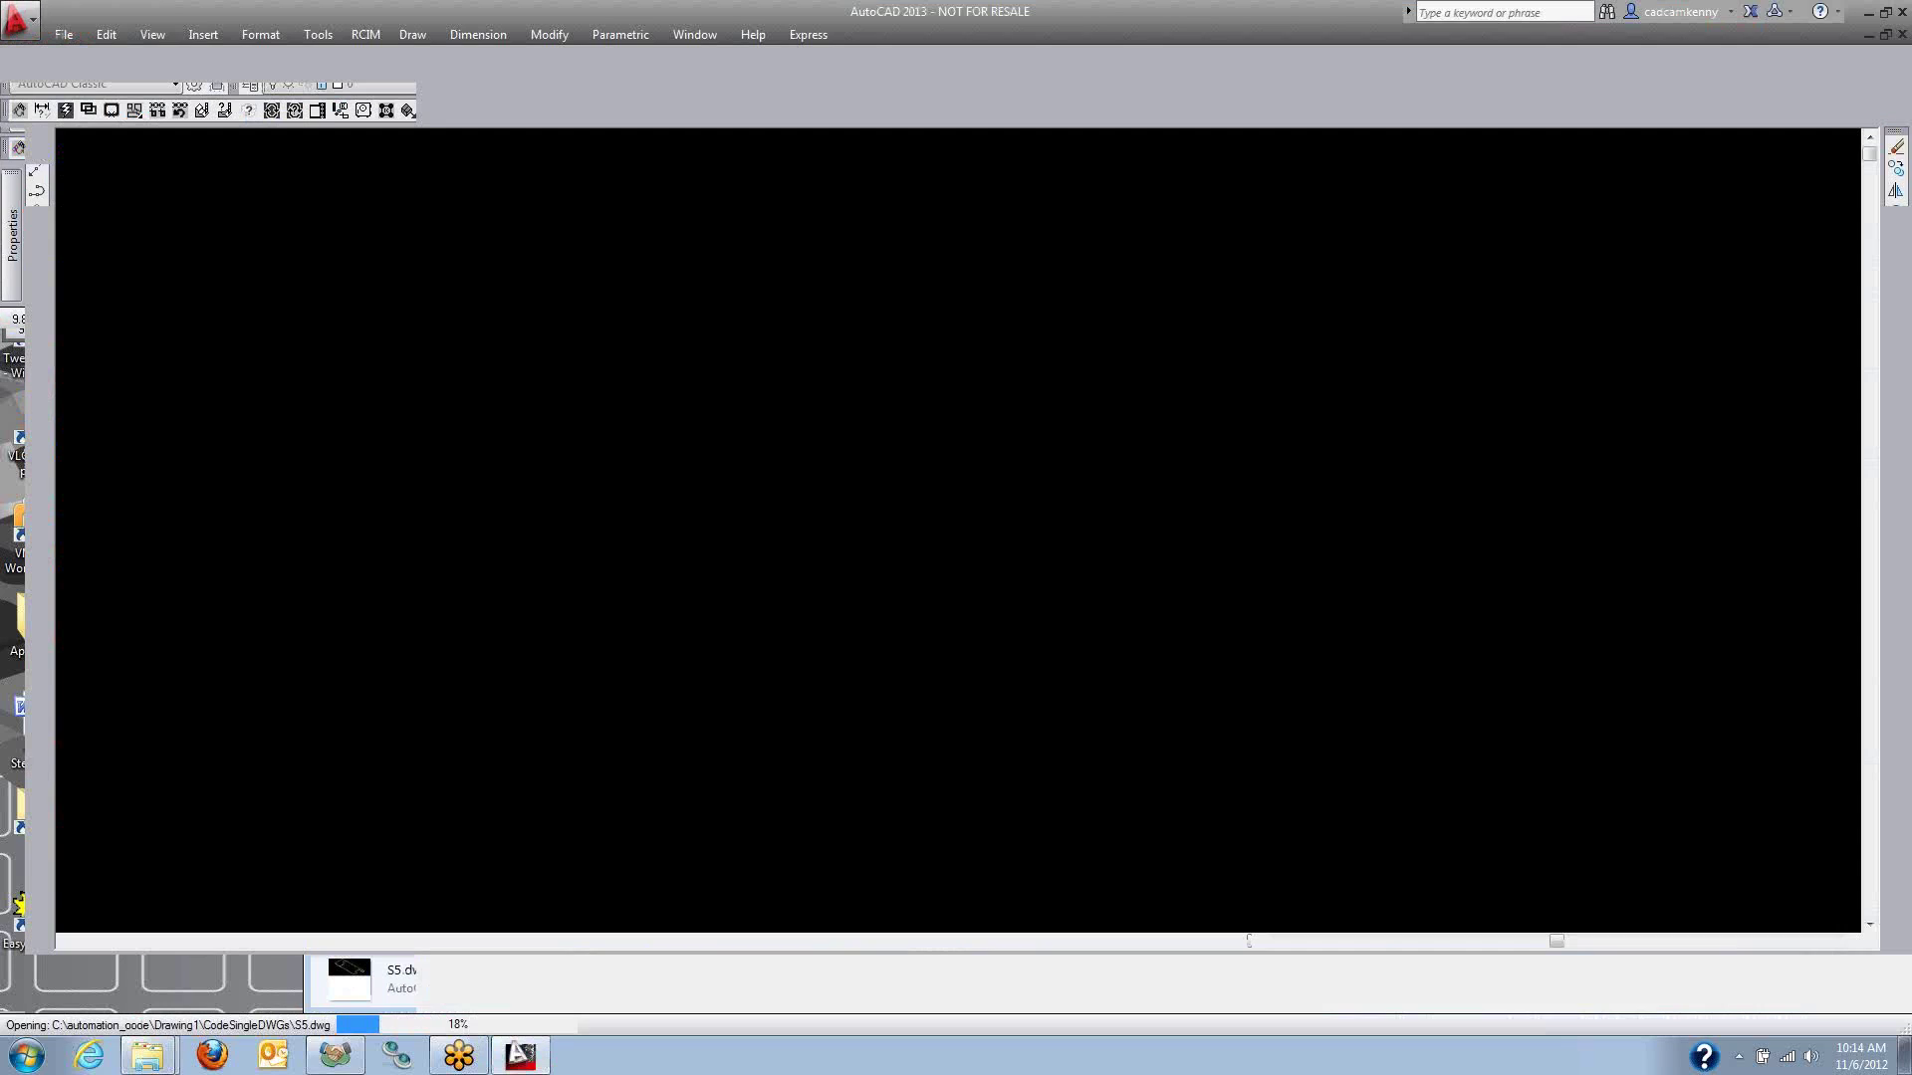
pyautogui.click(827, 86)
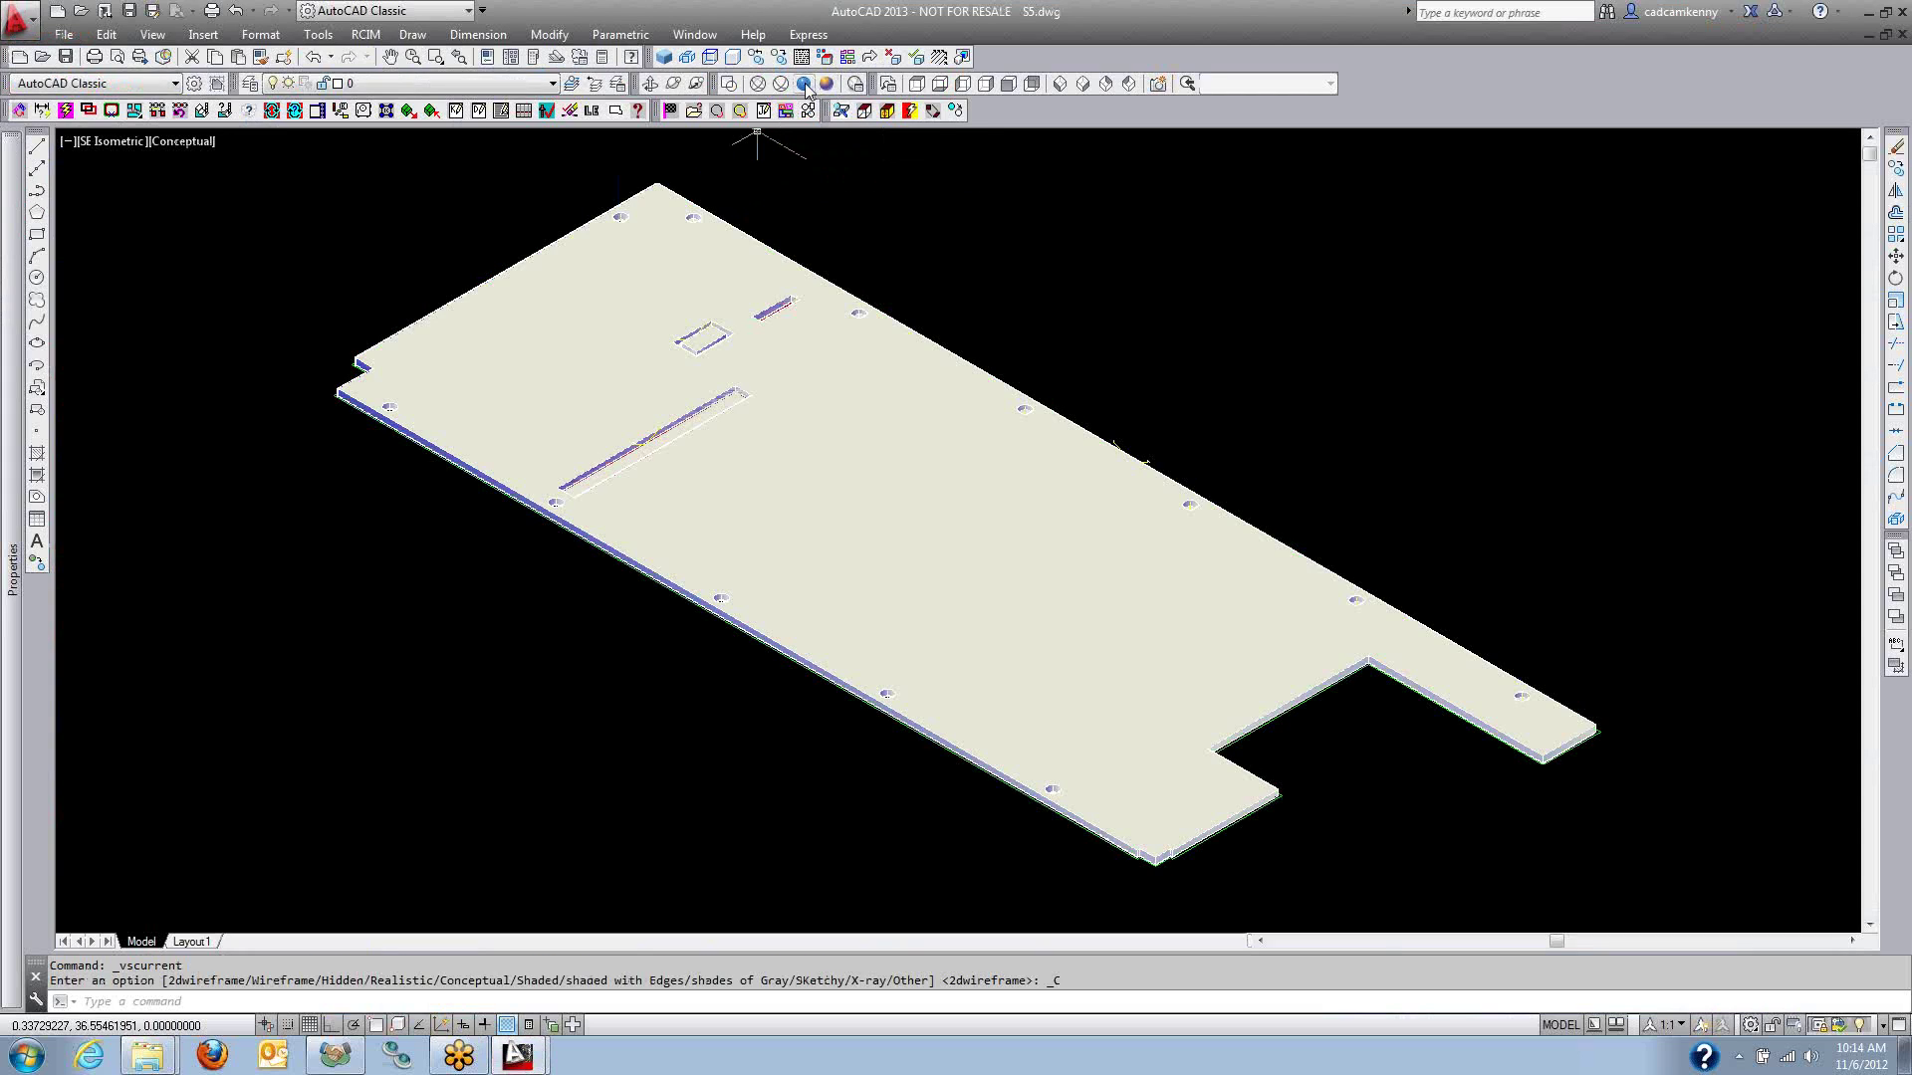
pyautogui.click(730, 85)
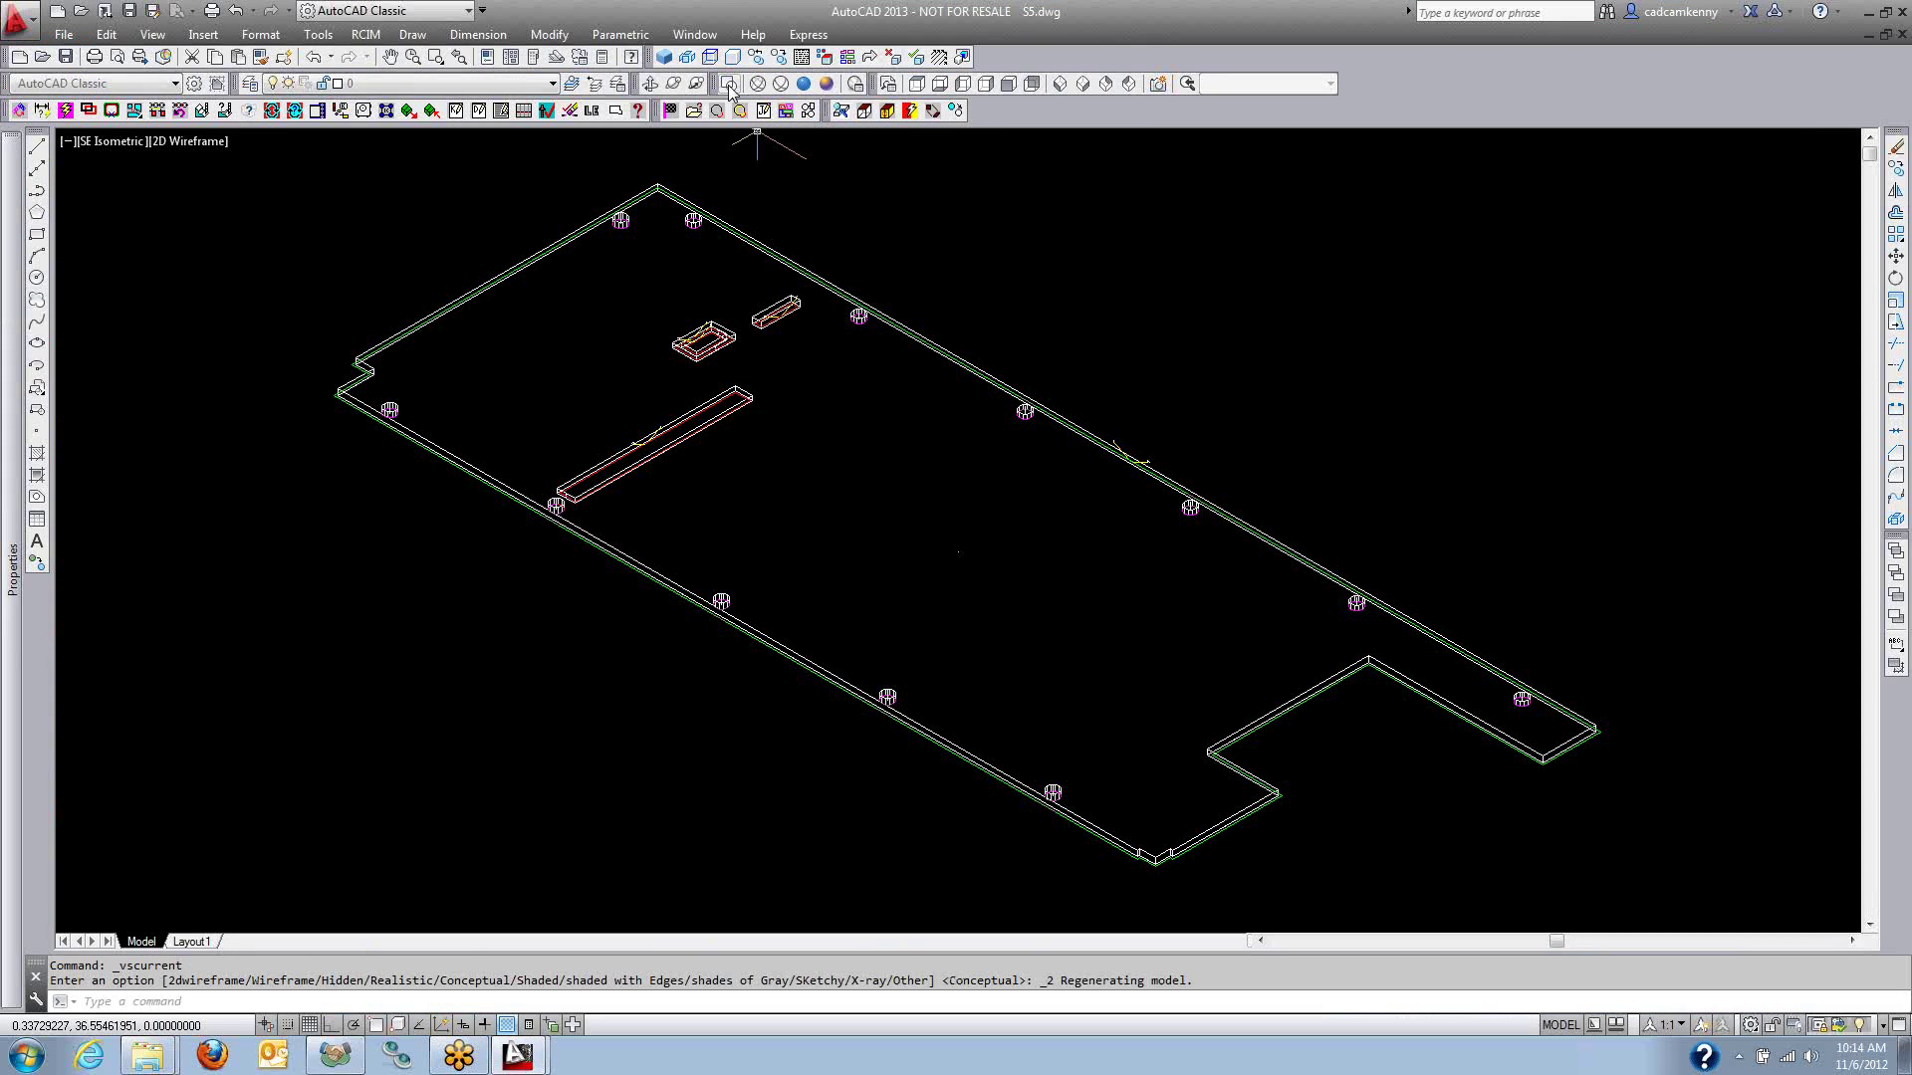
# Copy the drill hole beside the notched corner of the panel to six spots in the area between the notched end and the pockets.
pyautogui.write('cp')
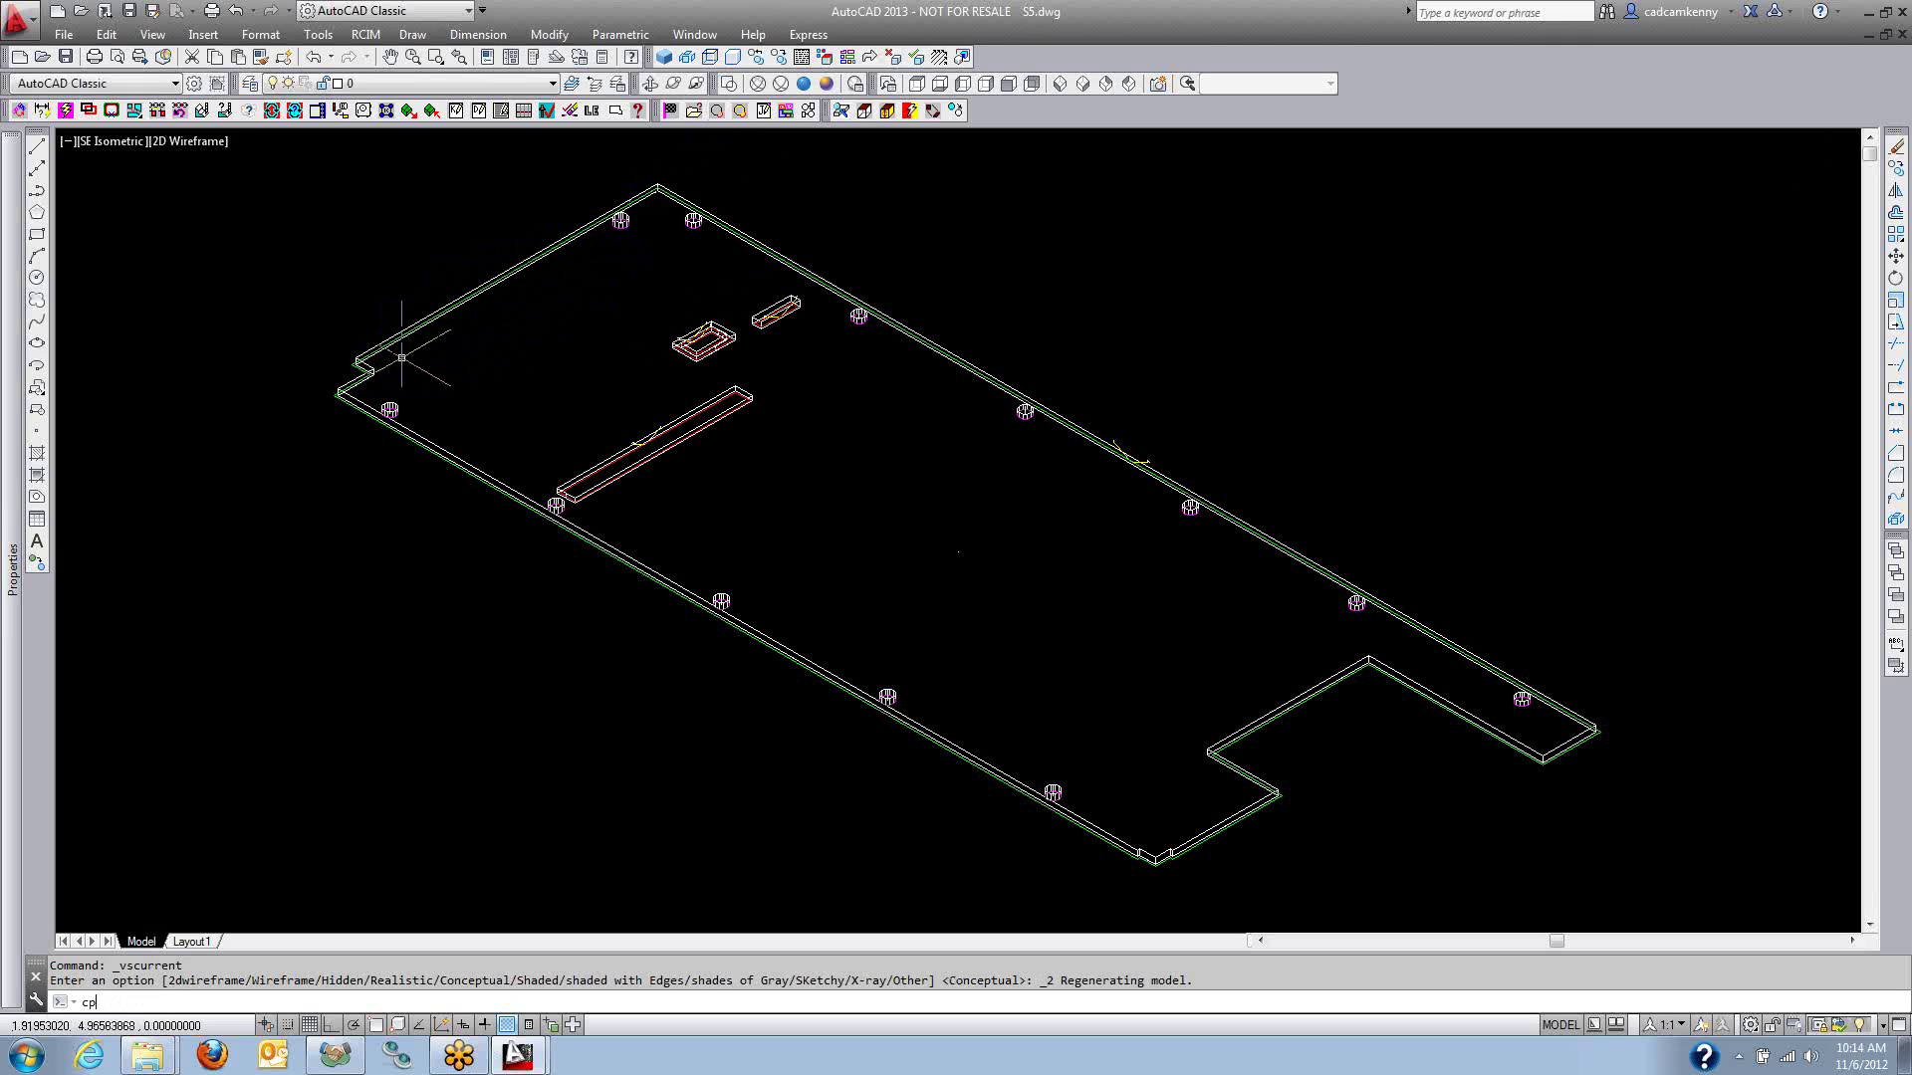
pyautogui.press('Return')
pyautogui.click(375, 312)
pyautogui.click(396, 393)
pyautogui.press('Return')
pyautogui.click(411, 386)
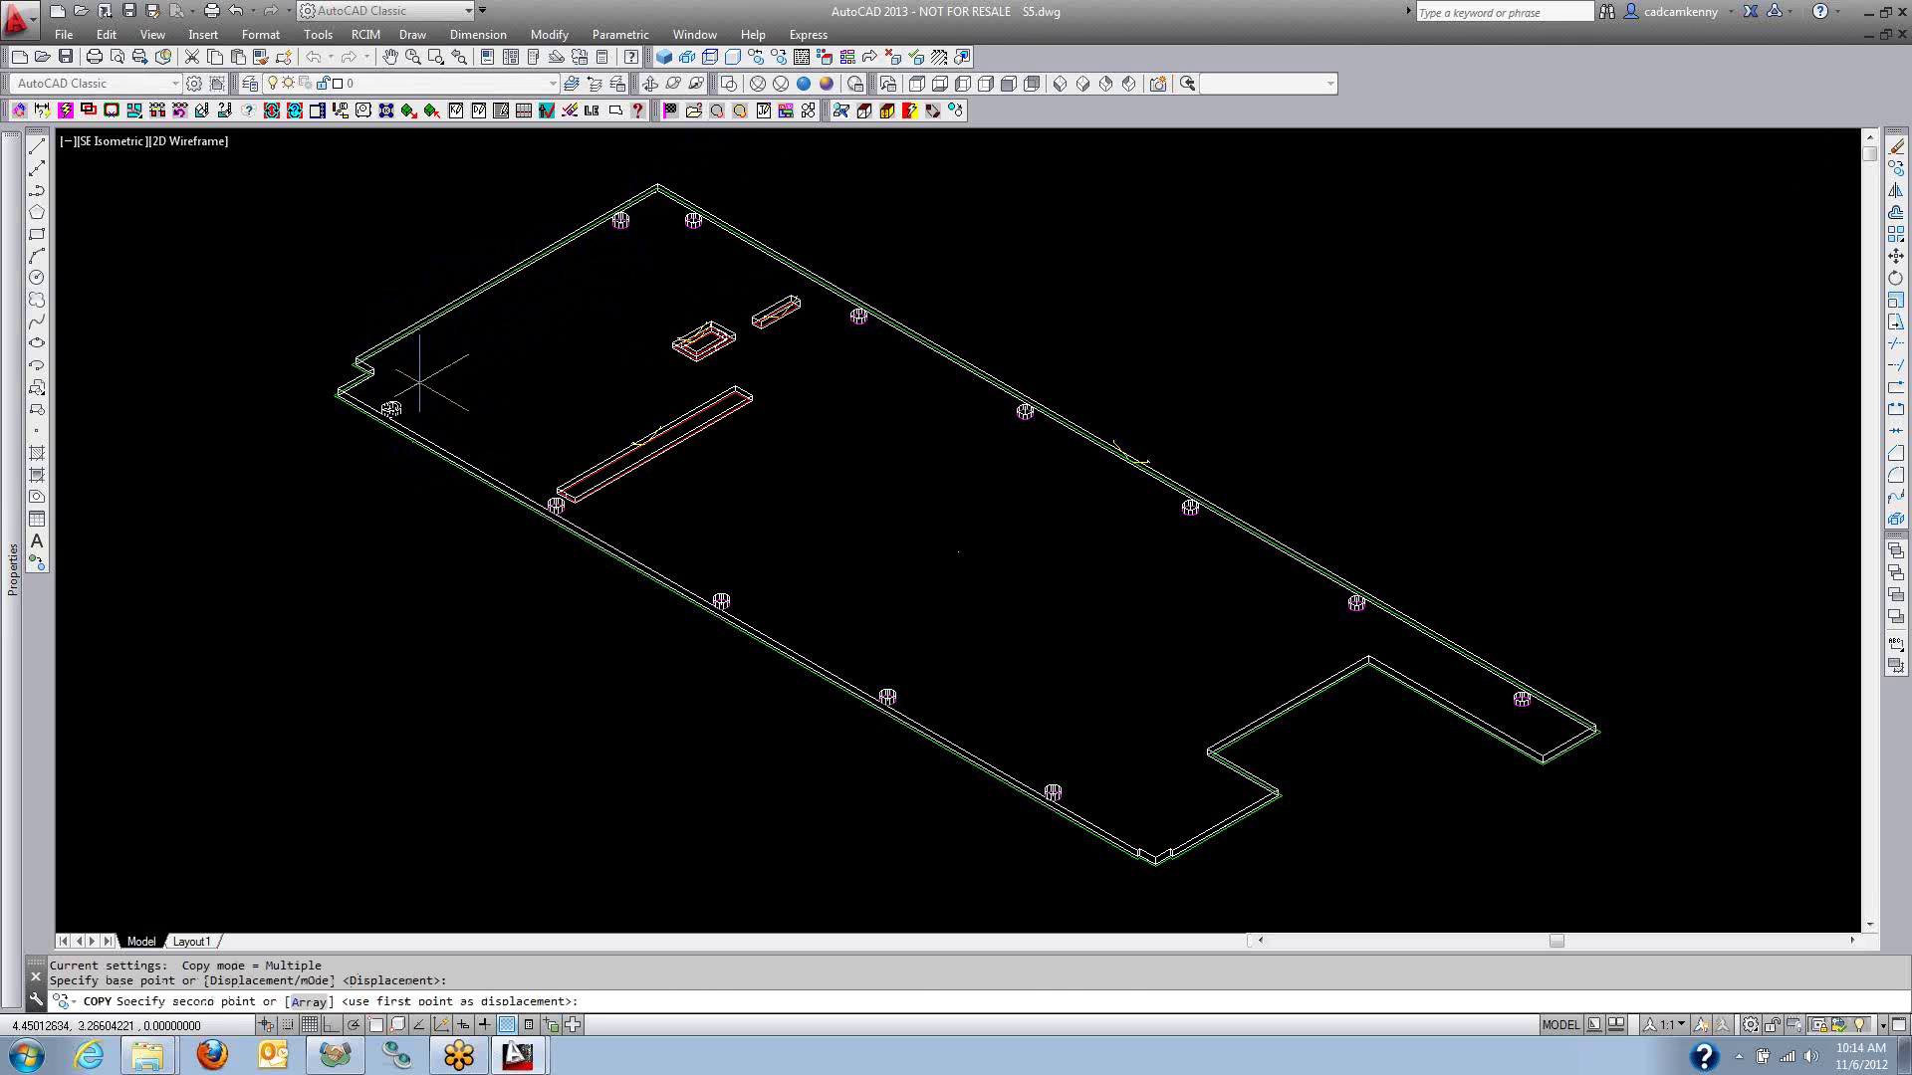
pyautogui.click(469, 336)
pyautogui.click(524, 308)
pyautogui.click(571, 272)
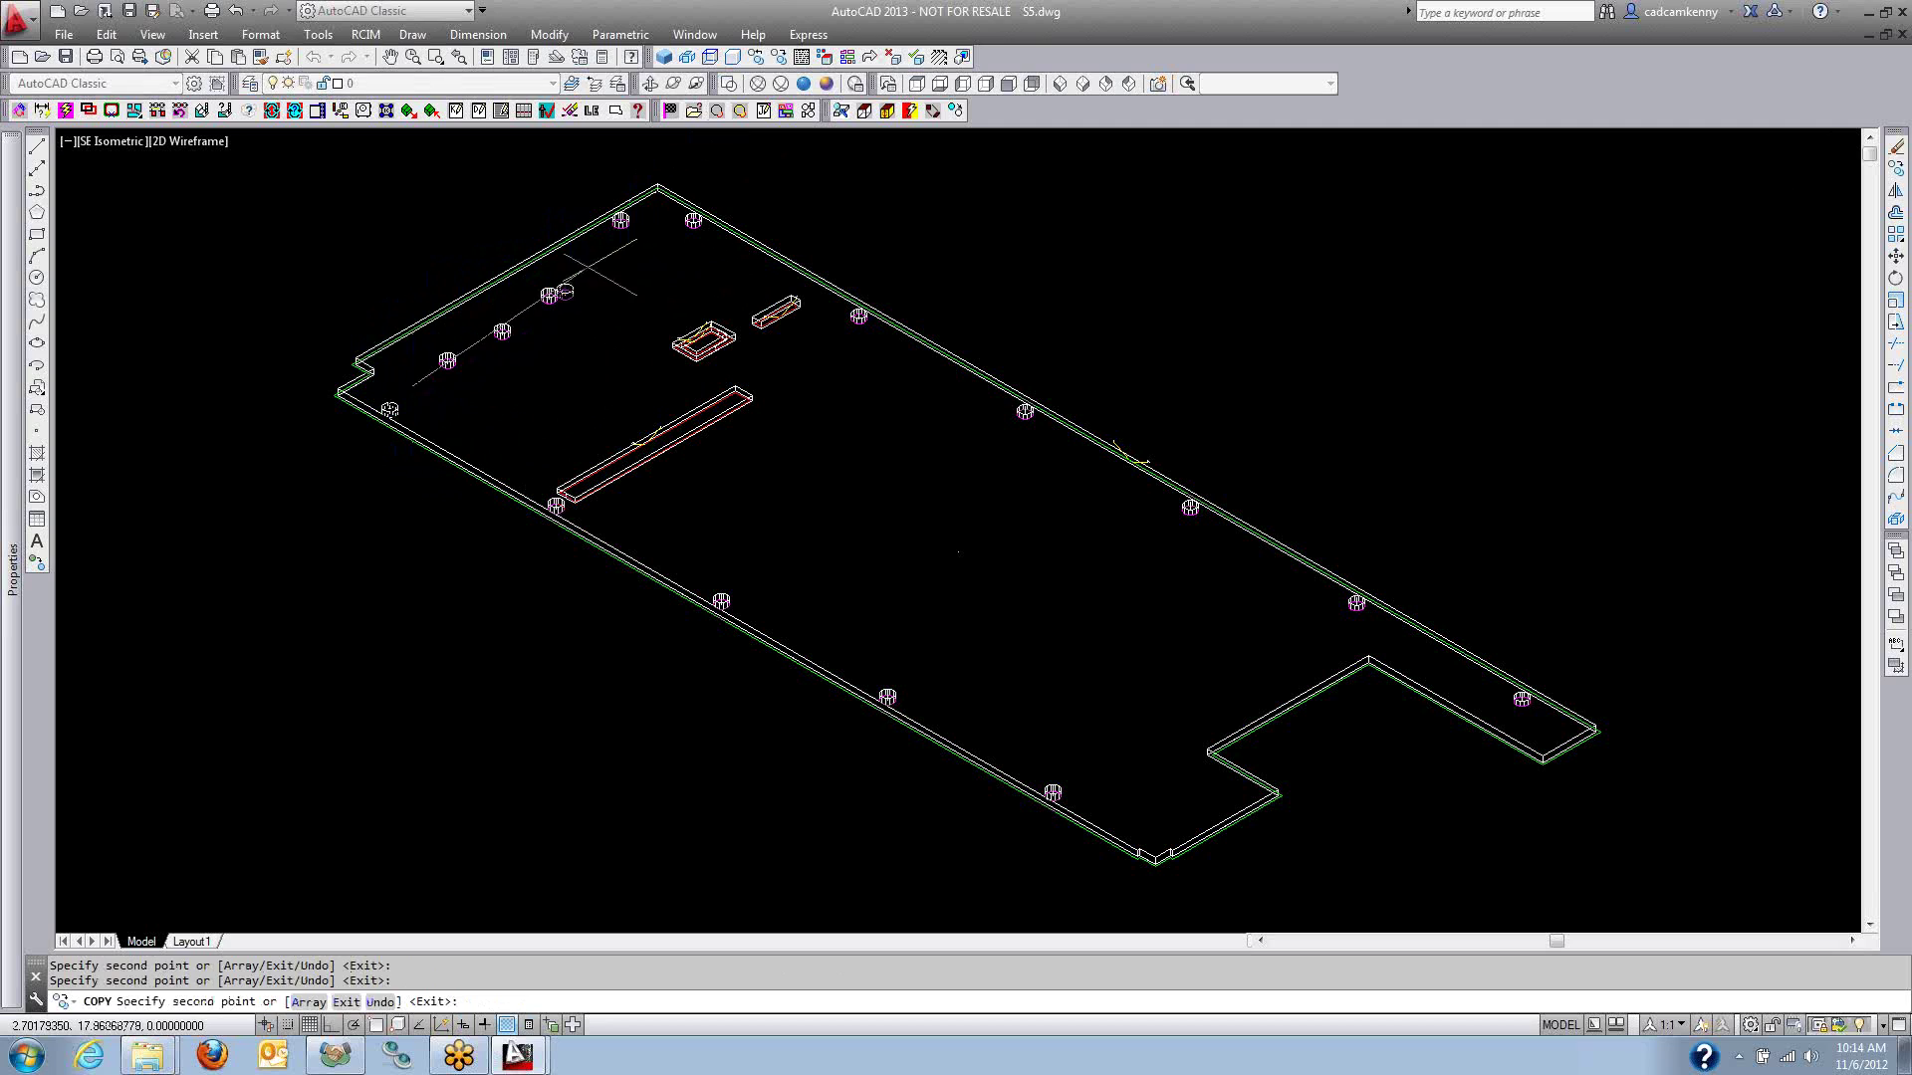
pyautogui.click(625, 257)
pyautogui.click(583, 348)
pyautogui.click(495, 392)
pyautogui.press('Return')
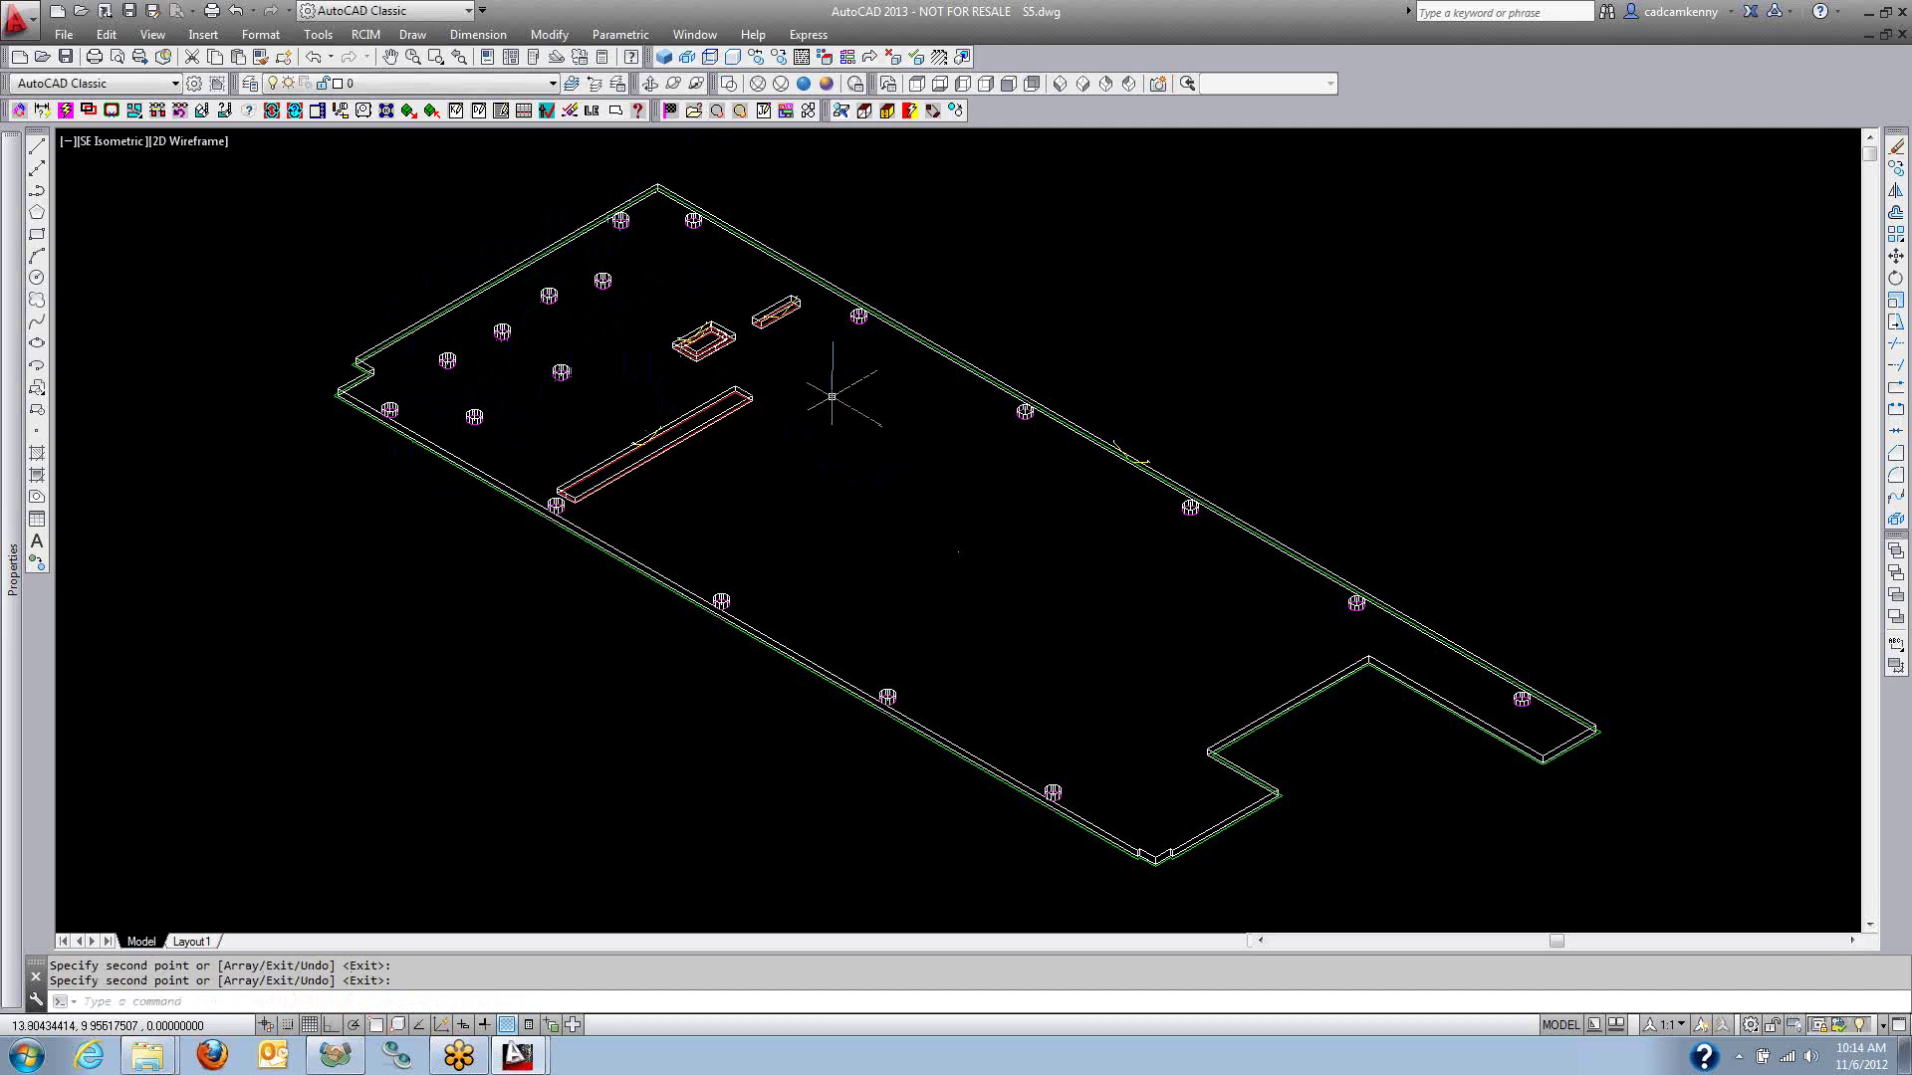
# Copy the small slot near the panel's long edge three times in a row along the panel's length.
pyautogui.write('v')
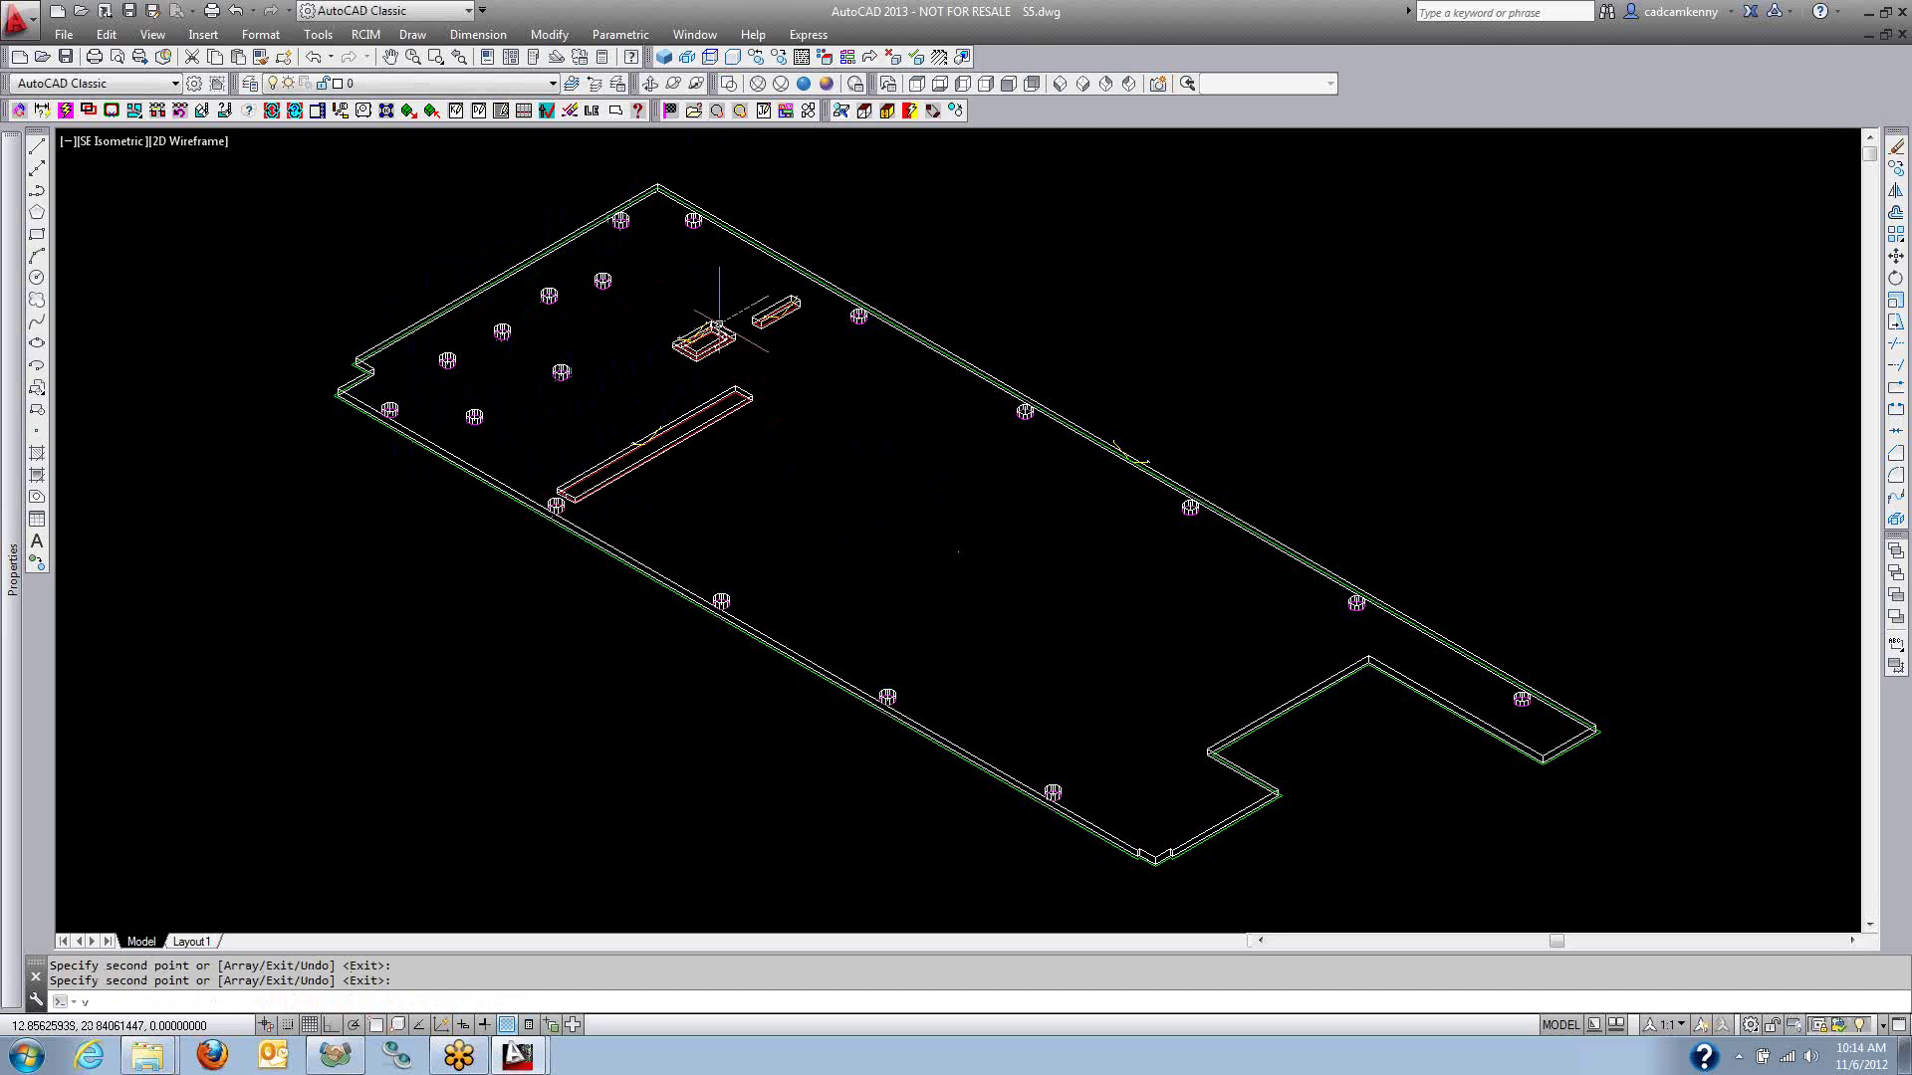
pyautogui.write('cp')
pyautogui.press('Return')
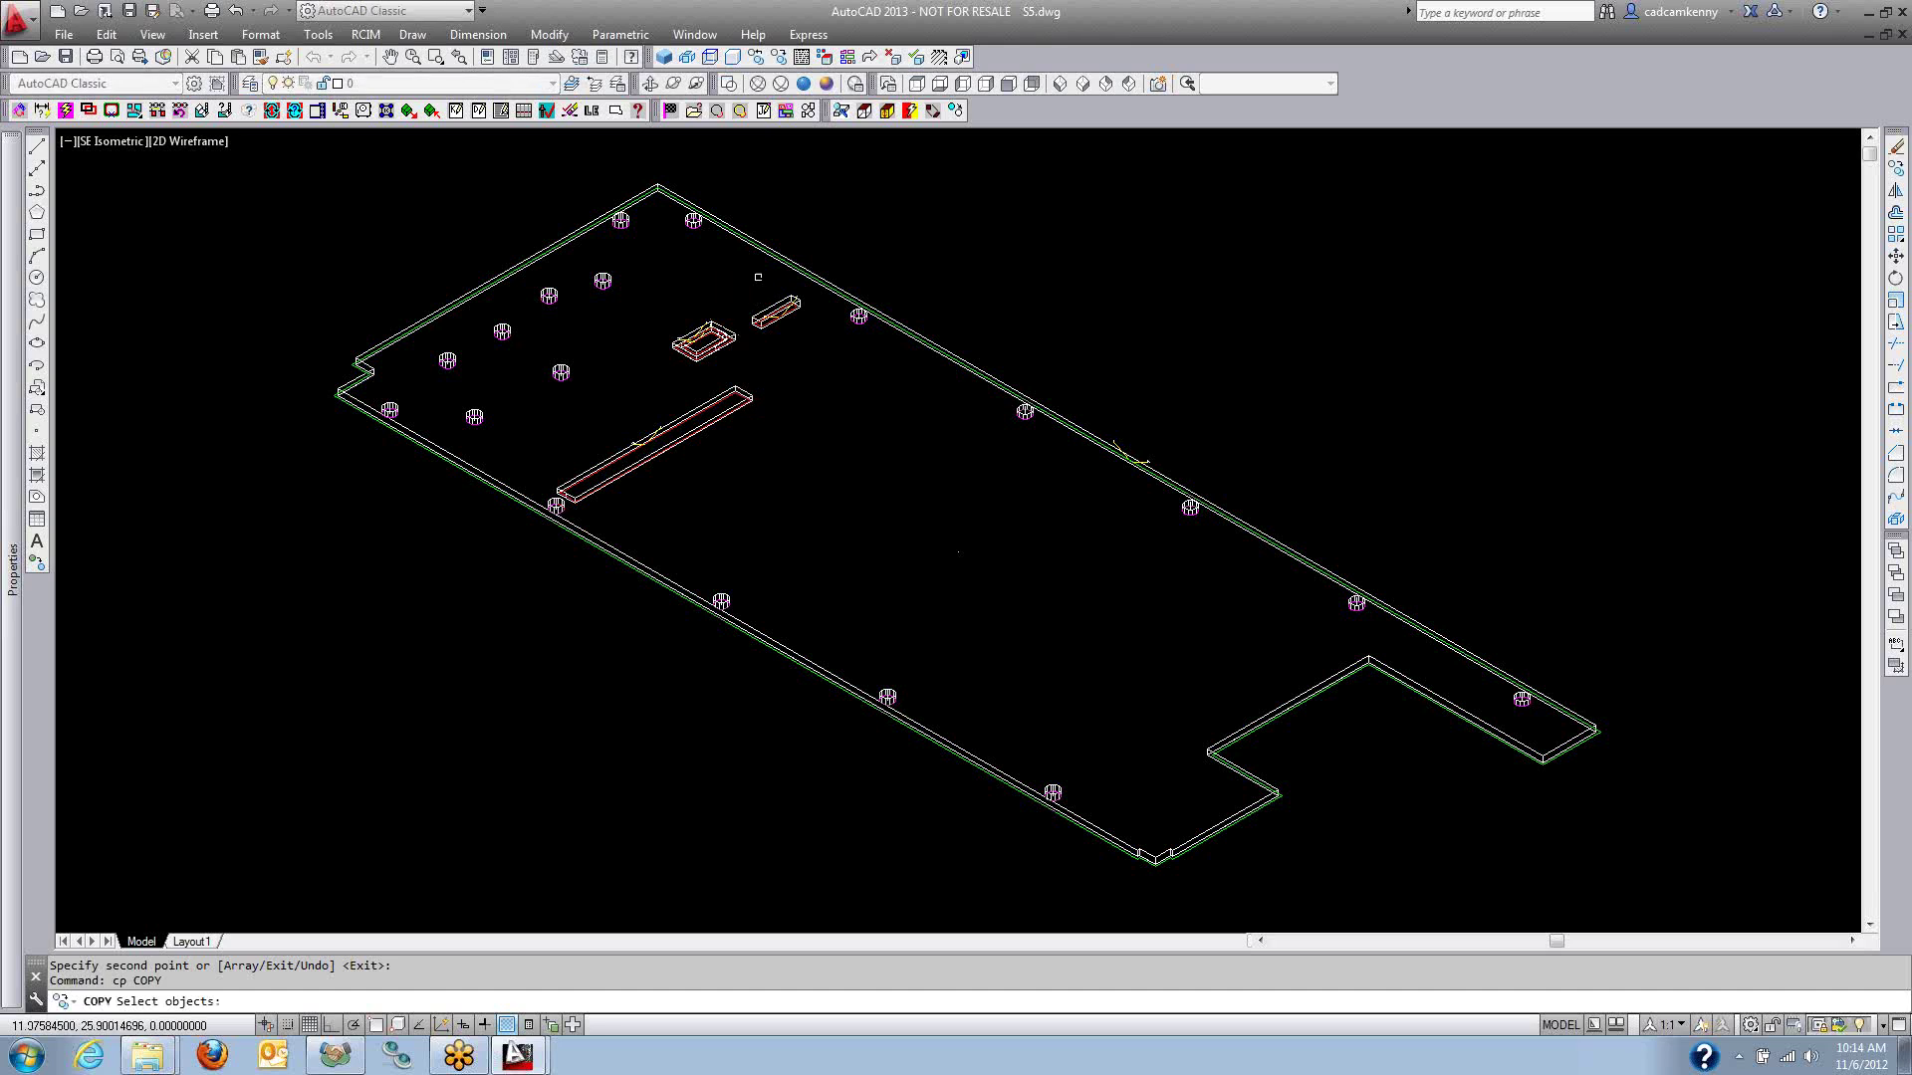
pyautogui.click(735, 266)
pyautogui.click(832, 351)
pyautogui.press('Return')
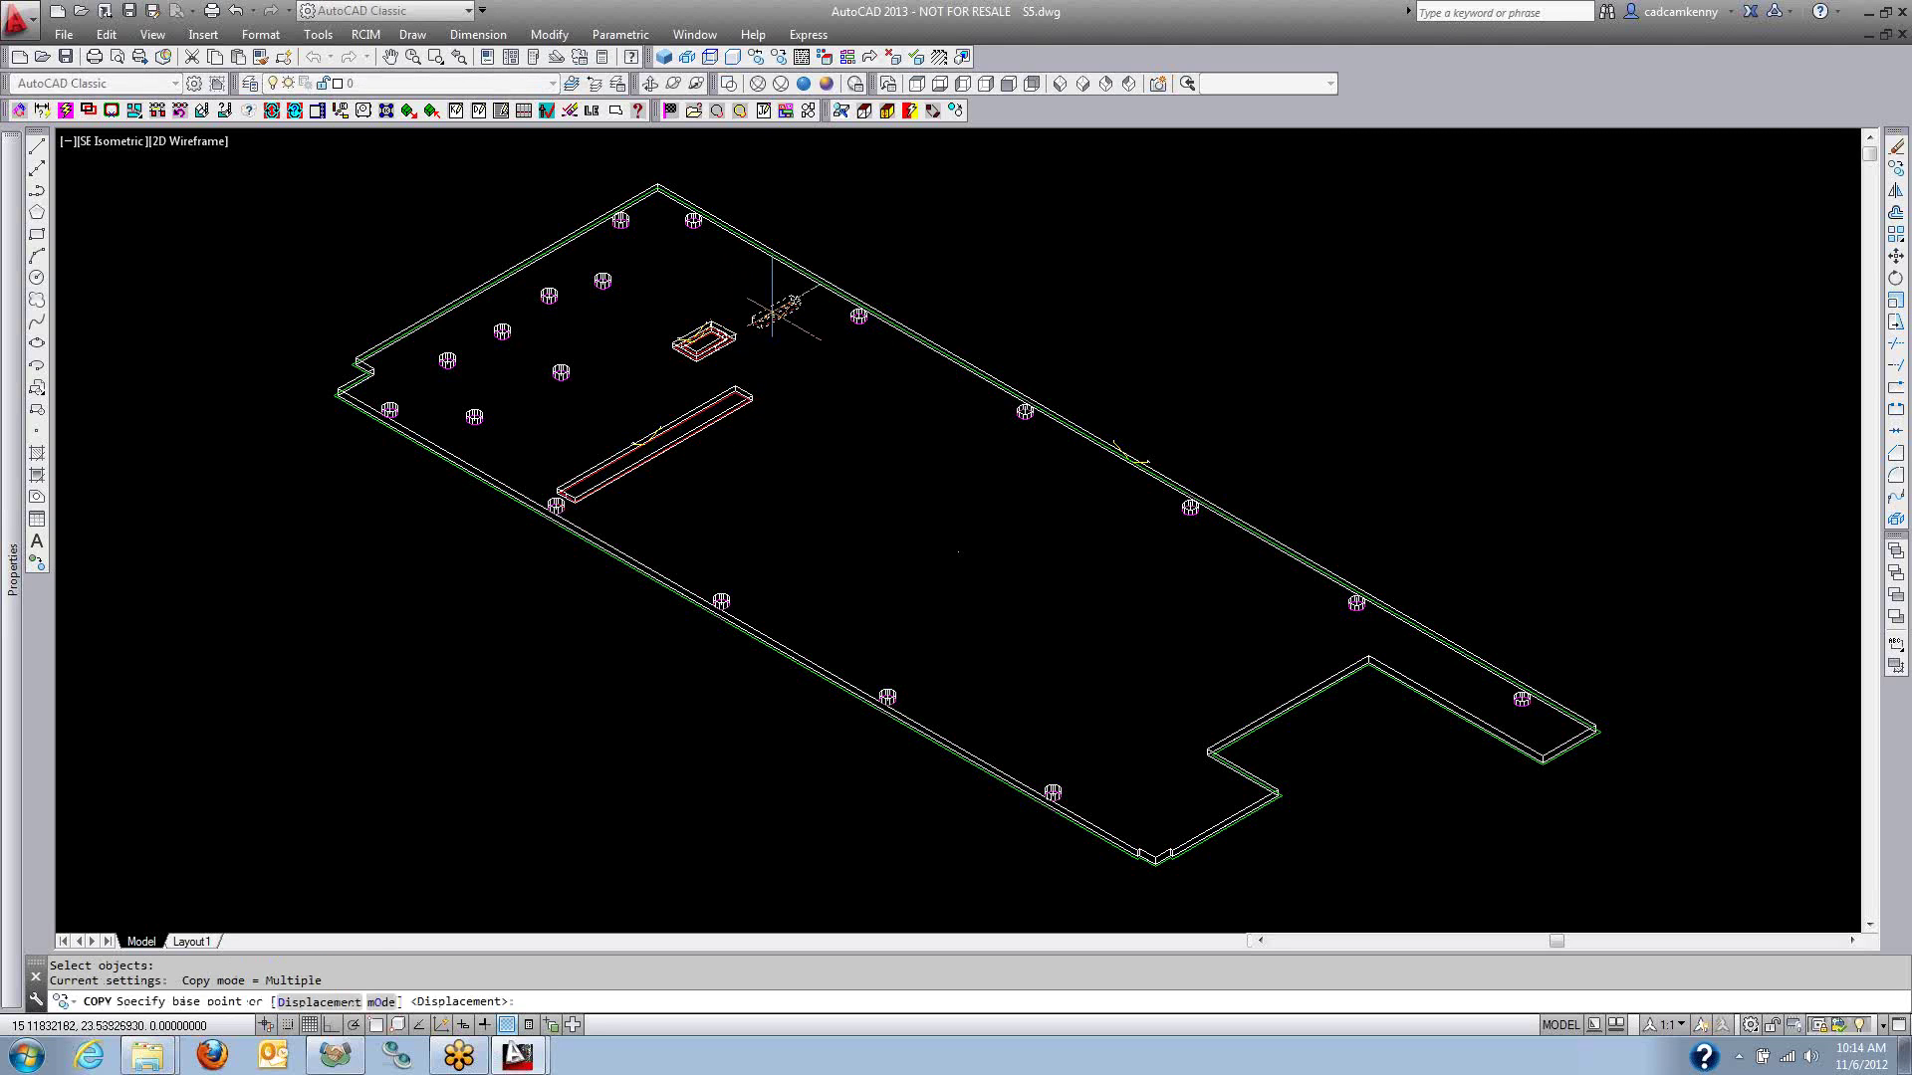
pyautogui.click(777, 320)
pyautogui.click(873, 371)
pyautogui.click(944, 412)
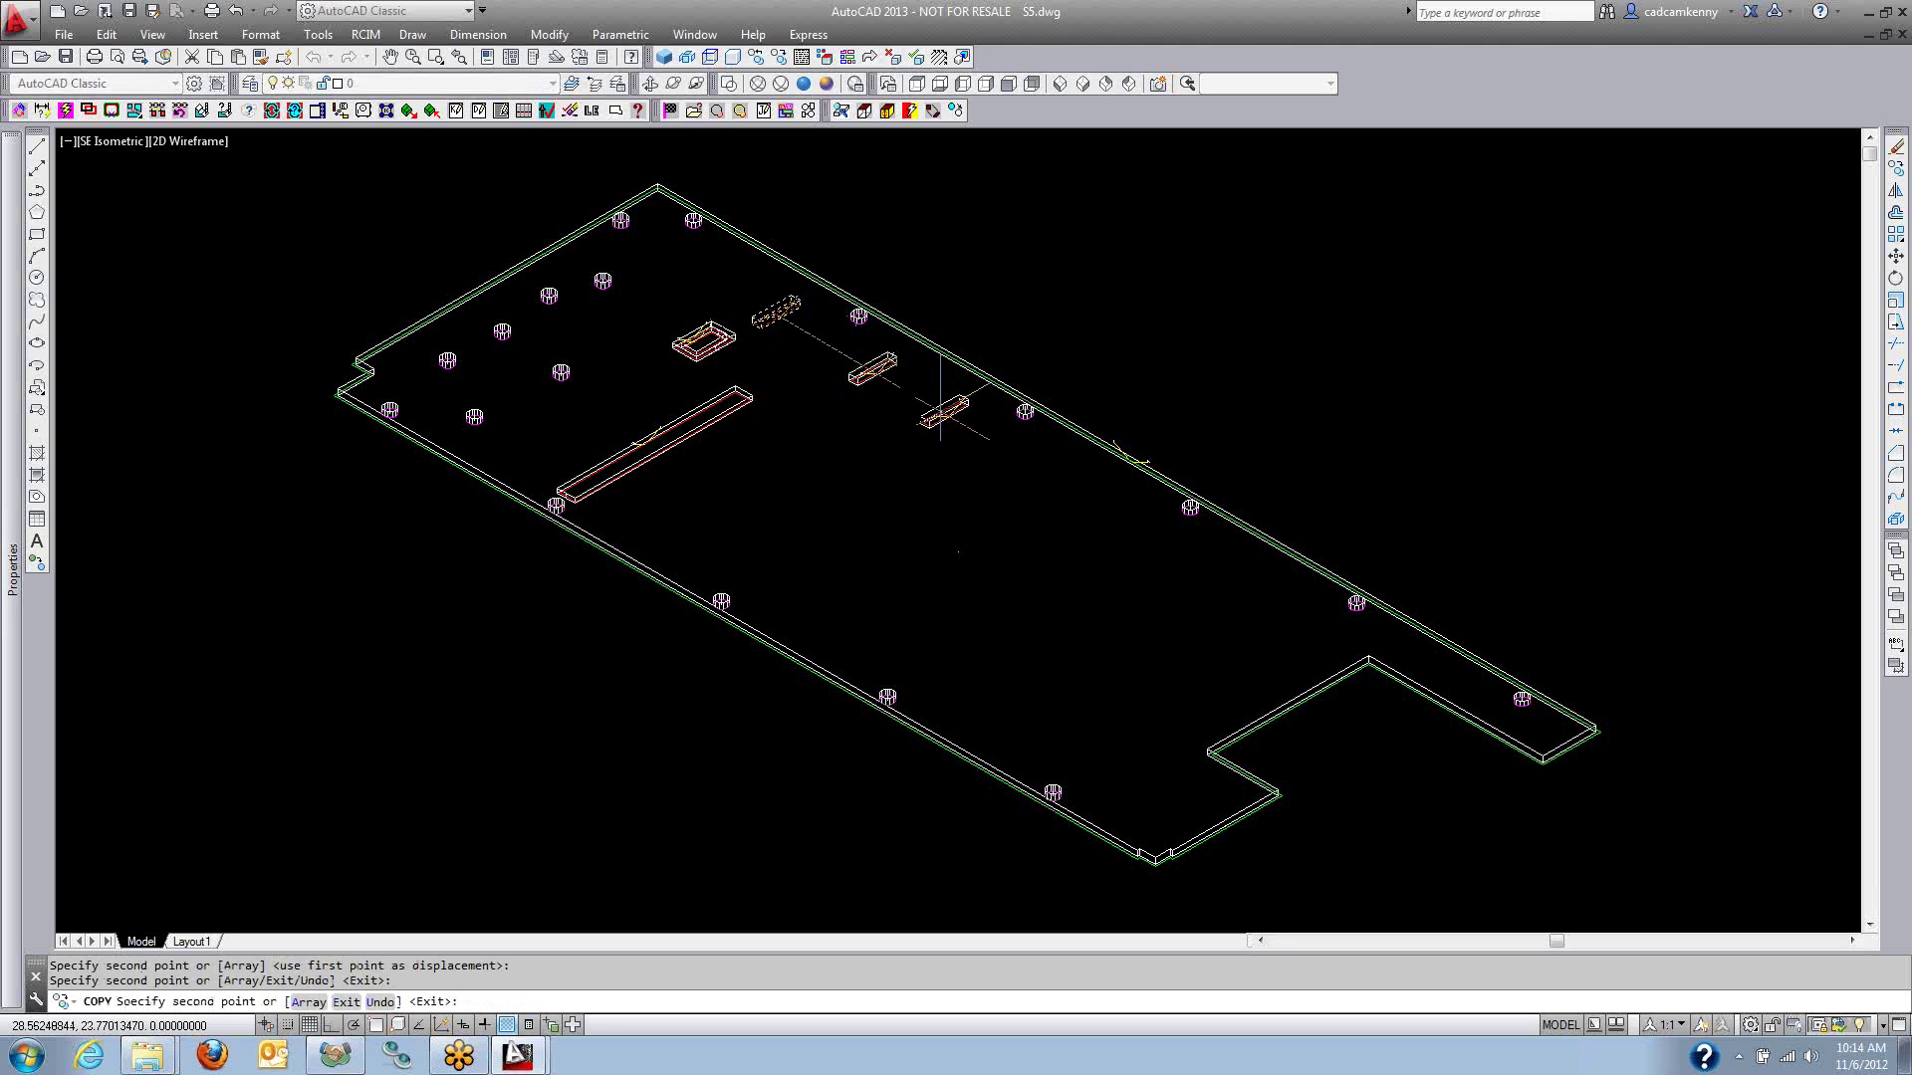
pyautogui.click(1051, 473)
pyautogui.moveTo(1144, 554); pyautogui.dragTo(798, 521, button='middle')
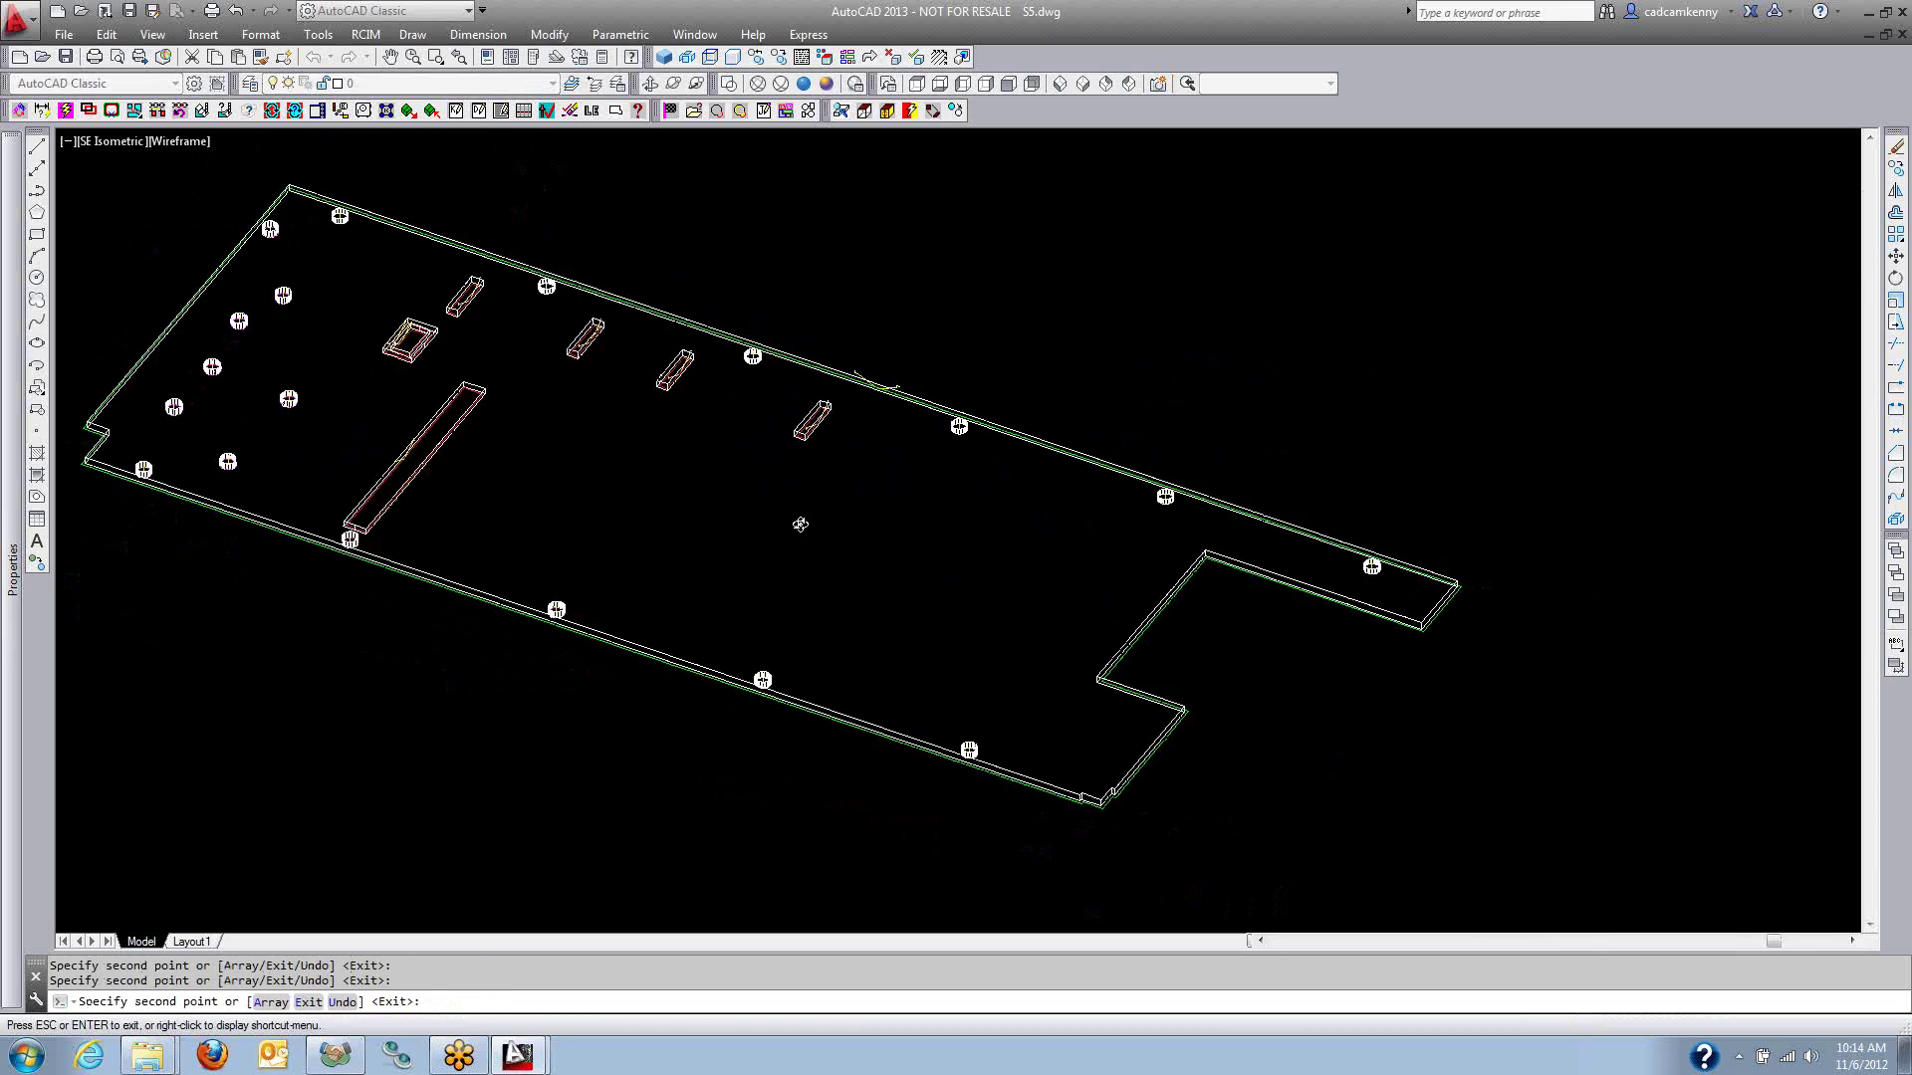
pyautogui.press('F8')
pyautogui.scroll(5, 814, 492)
pyautogui.press('Escape')
pyautogui.scroll(-8, 901, 473)
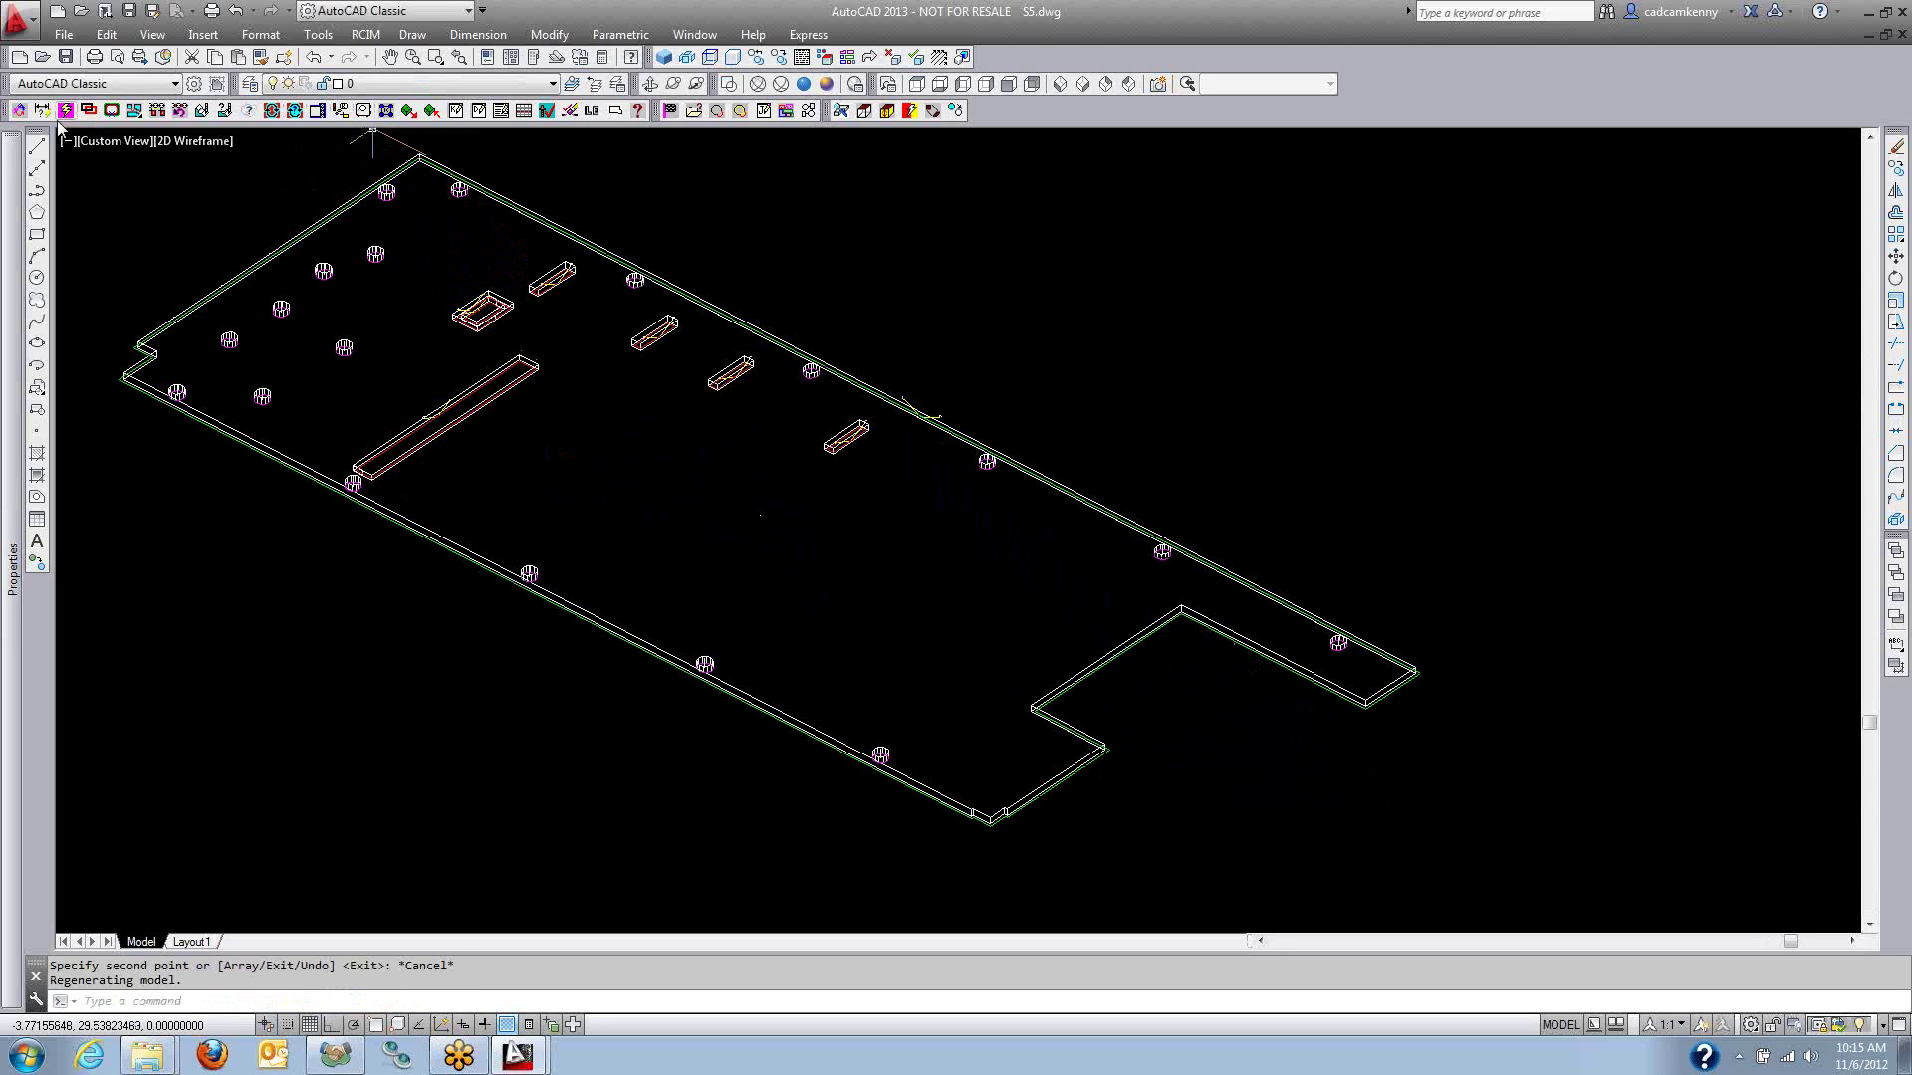
# Start Router-CIM with the ROUTER knowledge configuration and display the router machine table around the panel.
pyautogui.click(17, 113)
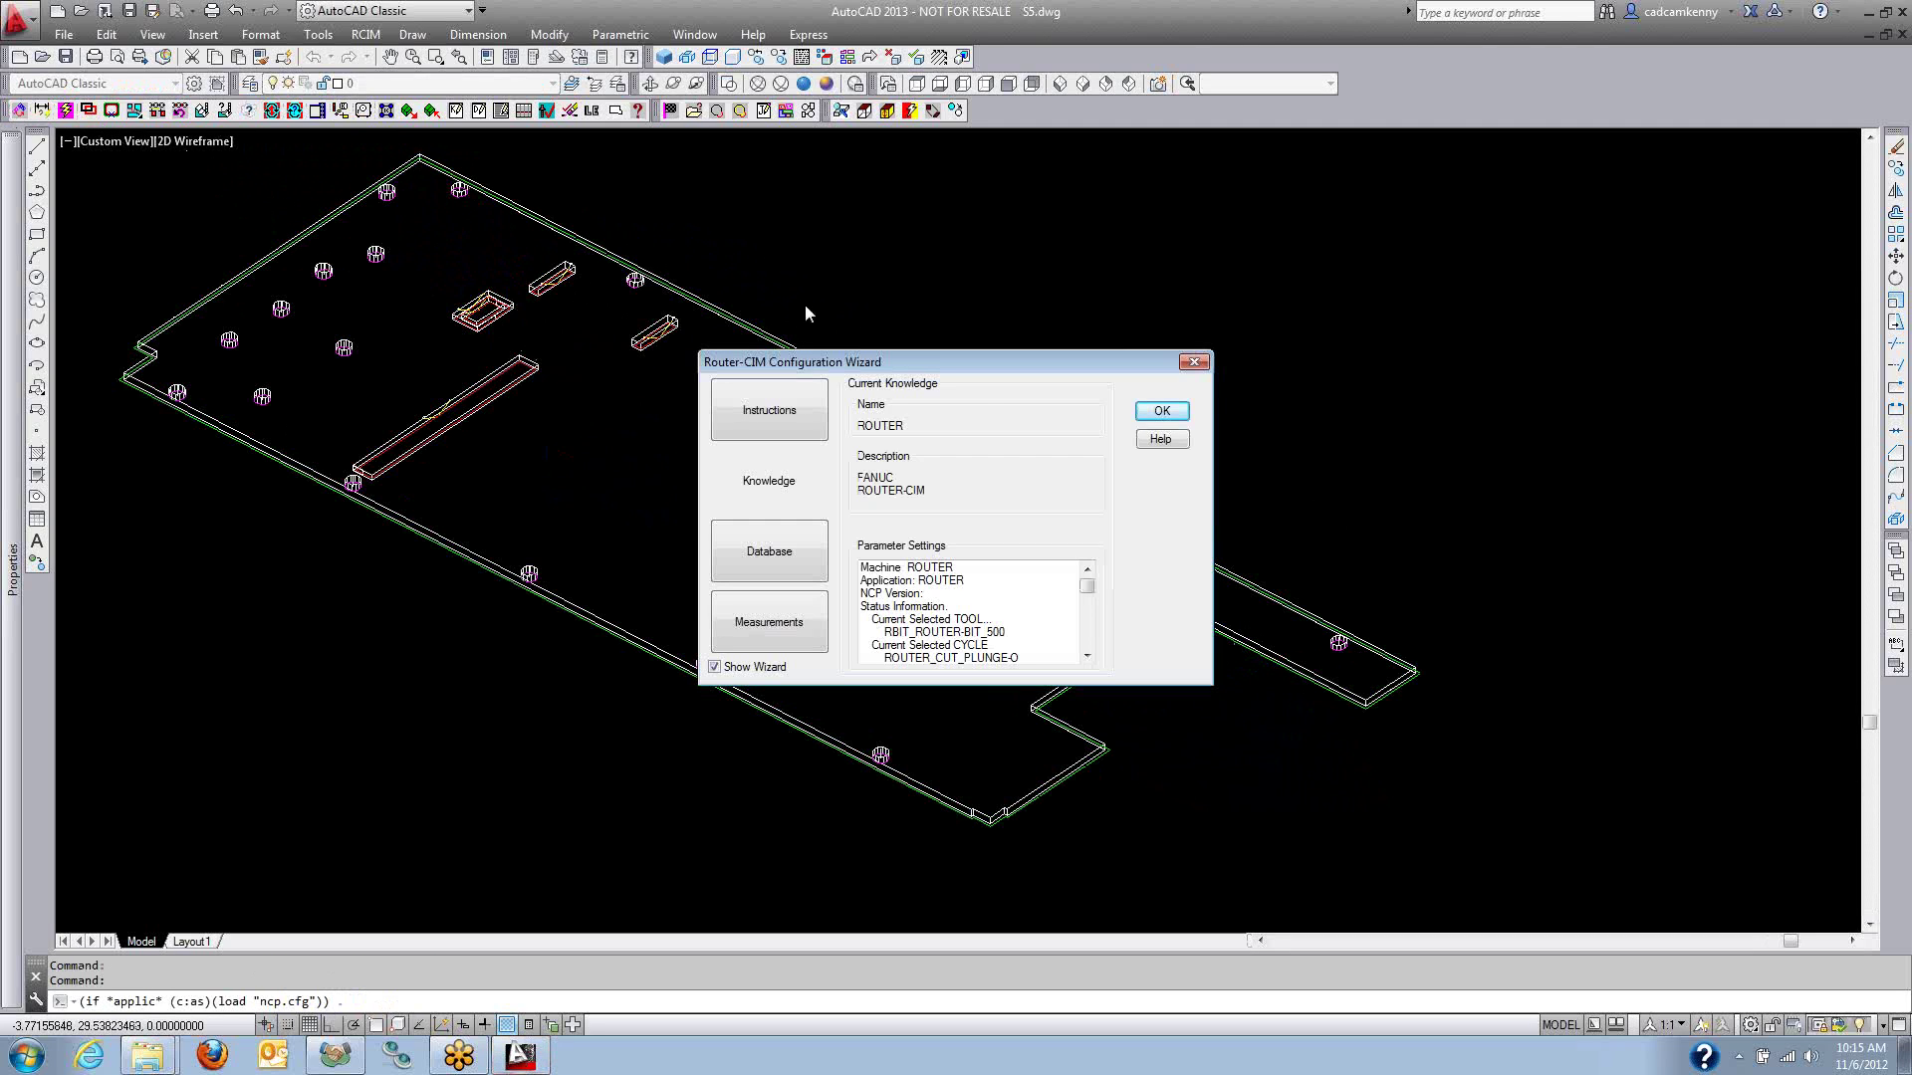
pyautogui.click(1170, 412)
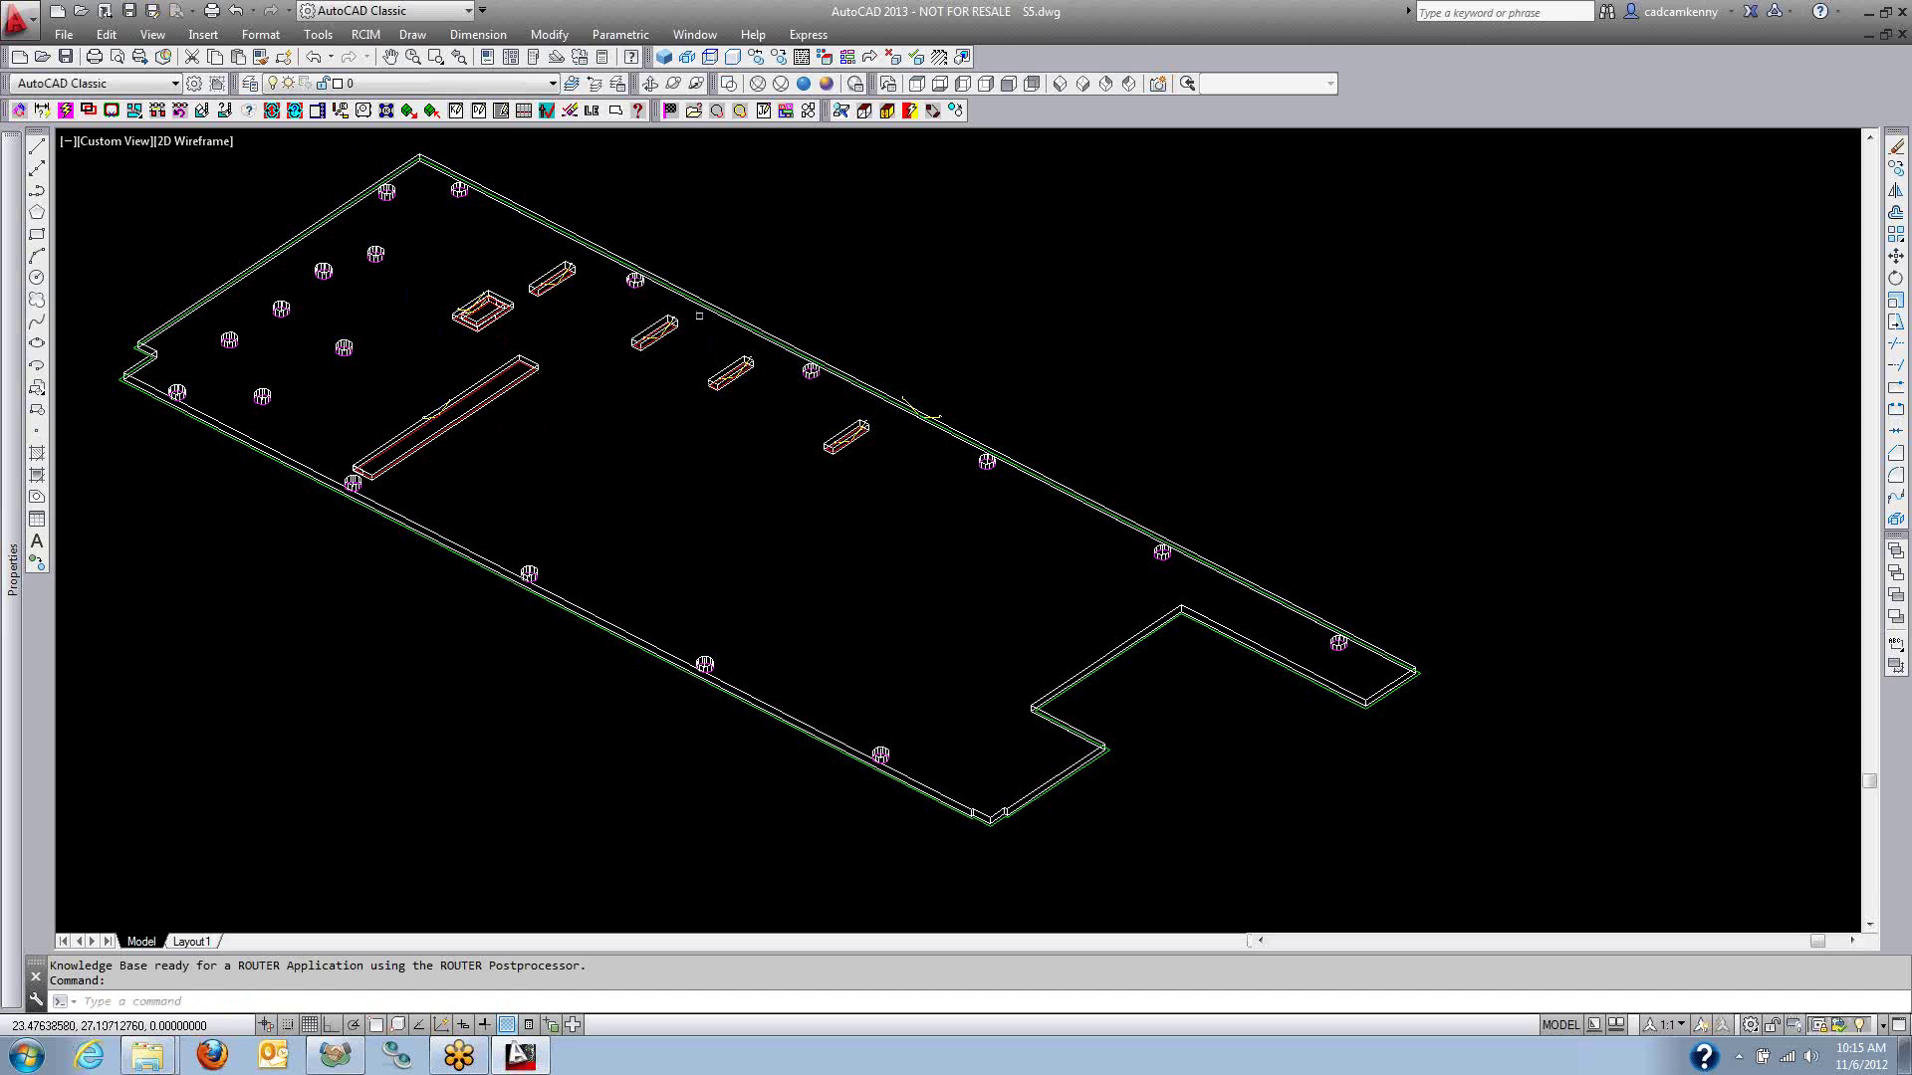
pyautogui.click(317, 110)
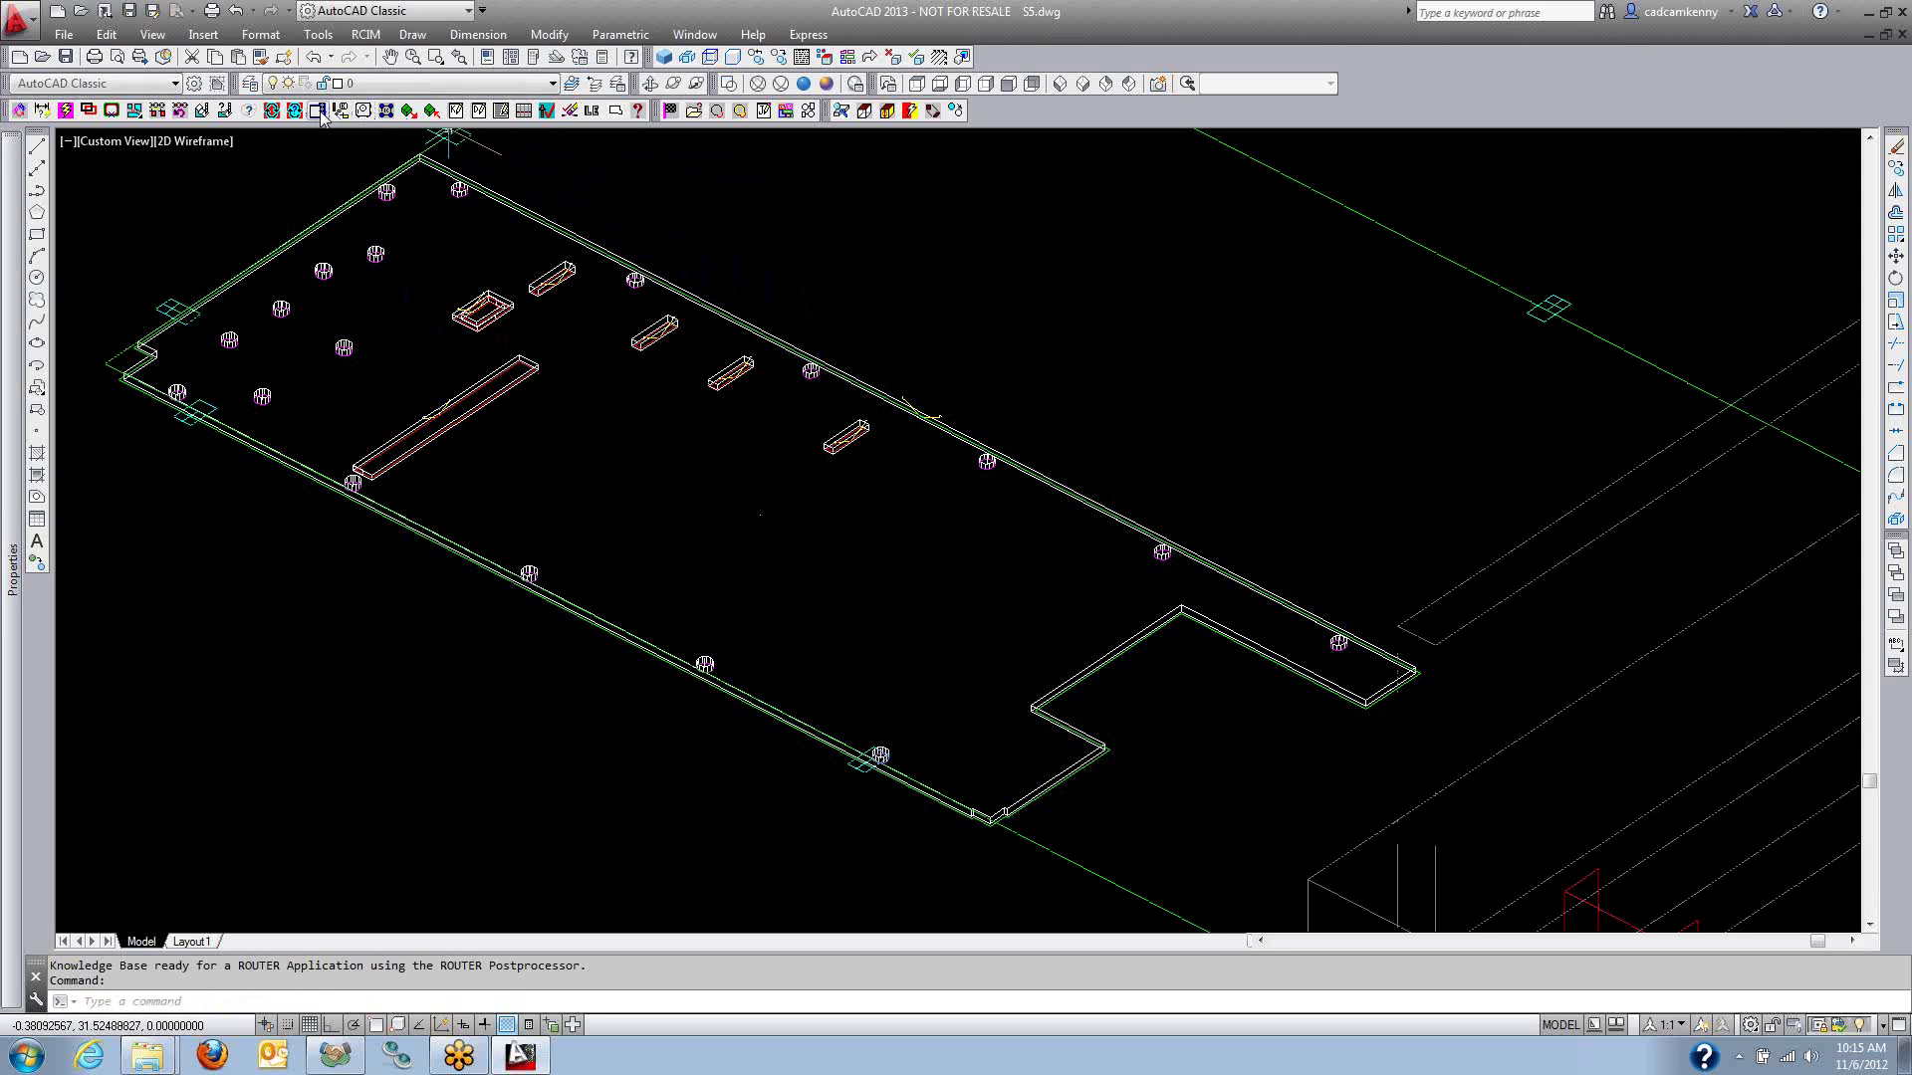
# In top view, copy the whole panel with its toolpaths straight up, with Ortho on, into the empty upper half of the table.
pyautogui.click(921, 87)
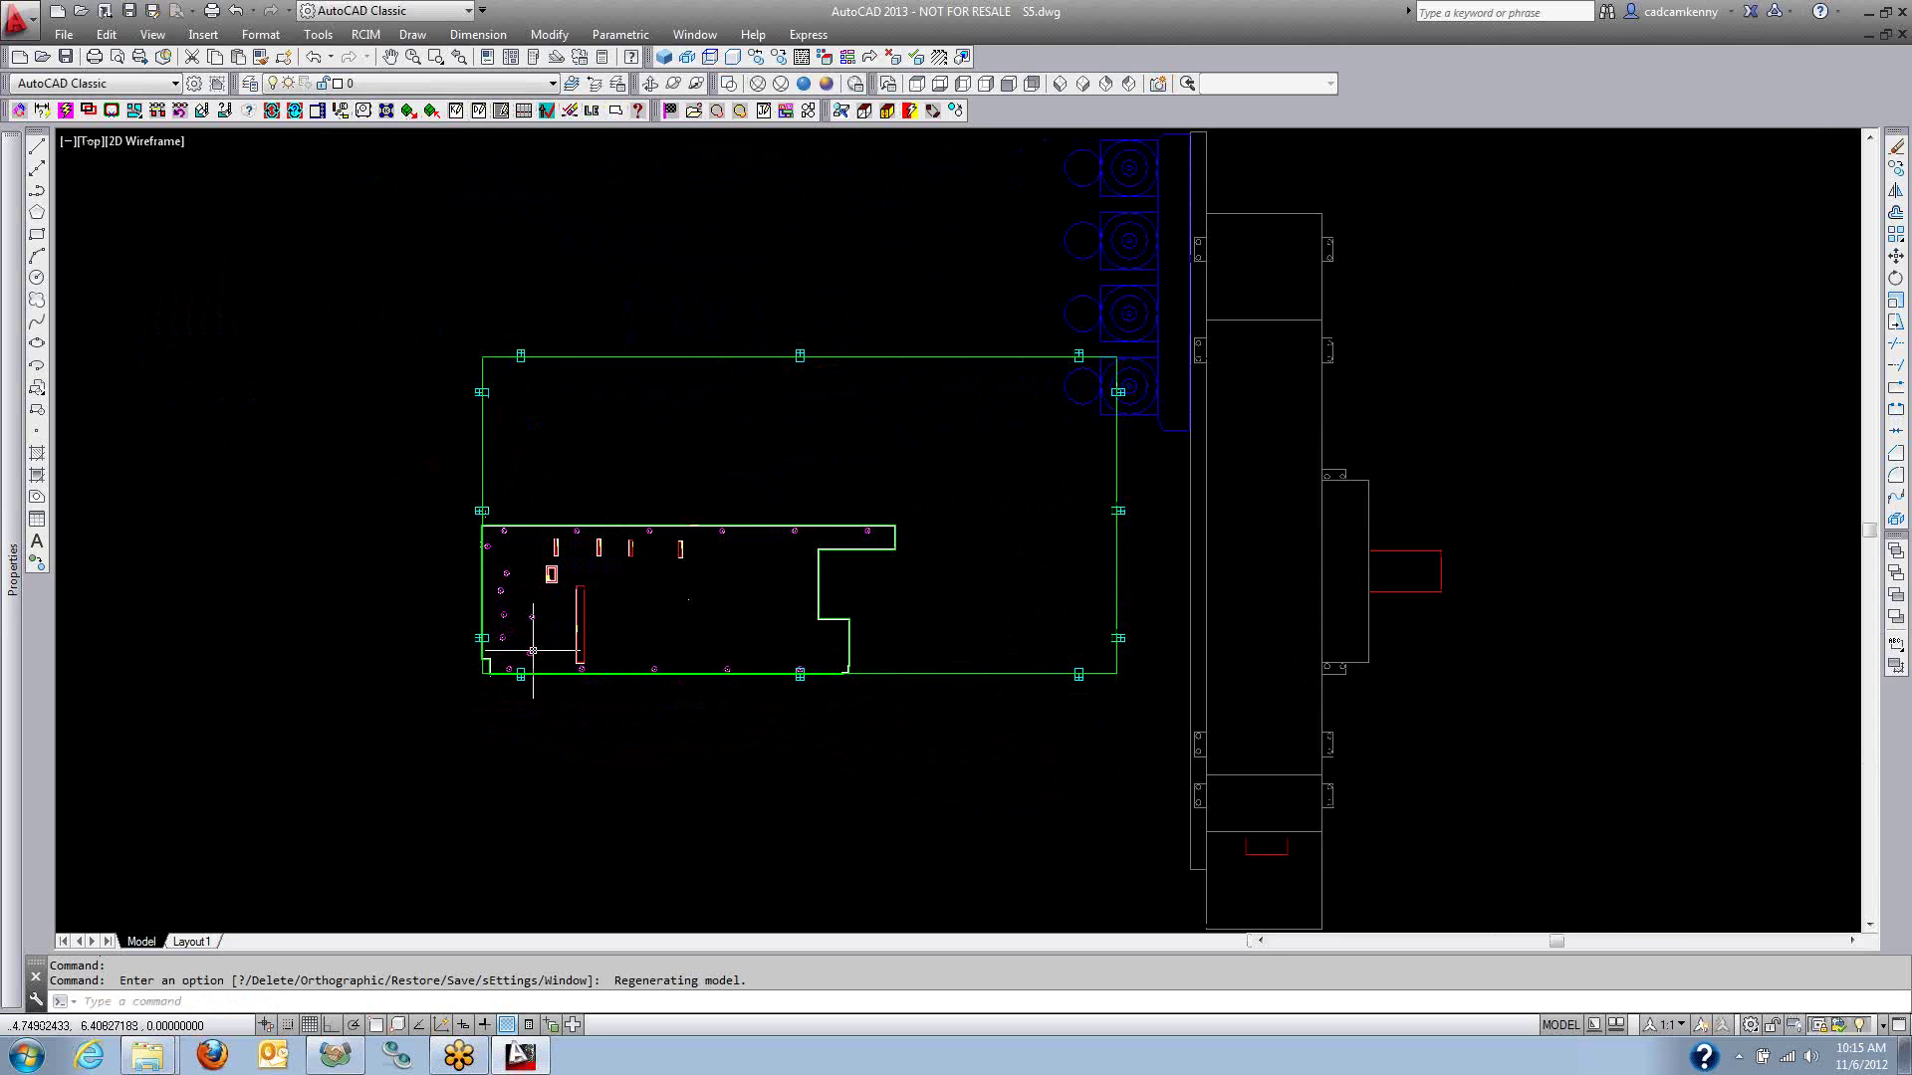
pyautogui.write('c')
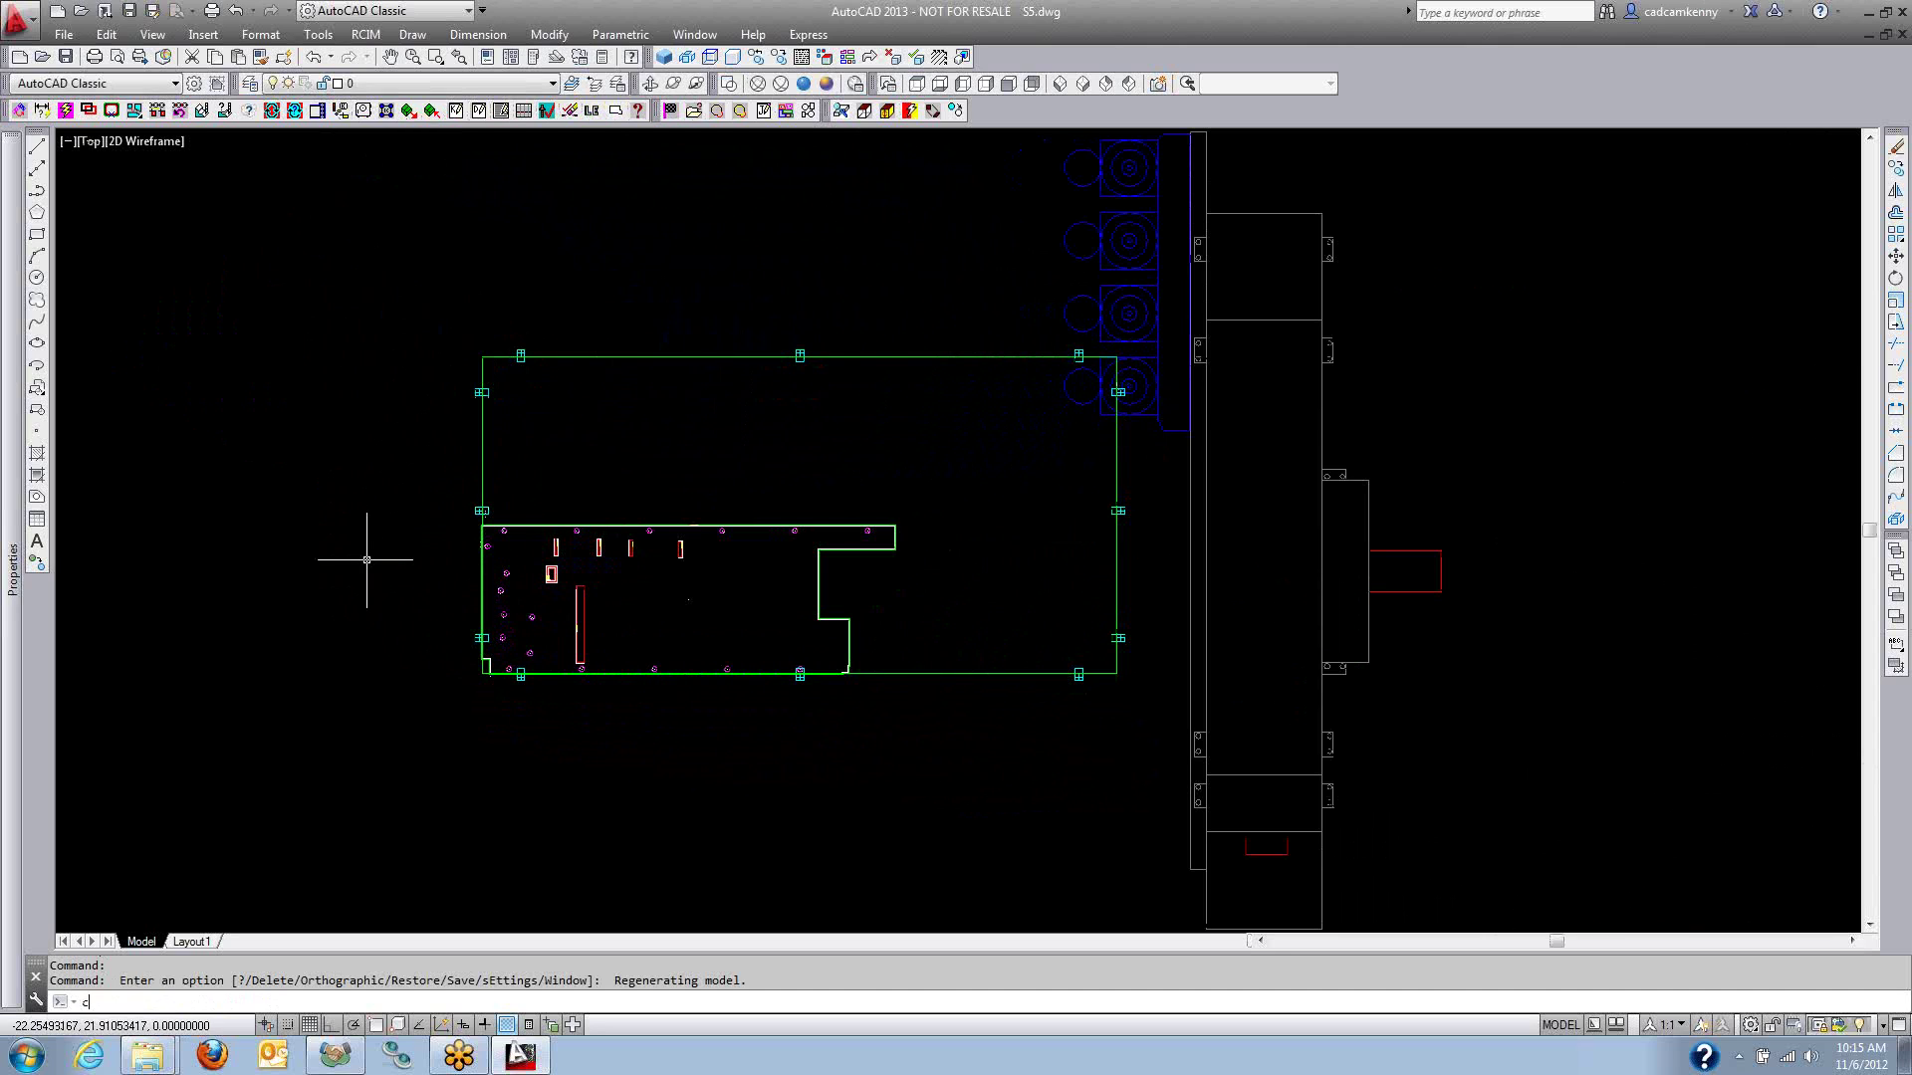
pyautogui.write('p')
pyautogui.press('Return')
pyautogui.click(418, 493)
pyautogui.click(981, 730)
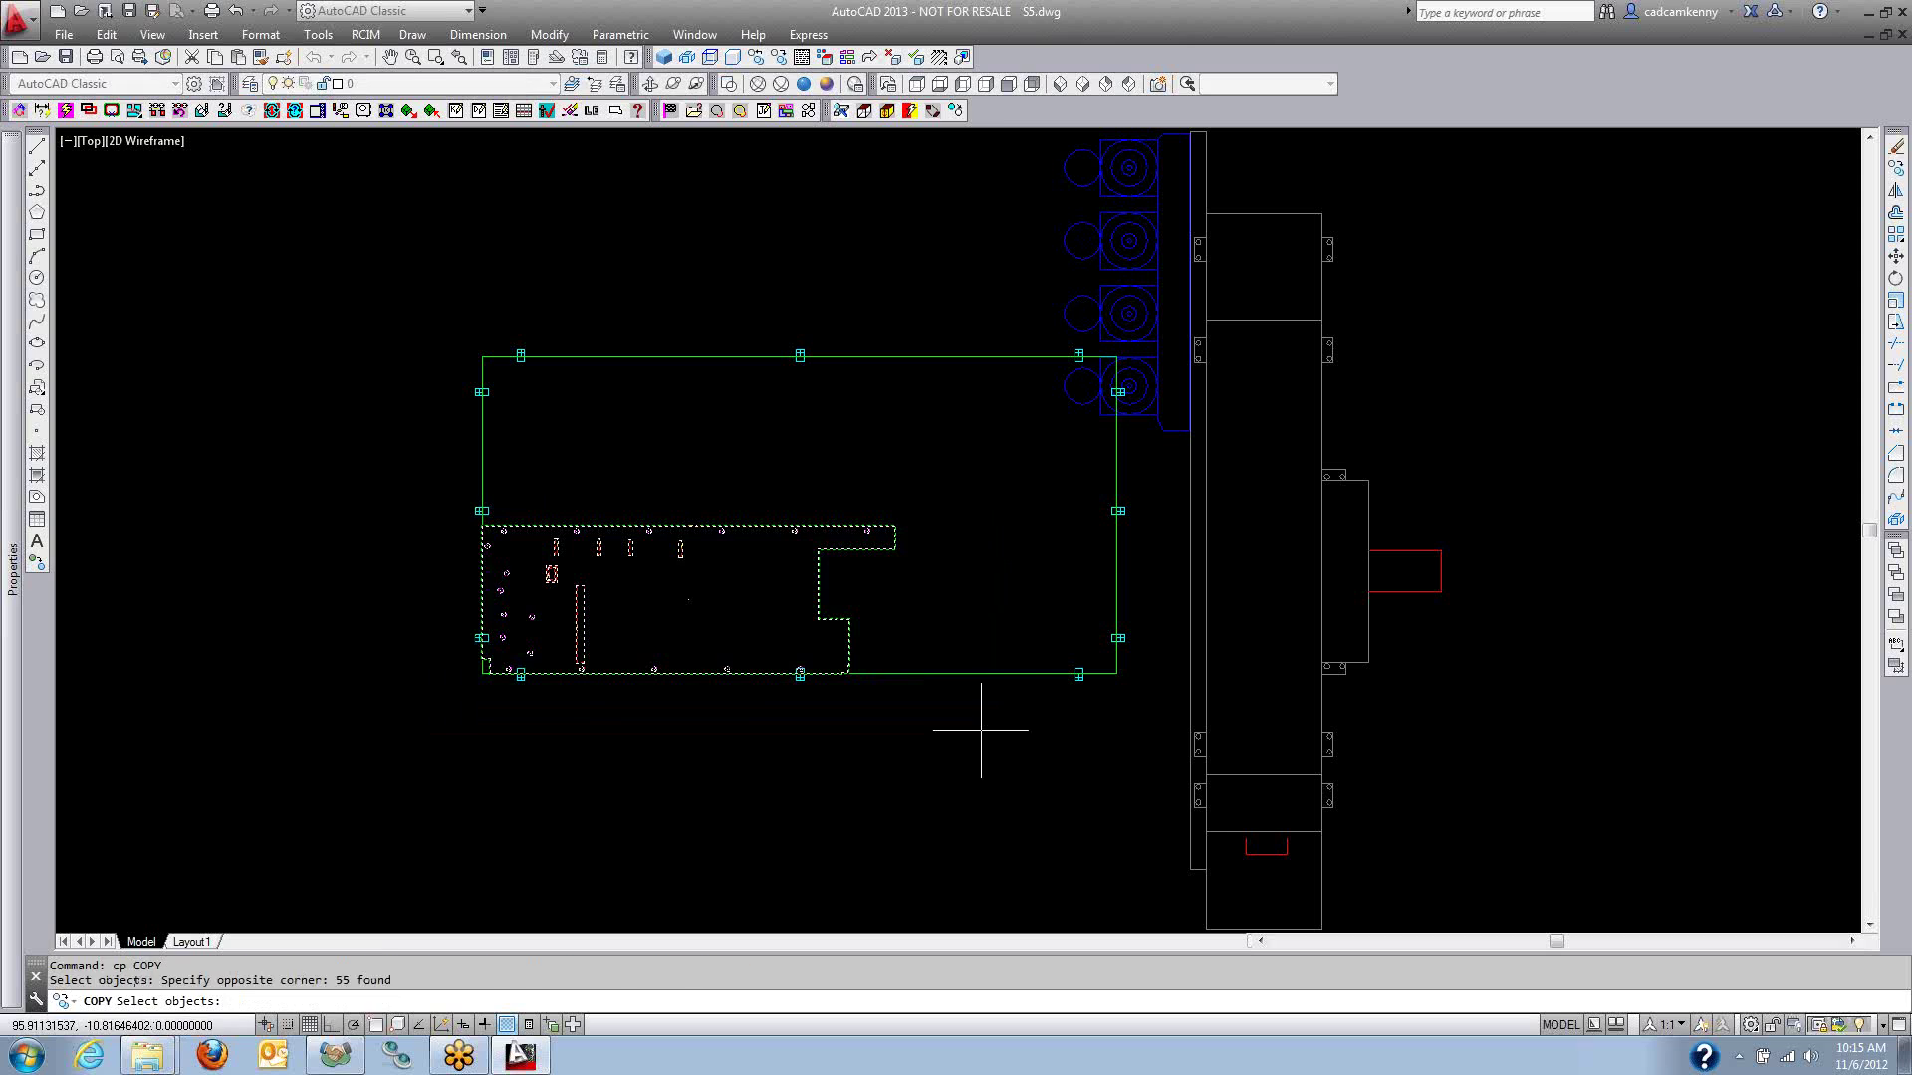
pyautogui.press('Return')
pyautogui.click(968, 759)
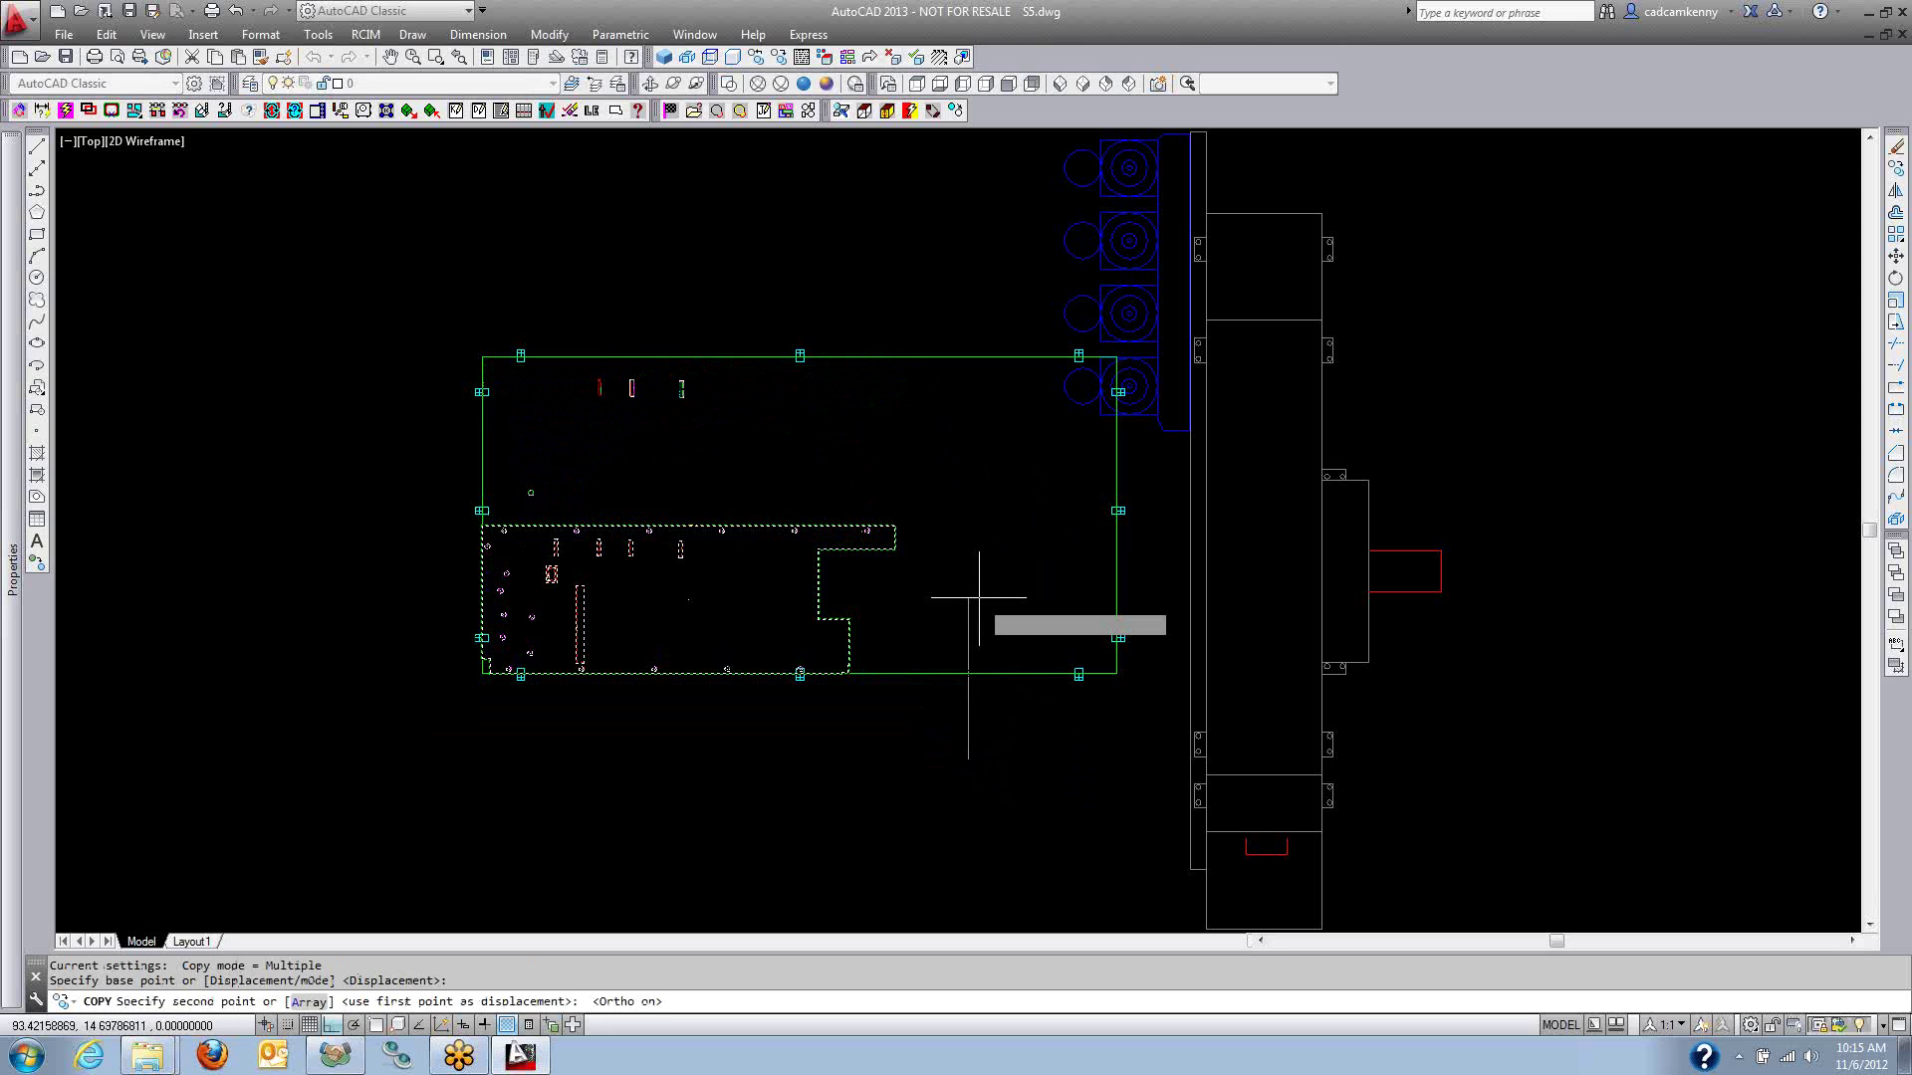
pyautogui.press('F8')
pyautogui.click(981, 598)
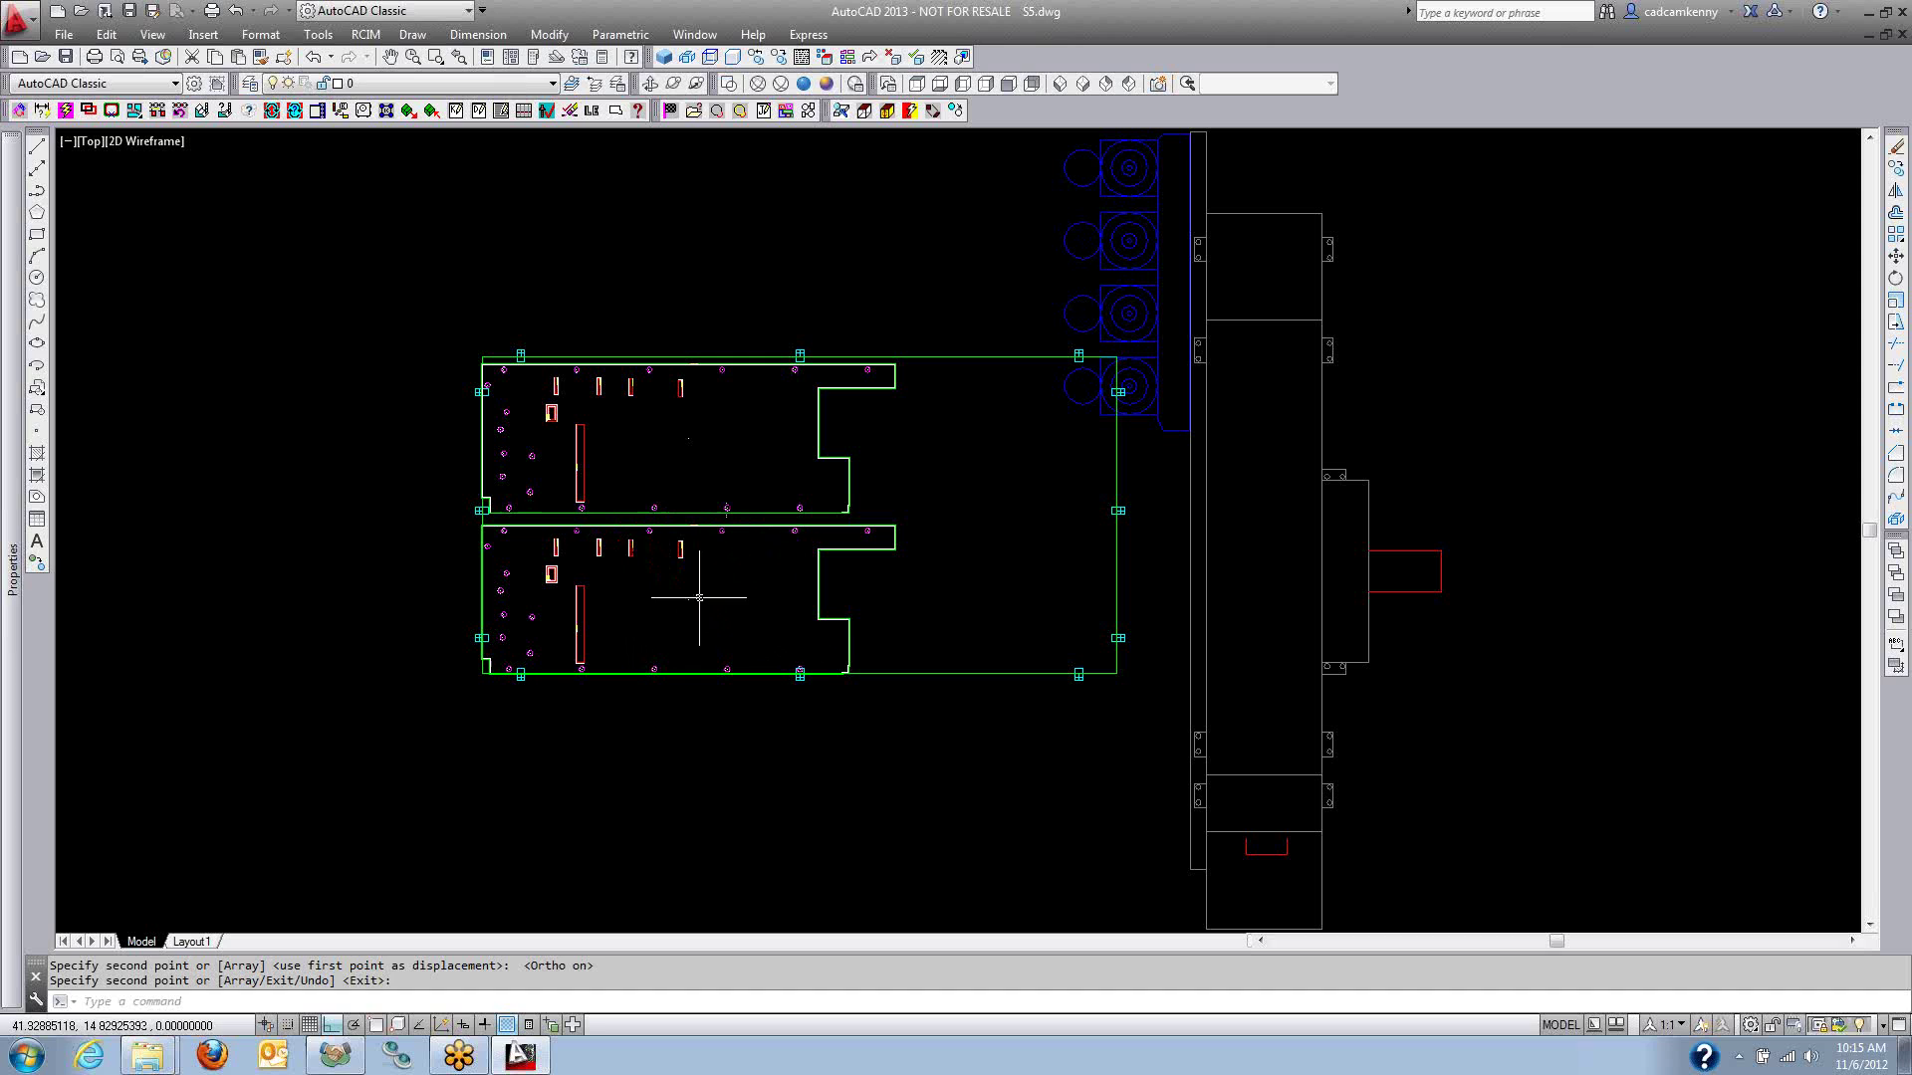
# Start a Router-CIM cut sequence and select the cut cycles of both panels.
pyautogui.click(19, 111)
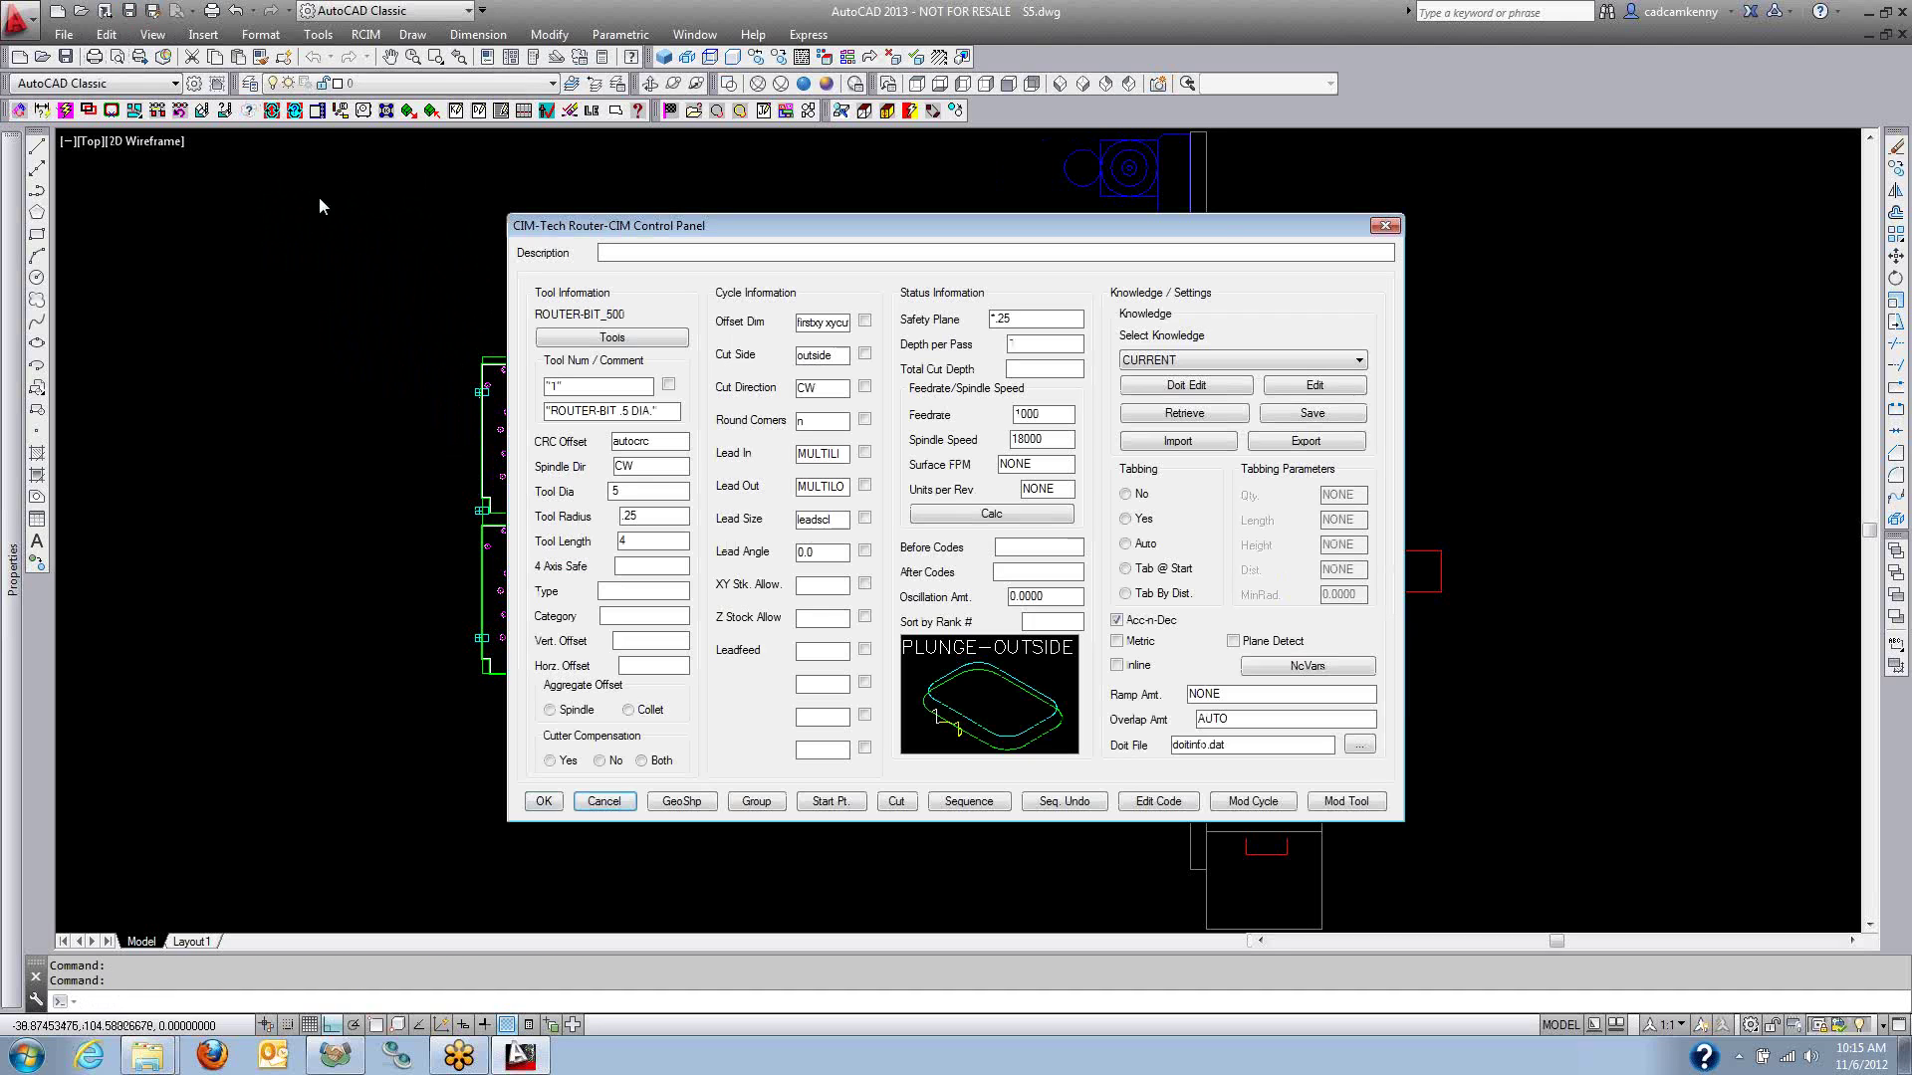
pyautogui.click(977, 803)
pyautogui.click(438, 713)
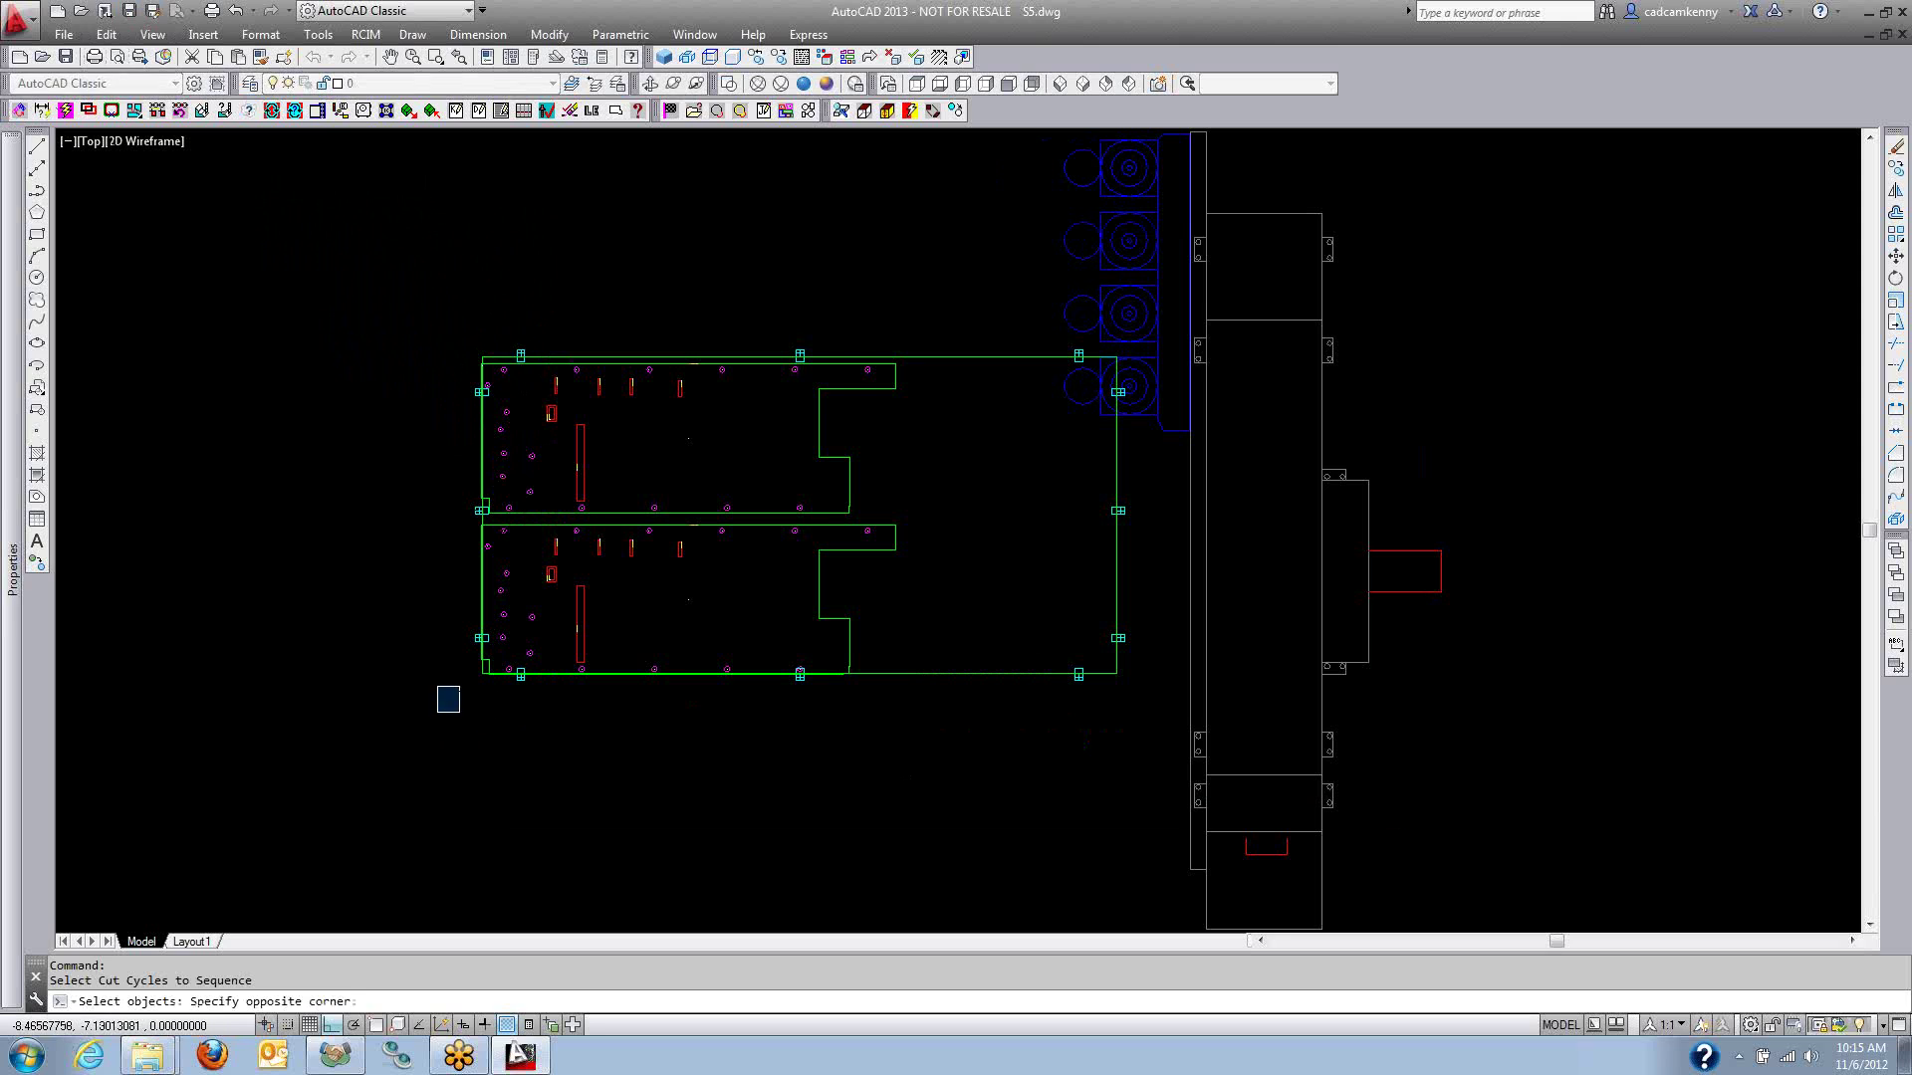
pyautogui.click(964, 312)
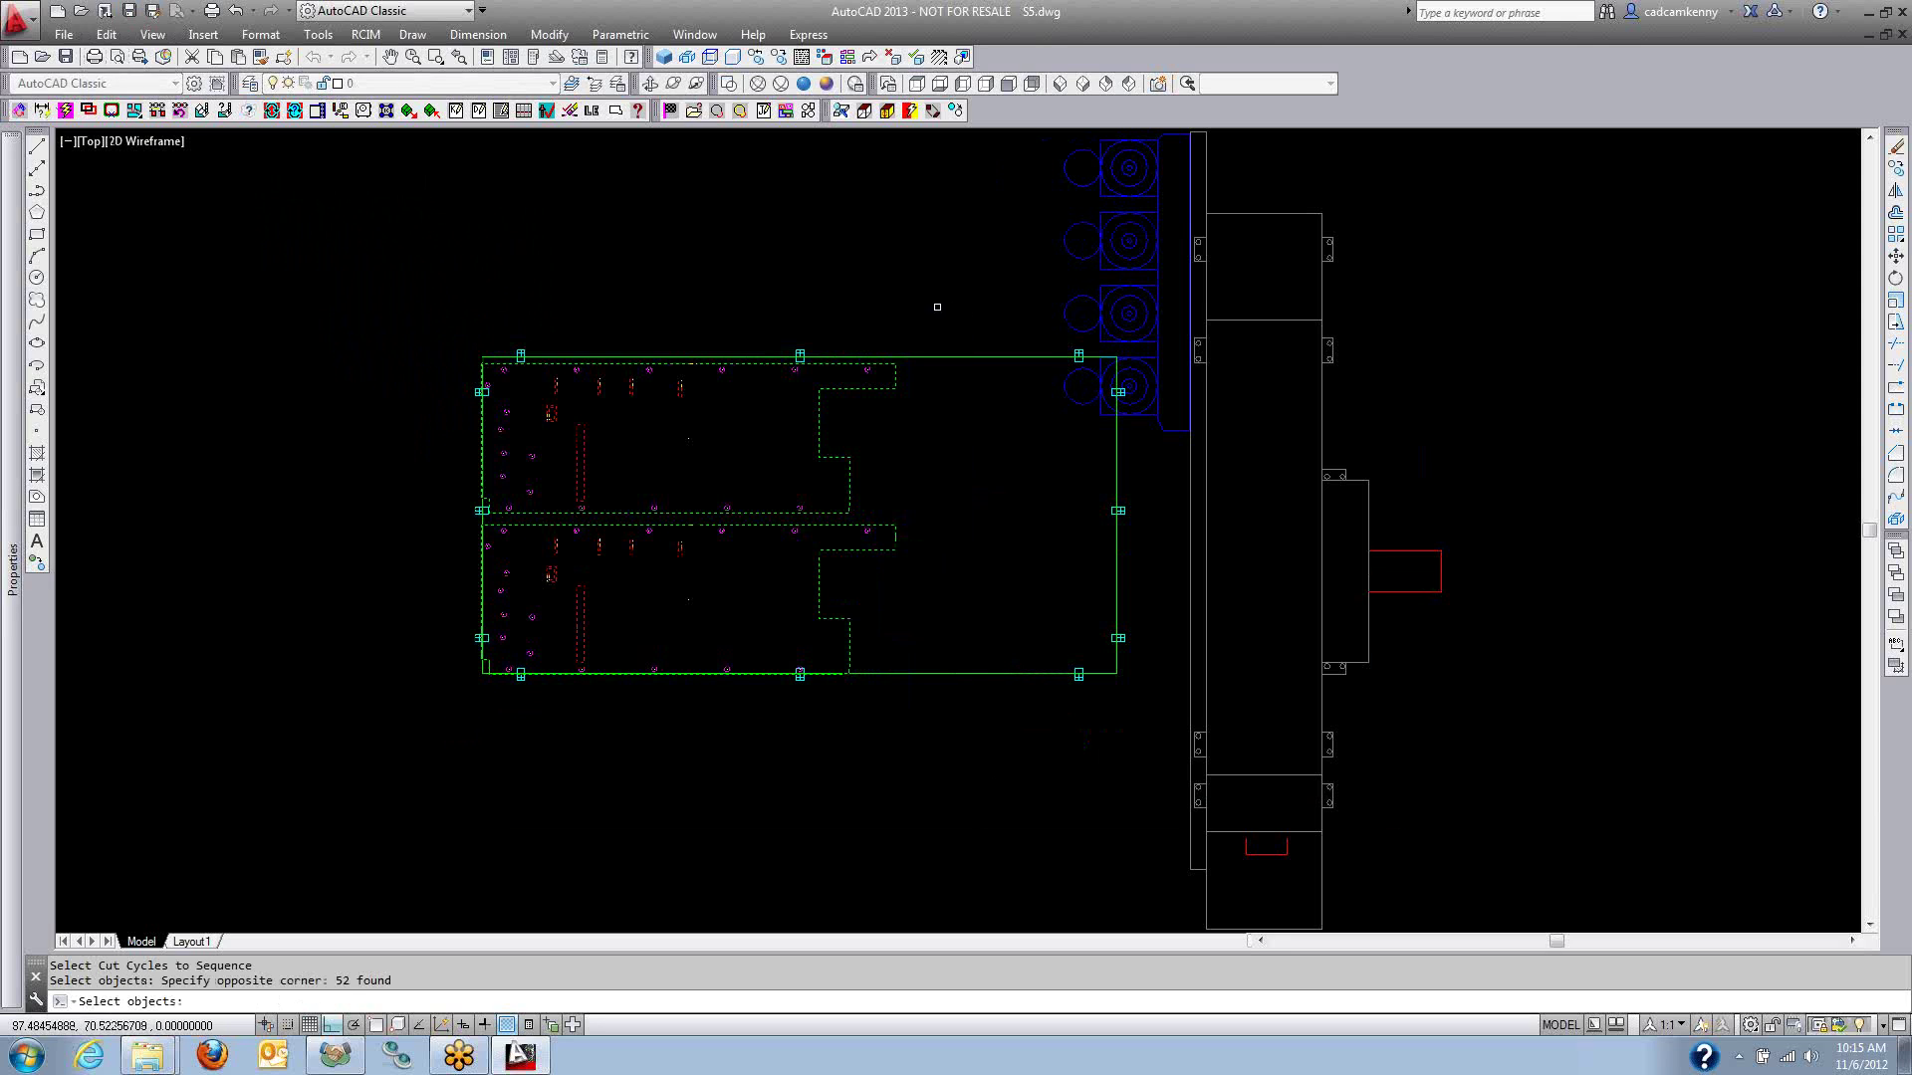
pyautogui.press('Return')
# Sort the sequence's cuts by Tool Sort, Rank, Closest Point and enable Perform Machine Calc.
pyautogui.click(787, 412)
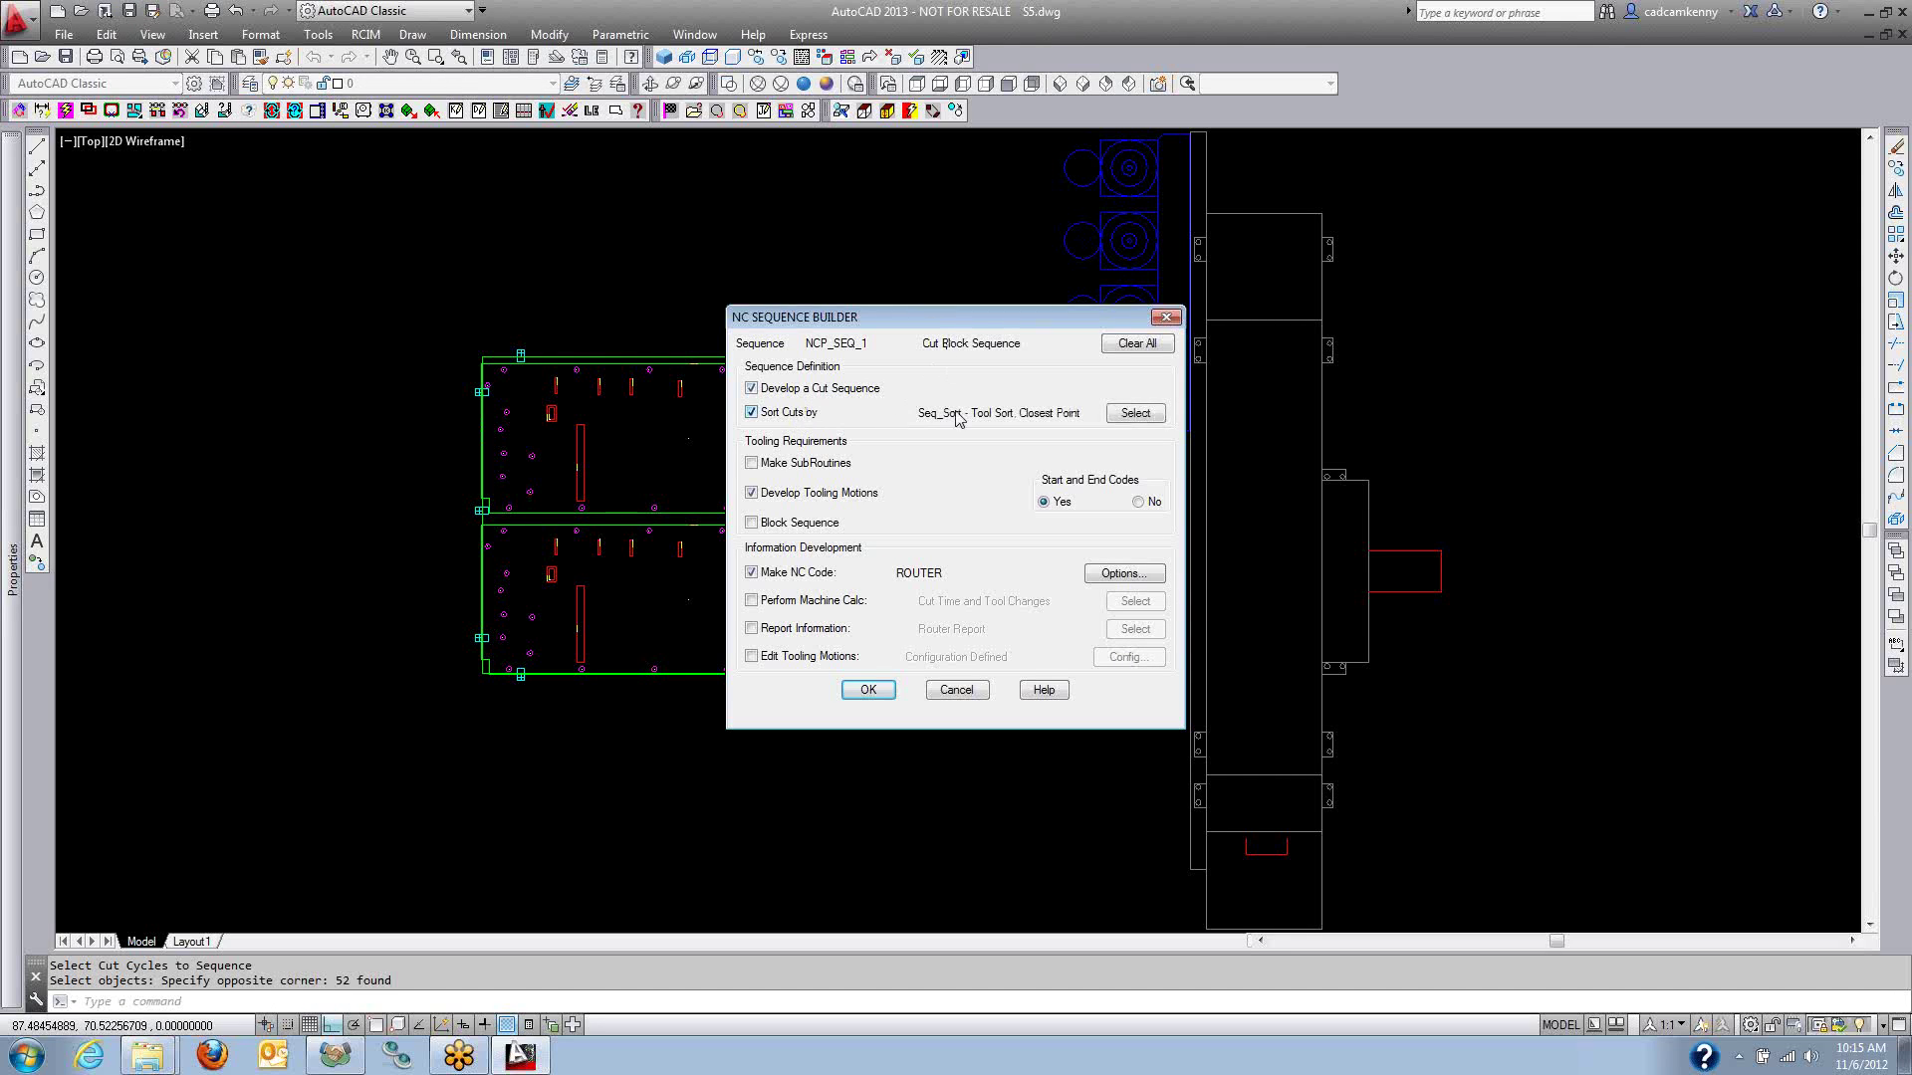
pyautogui.click(1132, 414)
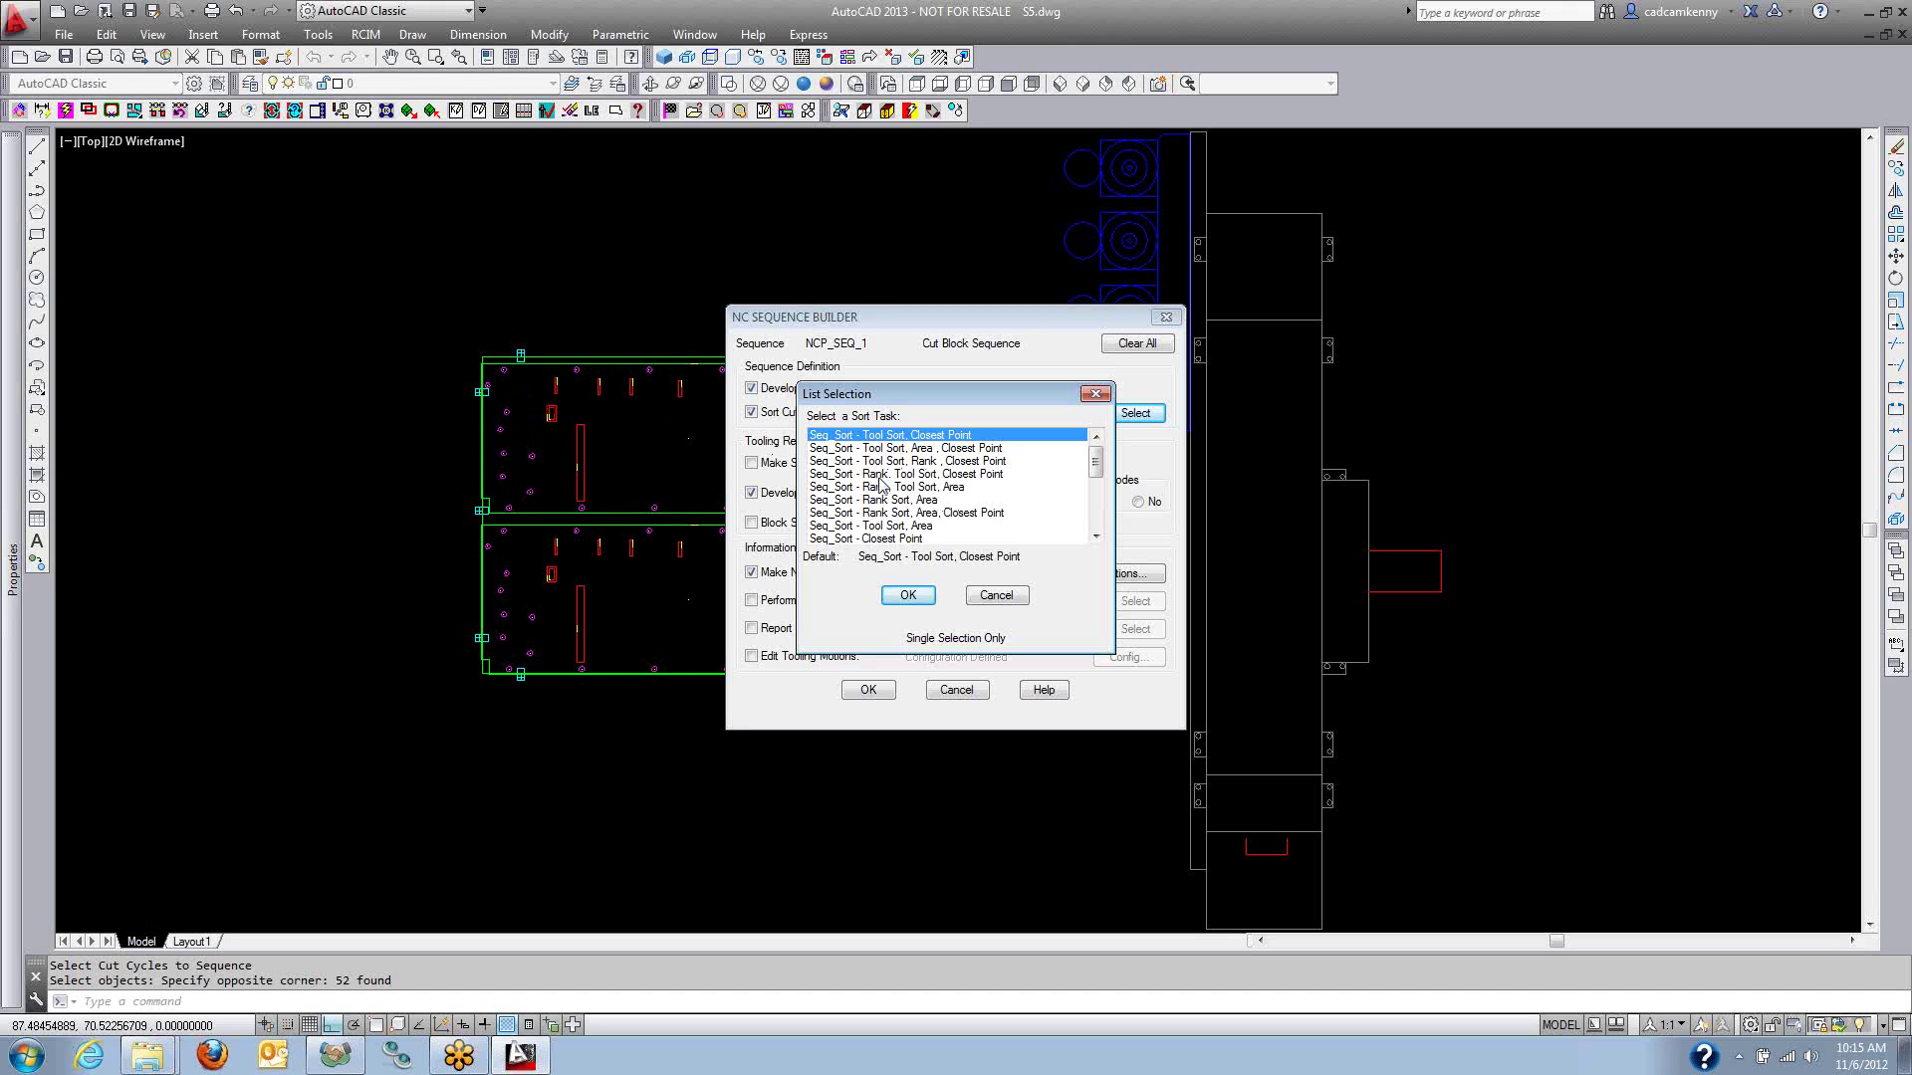
pyautogui.click(876, 475)
pyautogui.click(876, 462)
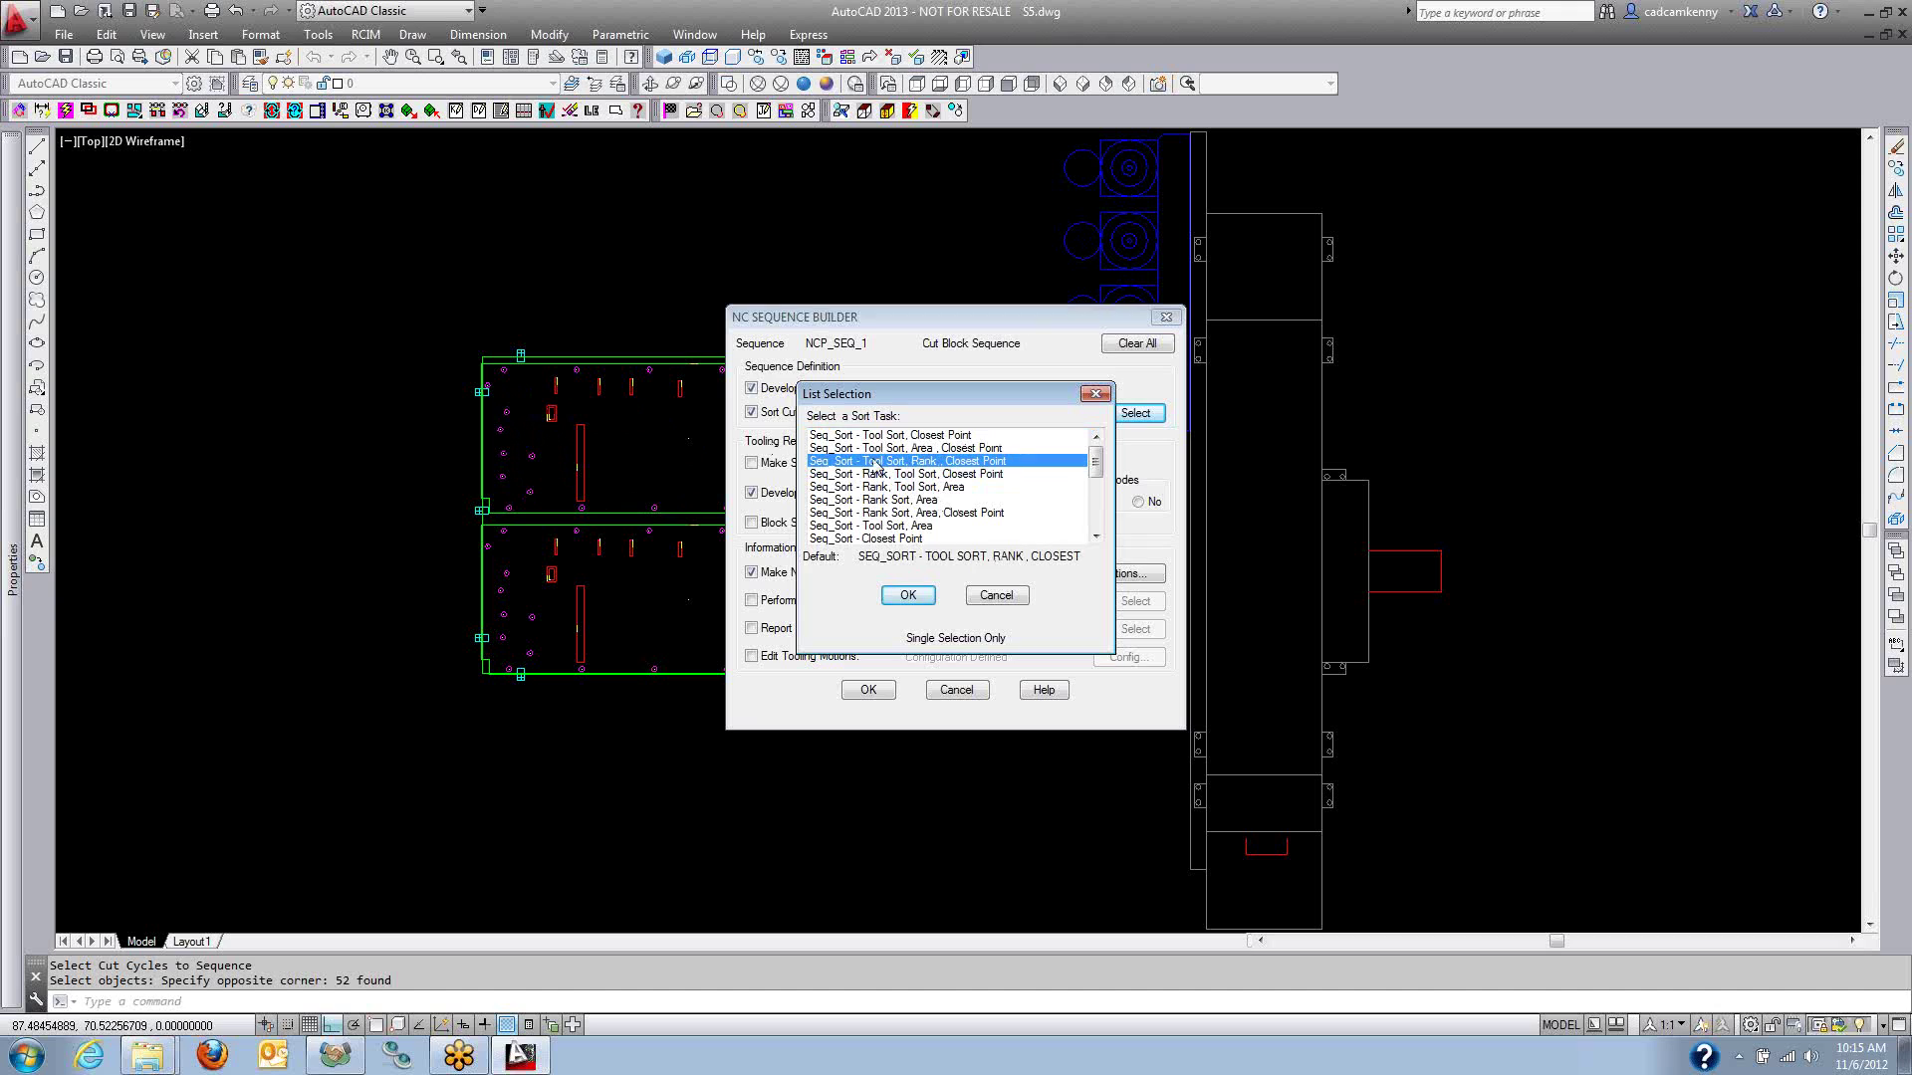
pyautogui.click(907, 598)
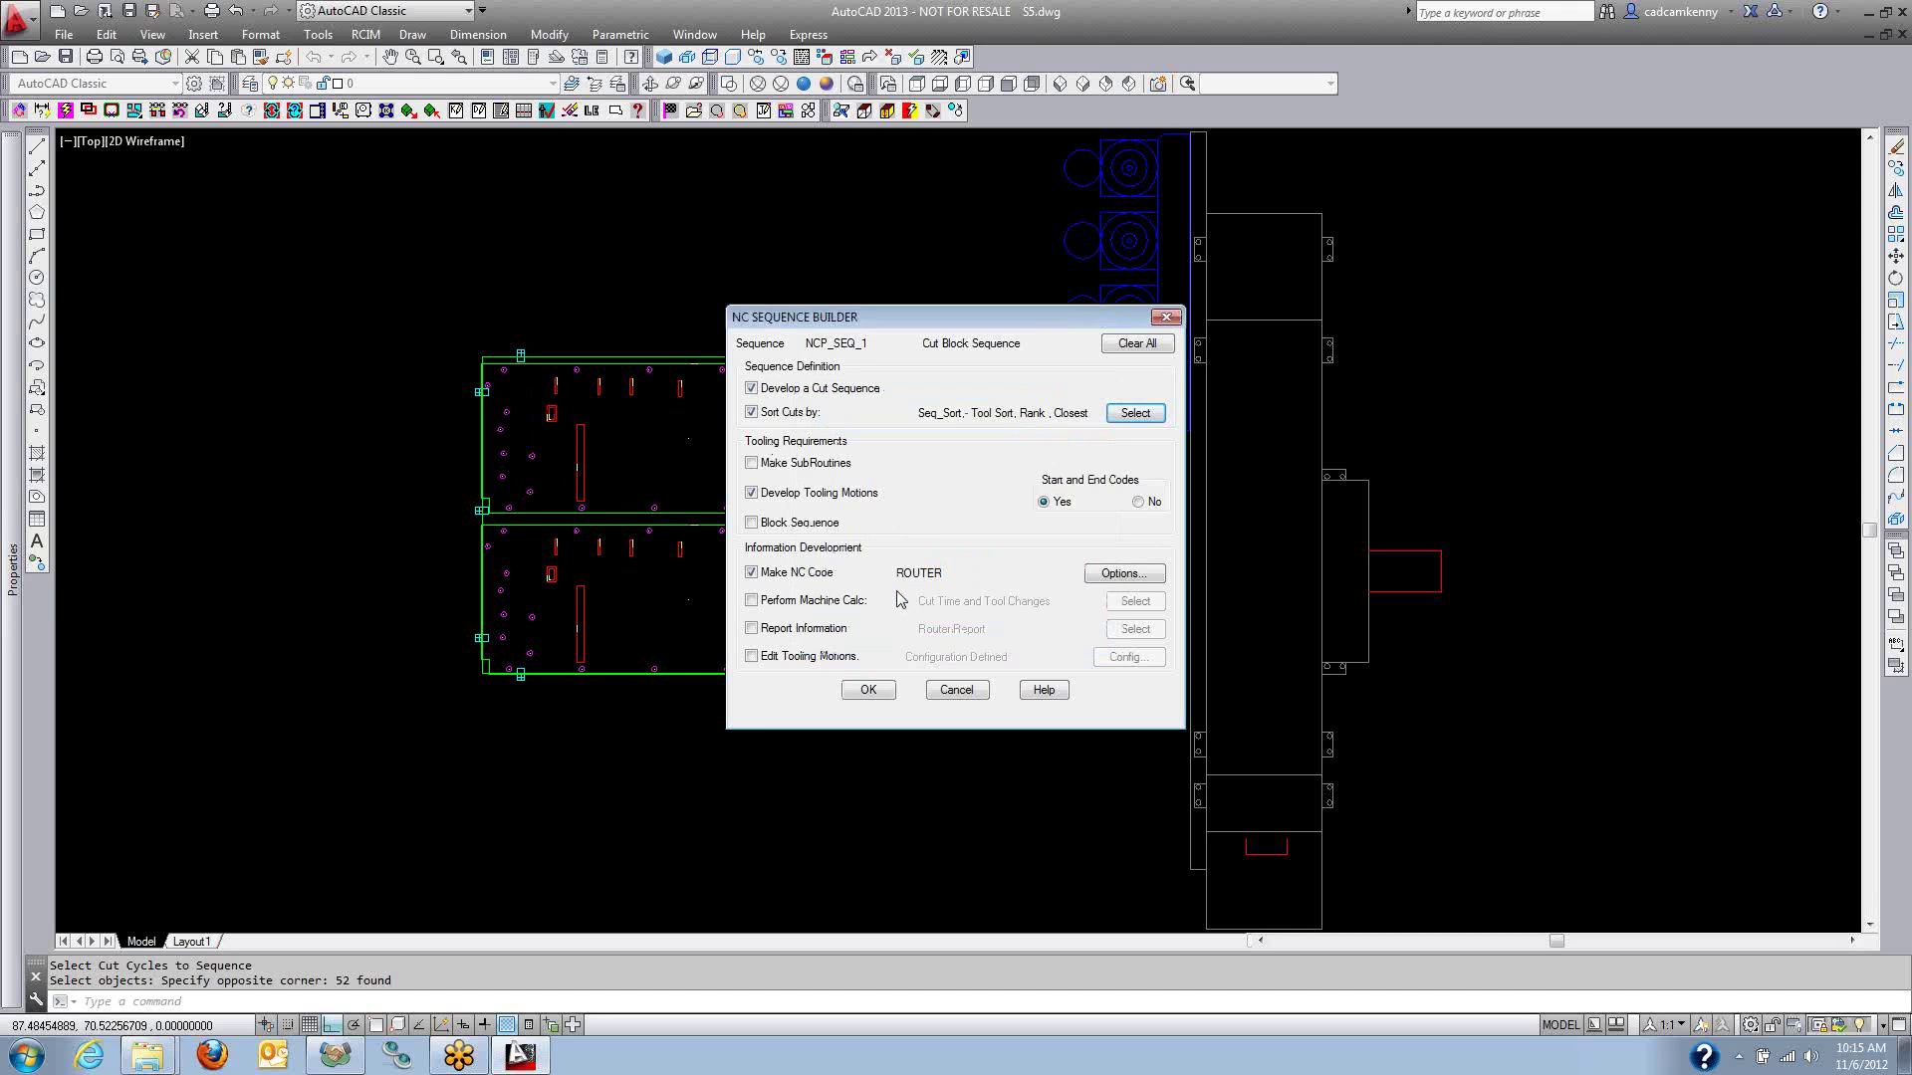
pyautogui.click(752, 601)
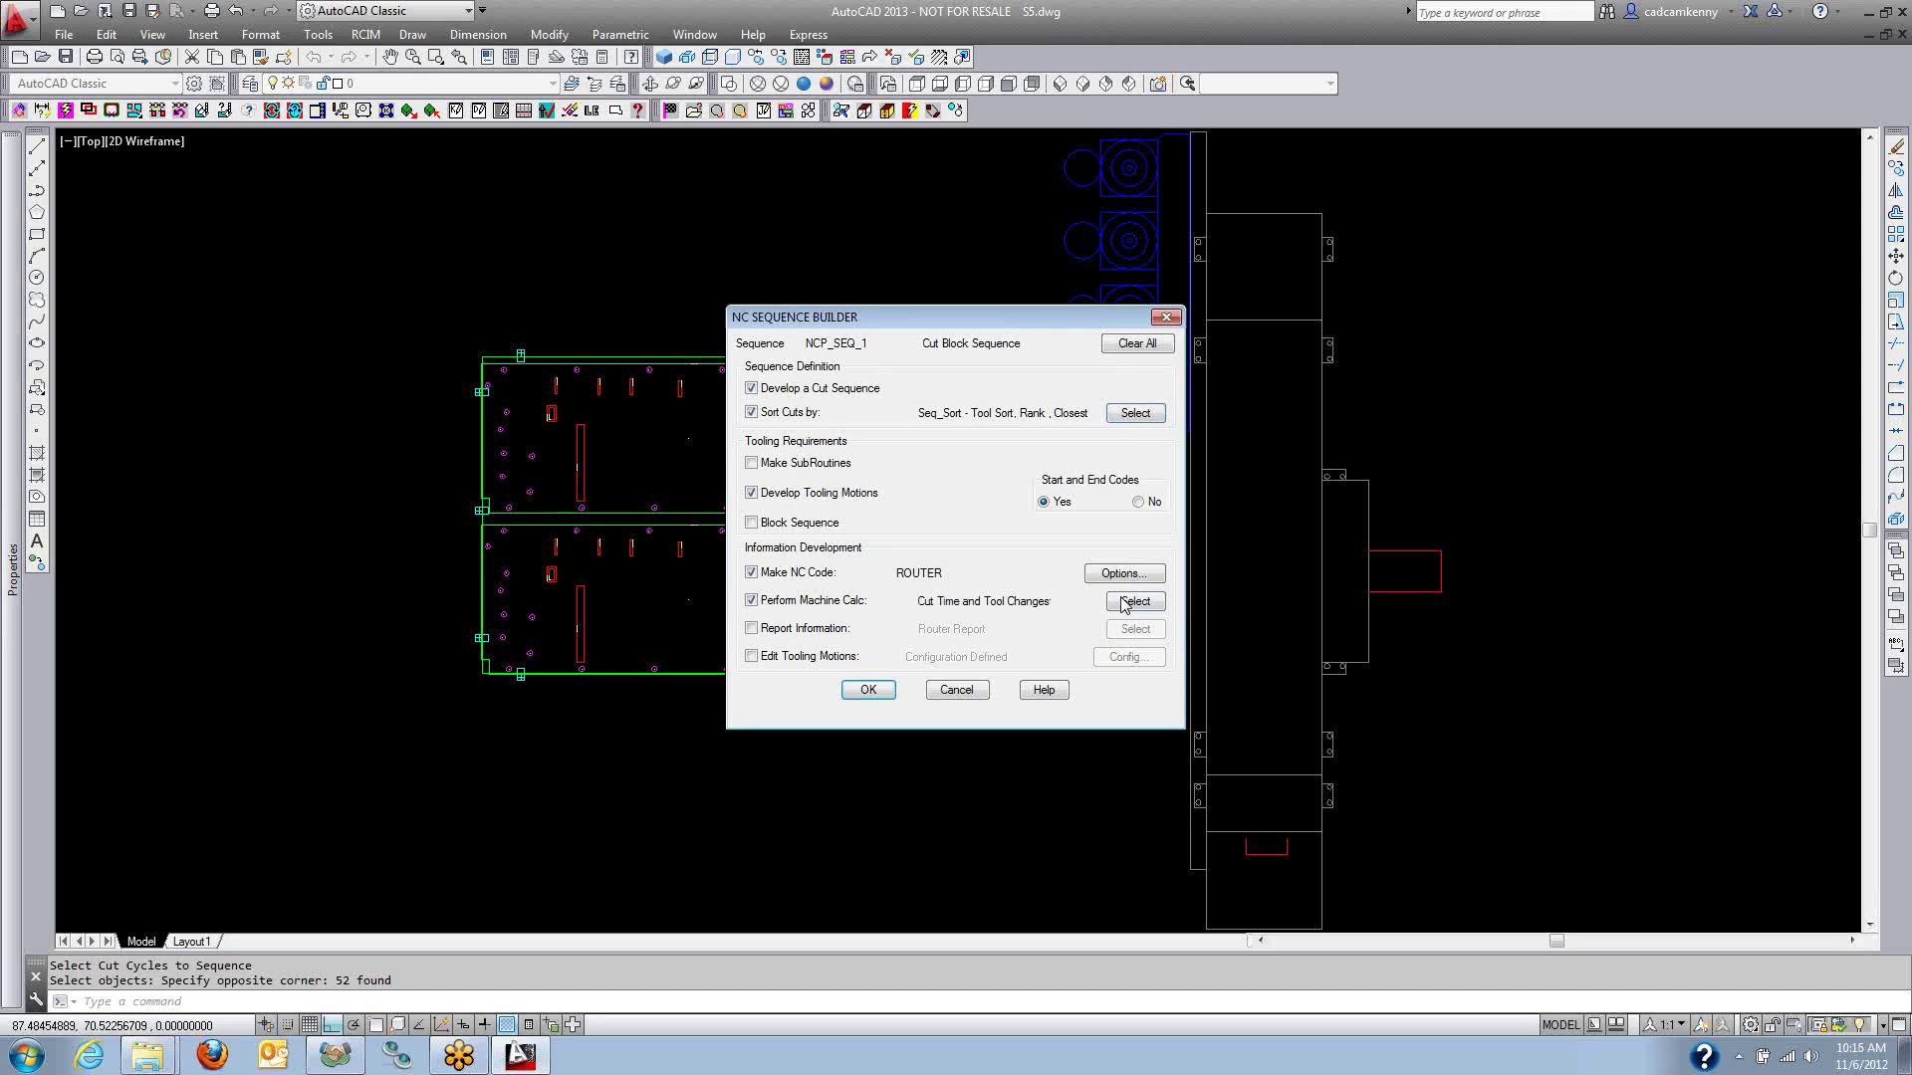
# Set the machine calculation to ACCDEC Time & Tool Changes, accept the NC code options for s5.out, and generate the NC code.
pyautogui.click(1127, 601)
pyautogui.click(901, 462)
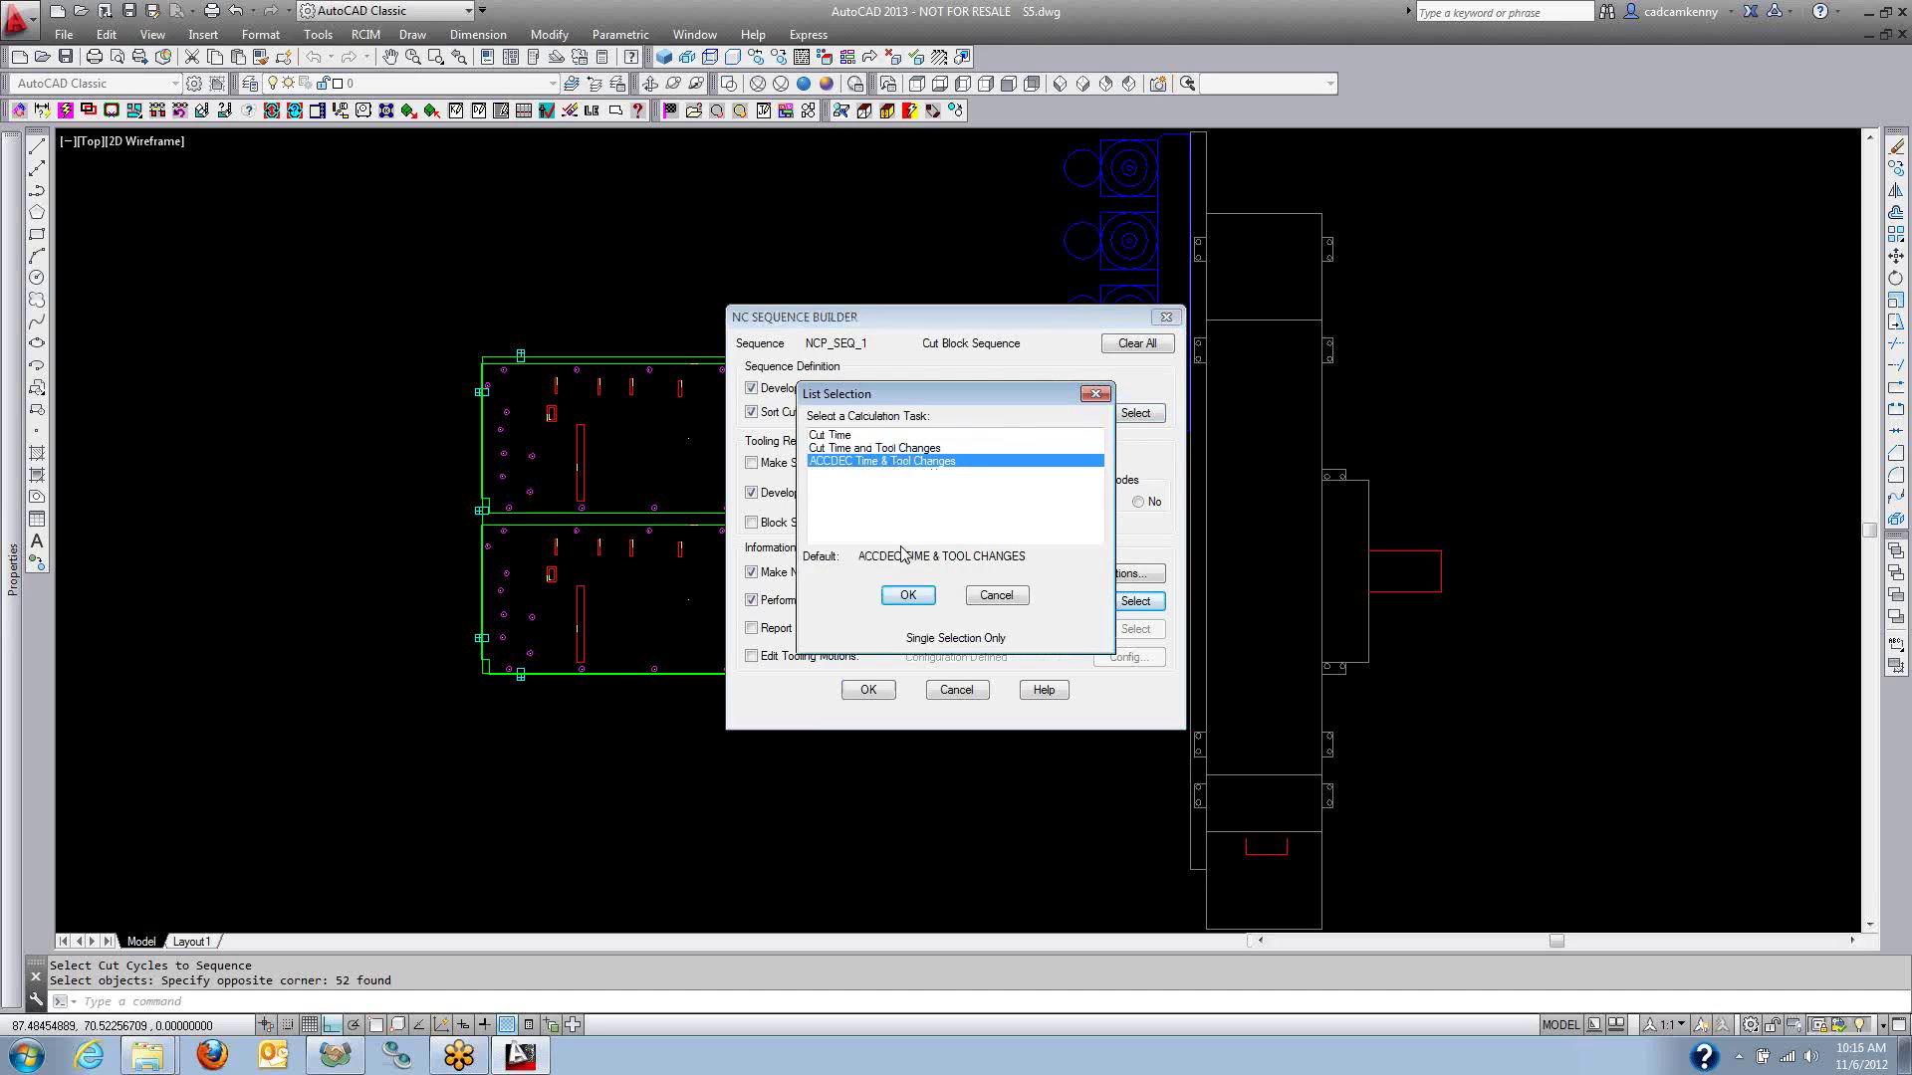
pyautogui.click(907, 596)
pyautogui.click(1123, 574)
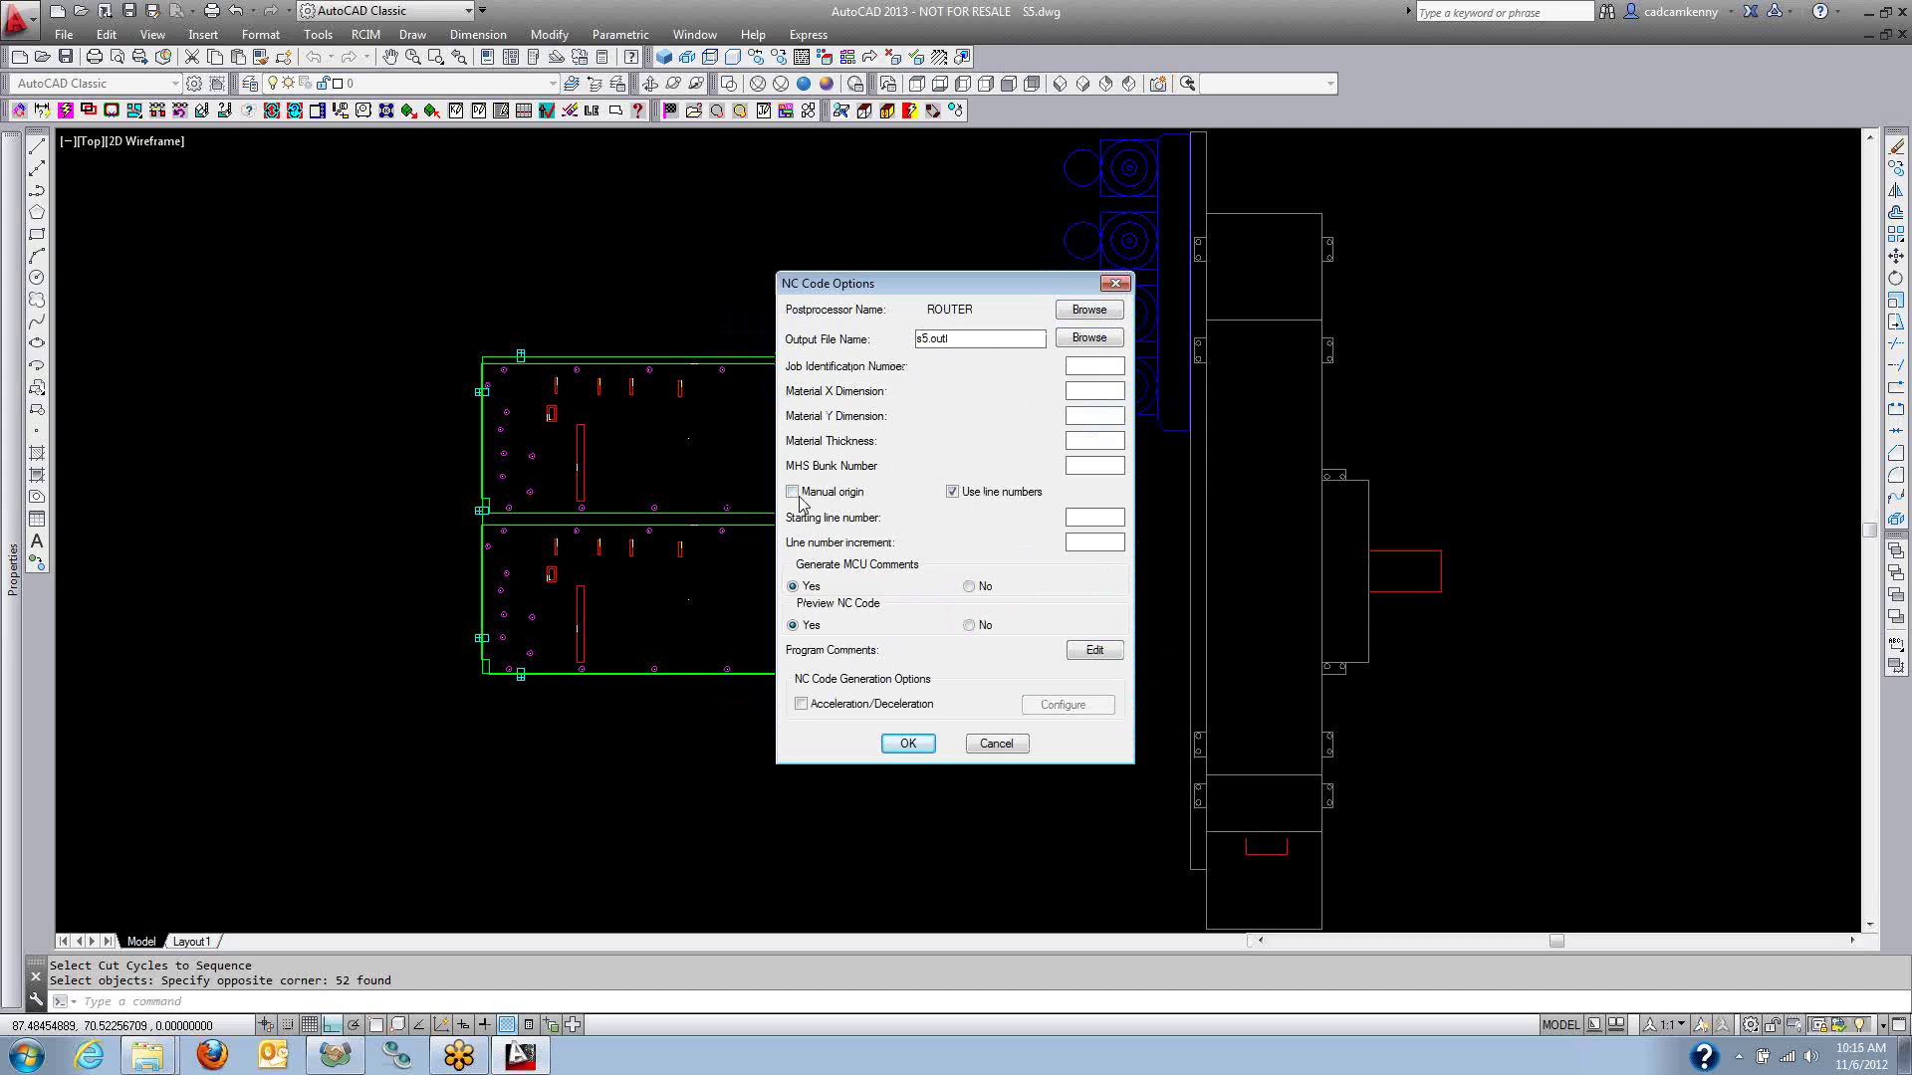
pyautogui.click(904, 747)
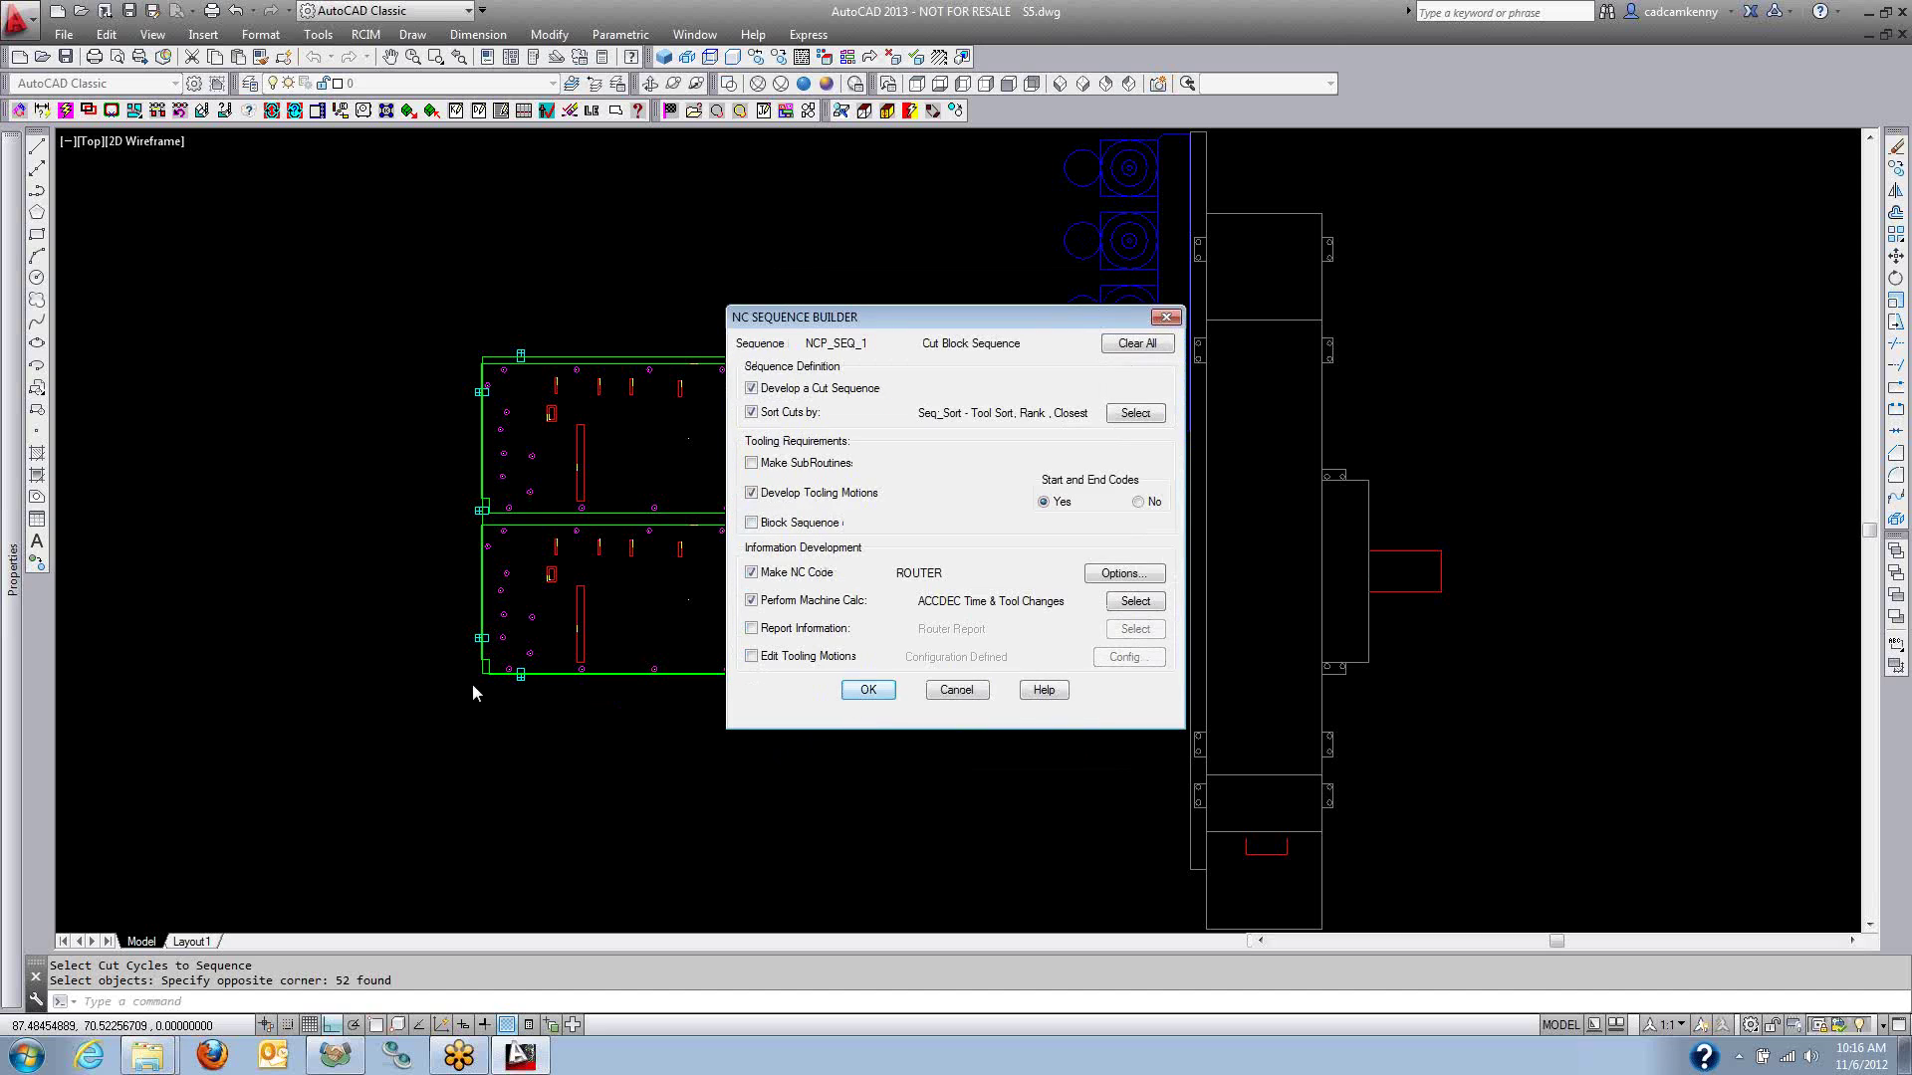
pyautogui.click(865, 690)
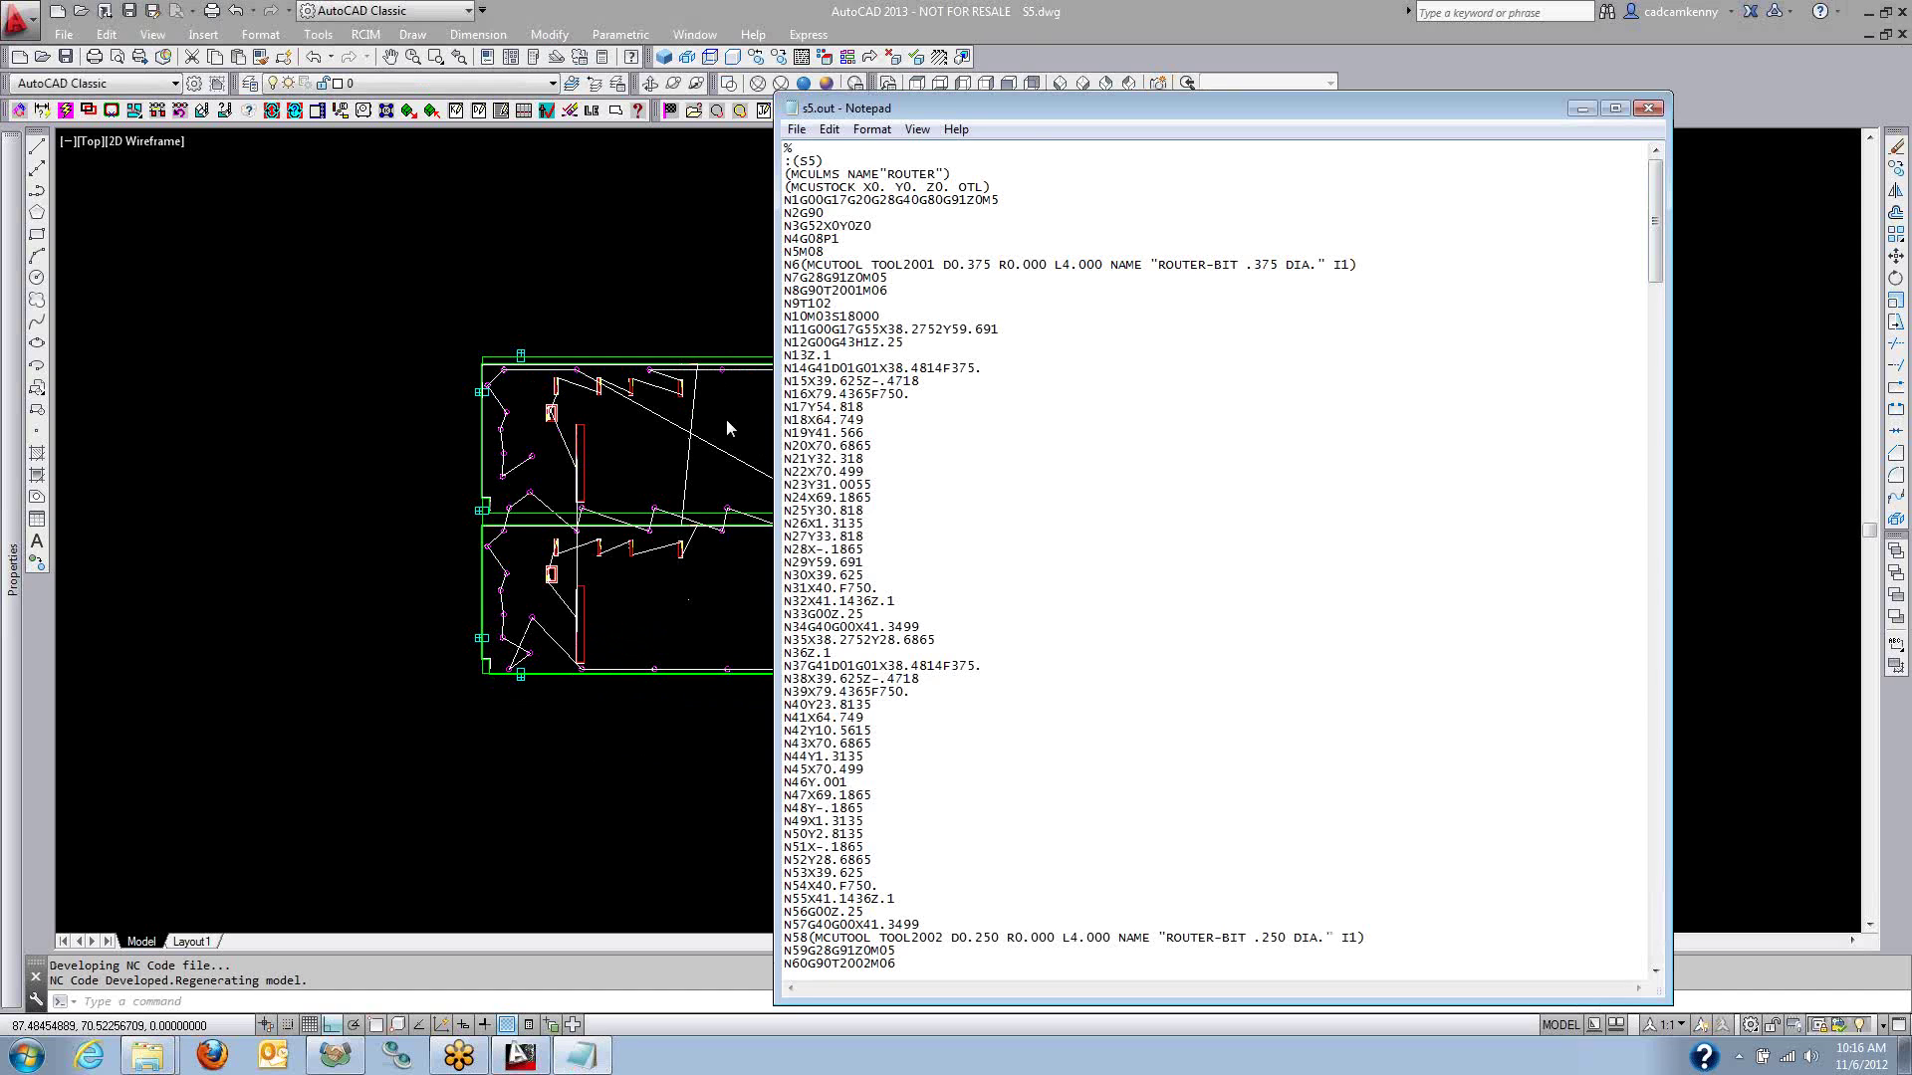
# Read through the generated s5.out NC code to the end of the program and close it.
pyautogui.moveTo(863, 540); pyautogui.dragTo(1098, 1071)
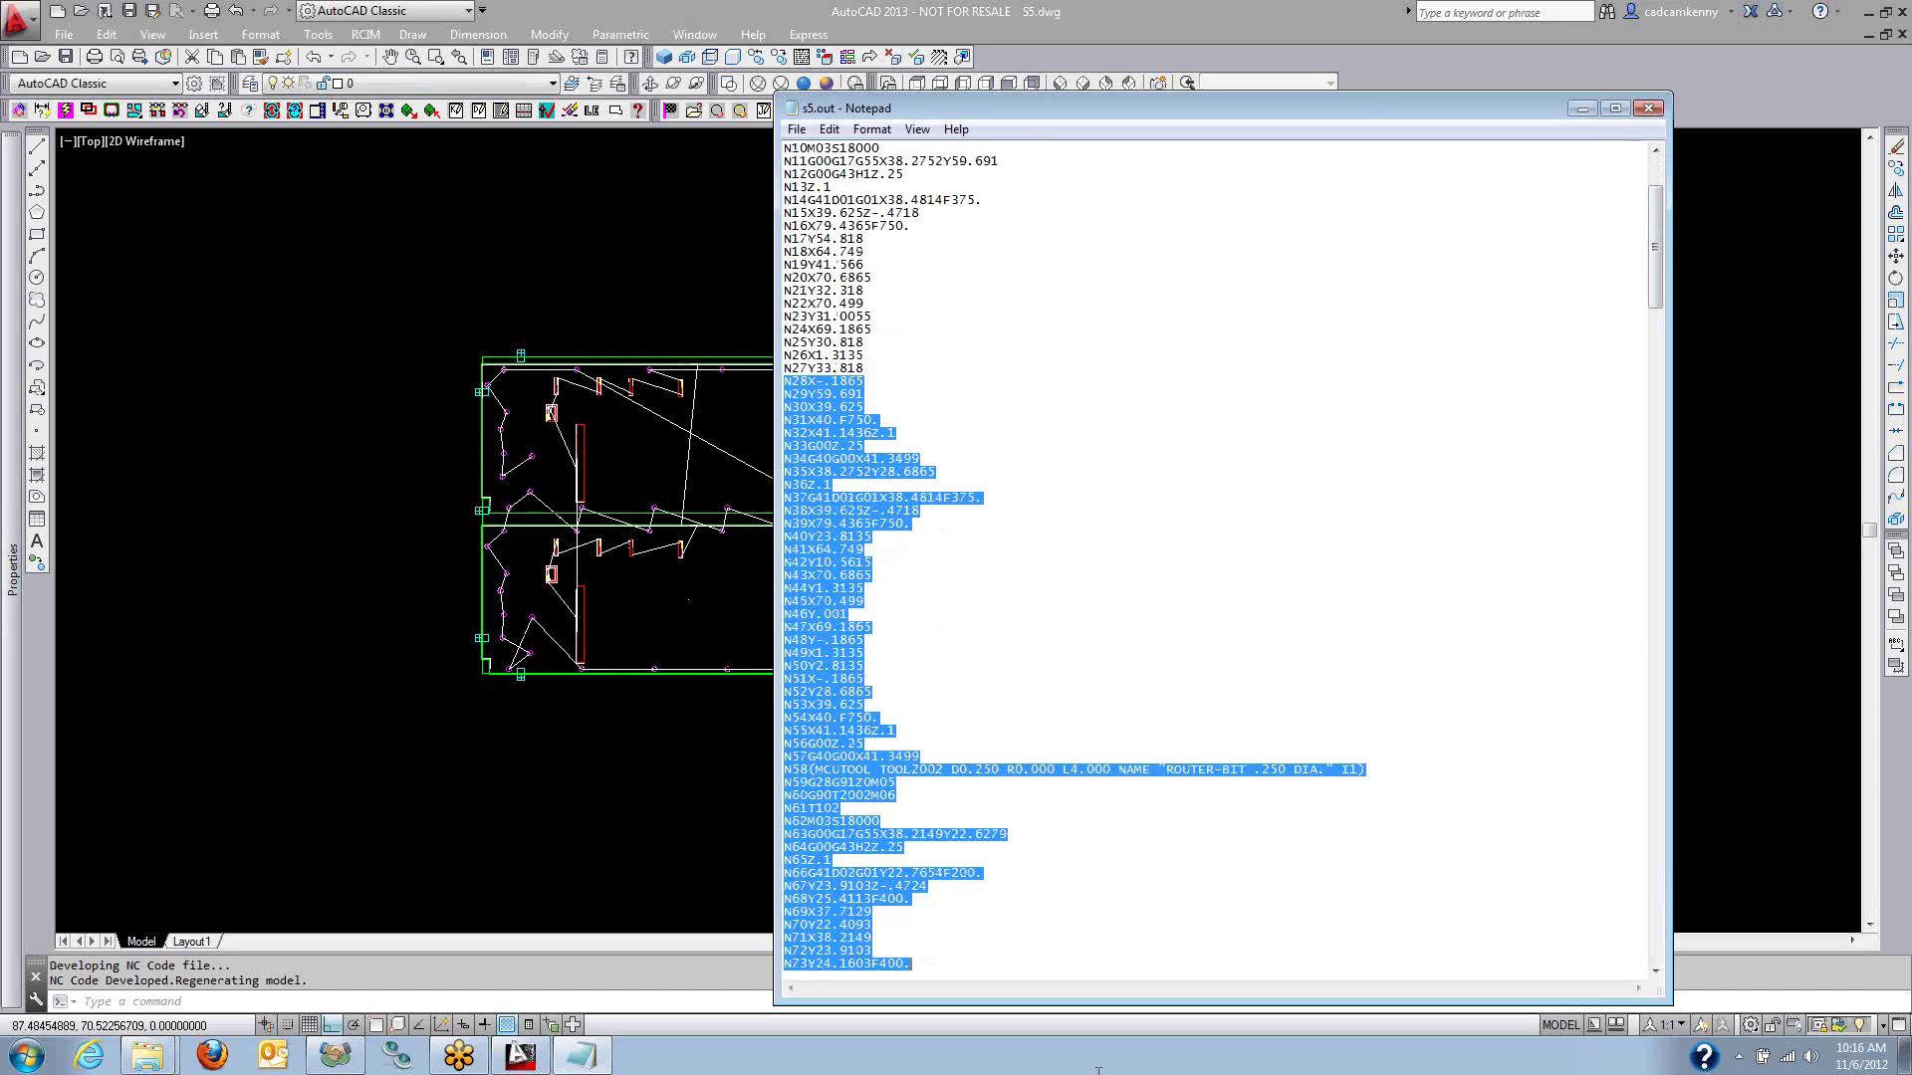
pyautogui.scroll(-20, 1143, 640)
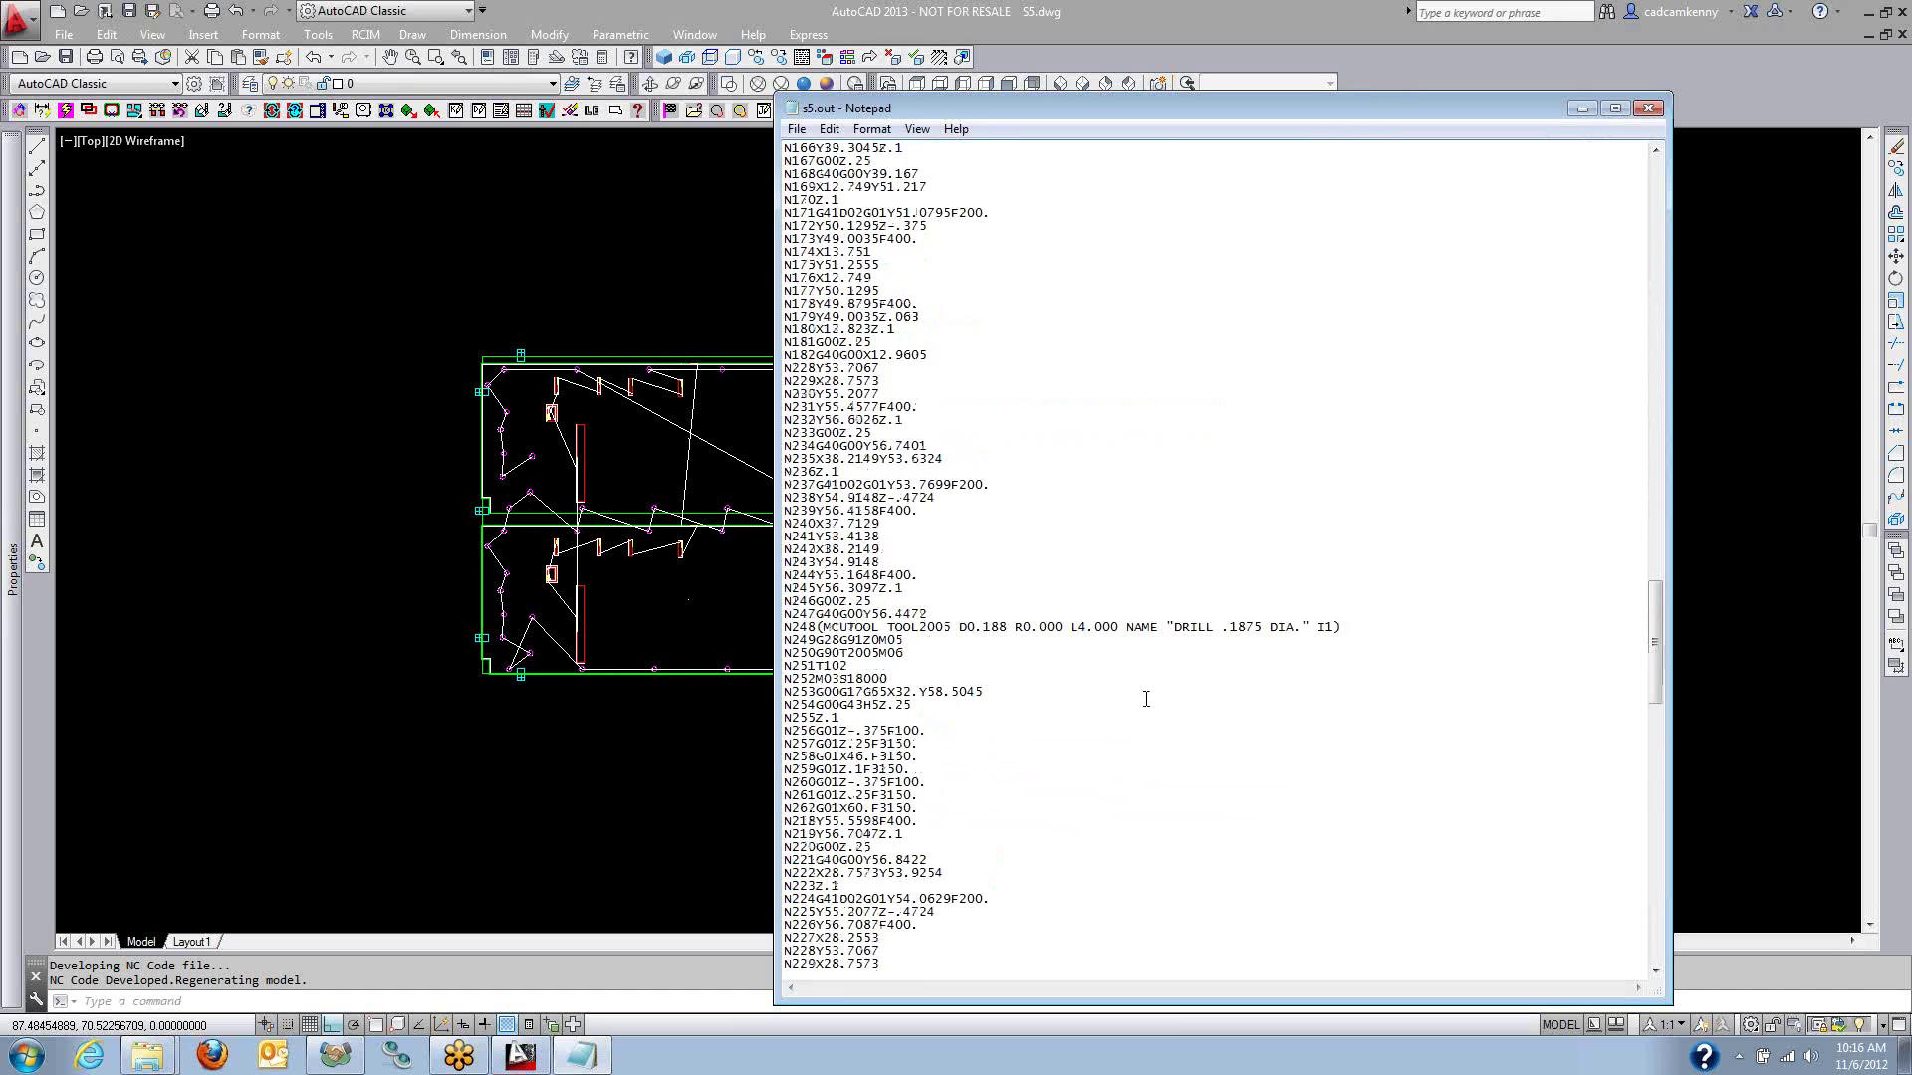
pyautogui.scroll(-10, 1096, 698)
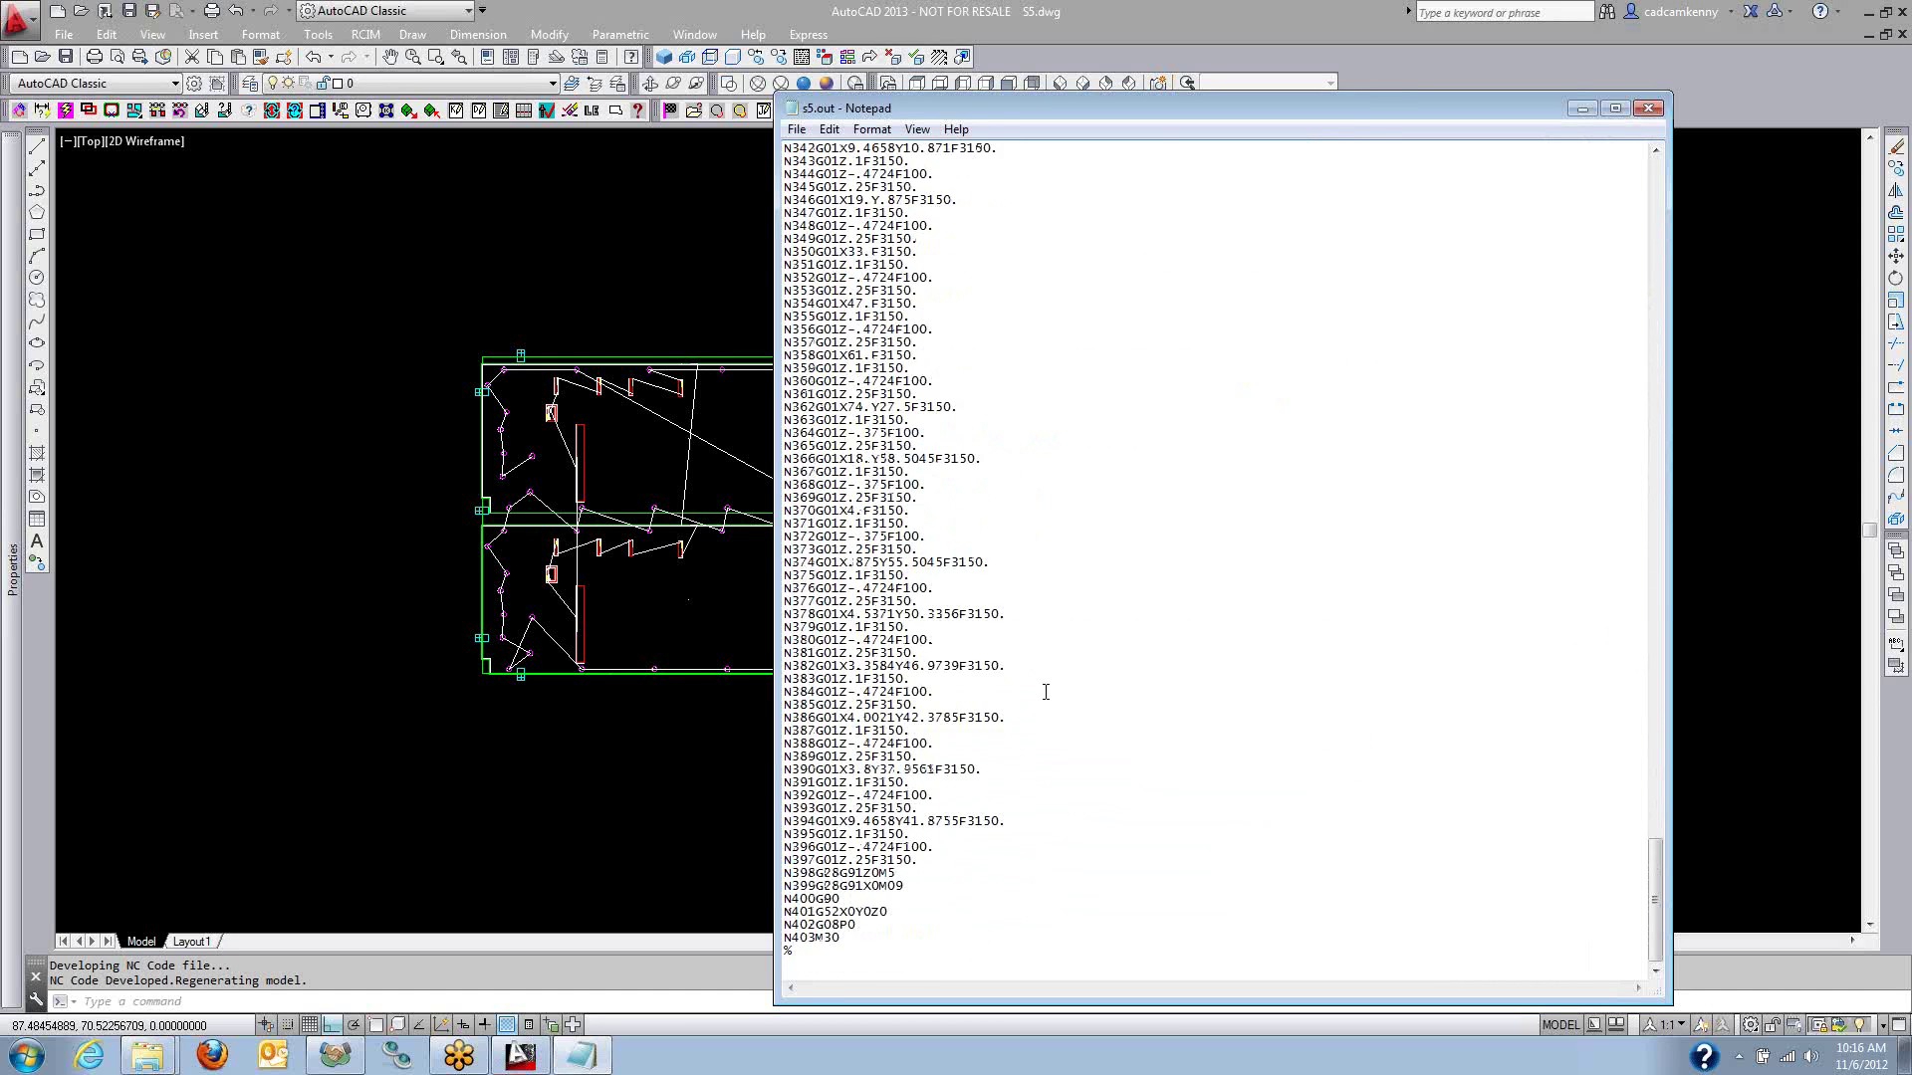
pyautogui.click(1648, 109)
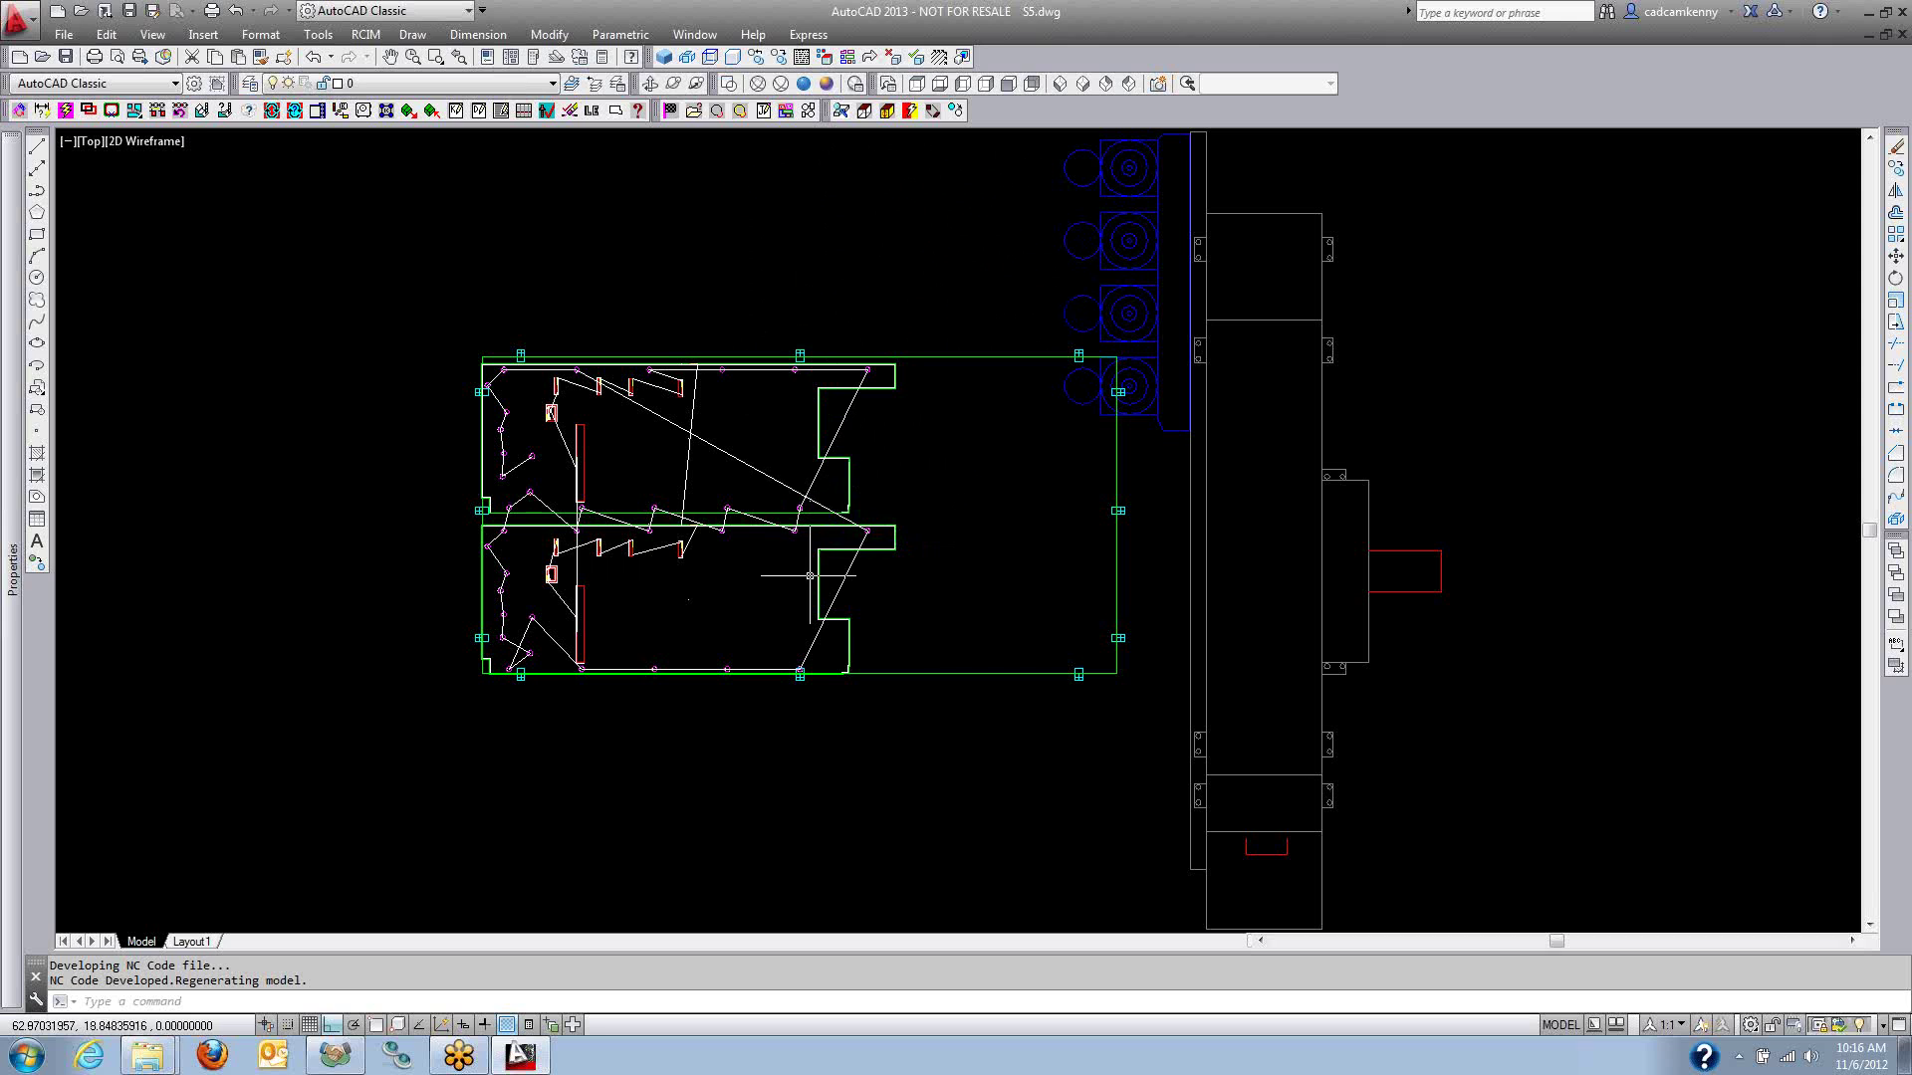
# Inspect the sequenced tool motions of both panels in 3D and close the S5 drawing without saving.
pyautogui.keyDown('shift'); pyautogui.moveTo(811, 576); pyautogui.dragTo(906, 498, button='middle'); pyautogui.keyUp('shift')
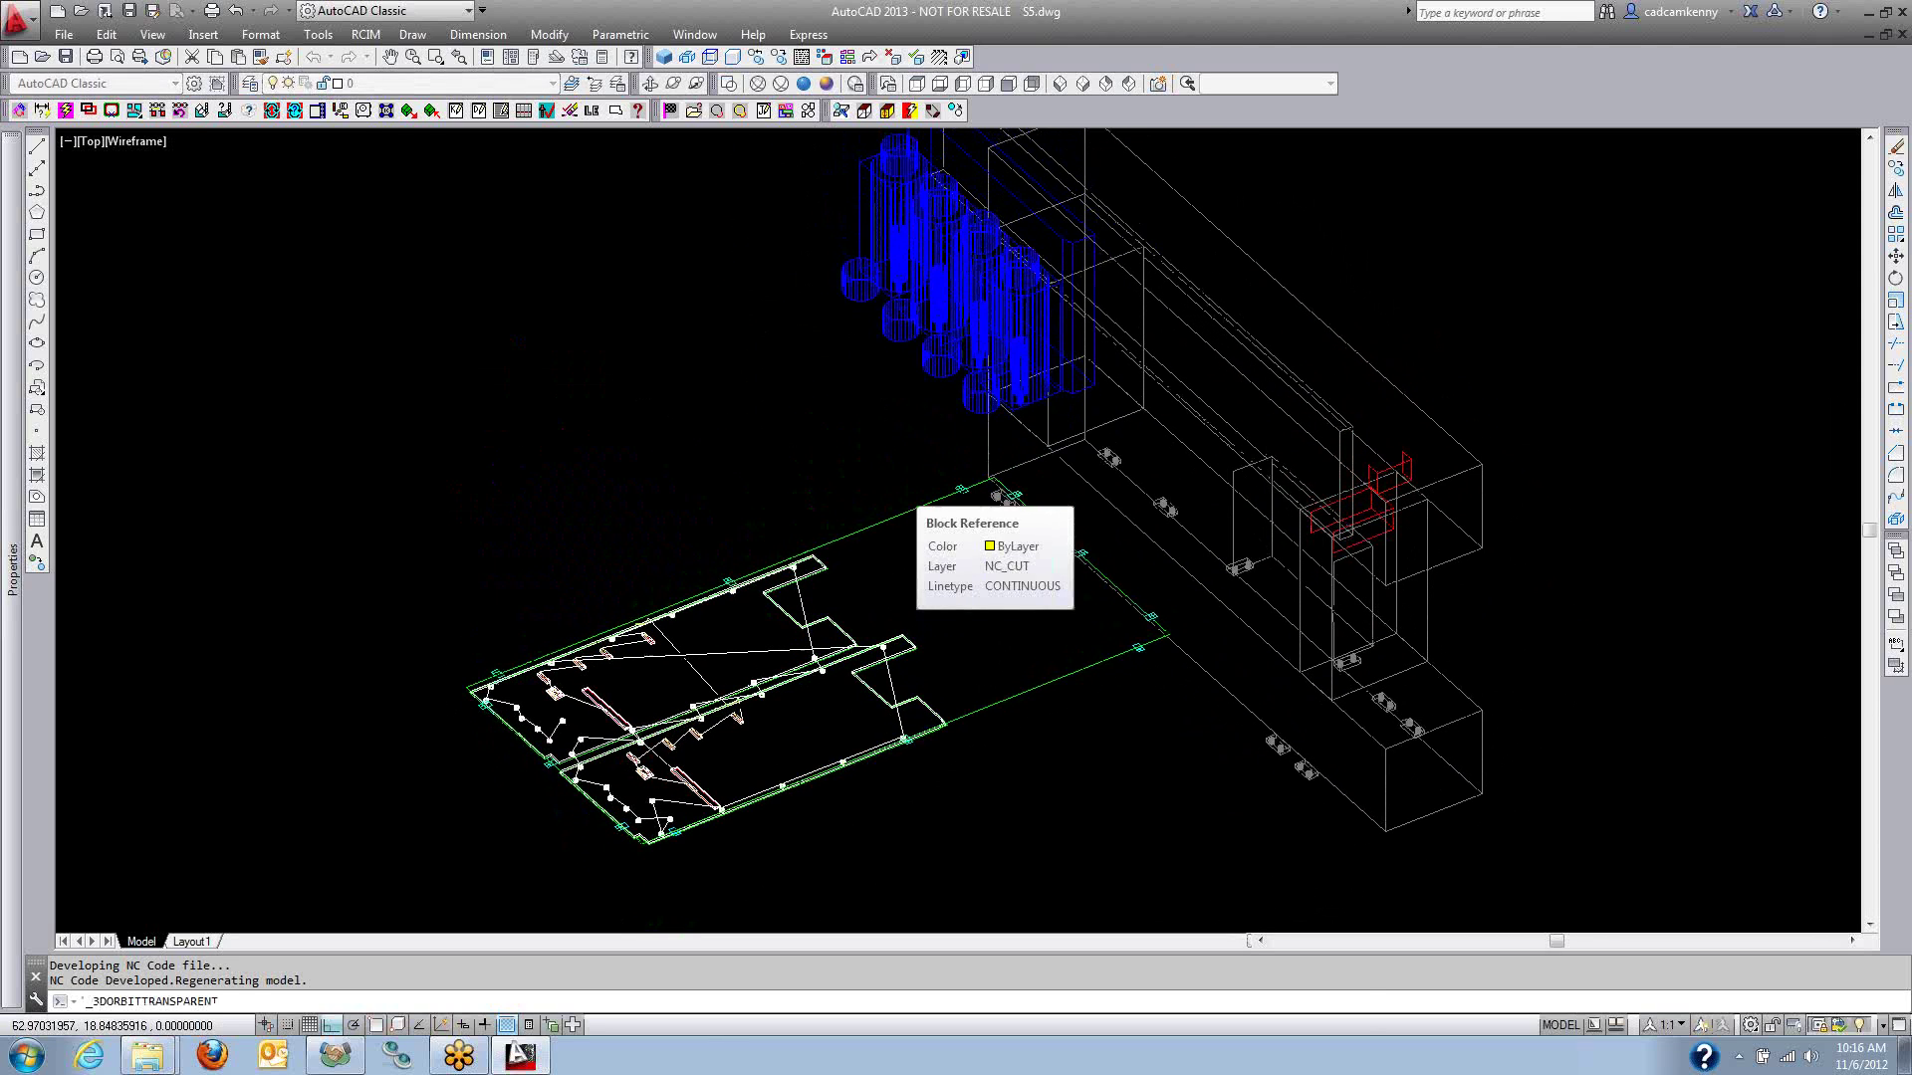
pyautogui.scroll(2, 579, 787)
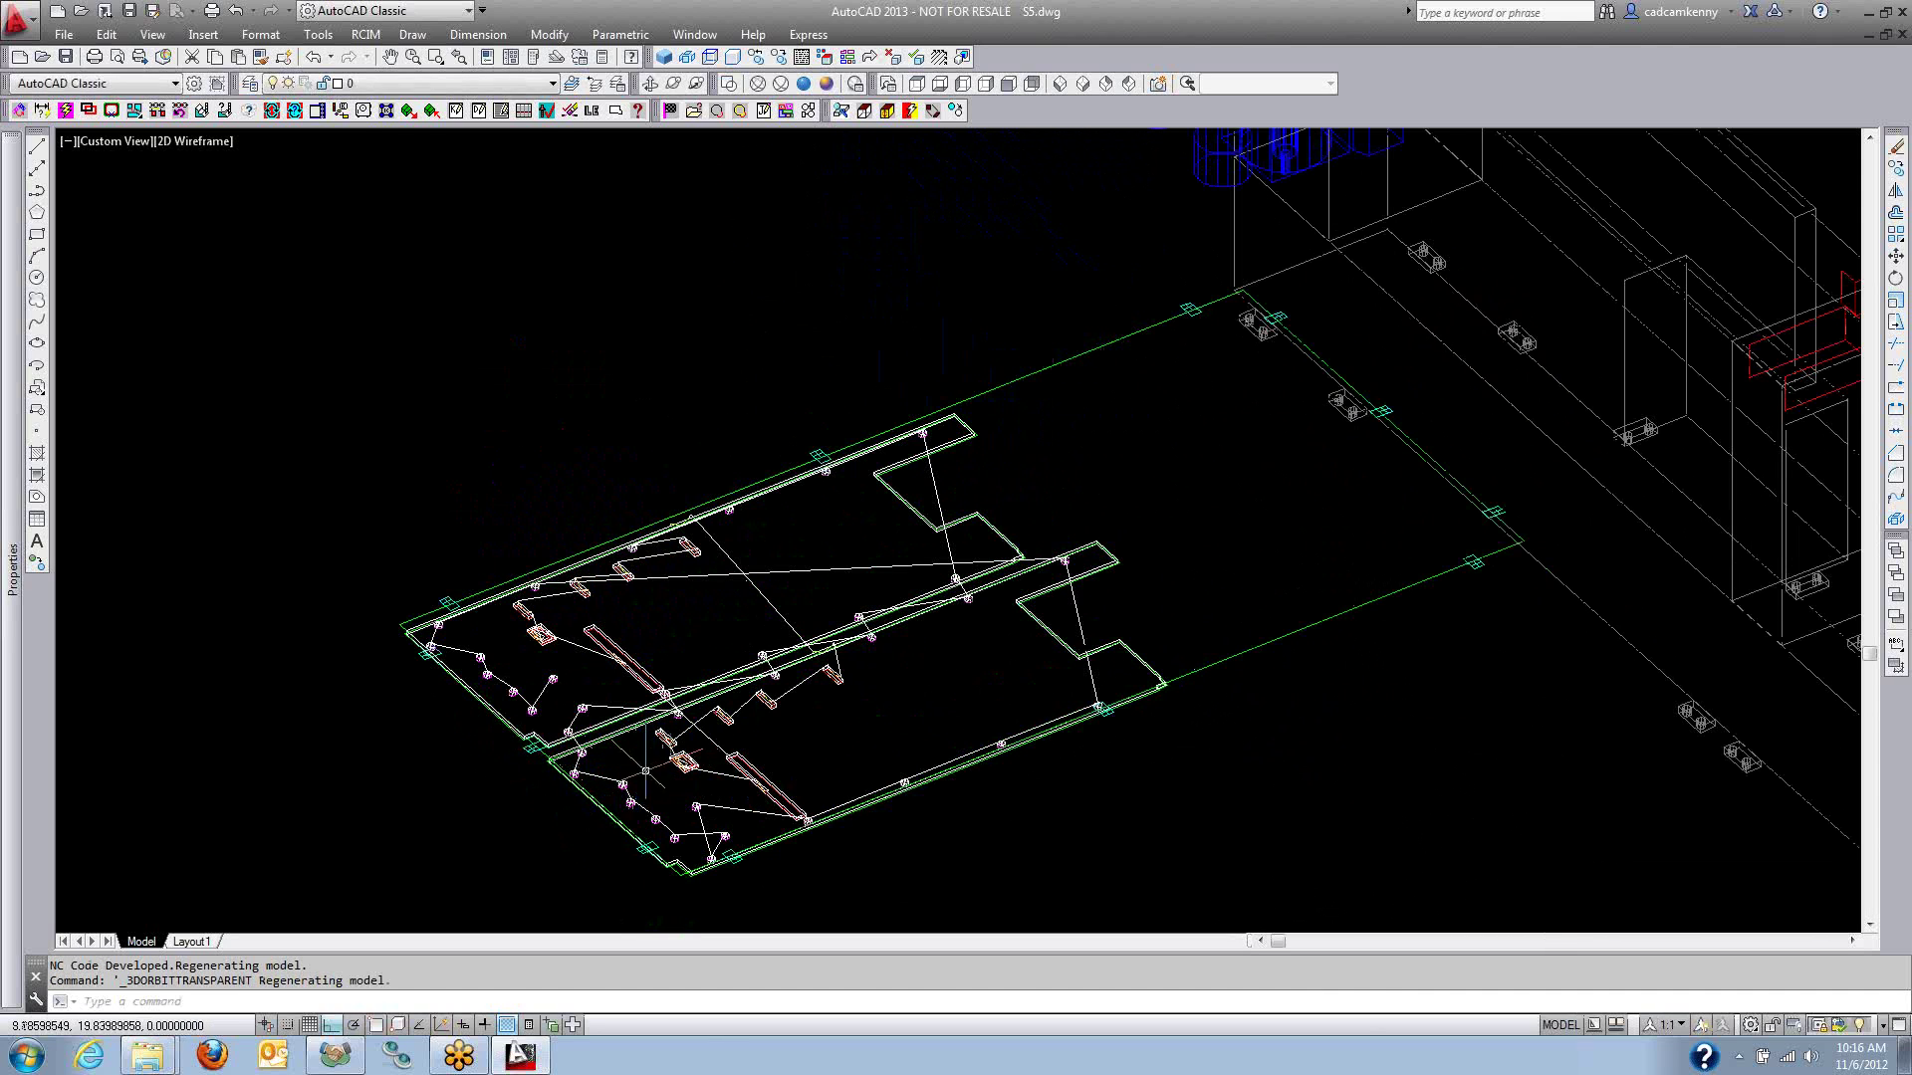
pyautogui.moveTo(647, 756); pyautogui.dragTo(648, 696, button='middle')
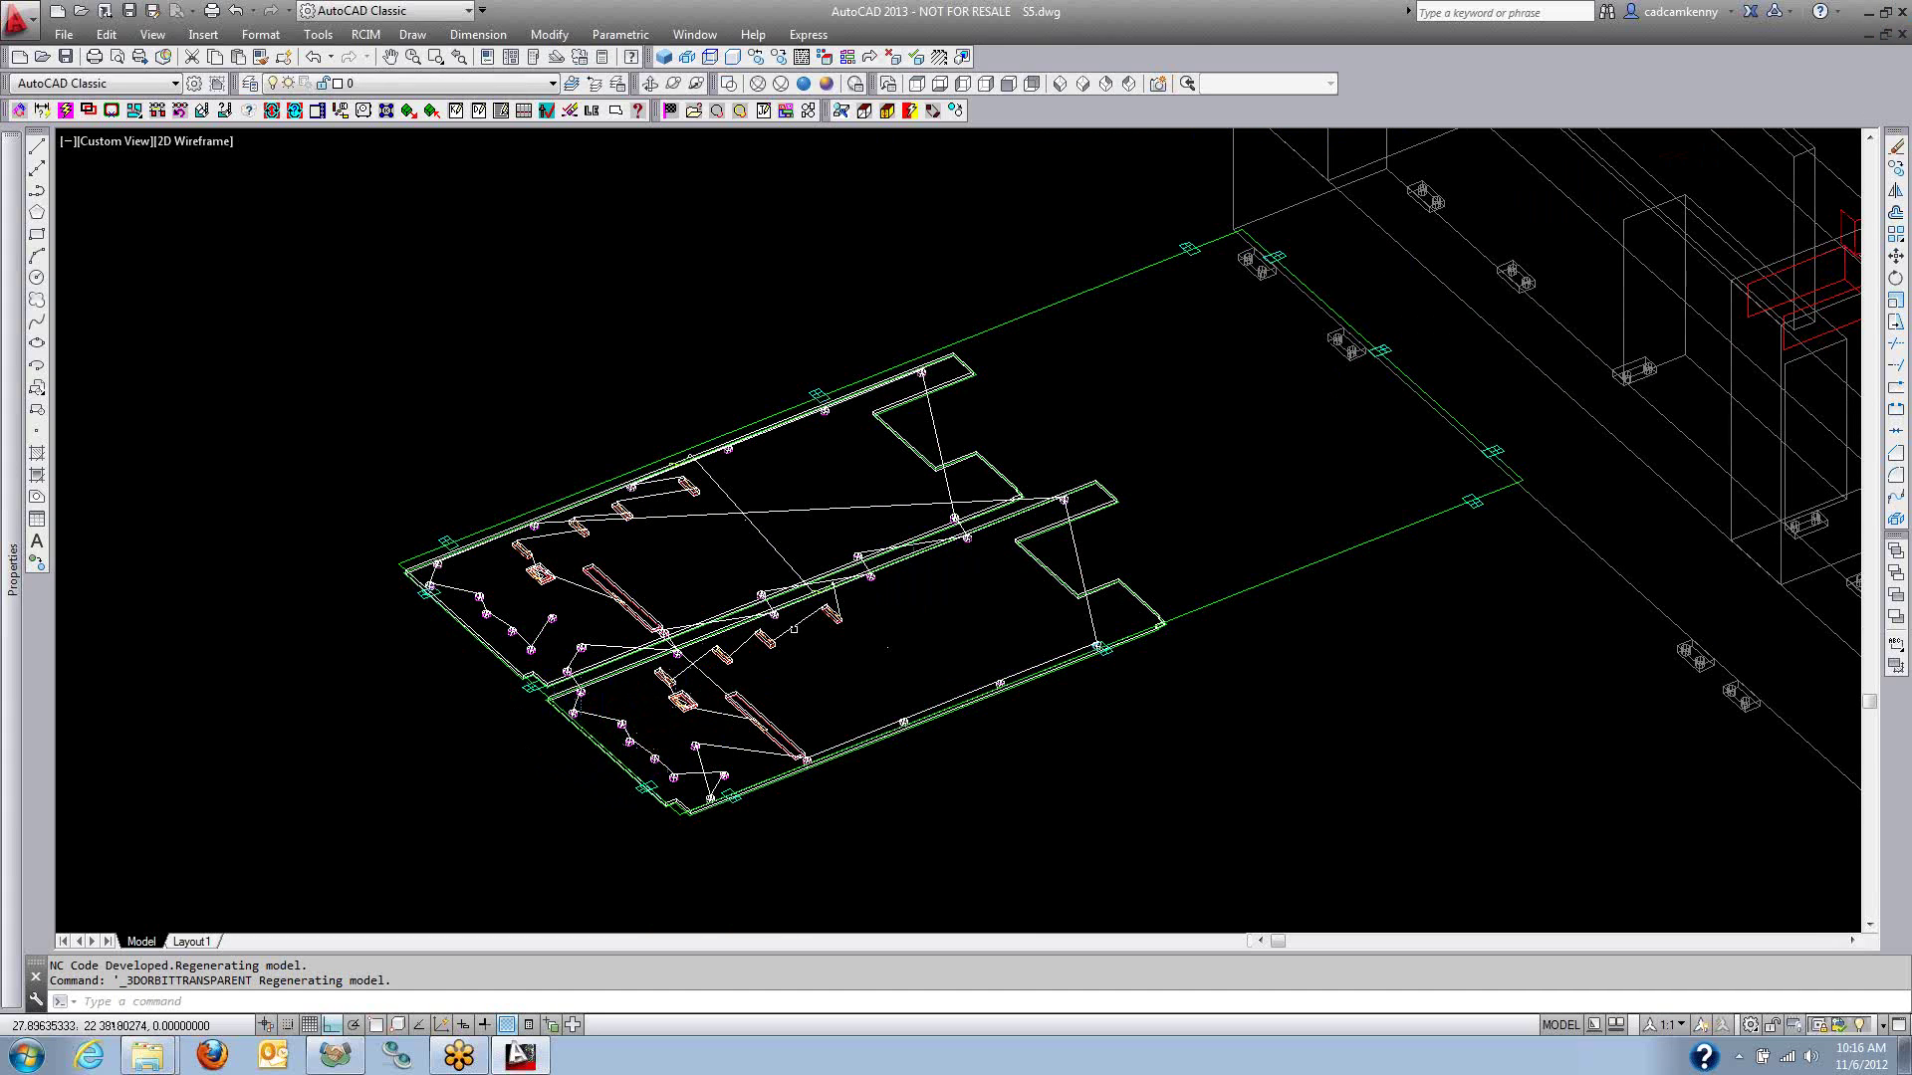
pyautogui.click(1902, 11)
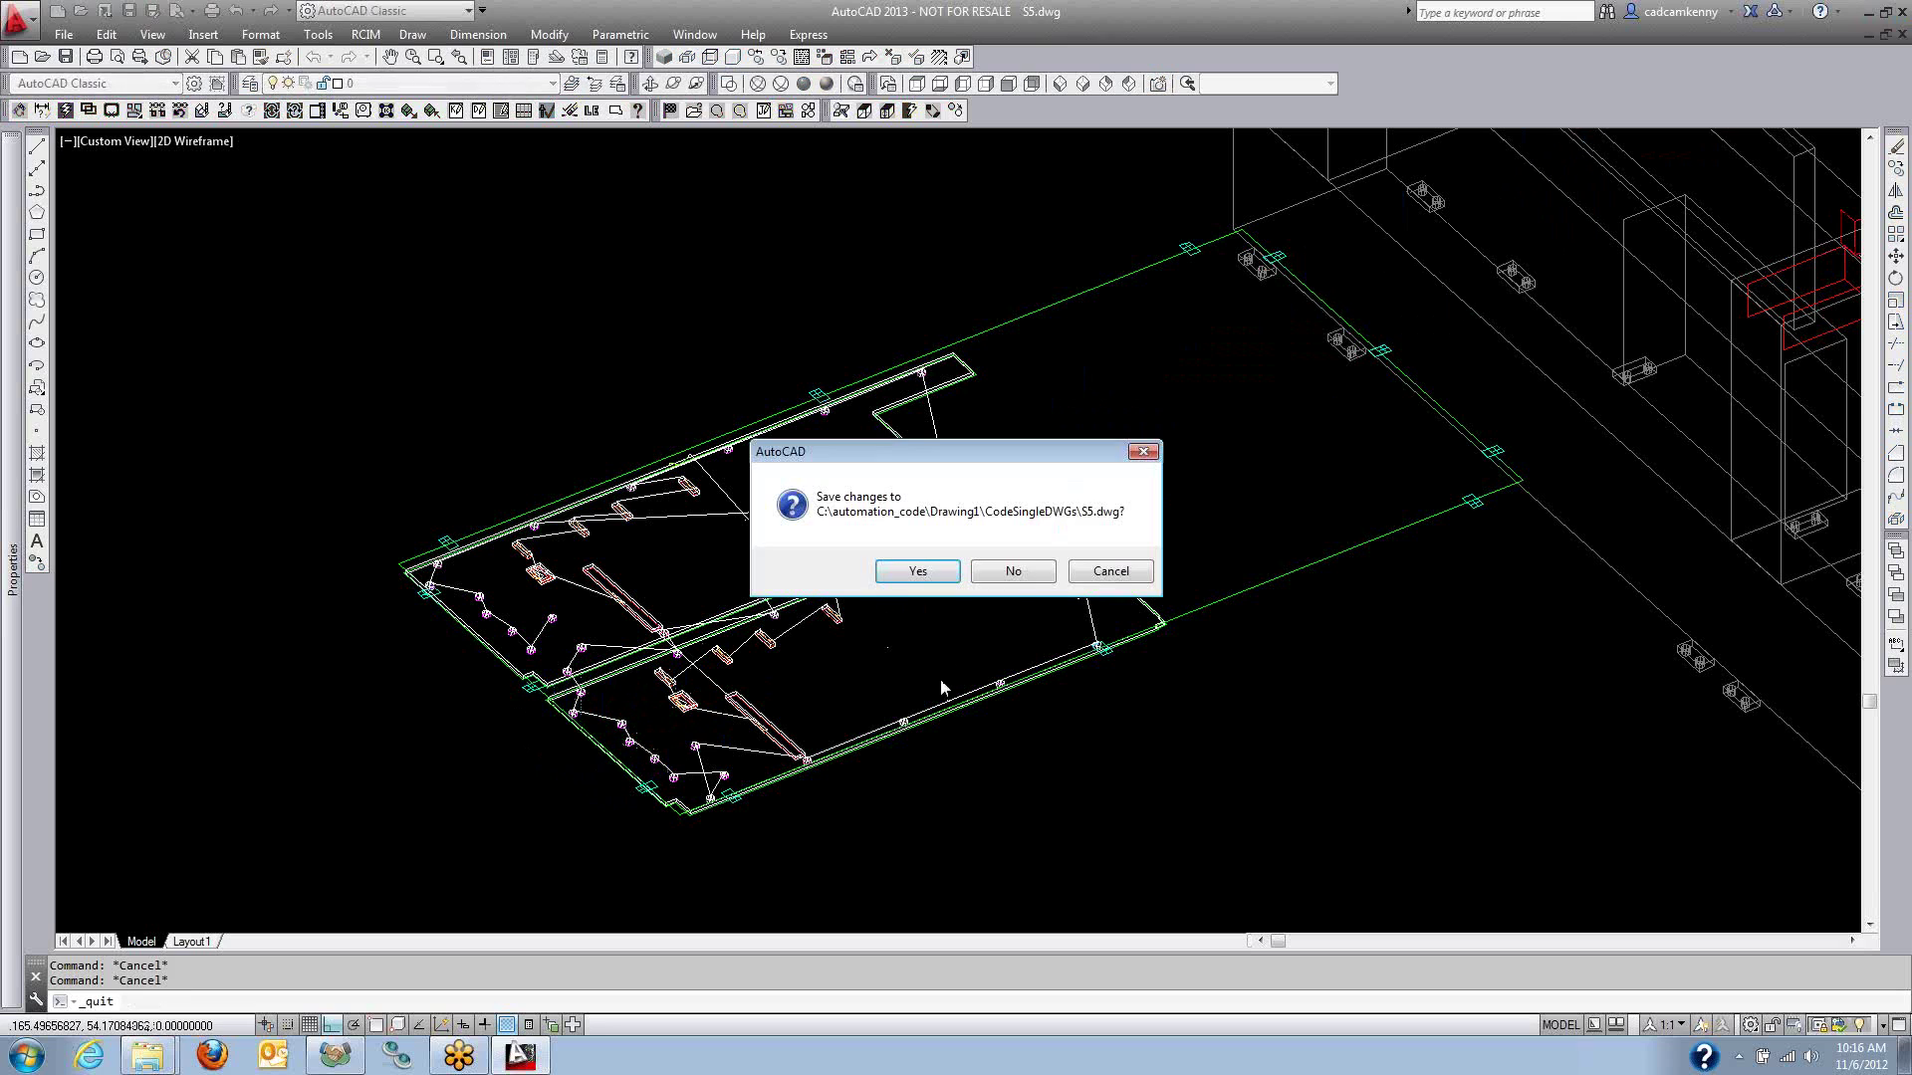
pyautogui.click(1011, 569)
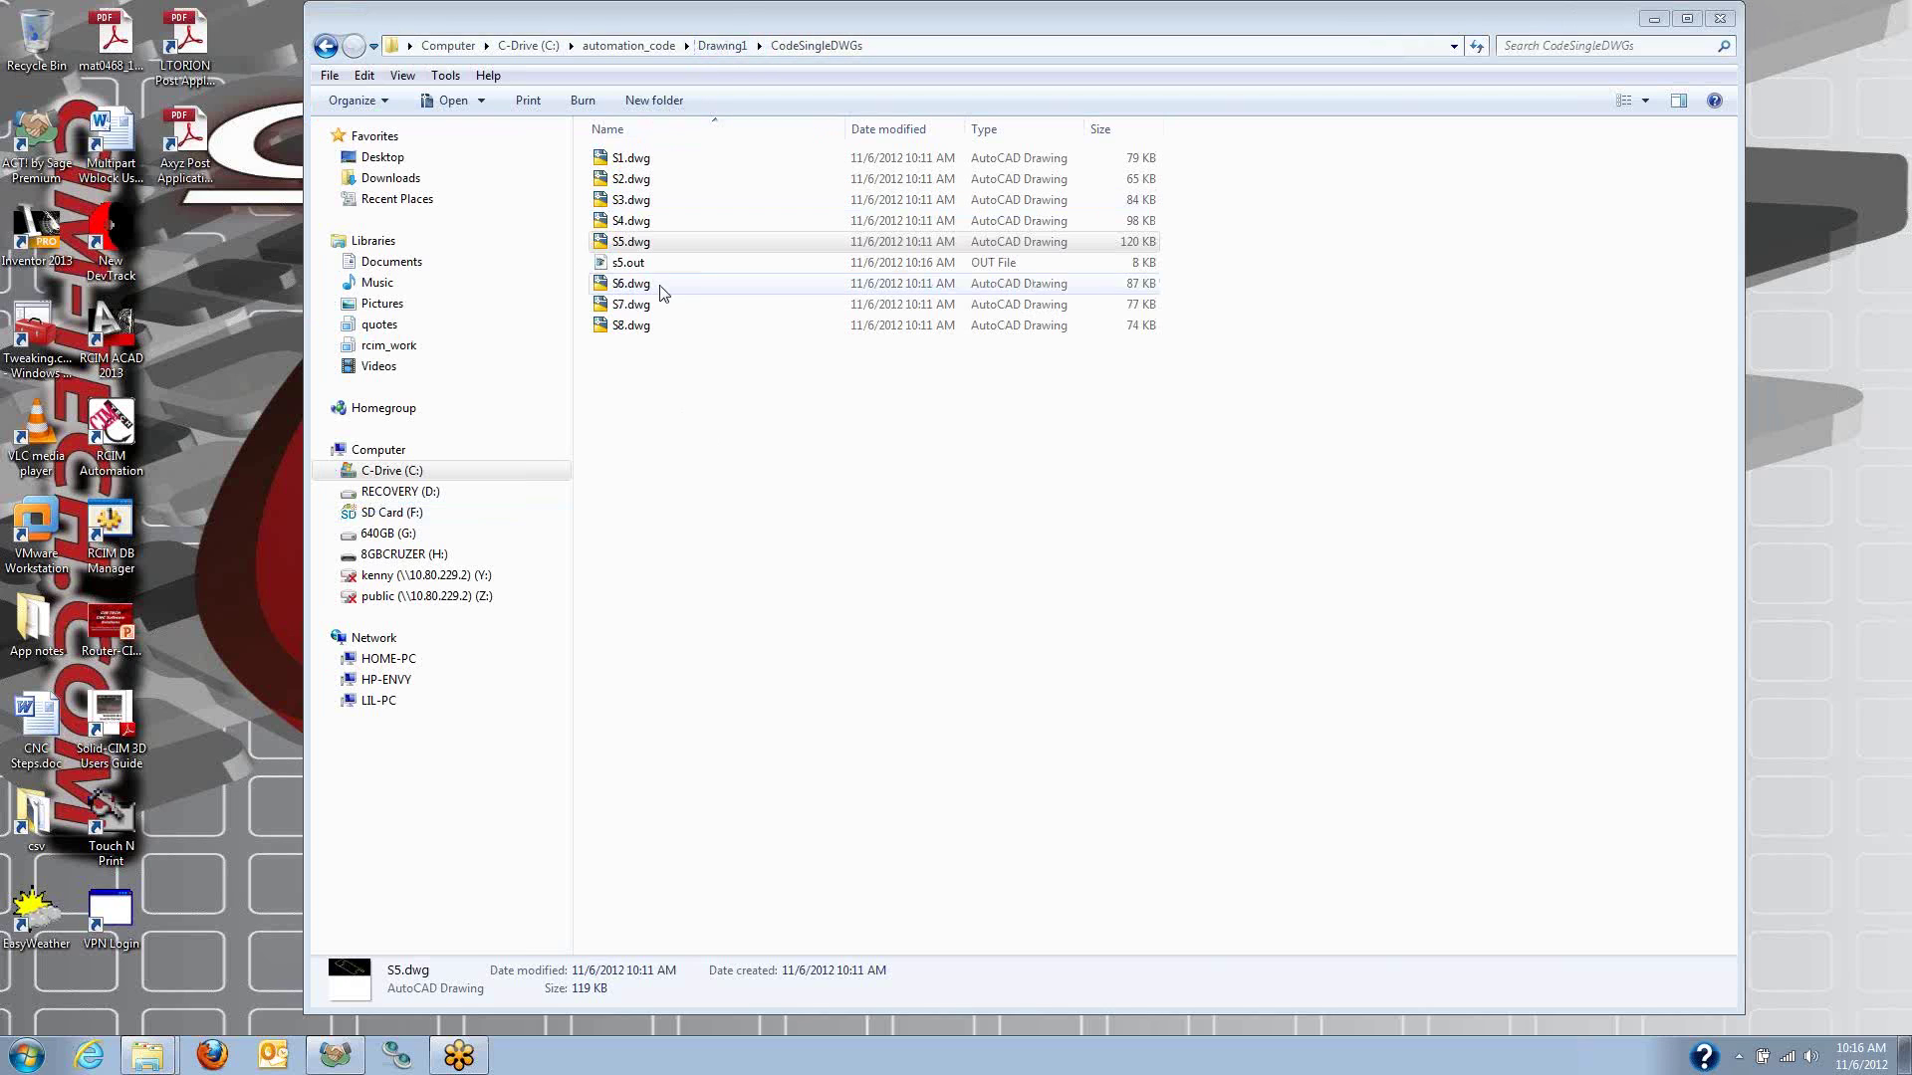
# Open mat0468_.dwg from the NestedDWGs folder of Drawing1 and show the nested sheets in 3D with the Conceptual visual style.
pyautogui.click(722, 45)
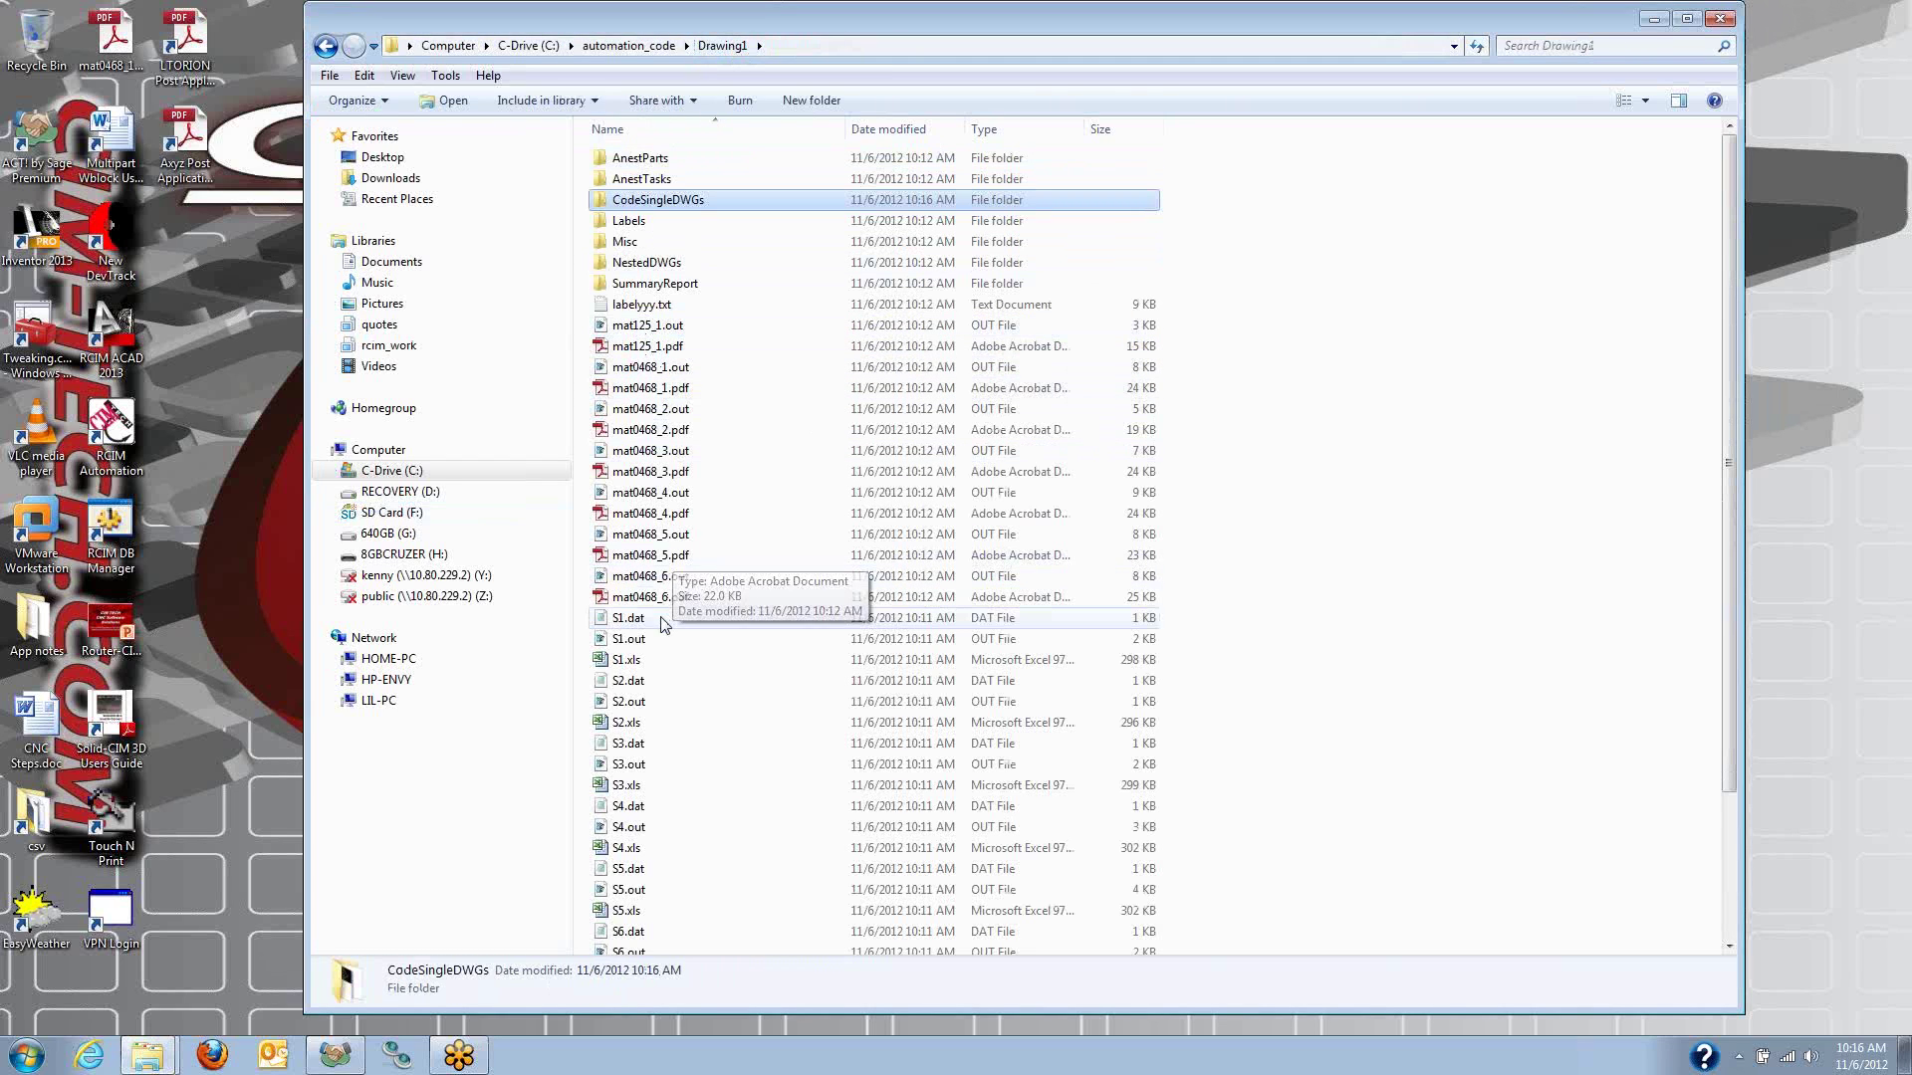
pyautogui.doubleClick(638, 263)
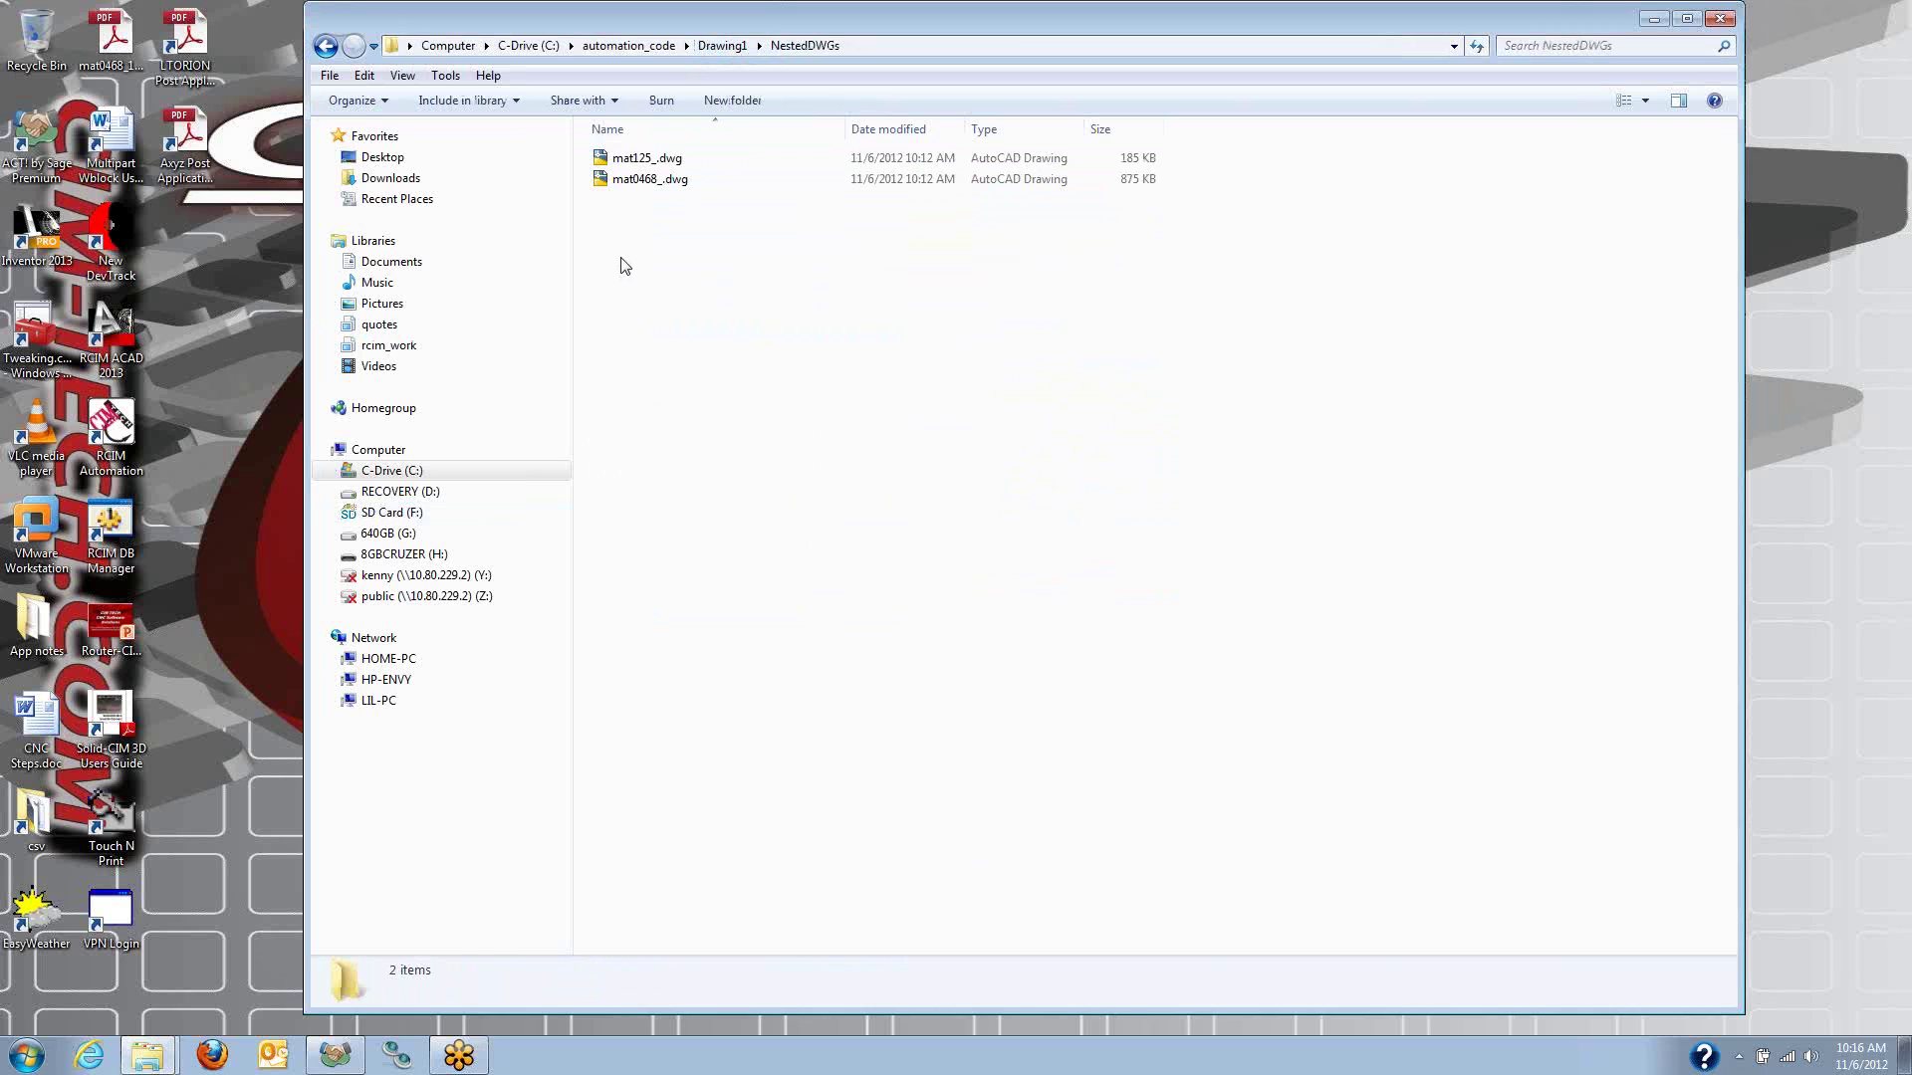
pyautogui.doubleClick(637, 179)
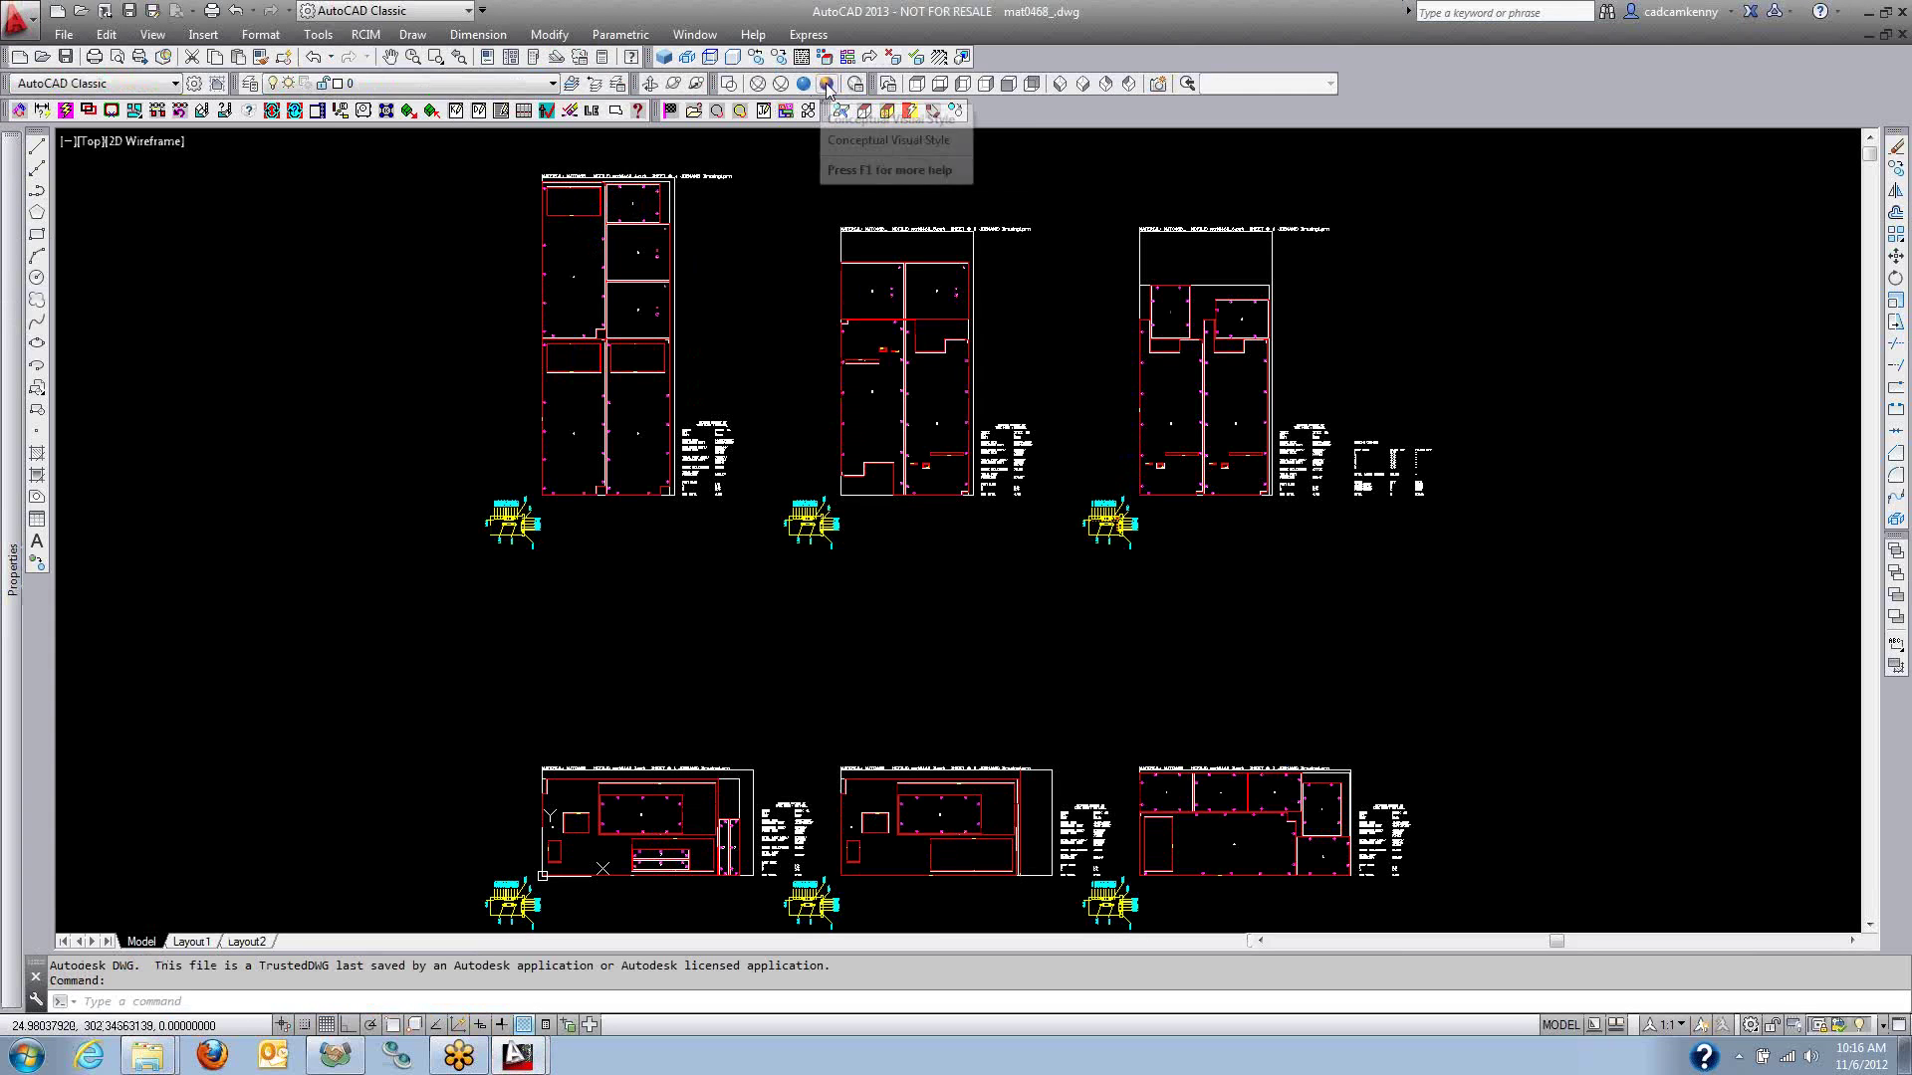
pyautogui.click(839, 111)
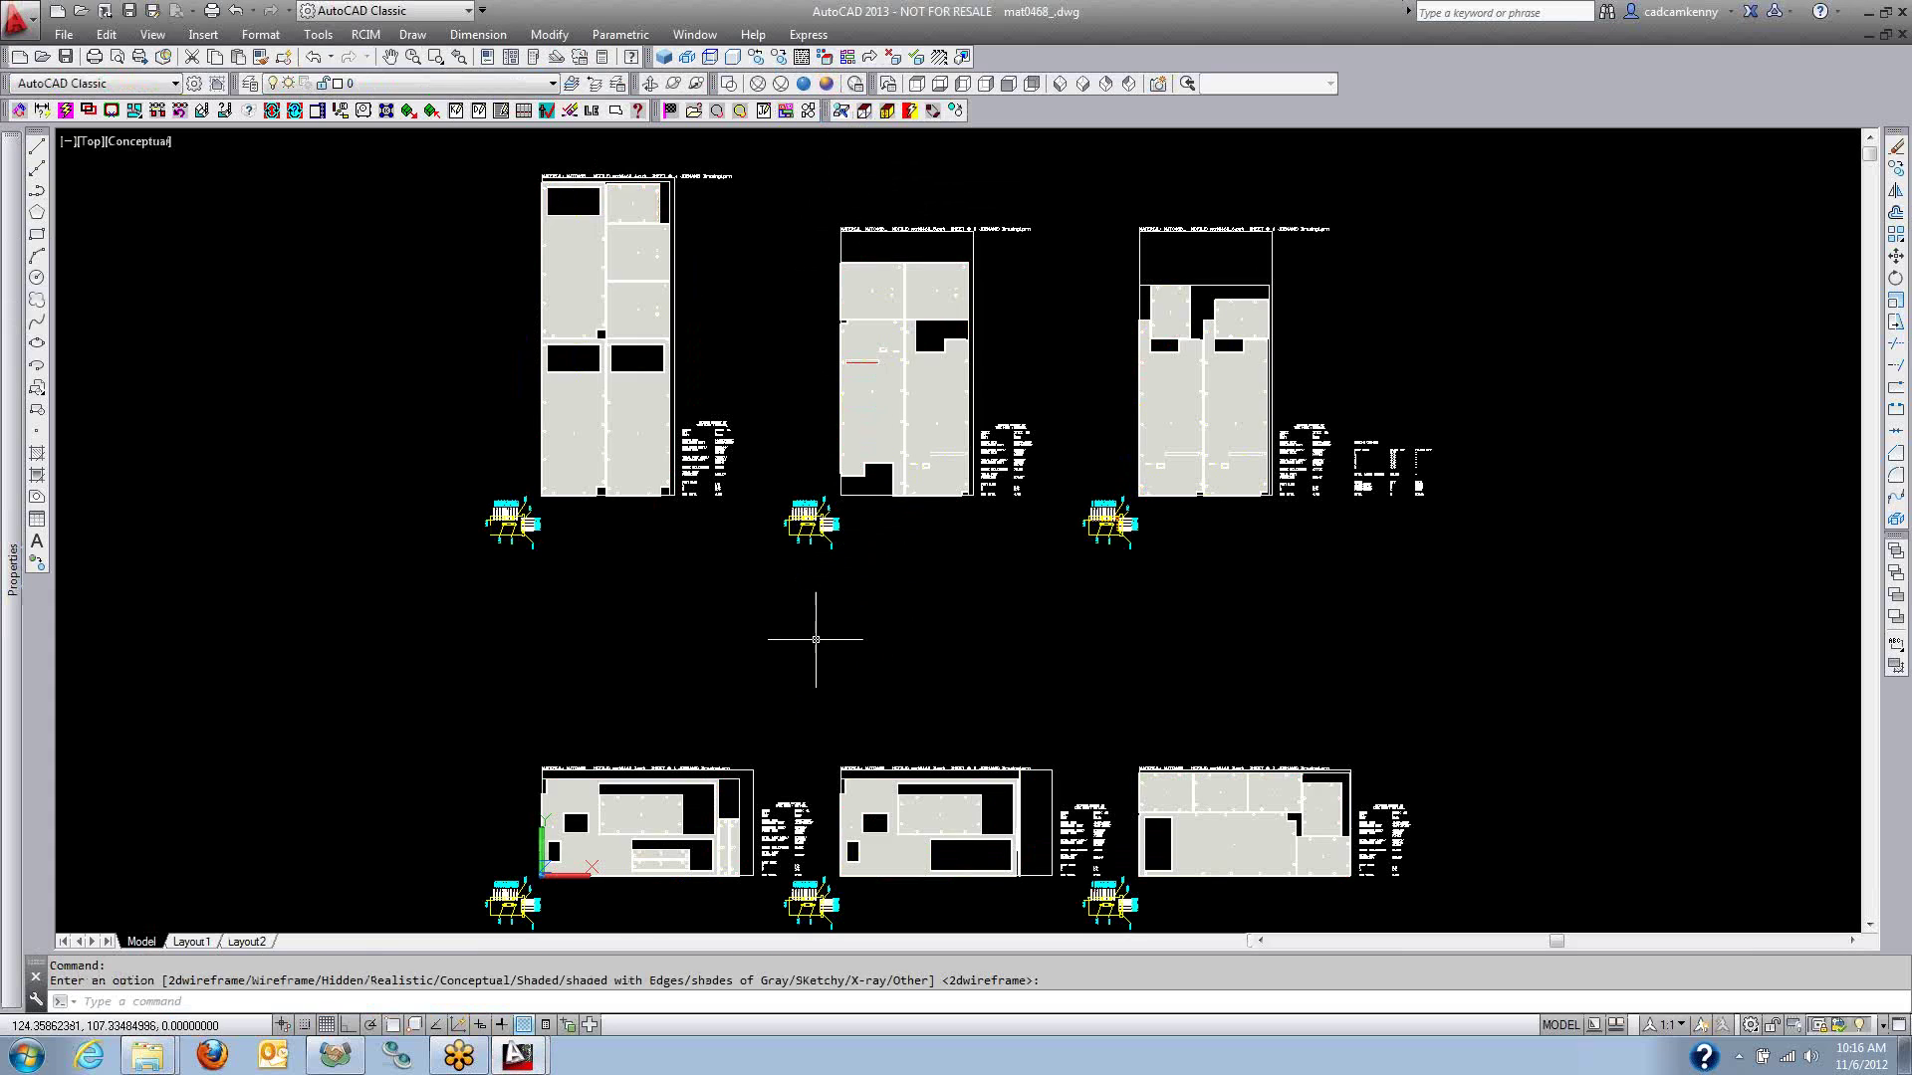
pyautogui.keyDown('shift'); pyautogui.moveTo(712, 697); pyautogui.dragTo(645, 506, button='middle'); pyautogui.keyUp('shift')
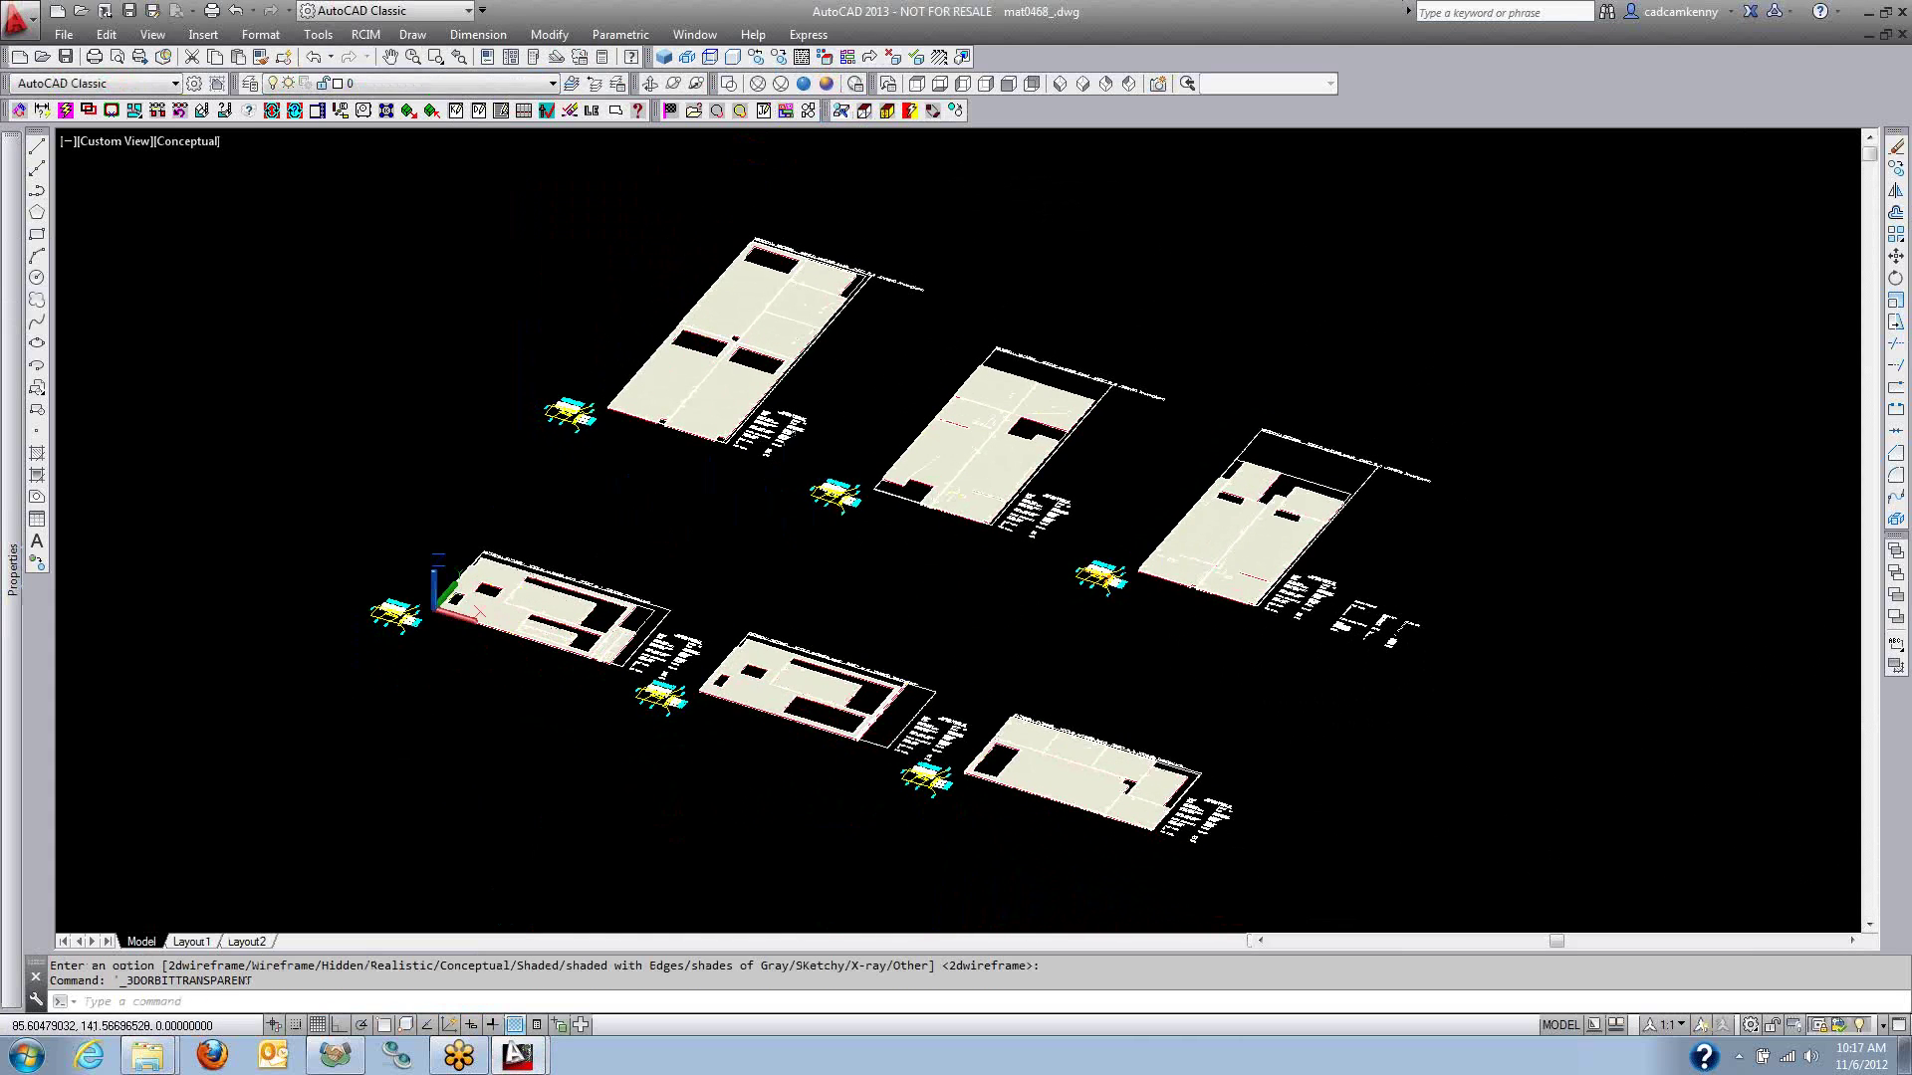
# Examine the nesting summary for part quantities, stock sheets and cost.
pyautogui.scroll(10, 1366, 614)
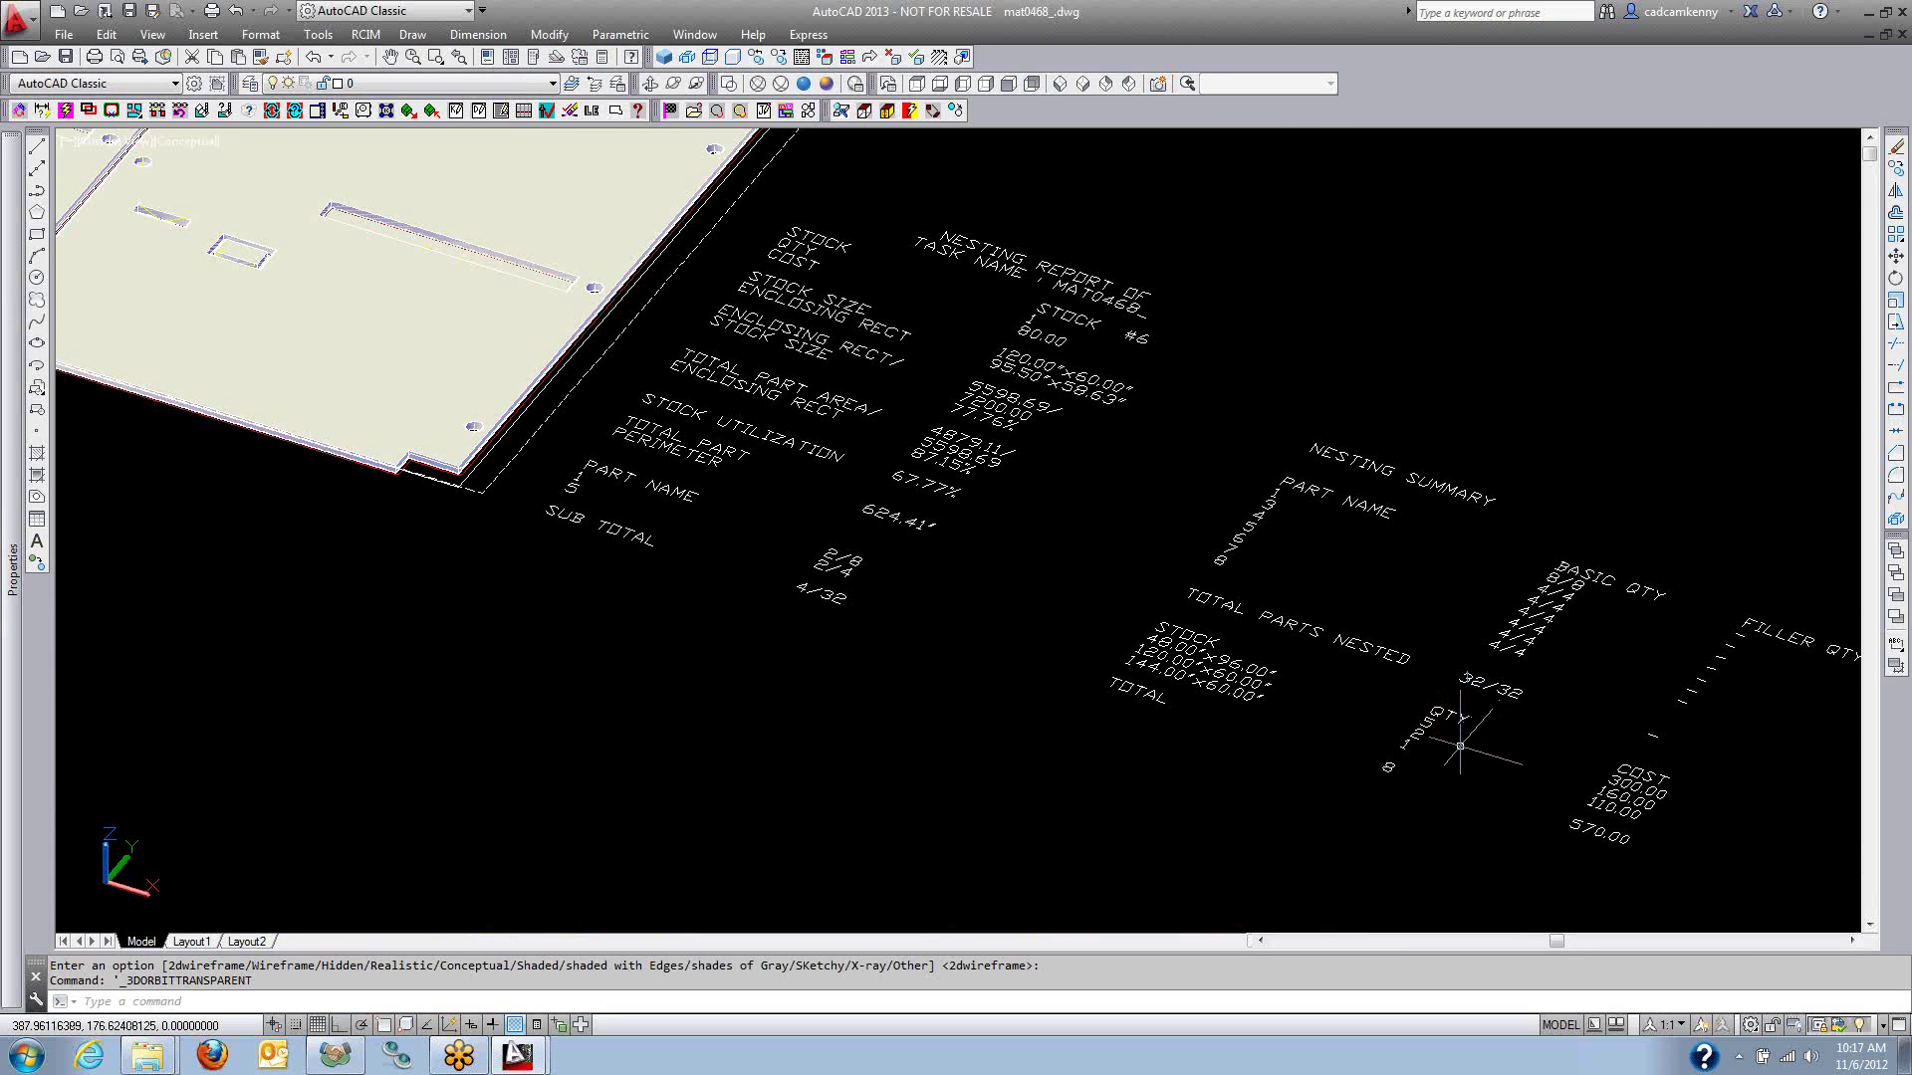
pyautogui.moveTo(1458, 749); pyautogui.dragTo(540, 494, button='middle')
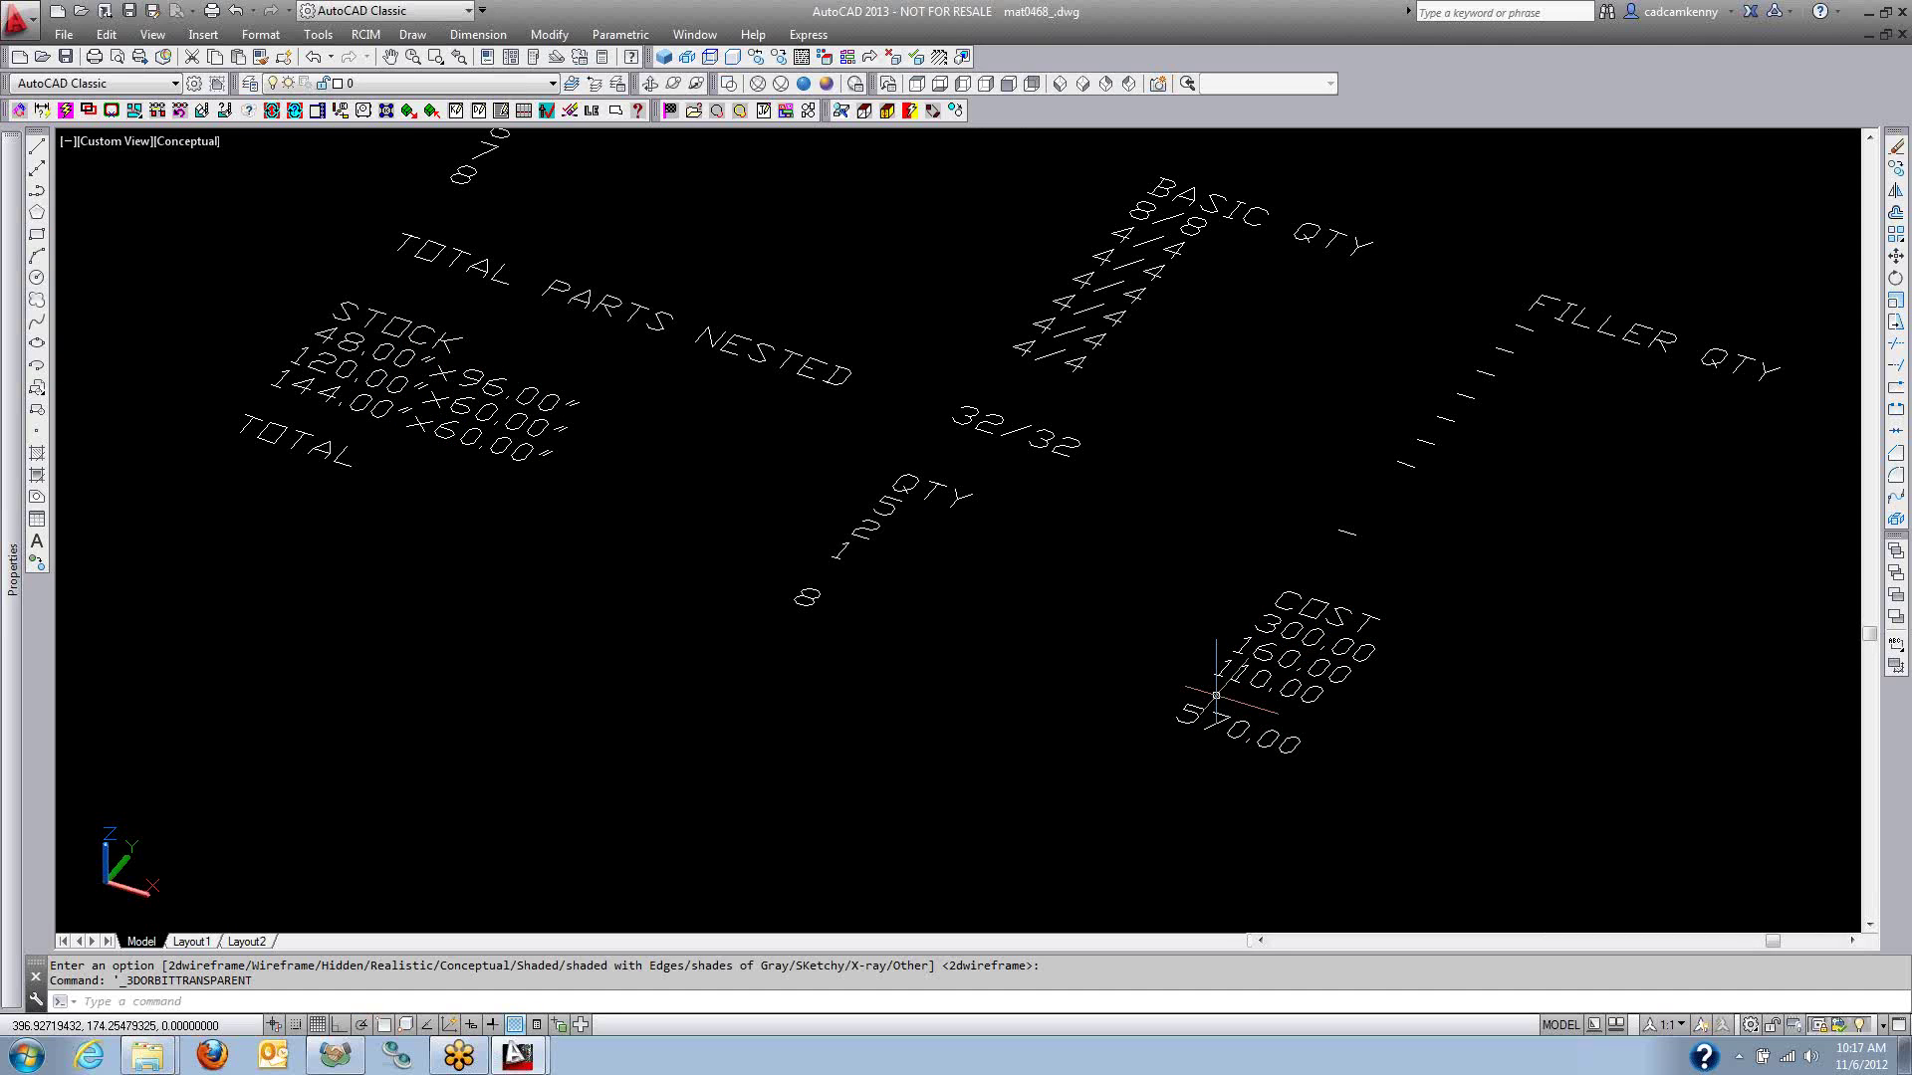
pyautogui.scroll(-2, 1216, 695)
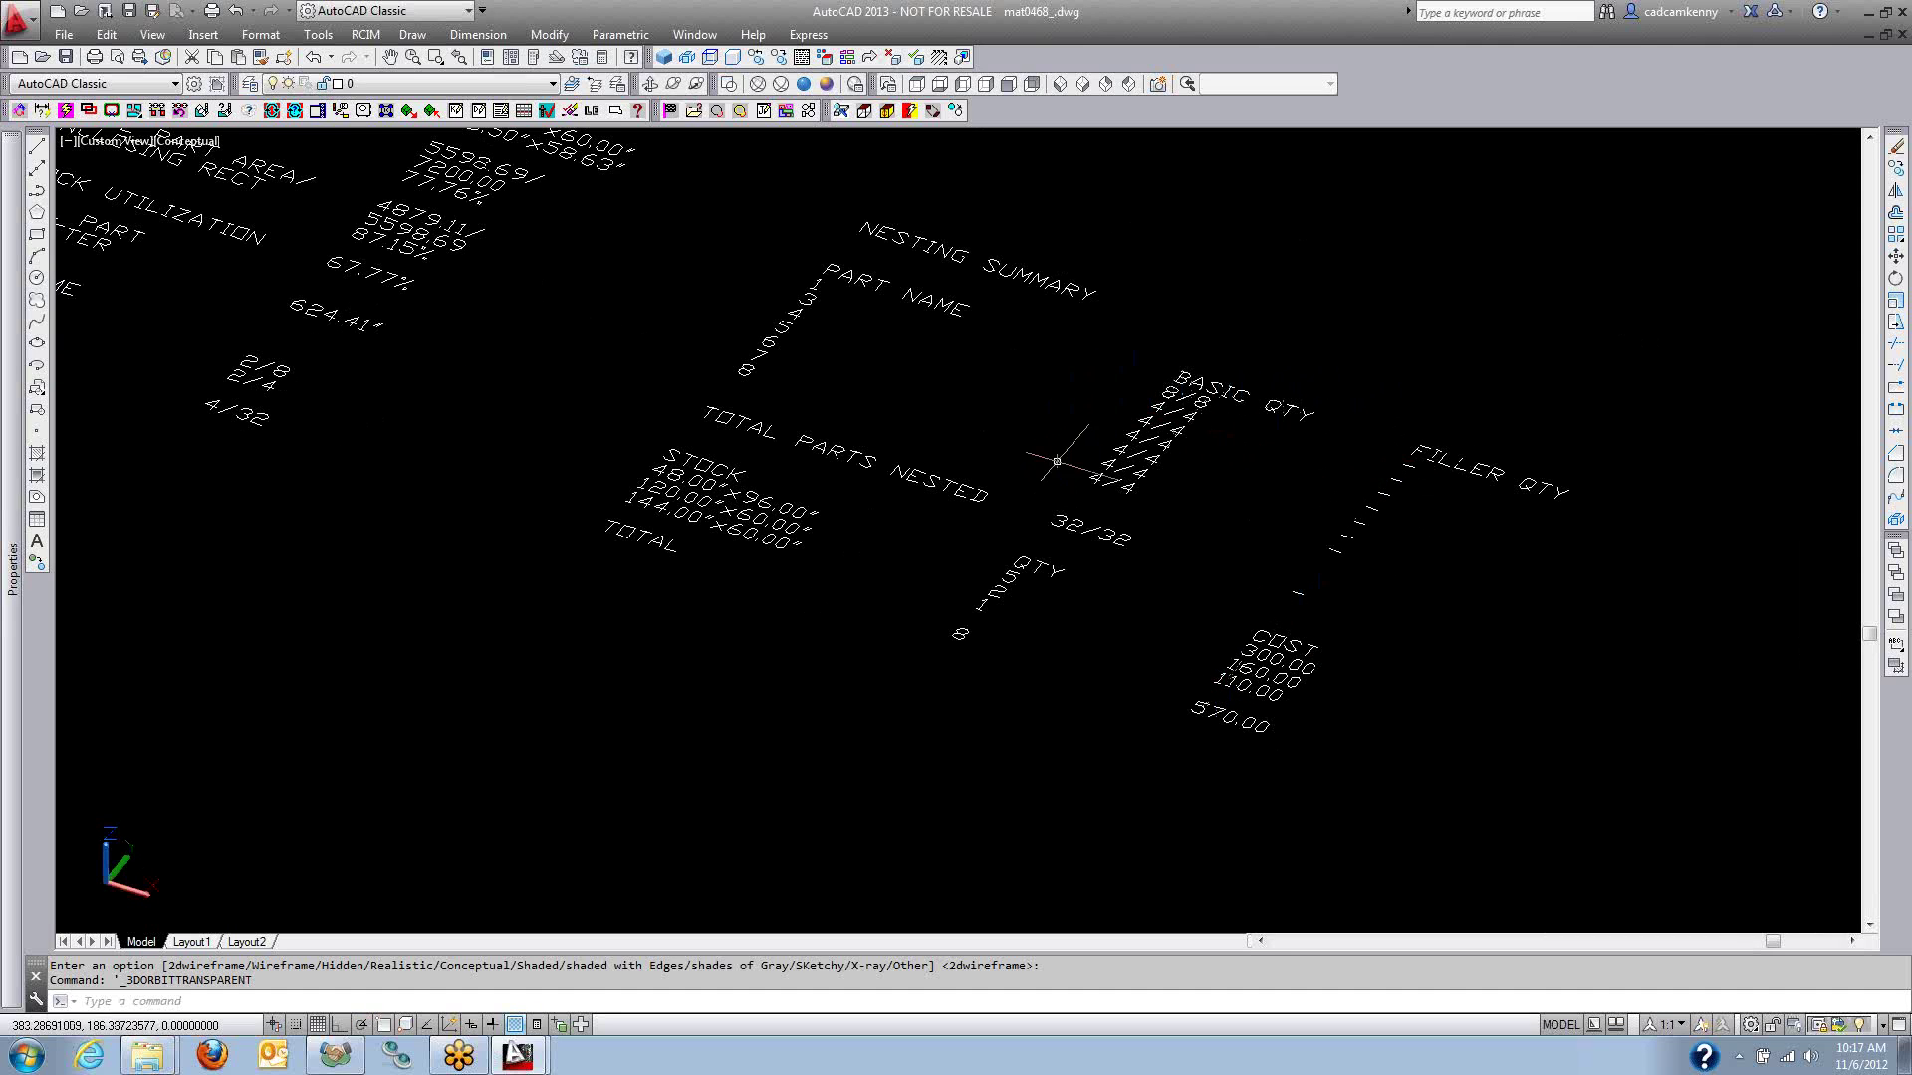
pyautogui.scroll(-6, 703, 583)
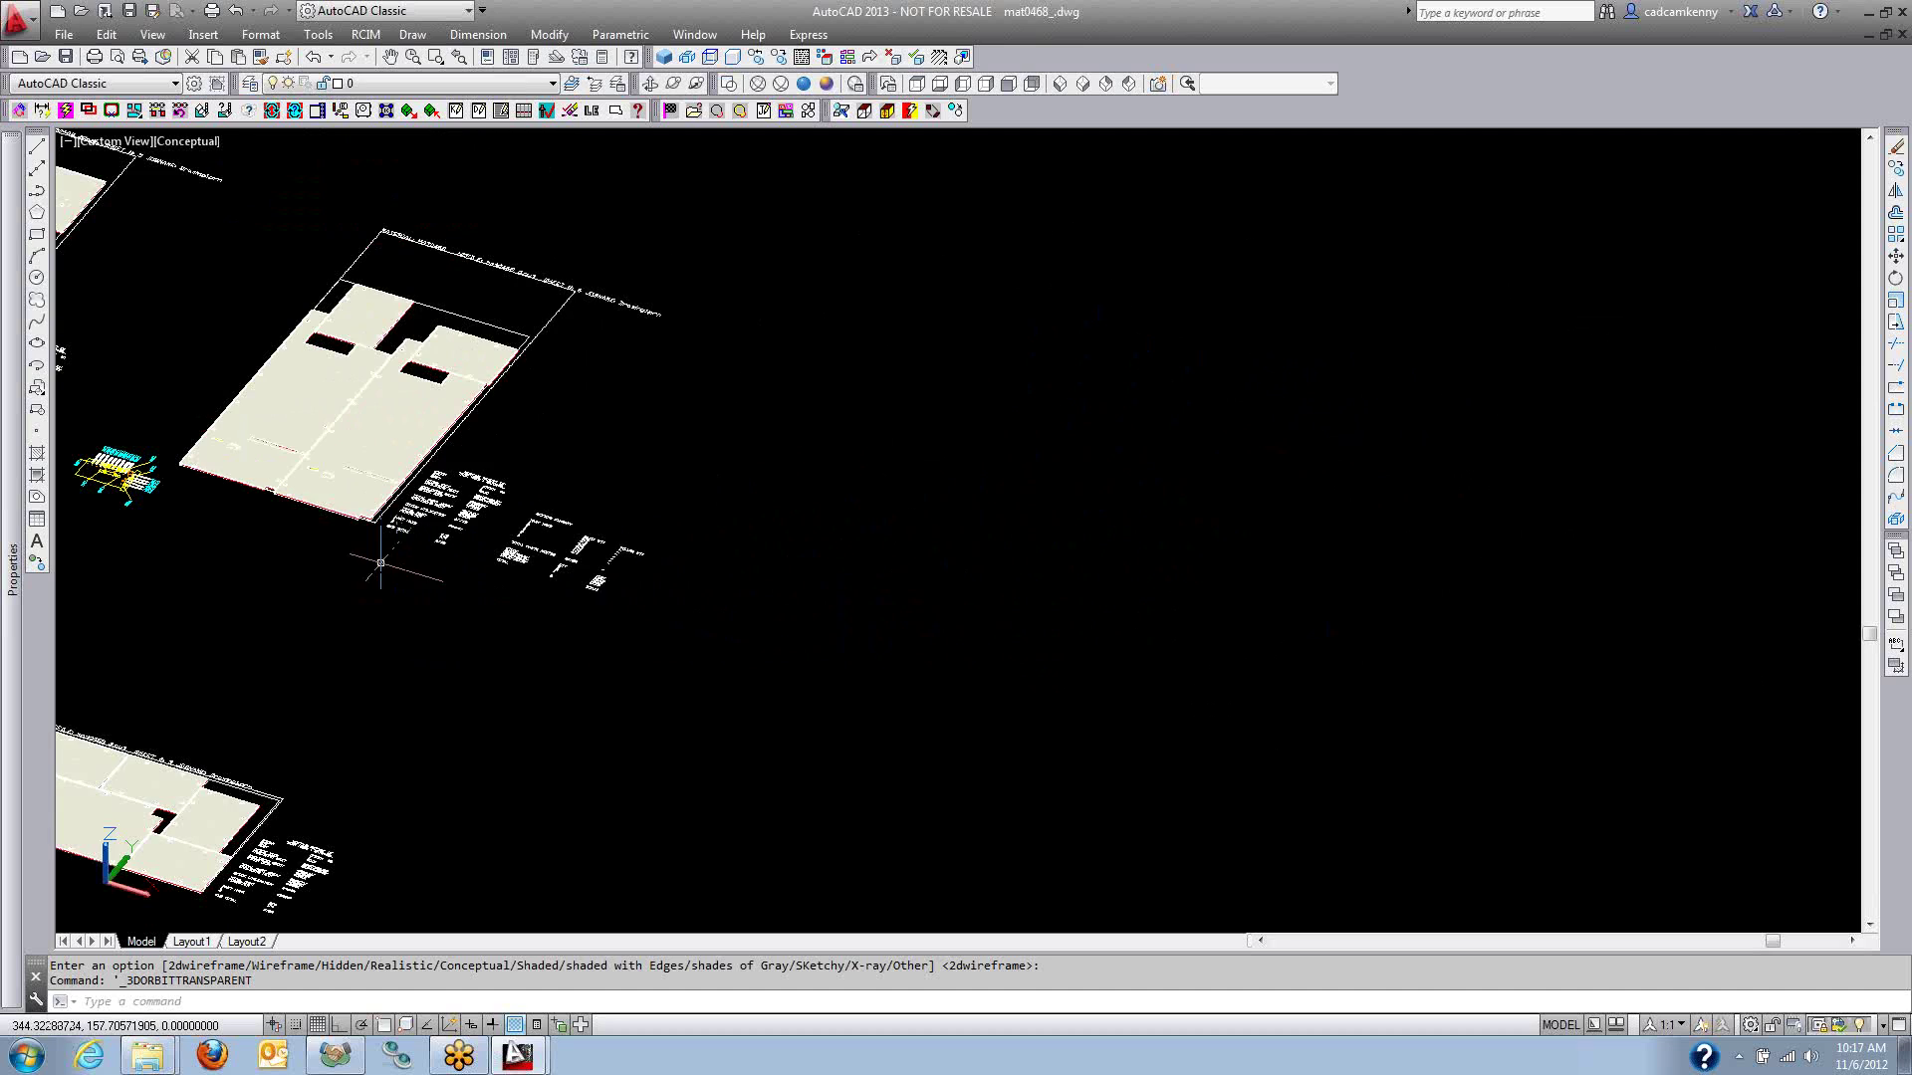
# Move the red perimeter toolpath off the sheet 4 nest into the empty area beside it.
pyautogui.keyDown('shift'); pyautogui.moveTo(1010, 638); pyautogui.dragTo(491, 555, button='middle'); pyautogui.keyUp('shift')
pyautogui.scroll(6, 453, 423)
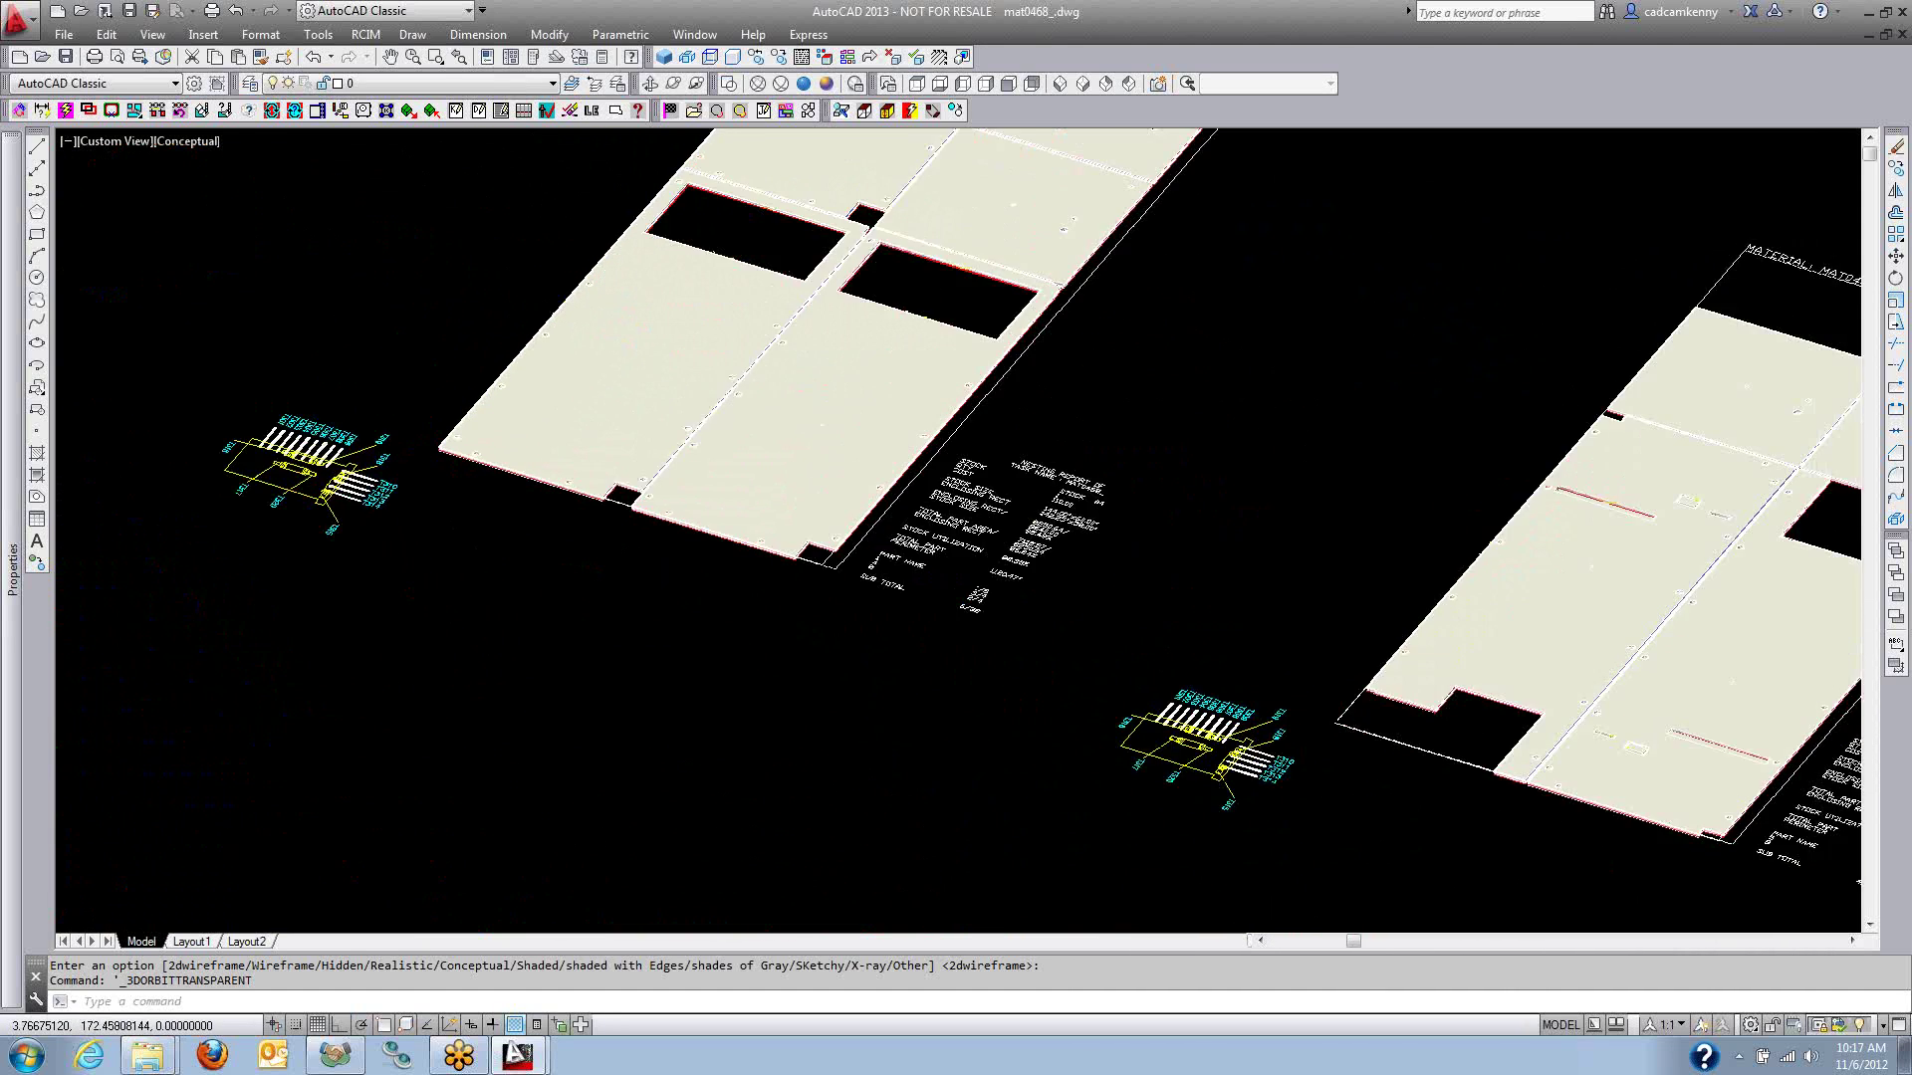
pyautogui.scroll(5, 388, 431)
pyautogui.write('m')
pyautogui.press('Return')
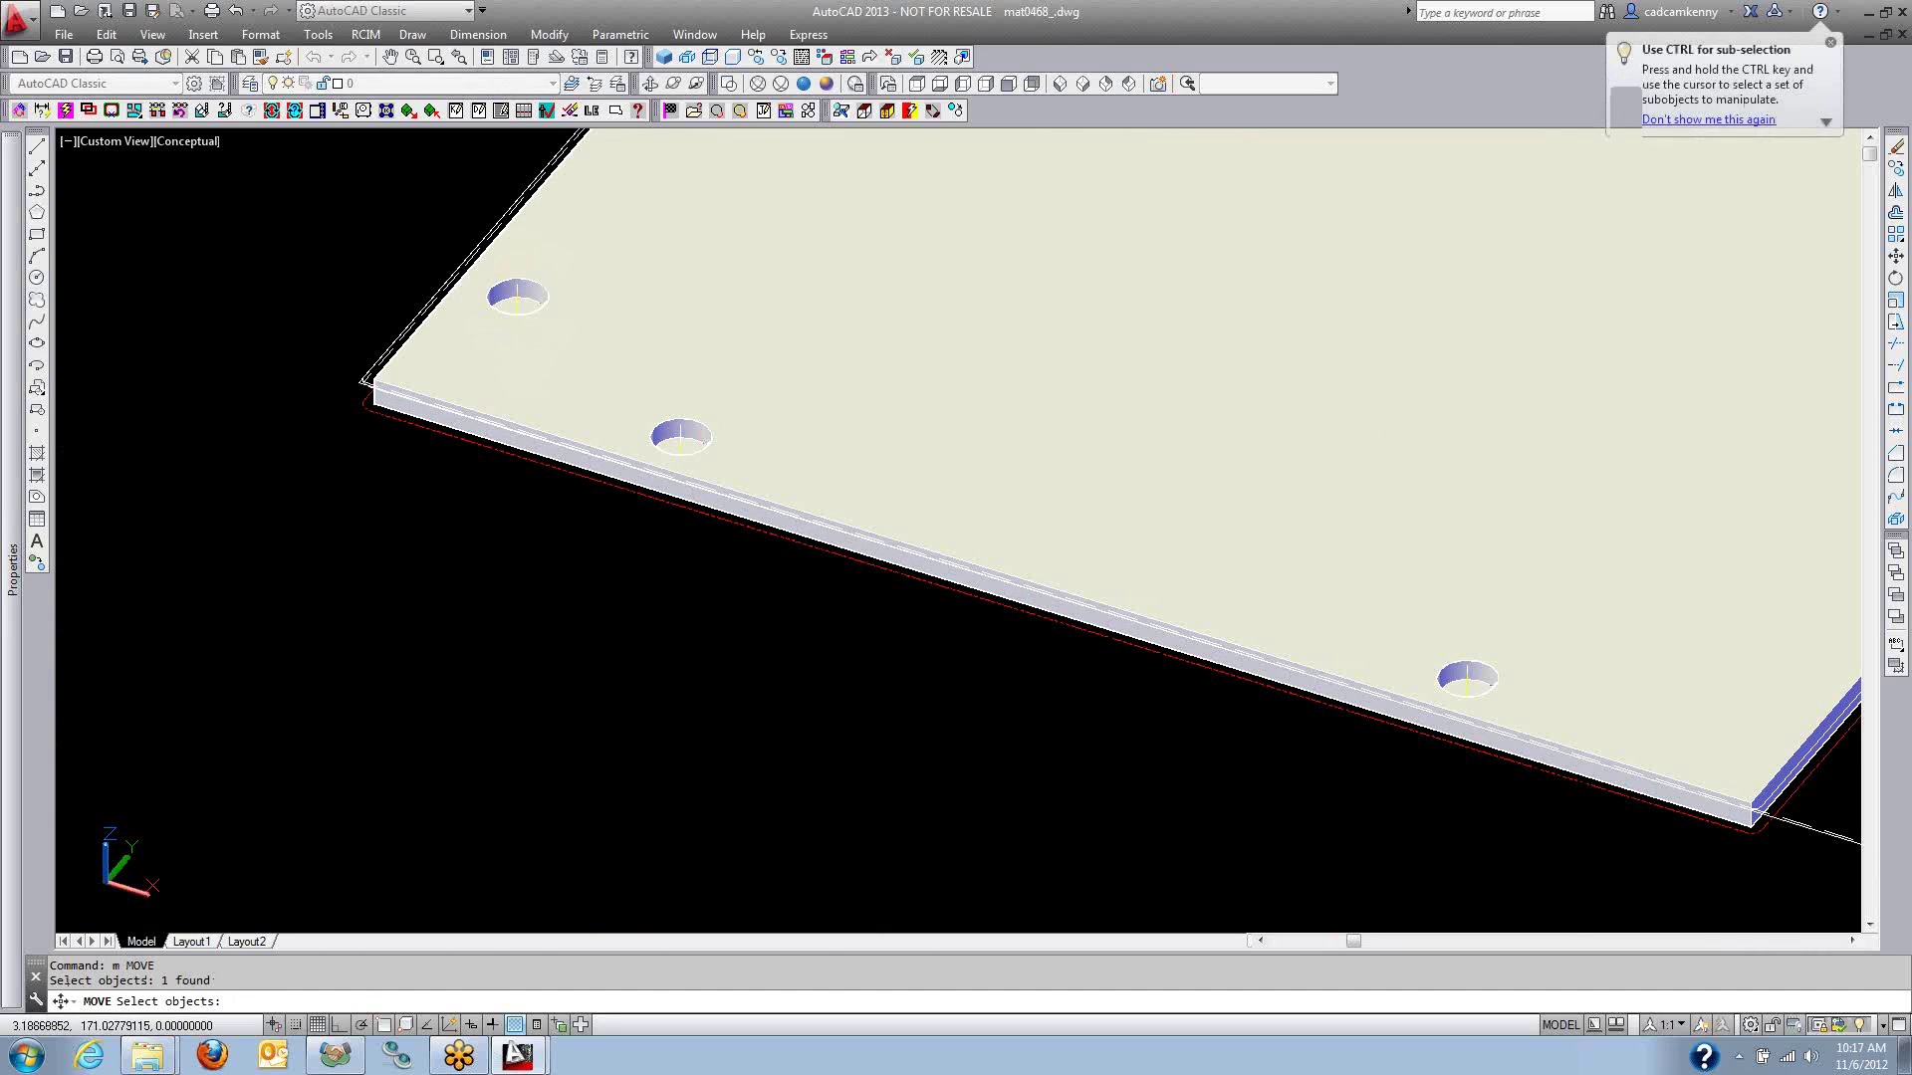
pyautogui.press('Return')
pyautogui.scroll(-6, 438, 398)
pyautogui.click(781, 555)
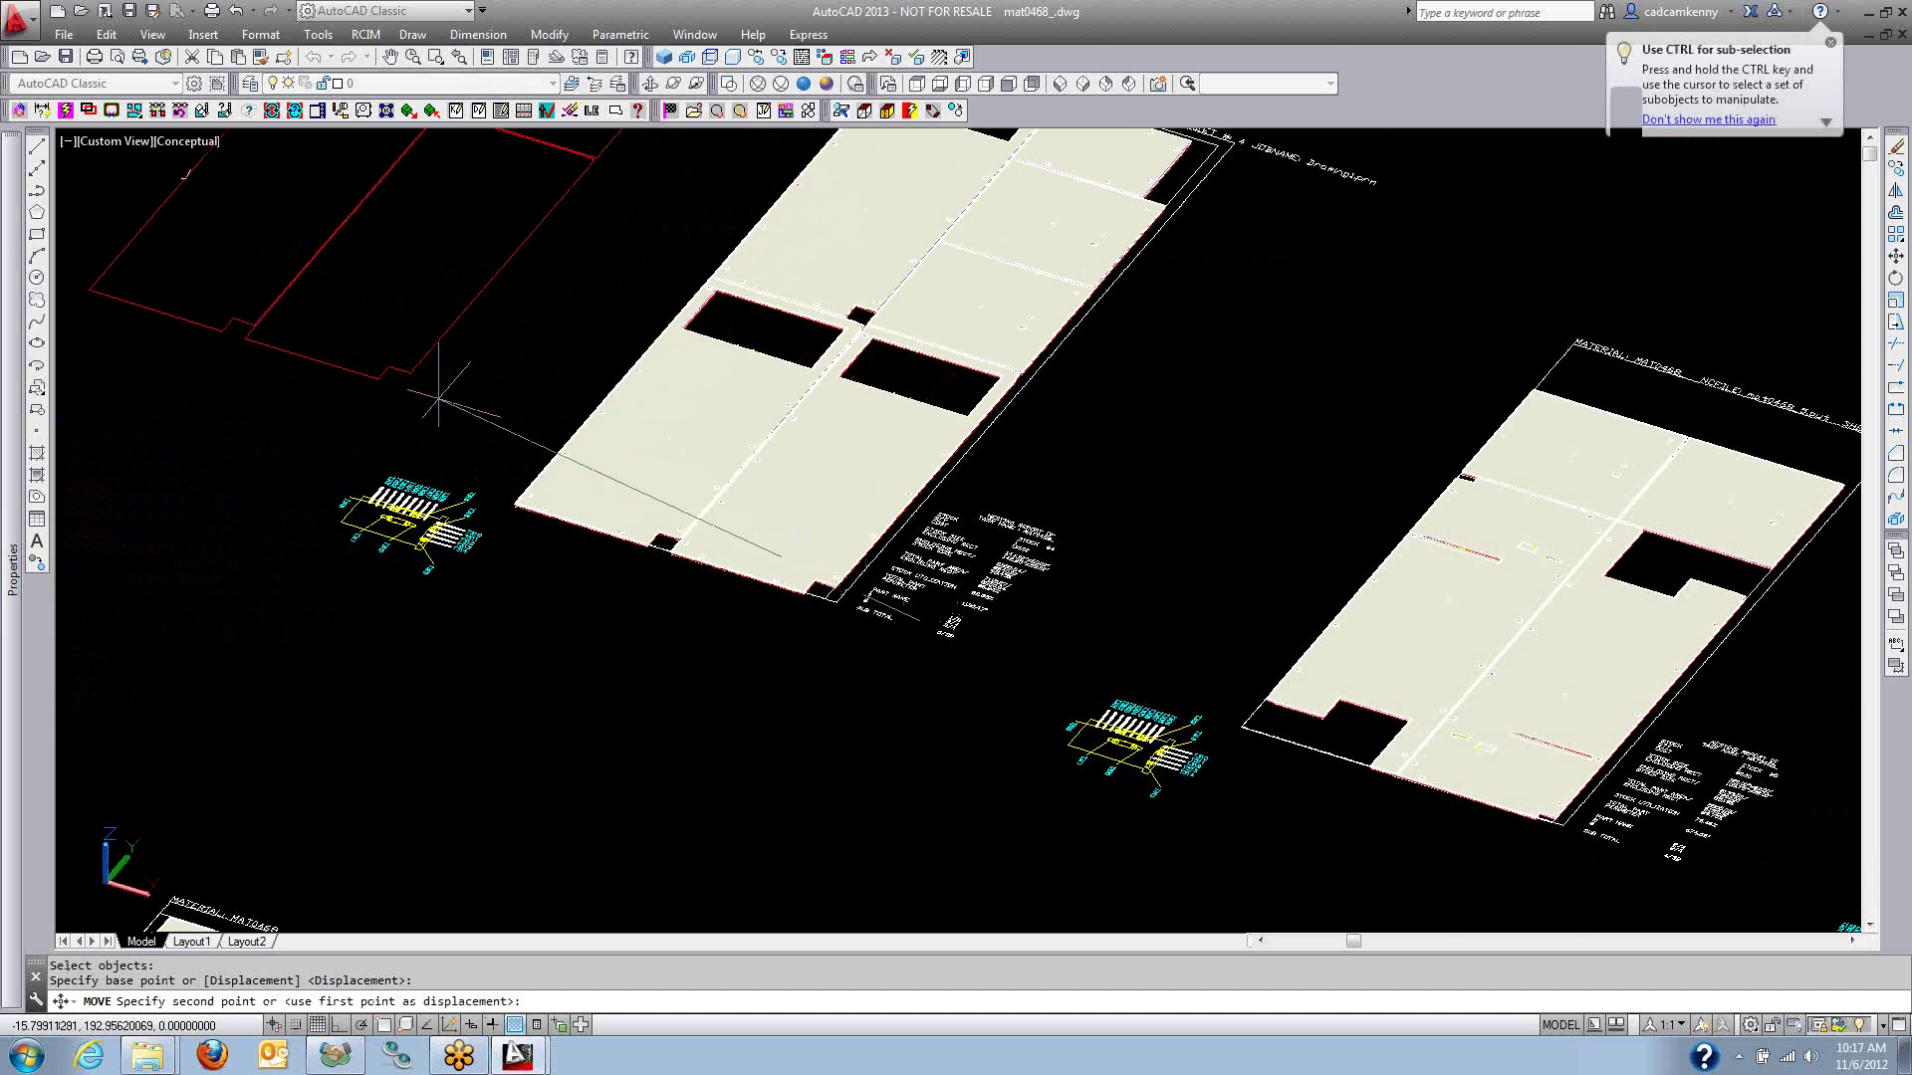
pyautogui.click(396, 470)
# Examine the moved perimeter toolpath's lead-in and lead-out and the links between adjacent parts.
pyautogui.moveTo(213, 315)
pyautogui.mouseDown(button='middle')
pyautogui.moveTo(468, 578)
pyautogui.moveTo(521, 603)
pyautogui.mouseUp(button='middle')
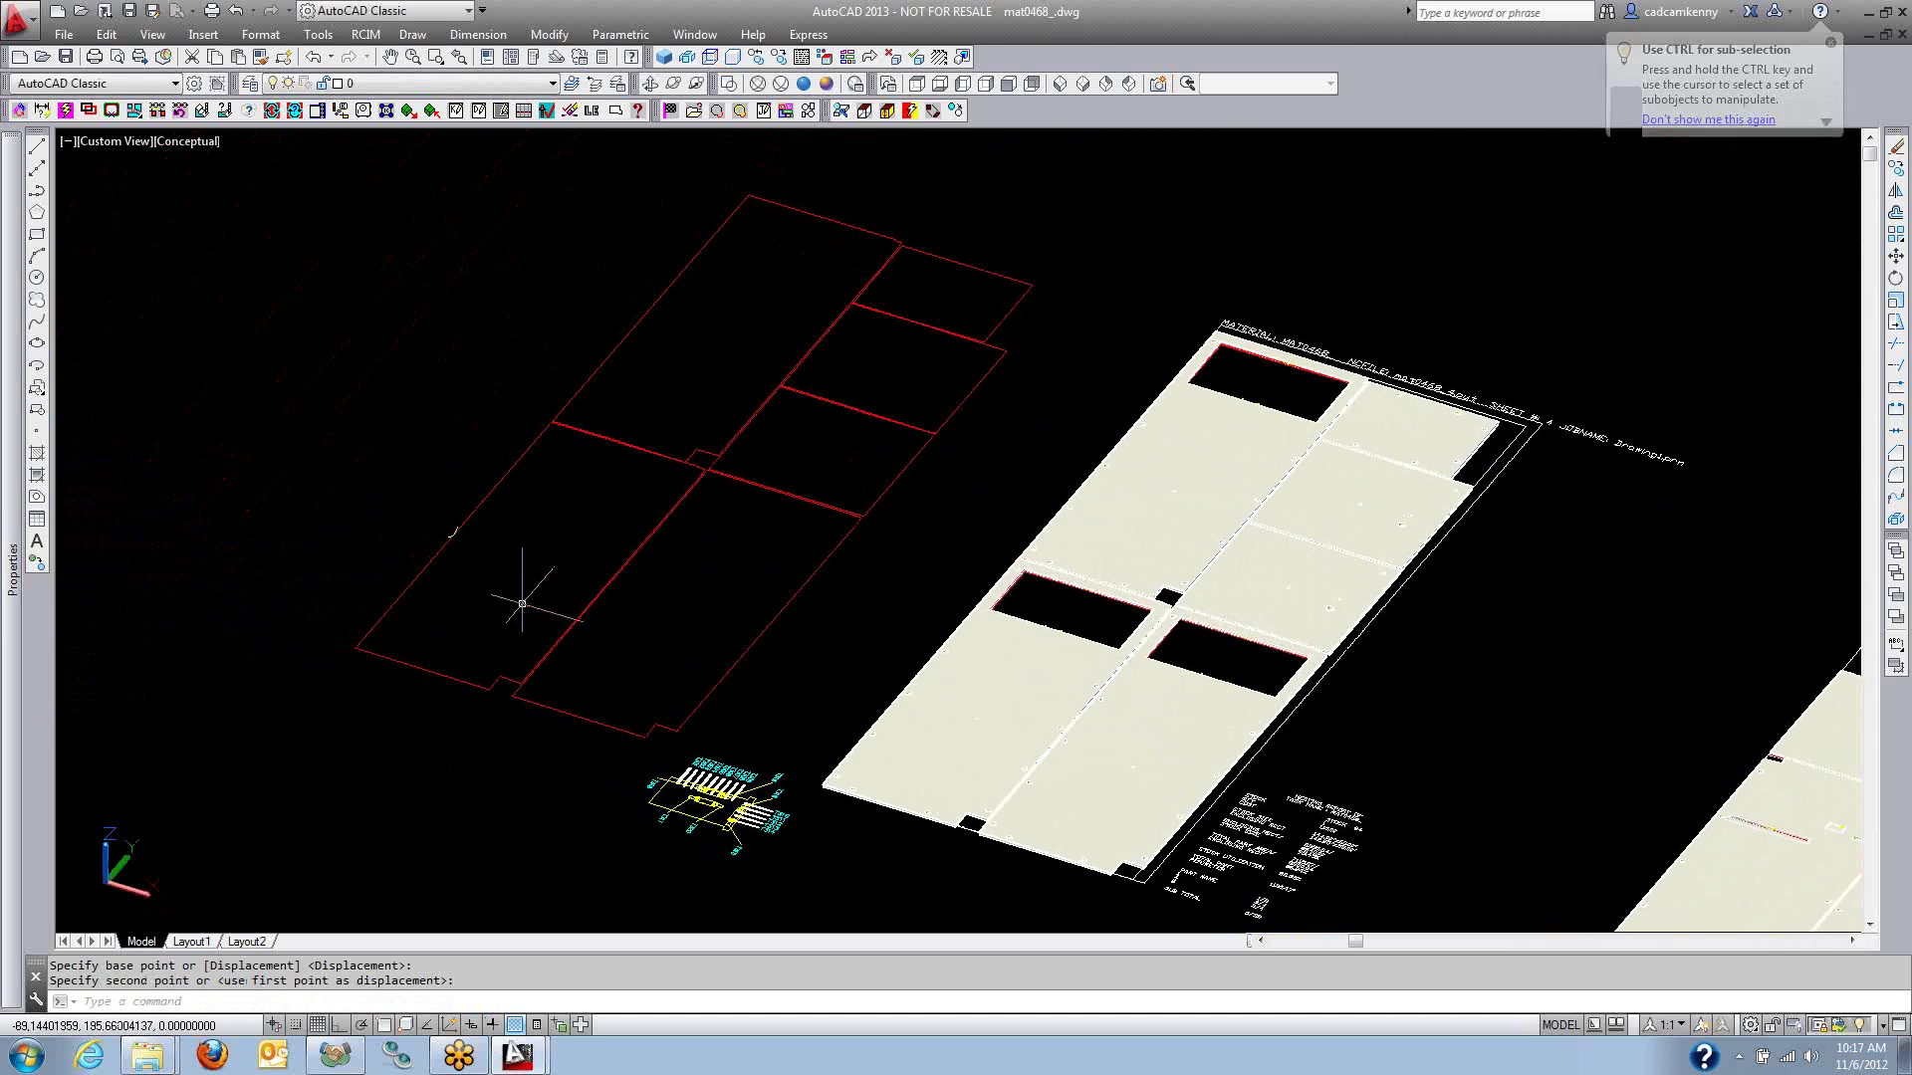
pyautogui.scroll(5, 447, 522)
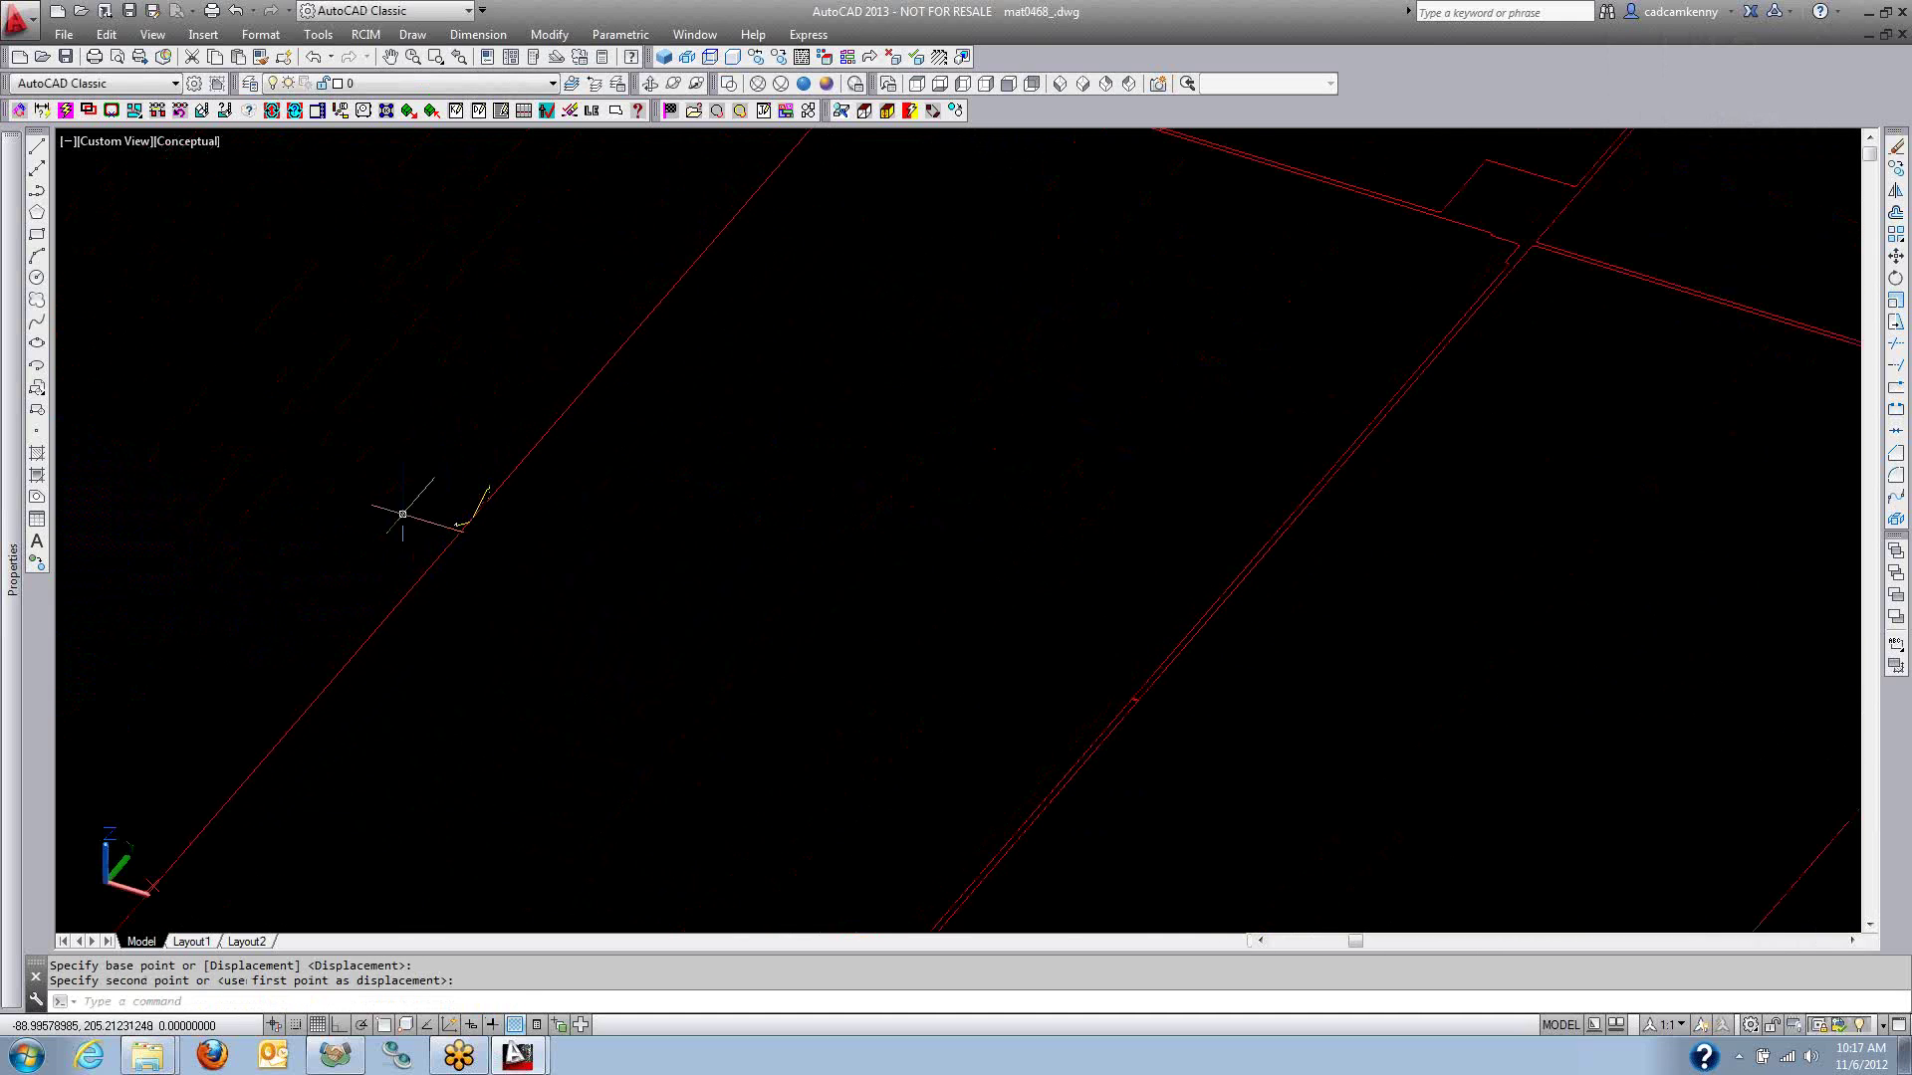
pyautogui.scroll(1, 402, 513)
pyautogui.scroll(3, 504, 530)
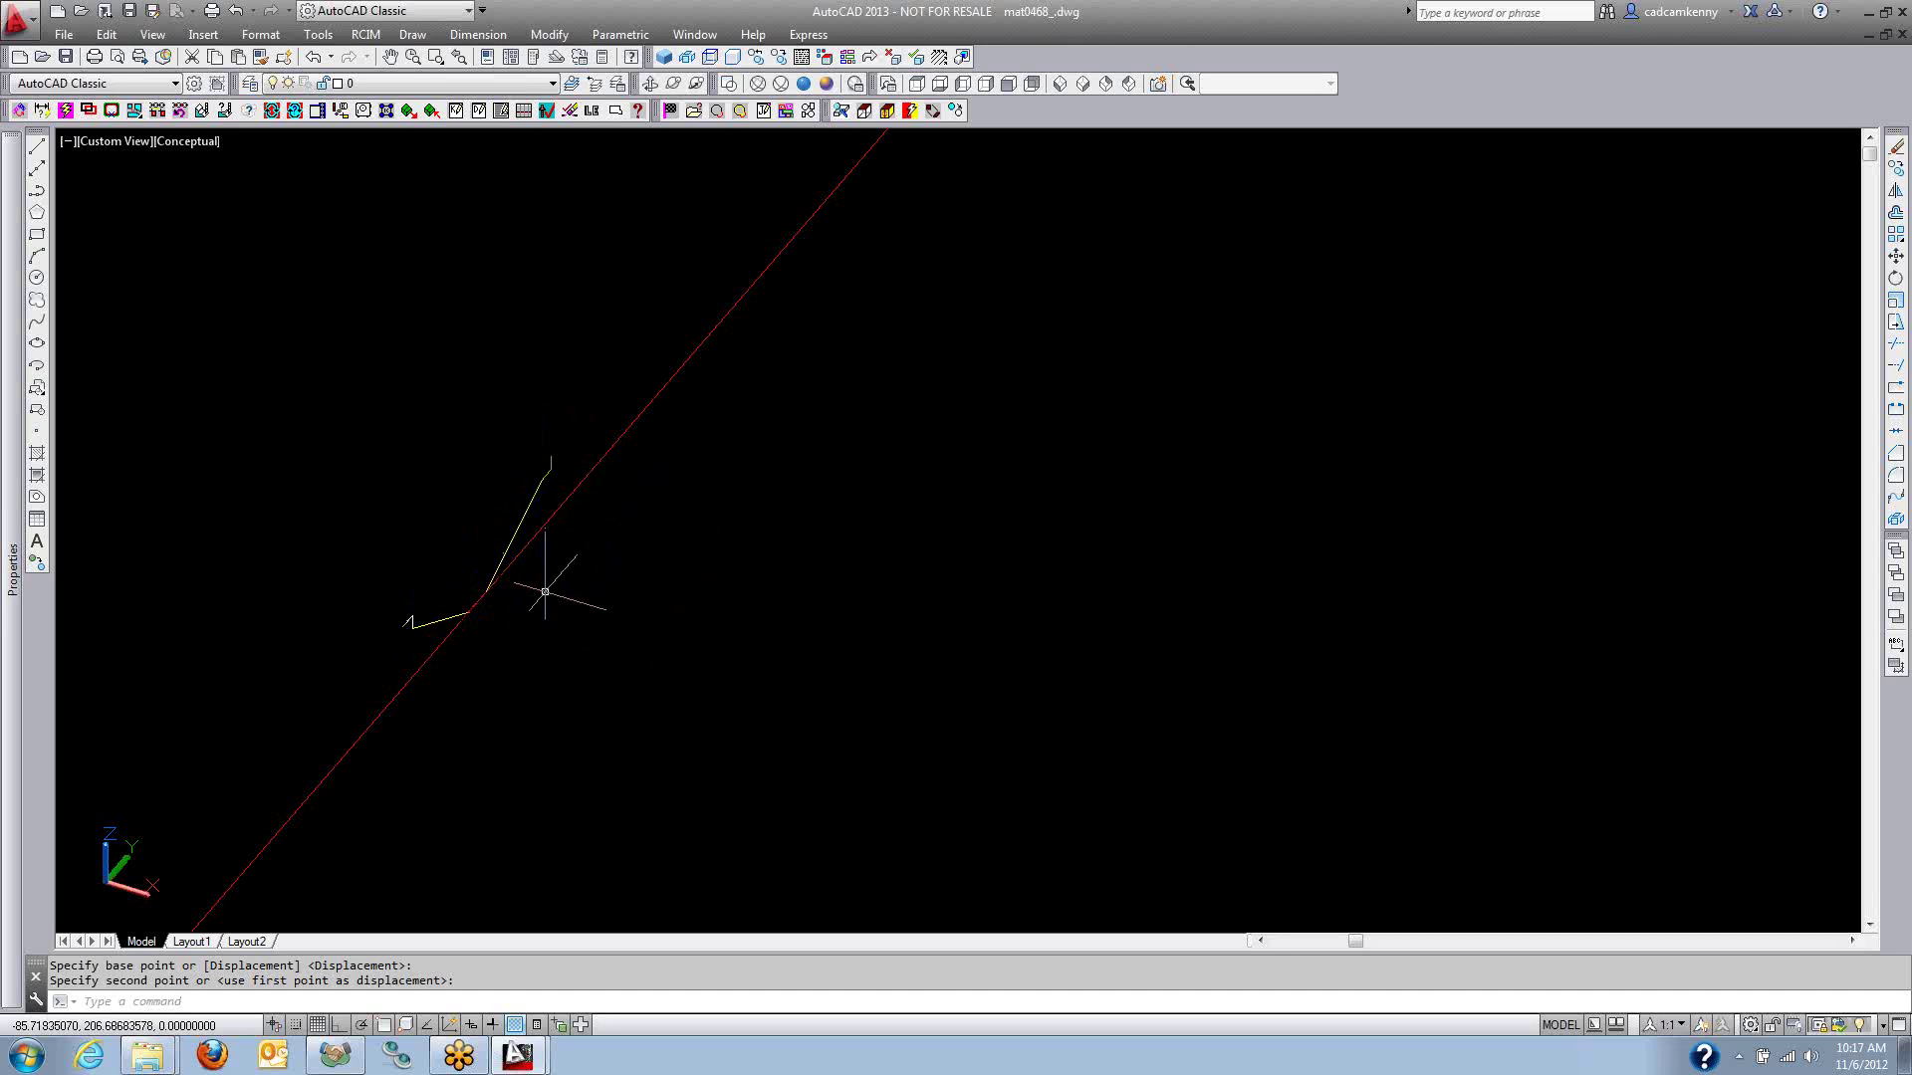
pyautogui.scroll(-5, 545, 592)
pyautogui.scroll(5, 1331, 188)
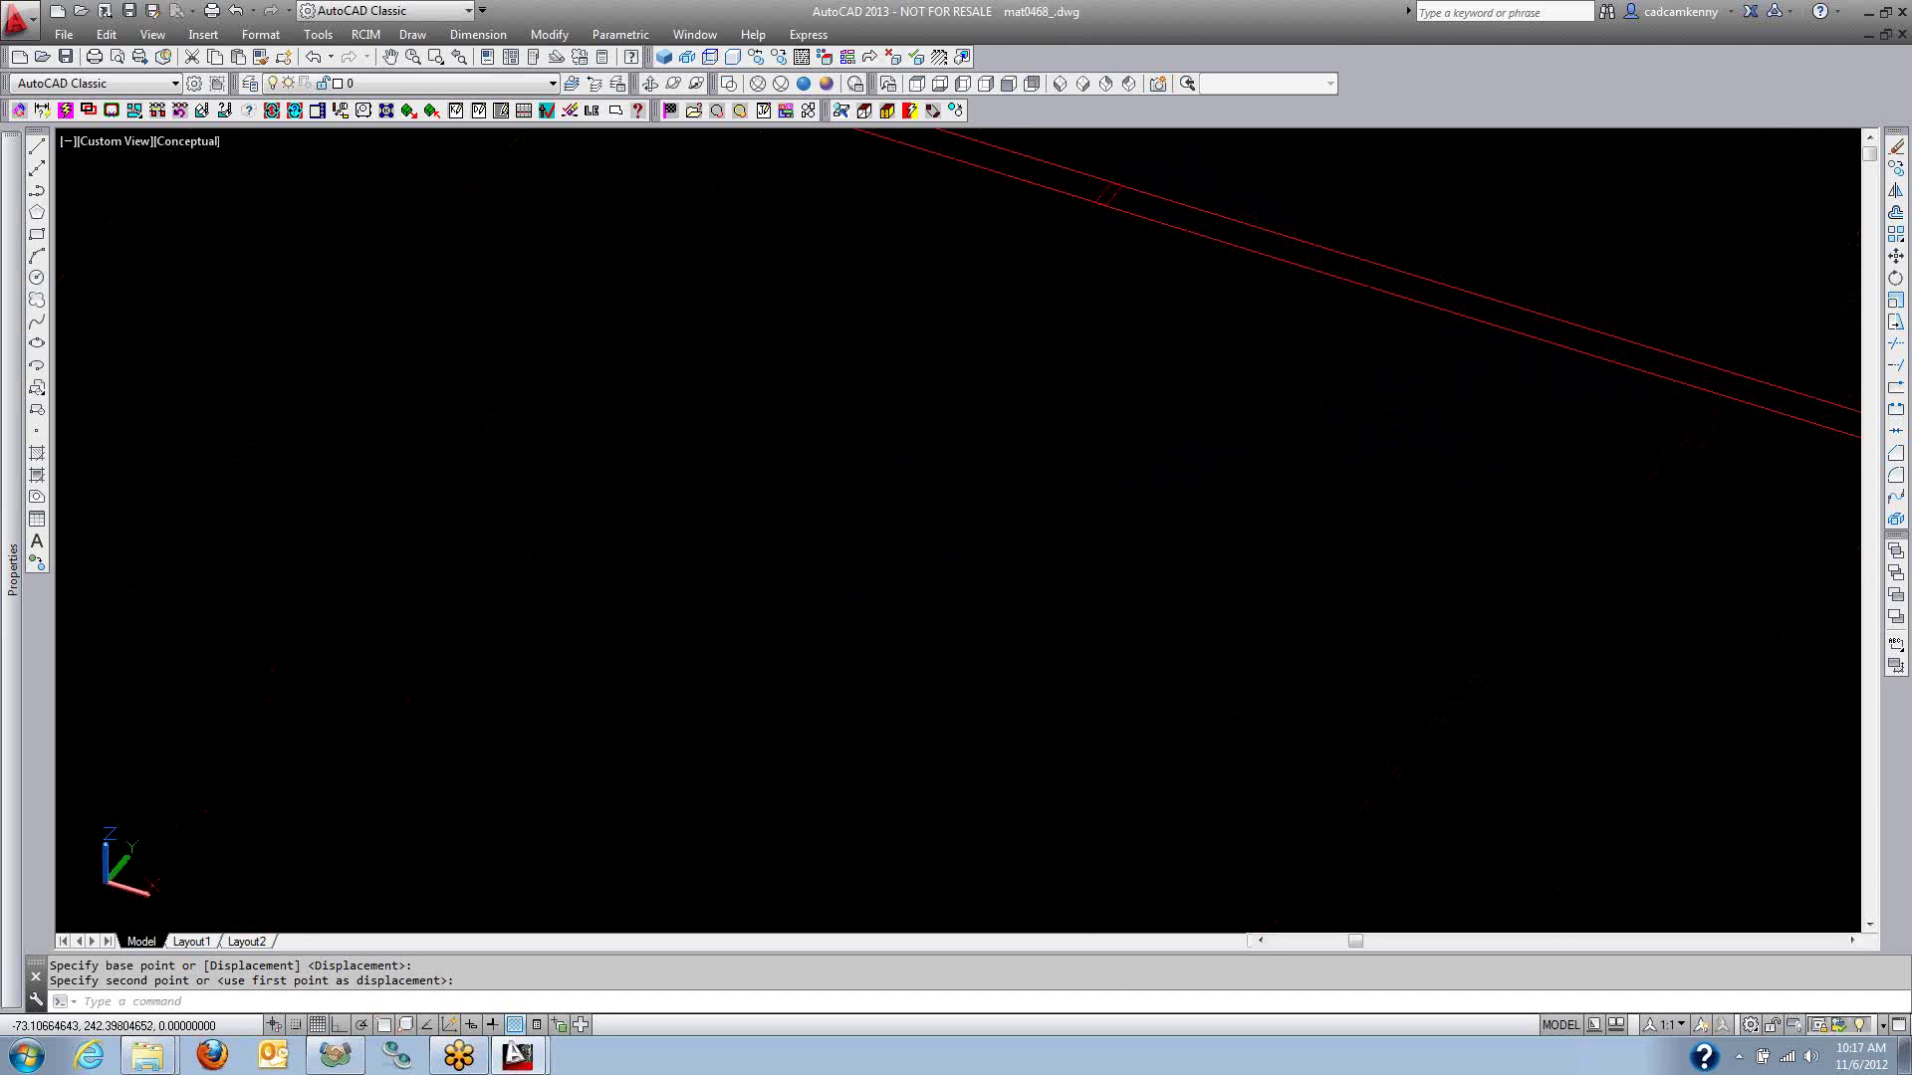
pyautogui.scroll(4, 1083, 184)
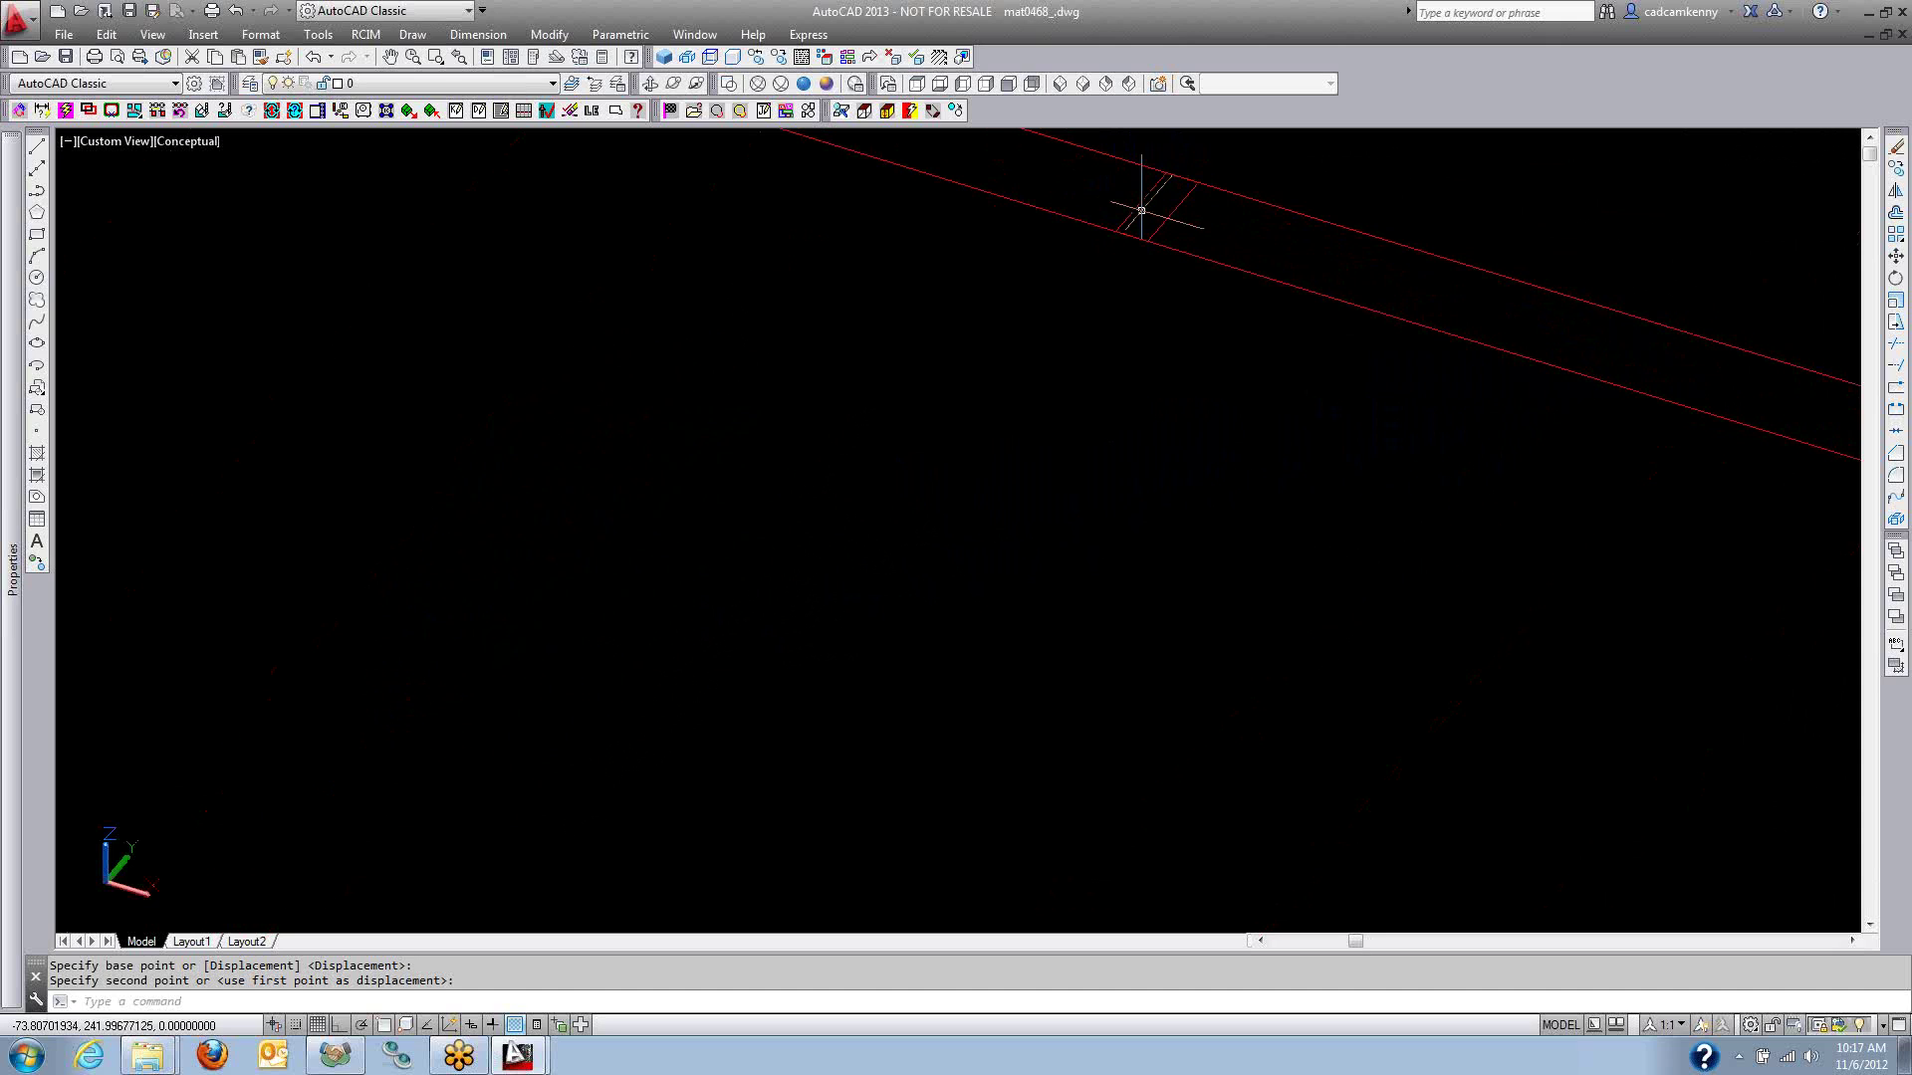
pyautogui.scroll(-7, 1139, 199)
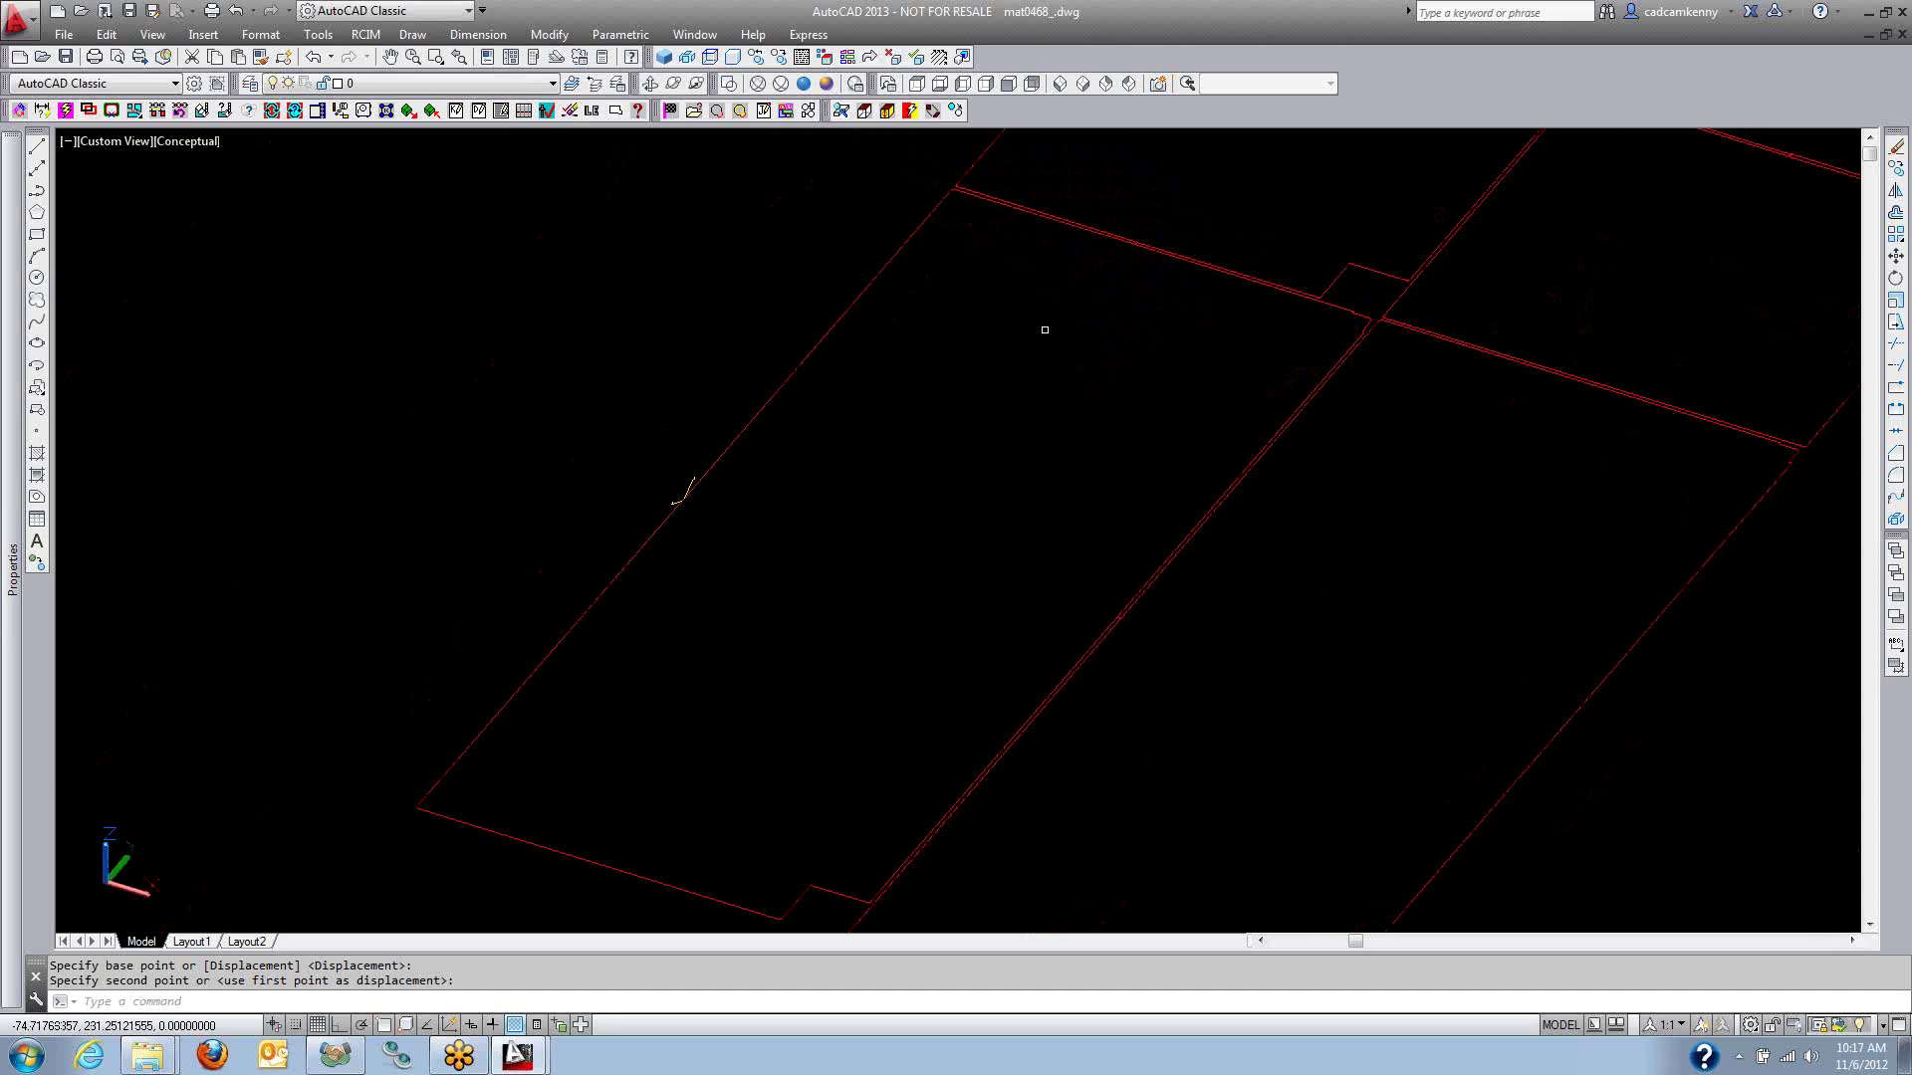
pyautogui.scroll(-4, 1105, 697)
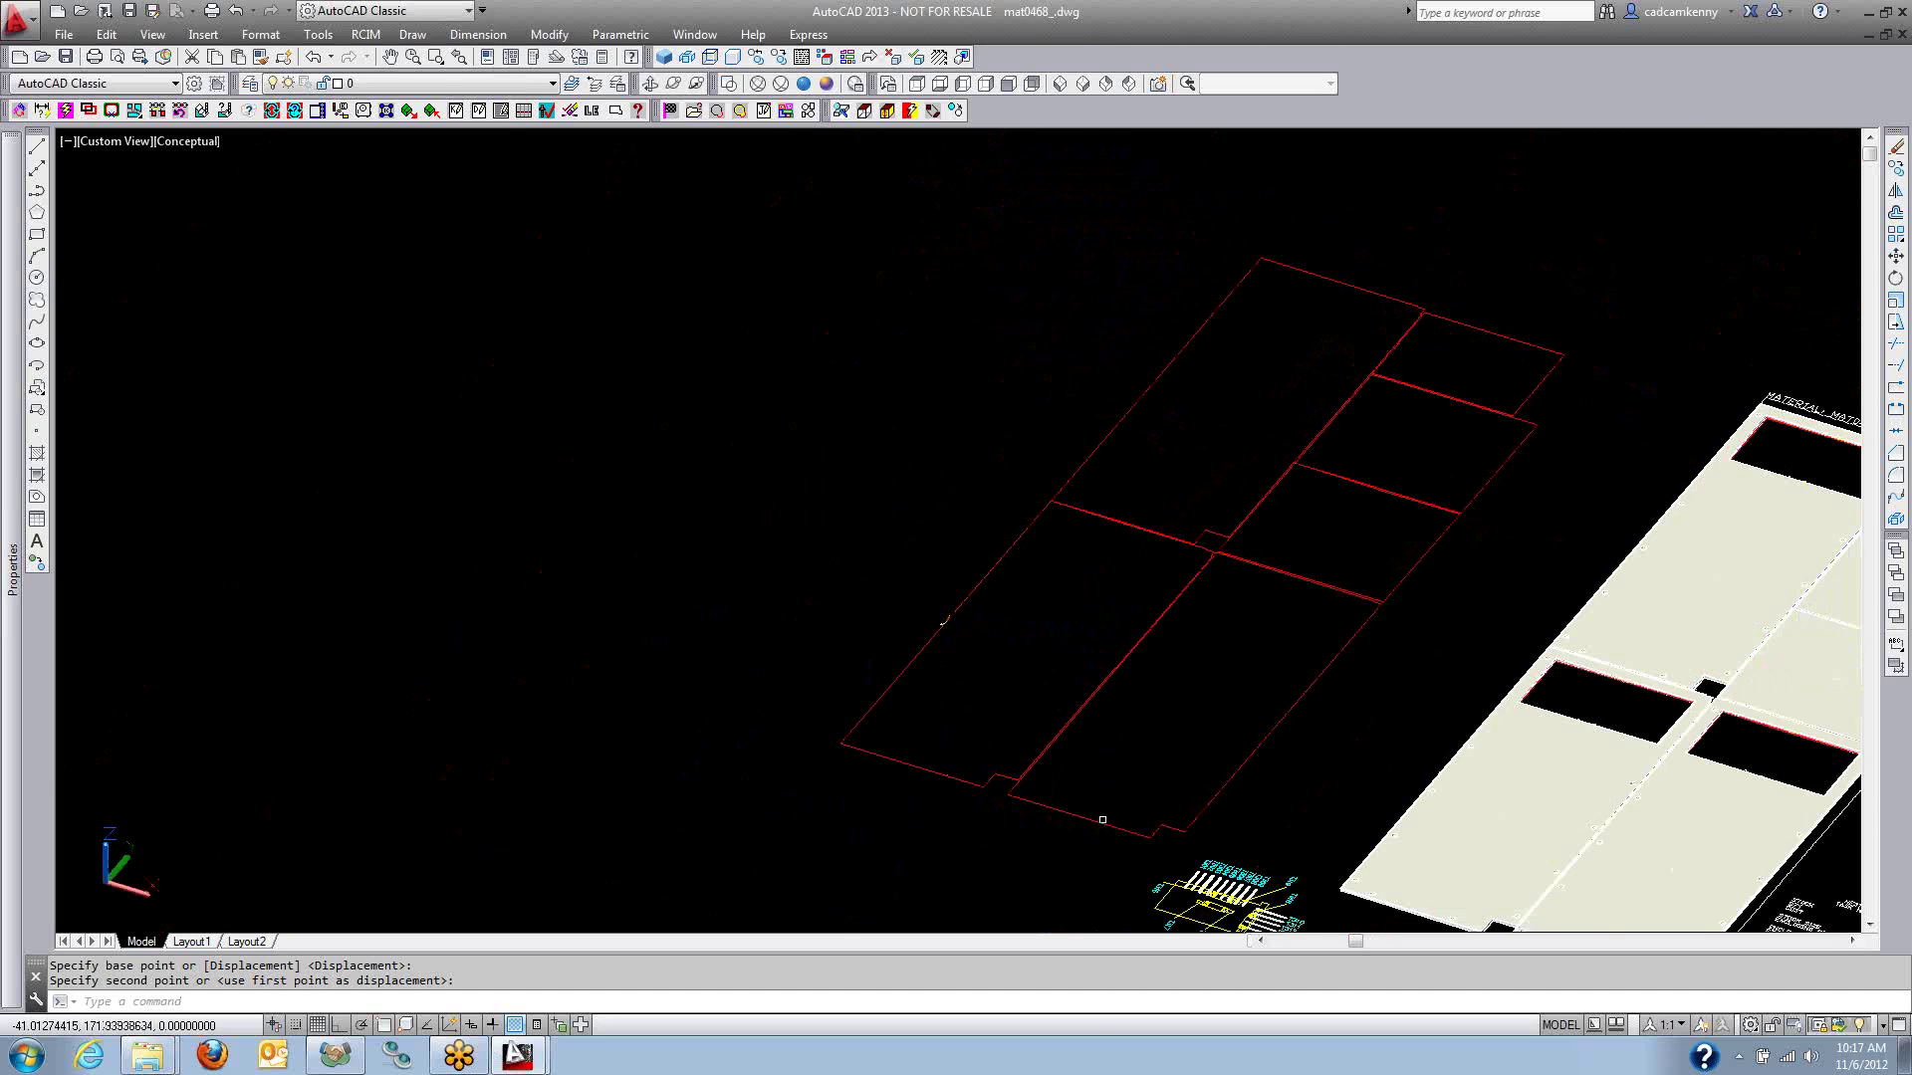
# Examine the nested parts and cutouts on sheet 1 of the mat0468_ nest.
pyautogui.moveTo(1152, 577); pyautogui.dragTo(823, 439, button='middle')
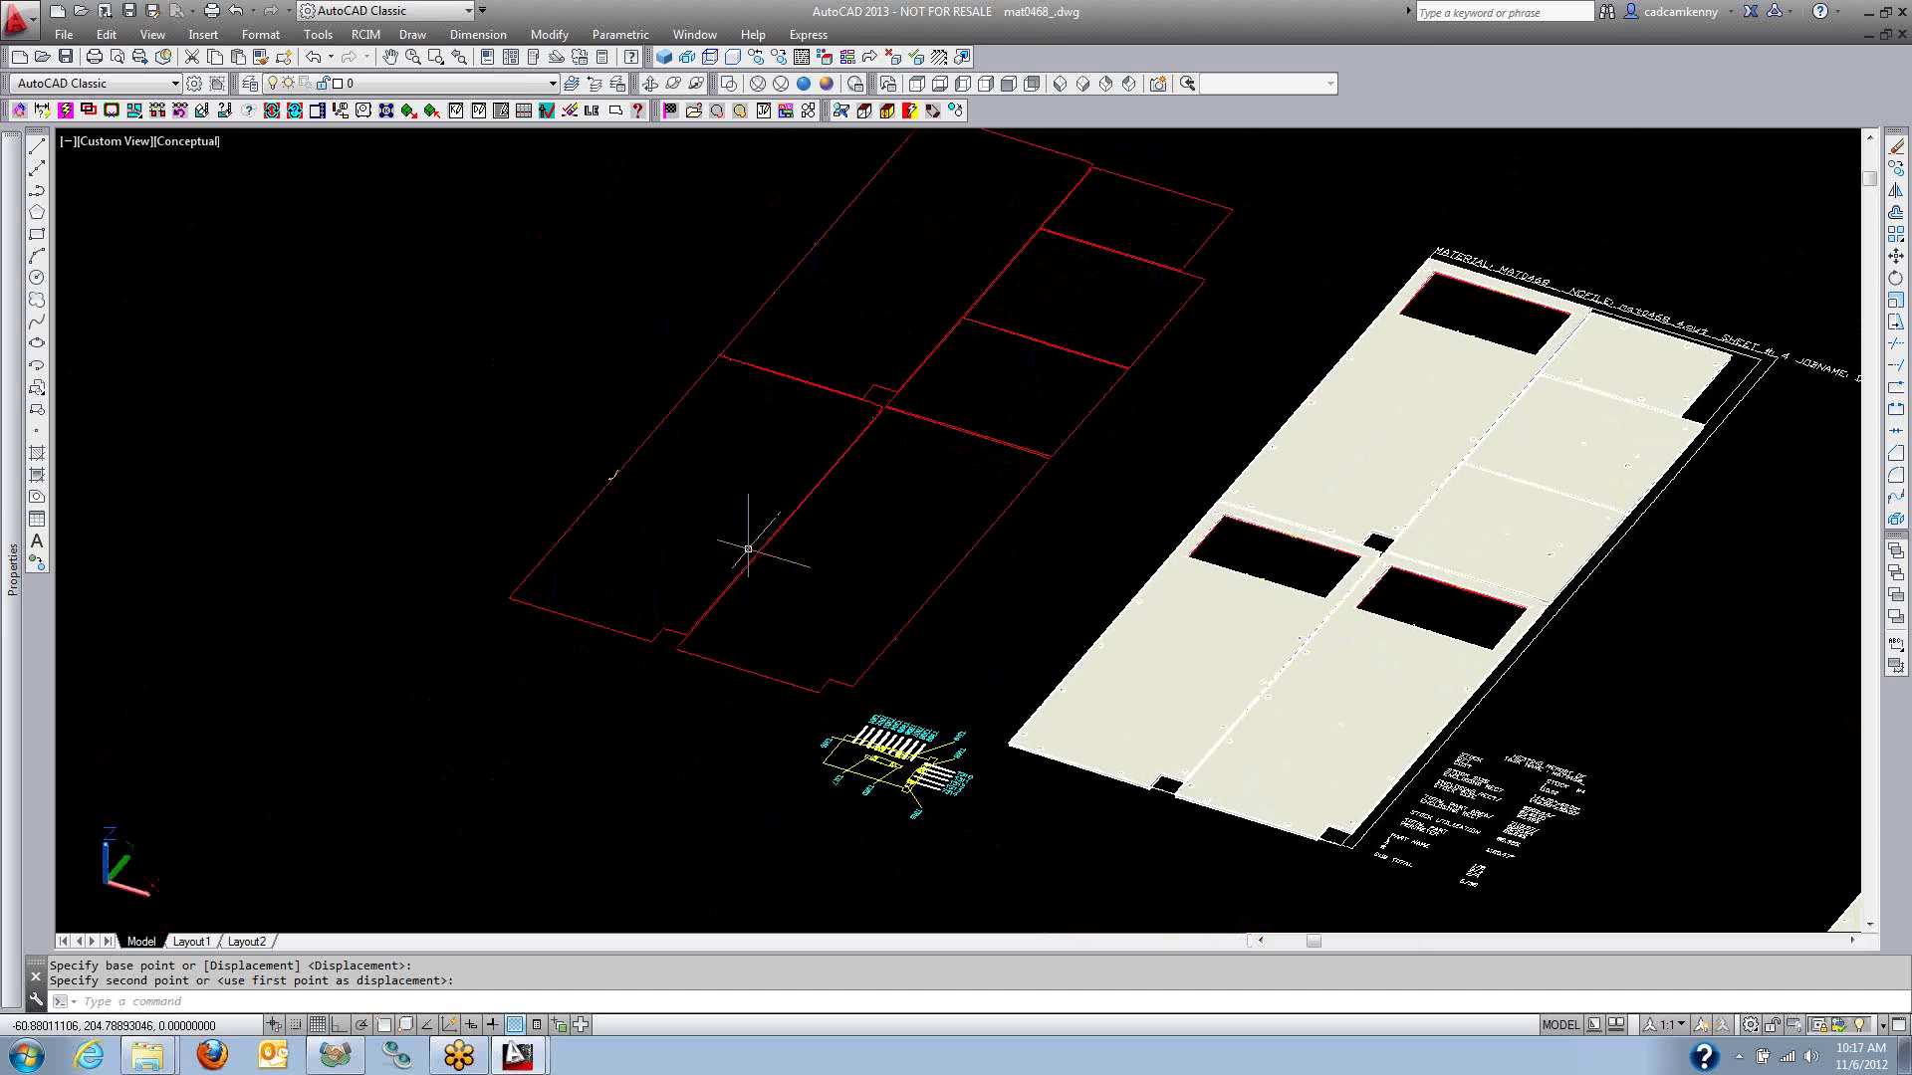
pyautogui.scroll(3, 831, 569)
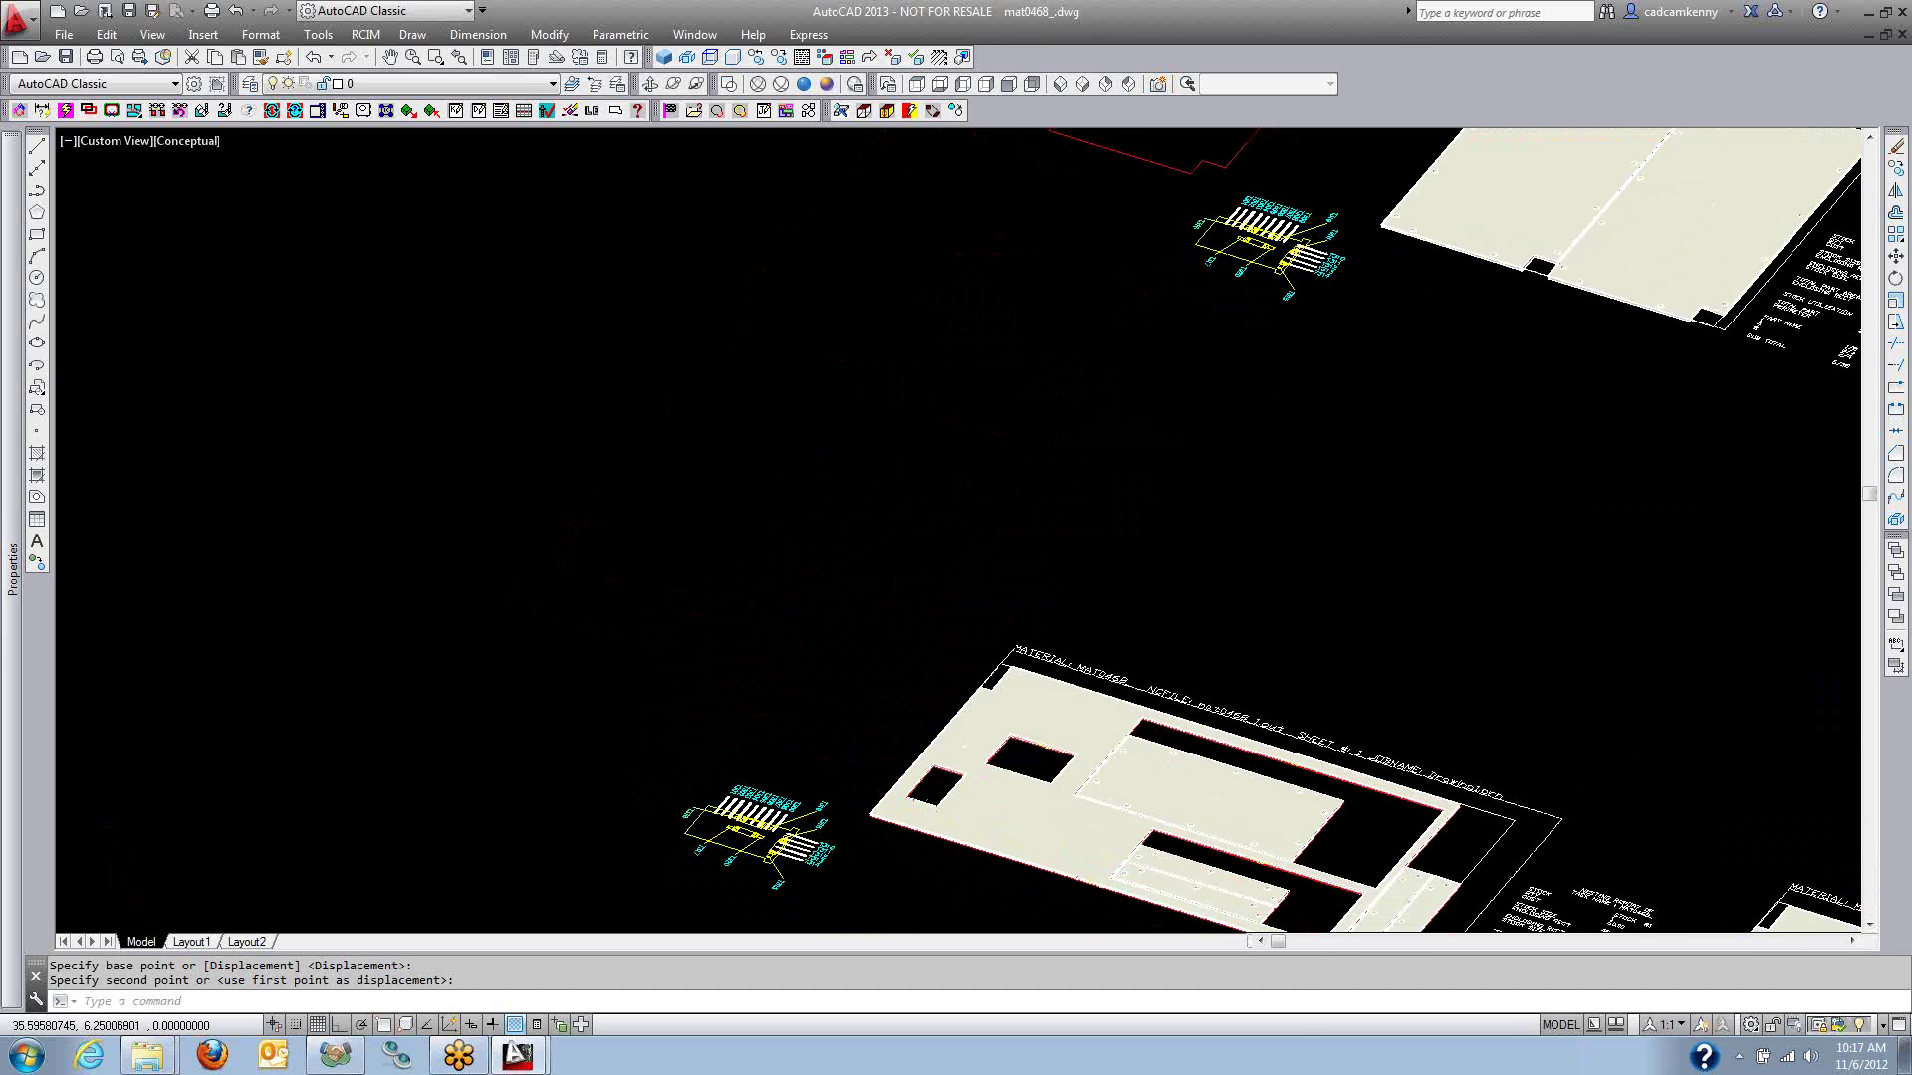
pyautogui.scroll(2, 1092, 823)
pyautogui.scroll(-3, 1092, 823)
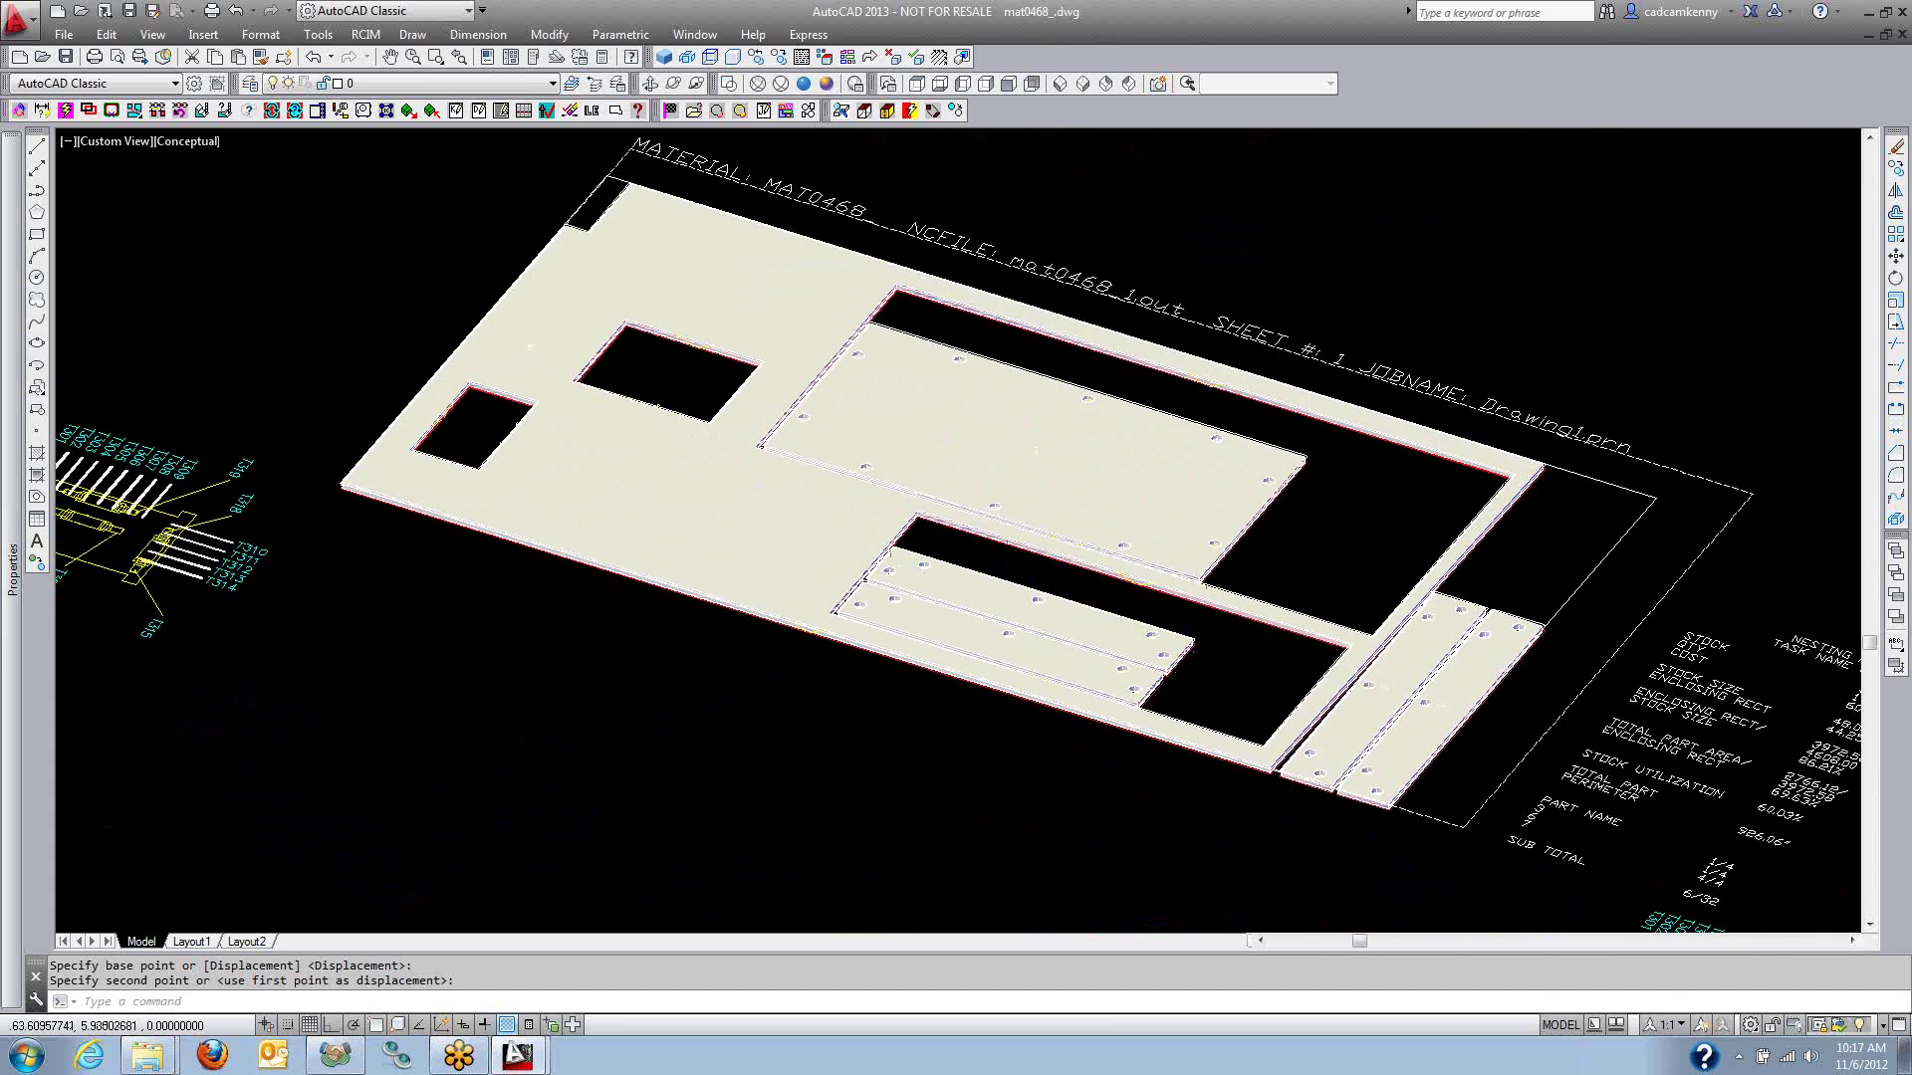
# Move the red perimeter toolpaths of the sheet 1 nest off the parts into the empty area in front of the sheet.
pyautogui.scroll(5, 1208, 646)
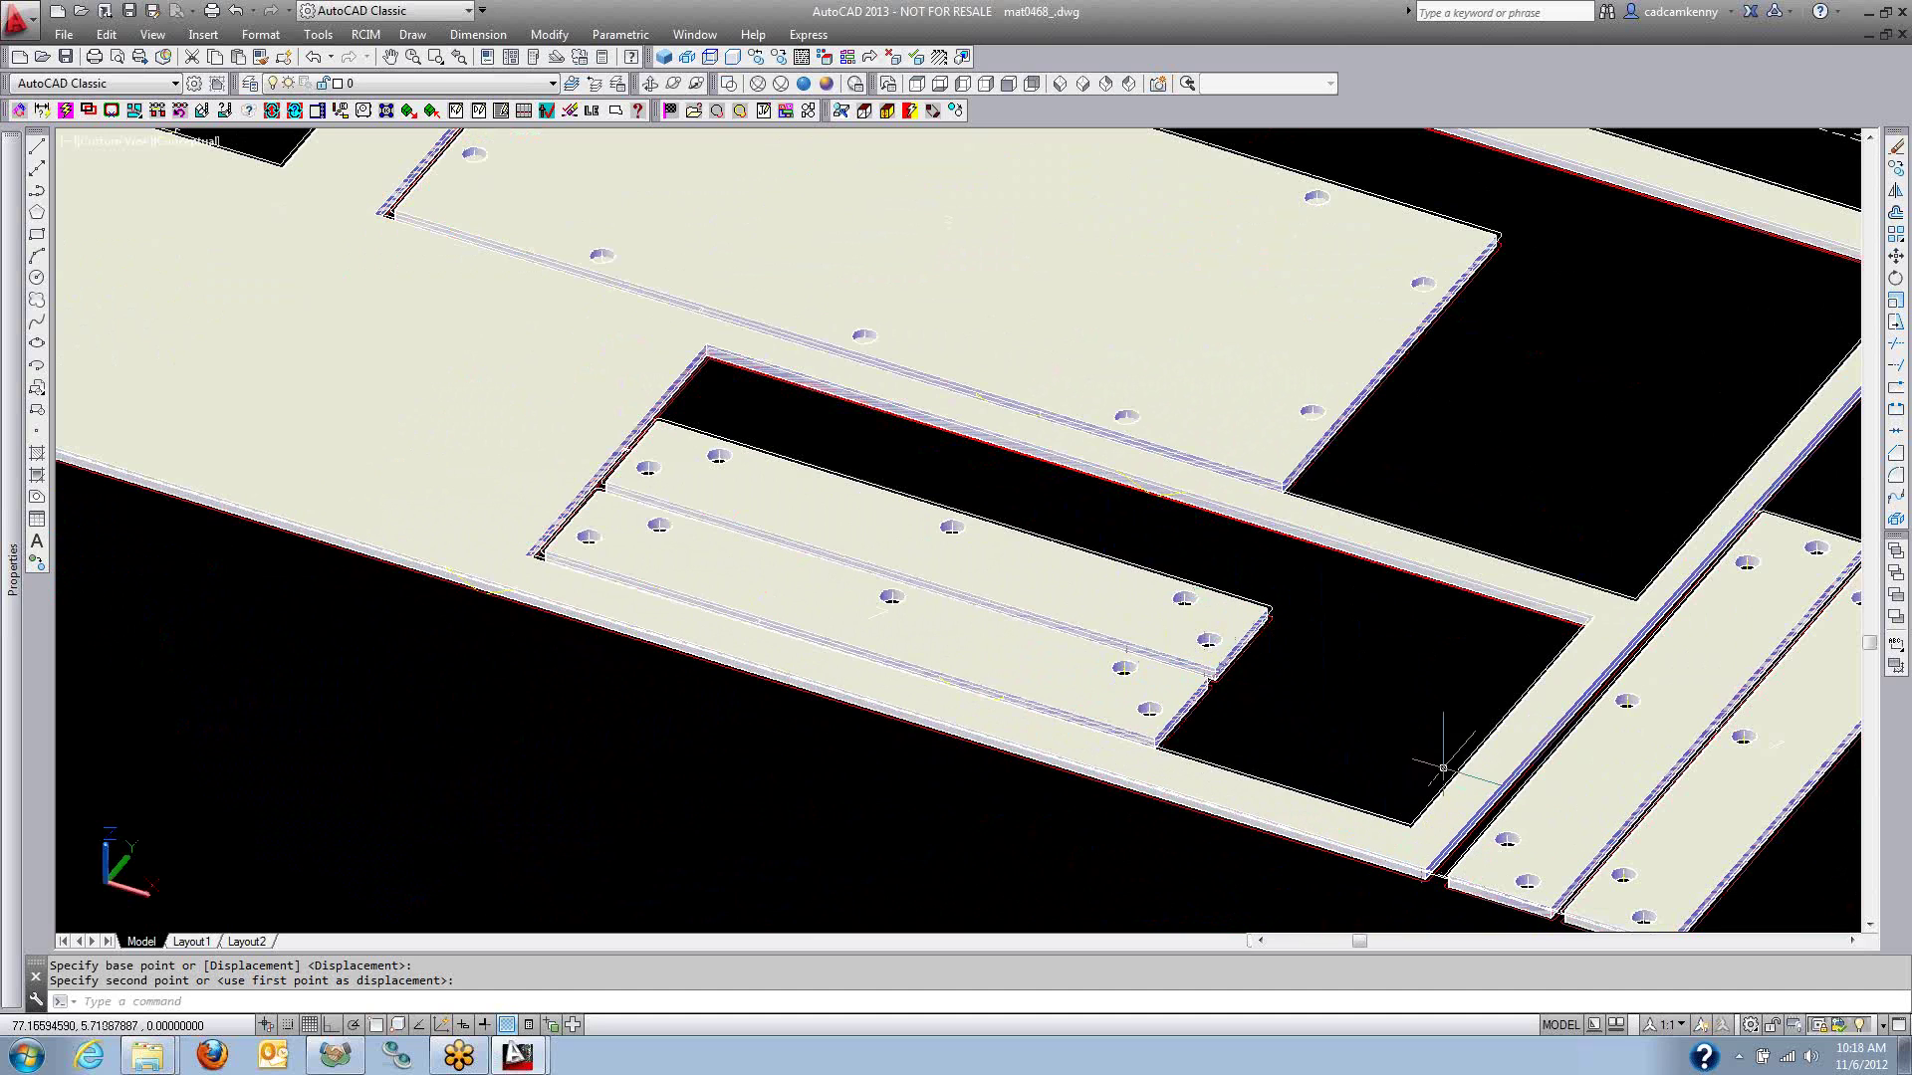
pyautogui.scroll(2, 1387, 883)
pyautogui.scroll(2, 1451, 875)
pyautogui.click(1440, 858)
pyautogui.write('m')
pyautogui.press('Return')
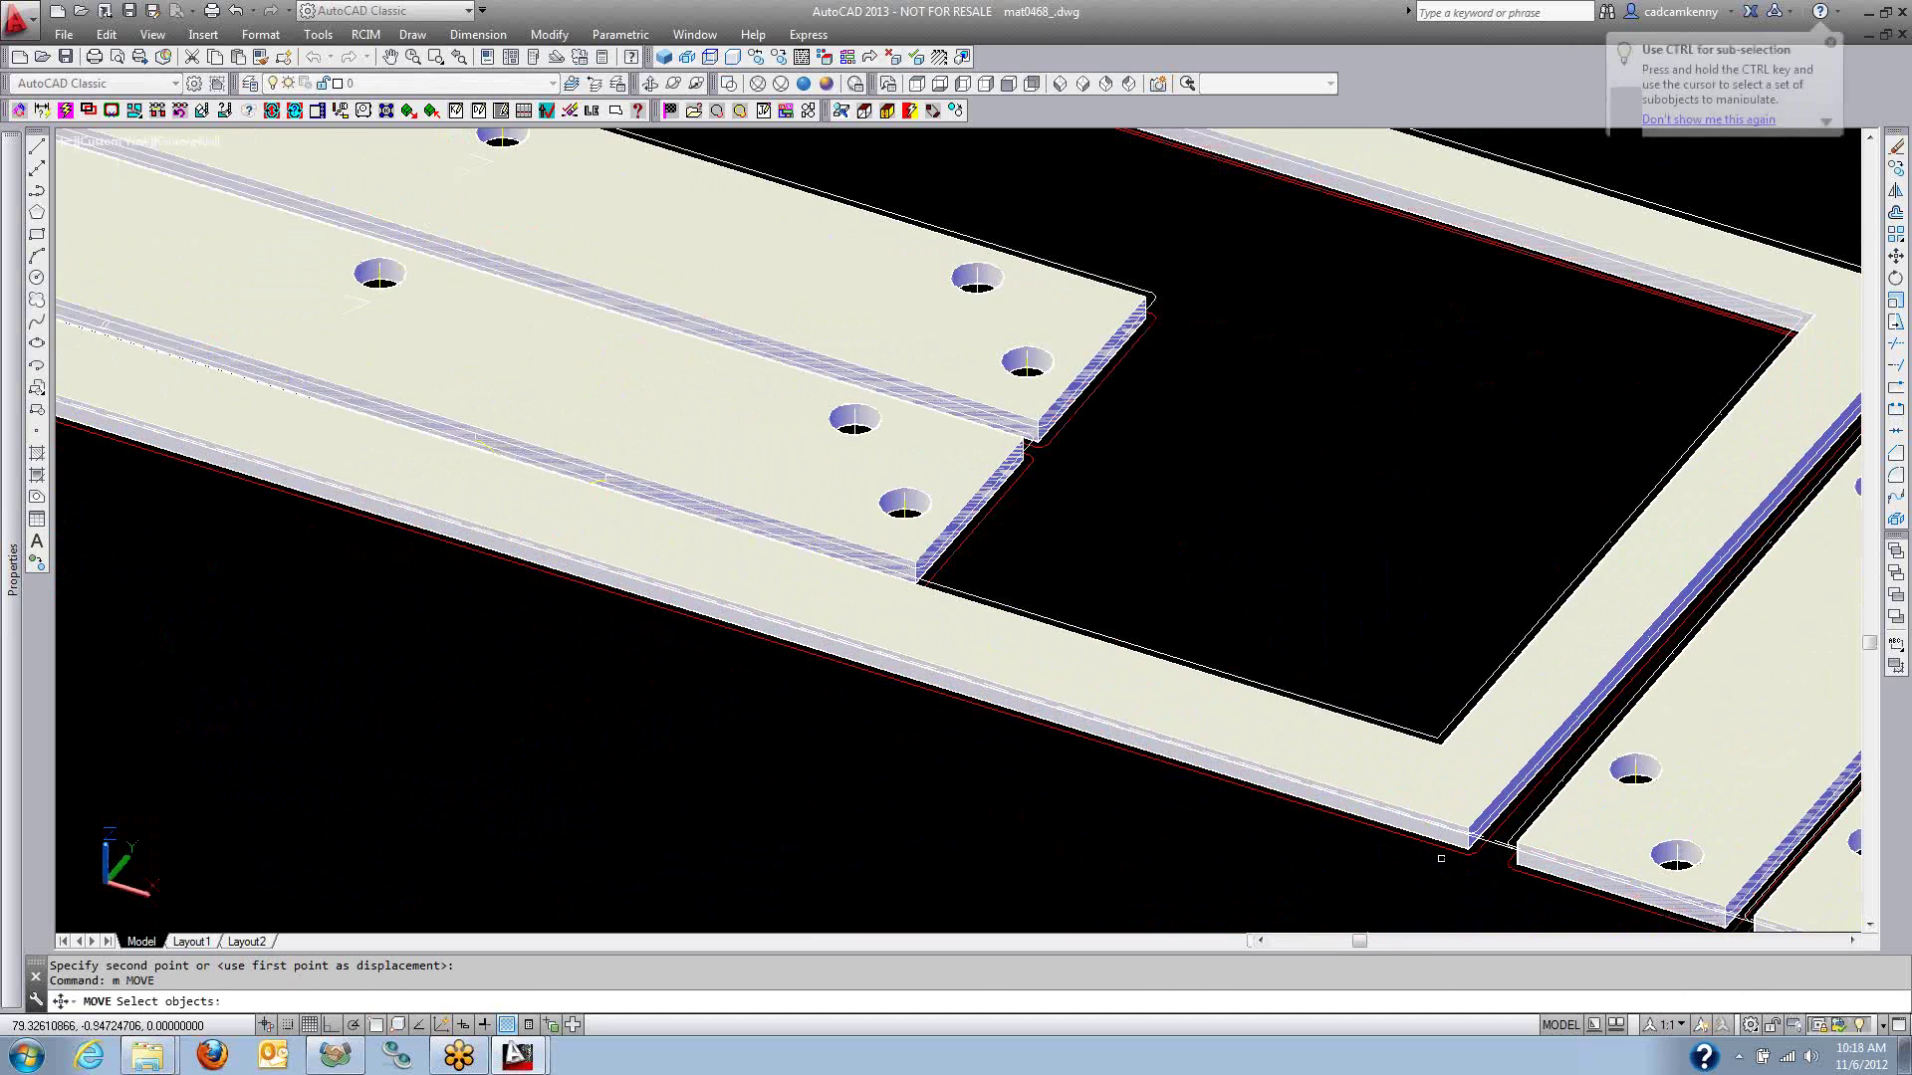
pyautogui.click(1443, 850)
pyautogui.click(1049, 444)
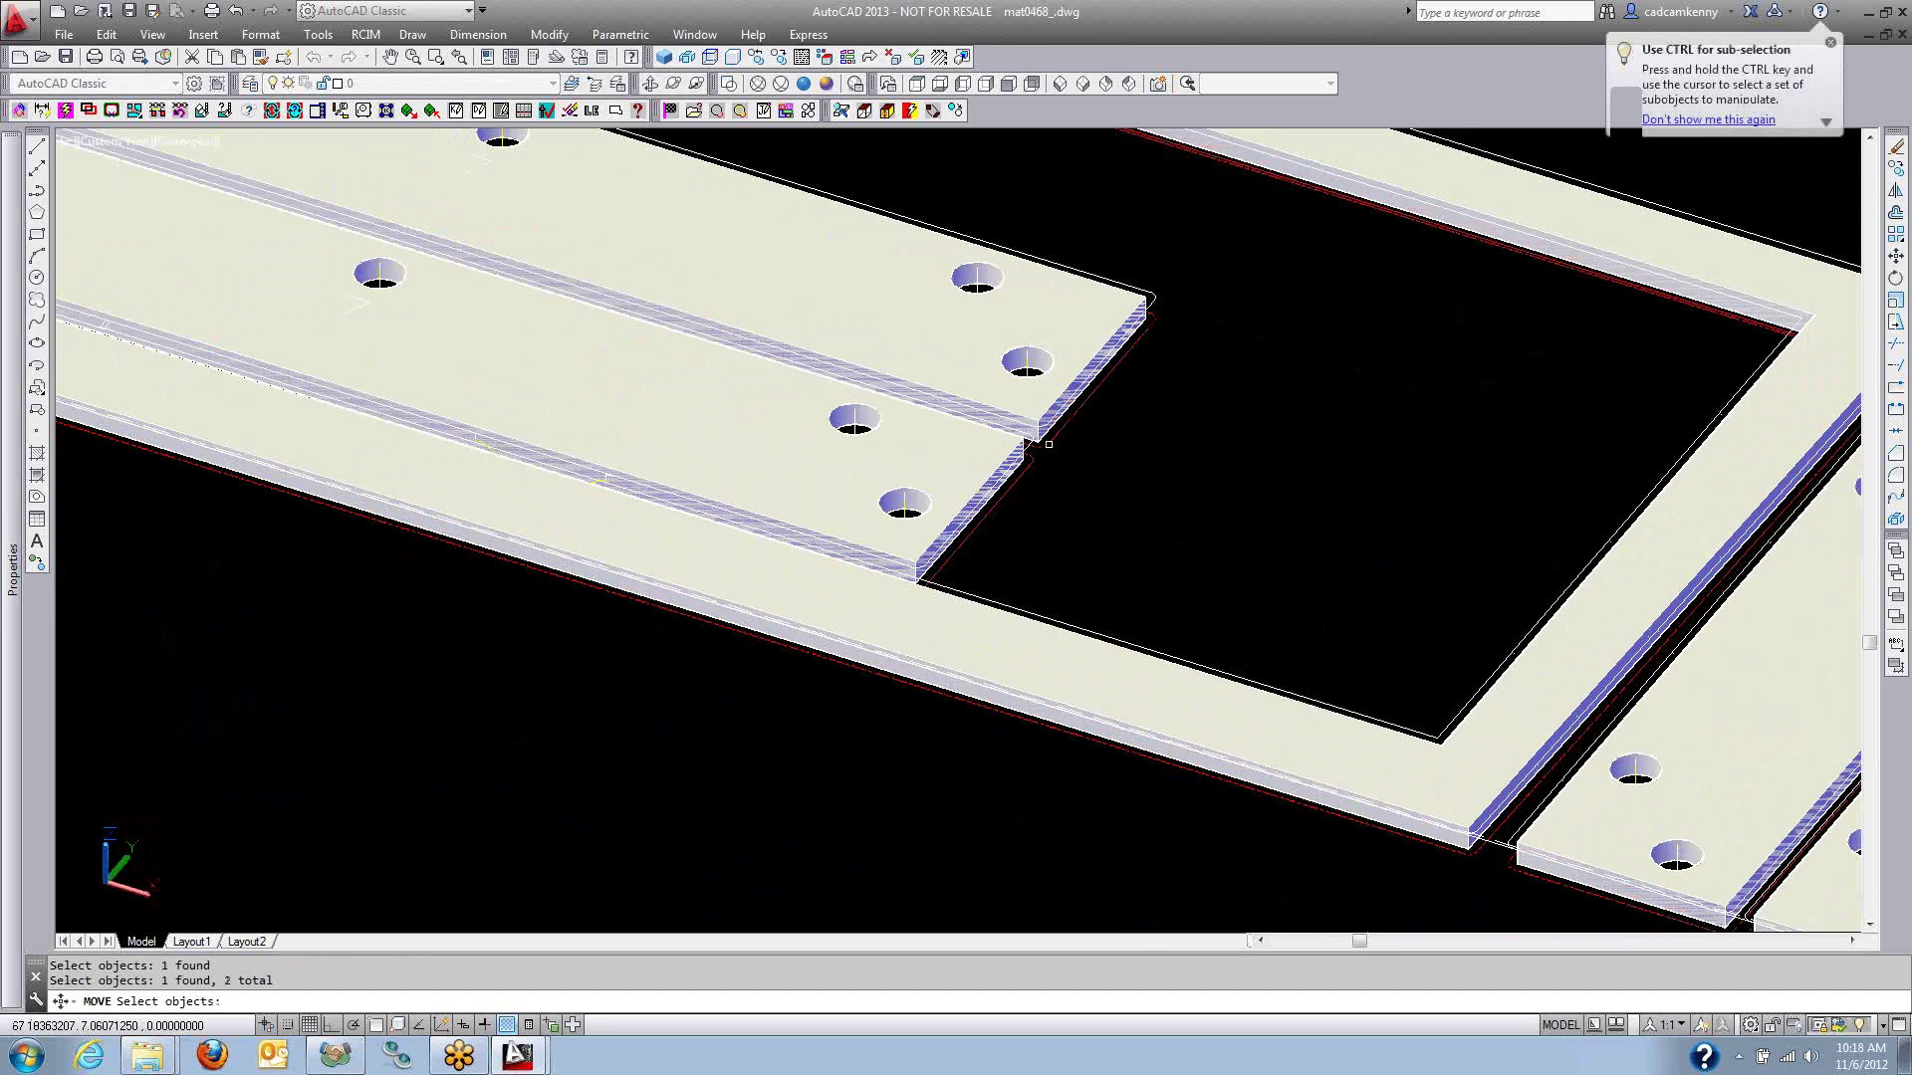
pyautogui.scroll(-2, 1182, 417)
pyautogui.scroll(3, 1182, 418)
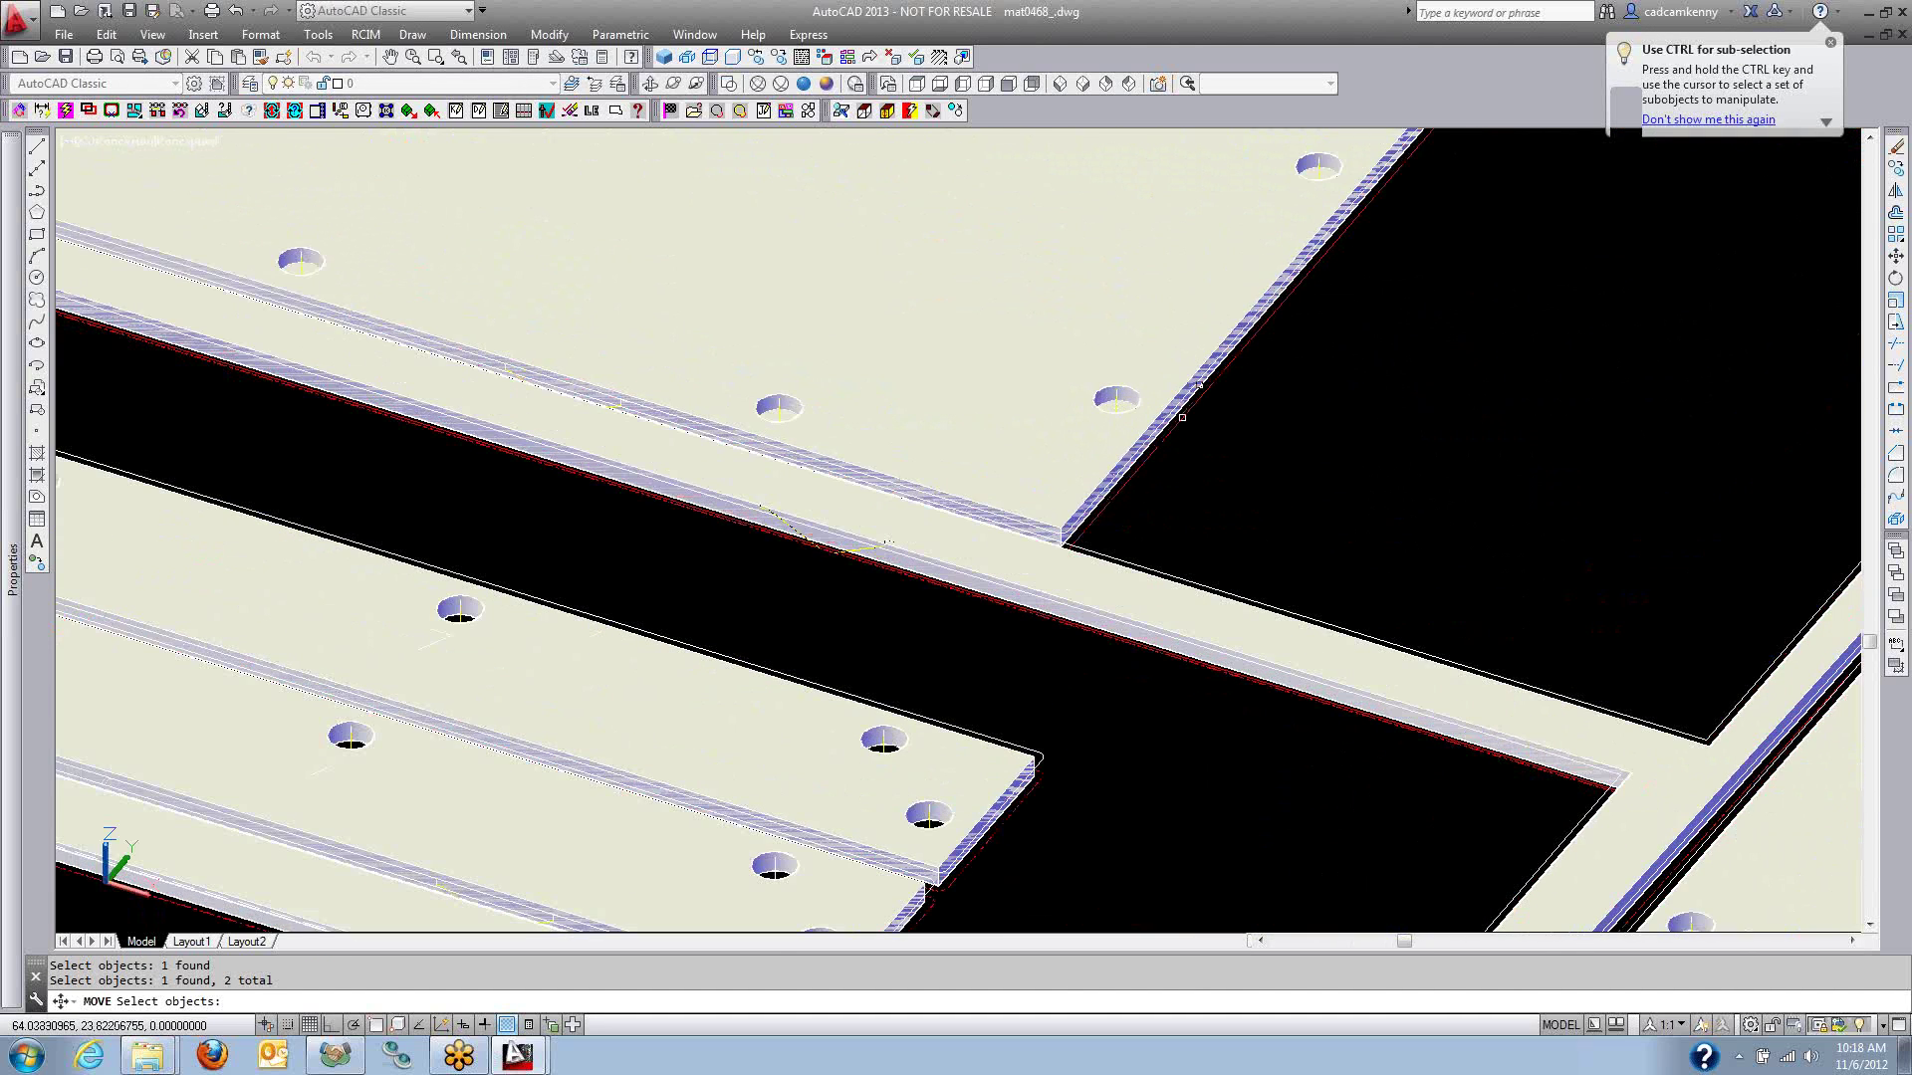
pyautogui.scroll(-3, 1243, 383)
pyautogui.press('Return')
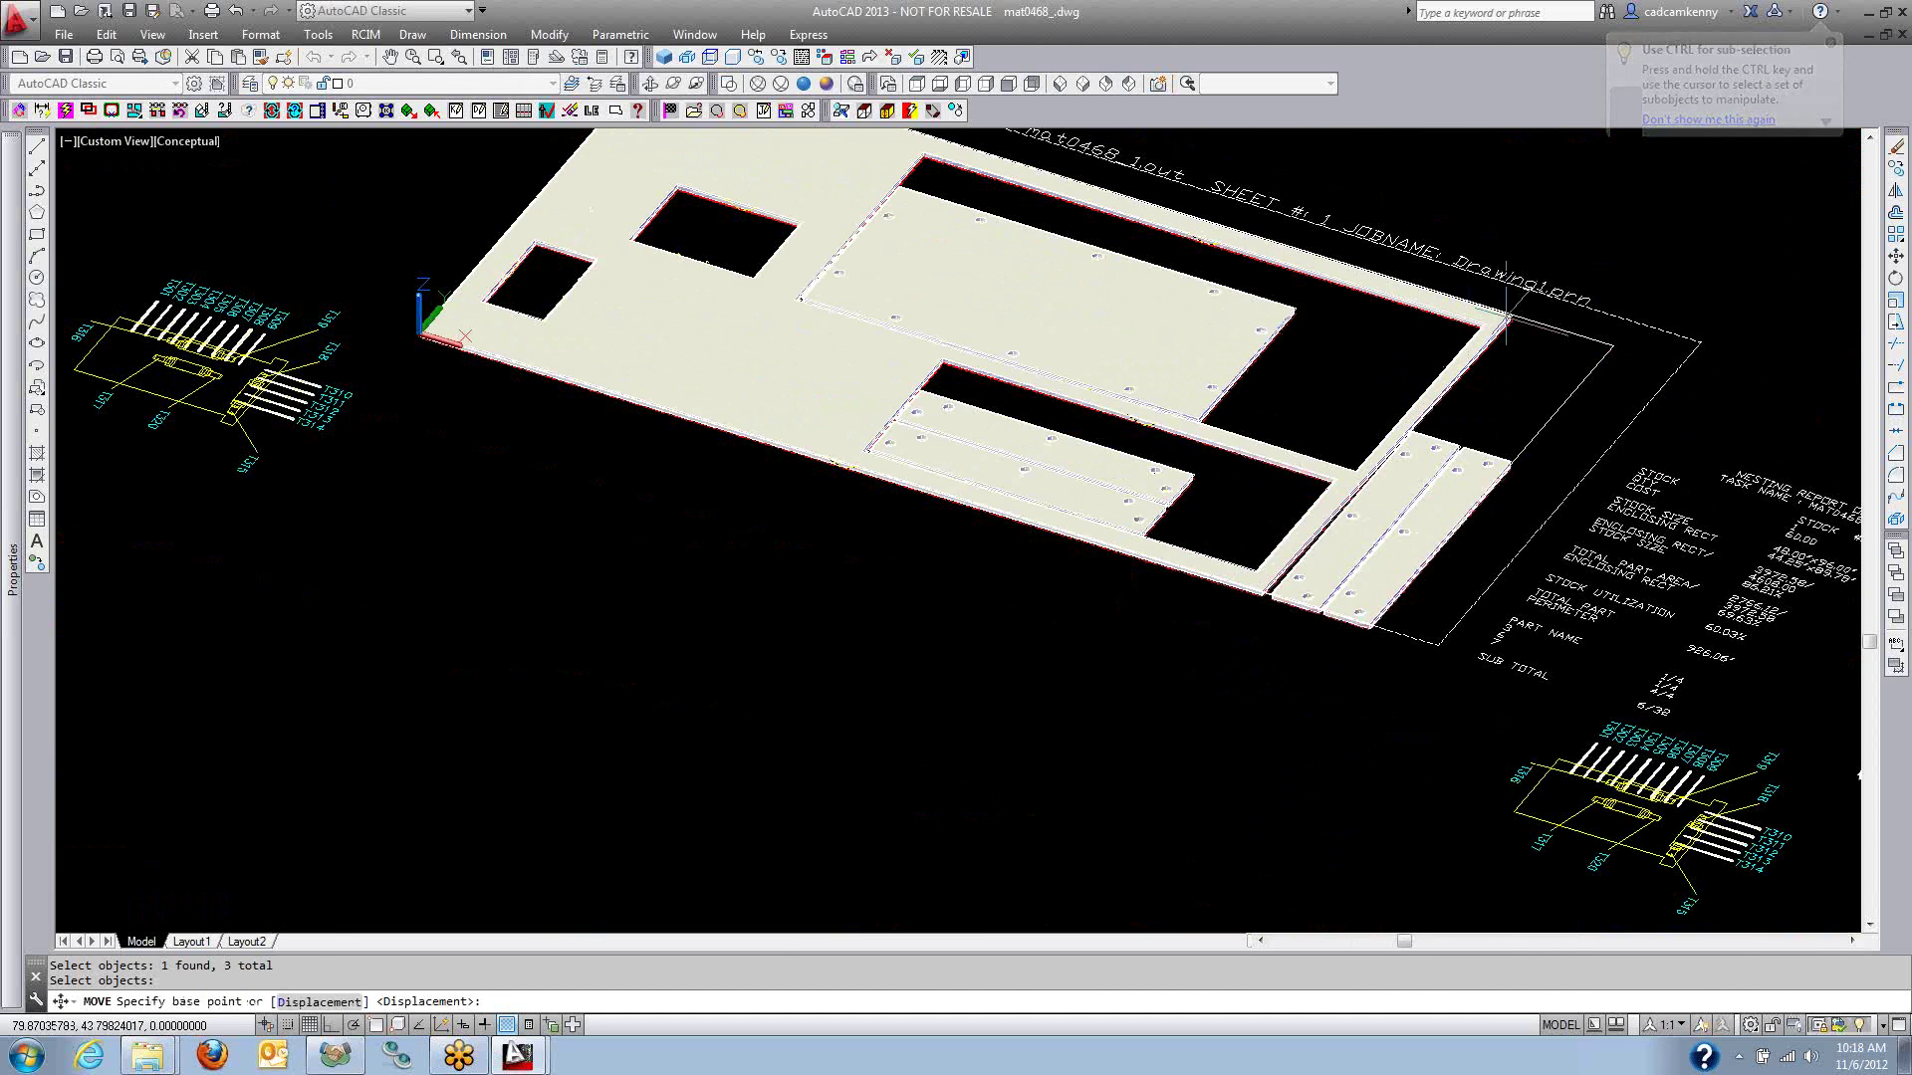
pyautogui.click(1506, 320)
pyautogui.click(1234, 657)
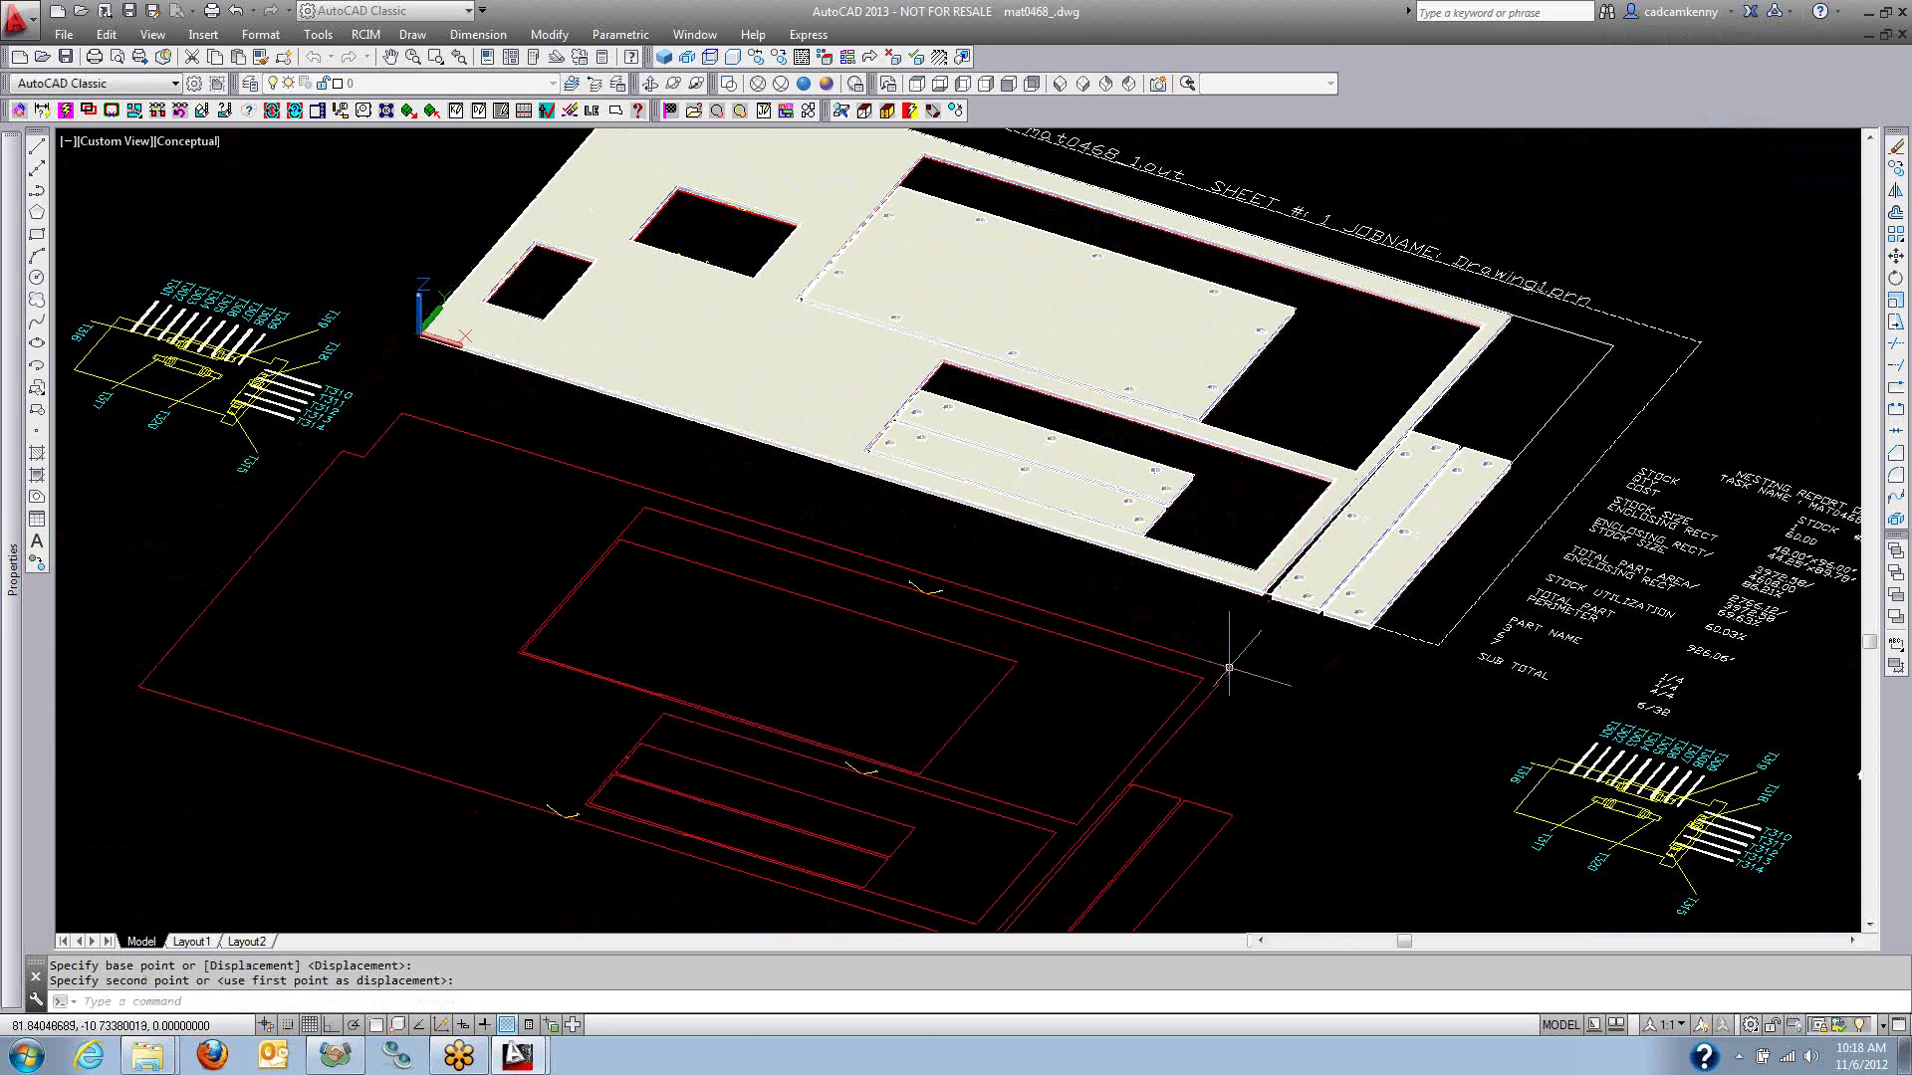
# Examine the moved sheet 1 toolpaths, including the lead-ins, lead-outs and the links between adjacent parts.
pyautogui.scroll(2, 1280, 683)
pyautogui.click(983, 639)
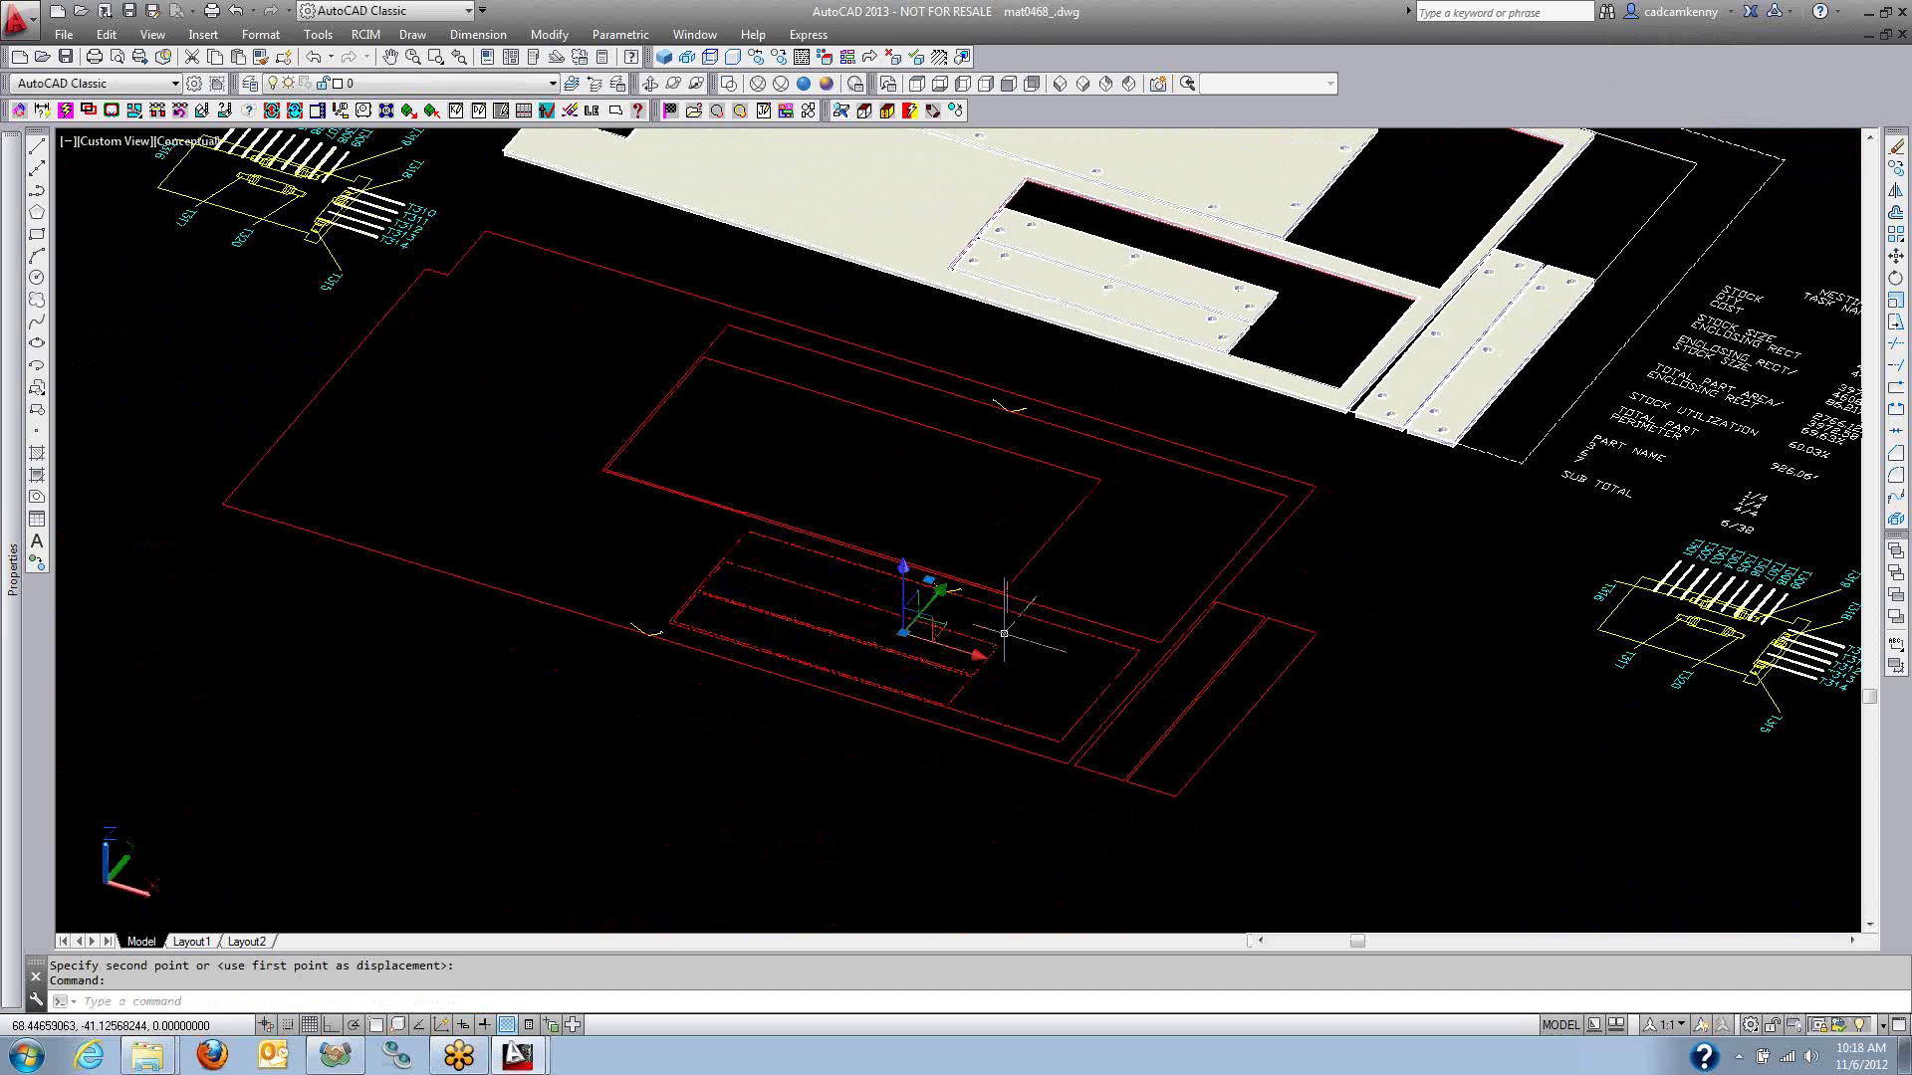
pyautogui.press('Escape')
pyautogui.scroll(2, 984, 625)
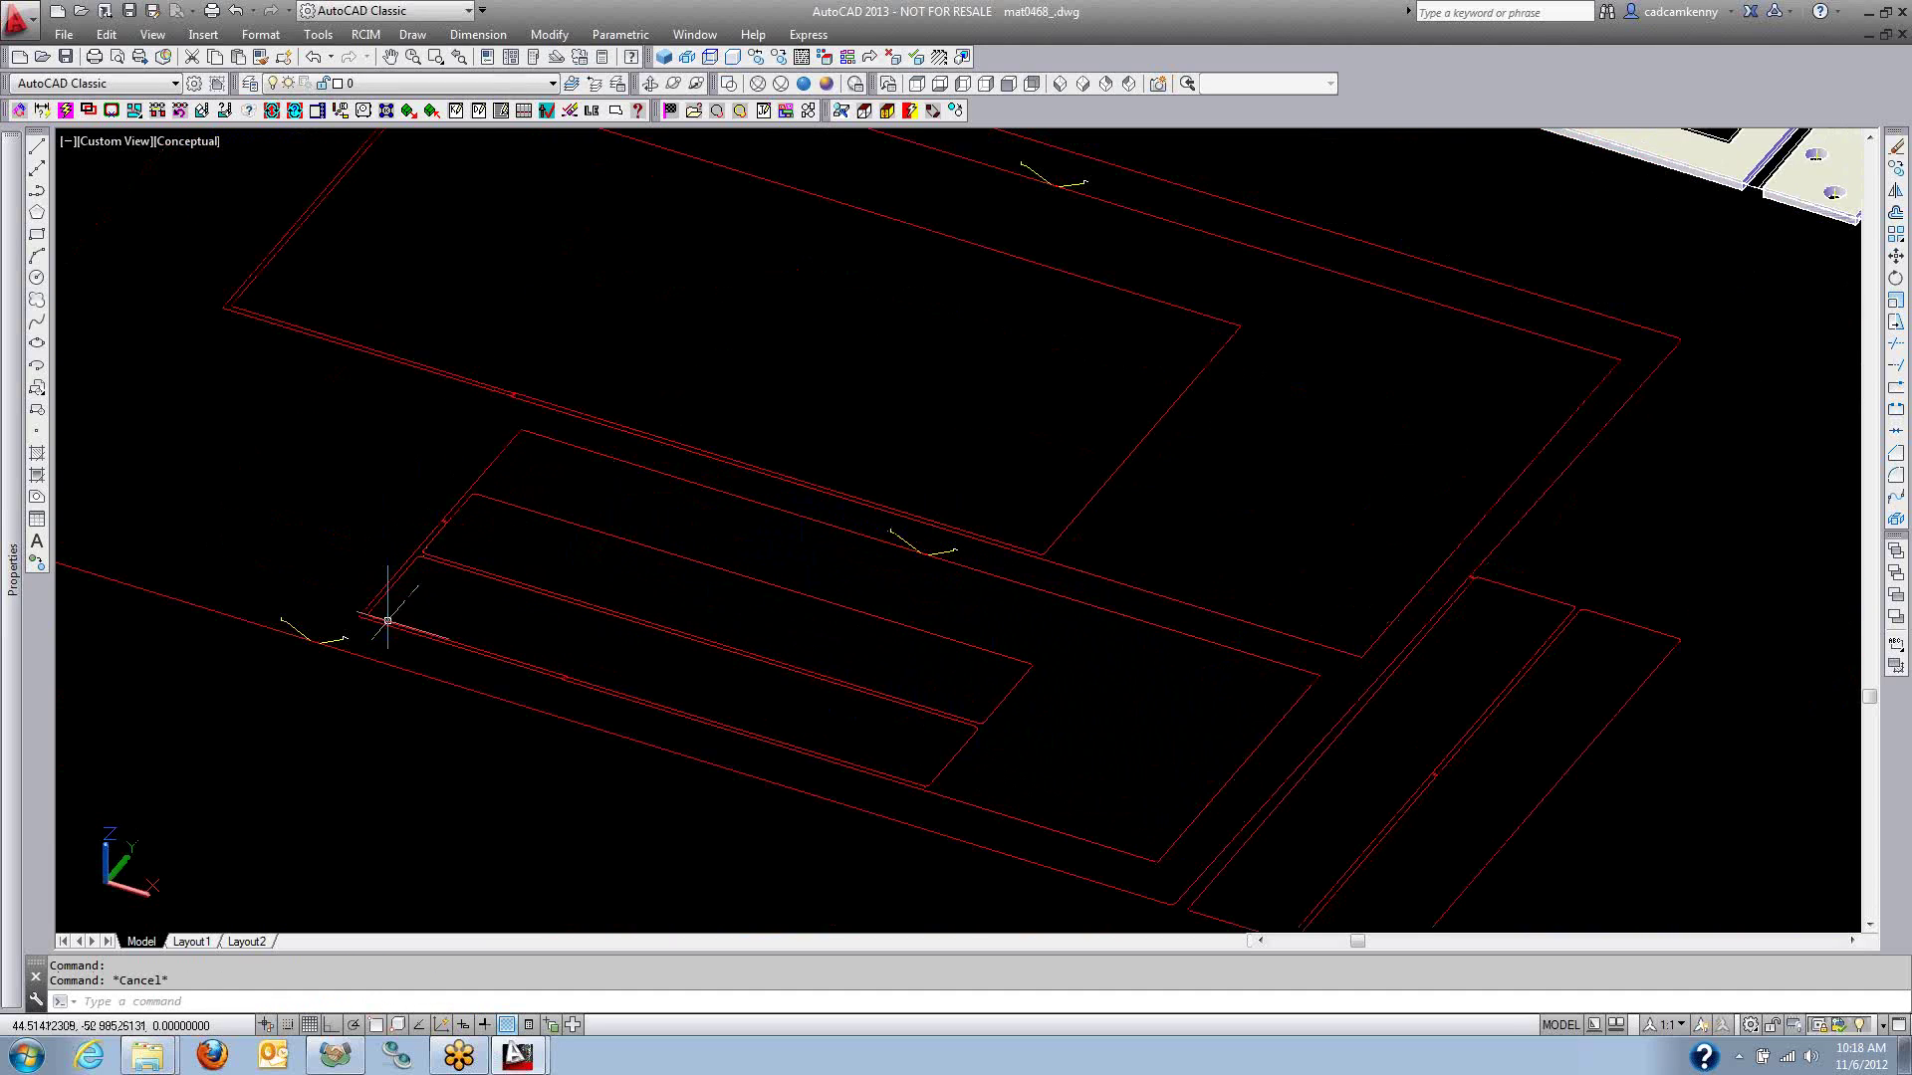
pyautogui.scroll(6, 1017, 731)
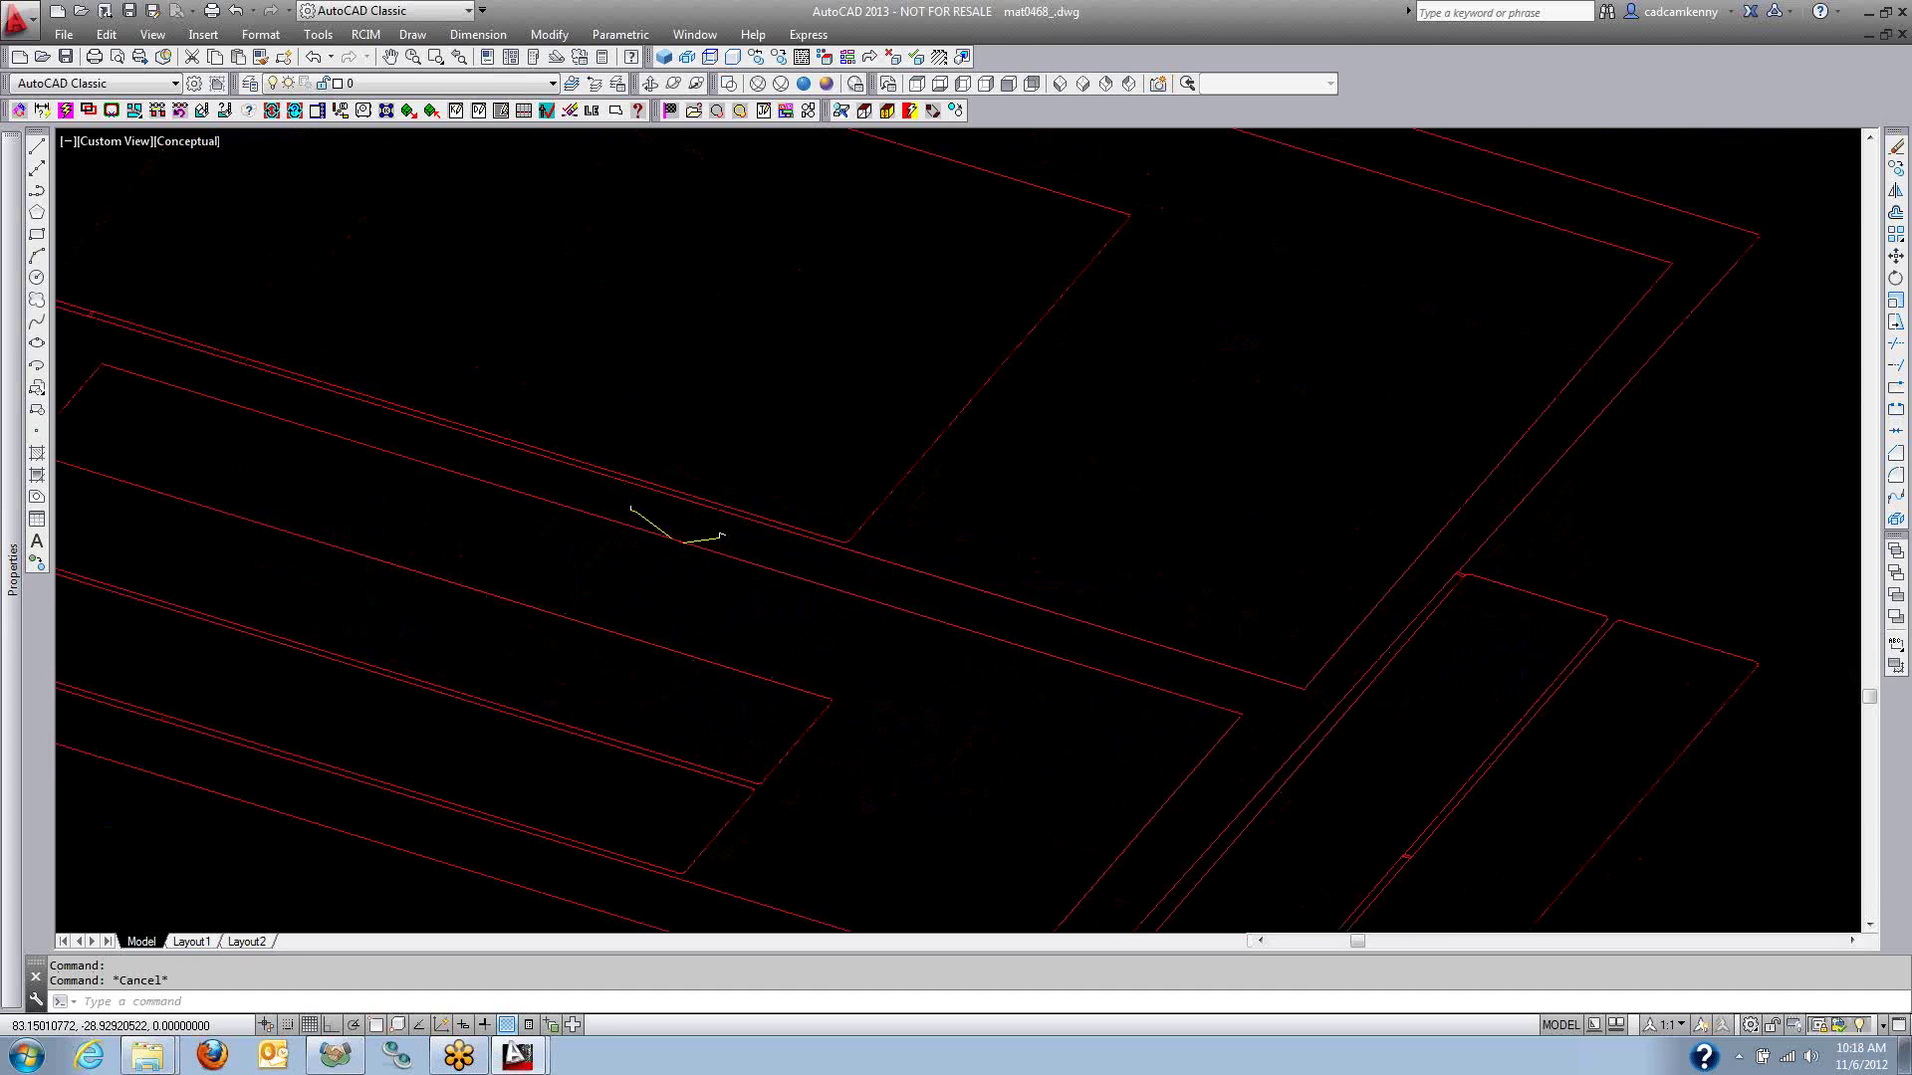
pyautogui.scroll(3, 1040, 679)
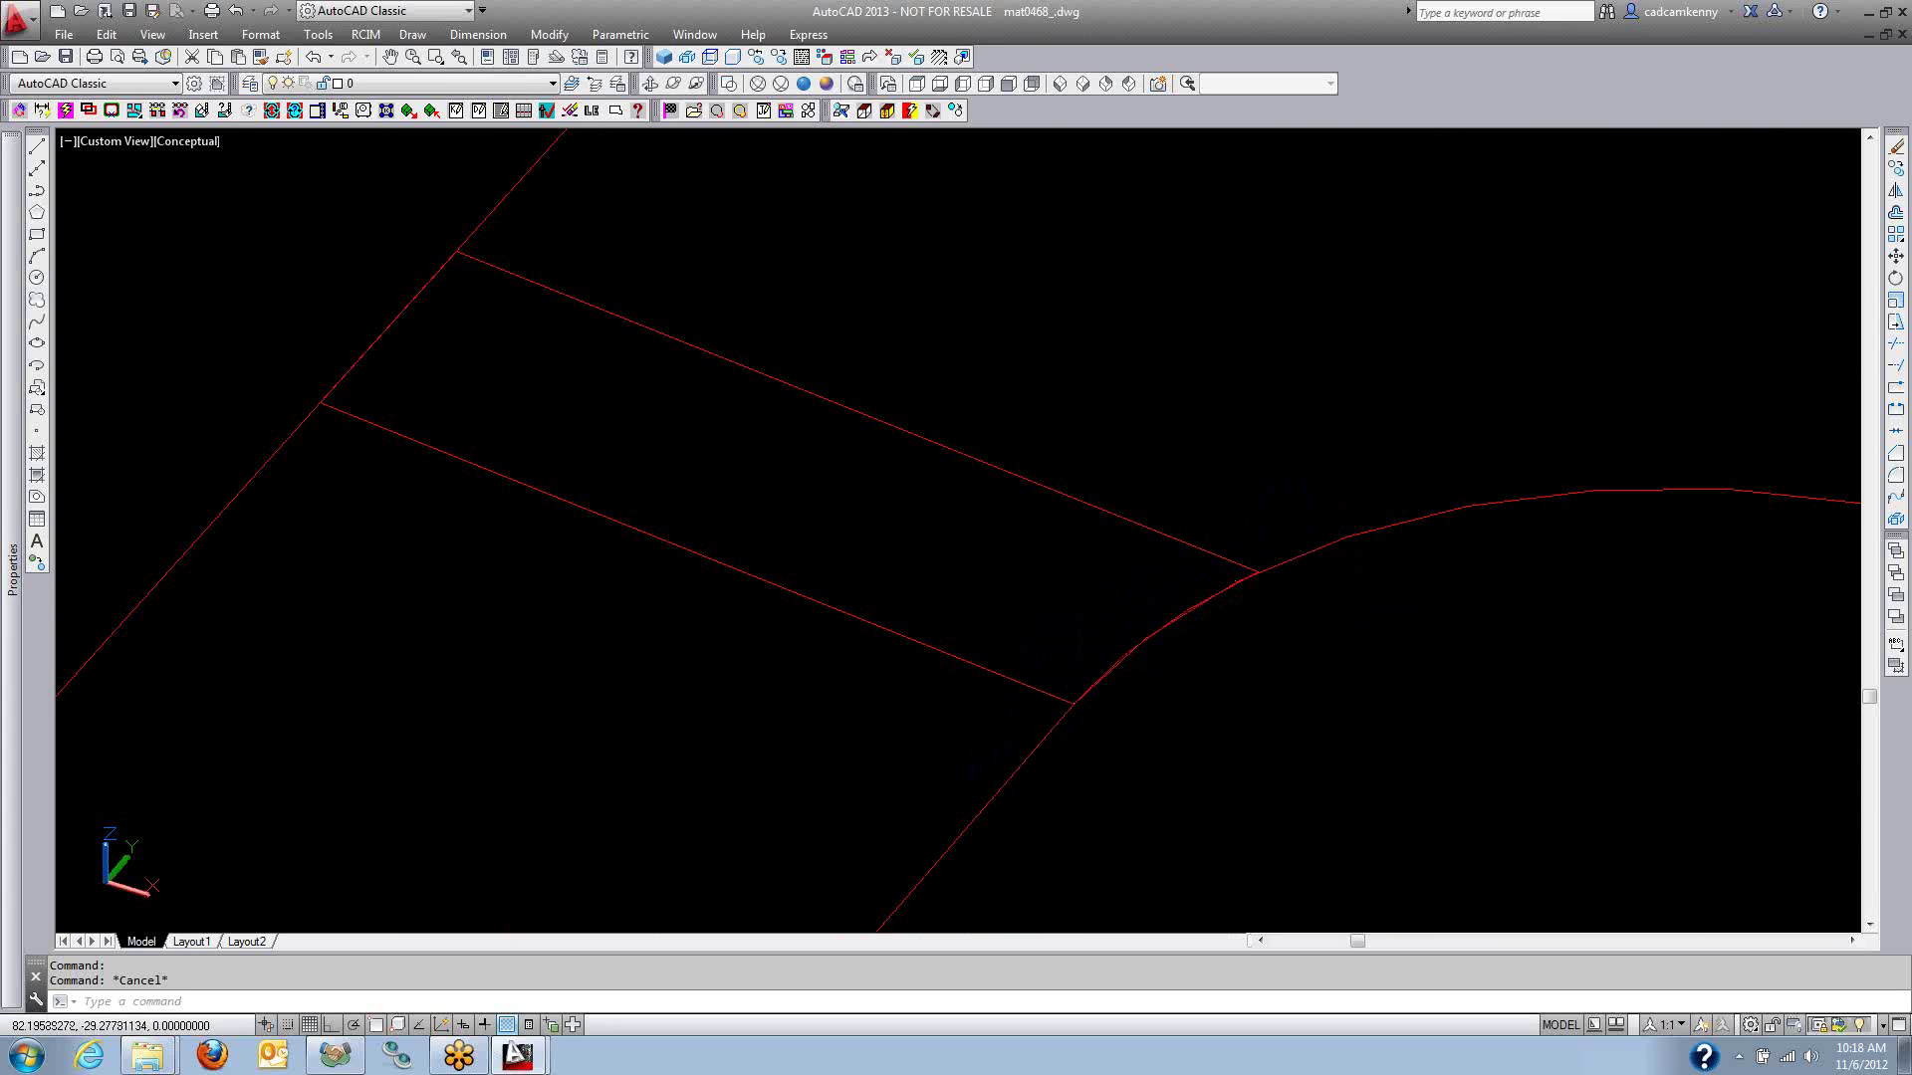
pyautogui.scroll(-5, 1089, 631)
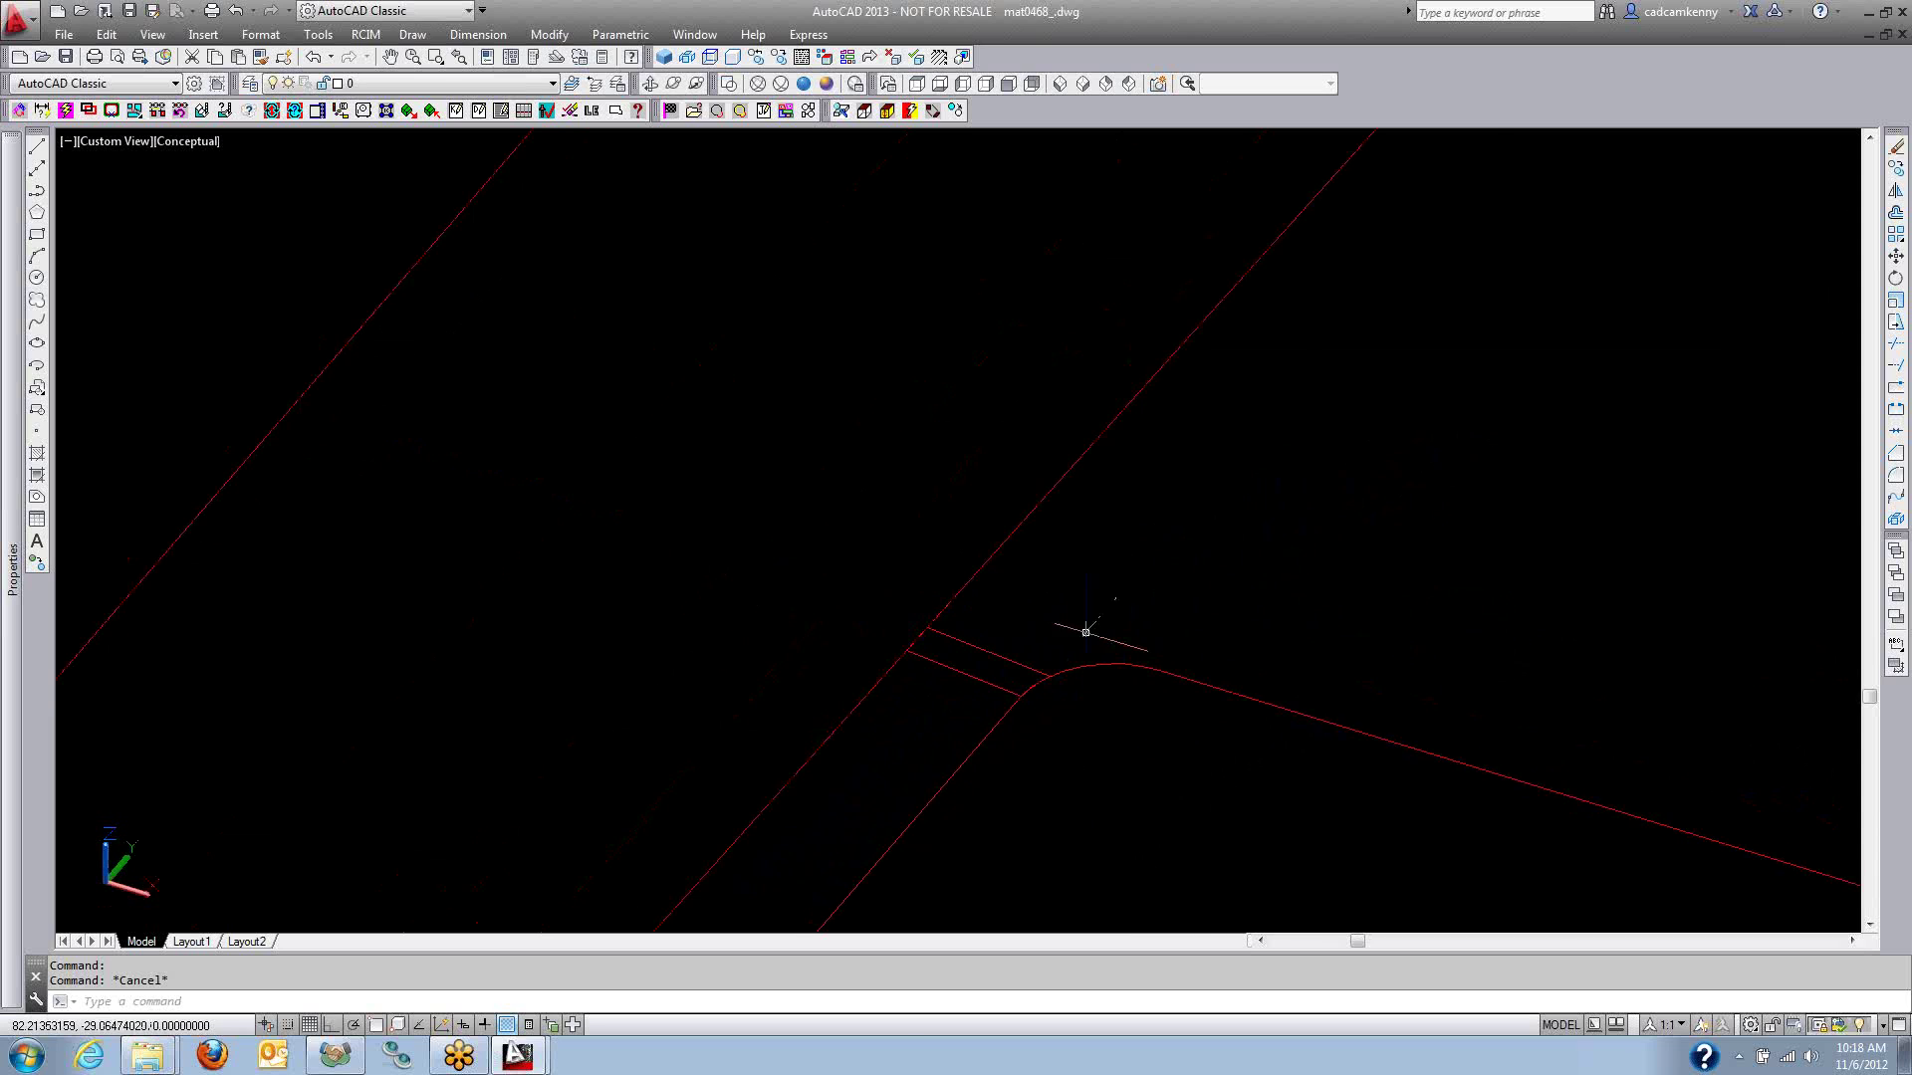
pyautogui.scroll(4, 1037, 734)
pyautogui.scroll(-3, 1131, 525)
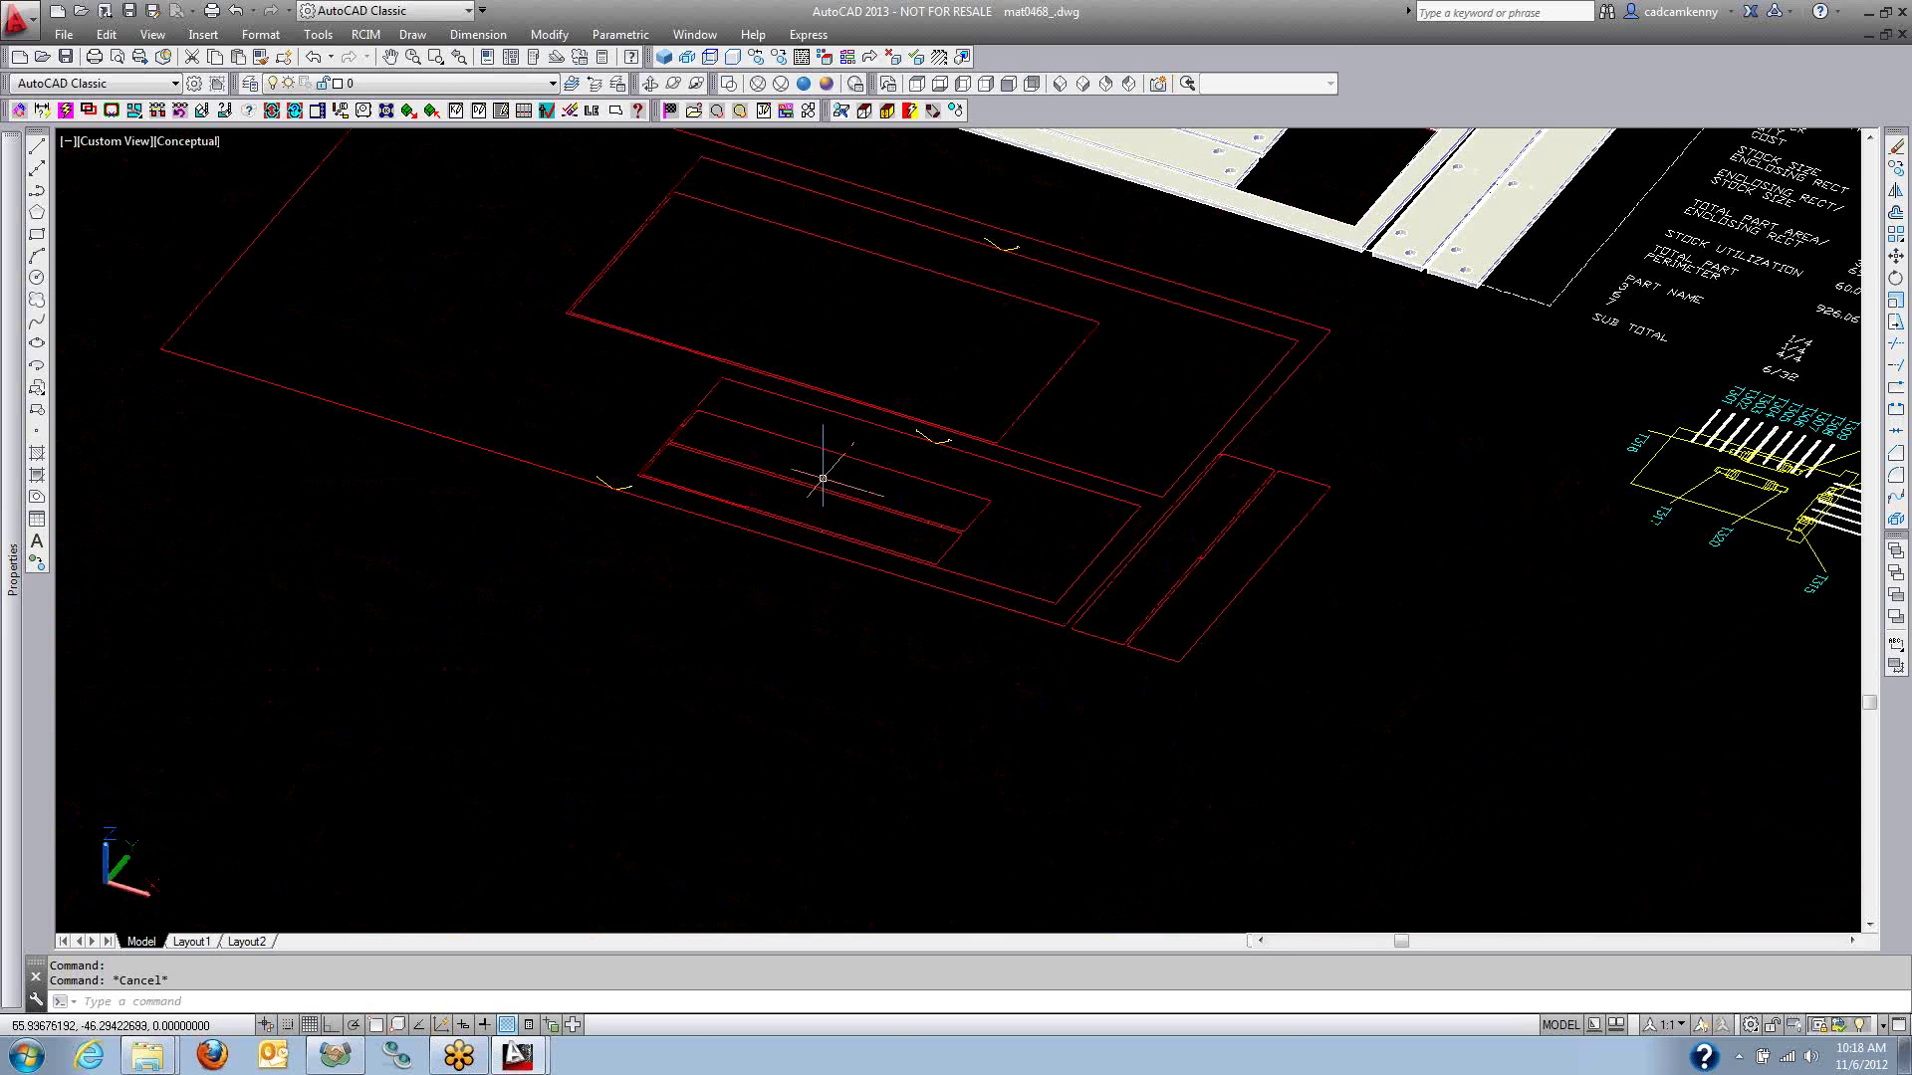
pyautogui.scroll(-3, 1017, 476)
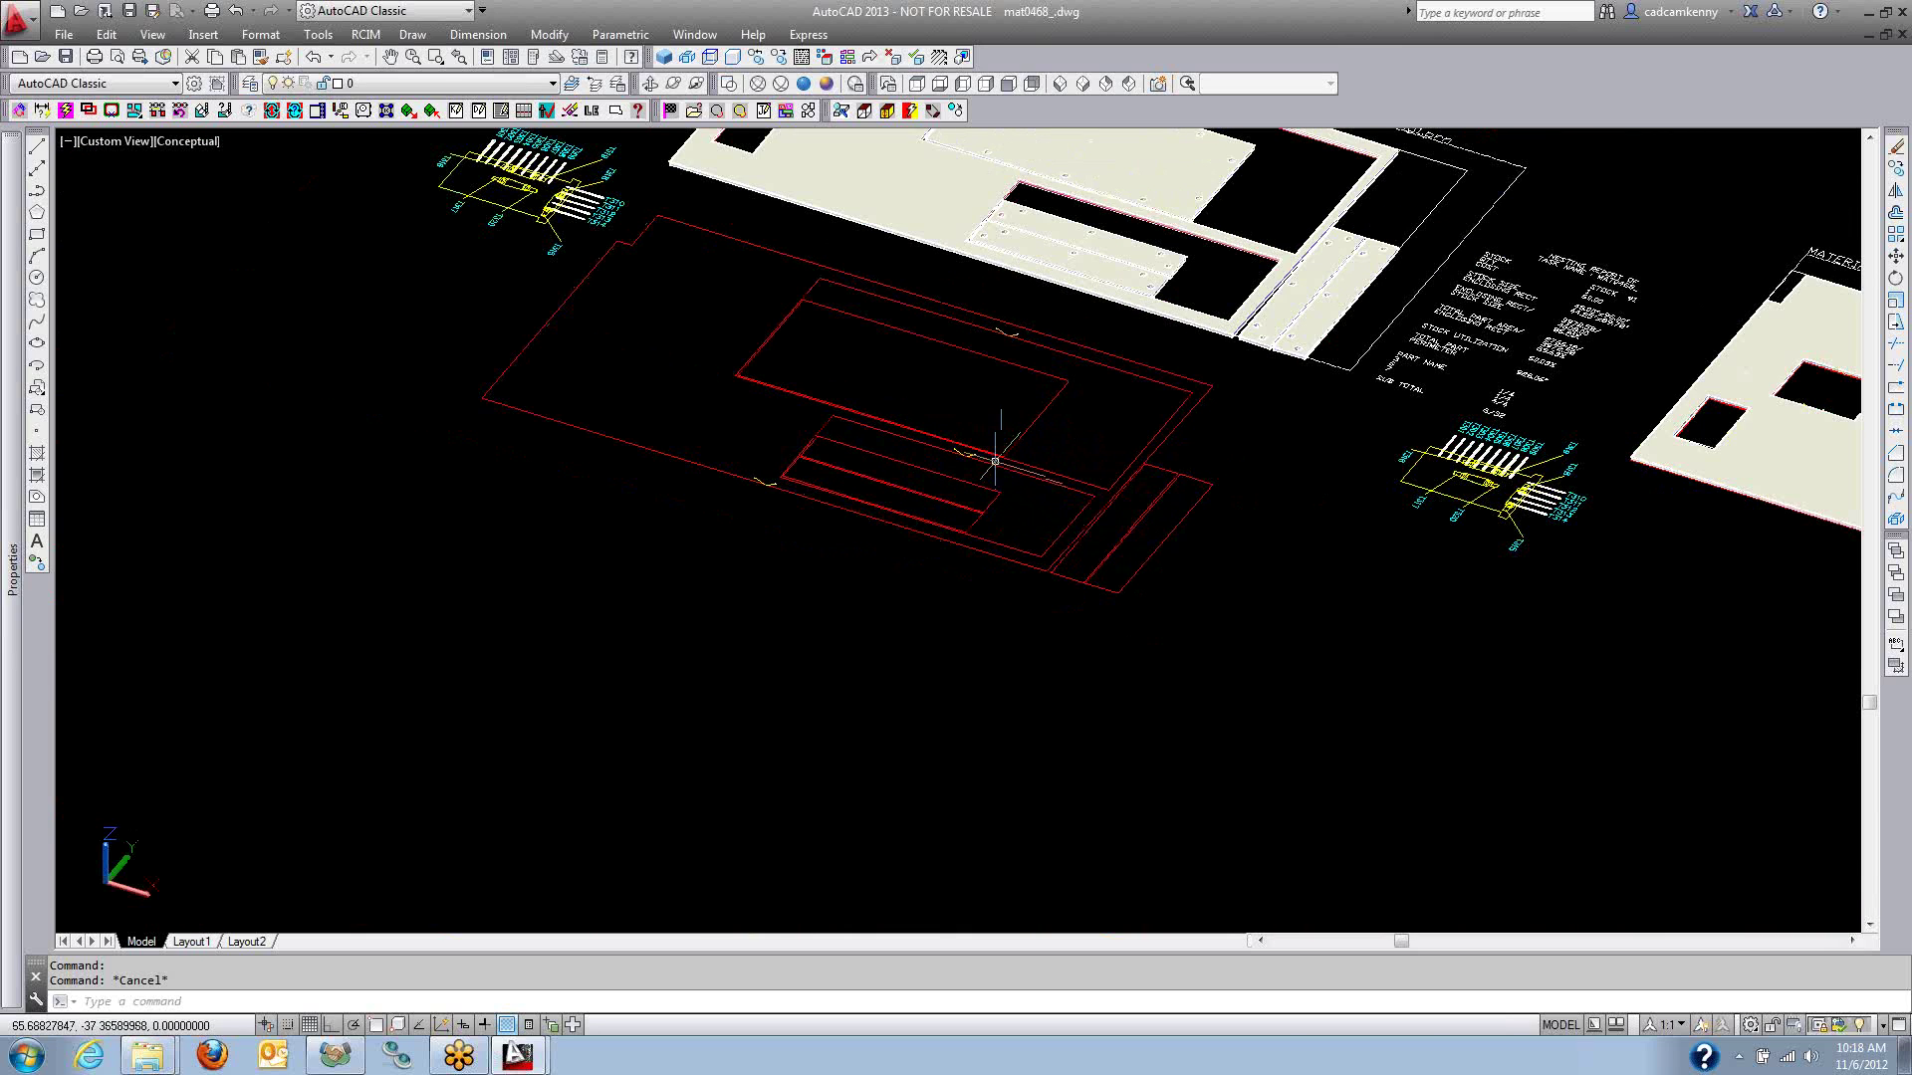
# Bring sheet 5 of the nest into view and set the visual style to 2D Wireframe.
pyautogui.moveTo(991, 433); pyautogui.dragTo(612, 713, button='middle')
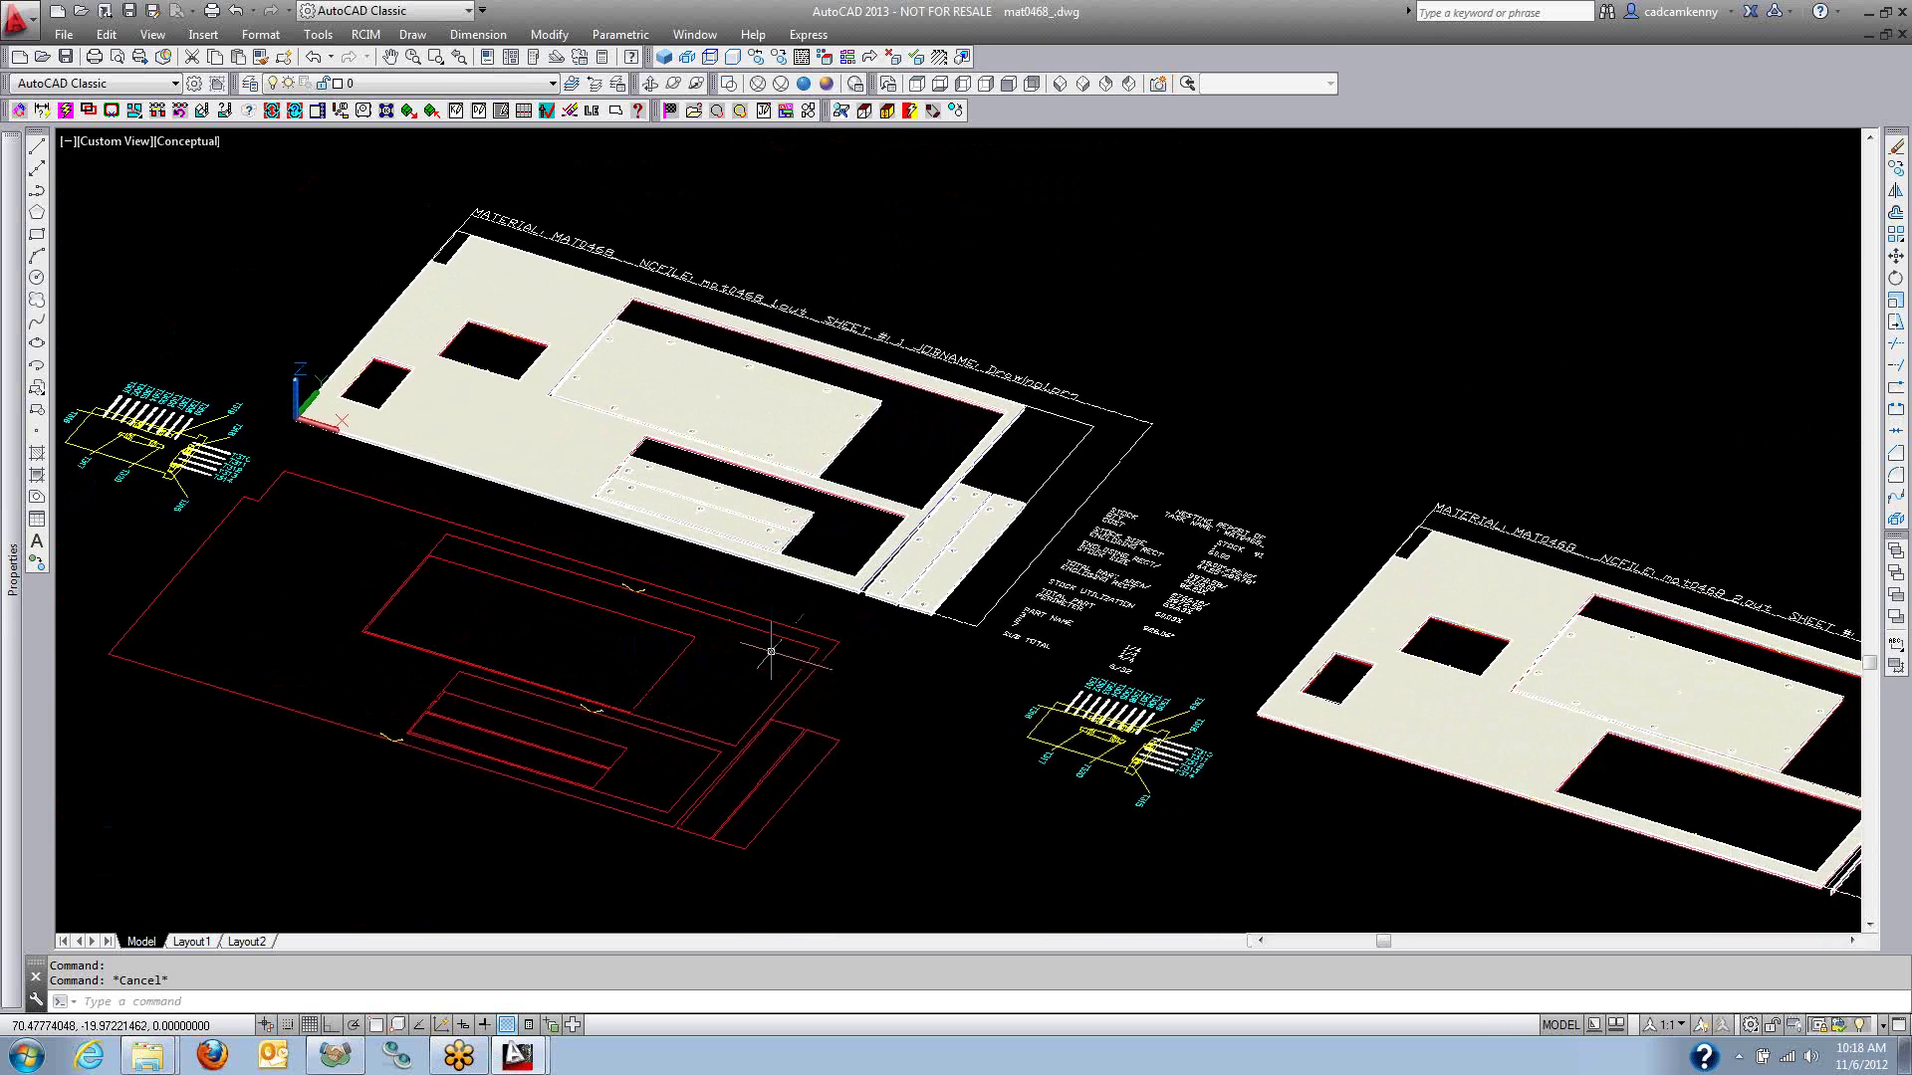
pyautogui.moveTo(1084, 344); pyautogui.dragTo(989, 604, button='middle')
pyautogui.scroll(-4, 1159, 498)
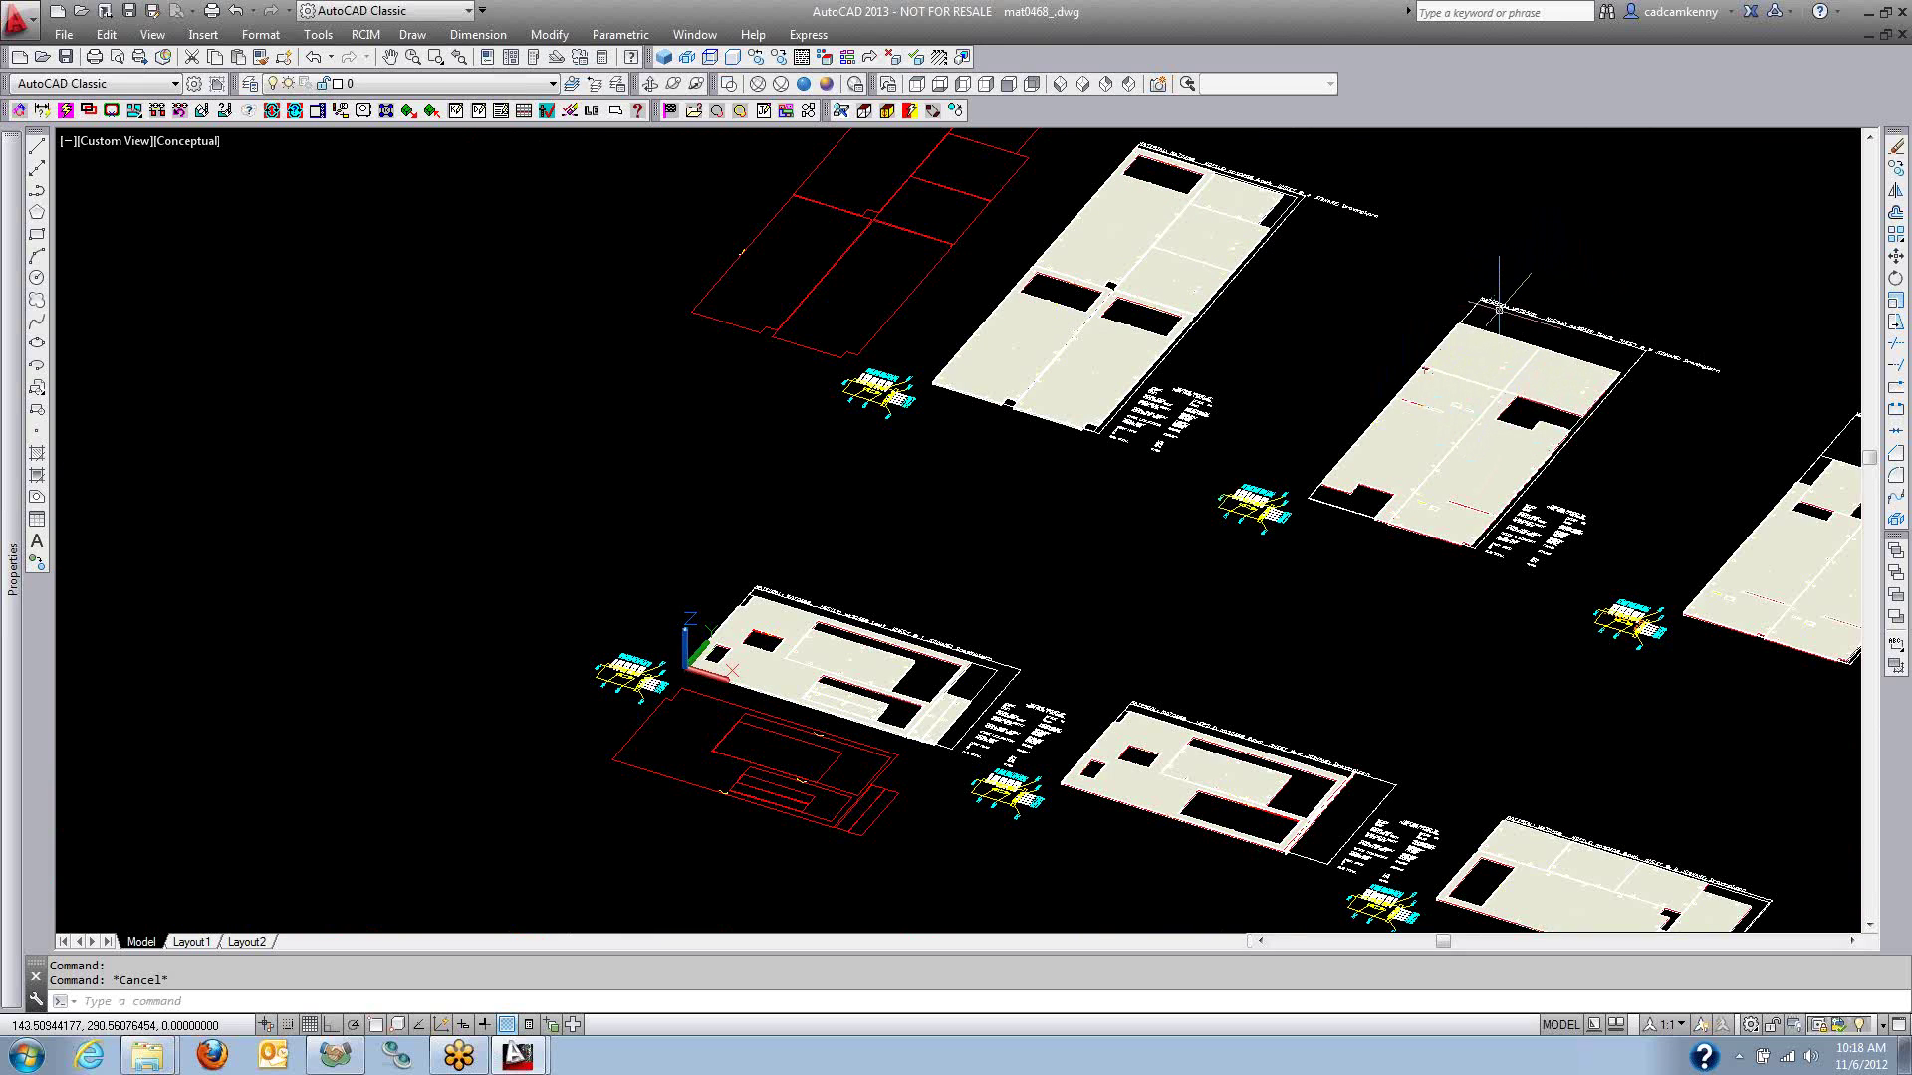
pyautogui.scroll(5, 1499, 310)
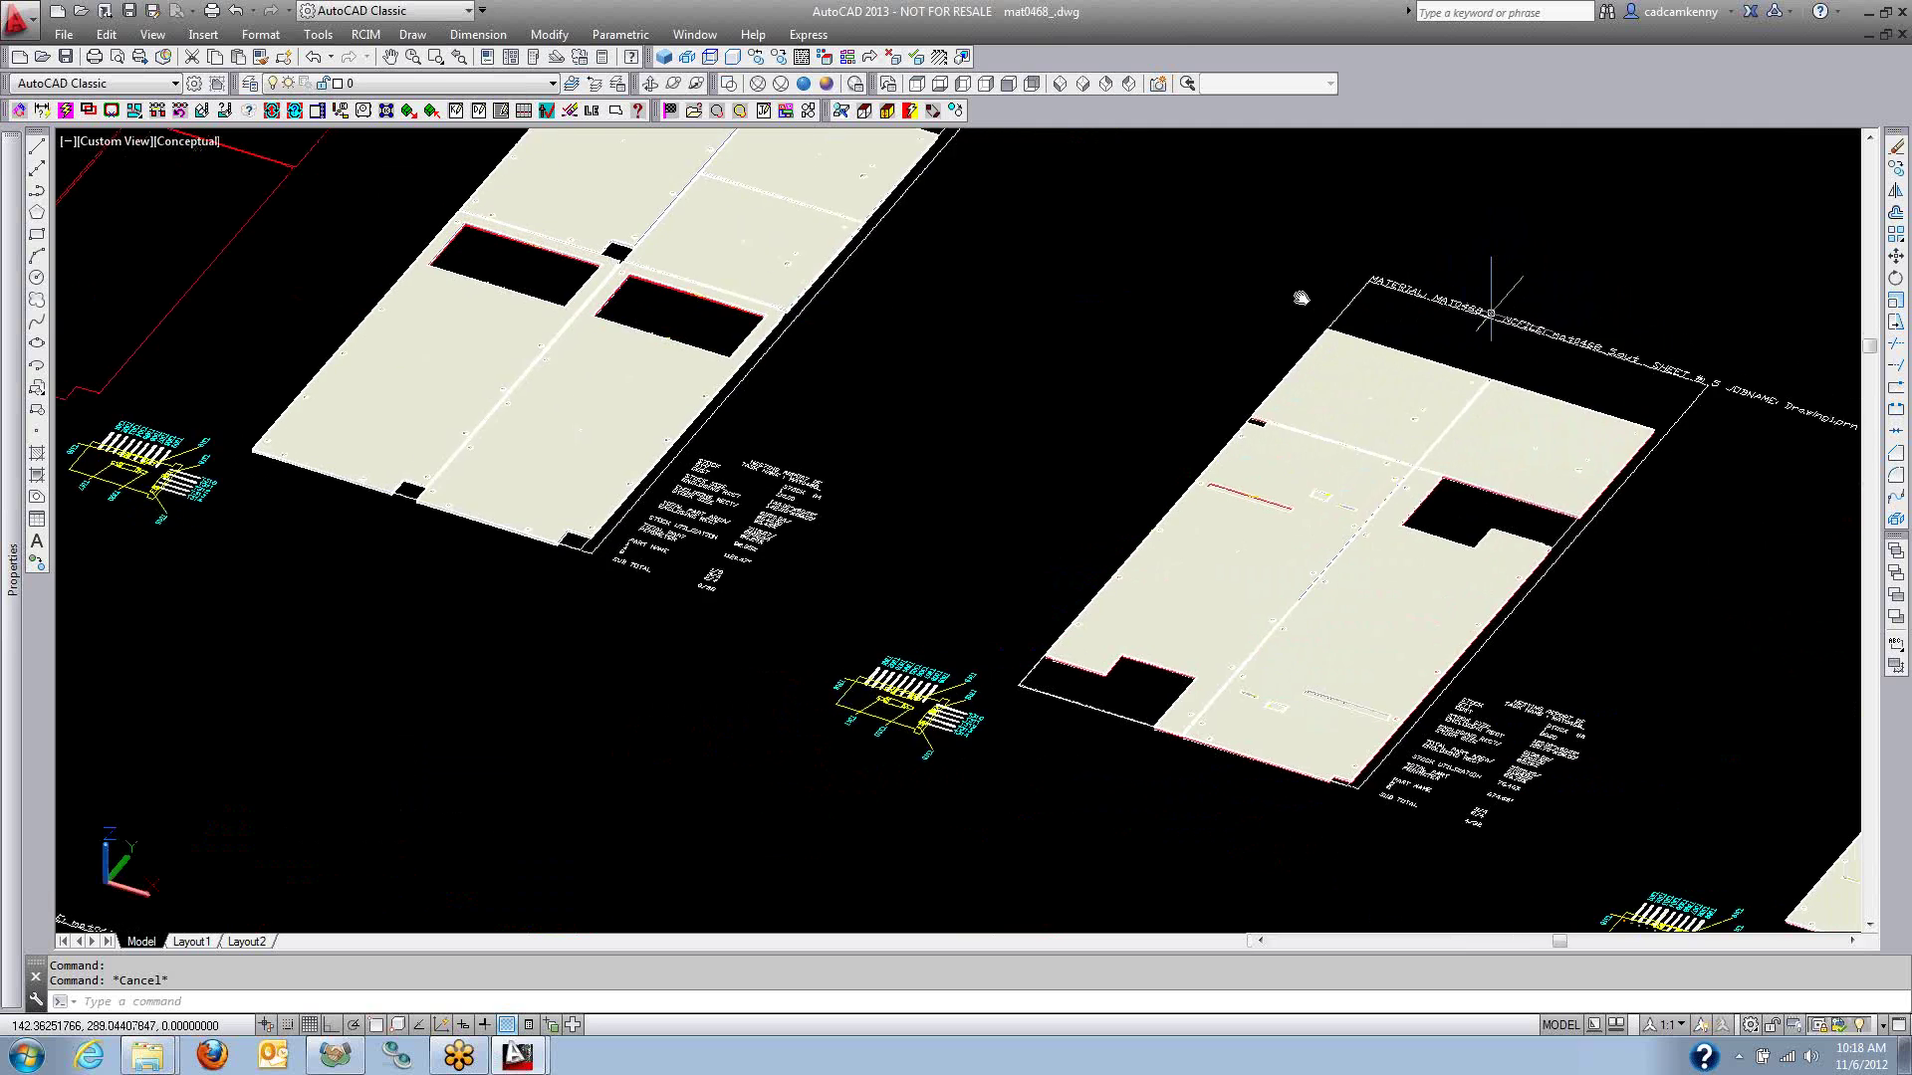
pyautogui.click(727, 85)
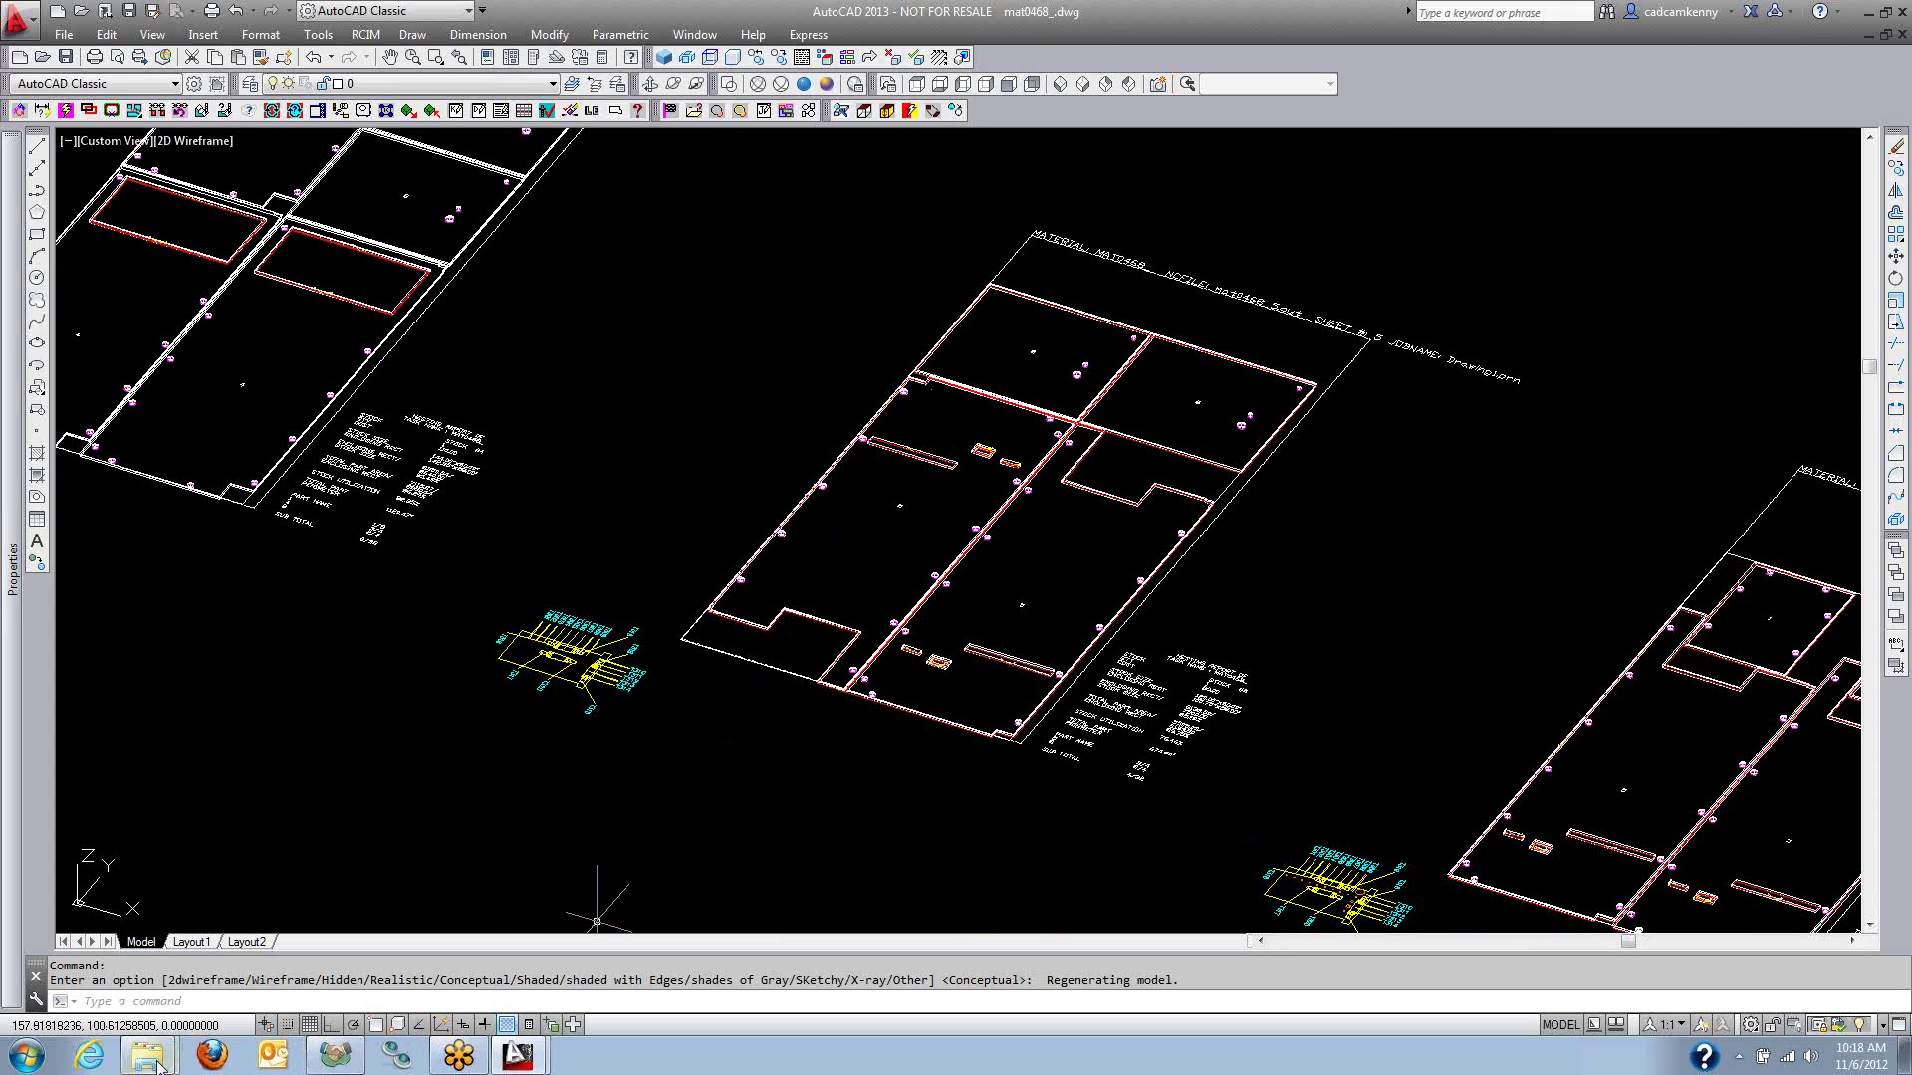
# Switch to the file explorer and open the _bottle folder inside C:\rcim_work\scim.
pyautogui.moveTo(156, 1064)
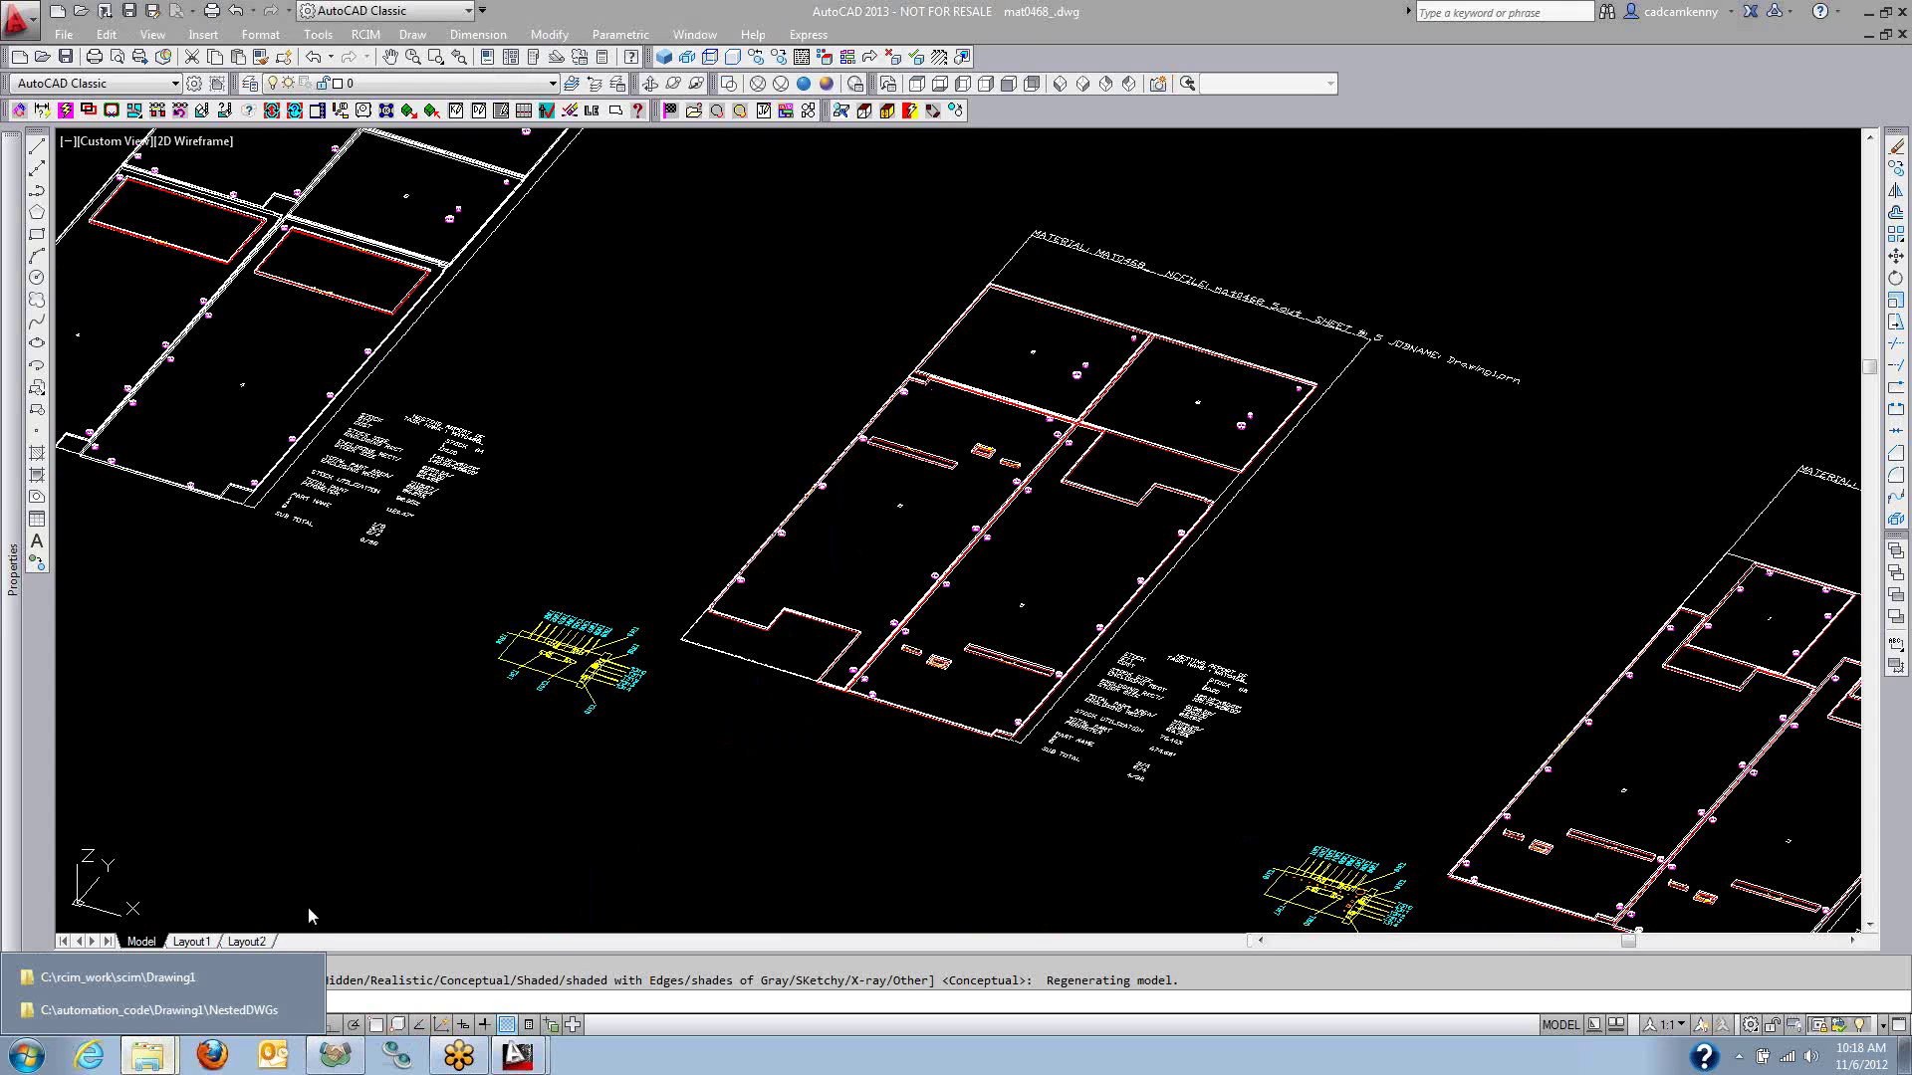
pyautogui.click(117, 979)
pyautogui.click(647, 46)
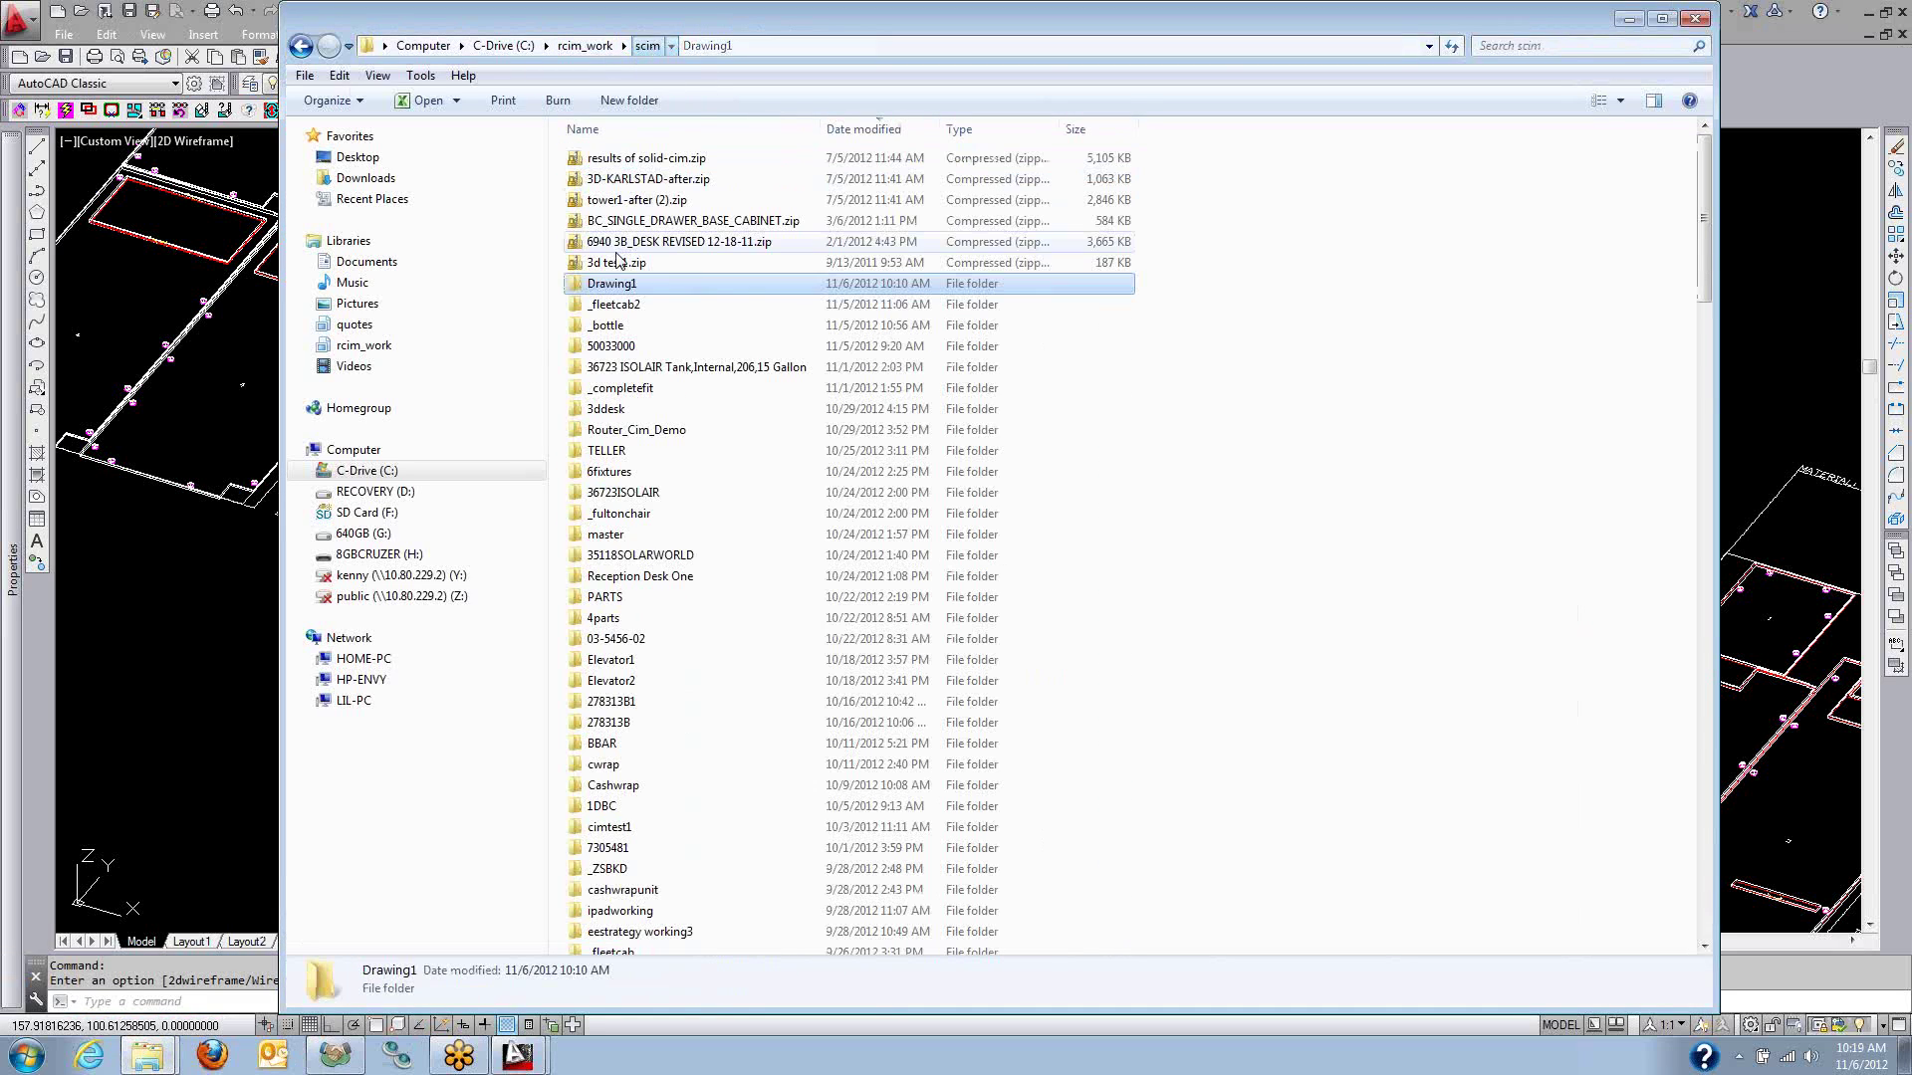
pyautogui.doubleClick(601, 326)
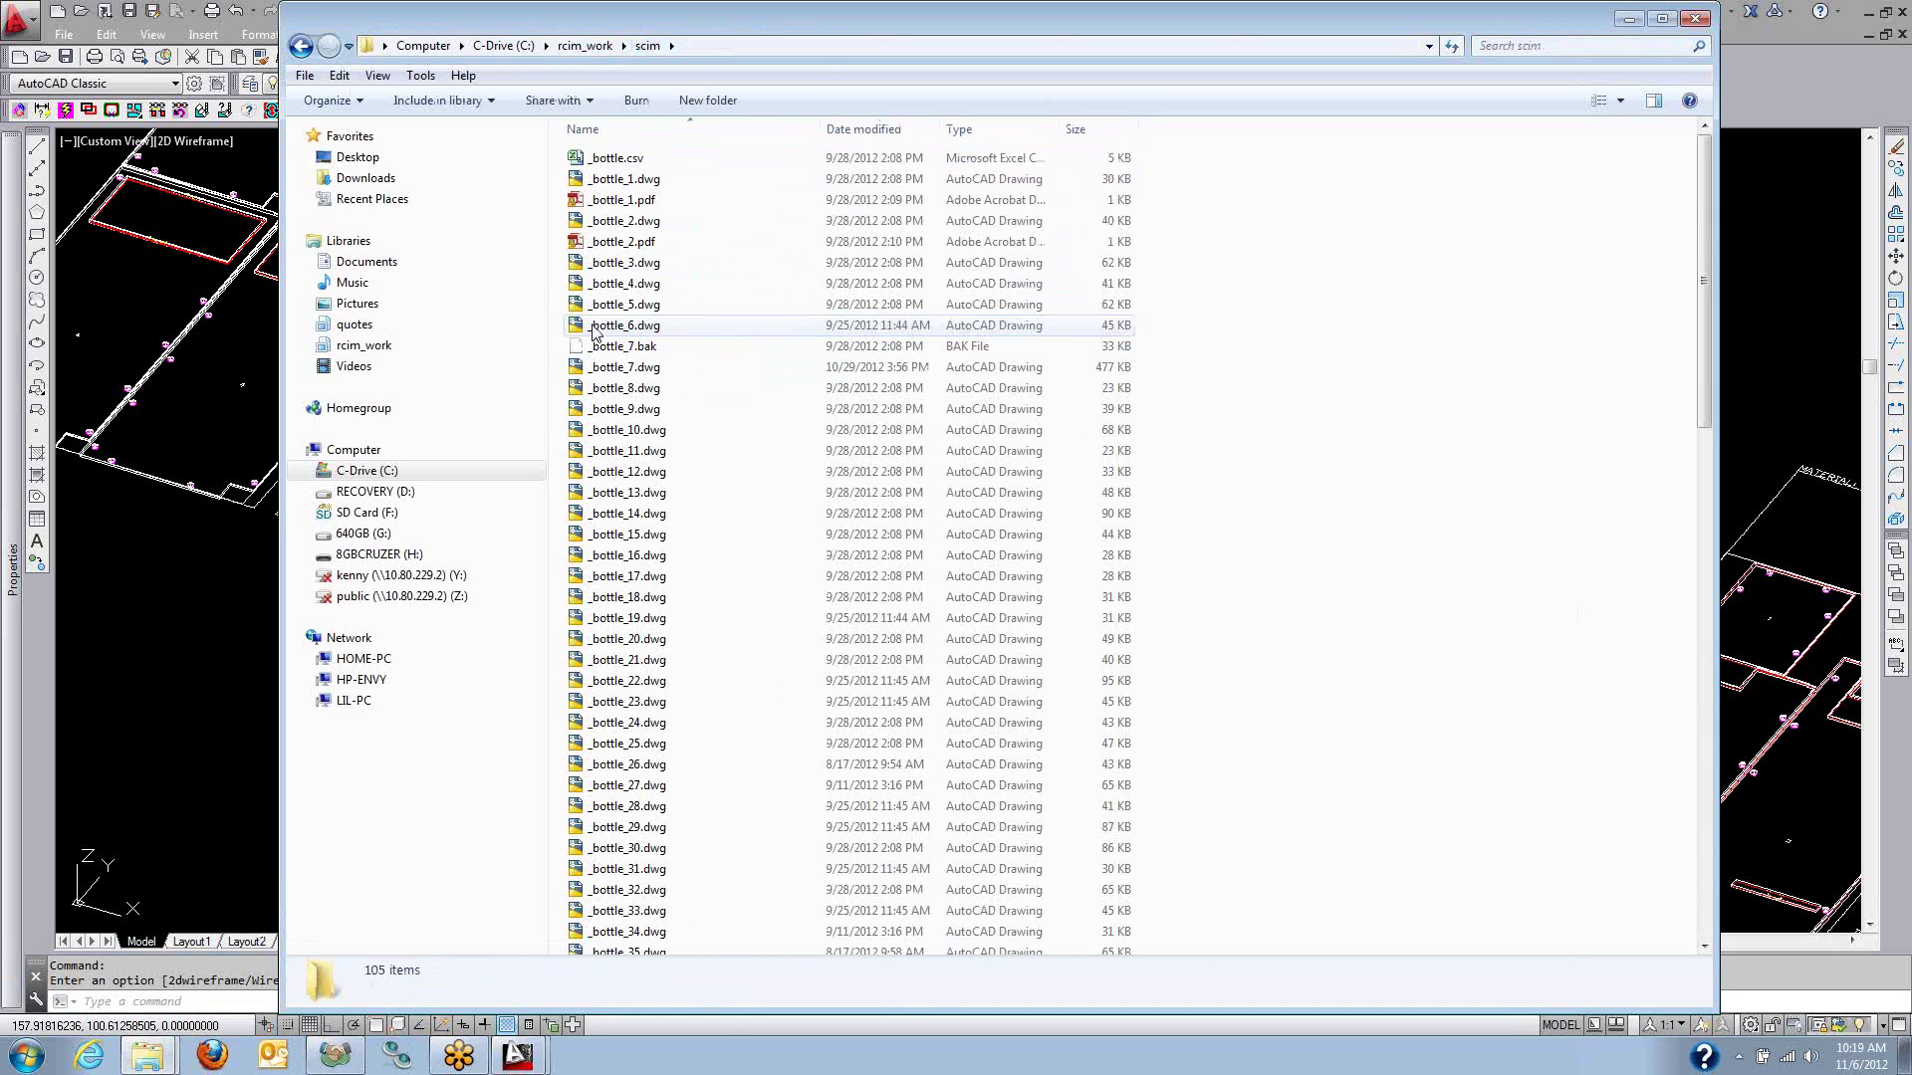
# Insert _bottle_3.dwg into the unused end of sheet 6, accepting the default scale factors and rotation angle.
pyautogui.moveTo(619, 264)
pyautogui.mouseDown()
pyautogui.moveTo(762, 249)
pyautogui.moveTo(1814, 339)
pyautogui.mouseUp()
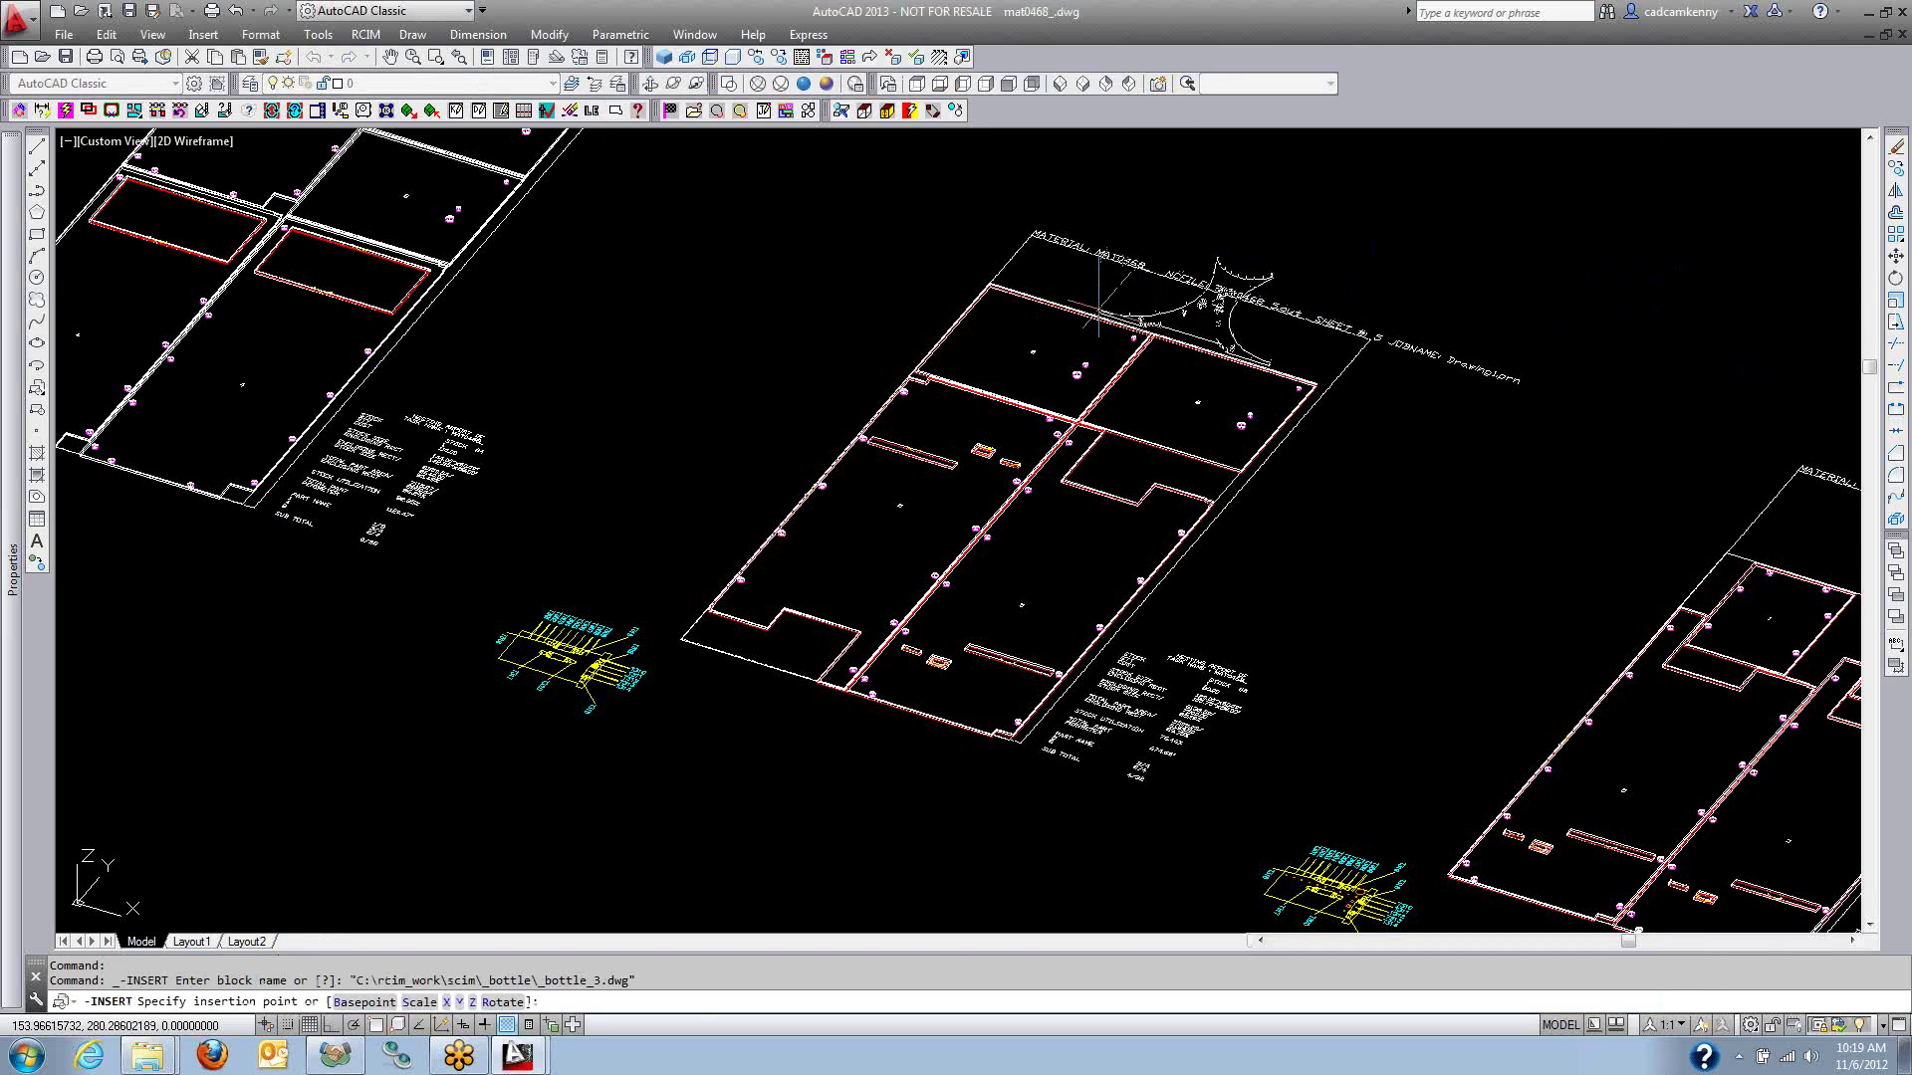
pyautogui.moveTo(1479, 438); pyautogui.dragTo(667, 279, button='middle')
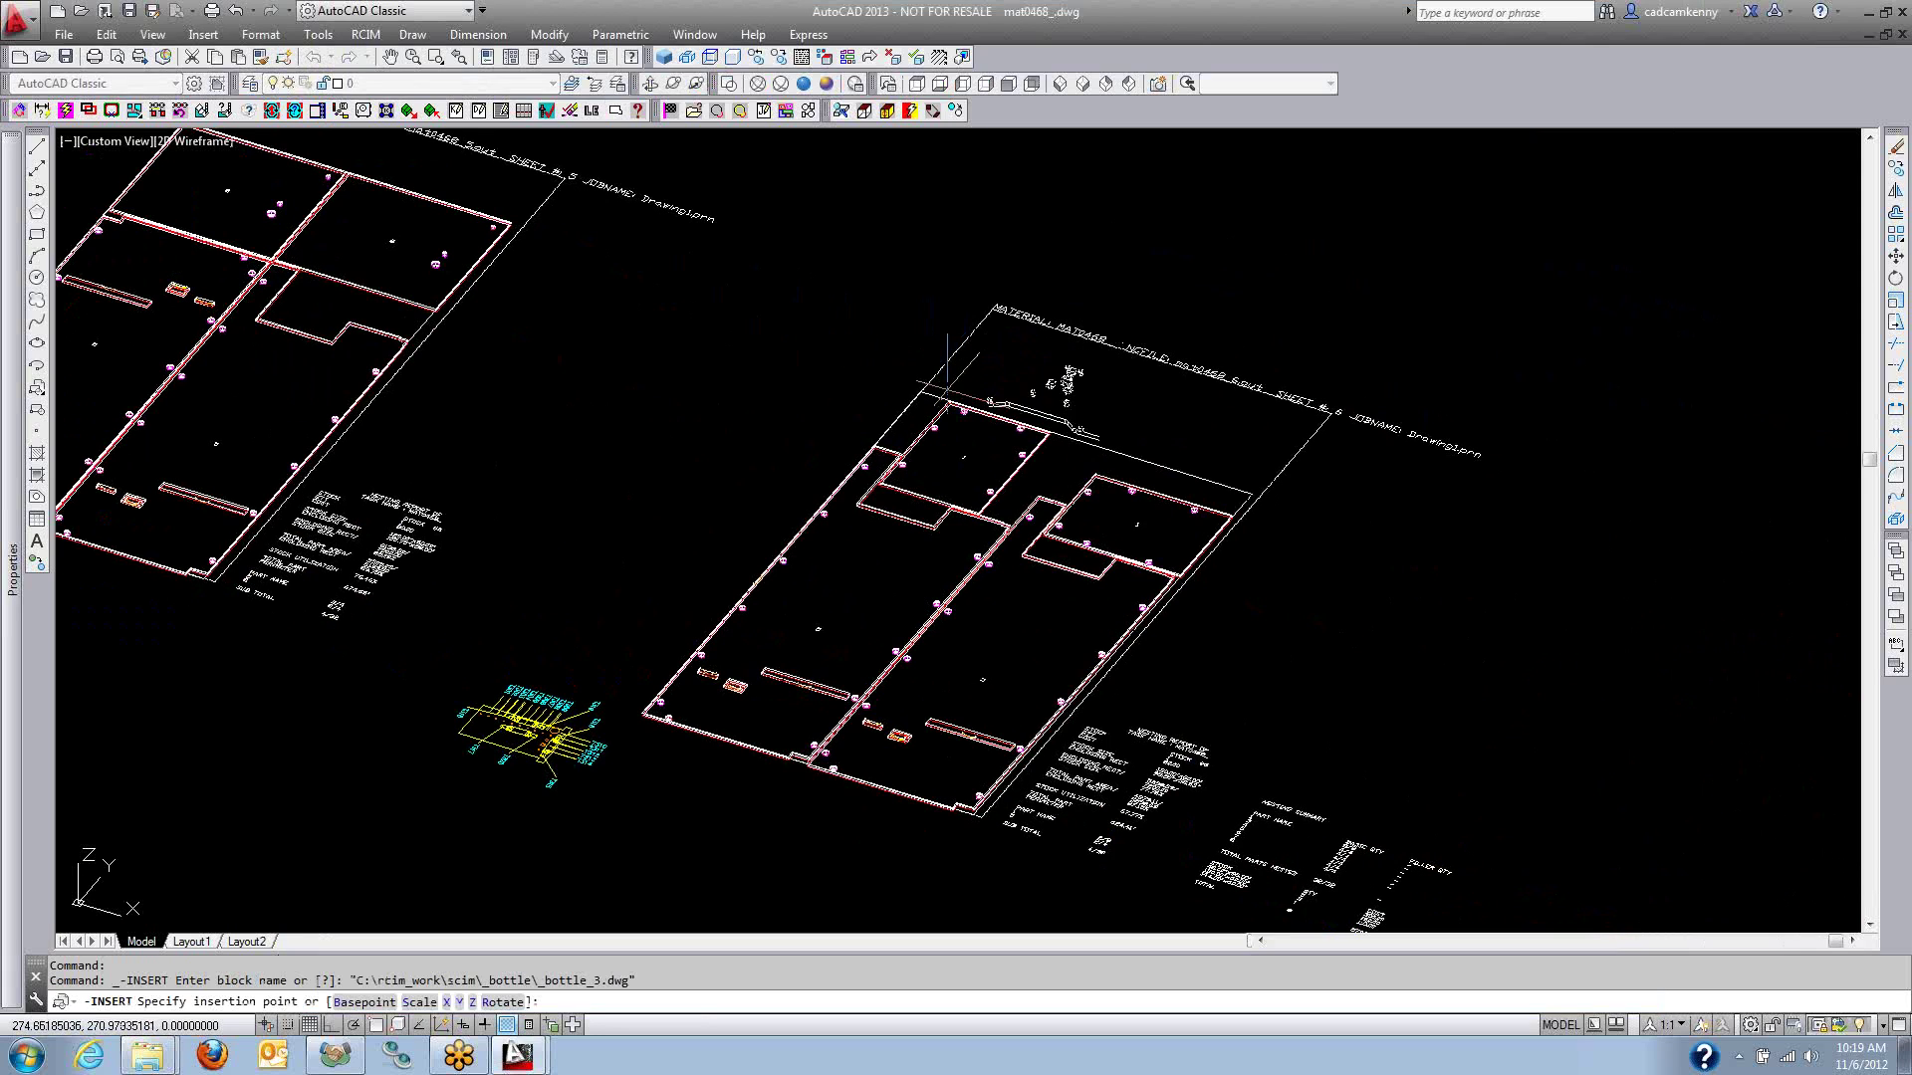
pyautogui.click(942, 383)
pyautogui.press('Return')
pyautogui.press('Return')
pyautogui.press('Return')
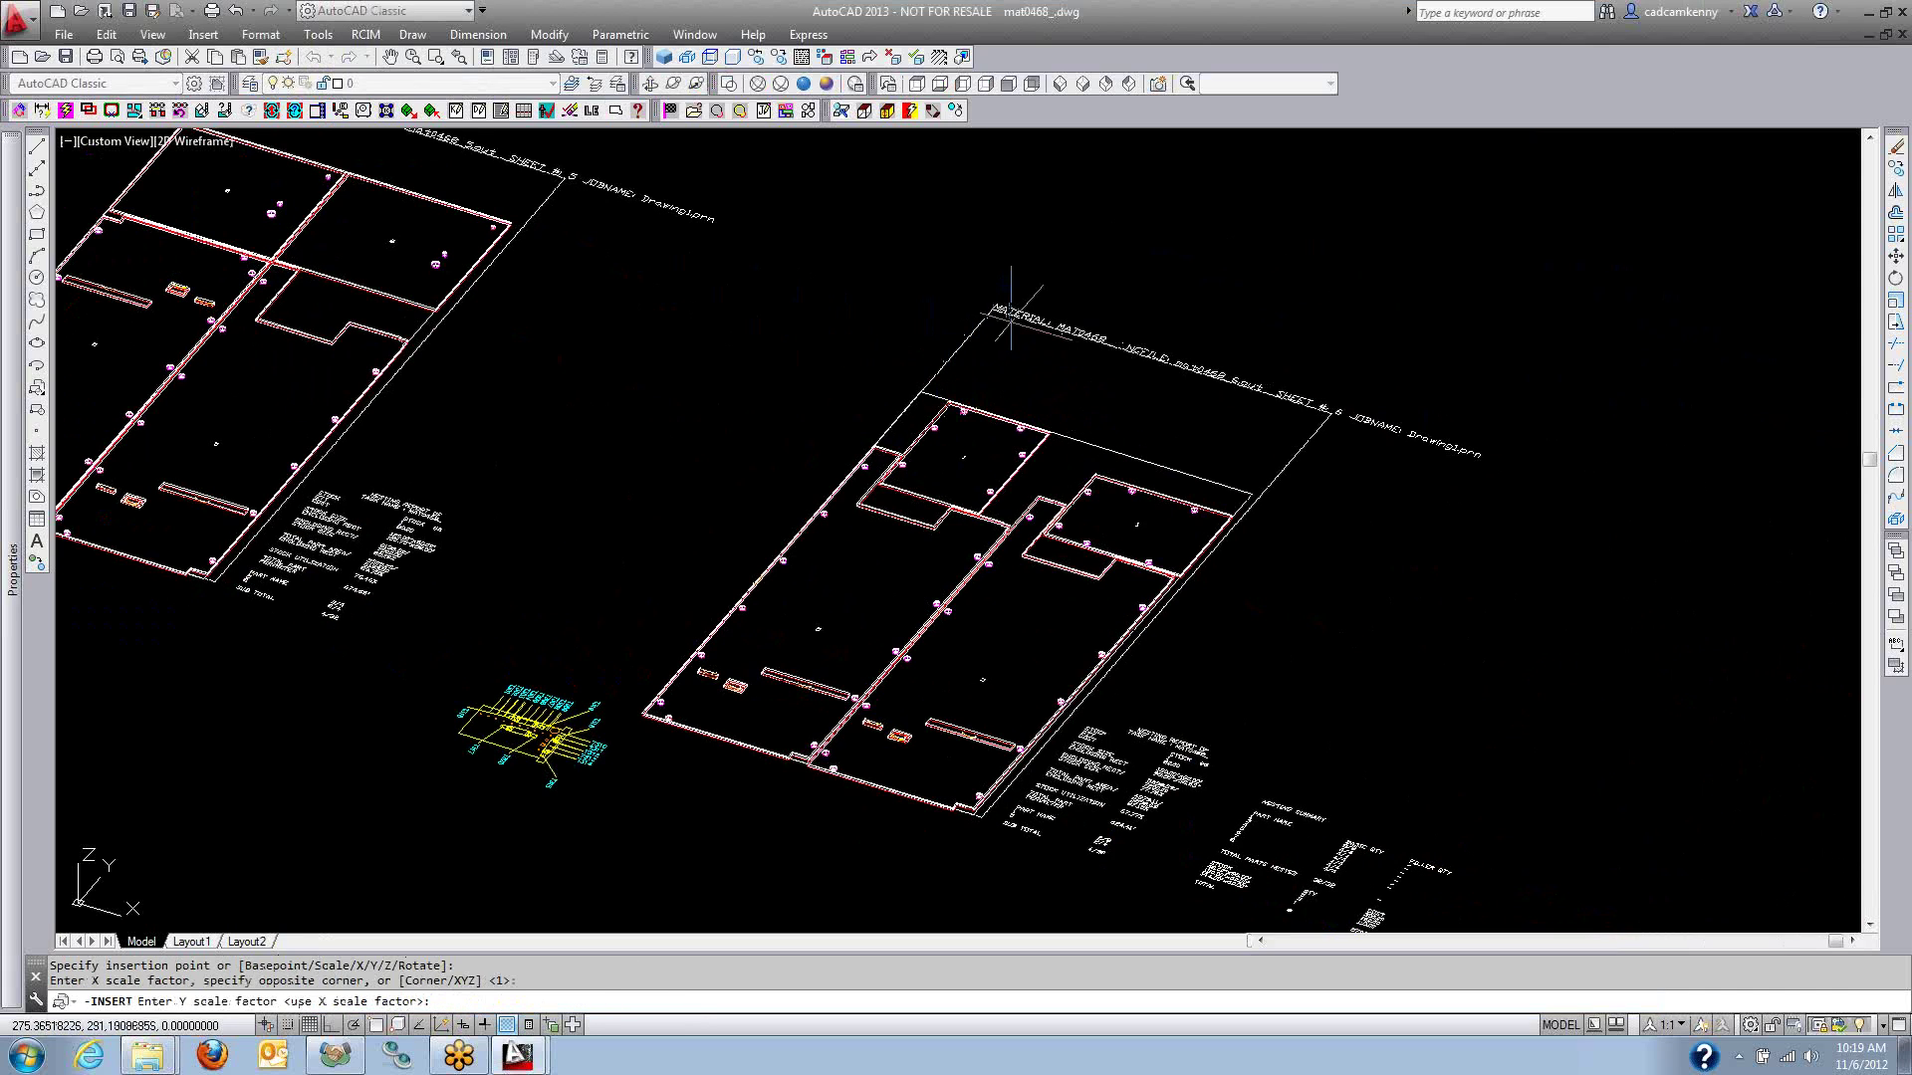
pyautogui.scroll(4, 1145, 378)
pyautogui.scroll(-2, 1184, 411)
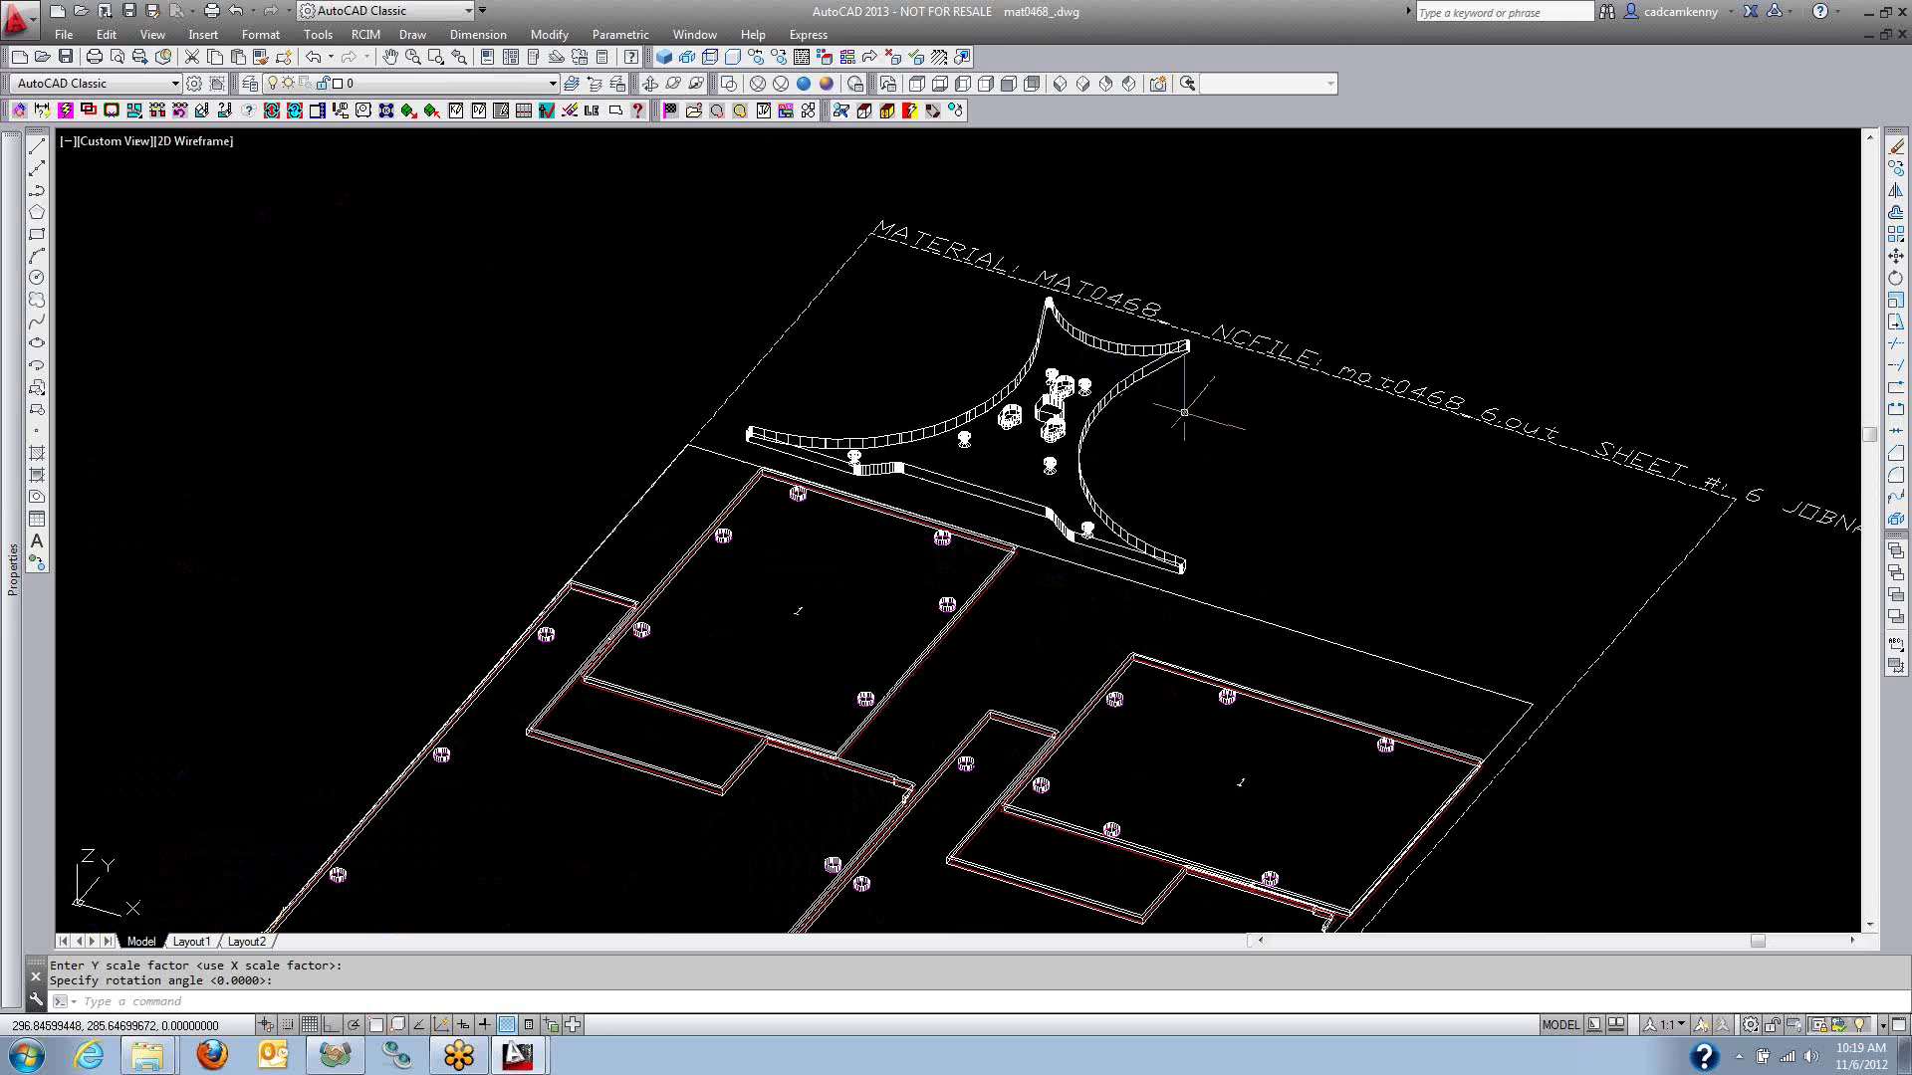
# Draw a closed eight-sided line outline with a rectangular notch in sheet 6's unused area, beside the inserted bottle part.
pyautogui.scroll(-2, 1146, 468)
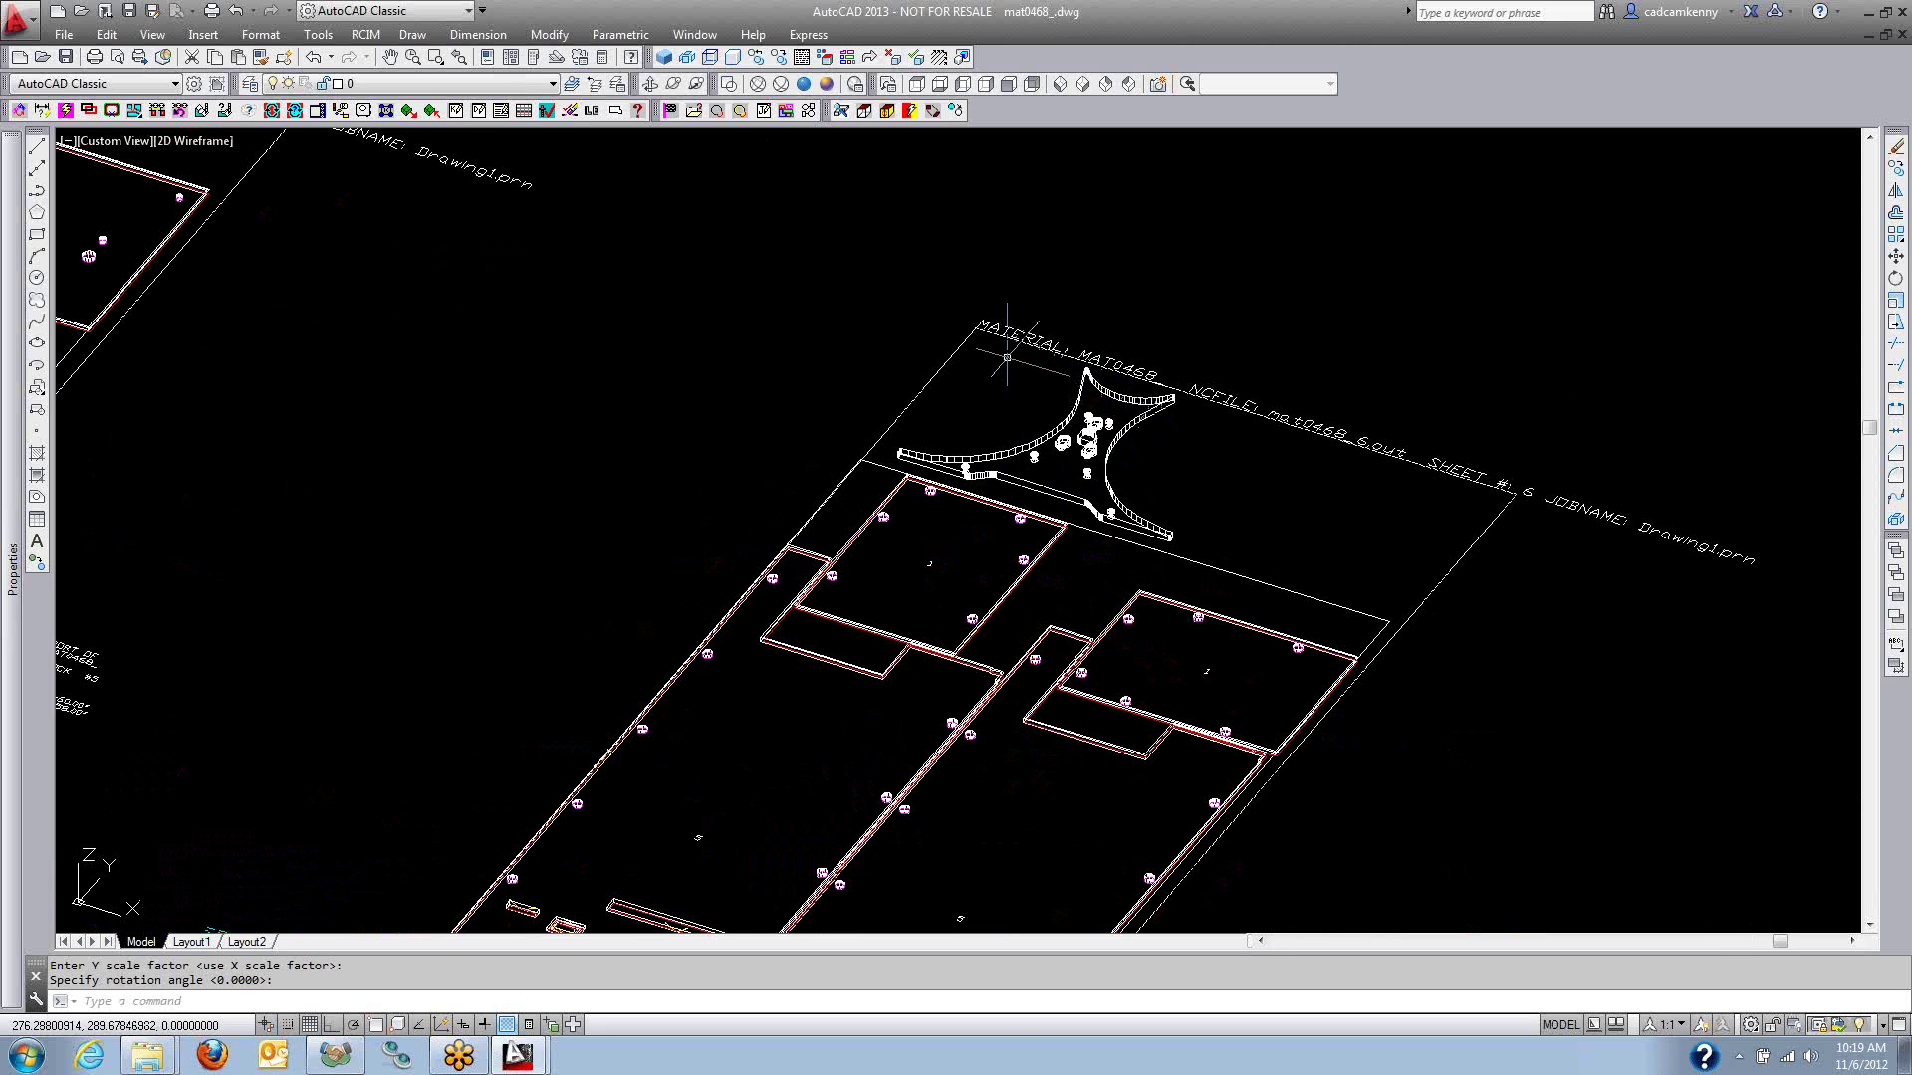
pyautogui.moveTo(1100, 395); pyautogui.dragTo(1034, 347, button='middle')
pyautogui.moveTo(1156, 388); pyautogui.dragTo(1024, 299, button='middle')
pyautogui.write('l')
pyautogui.press('Return')
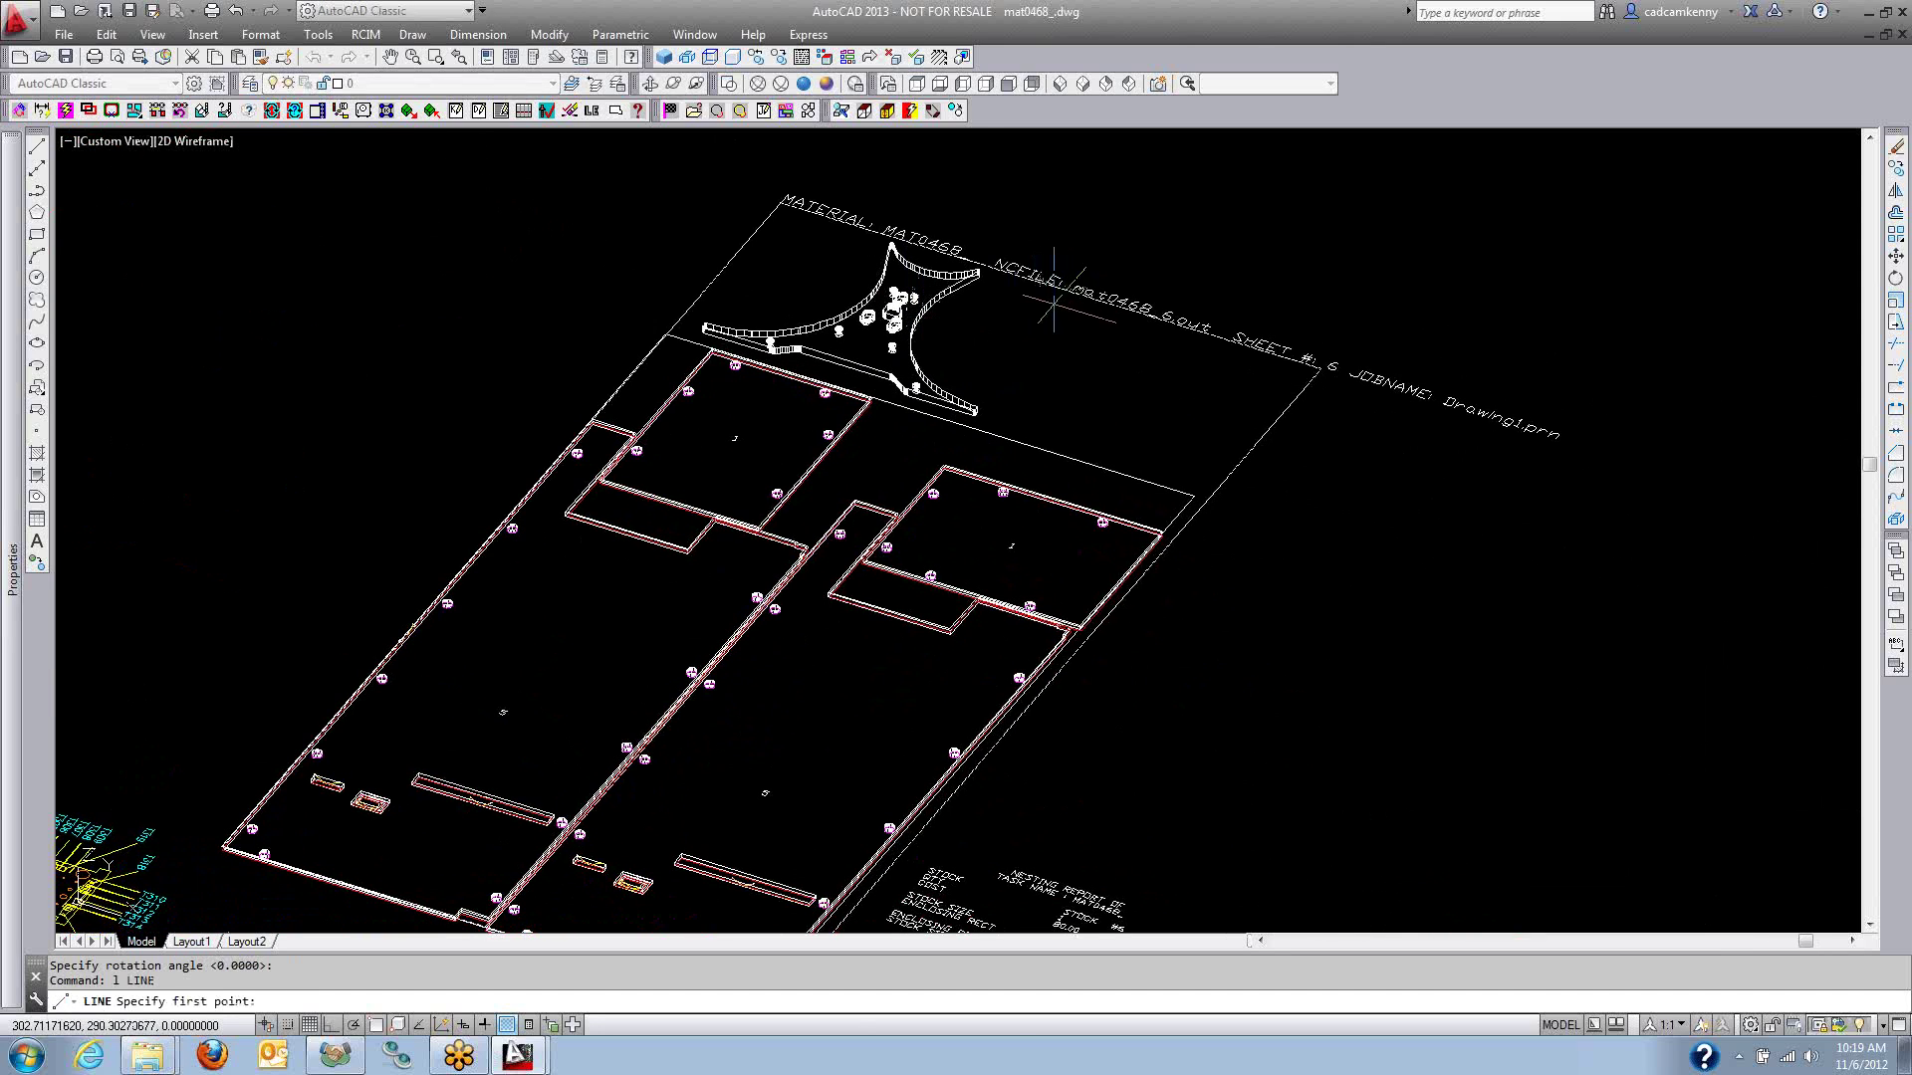
pyautogui.click(1053, 304)
pyautogui.click(999, 418)
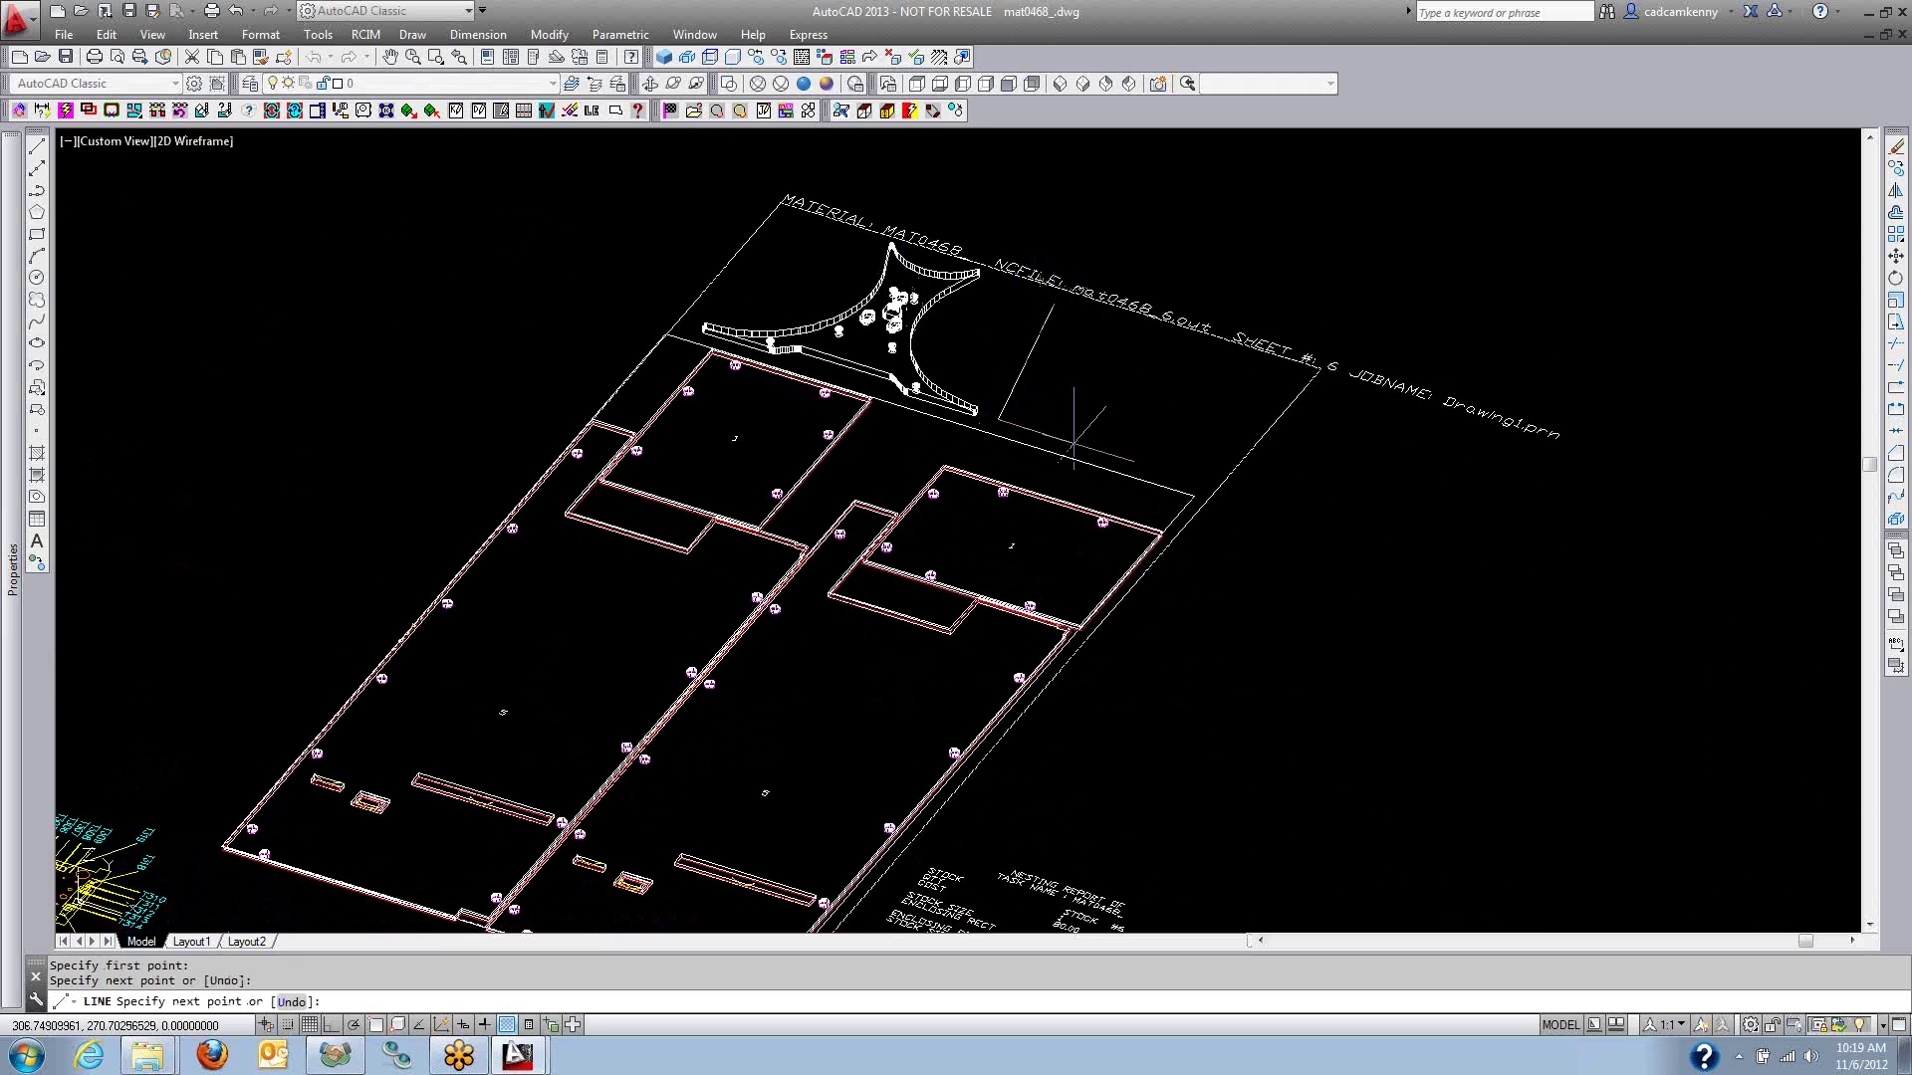
pyautogui.click(1145, 464)
pyautogui.click(1172, 432)
pyautogui.click(1109, 406)
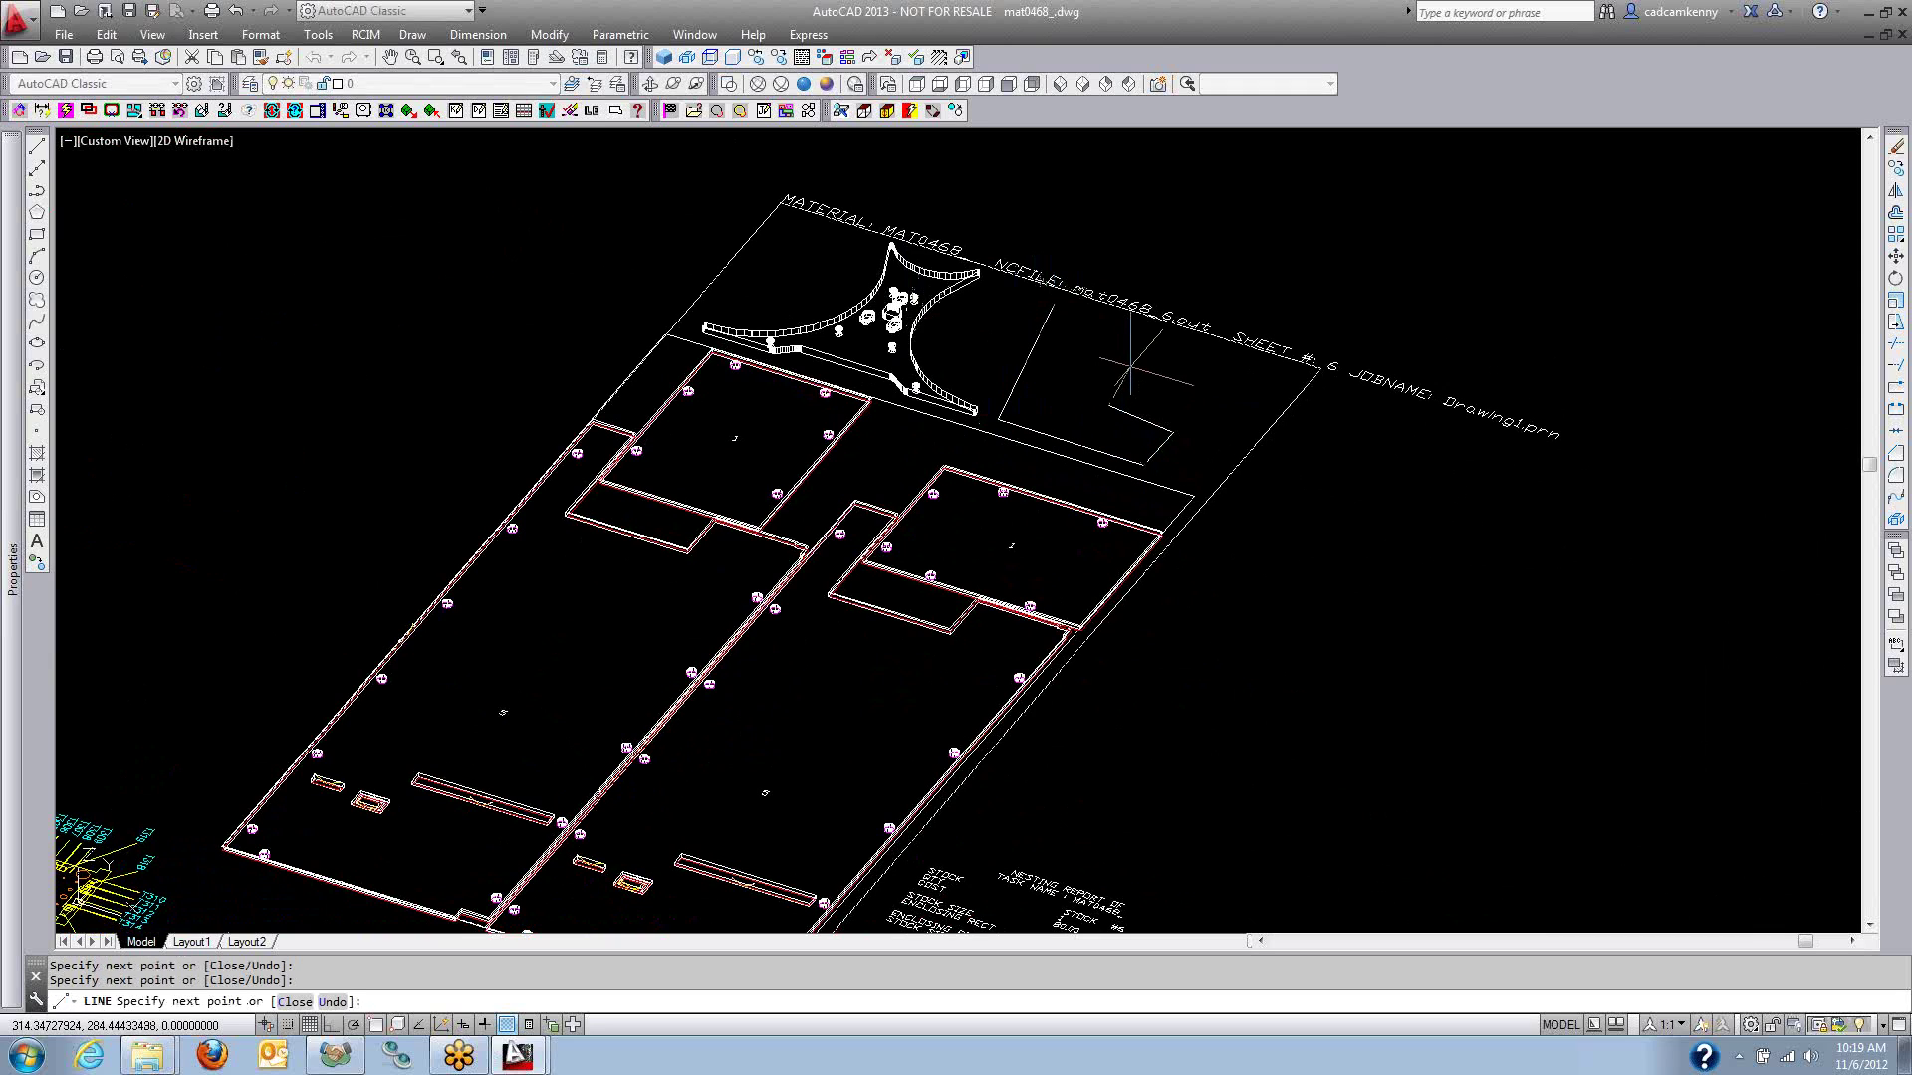
pyautogui.click(1130, 368)
pyautogui.click(1225, 403)
pyautogui.click(1256, 365)
pyautogui.click(1191, 359)
pyautogui.write('c')
pyautogui.press('Return')
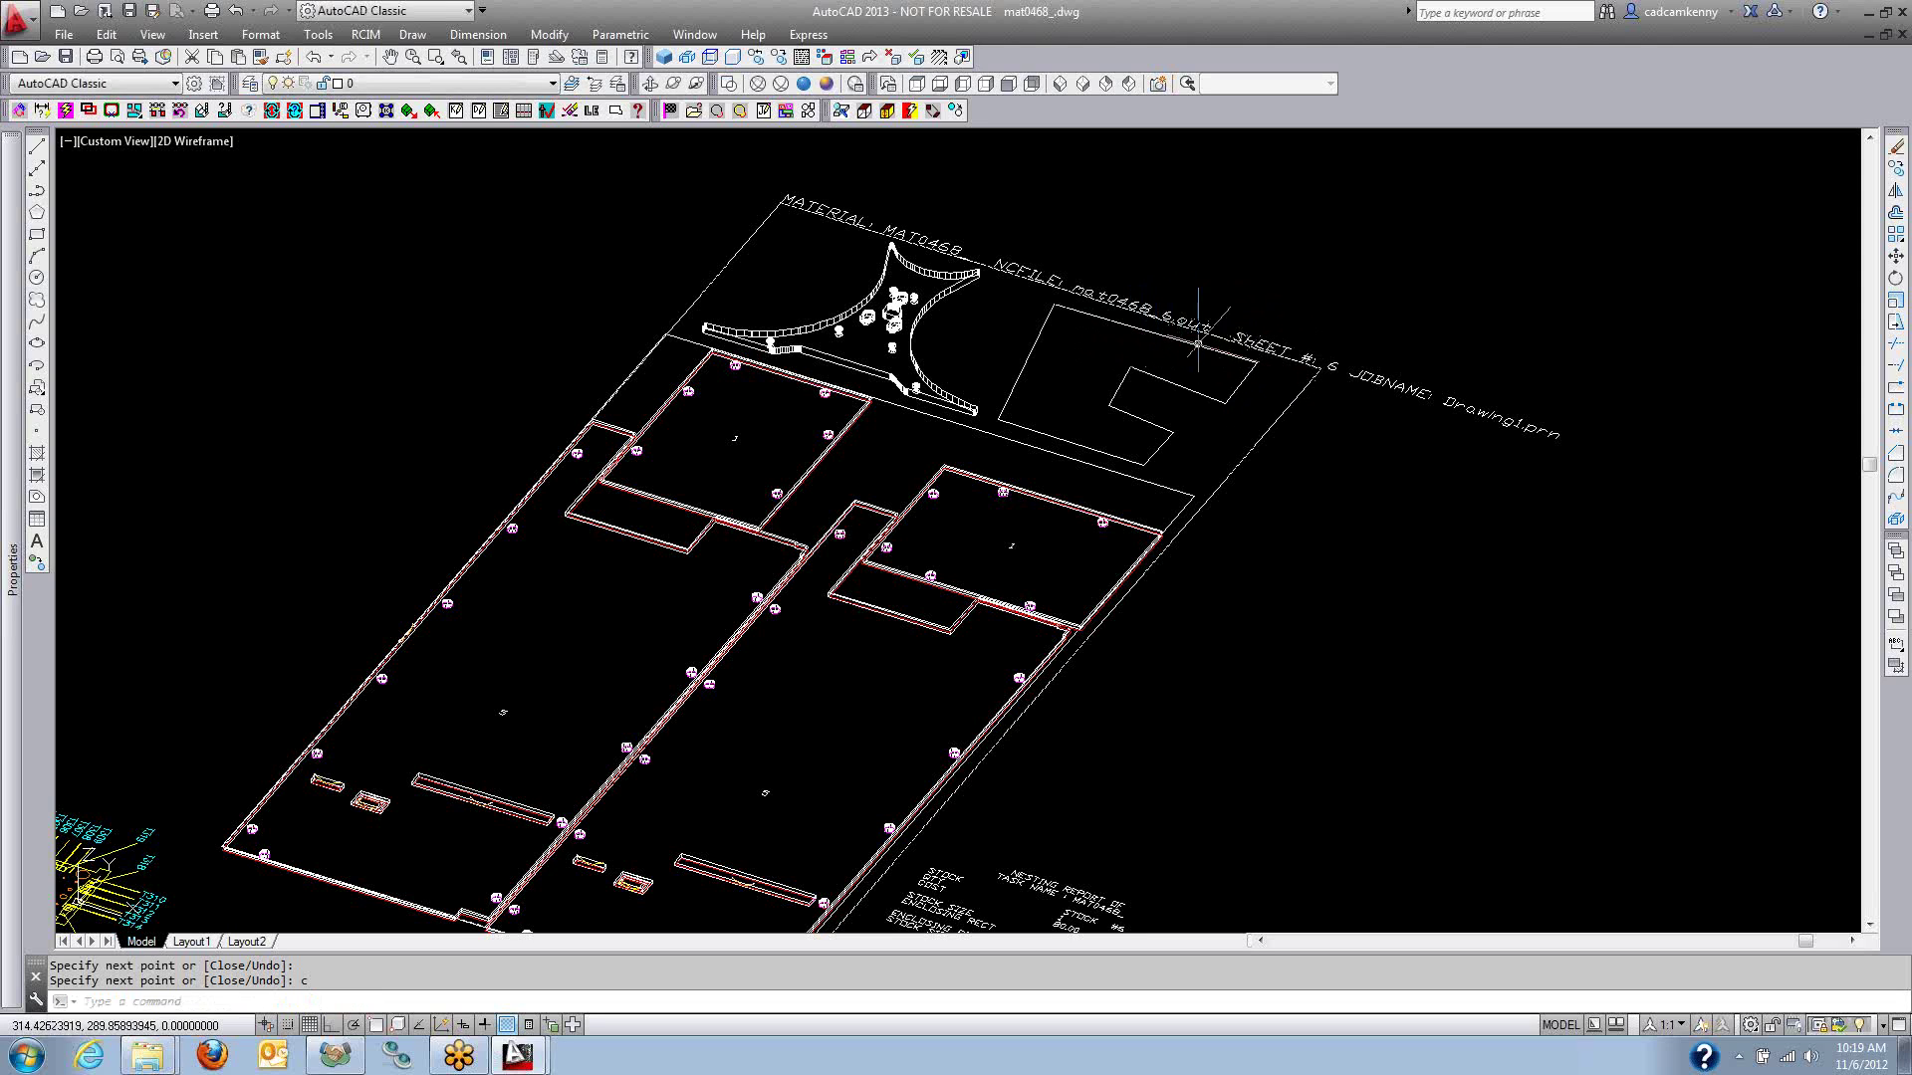
# Stretch the notch line's endpoint at the inner corner by @.002,.003 to open a tiny gap in the outline.
pyautogui.click(1133, 369)
pyautogui.click(1130, 368)
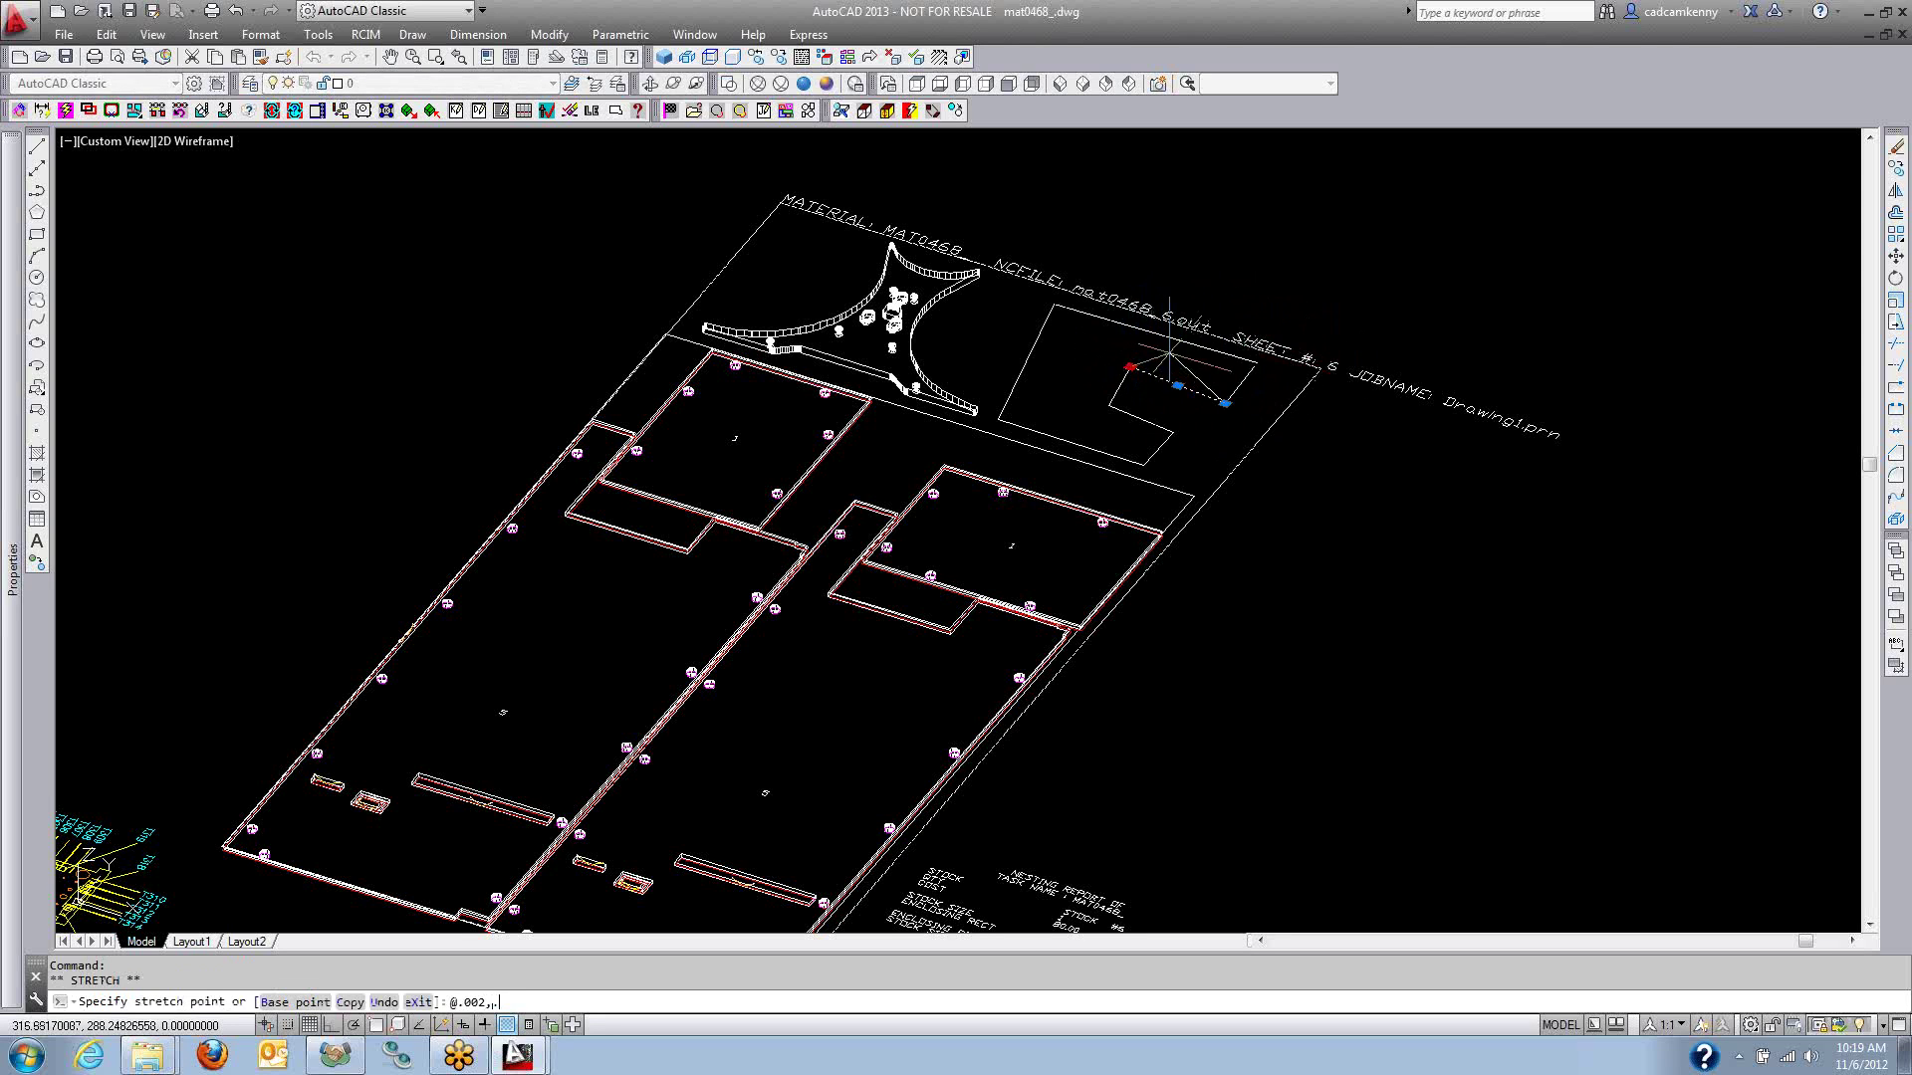
pyautogui.press('Escape')
pyautogui.press('Escape')
# Examine the notch's inner corner up close and check the entered stretch offset in the command history.
pyautogui.scroll(6, 1122, 362)
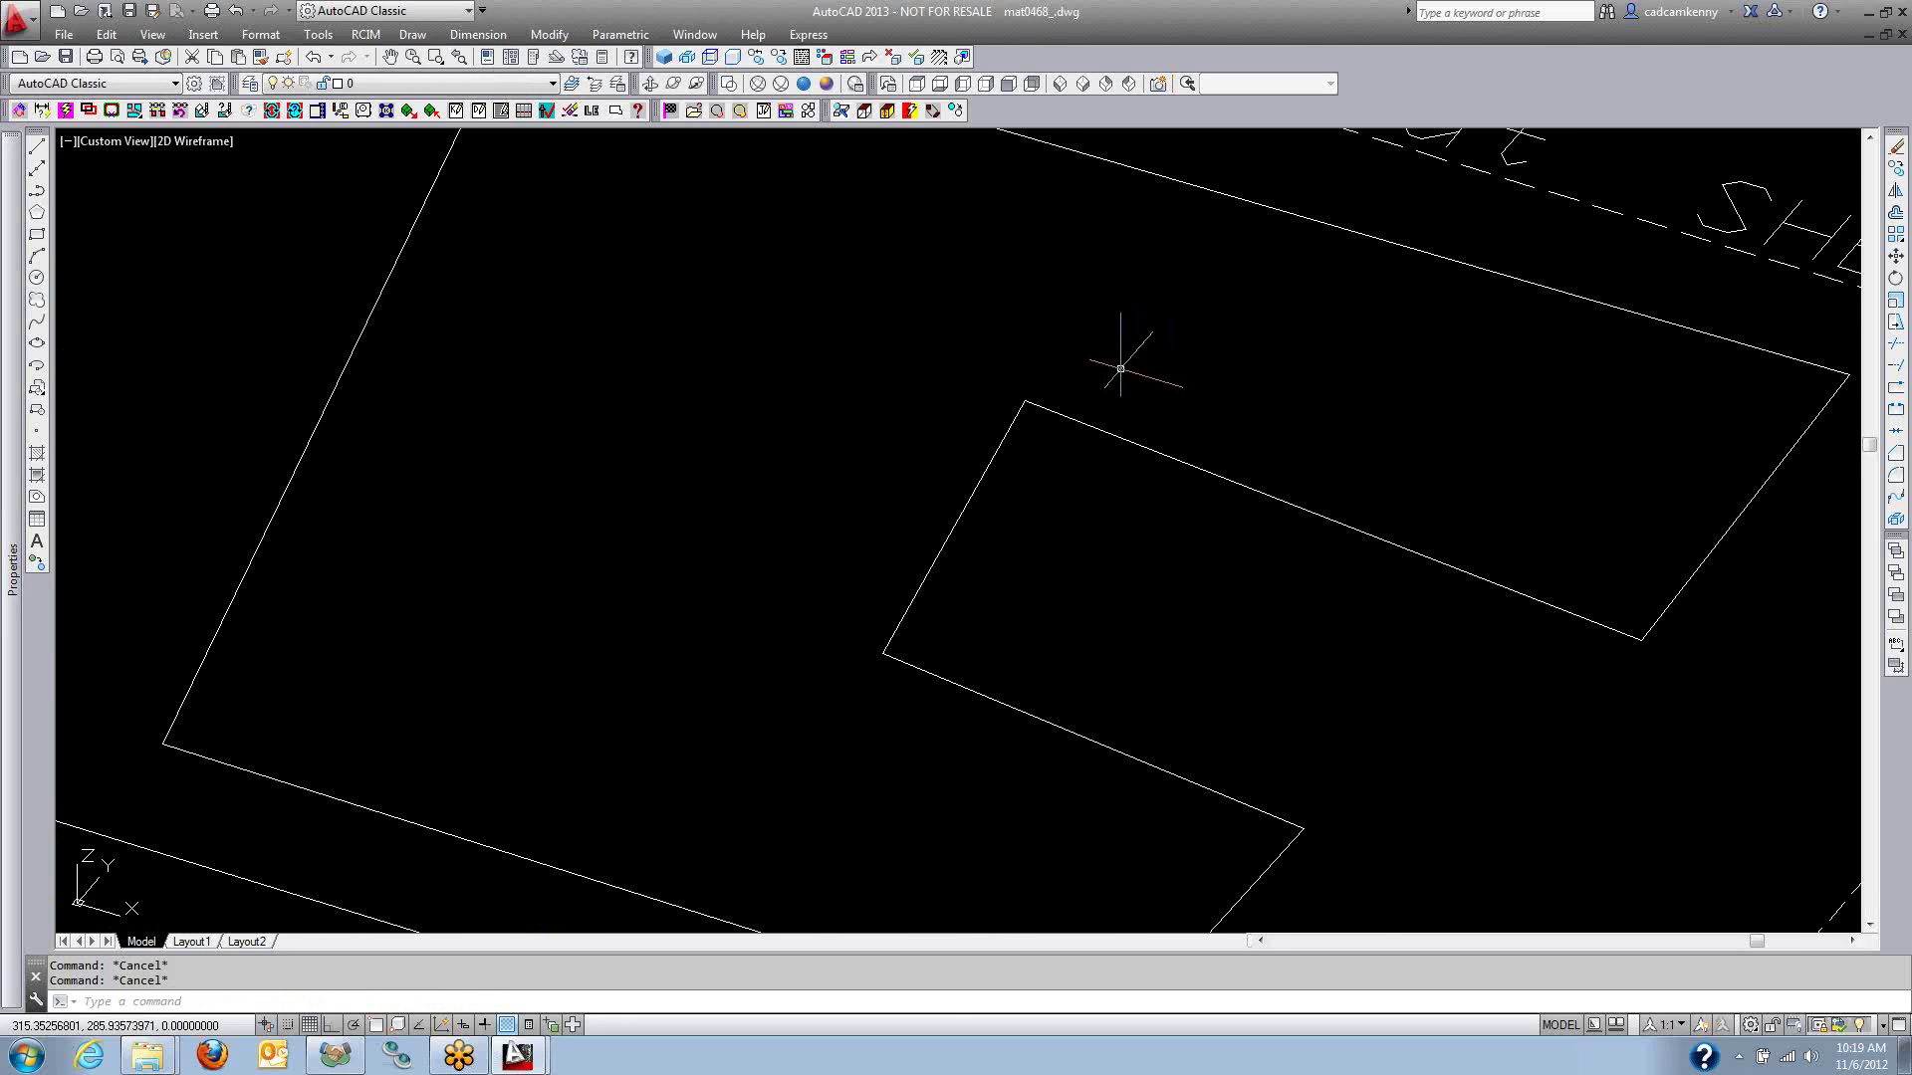
pyautogui.moveTo(794, 414)
pyautogui.mouseDown(button='middle')
pyautogui.moveTo(930, 398)
pyautogui.moveTo(1023, 315)
pyautogui.mouseUp(button='middle')
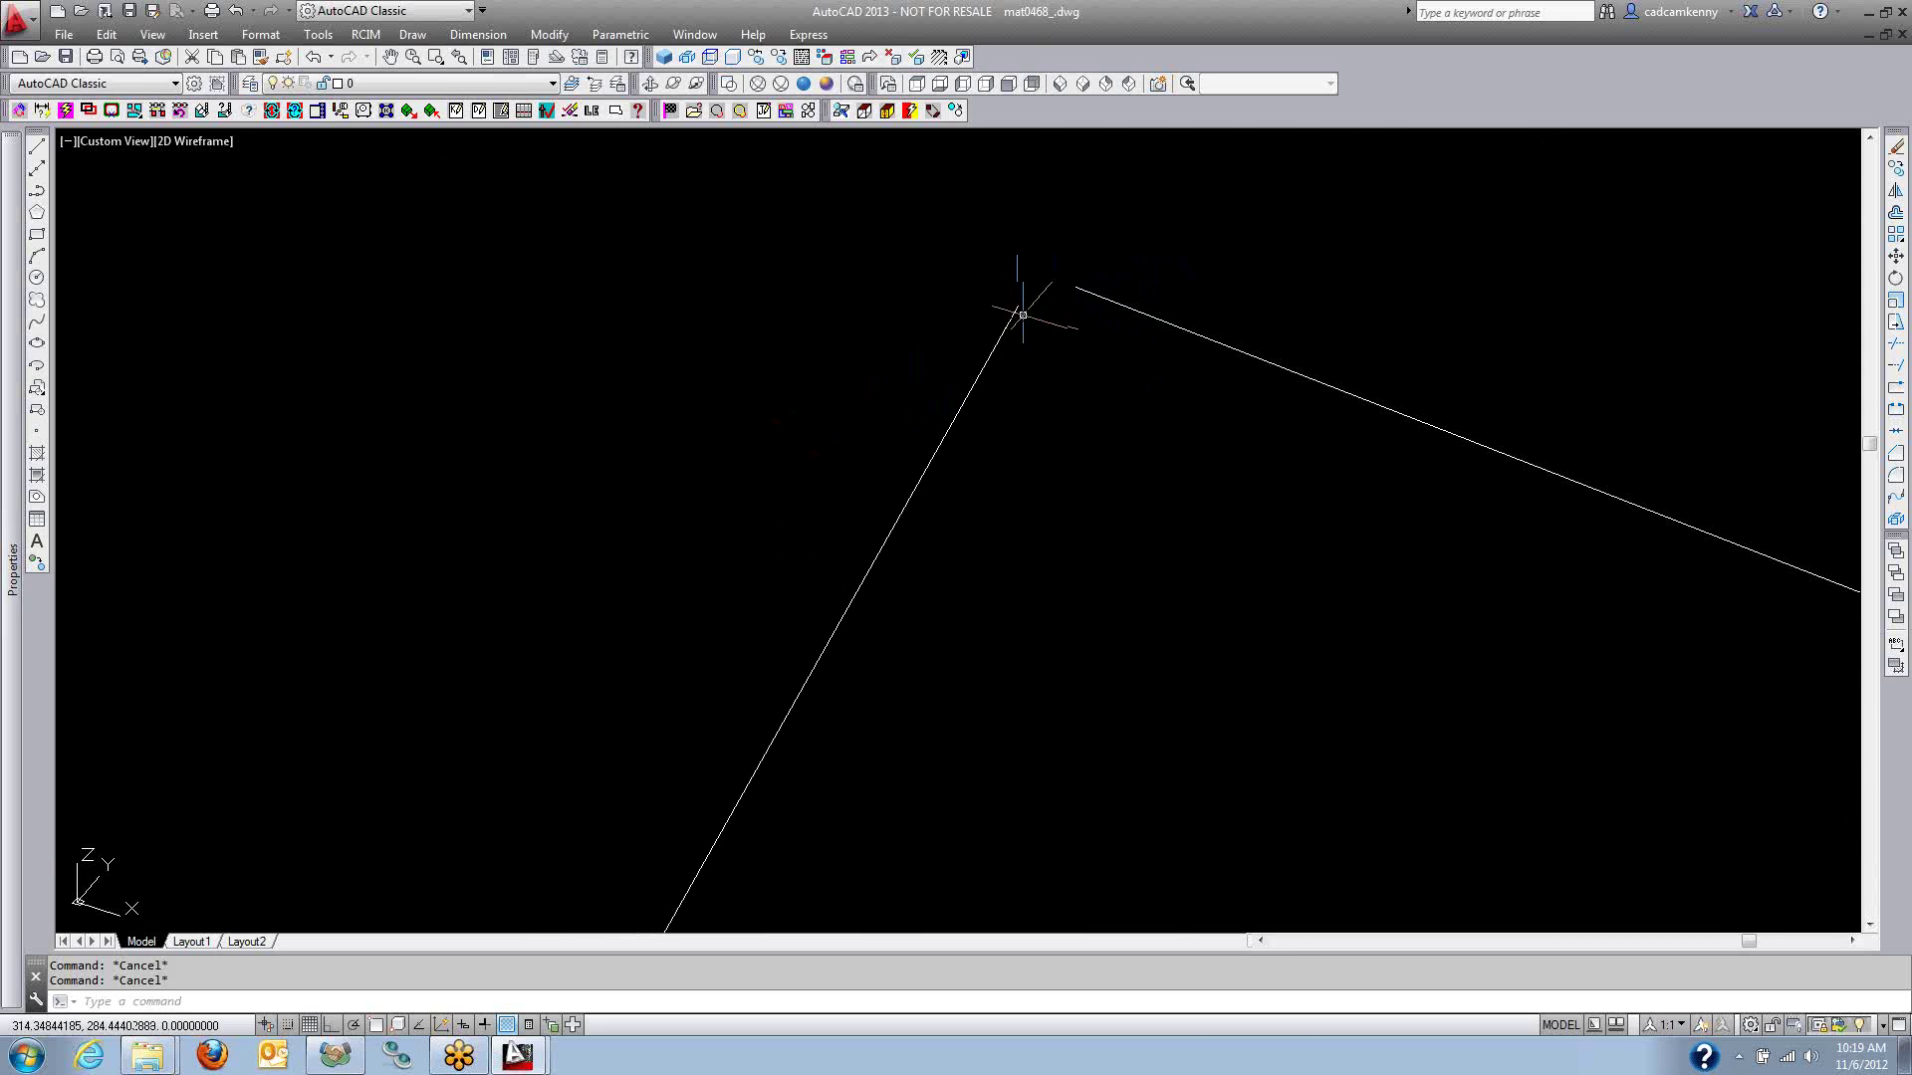
pyautogui.moveTo(1114, 578); pyautogui.dragTo(1012, 831, button='middle')
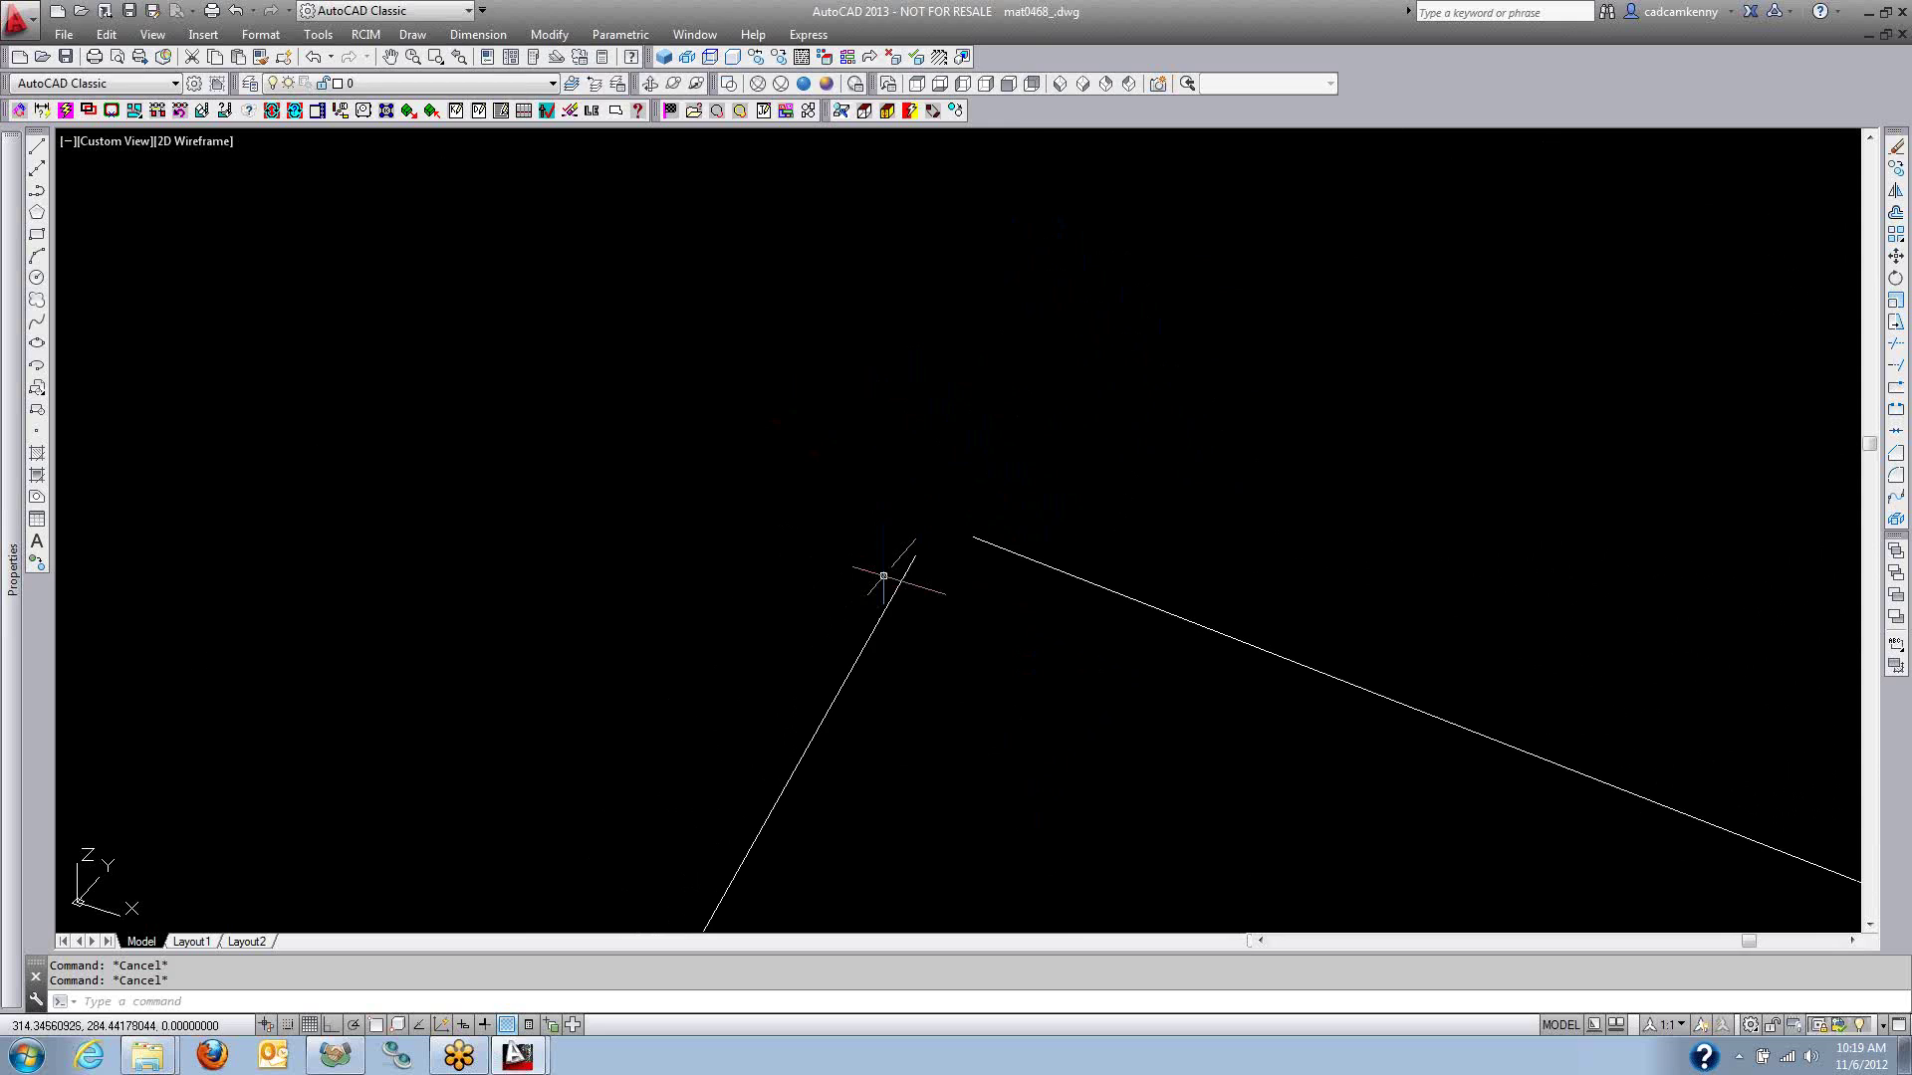
pyautogui.press('F2')
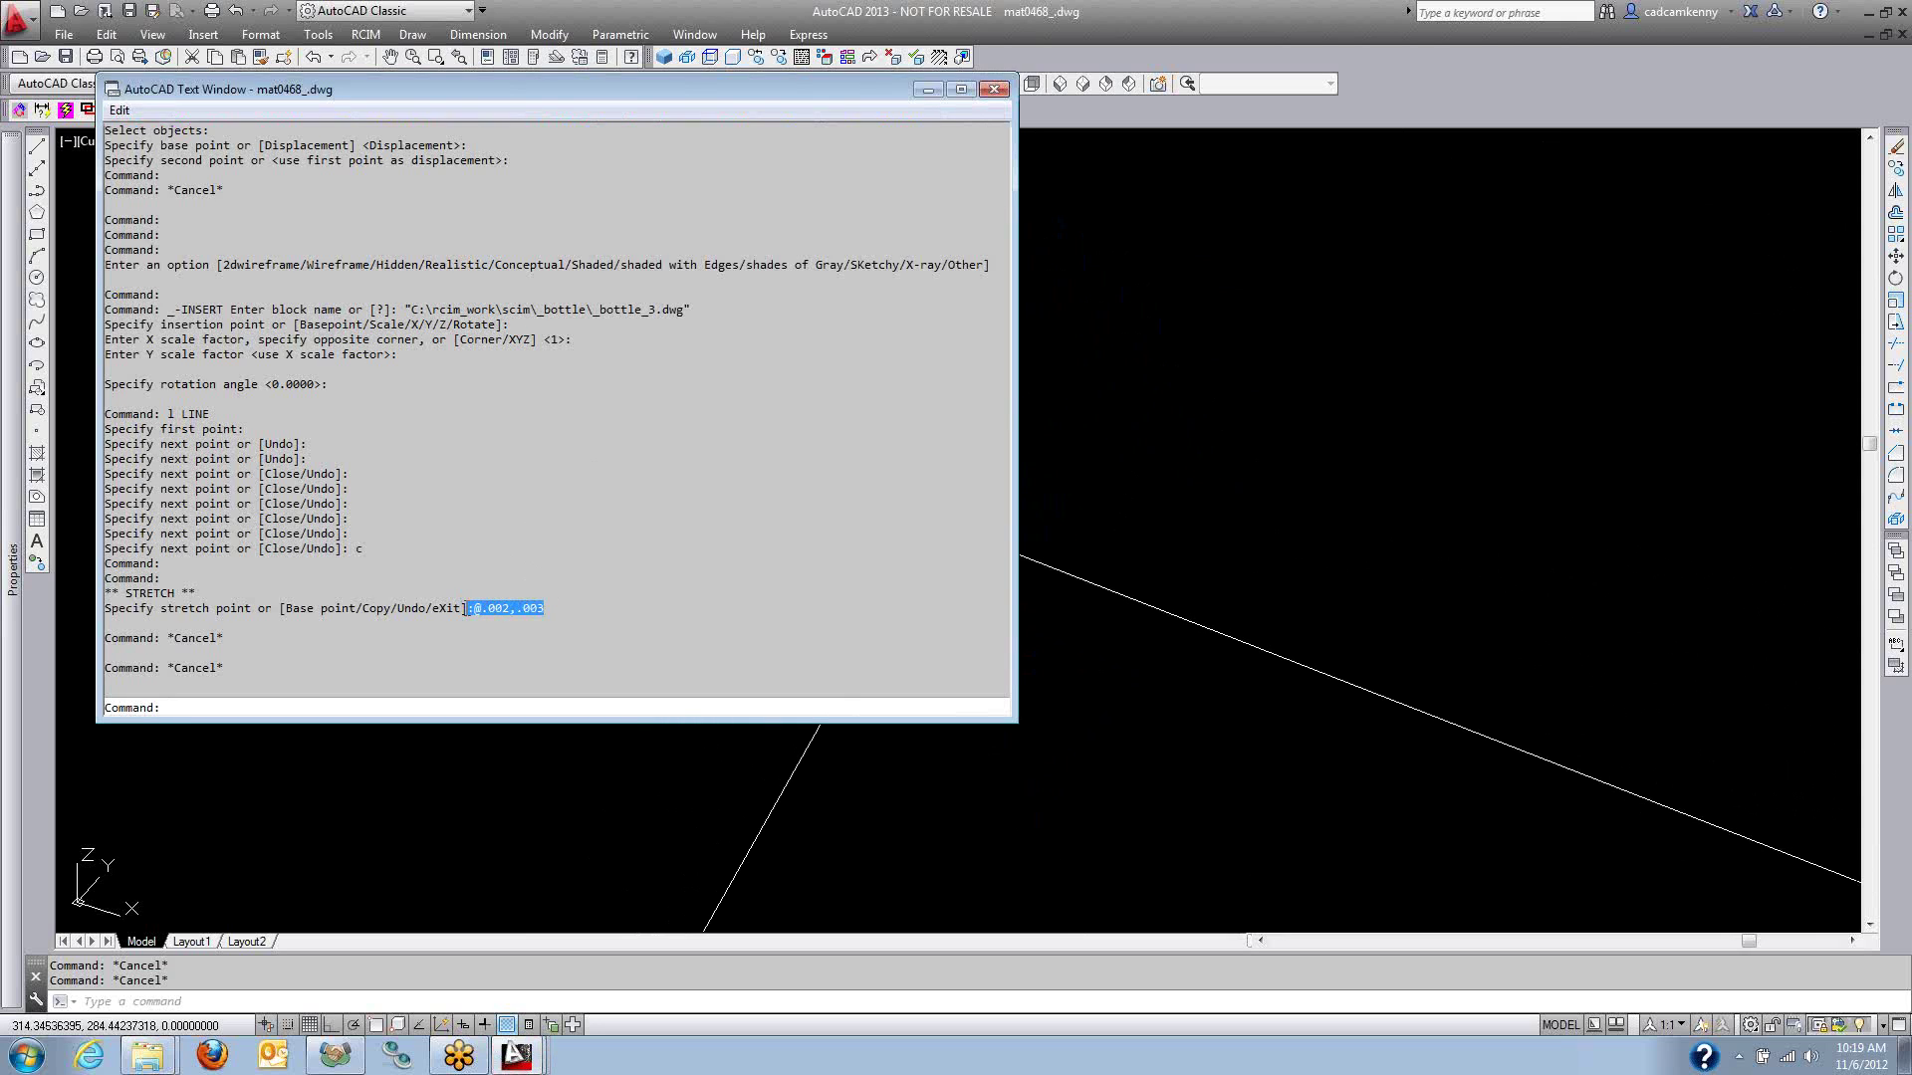
pyautogui.press('F2')
pyautogui.scroll(-5, 1180, 662)
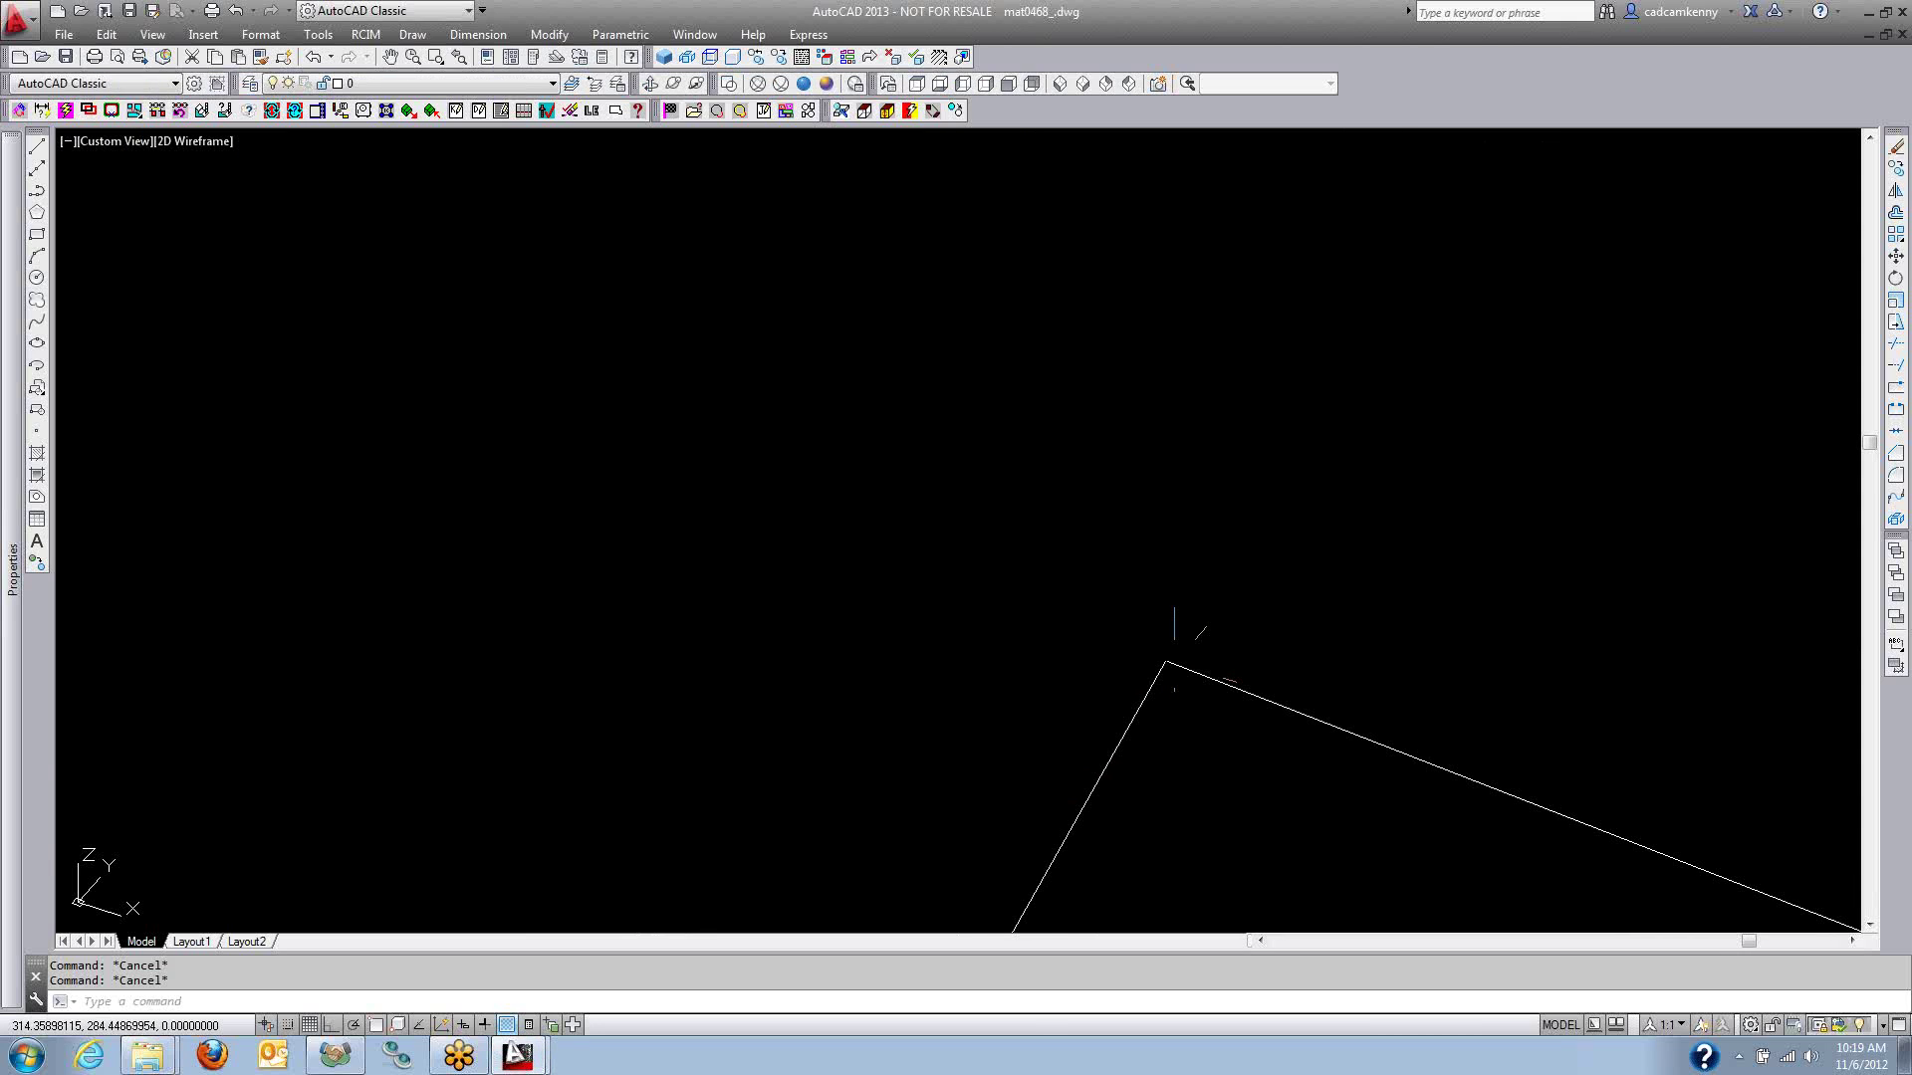
# Load the router knowledge base with the Mach2s_20 postprocessor and open the Router-CIM Control Panel.
pyautogui.scroll(-3, 1182, 661)
pyautogui.moveTo(1225, 675); pyautogui.dragTo(1264, 524, button='middle')
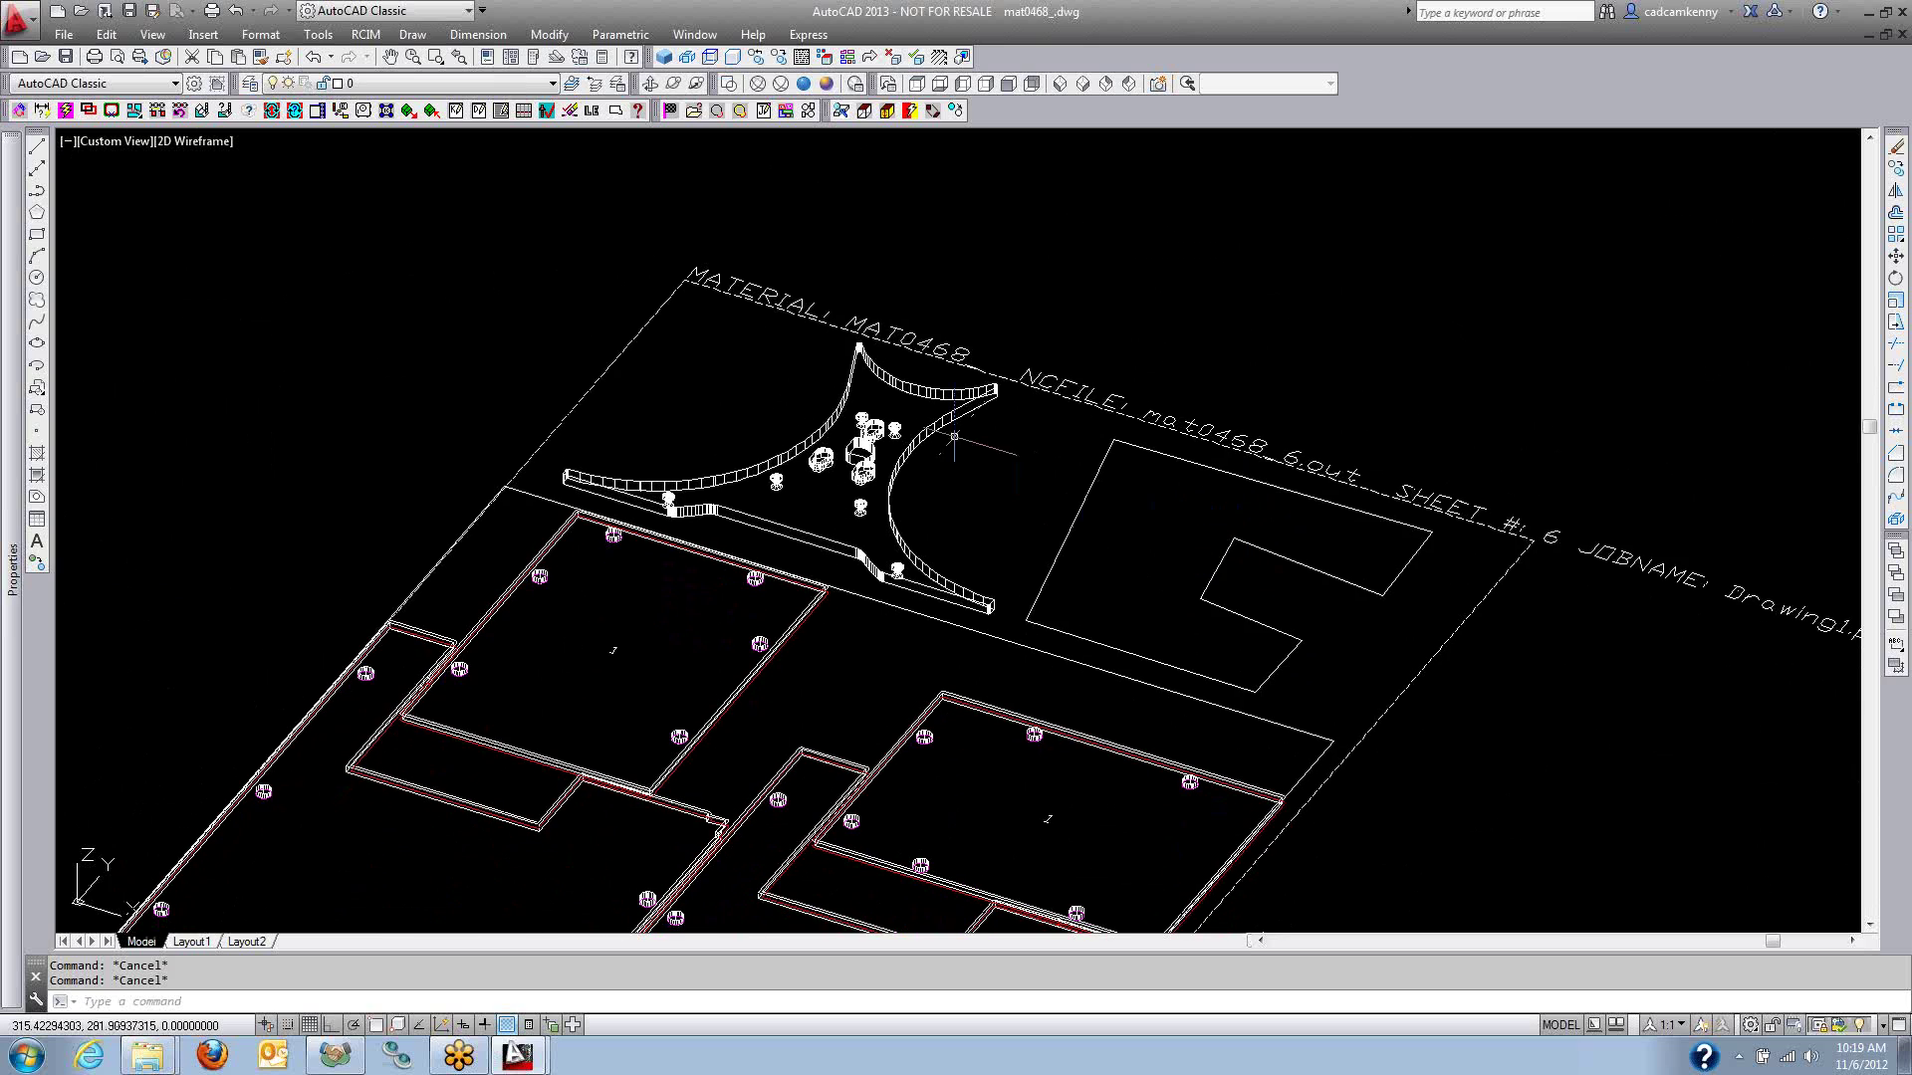
pyautogui.click(20, 110)
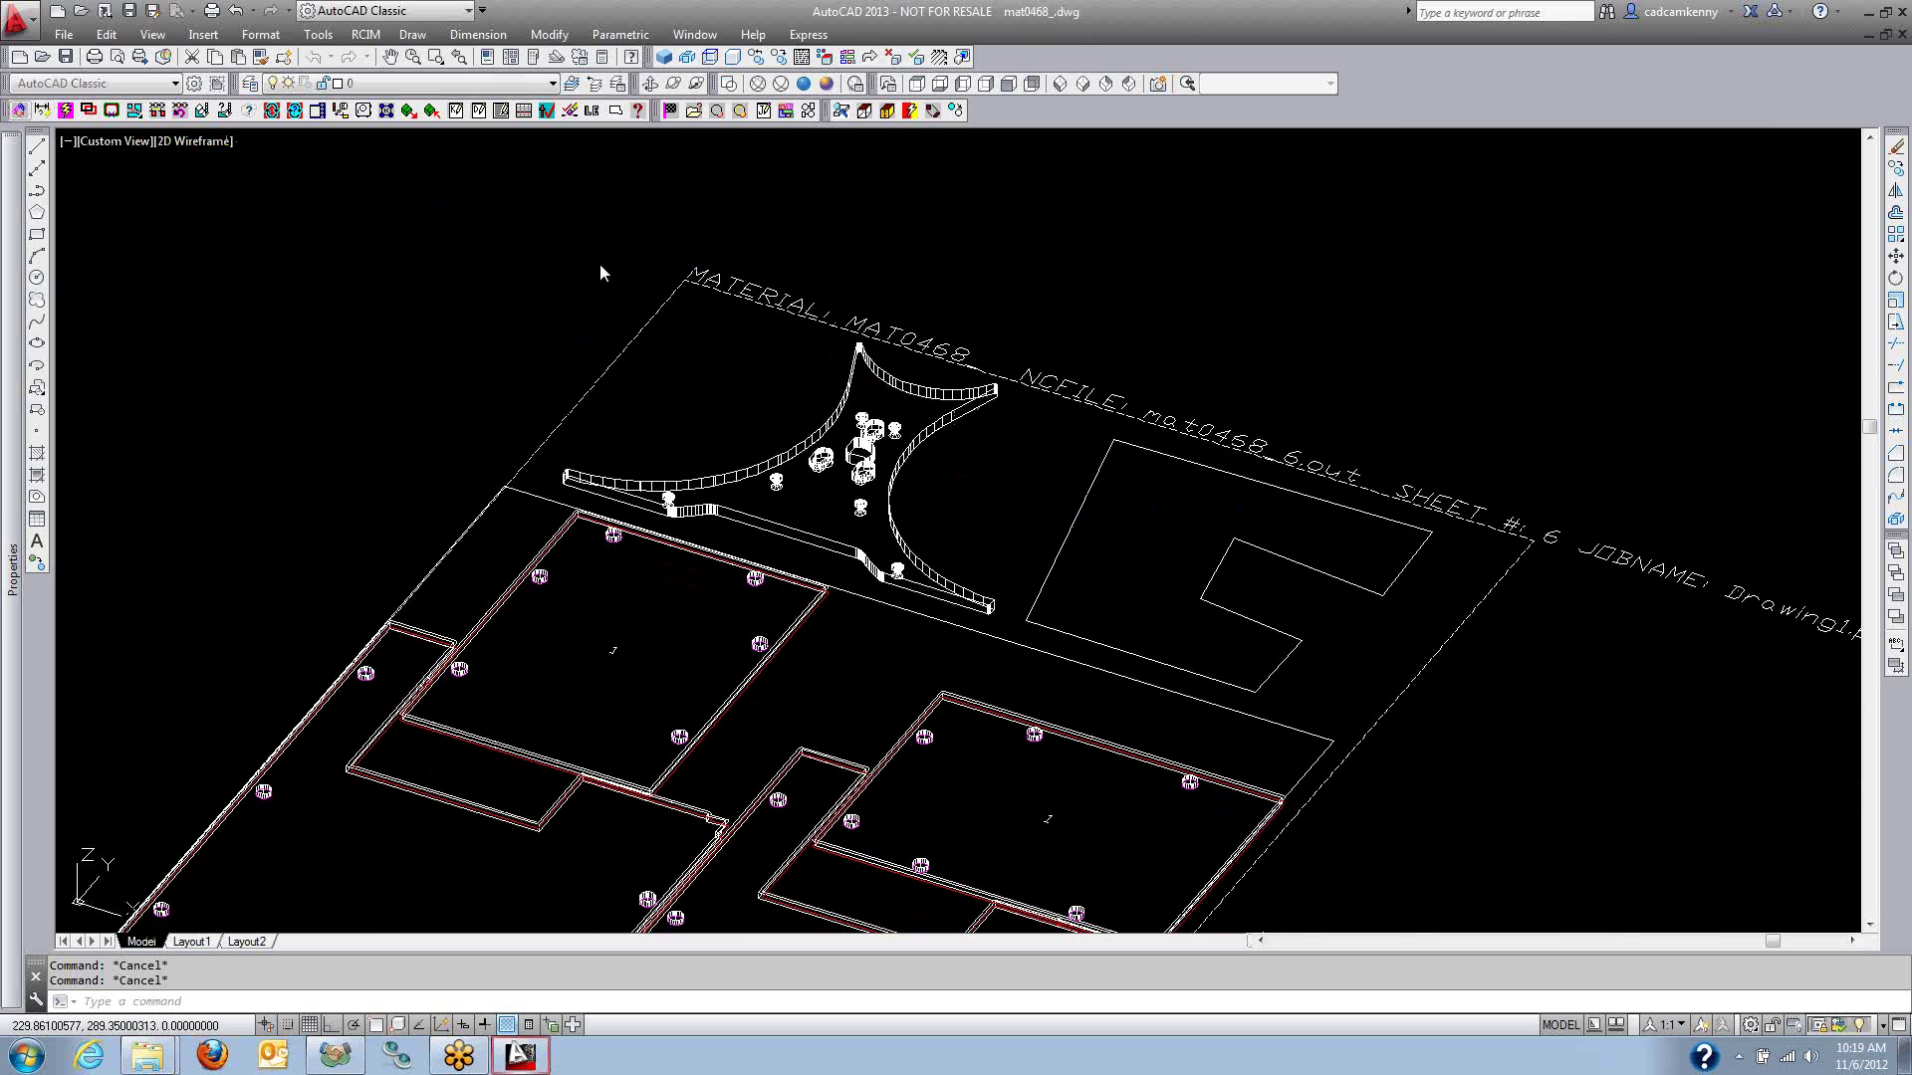
pyautogui.click(1157, 412)
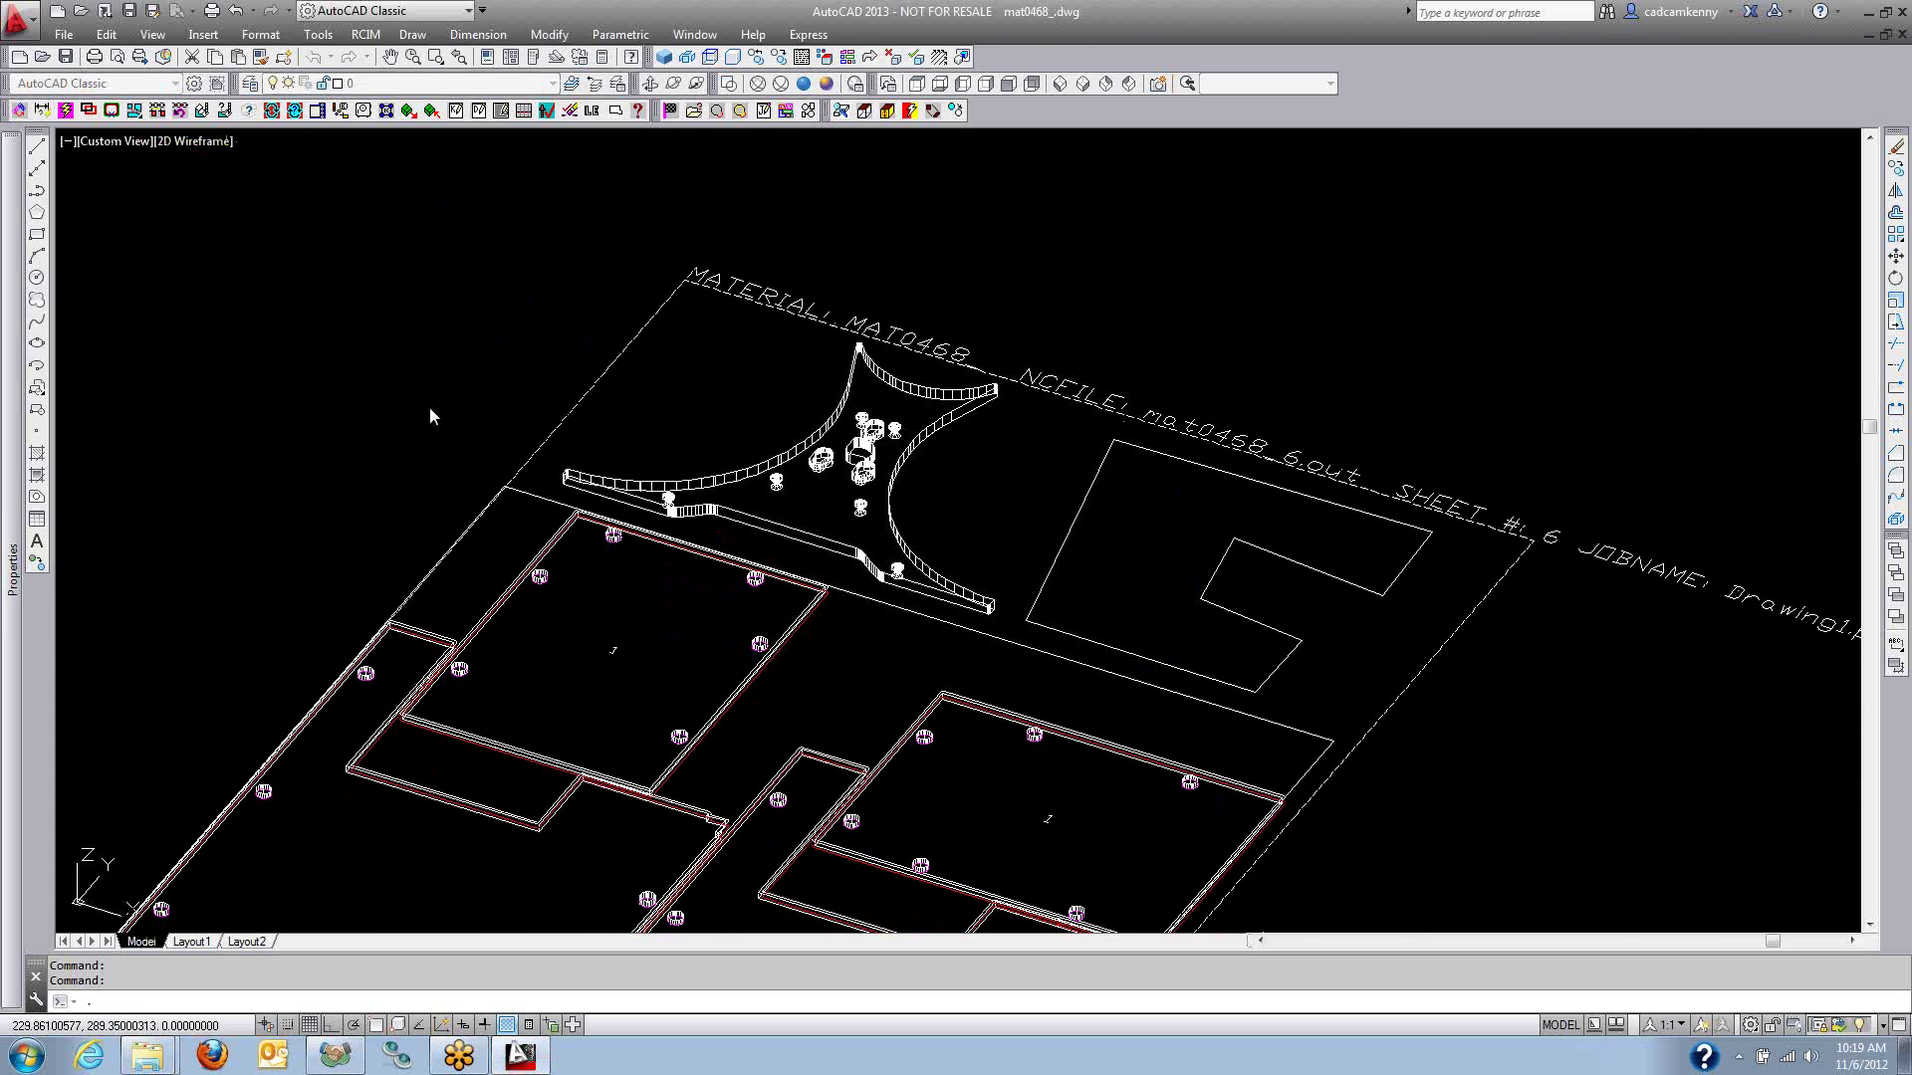
pyautogui.doubleClick(856, 548)
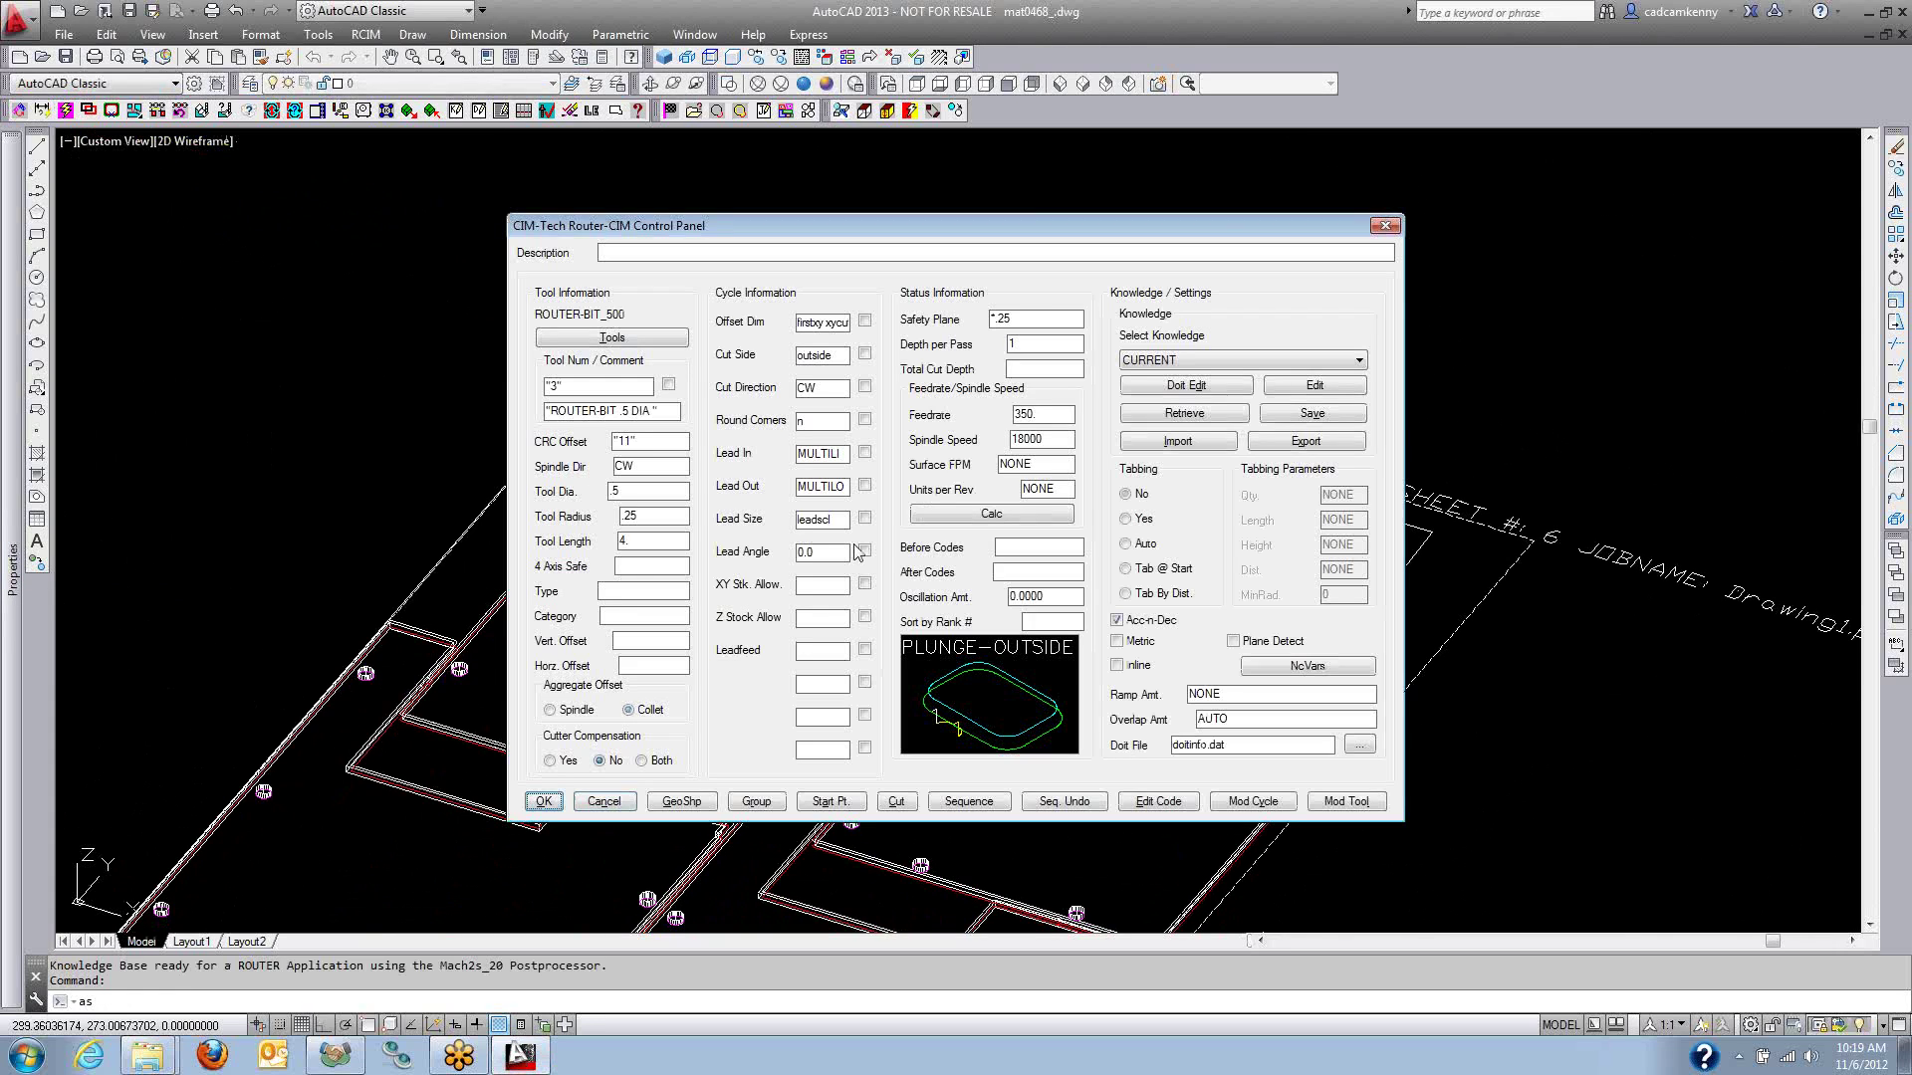
# Convert the notched eight-sided outline and the inserted bottle part on sheet 6 into machinable shapes with GeoShp.
pyautogui.click(677, 805)
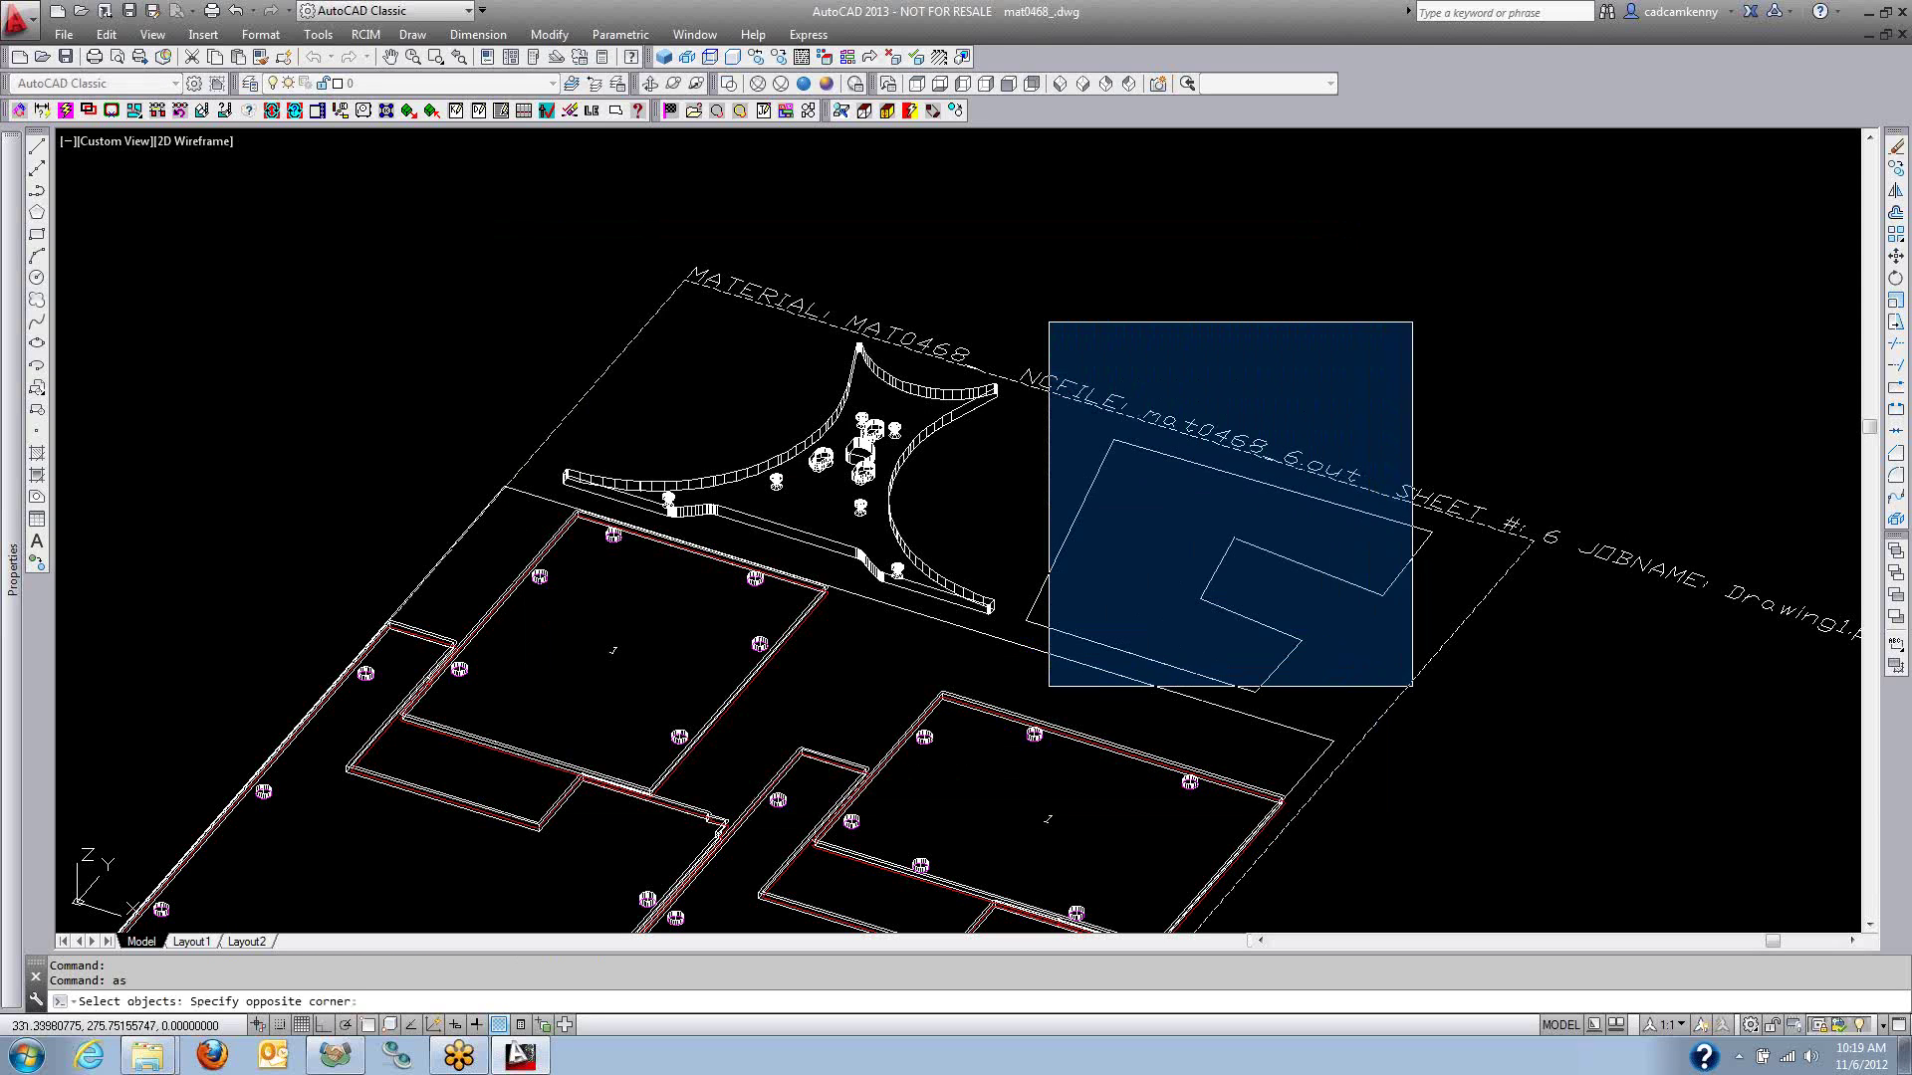
pyautogui.click(1489, 740)
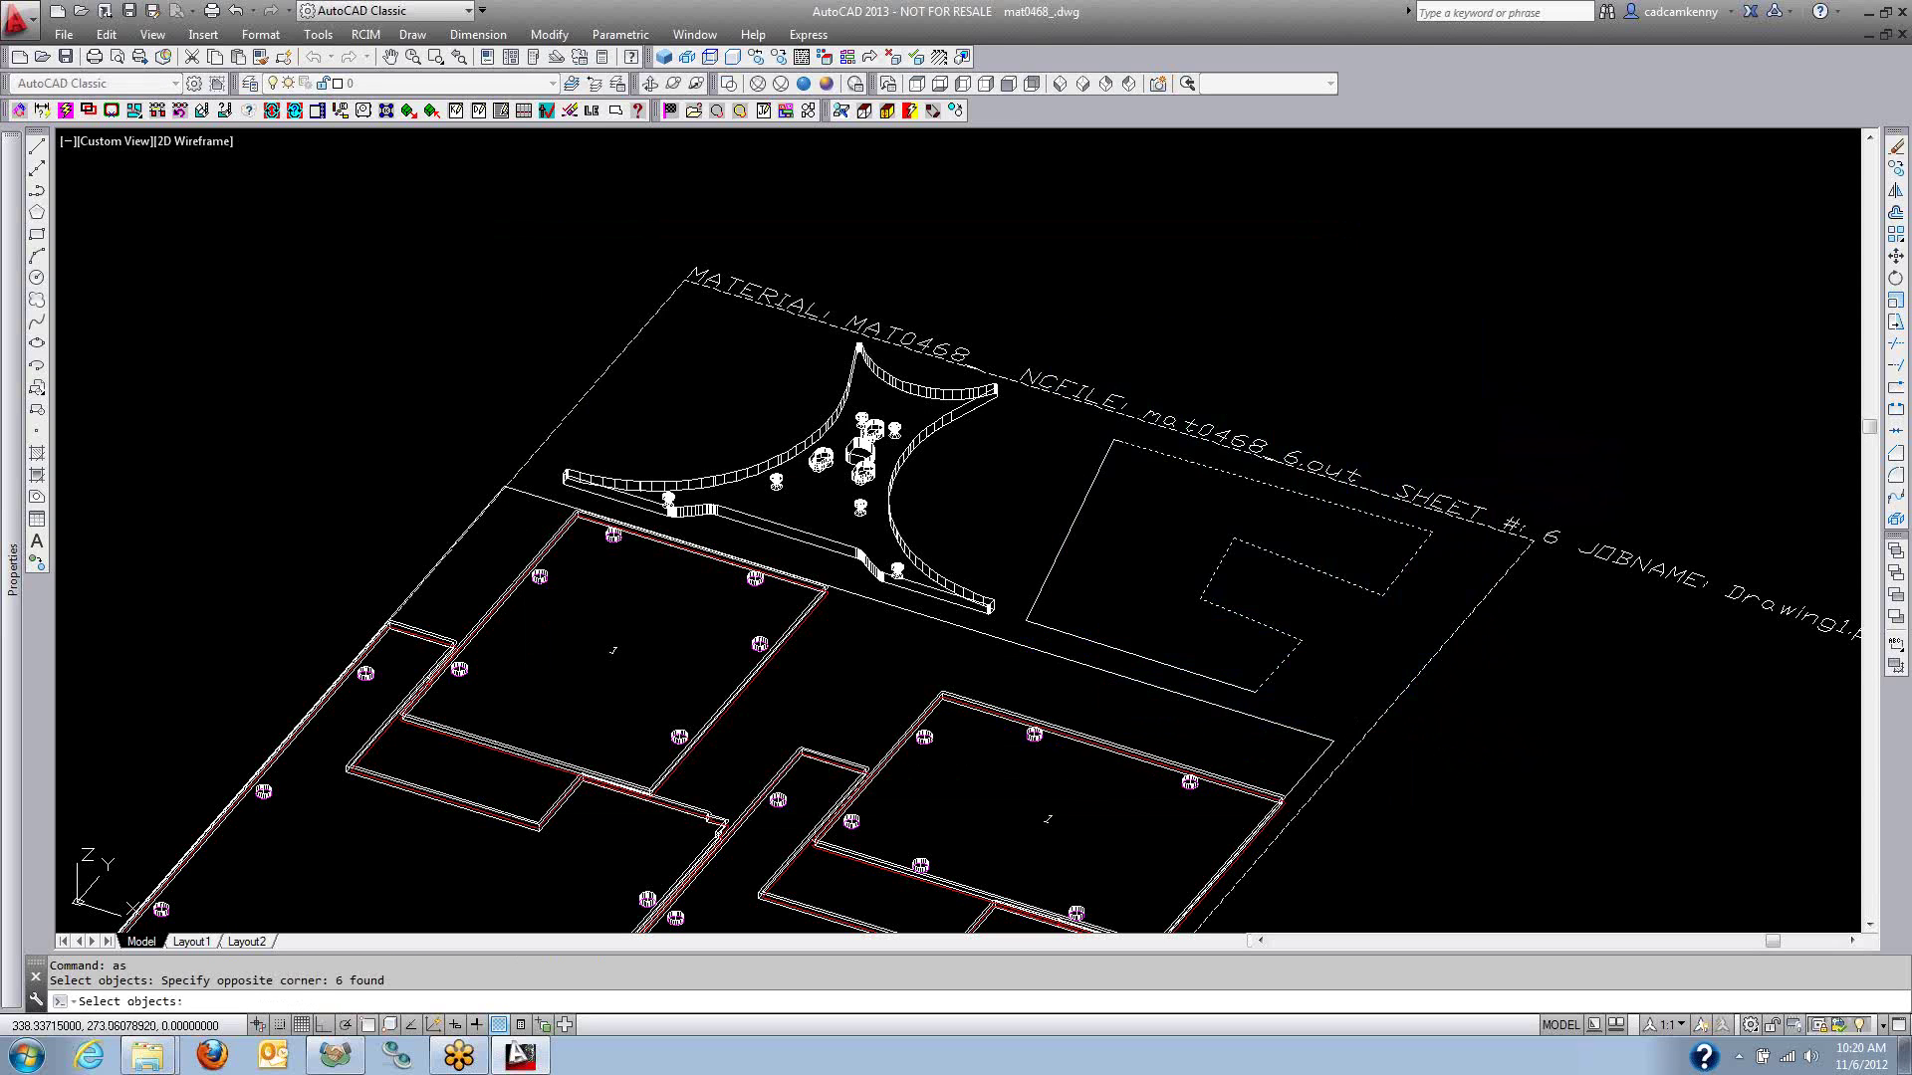
pyautogui.click(1086, 602)
pyautogui.click(1017, 640)
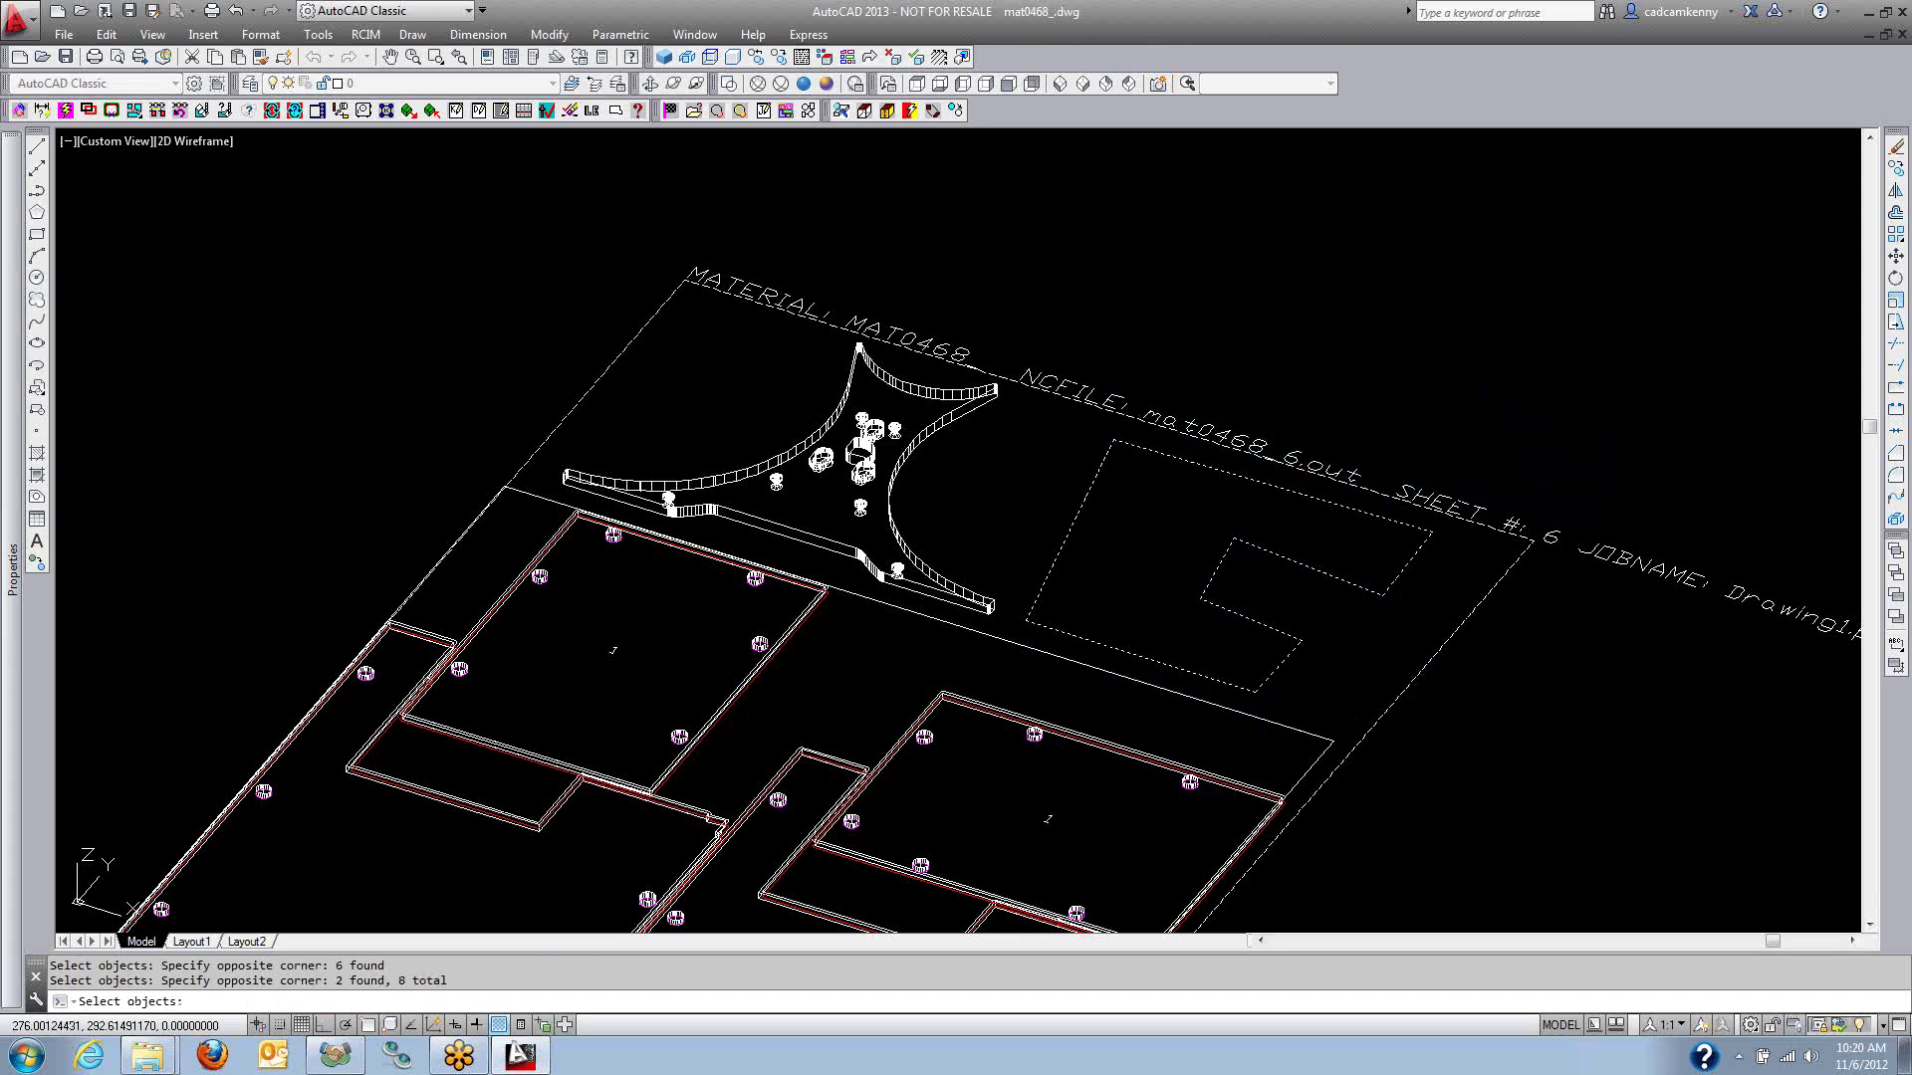
pyautogui.click(468, 223)
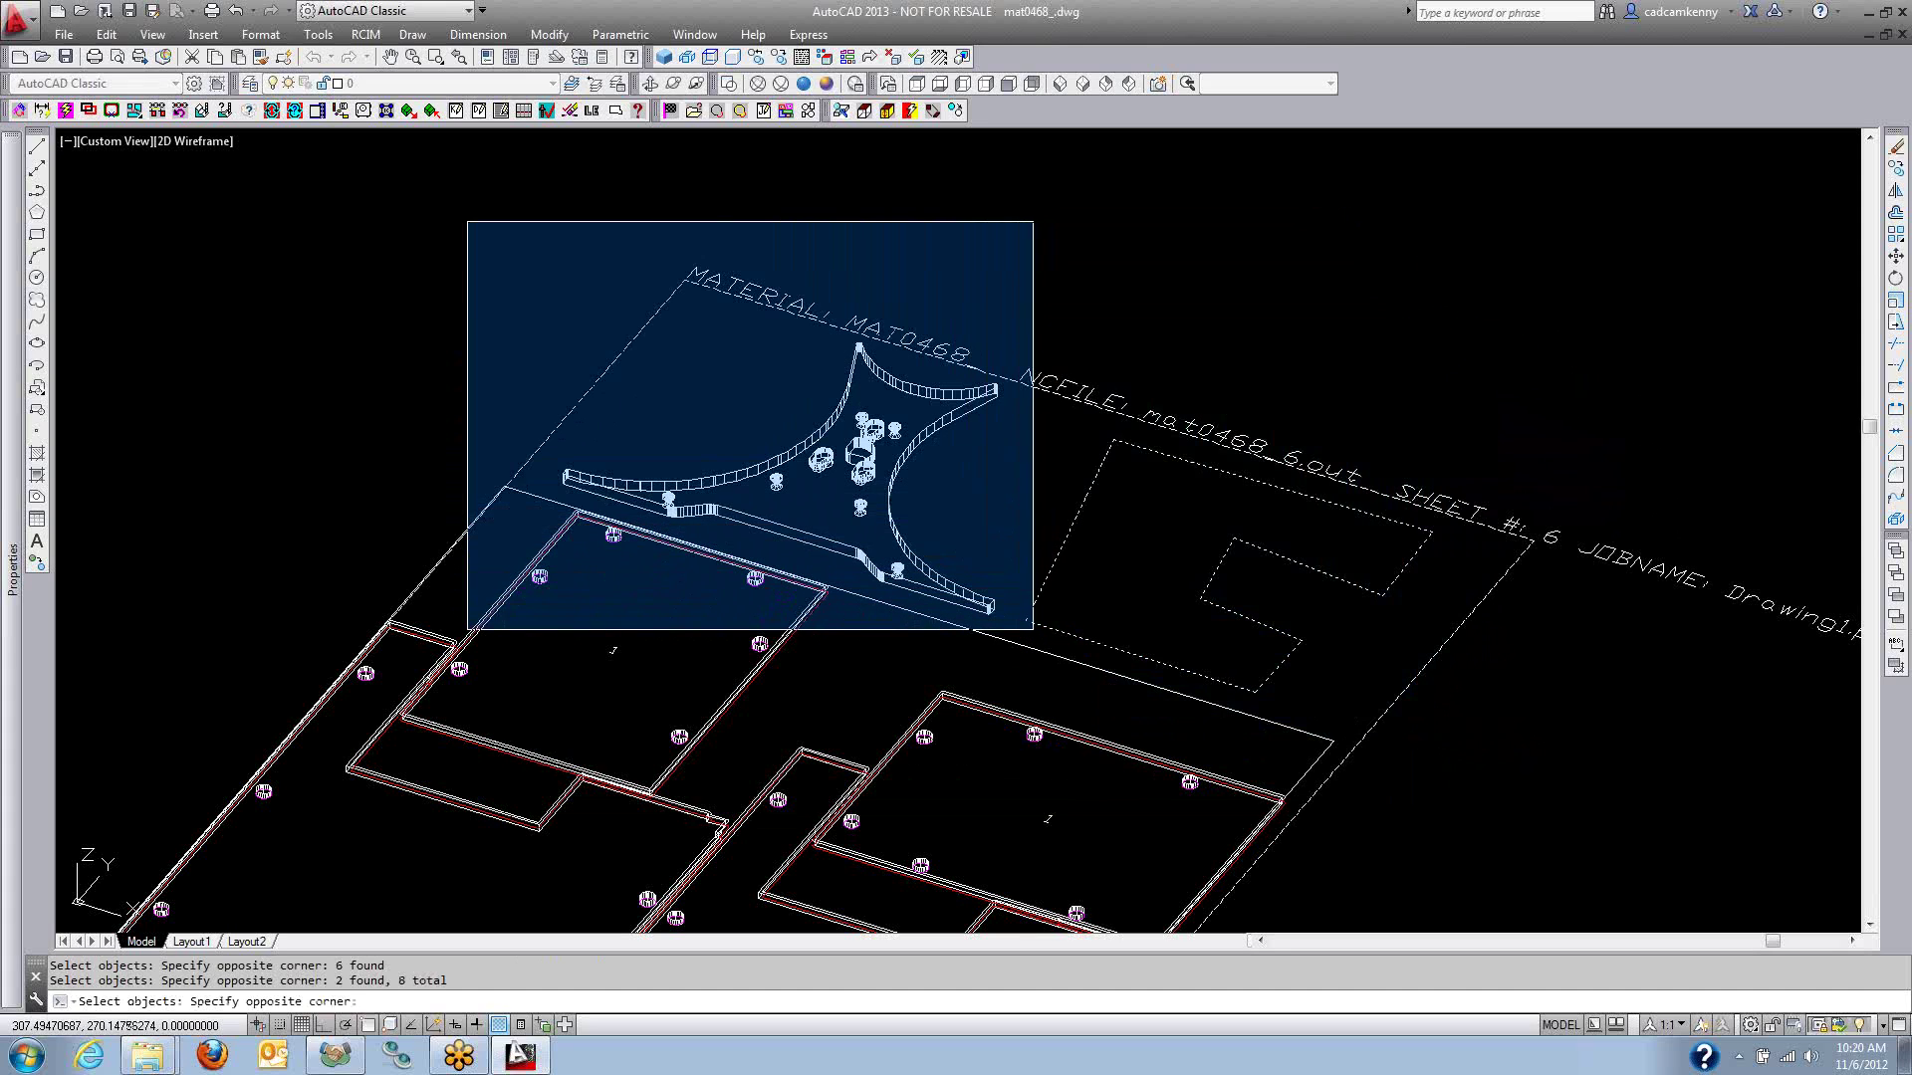
pyautogui.click(1032, 628)
pyautogui.press('Return')
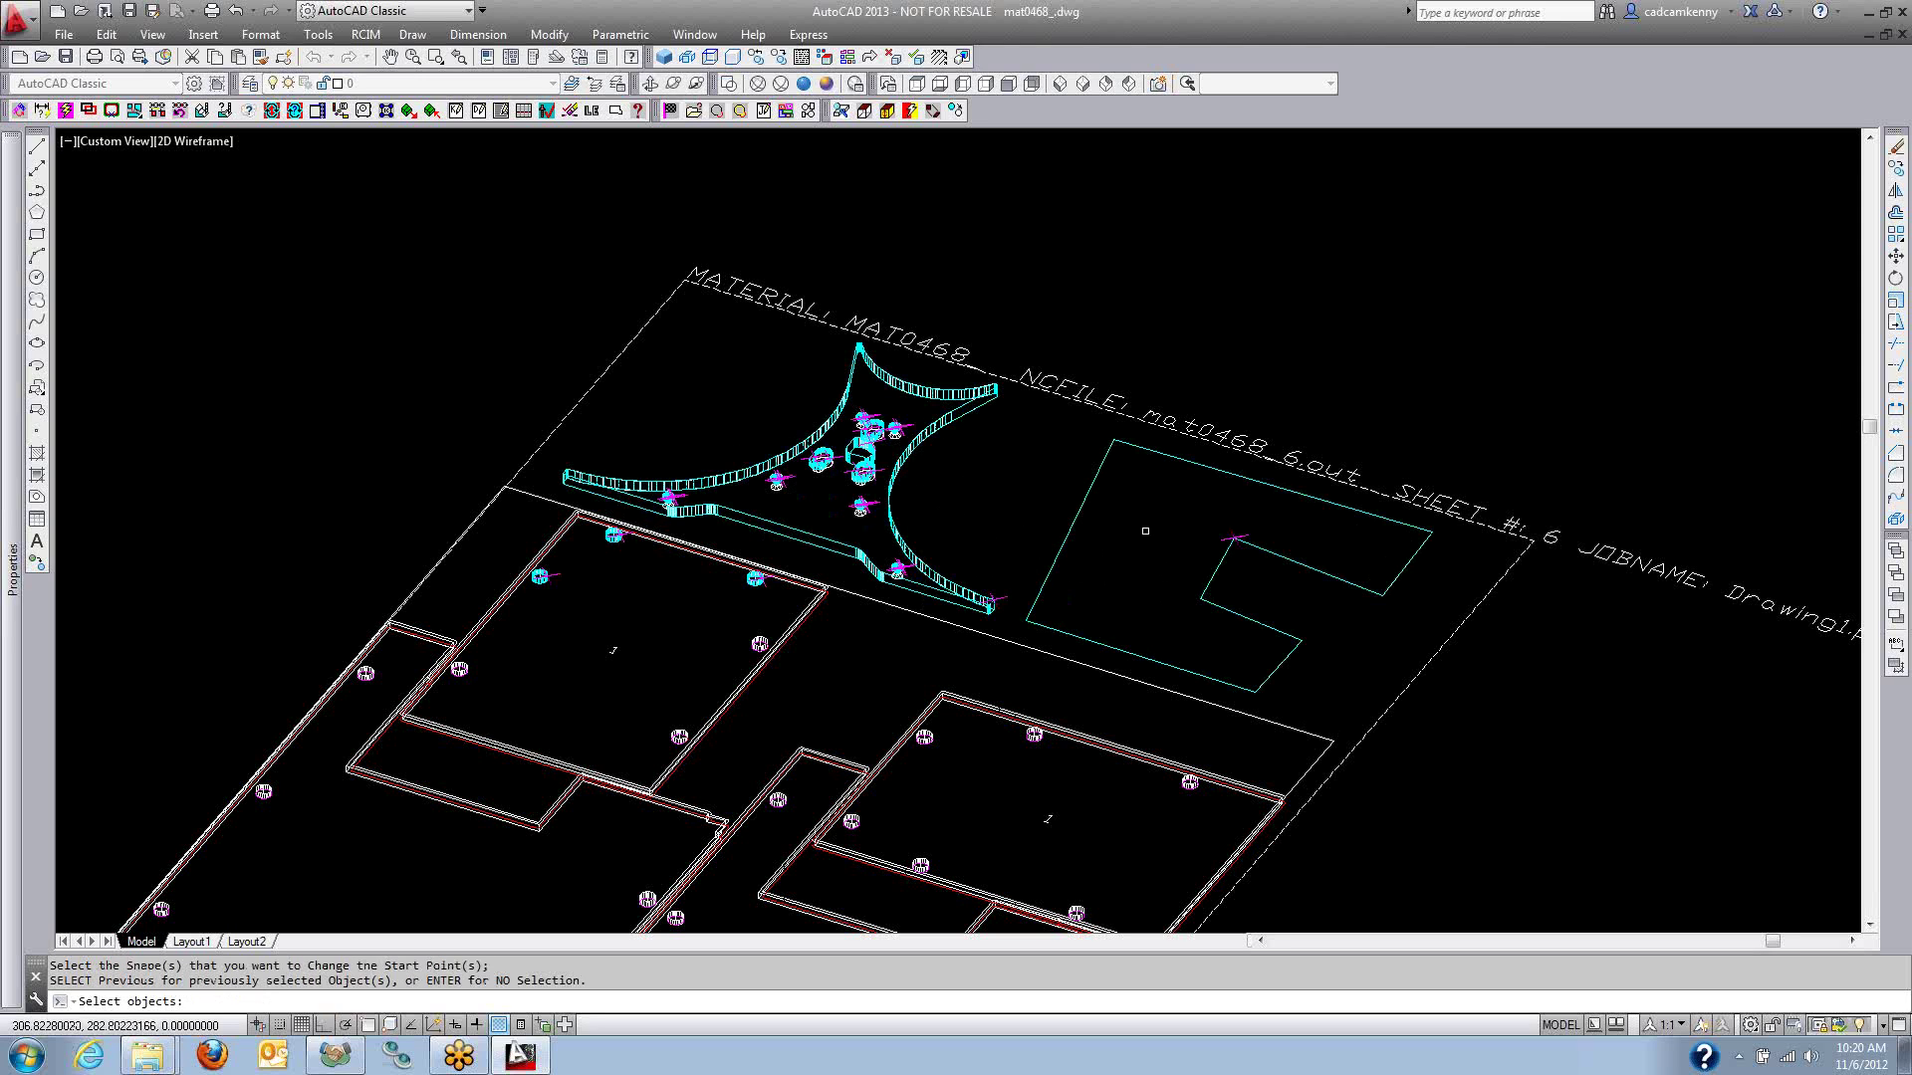
# Move the notched outline's start point to about the middle of its edge facing the bottle part.
pyautogui.click(1086, 508)
pyautogui.click(1075, 519)
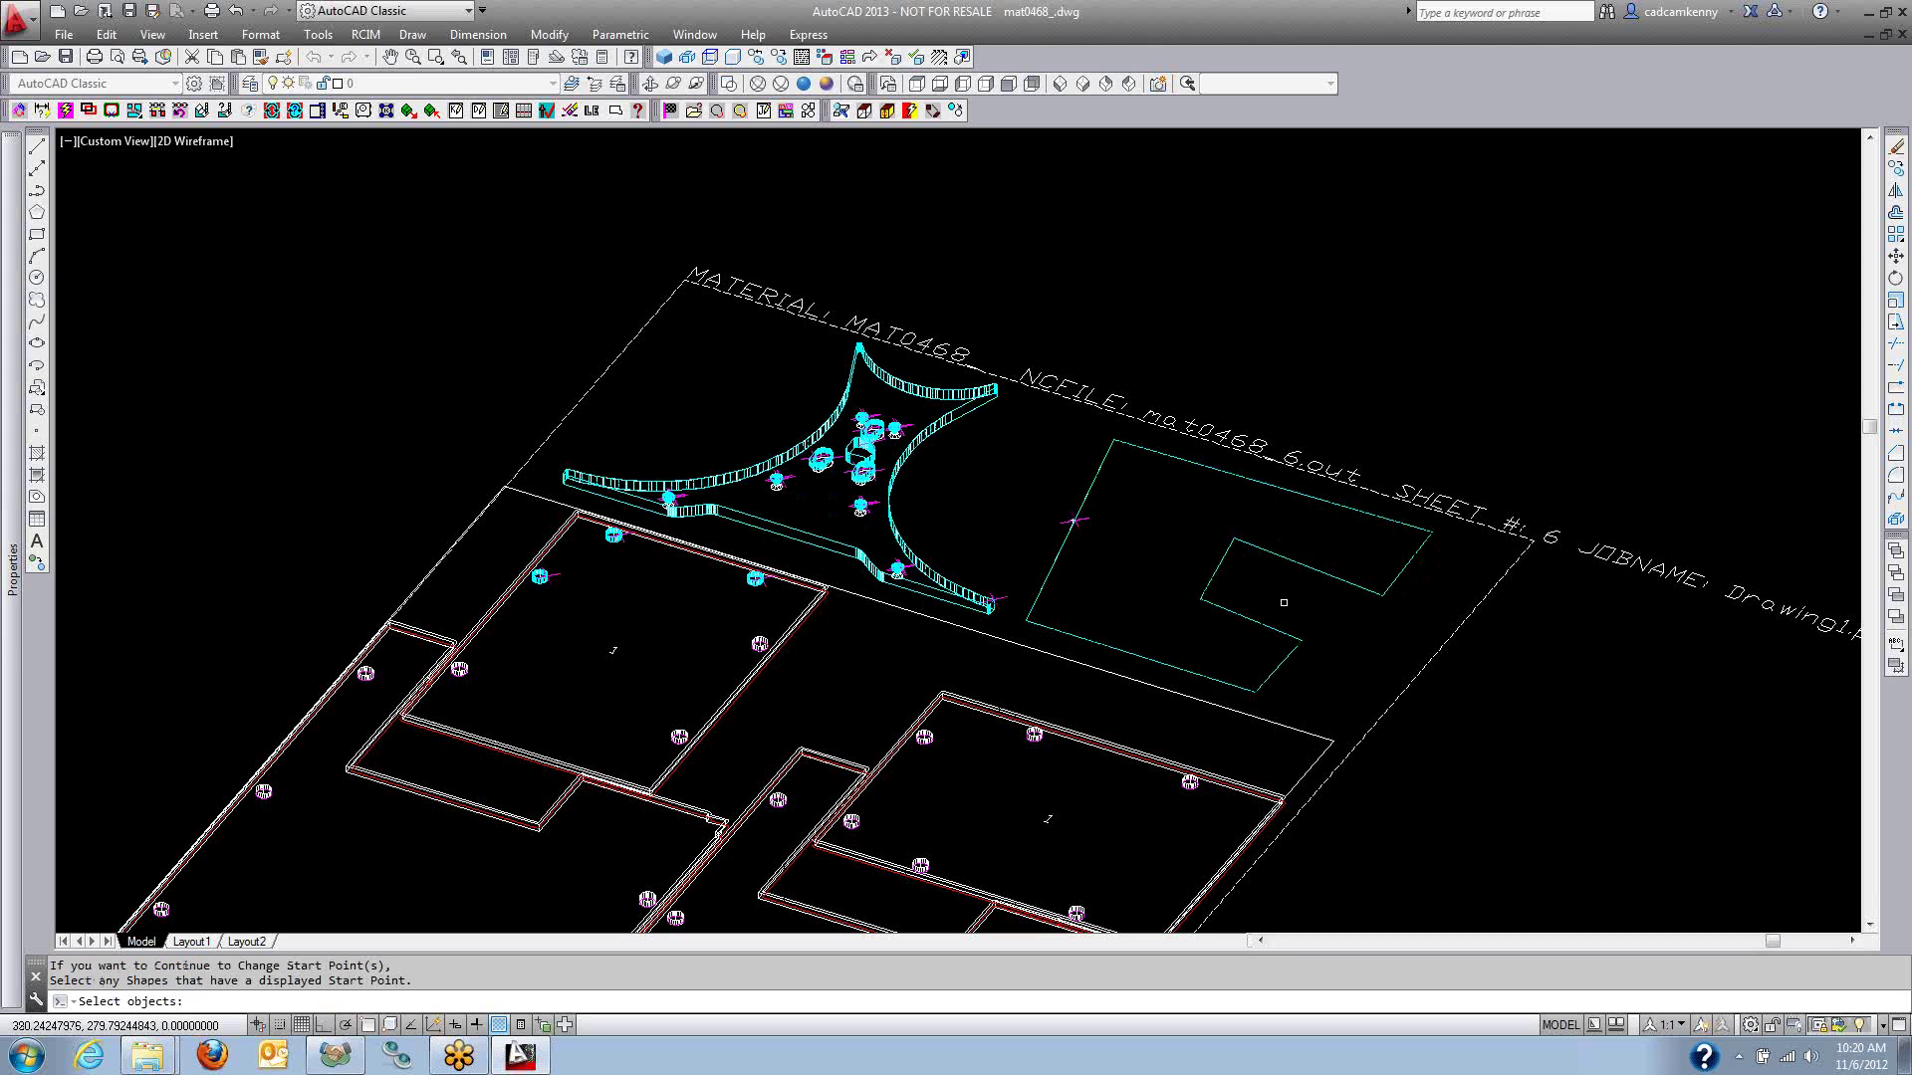
pyautogui.press('Return')
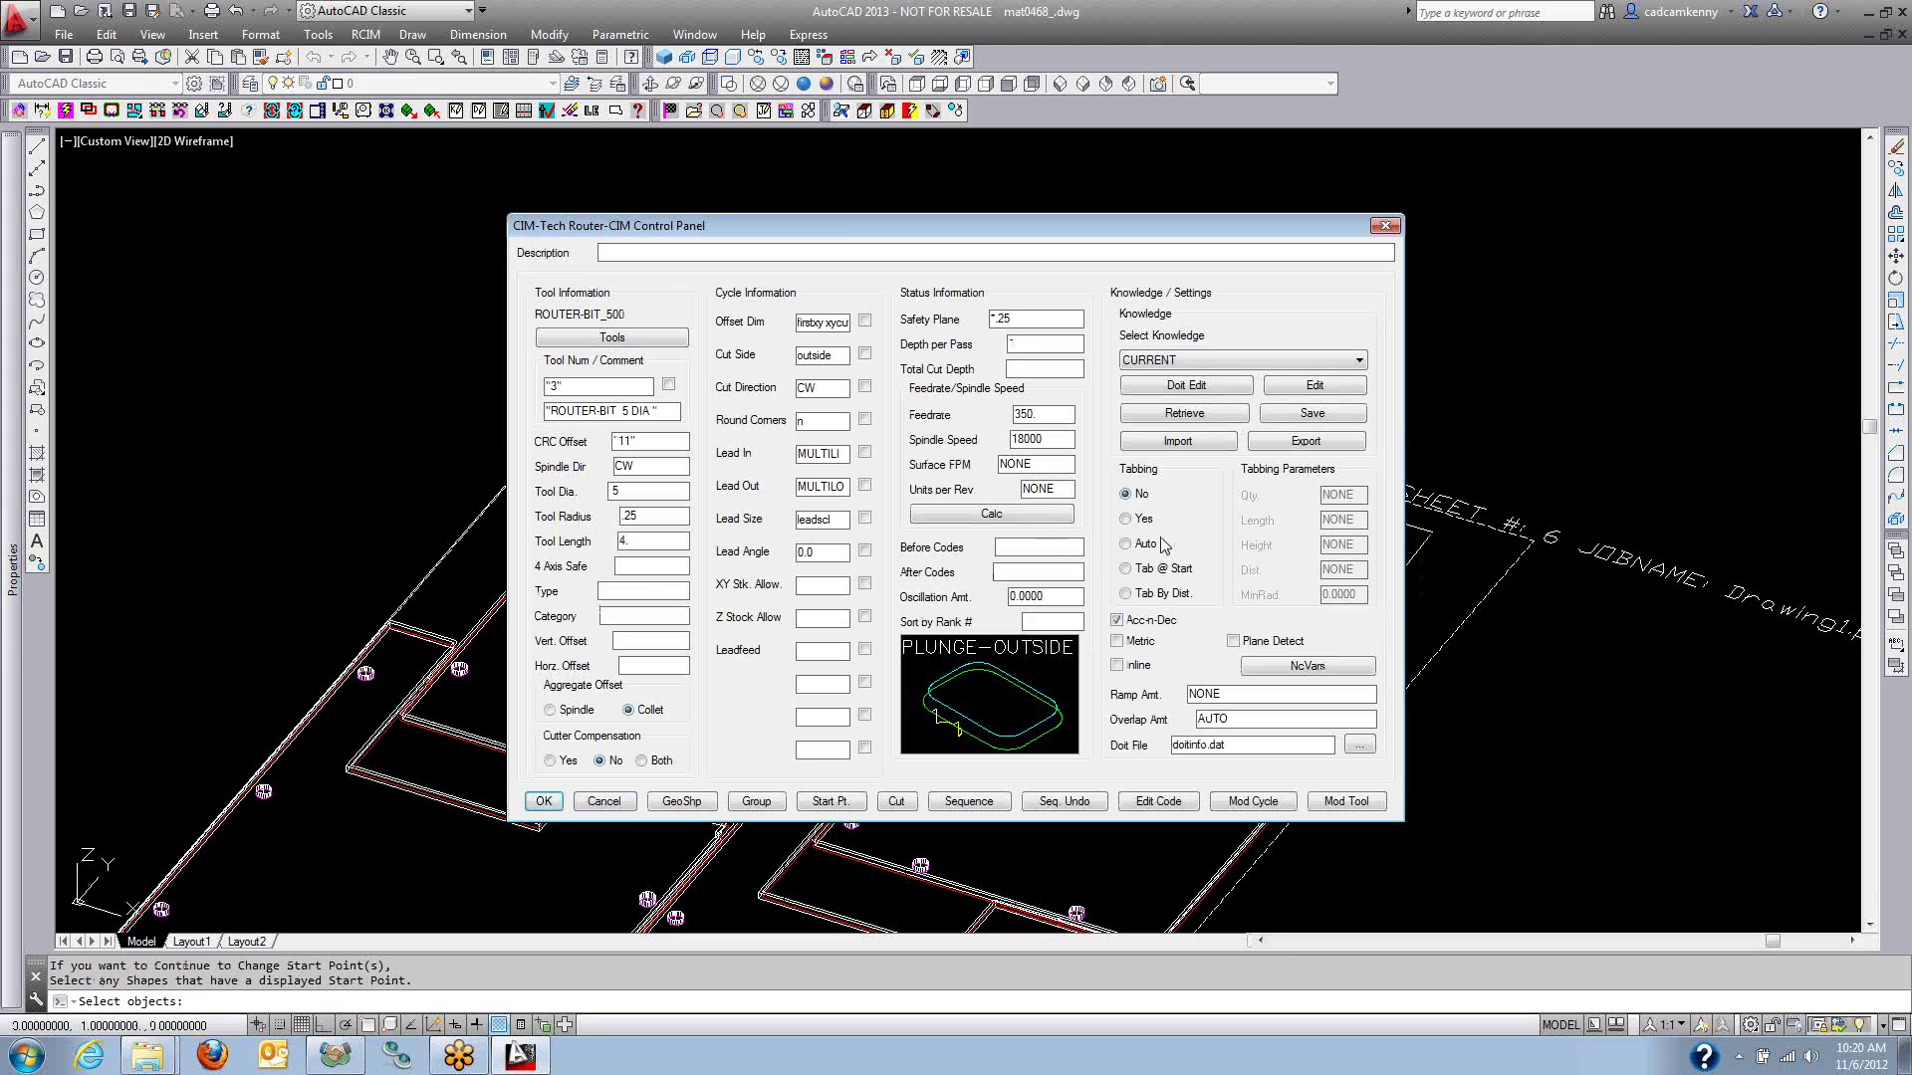
# Retrieve the OUTSIDE routing knowledge and set its total cut depth to -.5.
pyautogui.click(1232, 361)
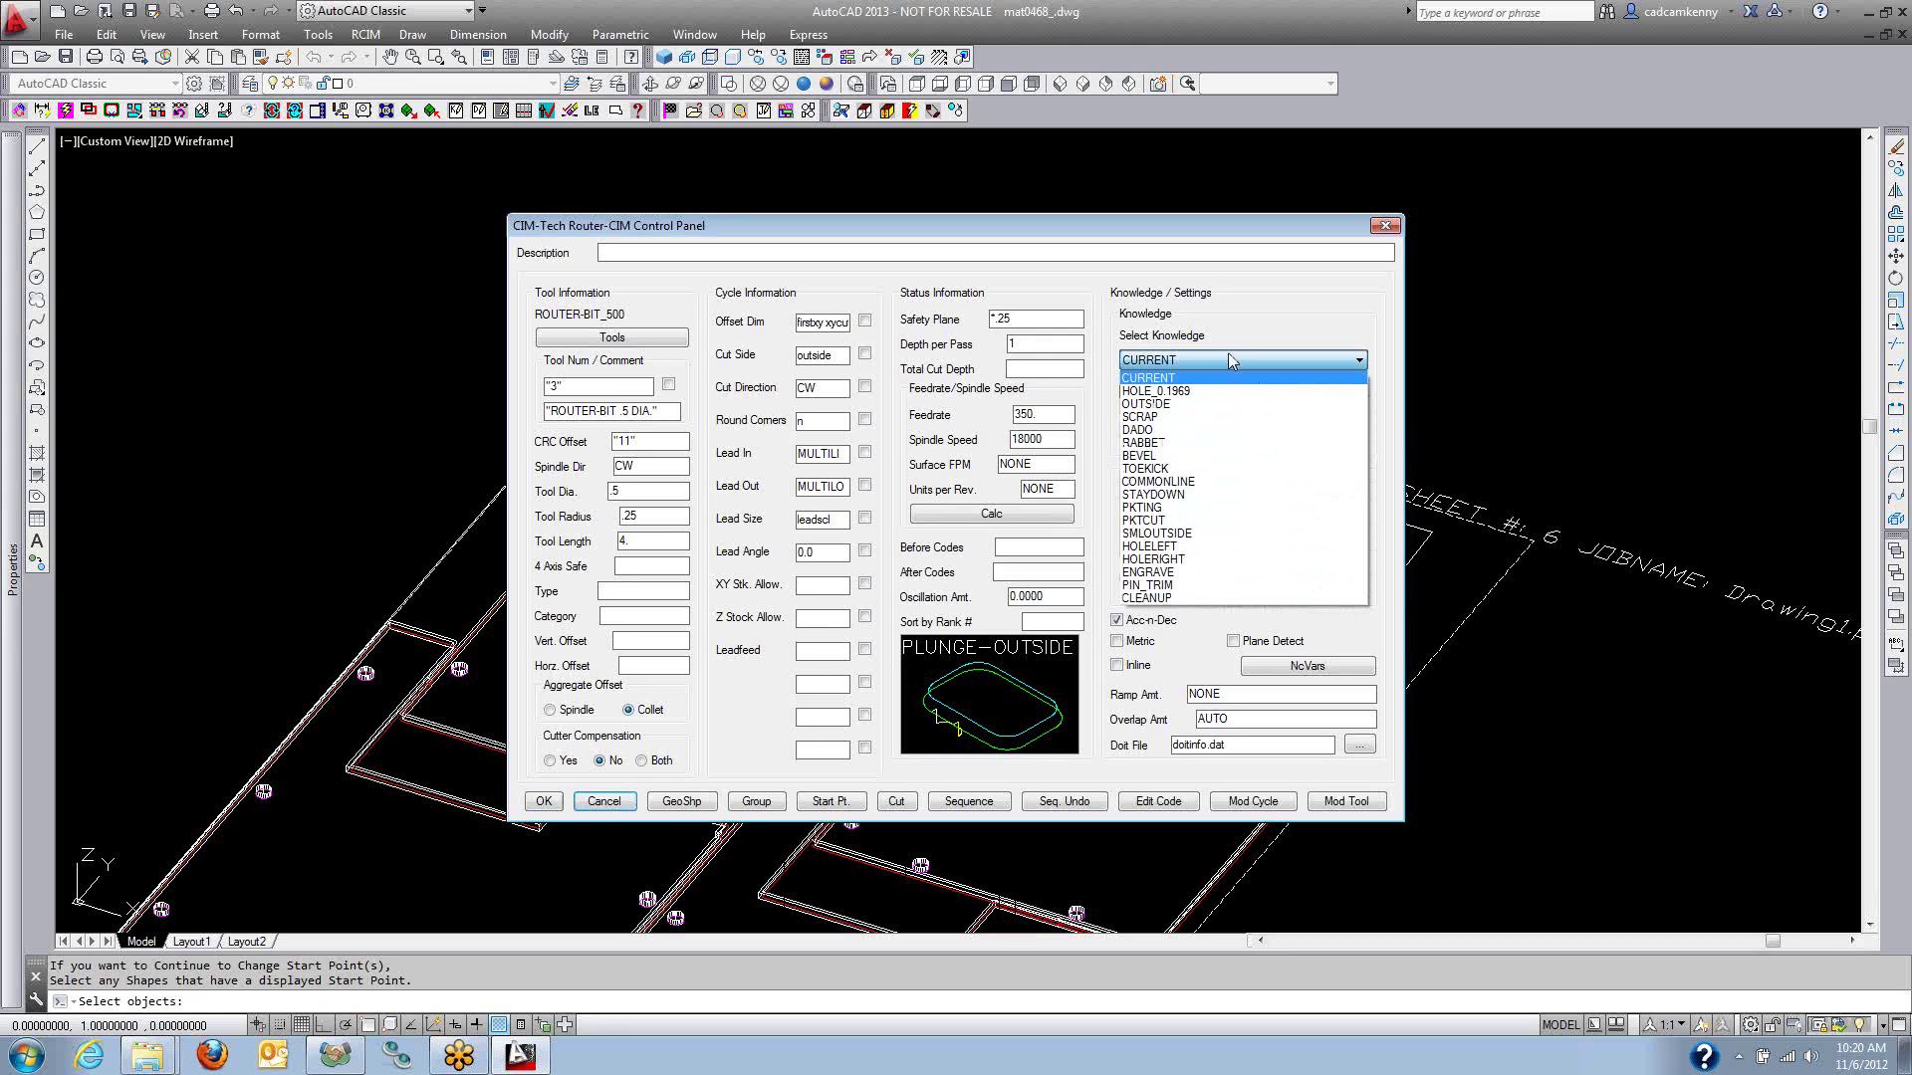
pyautogui.click(1150, 403)
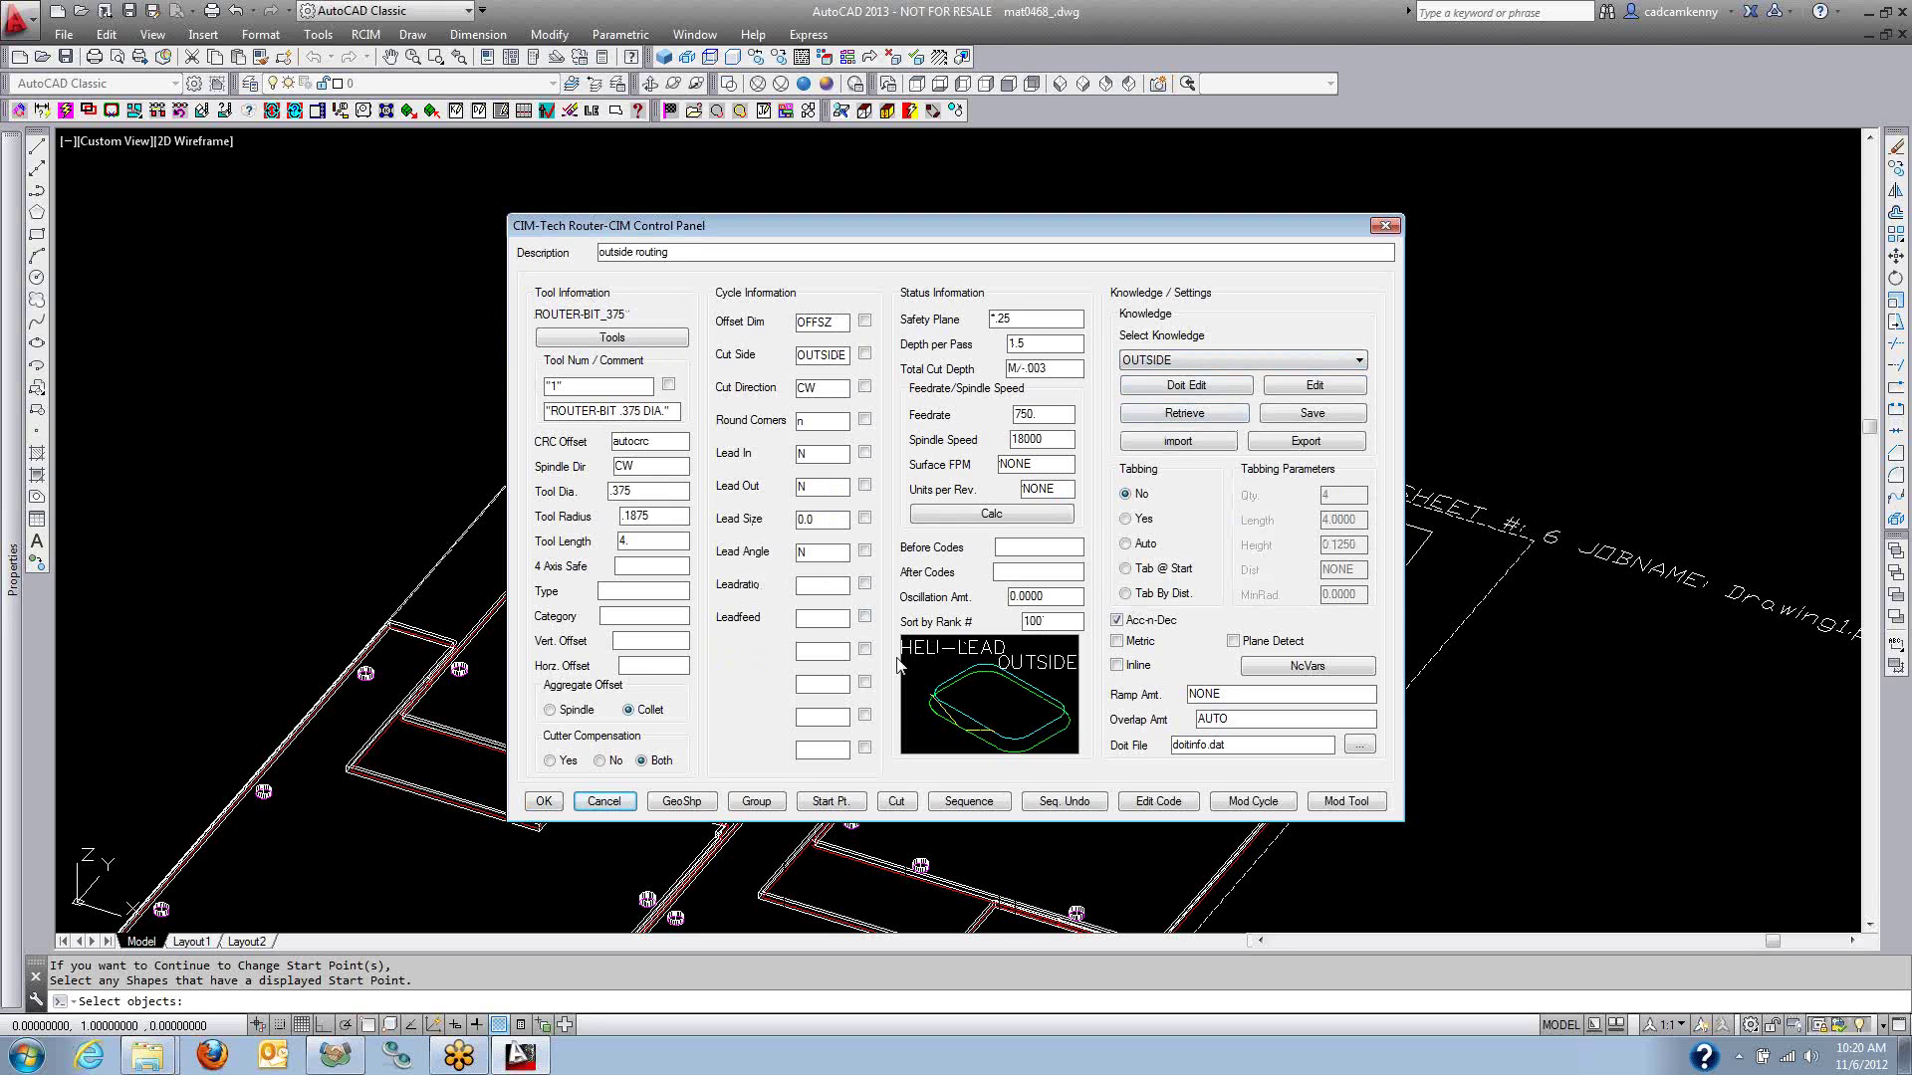
pyautogui.click(1232, 365)
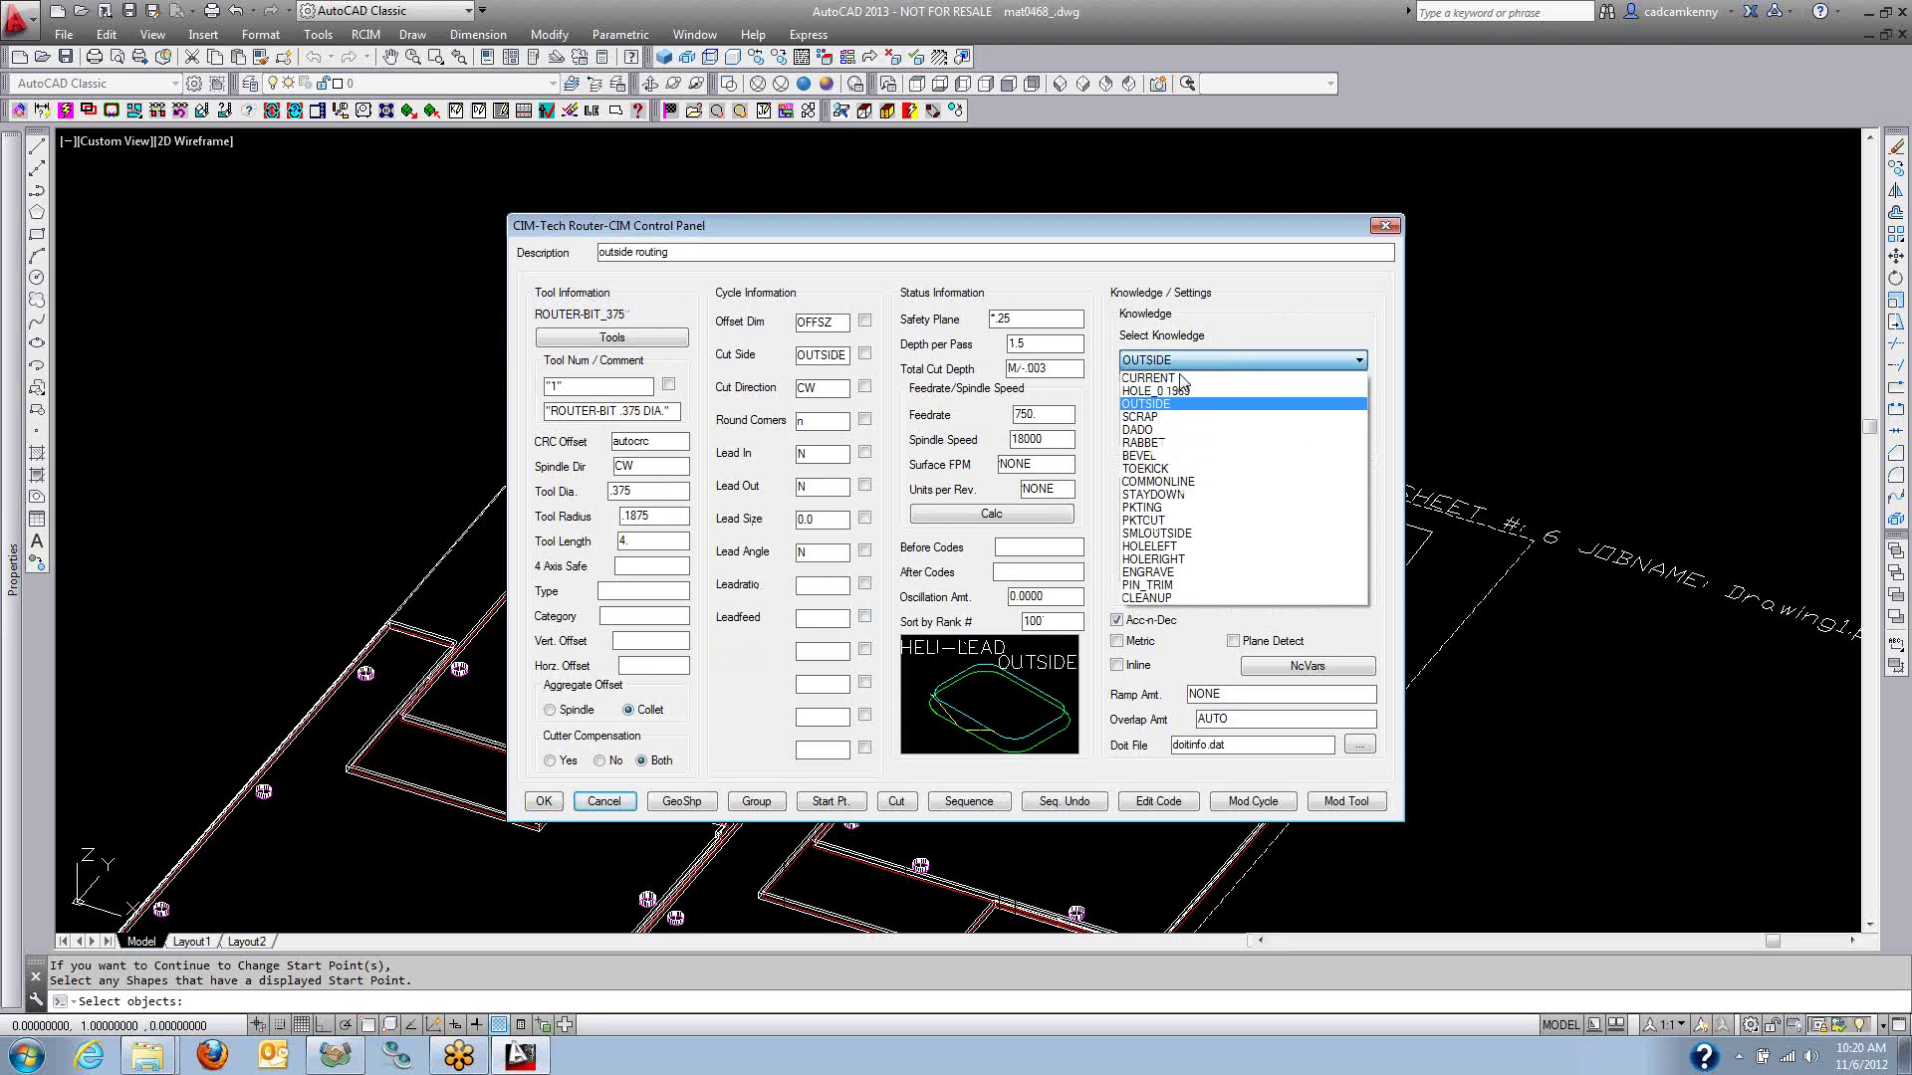
pyautogui.click(1171, 404)
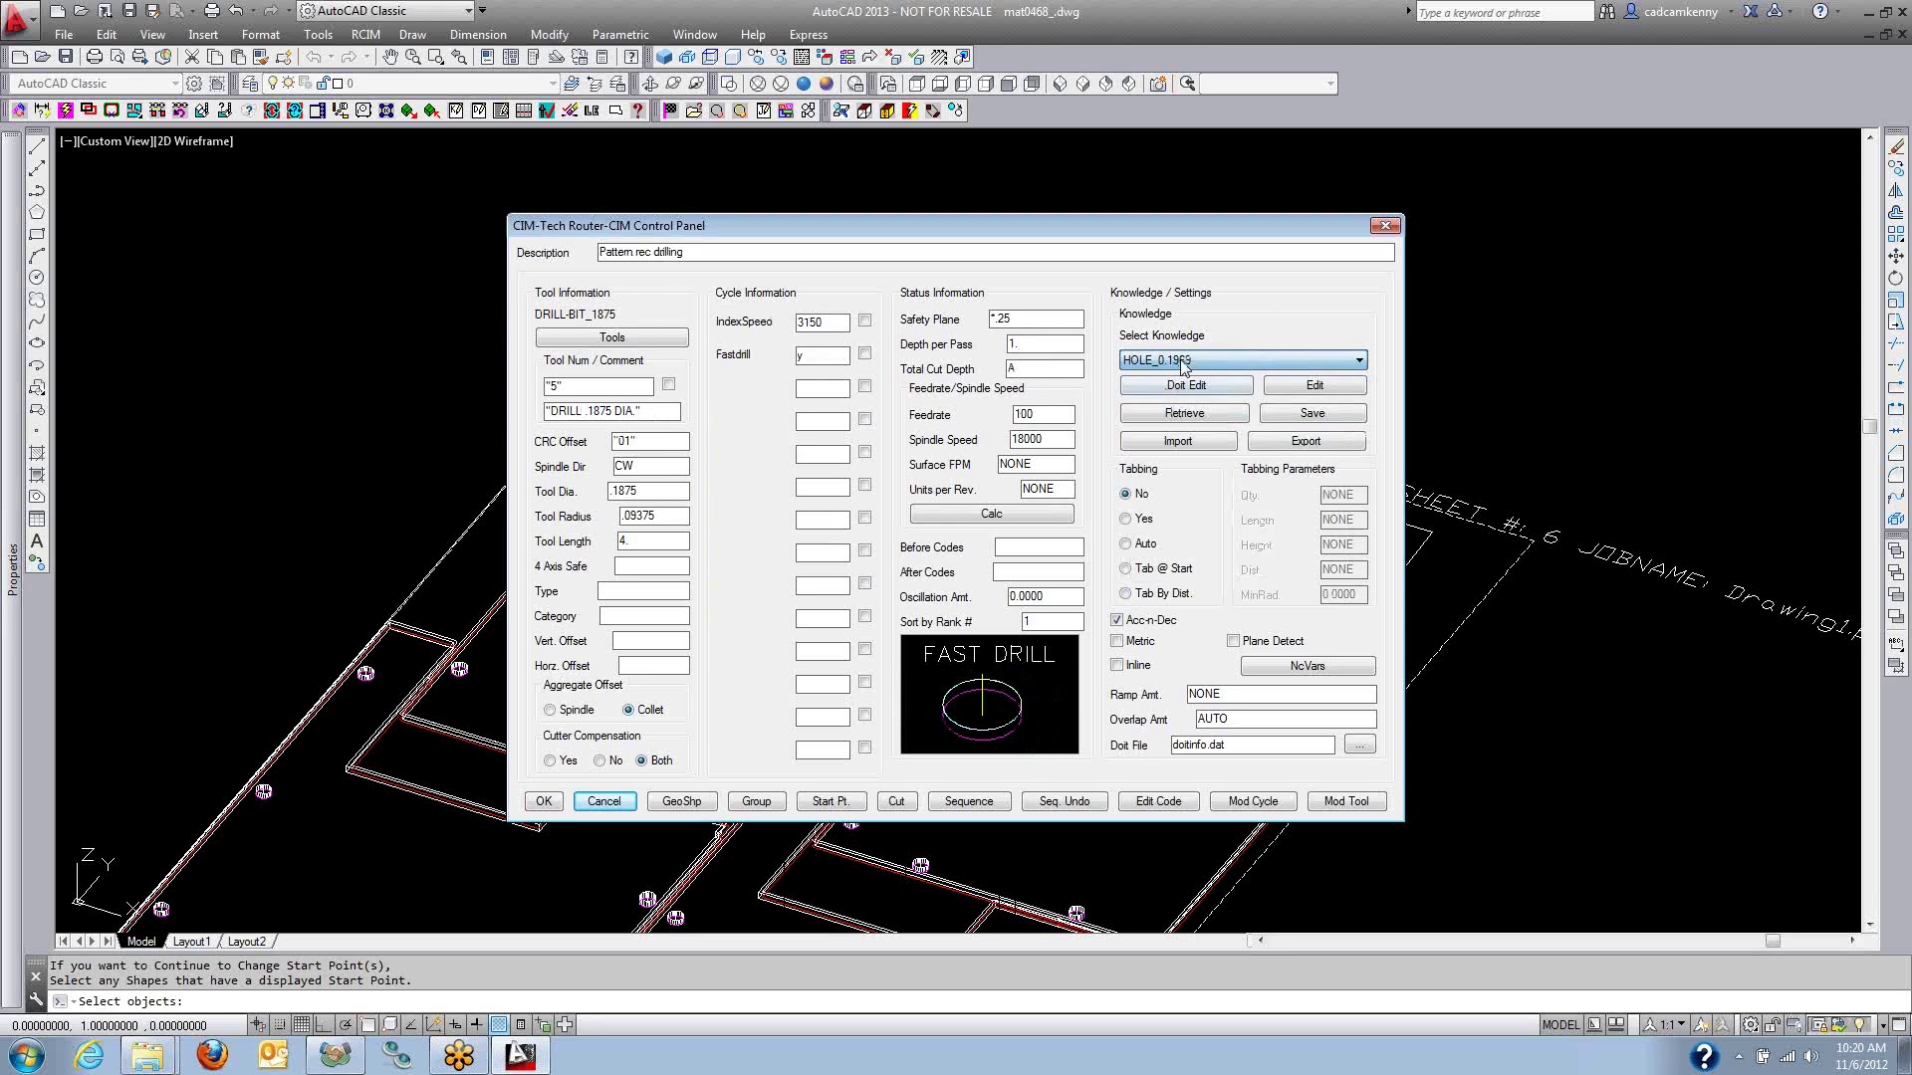
pyautogui.click(1155, 413)
pyautogui.scroll(-3, 1155, 364)
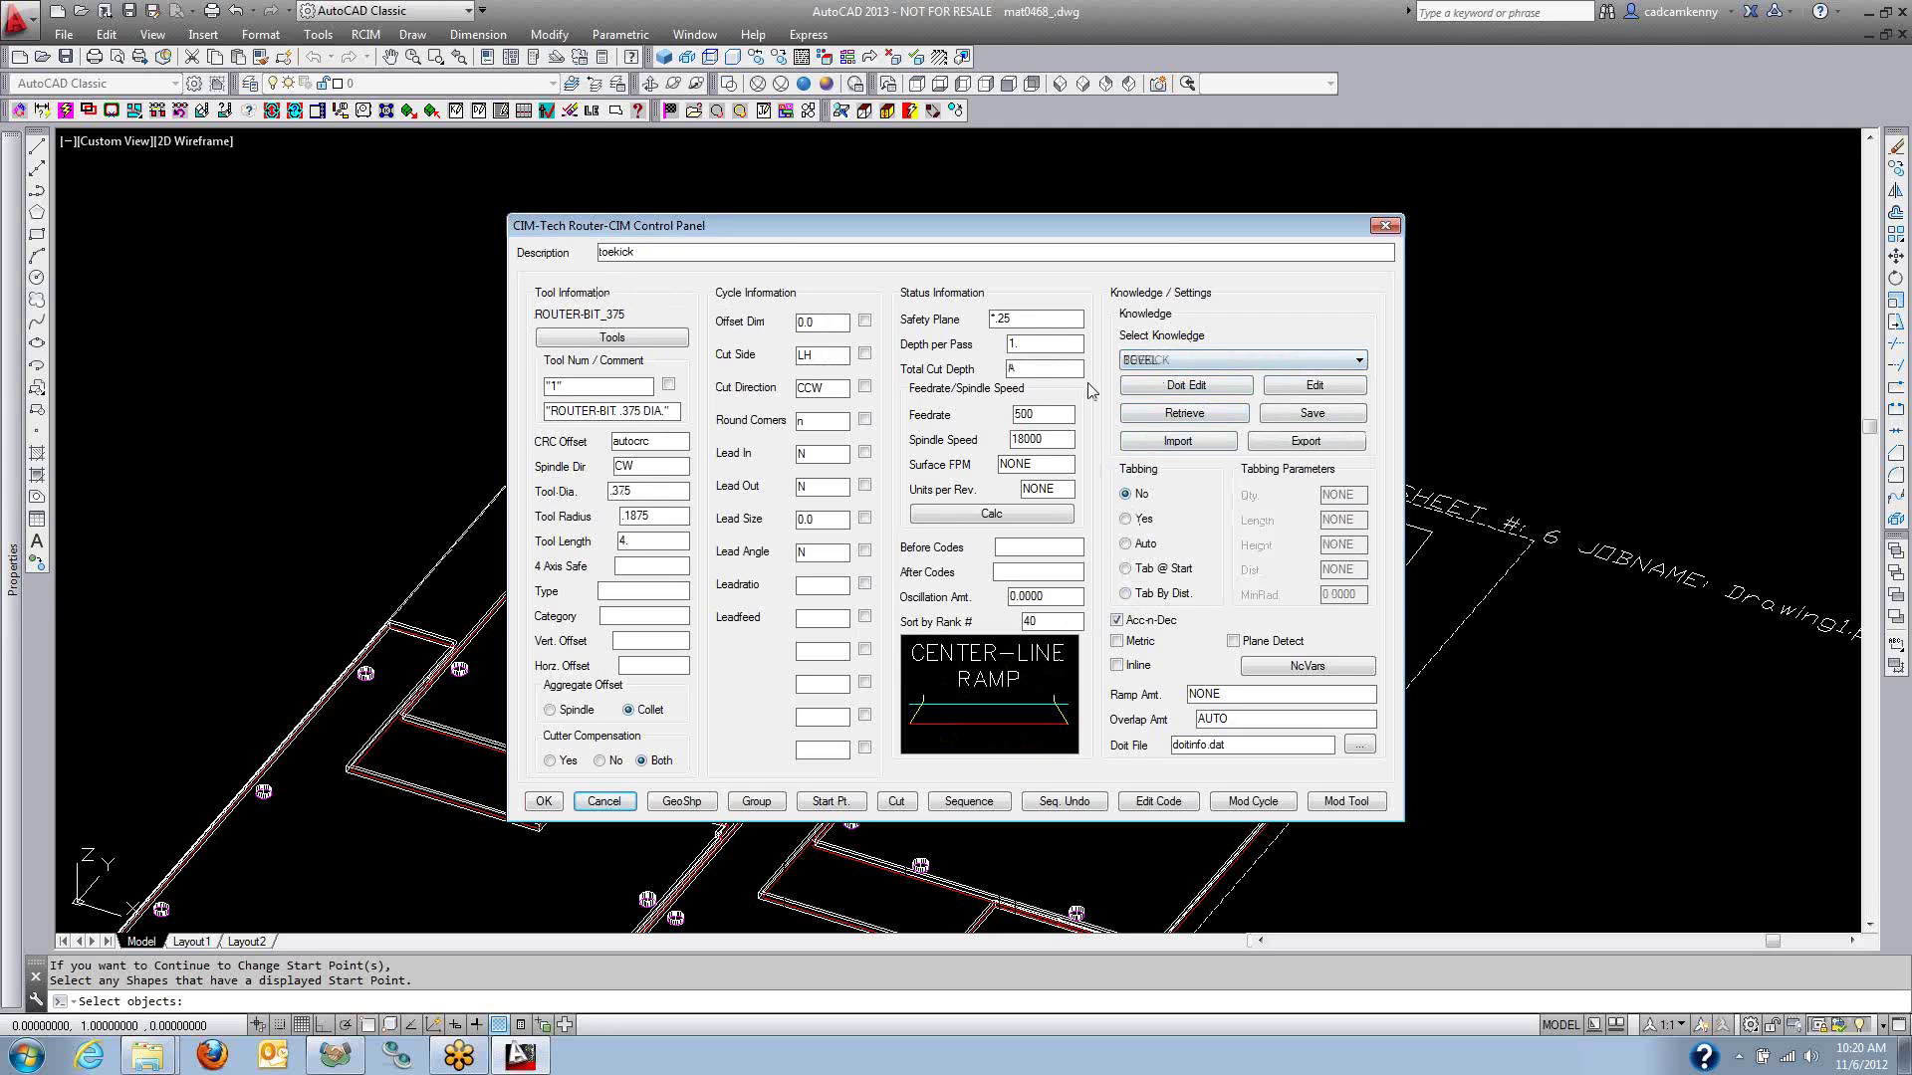
pyautogui.scroll(4, 1024, 413)
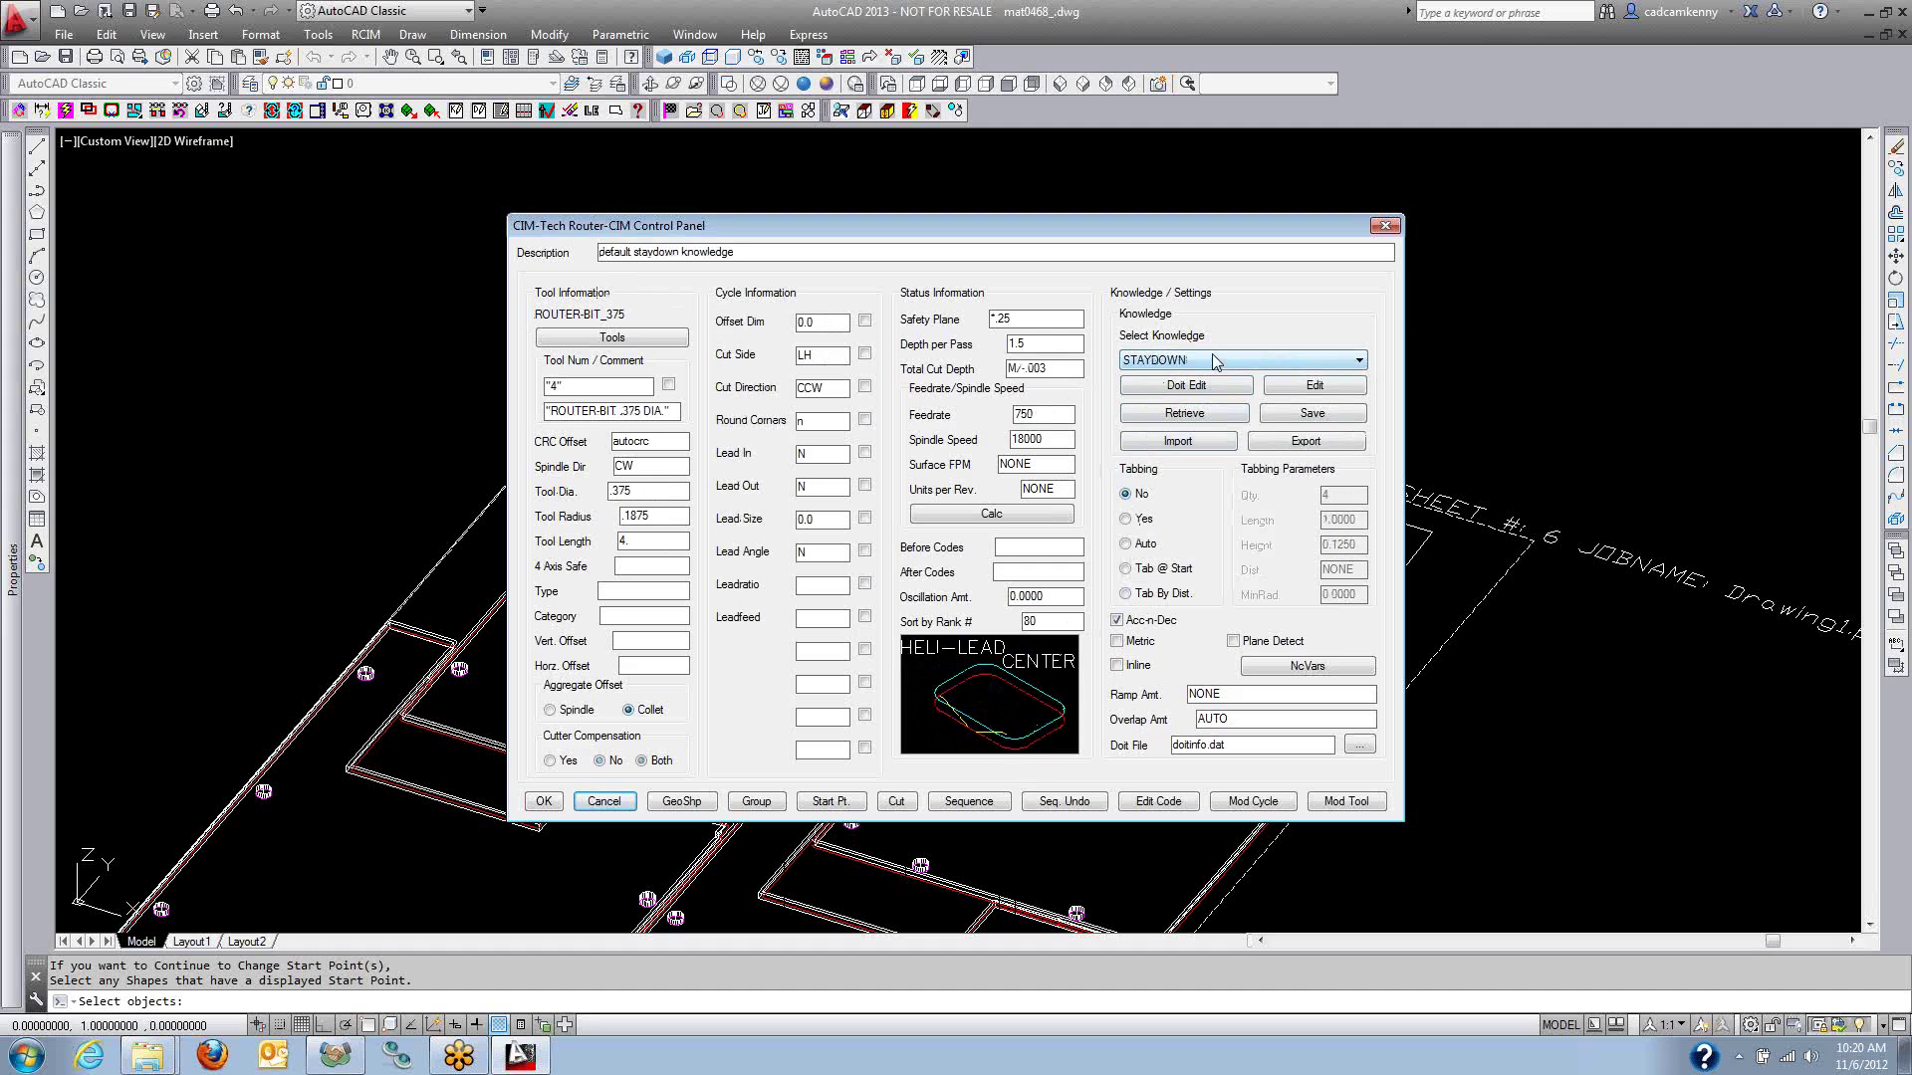
pyautogui.scroll(3, 1175, 385)
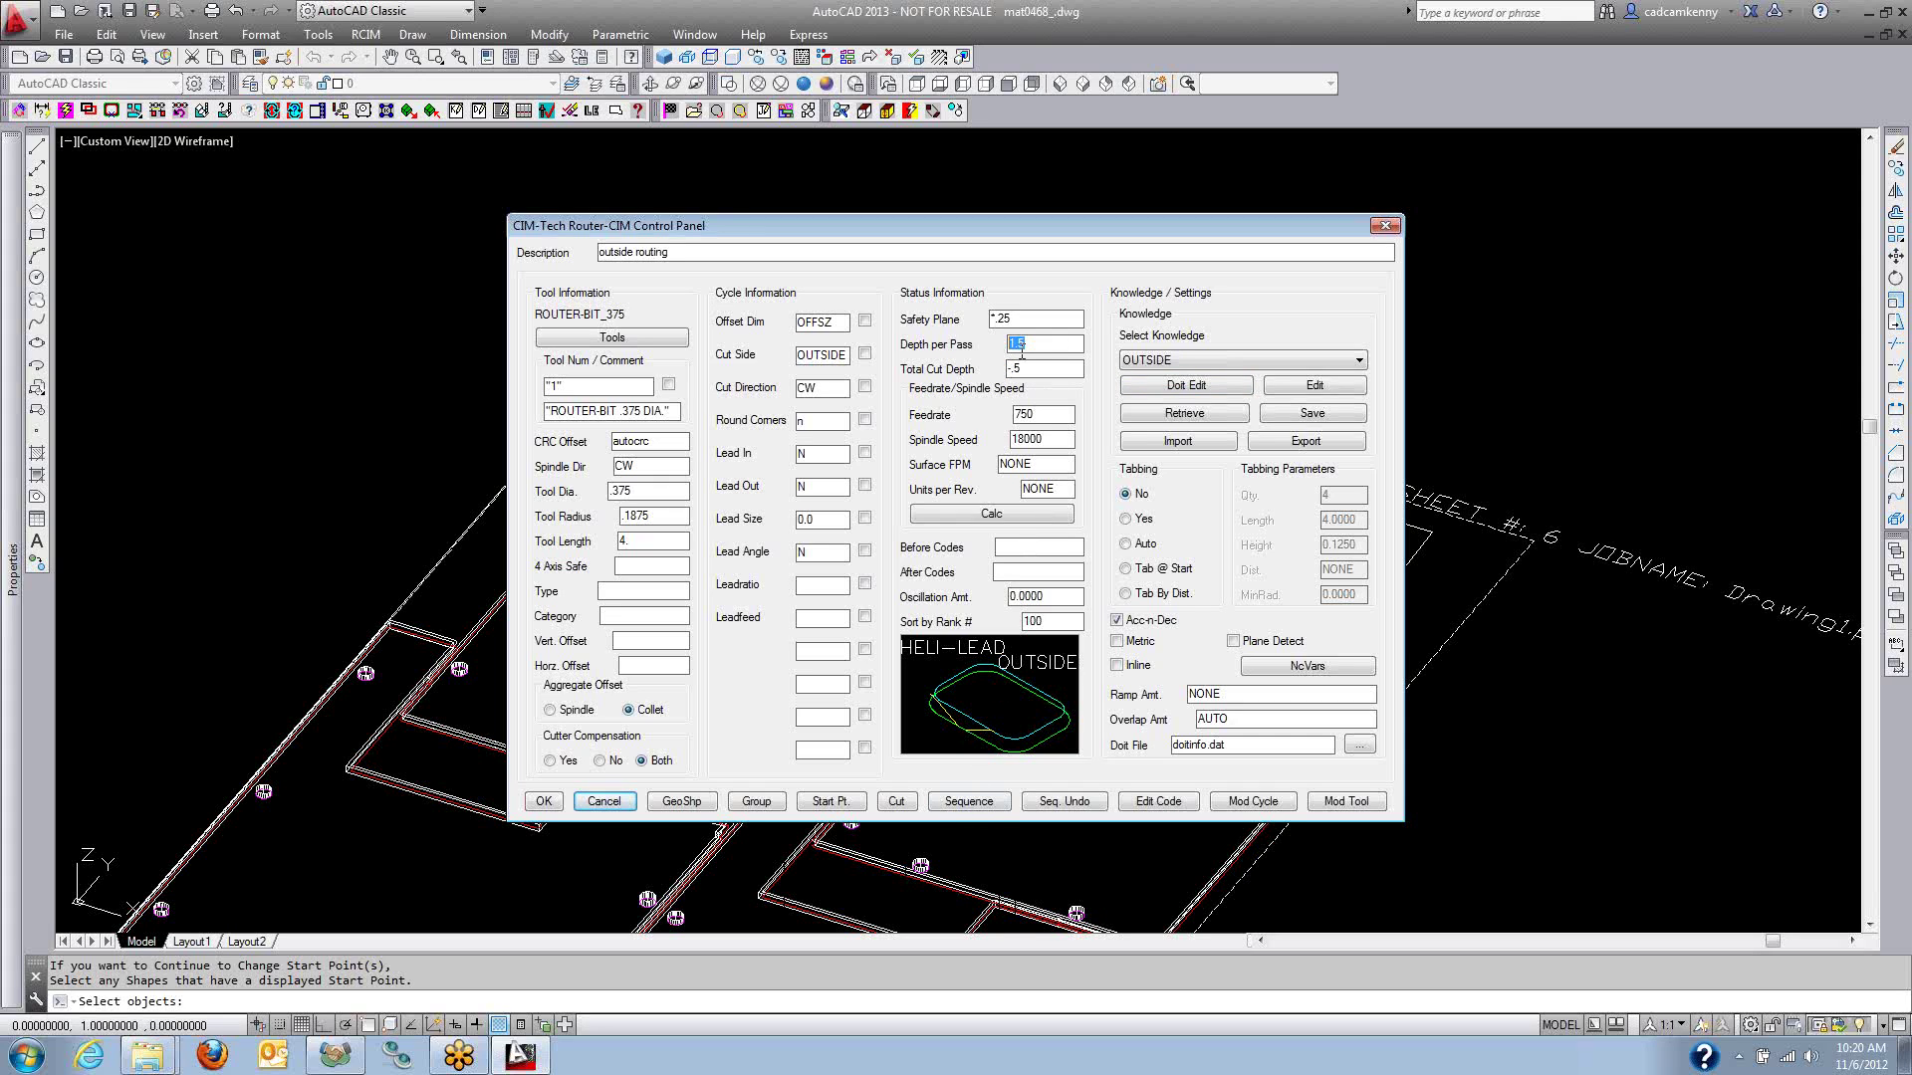
# Cut the notched outline and the bottle part's outer profile with the outside routing settings, generating their toolpaths.
pyautogui.click(896, 801)
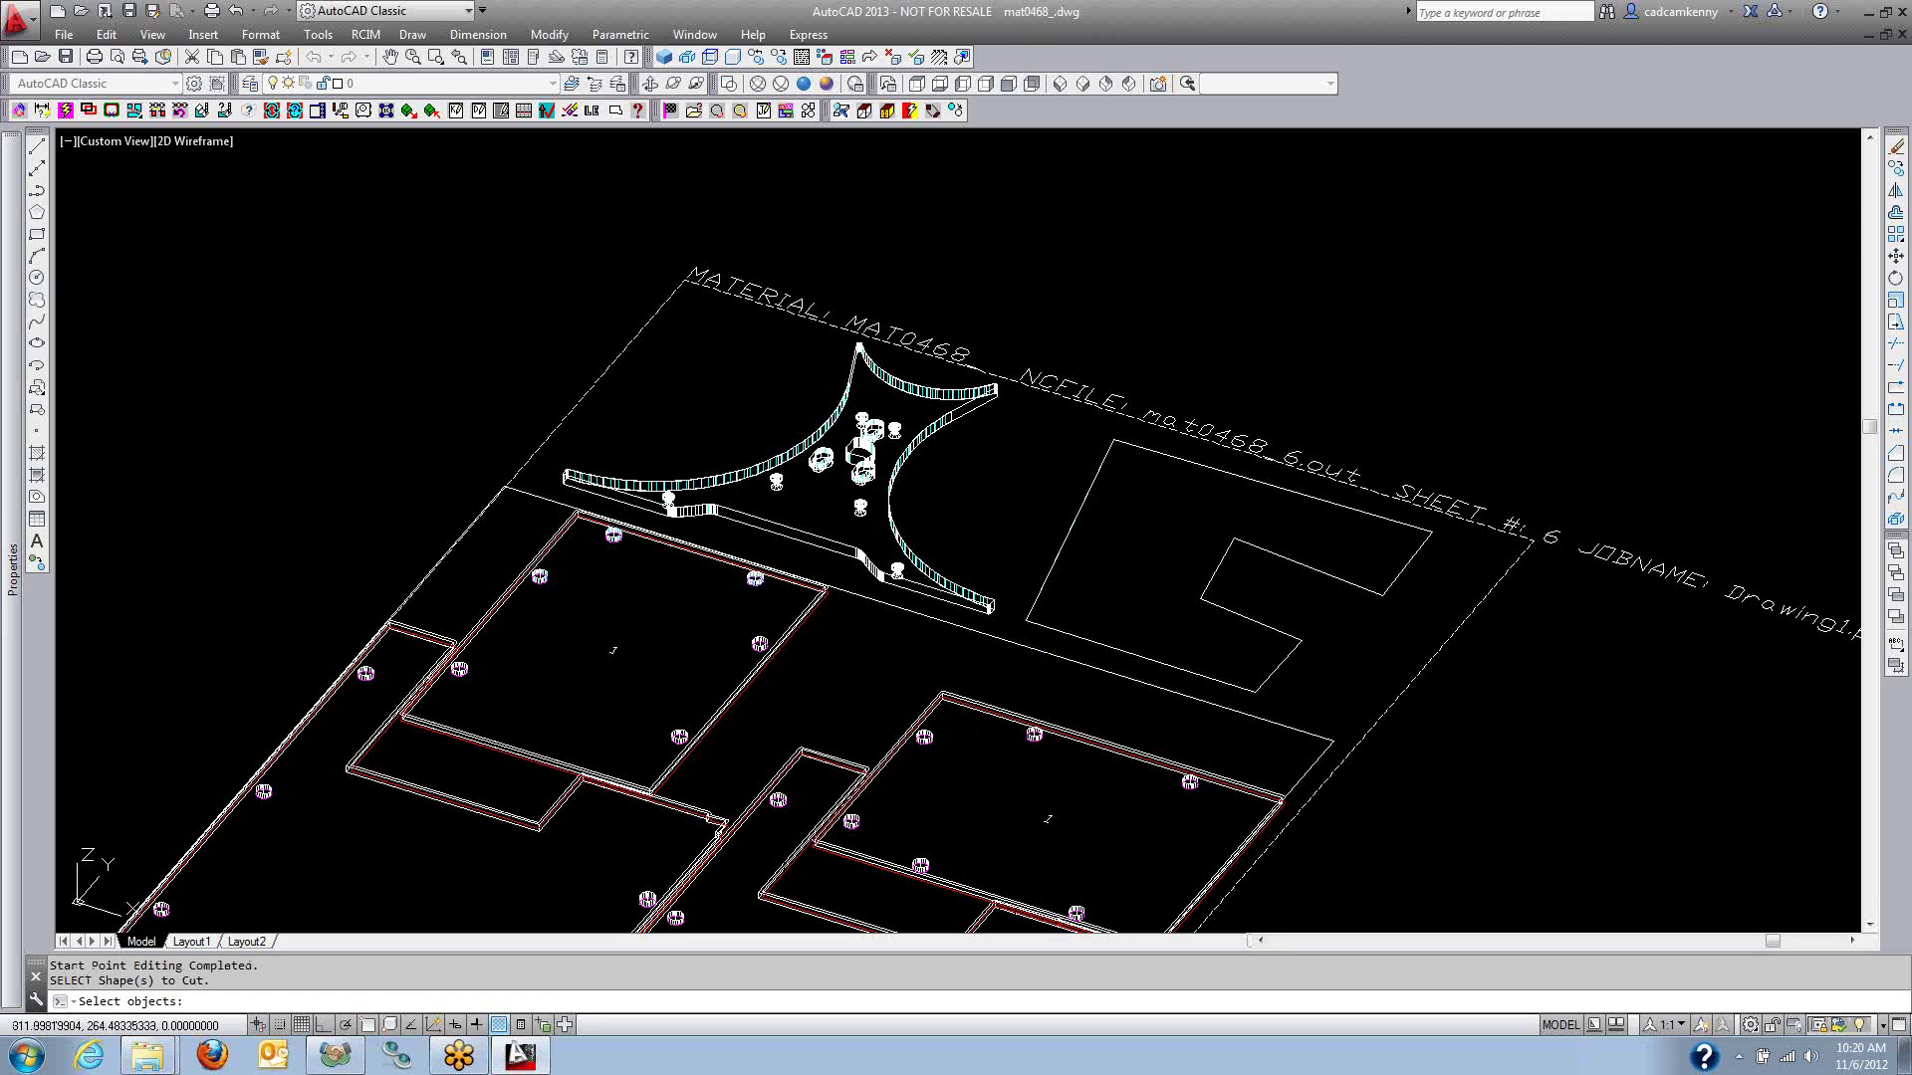
pyautogui.click(1065, 631)
pyautogui.click(1004, 606)
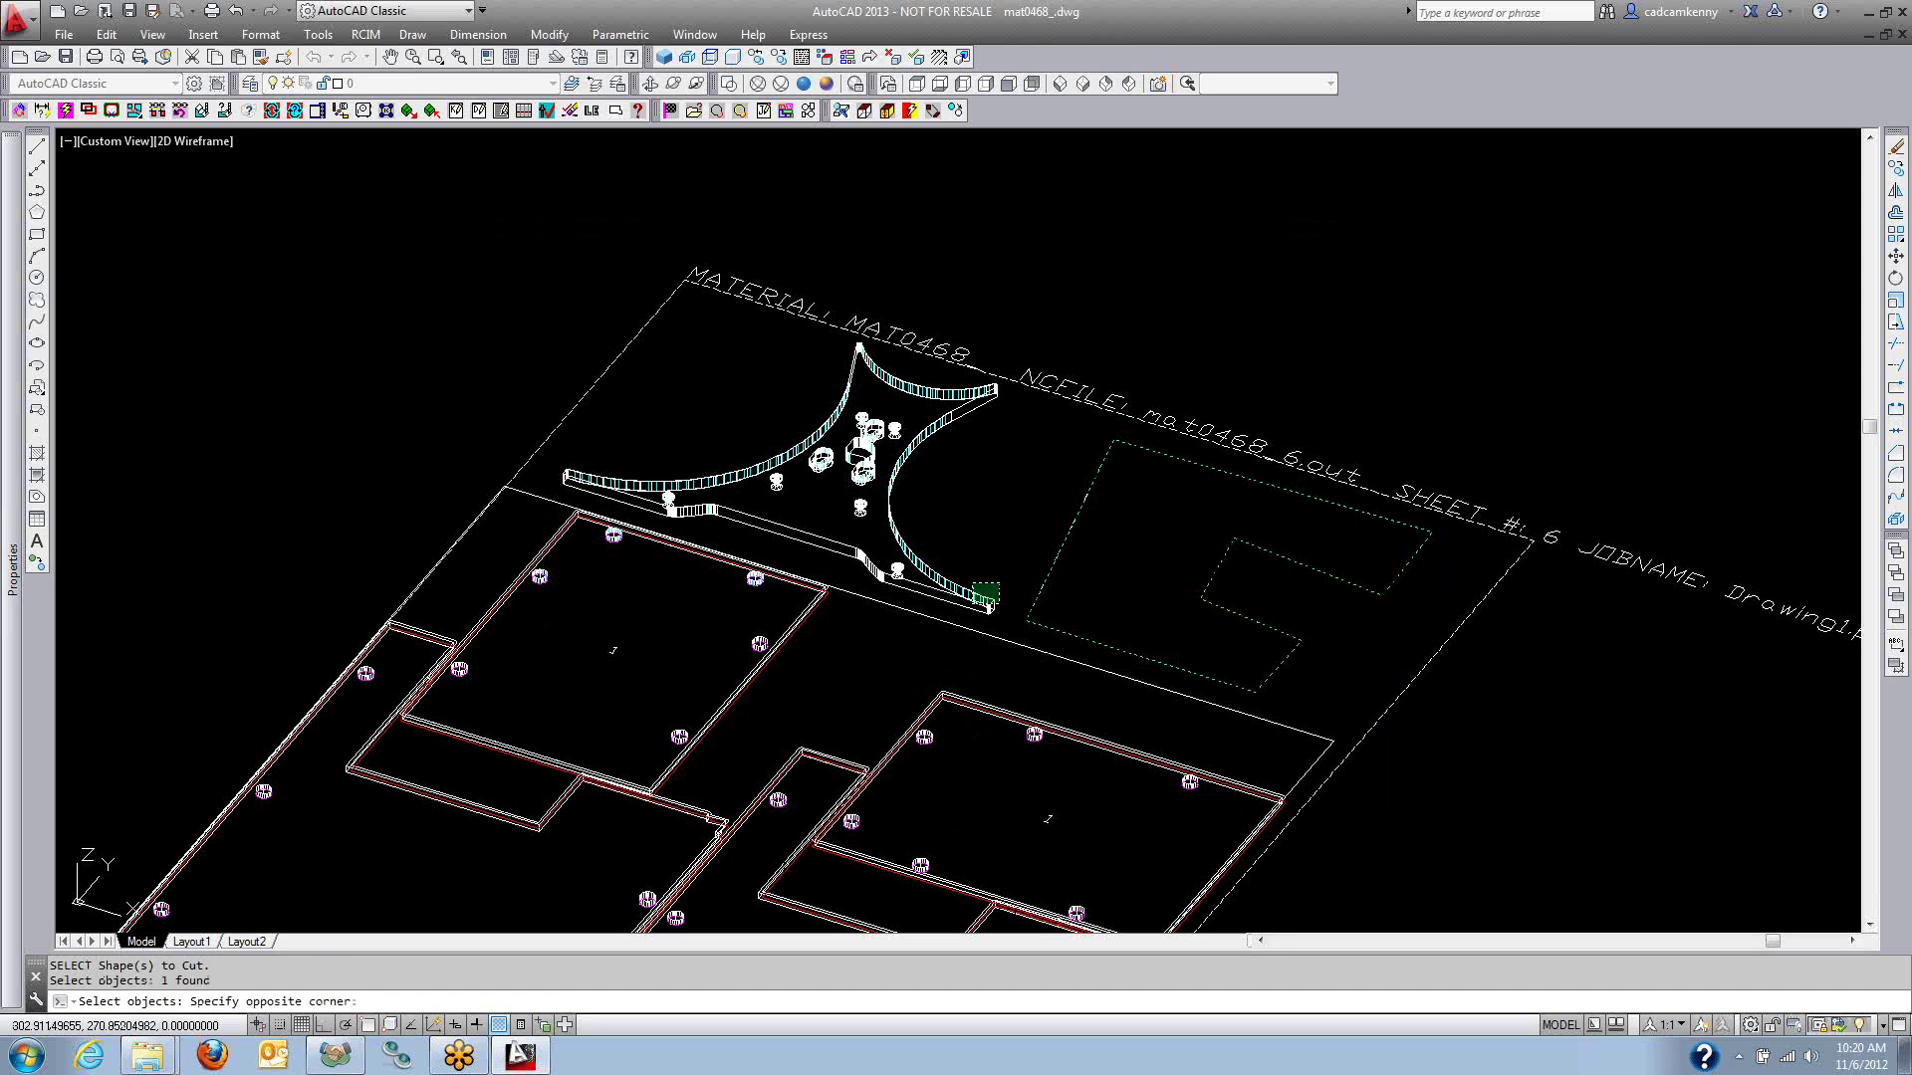
pyautogui.click(971, 580)
pyautogui.press('Return')
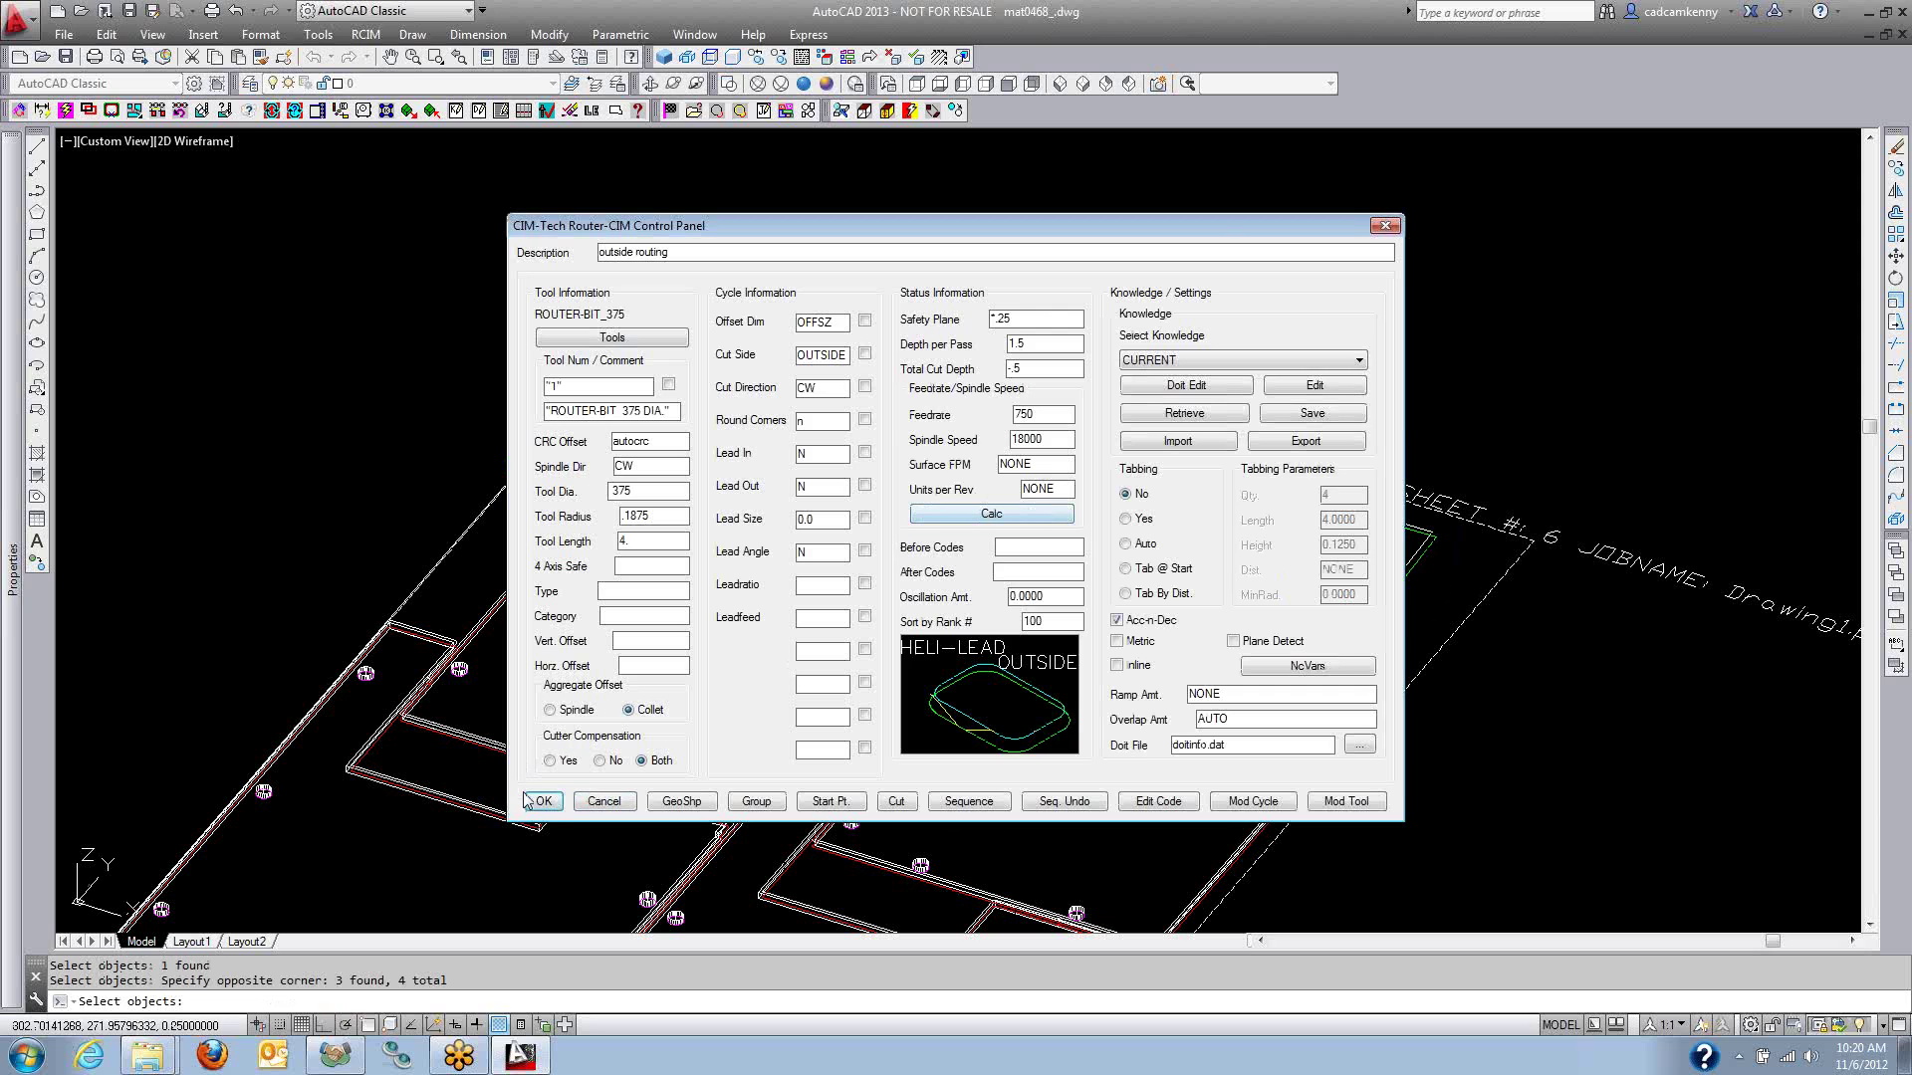
pyautogui.click(542, 801)
# Move the generated shape off the original lines at the notch's inner corner to compare them, and undo the move.
pyautogui.scroll(5, 1095, 518)
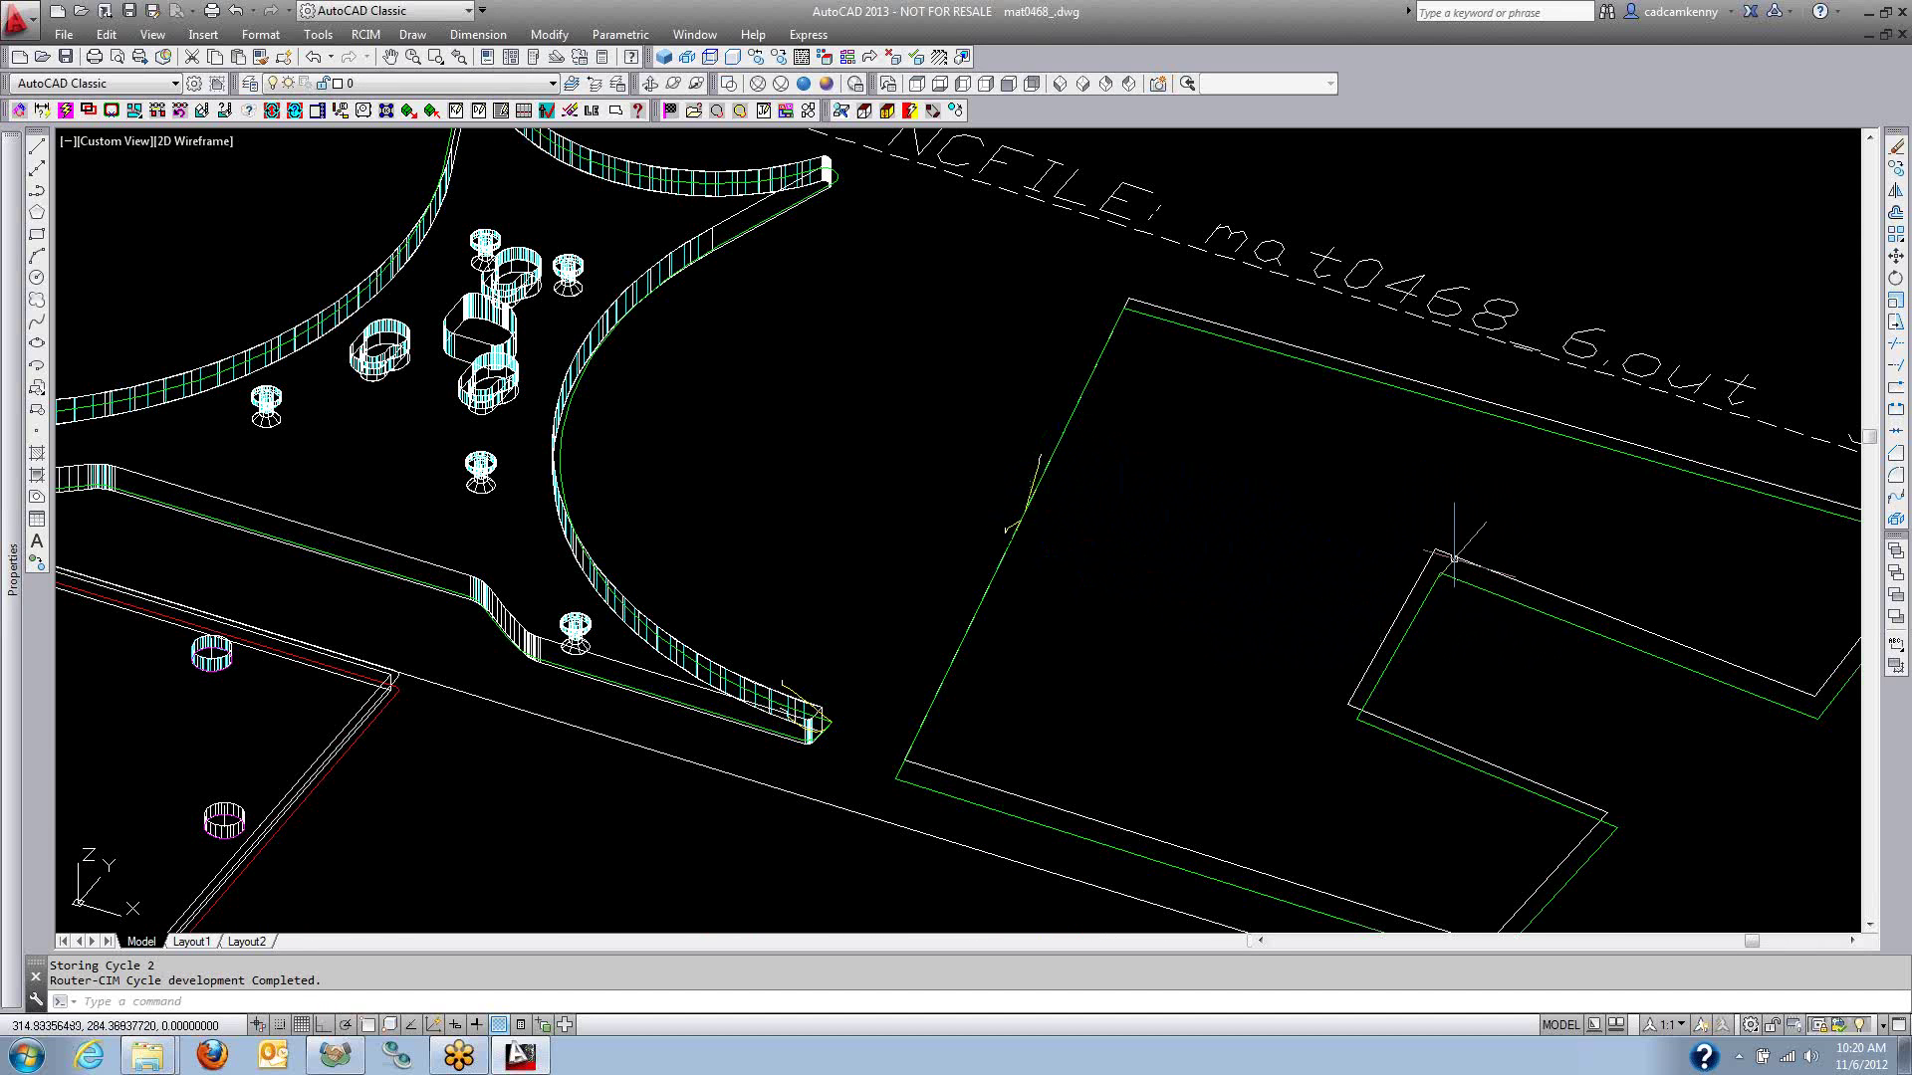
pyautogui.scroll(4, 1457, 548)
pyautogui.scroll(4, 1457, 553)
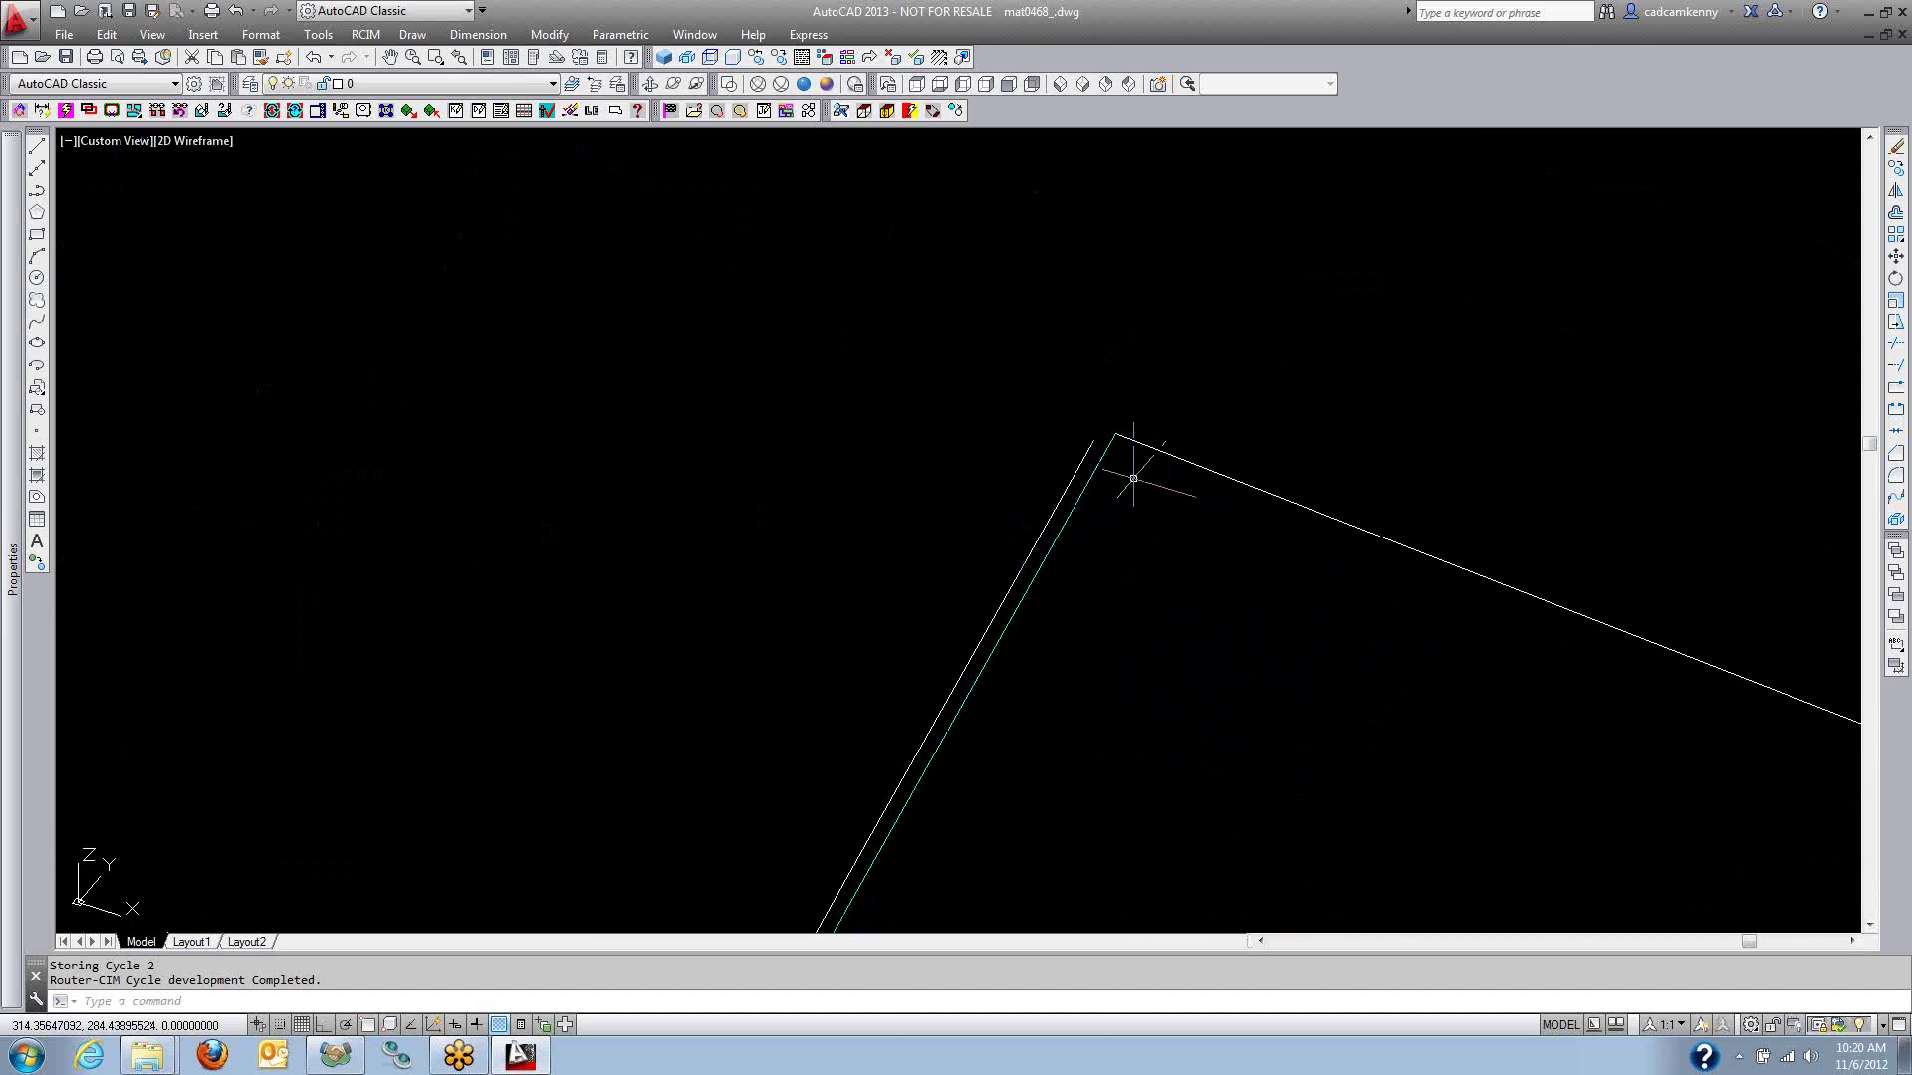
pyautogui.write('m')
pyautogui.press('Return')
pyautogui.click(1181, 465)
pyautogui.press('Return')
pyautogui.click(1249, 610)
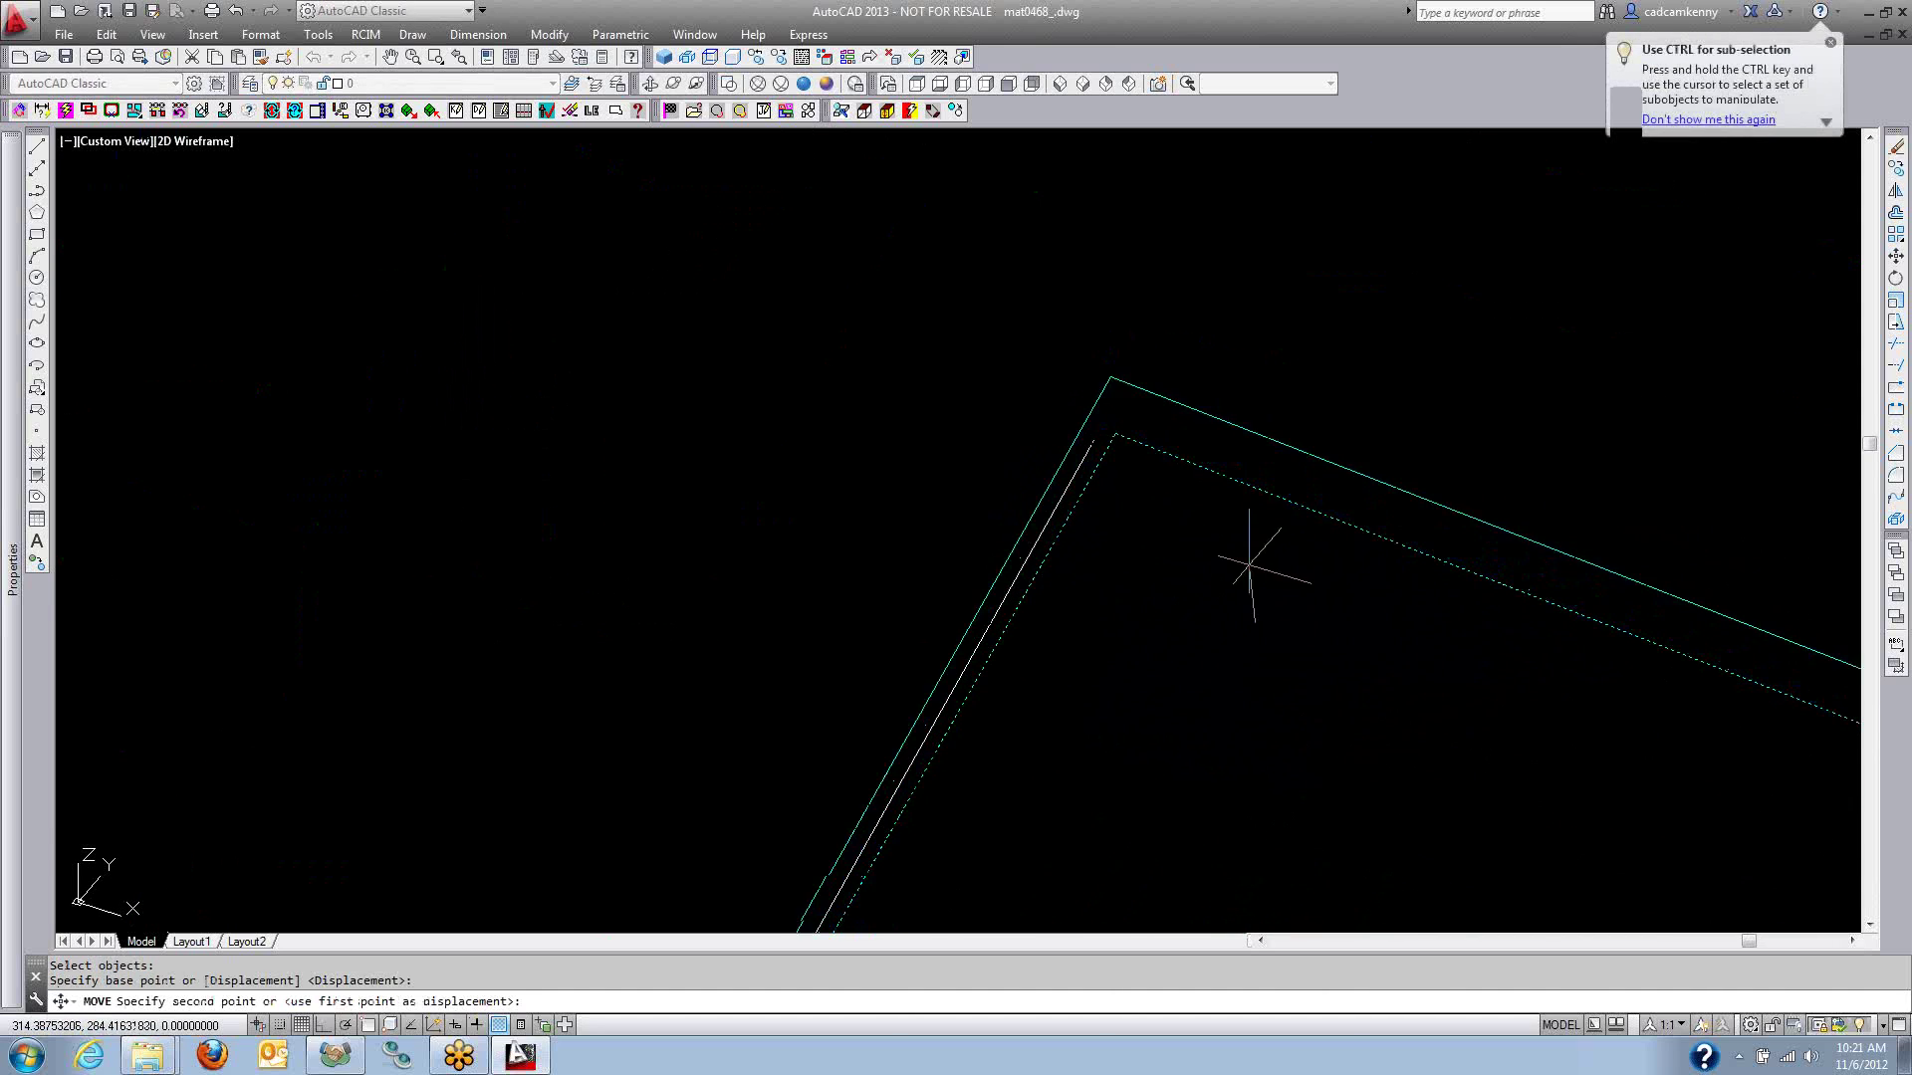
pyautogui.click(1236, 527)
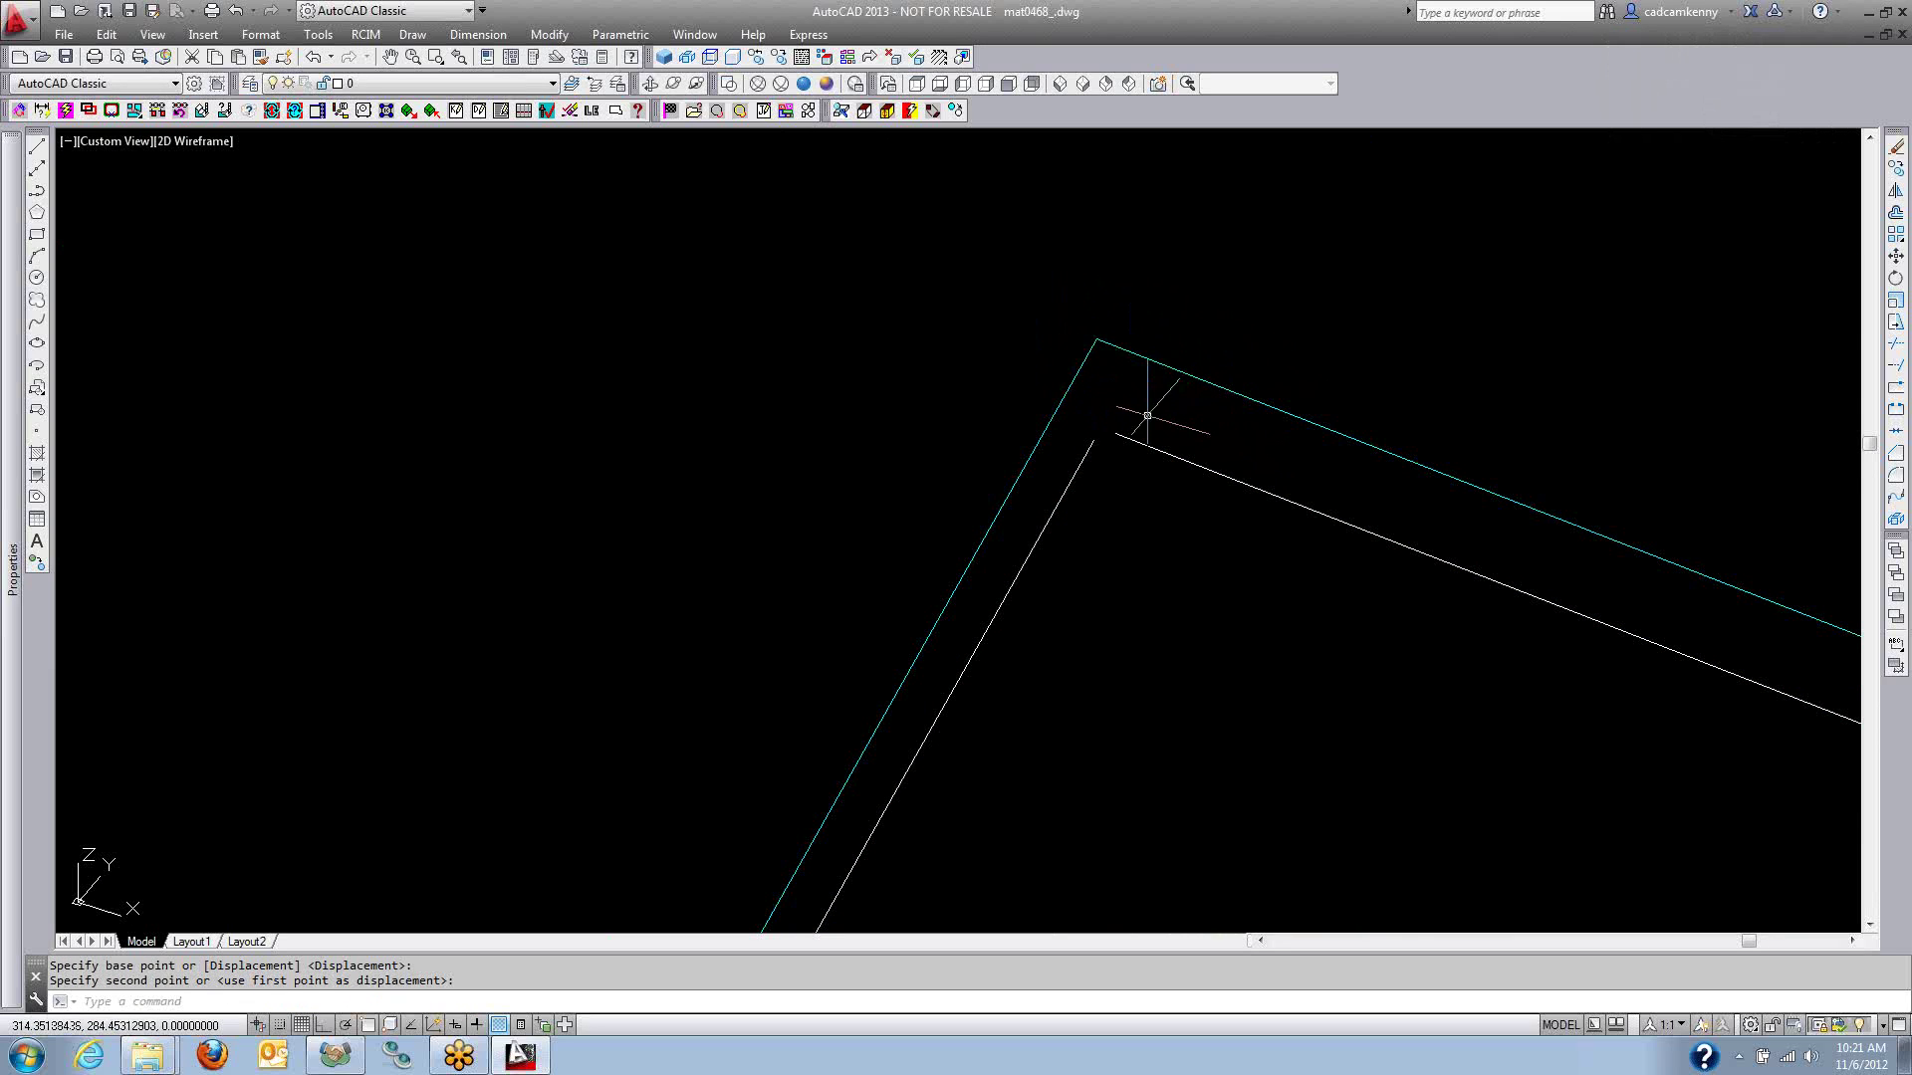
pyautogui.write('u')
pyautogui.press('Return')
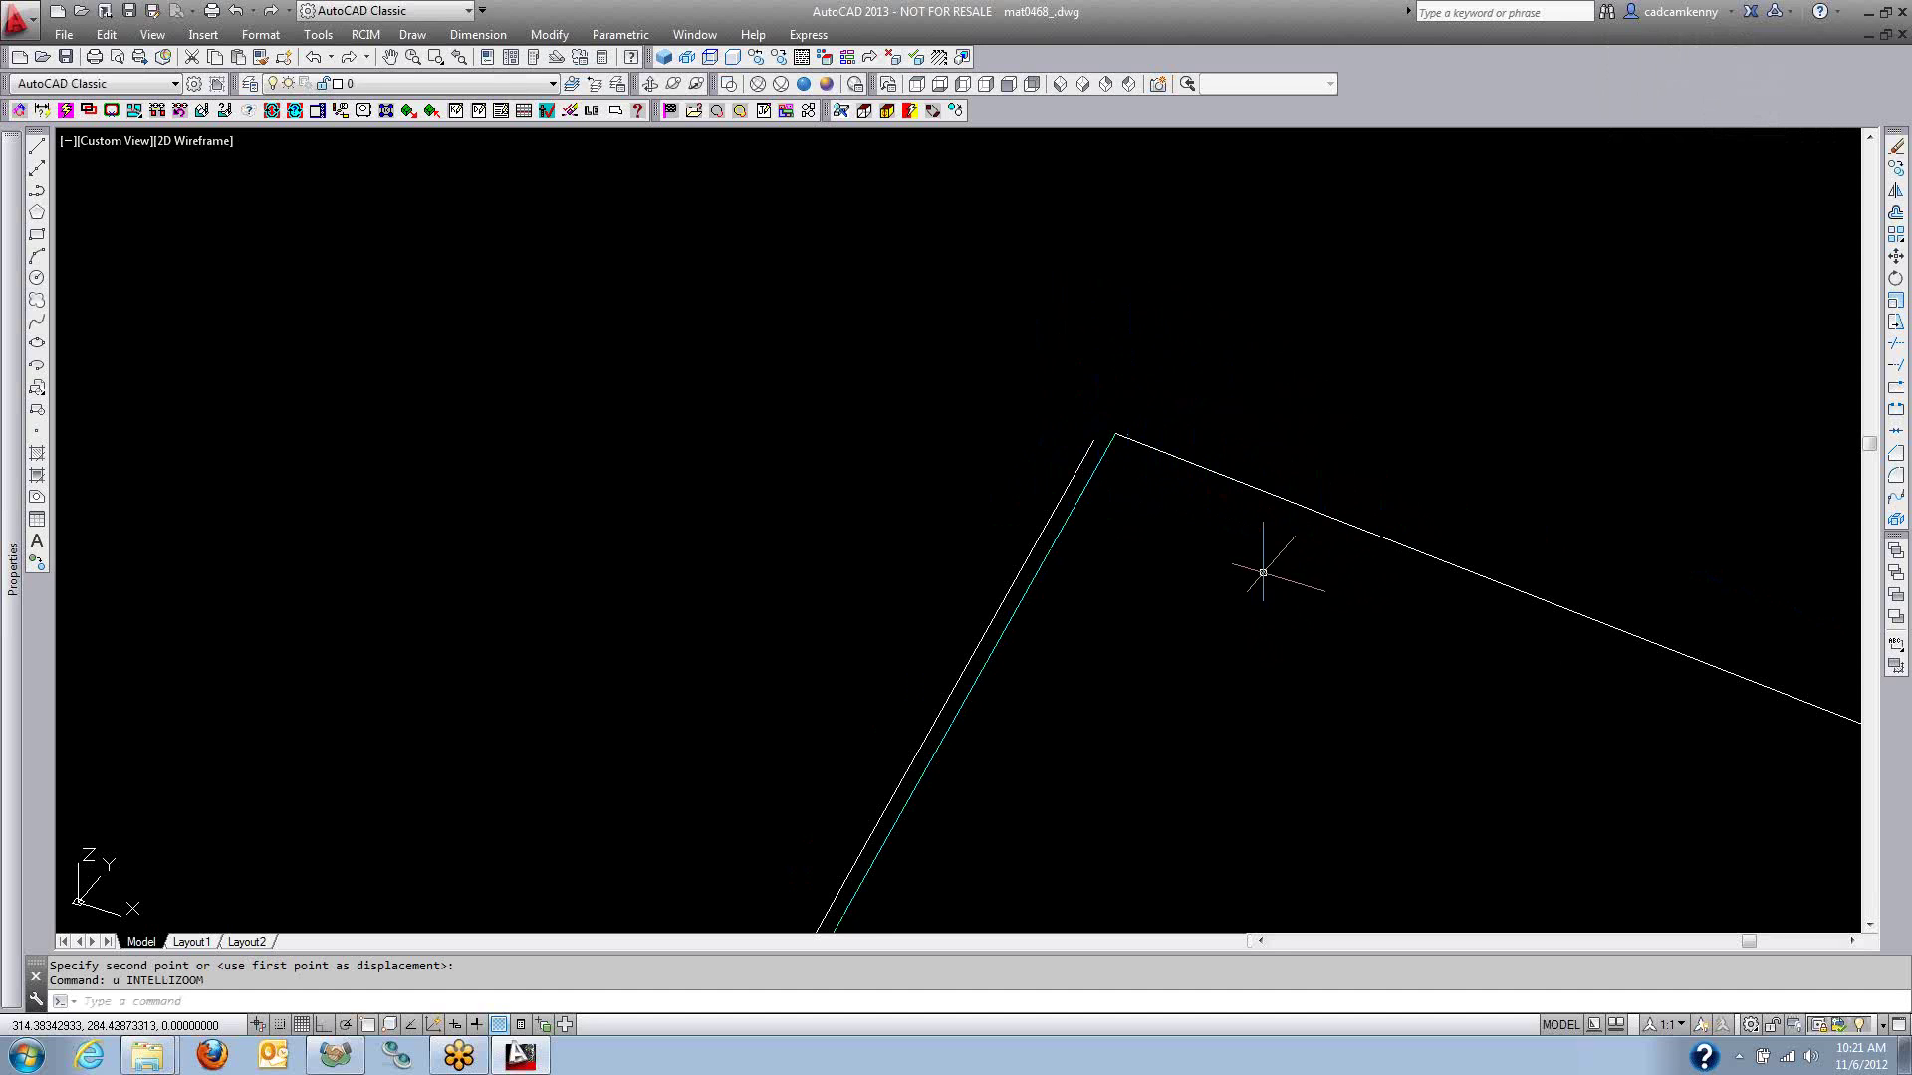
# Examine the toolpath's lead-in and lead-out at the bottle part's tip beside the notched outline from several angles.
pyautogui.scroll(-2, 1195, 552)
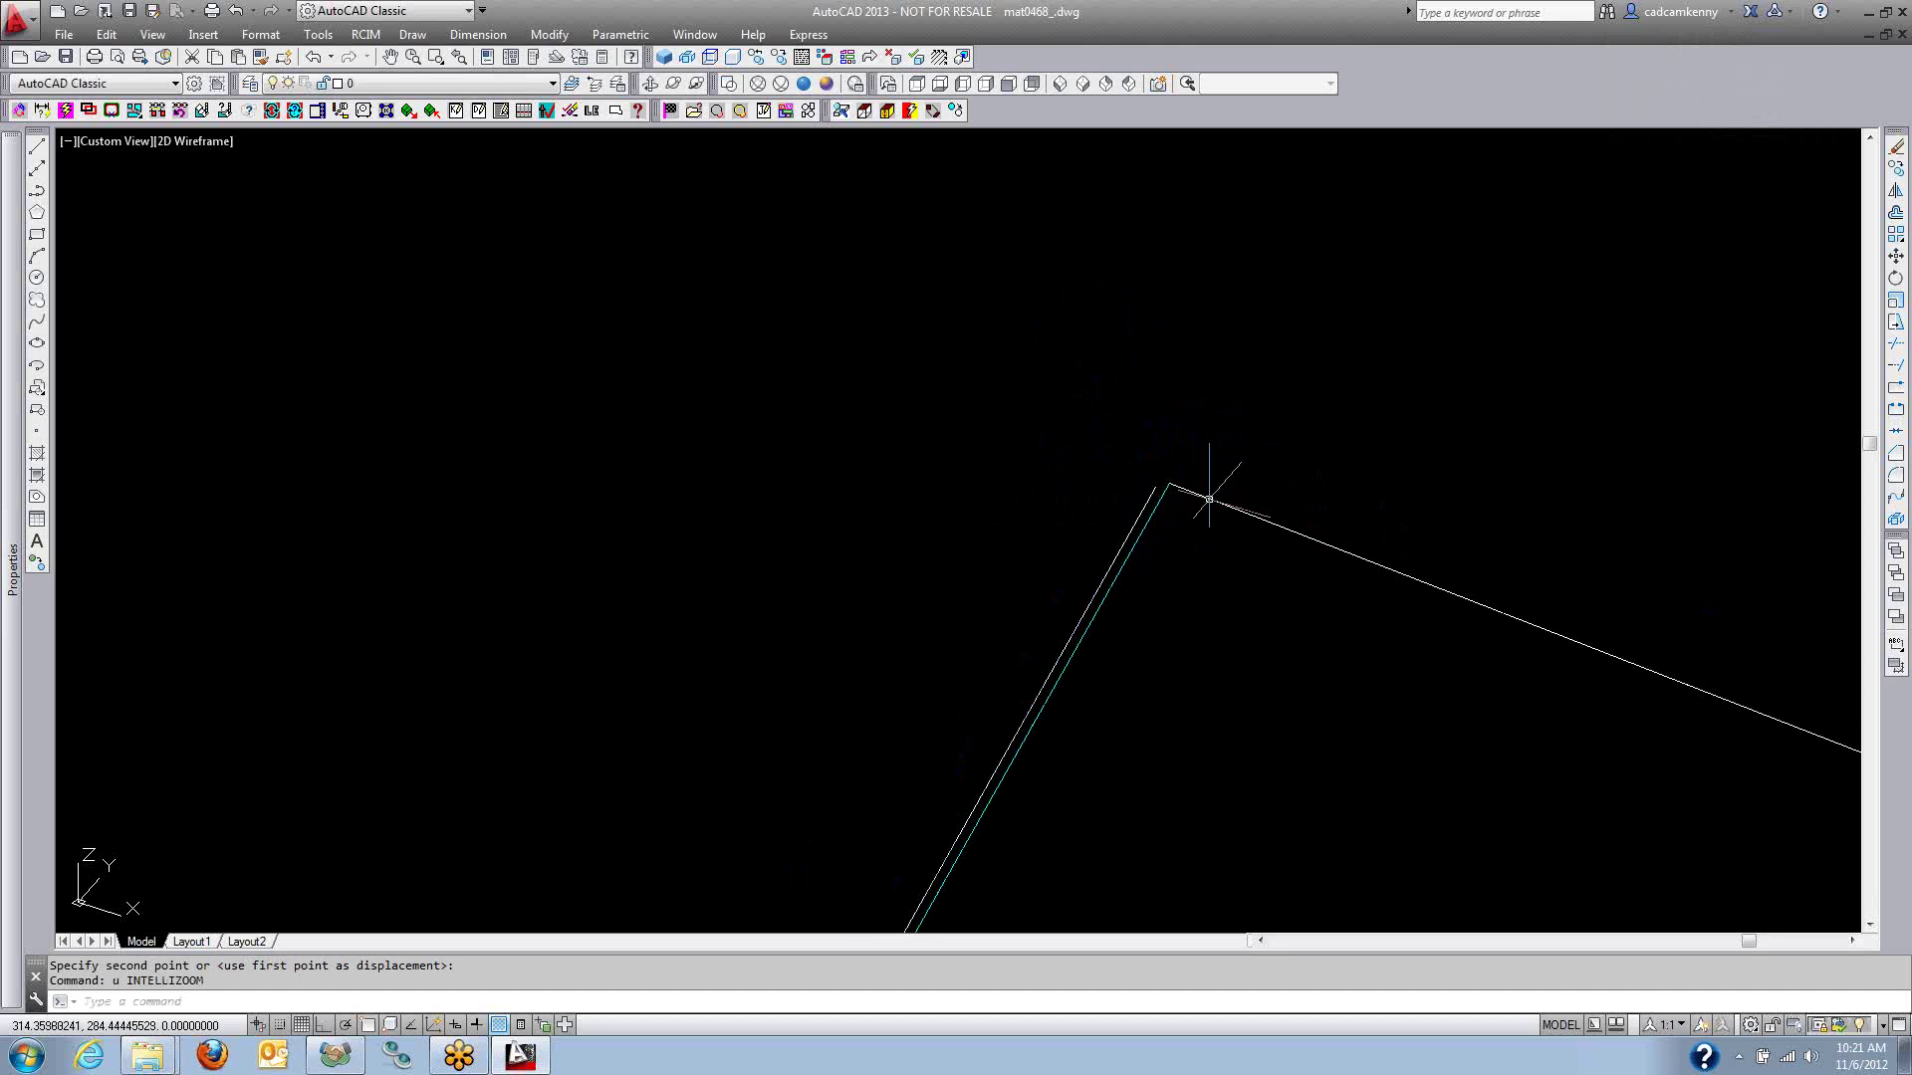
pyautogui.scroll(-3, 1125, 535)
pyautogui.scroll(-4, 1125, 535)
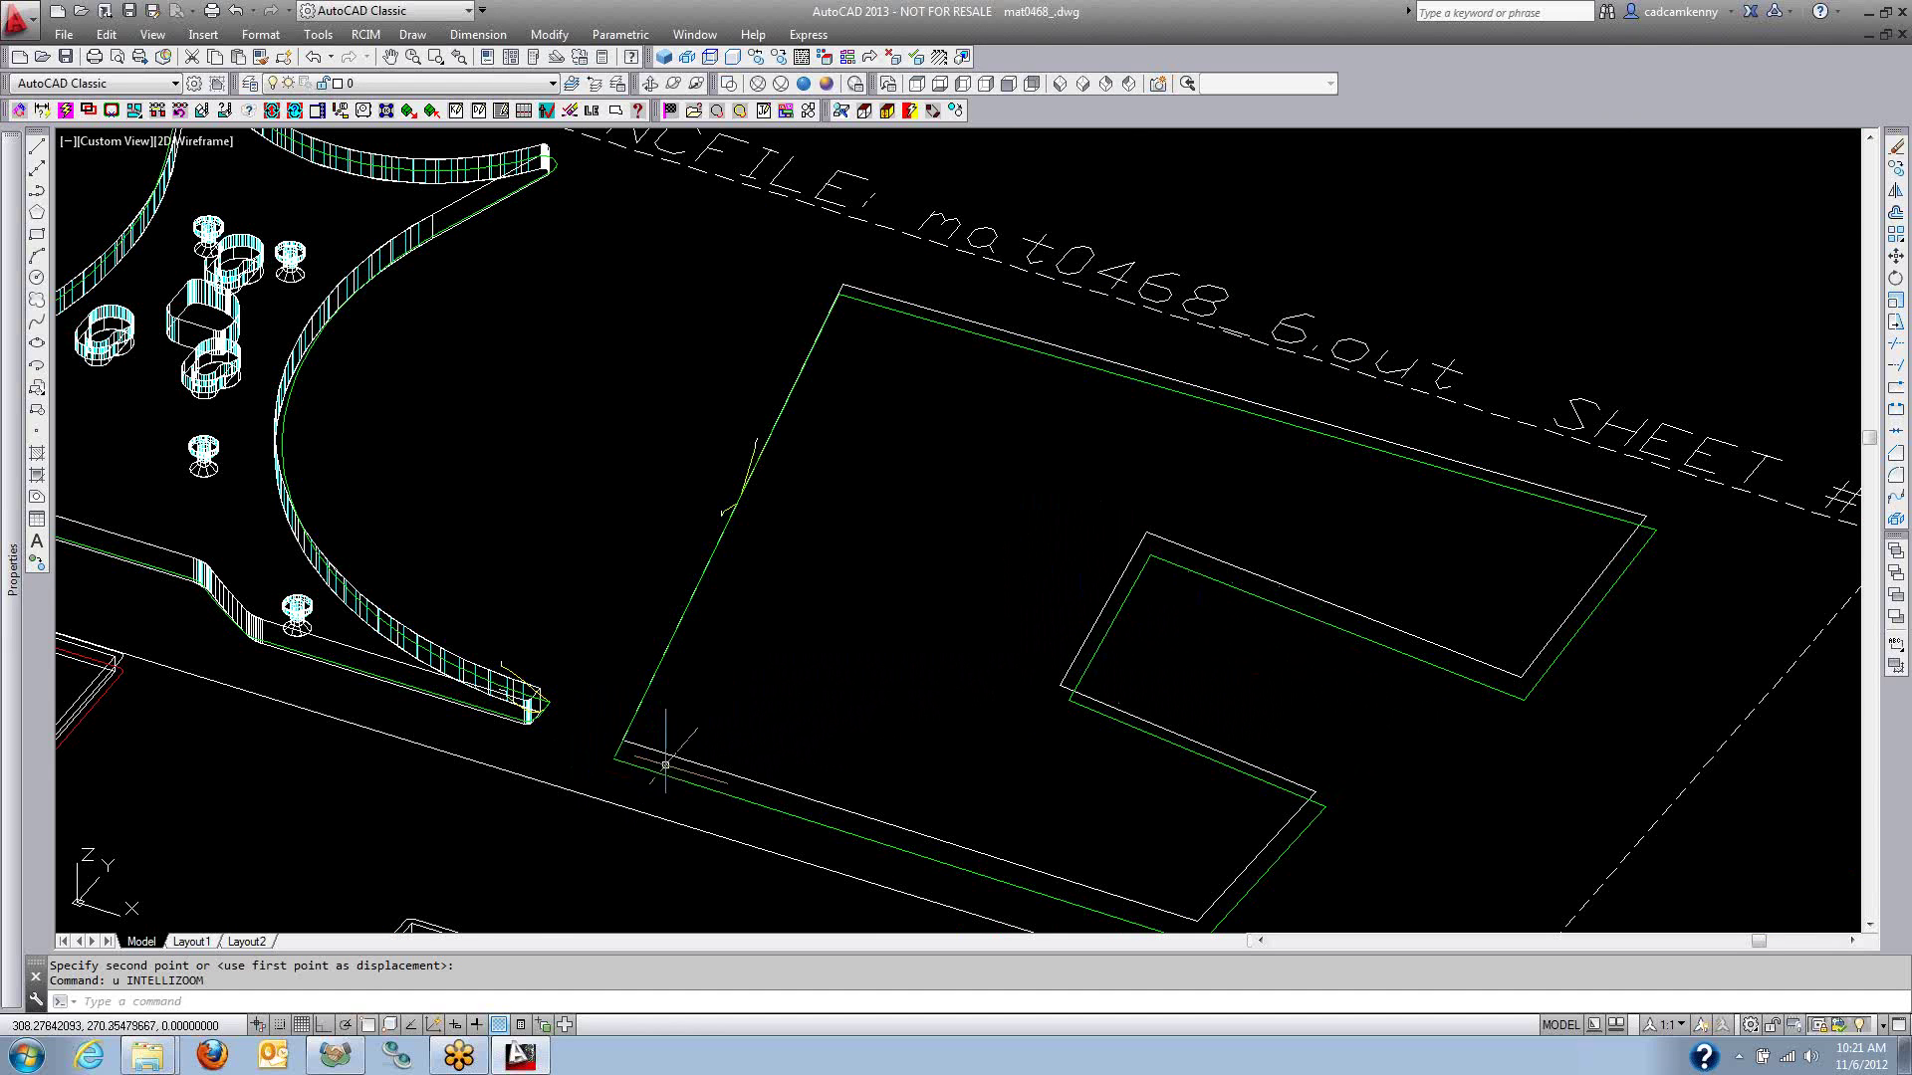
pyautogui.moveTo(661, 760); pyautogui.dragTo(1125, 844, button='middle')
pyautogui.scroll(5, 1013, 795)
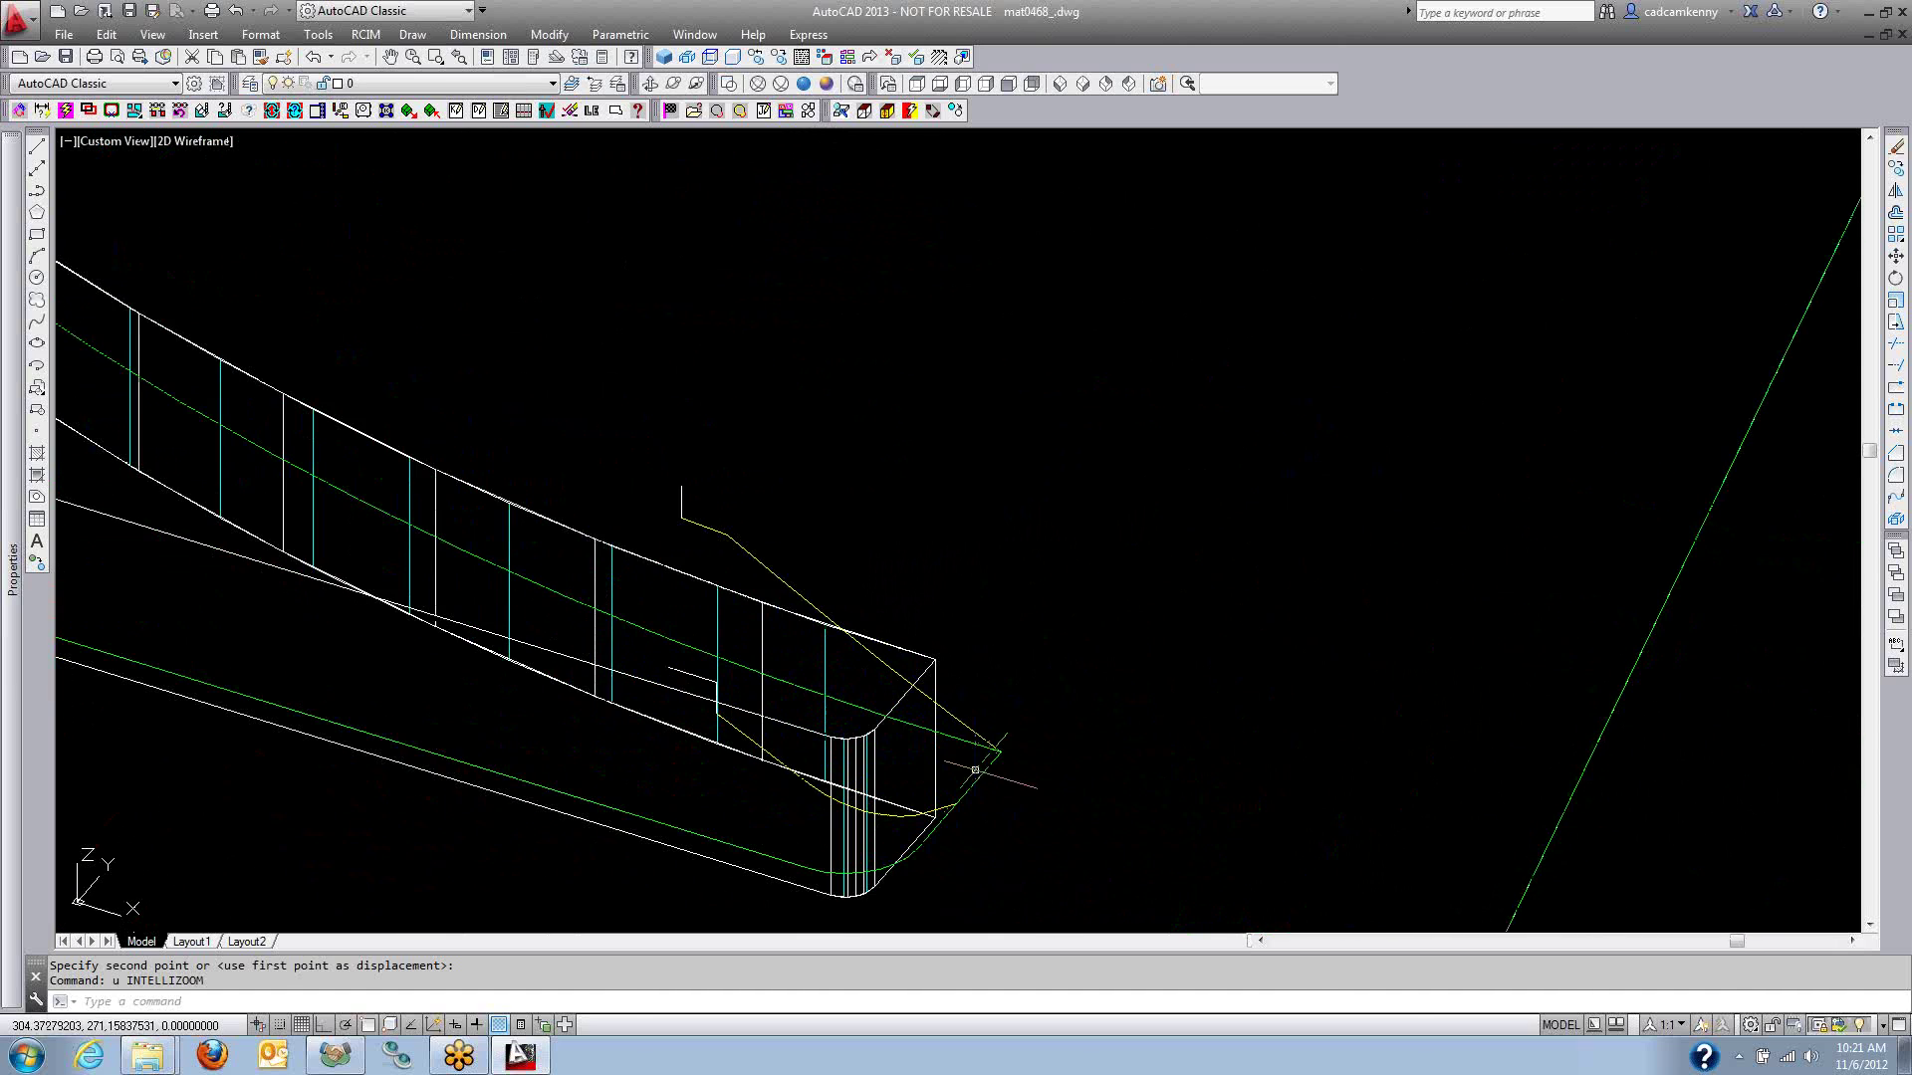
pyautogui.keyDown('shift'); pyautogui.moveTo(778, 720); pyautogui.dragTo(1062, 762, button='middle'); pyautogui.keyUp('shift')
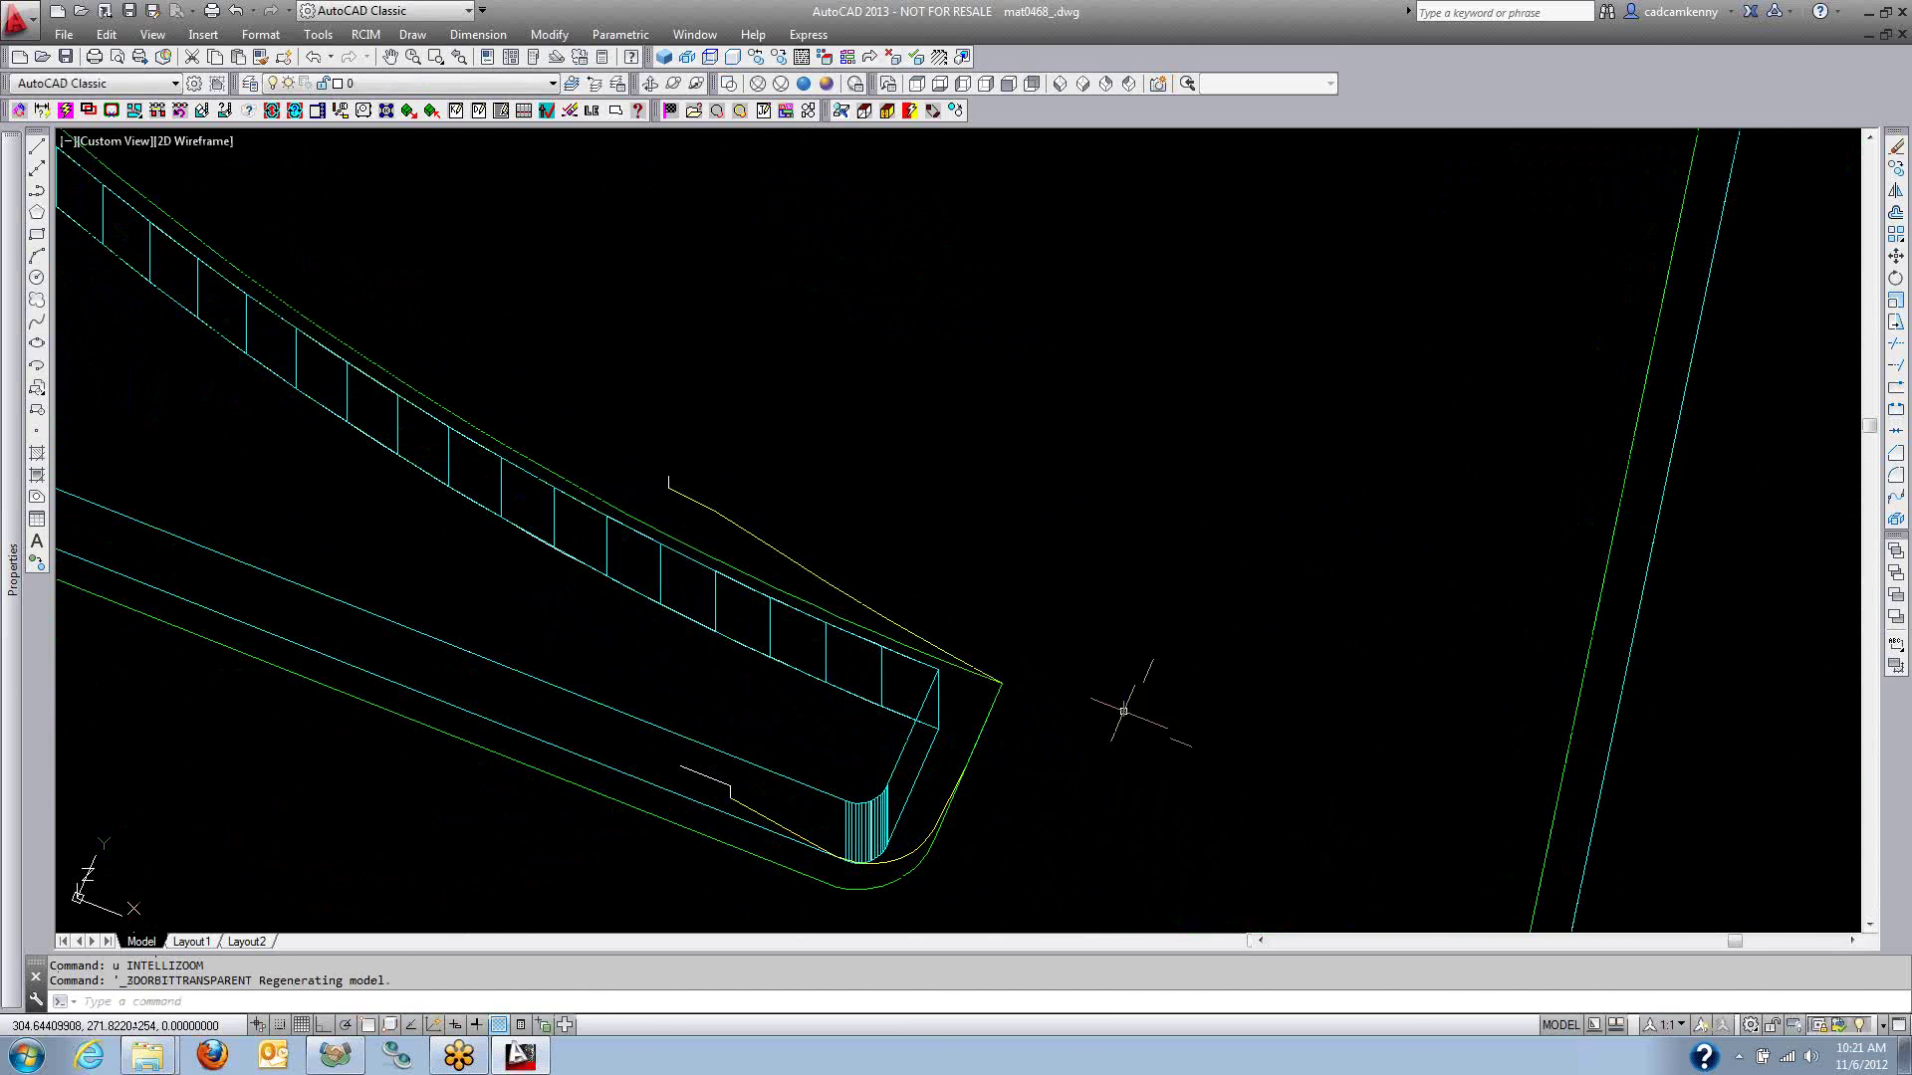
pyautogui.keyDown('shift'); pyautogui.moveTo(1122, 704); pyautogui.dragTo(1045, 717, button='middle'); pyautogui.keyUp('shift')
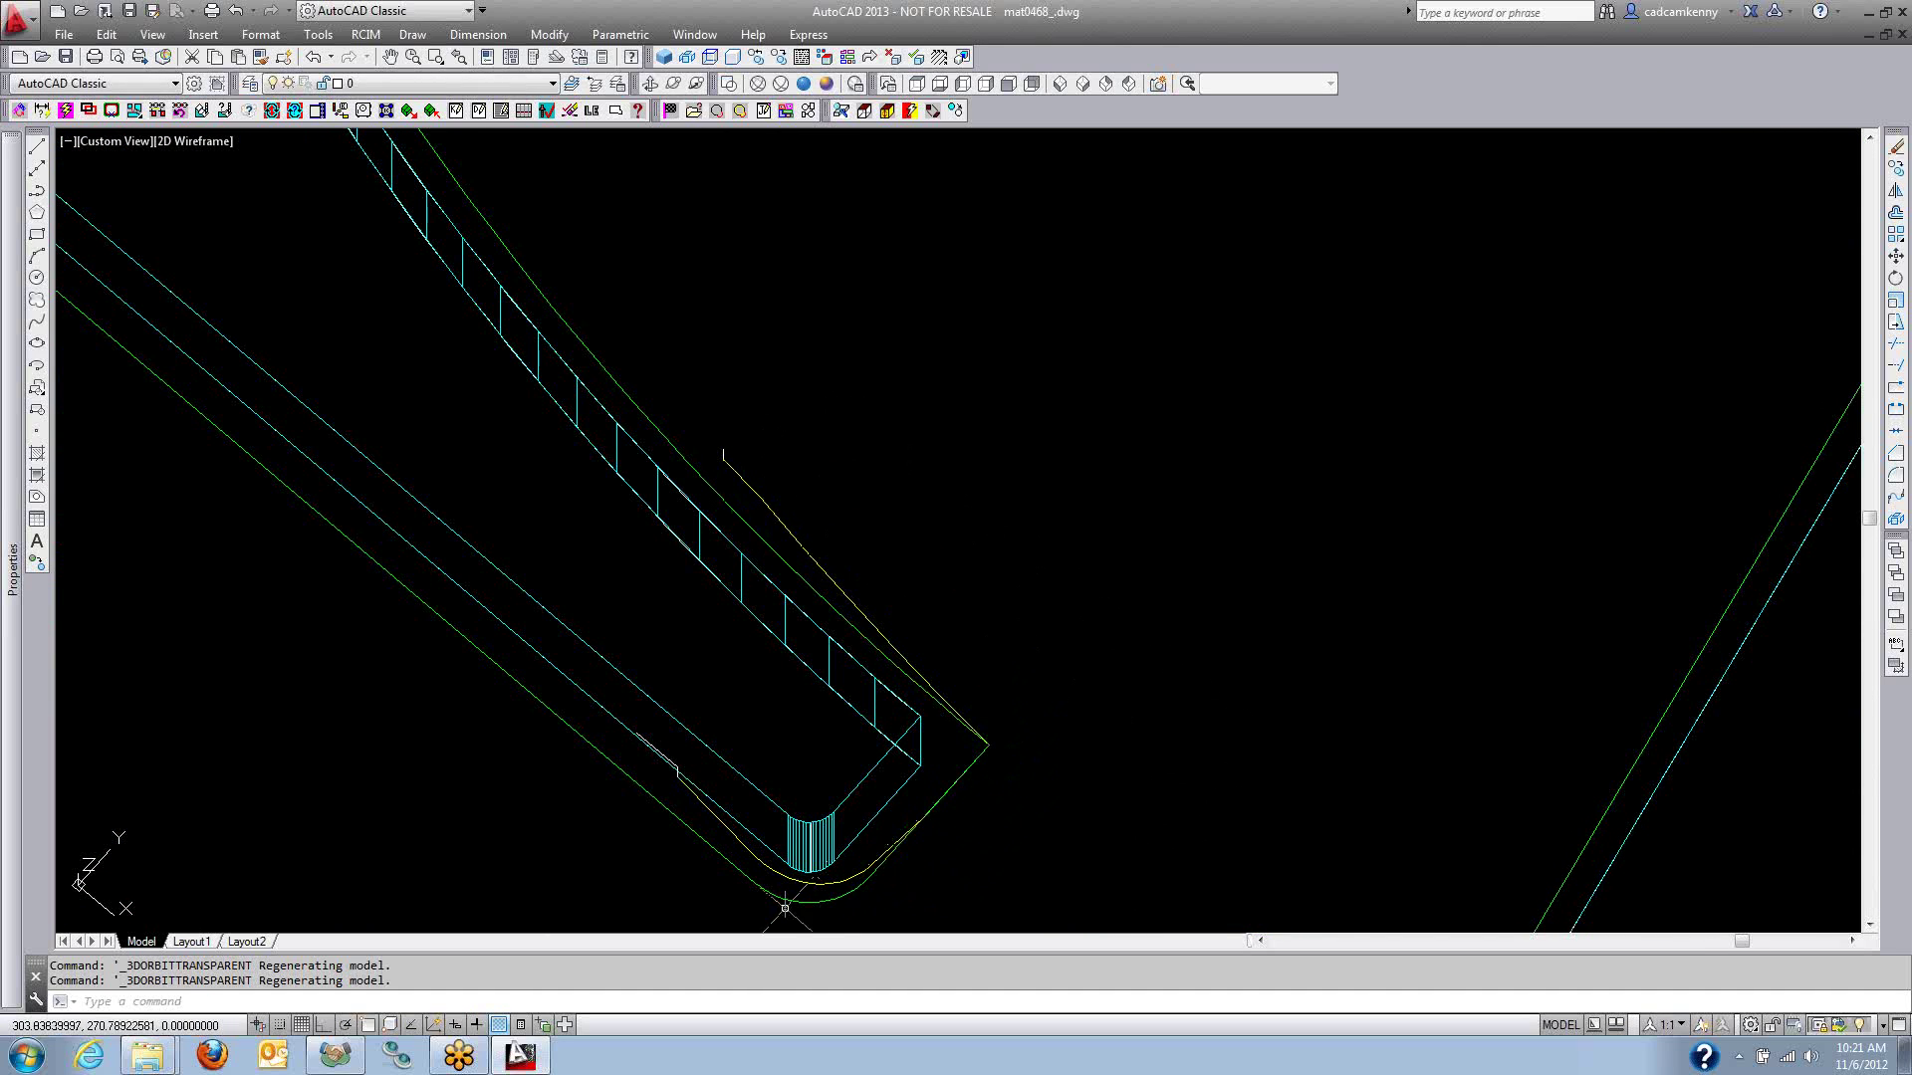
pyautogui.keyDown('shift'); pyautogui.moveTo(712, 800); pyautogui.dragTo(635, 757, button='middle'); pyautogui.keyUp('shift')
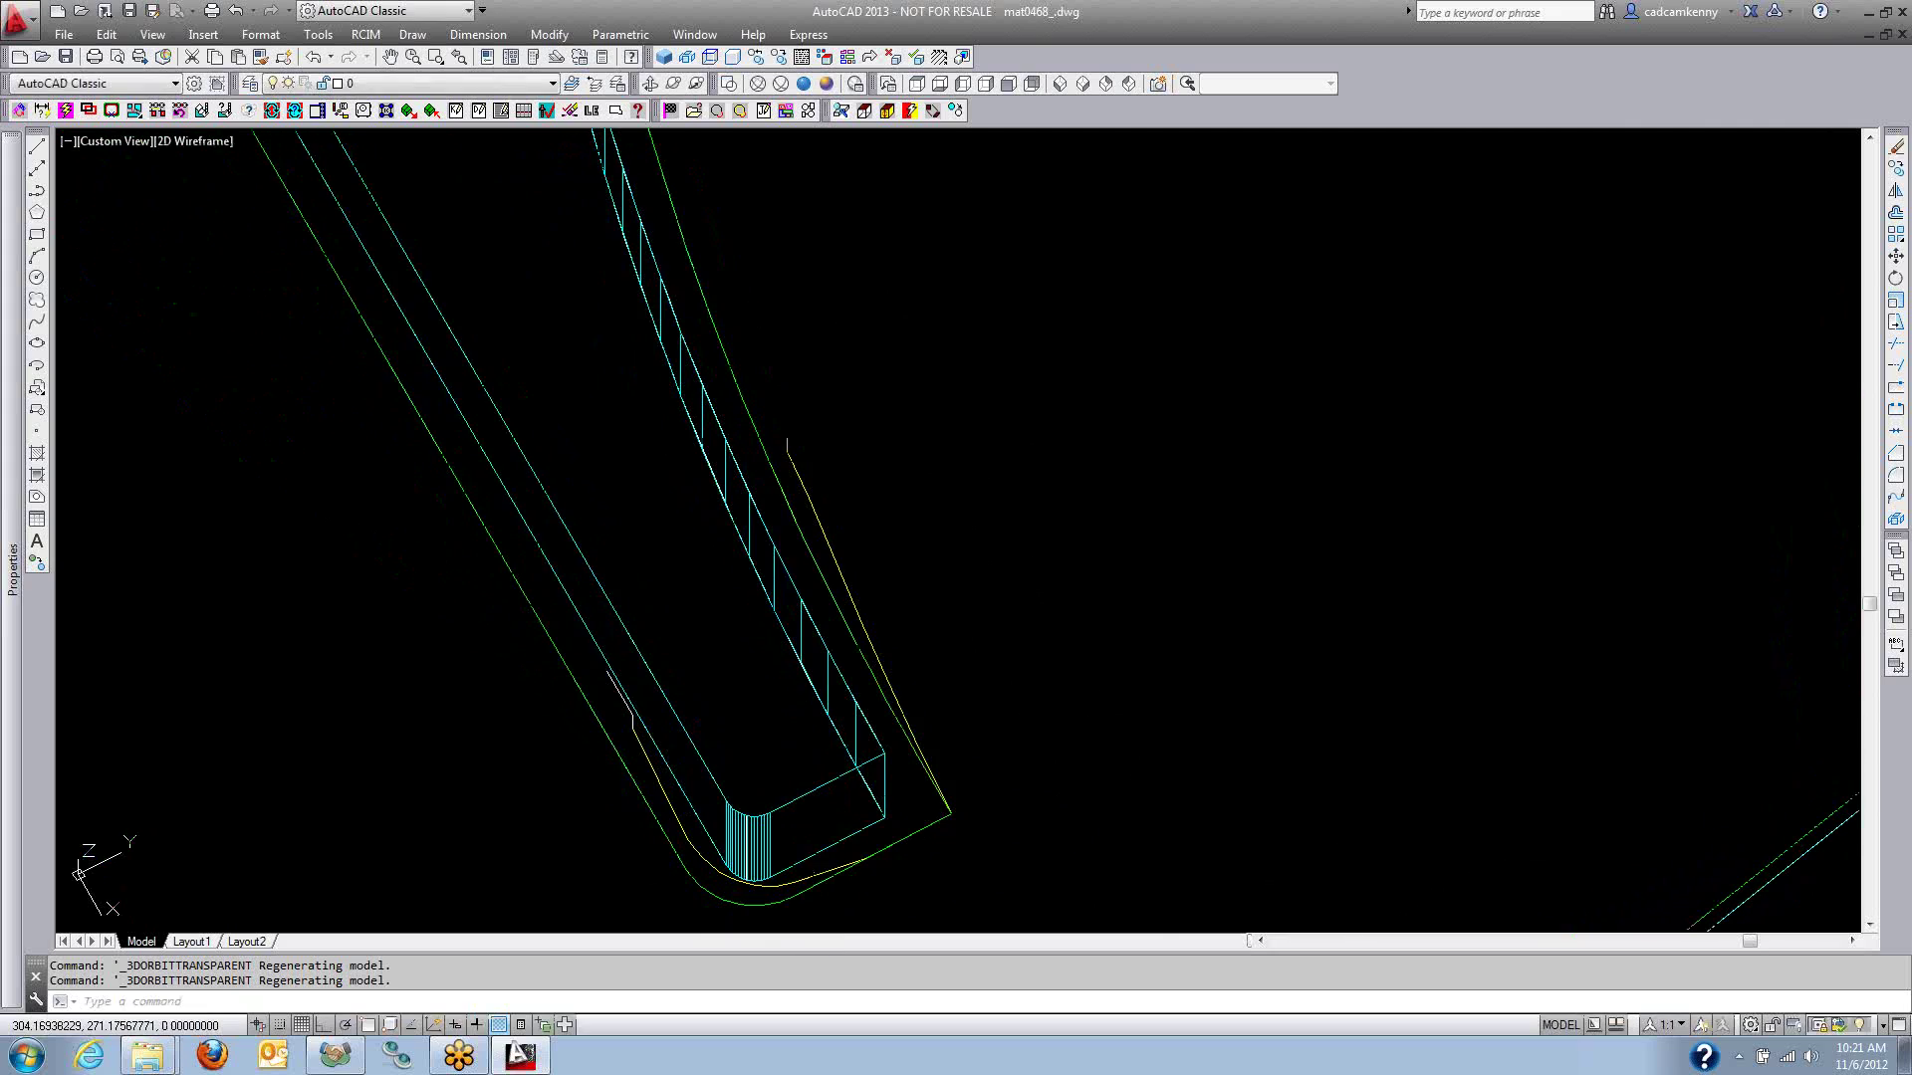
pyautogui.scroll(-3, 687, 697)
pyautogui.moveTo(692, 677); pyautogui.dragTo(854, 781, button='middle')
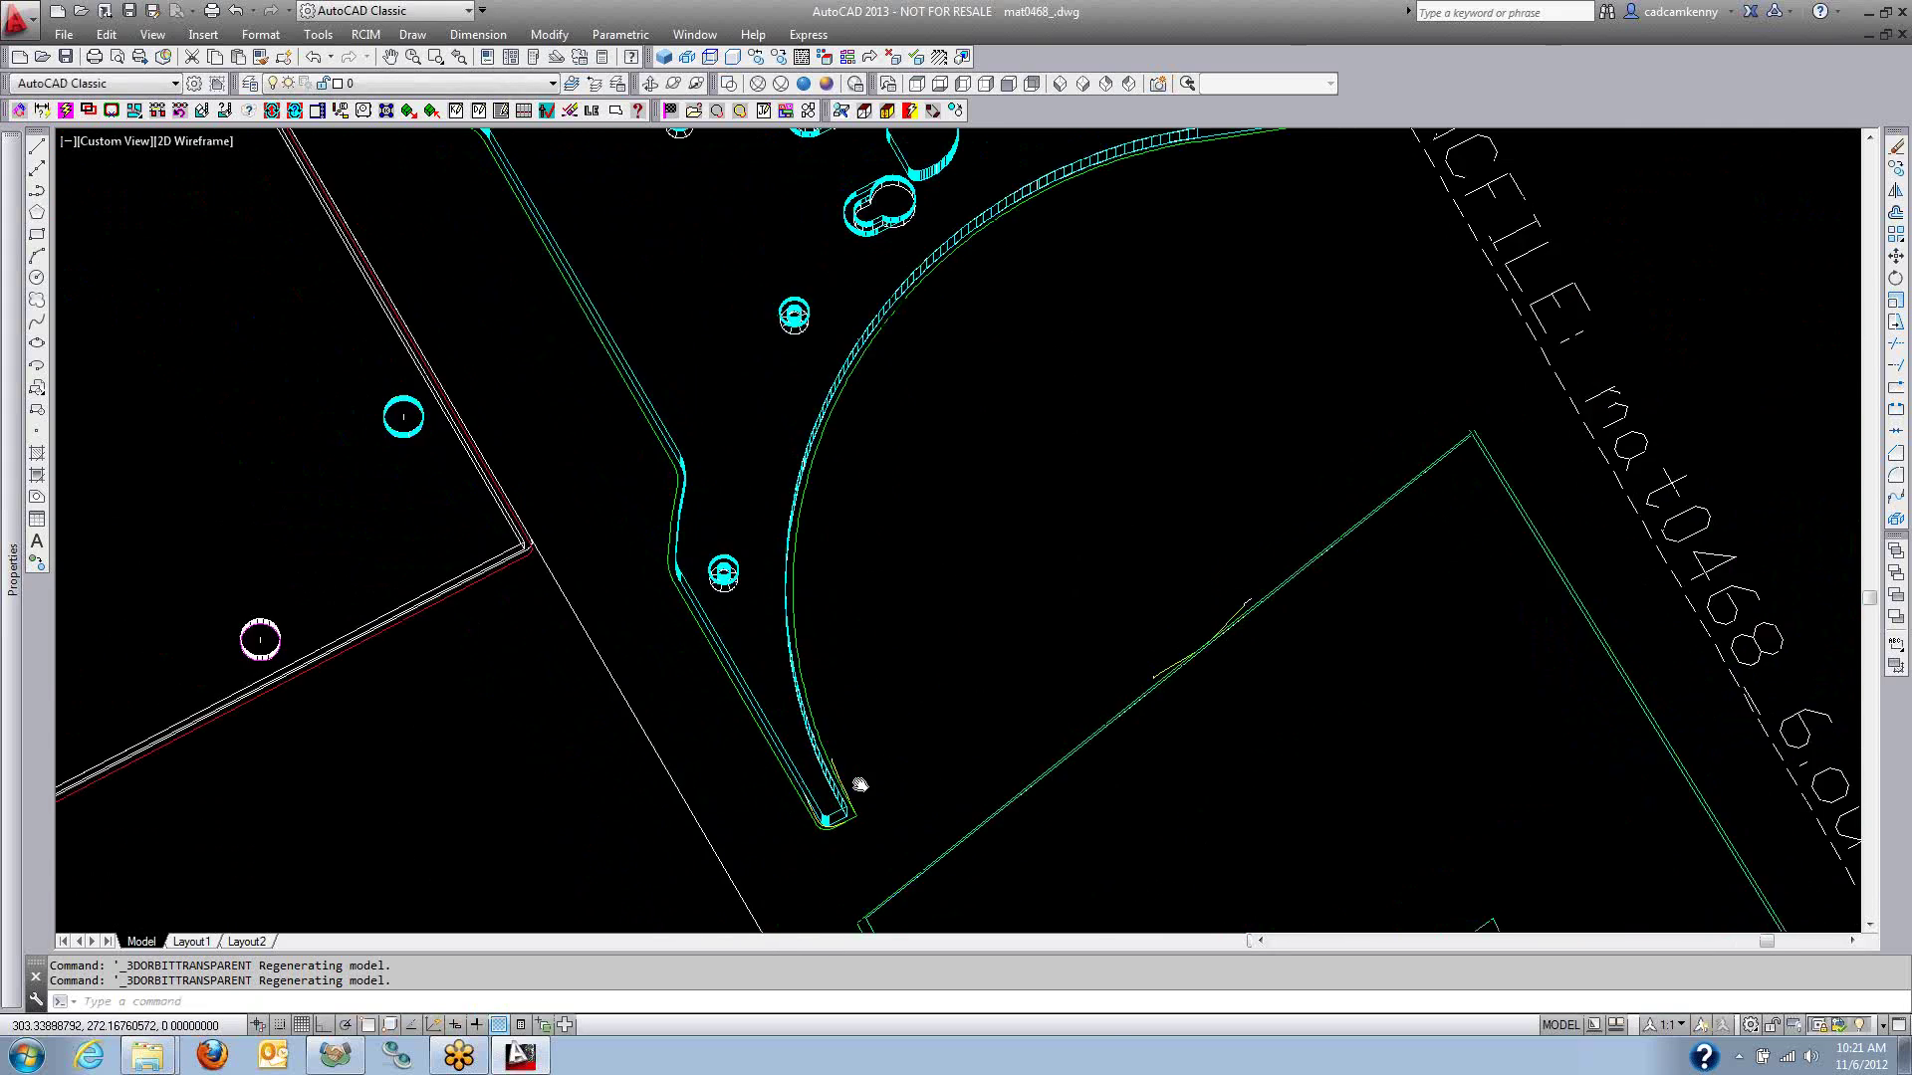
# Switch the routing to an inside counterclockwise cut with a blank total cut depth, and toolpath the bottle part's upper keyhole cutout.
pyautogui.scroll(3, 1011, 612)
pyautogui.keyDown('shift'); pyautogui.moveTo(1011, 613); pyautogui.dragTo(852, 281, button='middle'); pyautogui.keyUp('shift')
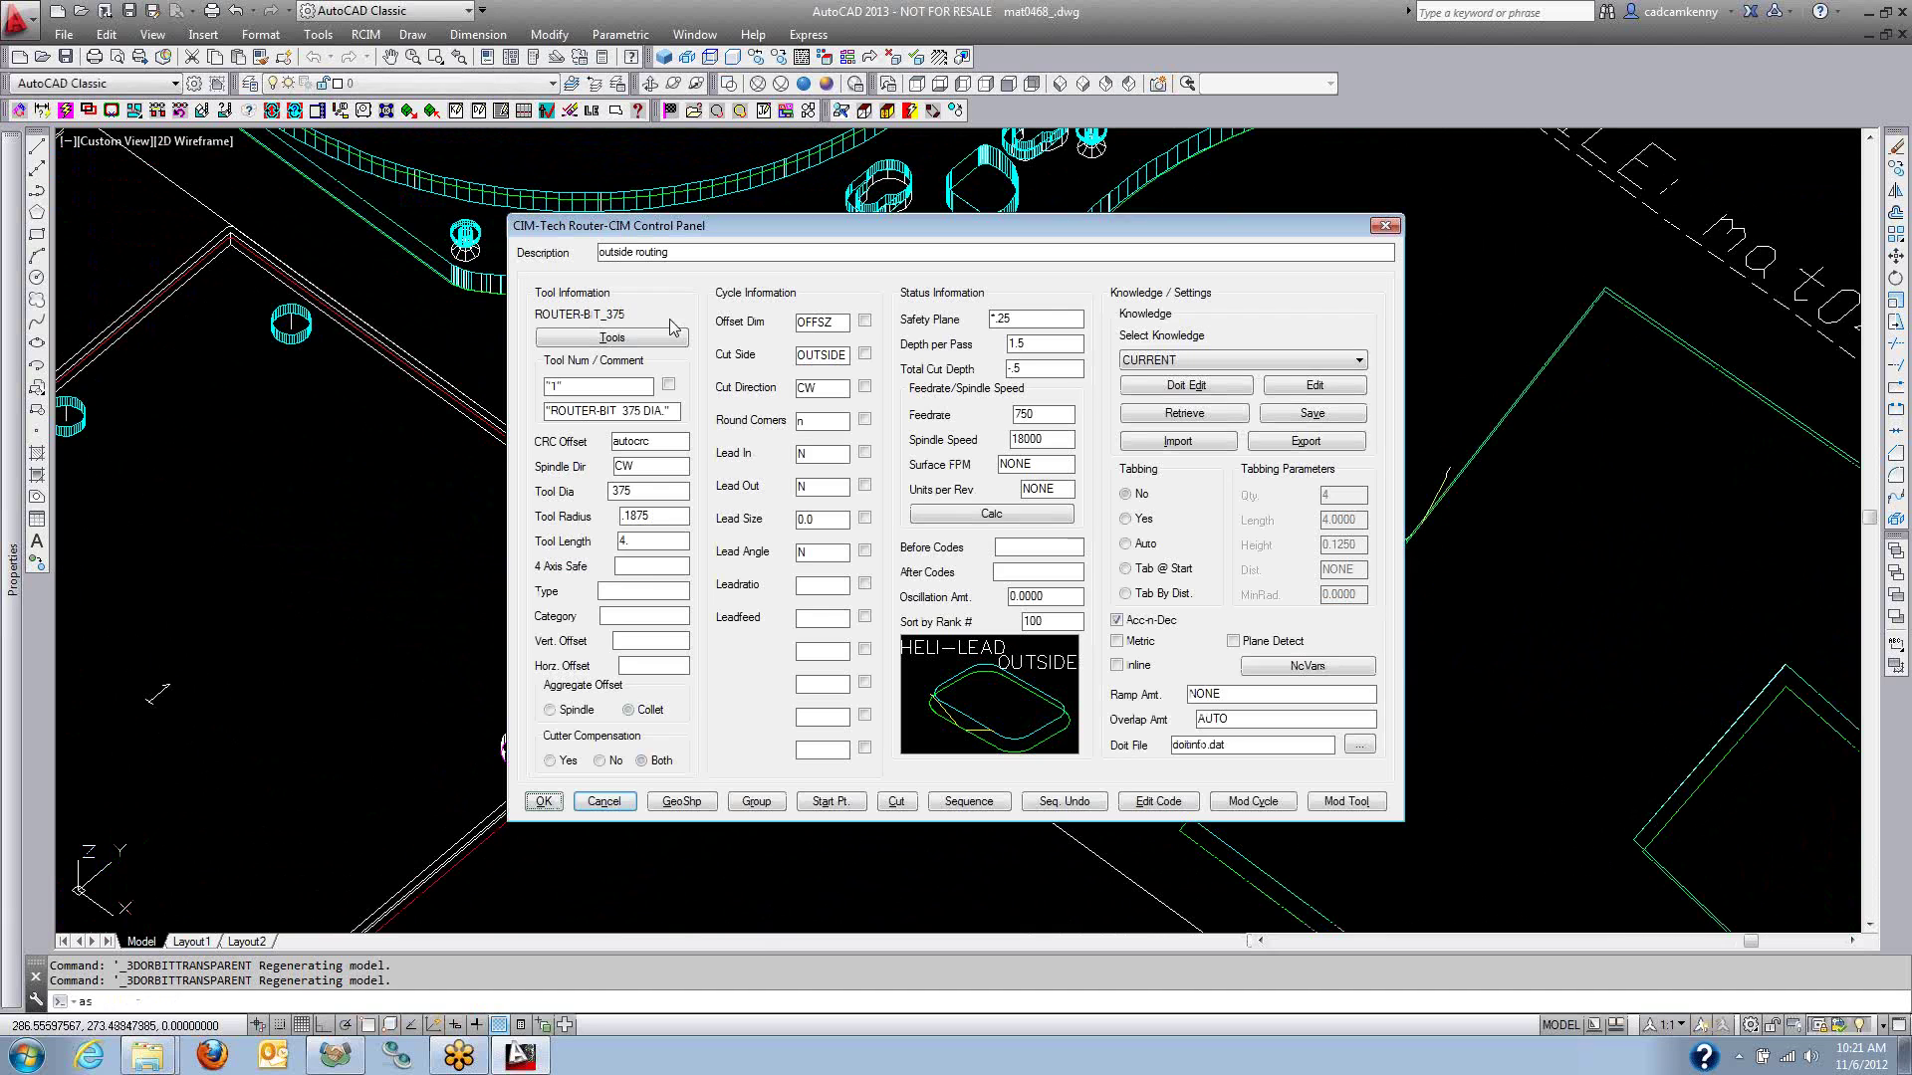
pyautogui.click(991, 697)
pyautogui.doubleClick(1041, 455)
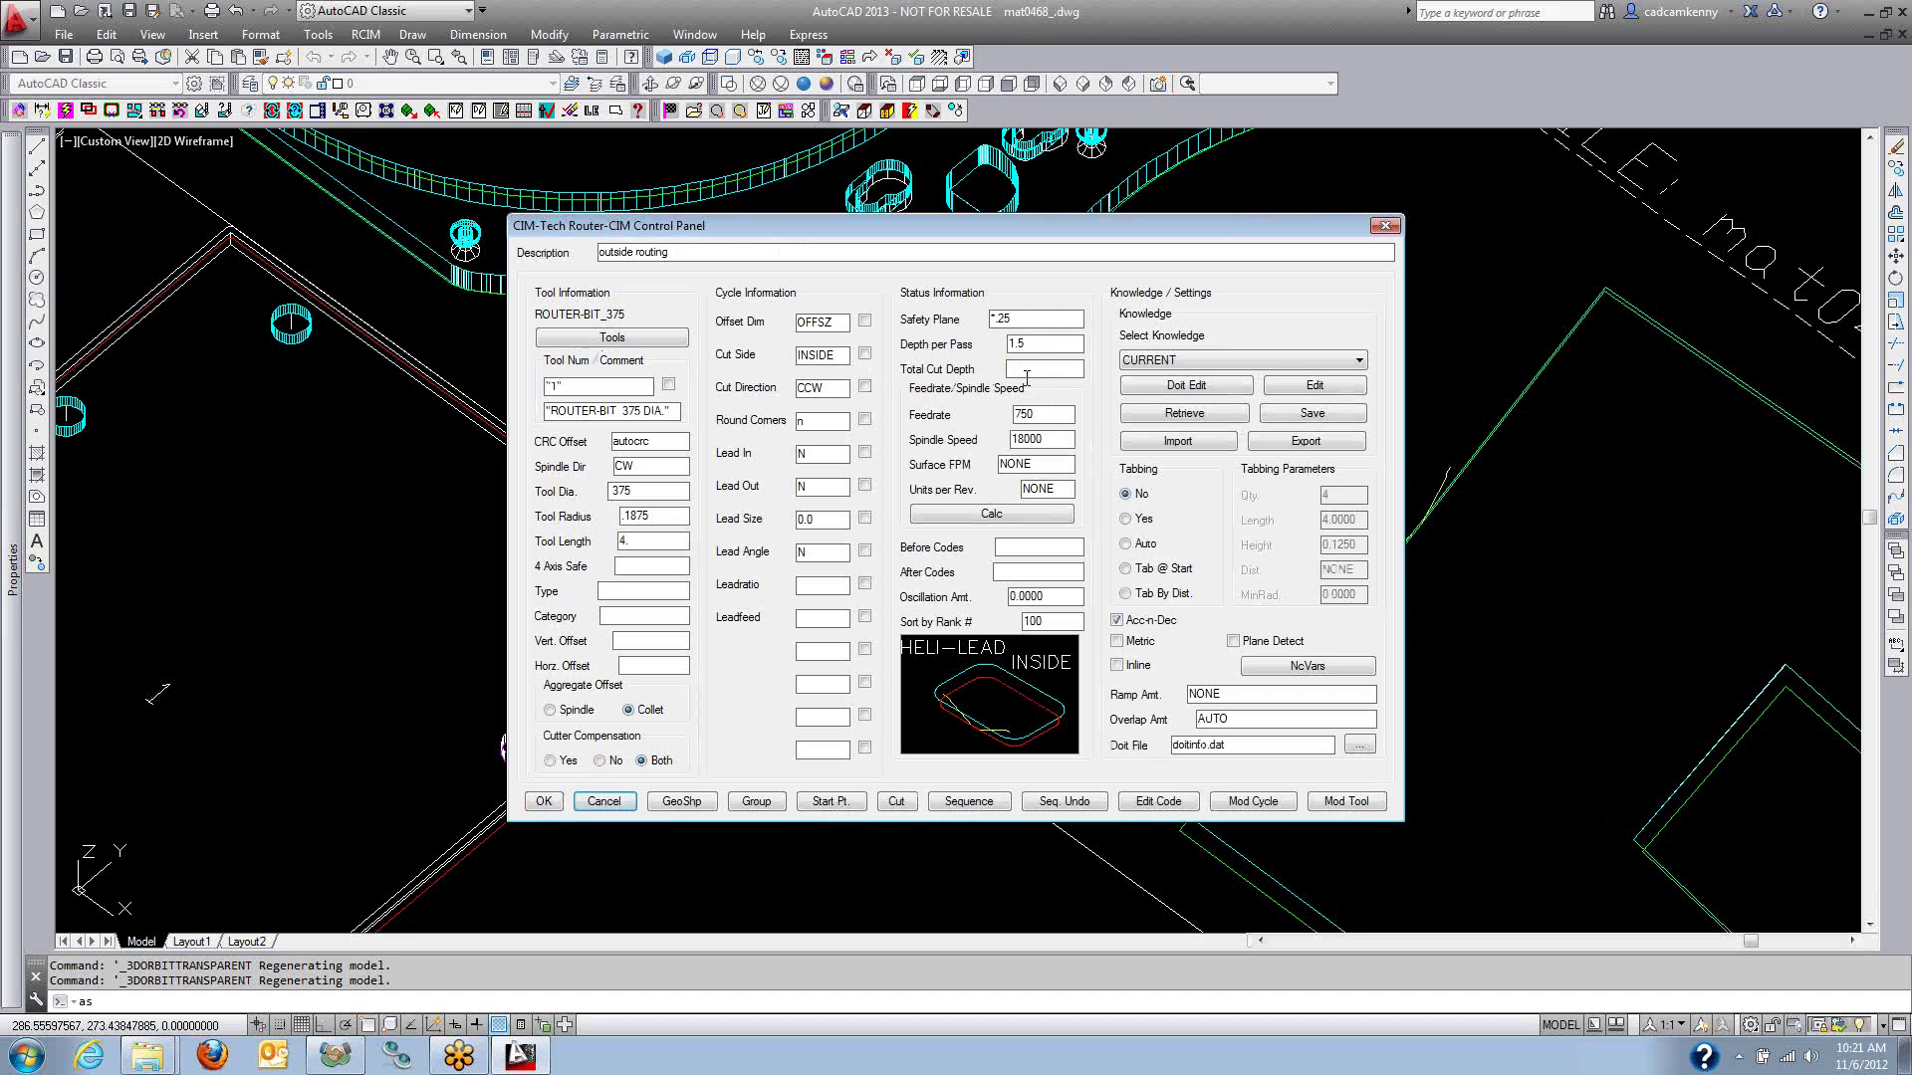
pyautogui.click(896, 802)
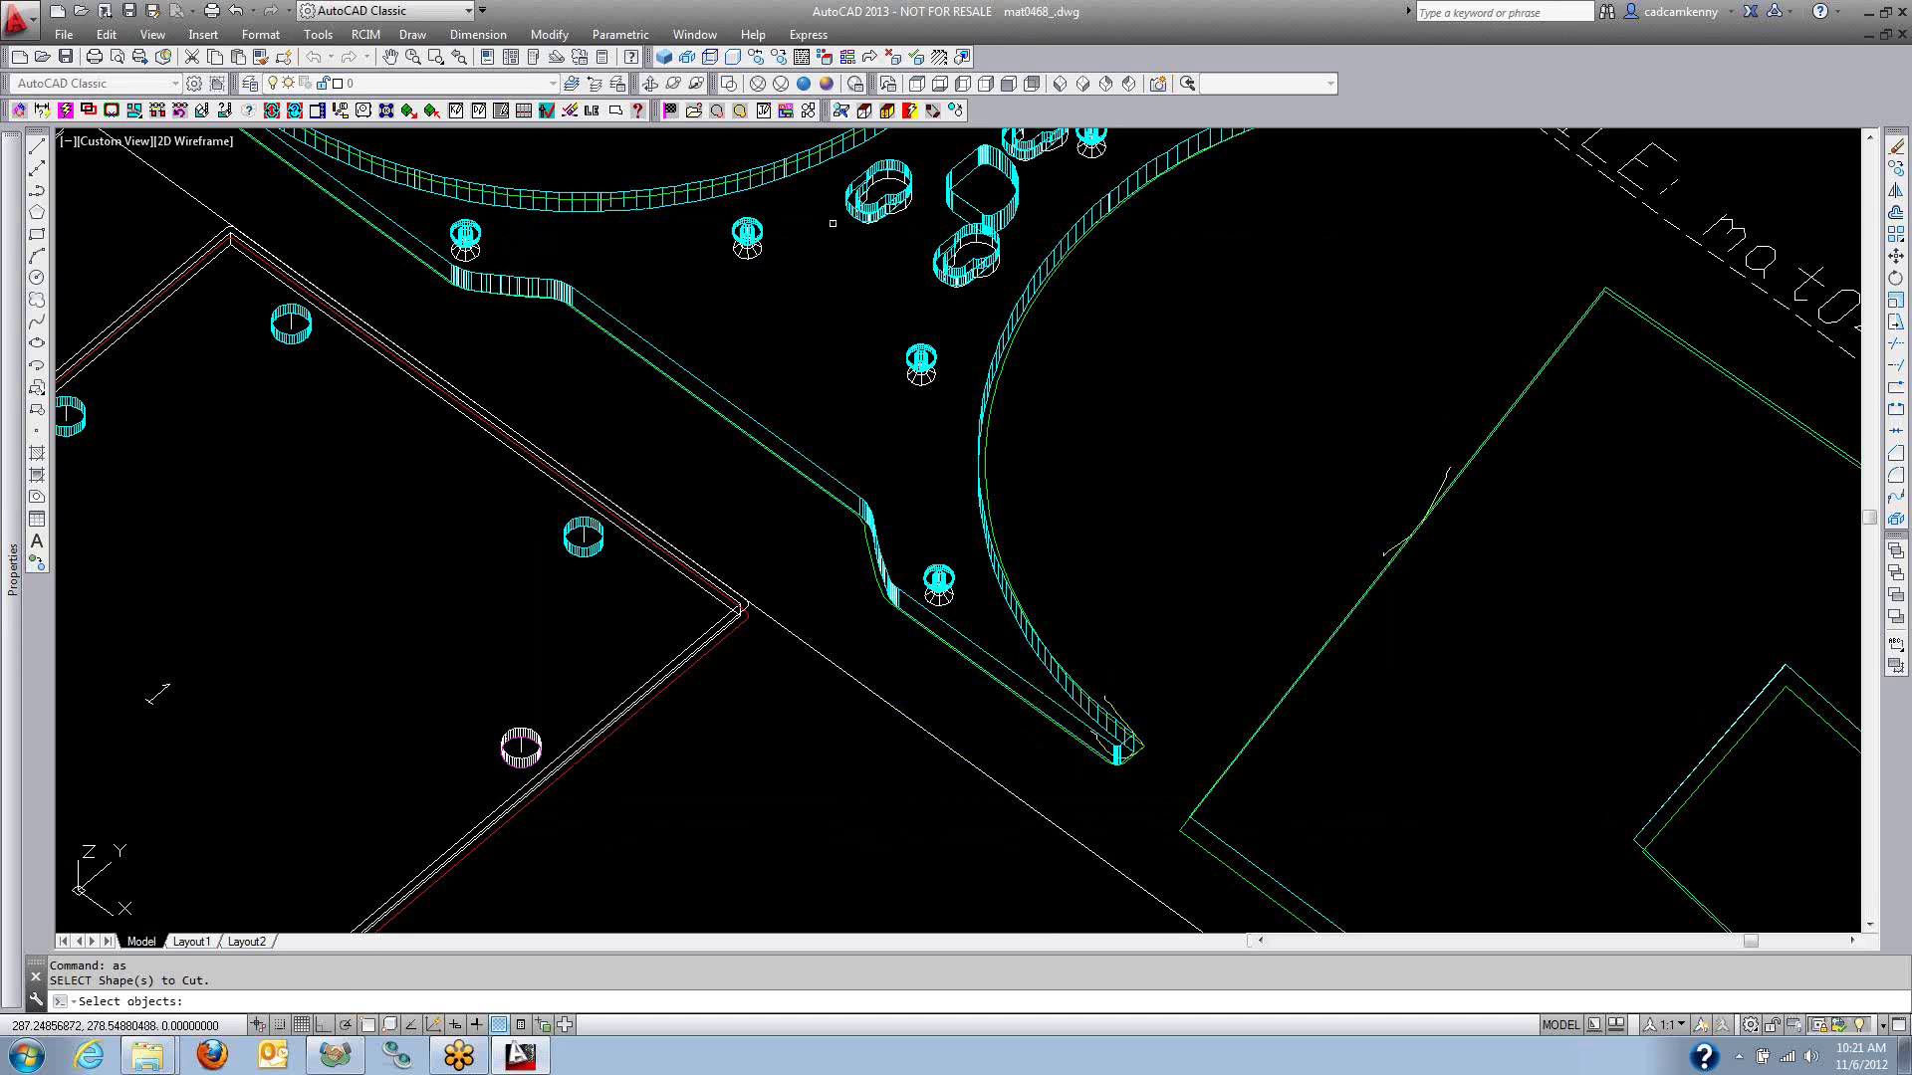
pyautogui.click(1419, 520)
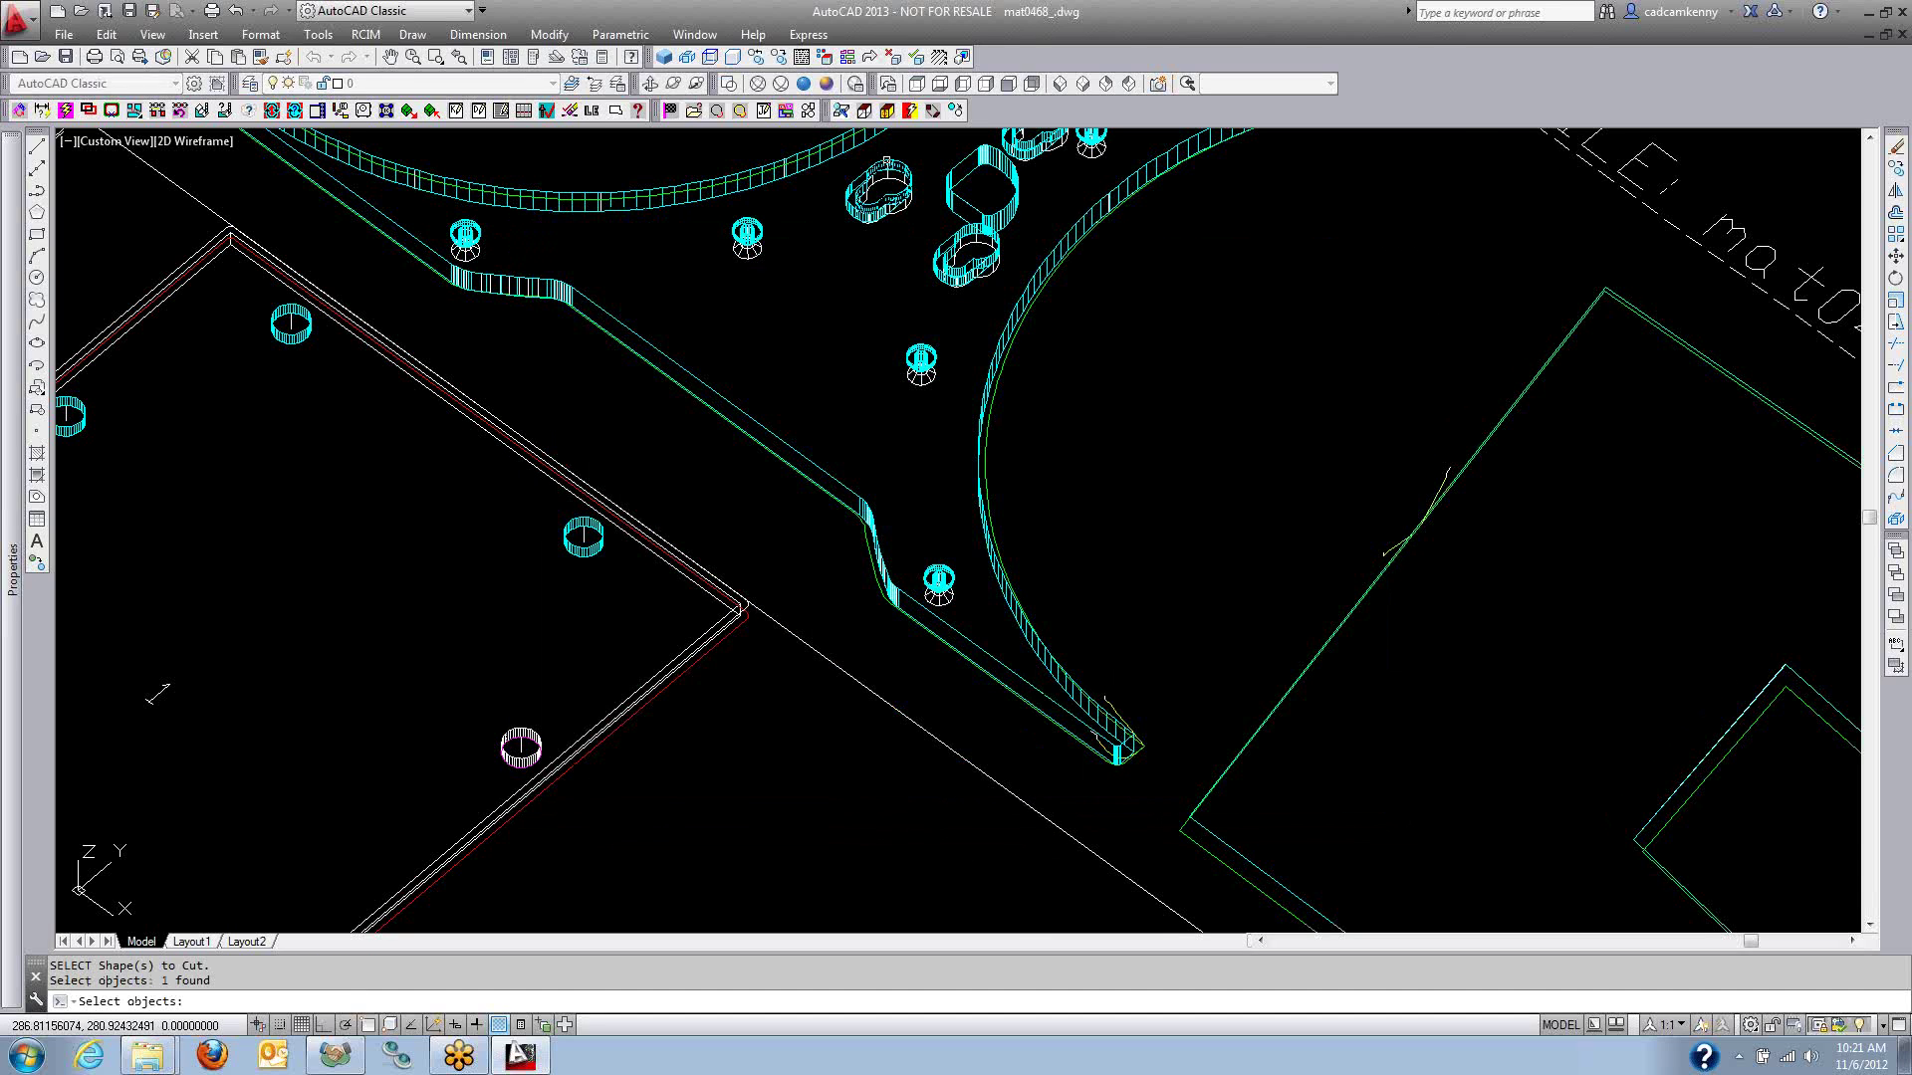
pyautogui.press('Return')
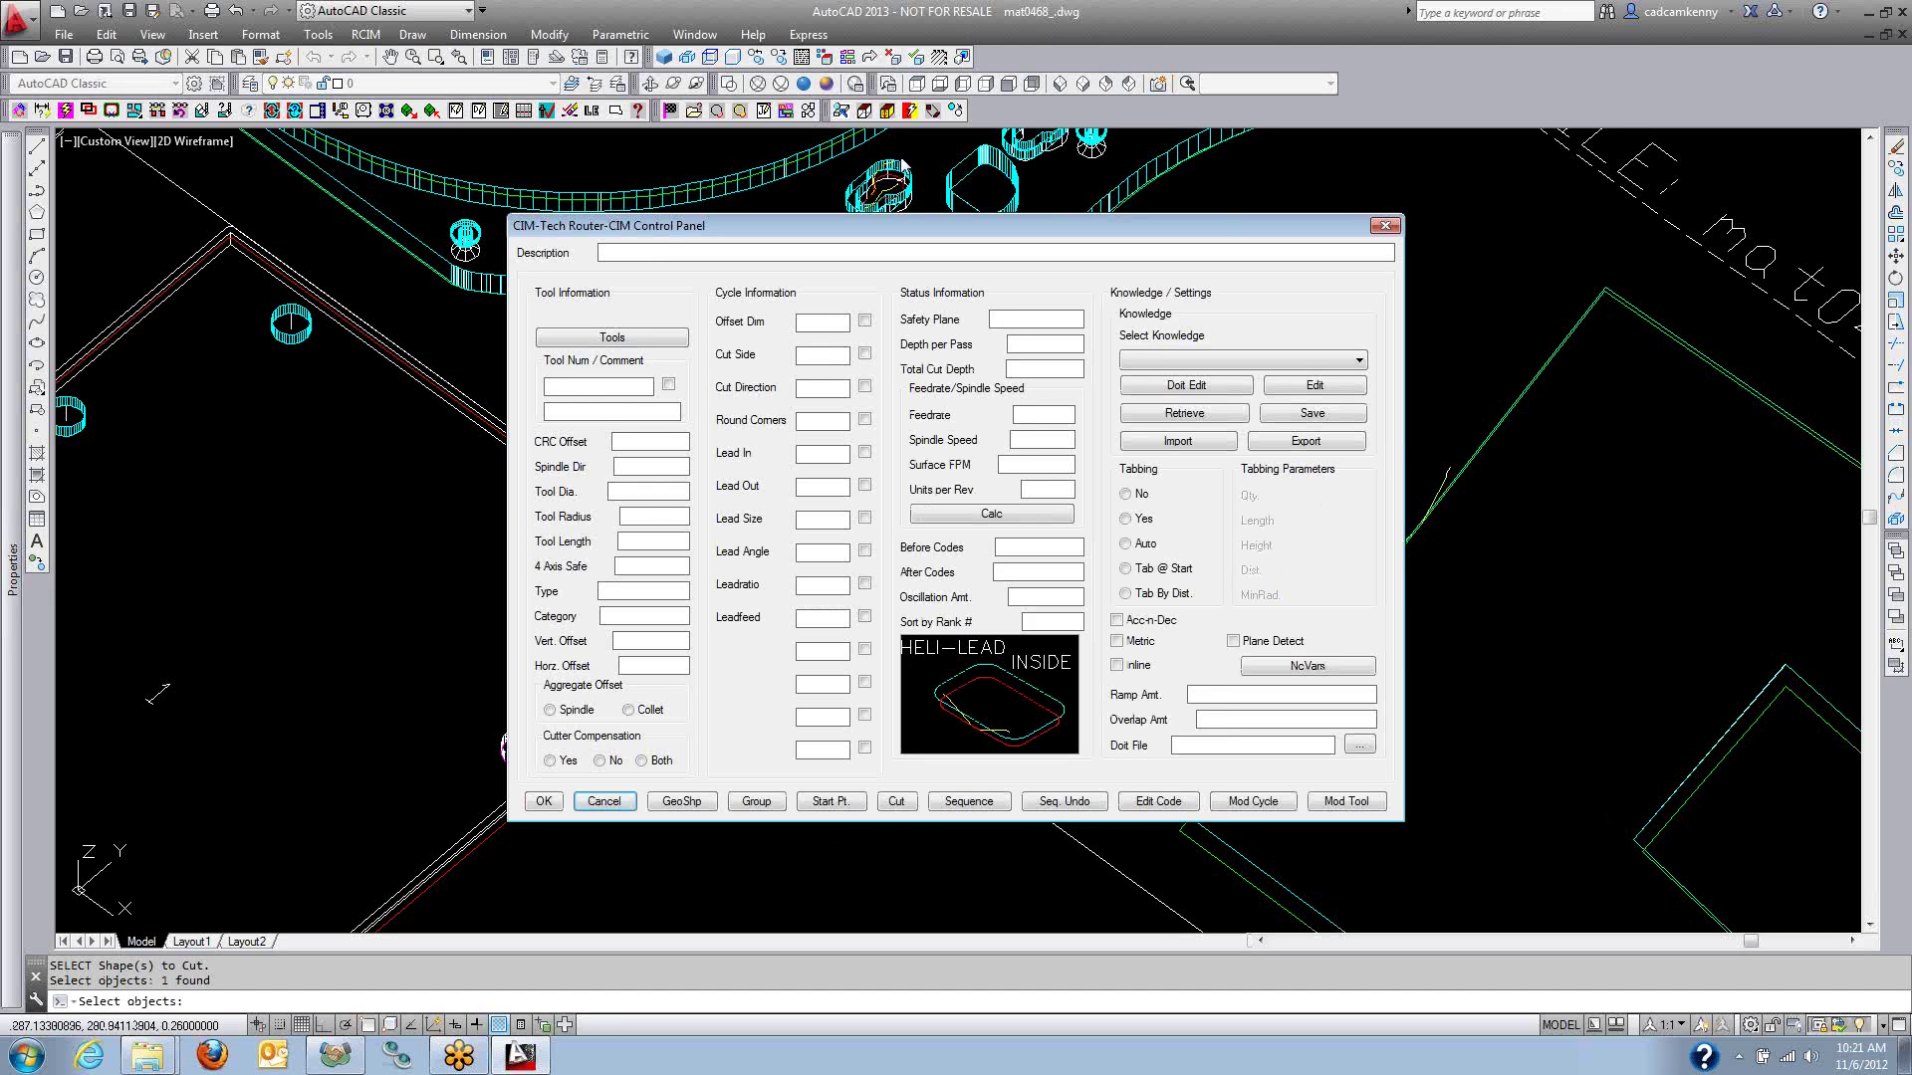
pyautogui.click(544, 801)
# Cut the bottle part's rounded four-sided opening with the same inside routing settings and view both inside toolpaths up close.
pyautogui.scroll(6, 931, 447)
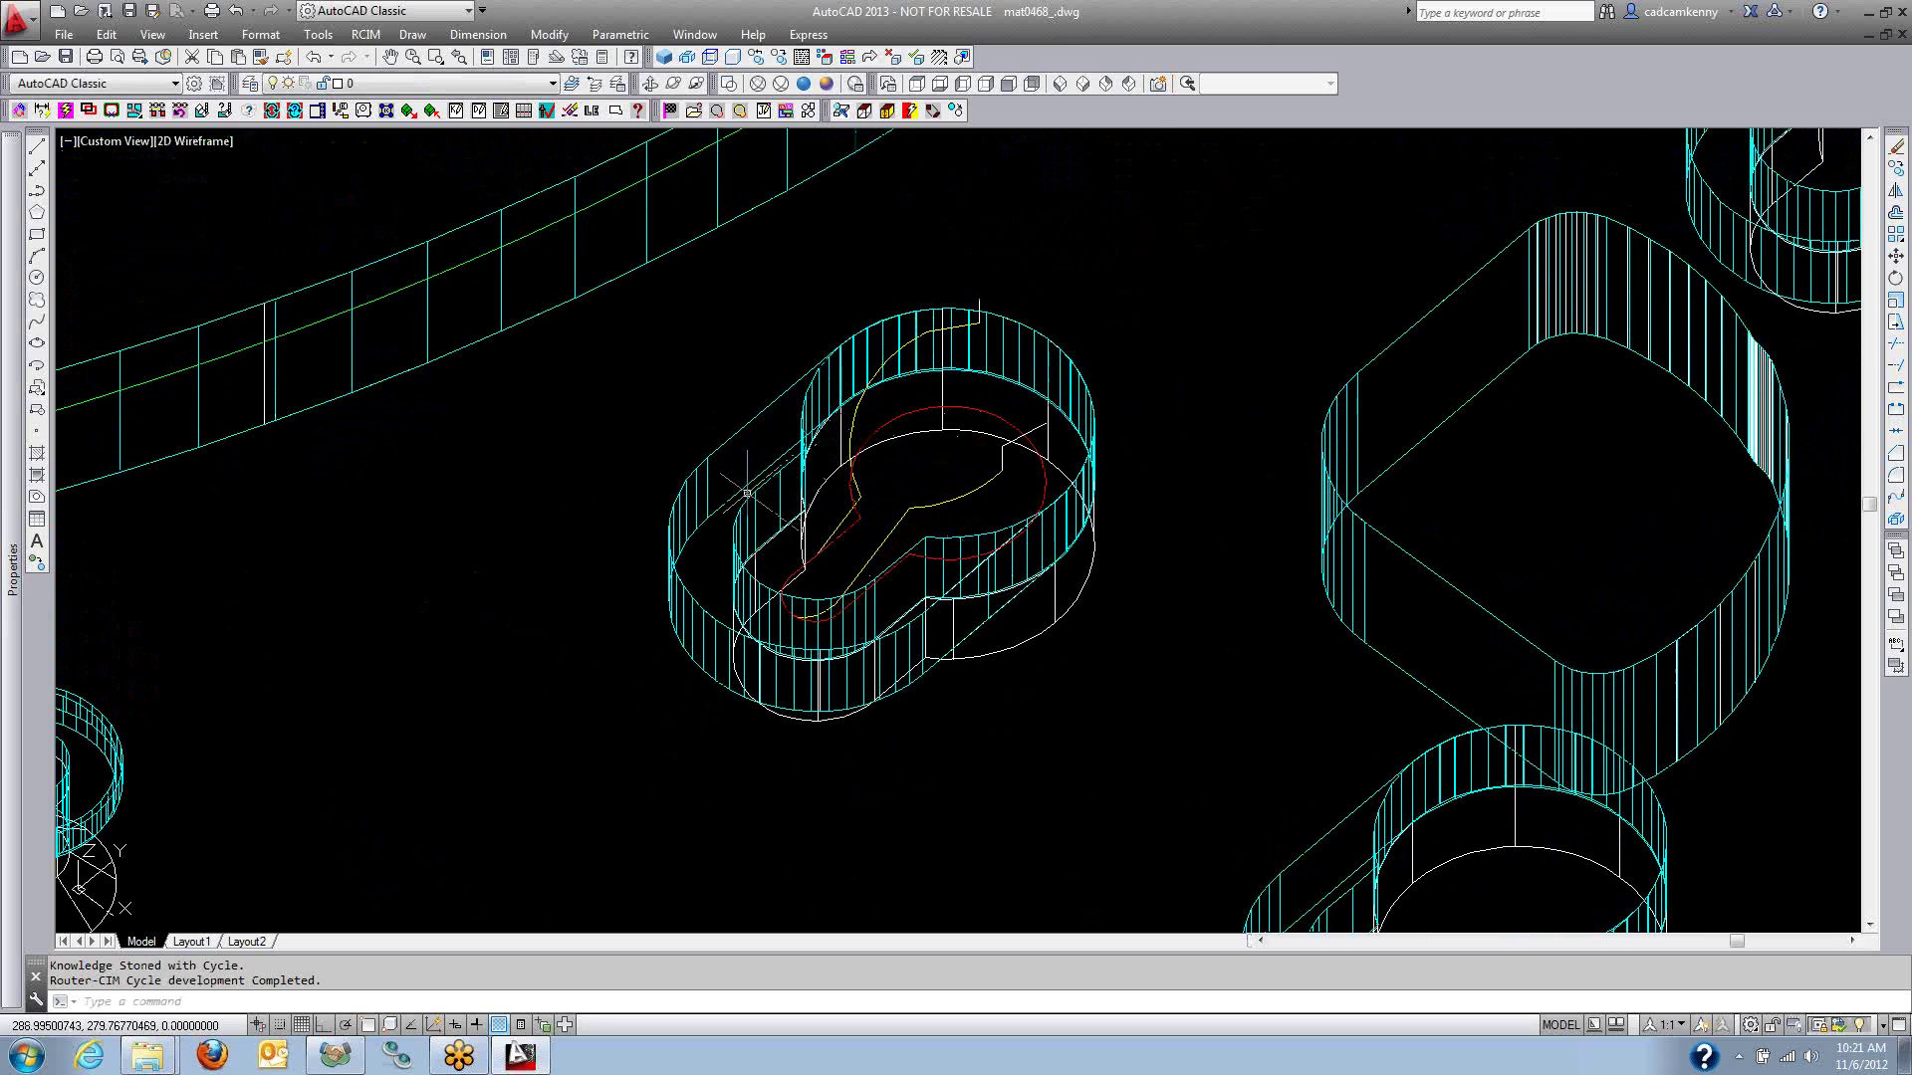
pyautogui.write('AS')
pyautogui.press('Return')
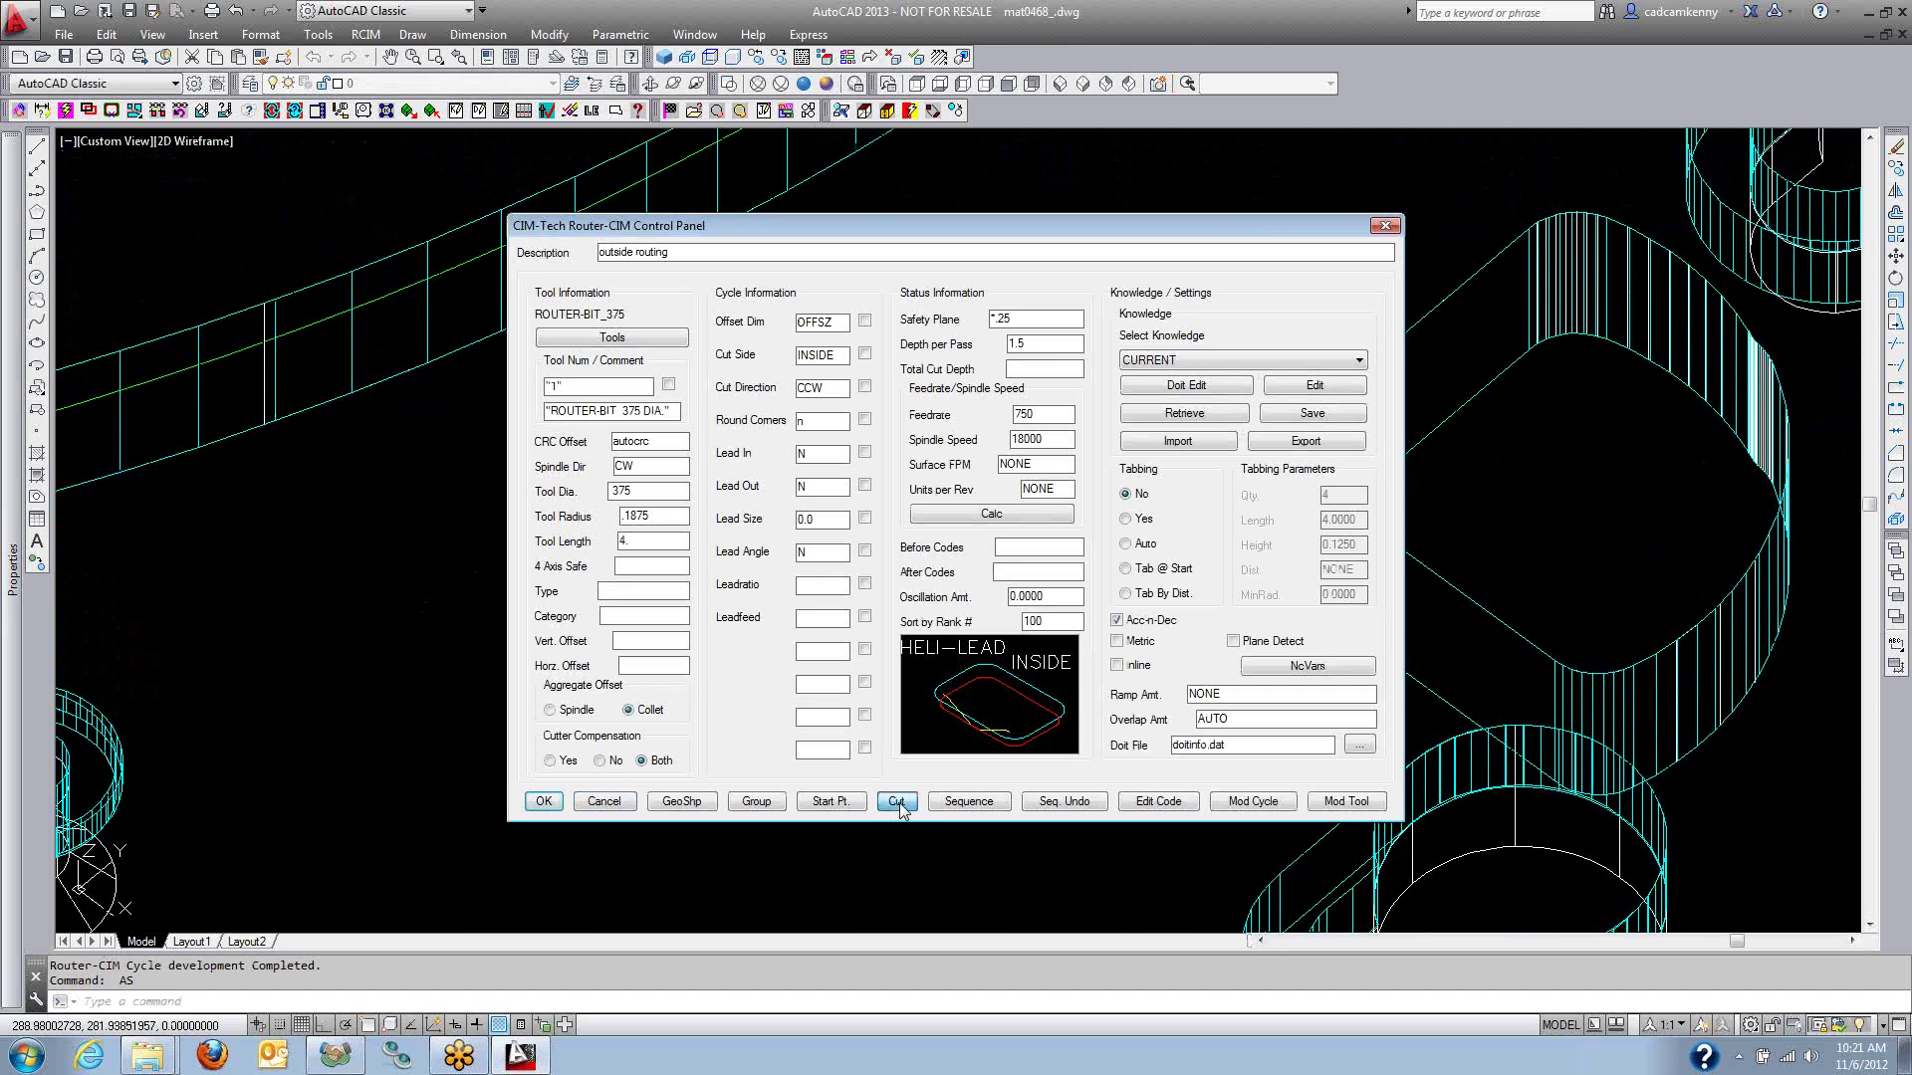
pyautogui.click(896, 802)
pyautogui.click(1551, 253)
pyautogui.click(1504, 167)
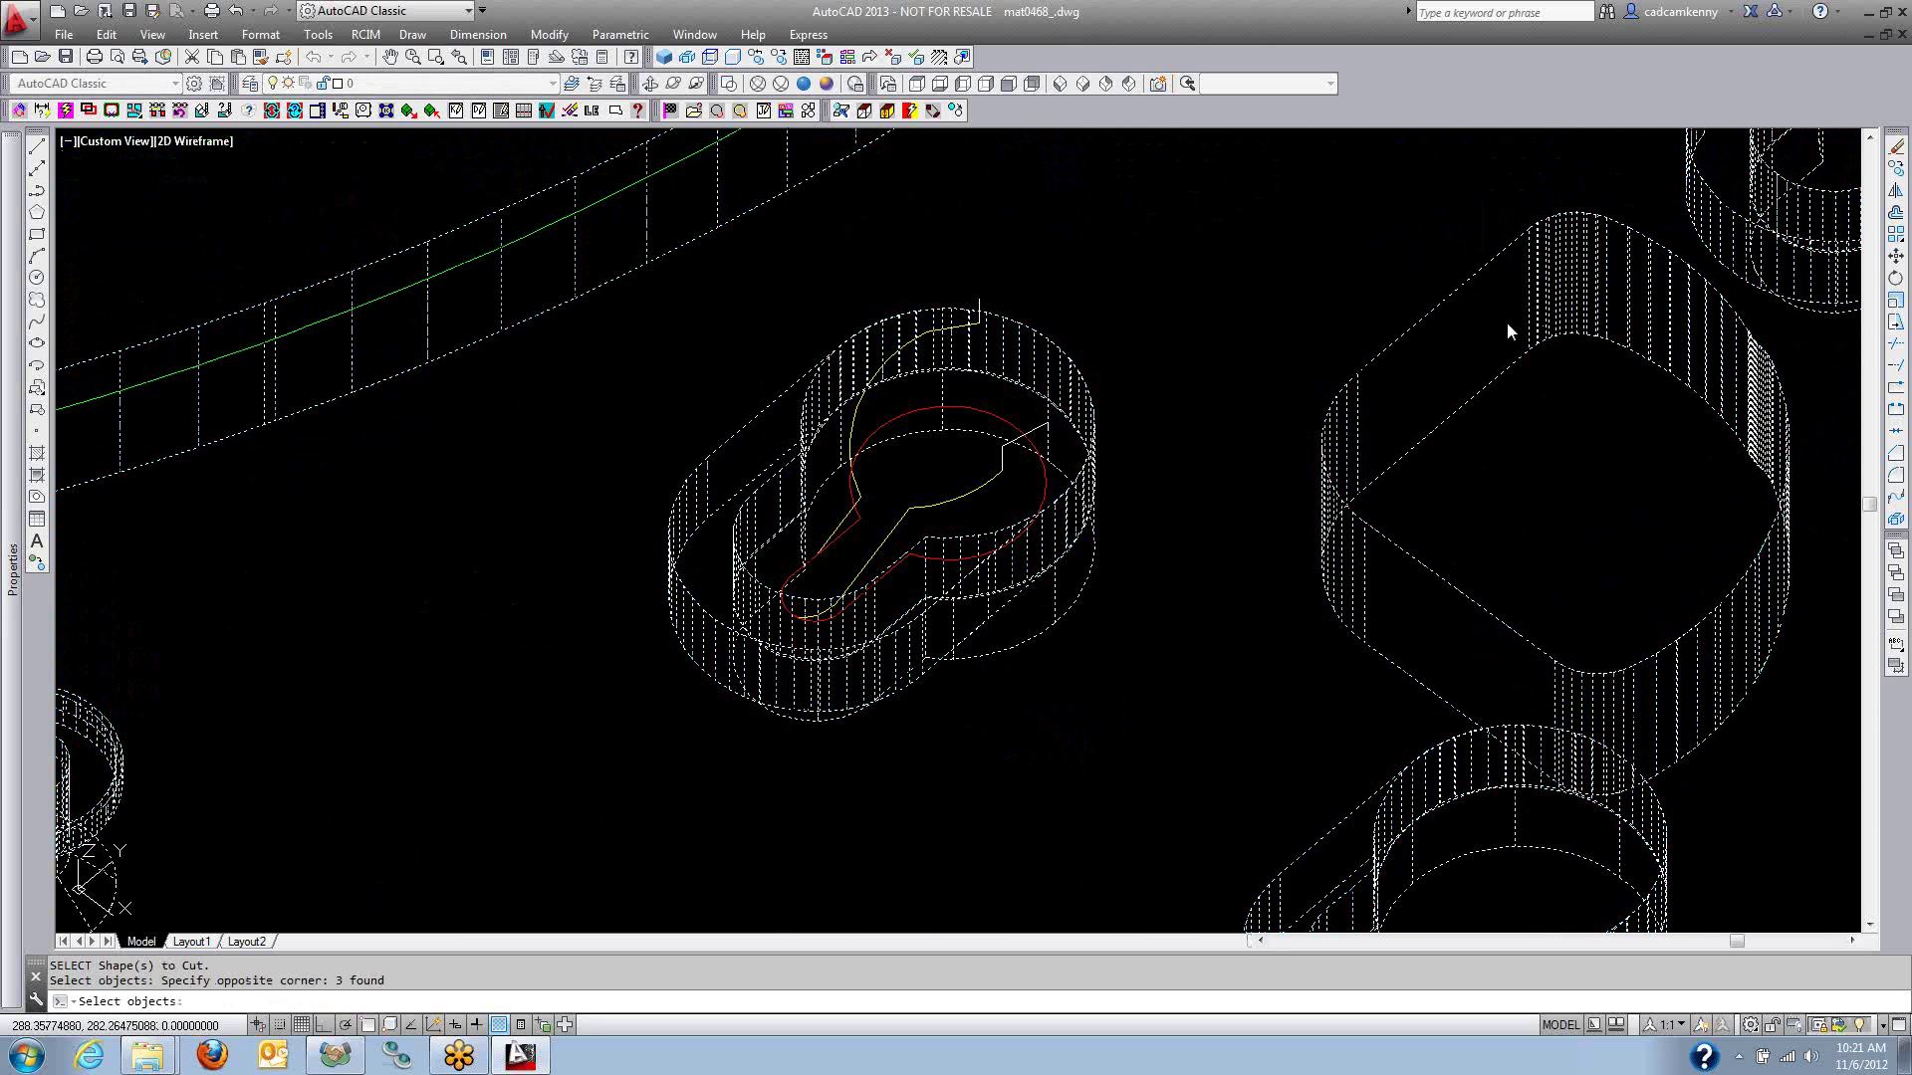
pyautogui.press('Return')
pyautogui.press('Return')
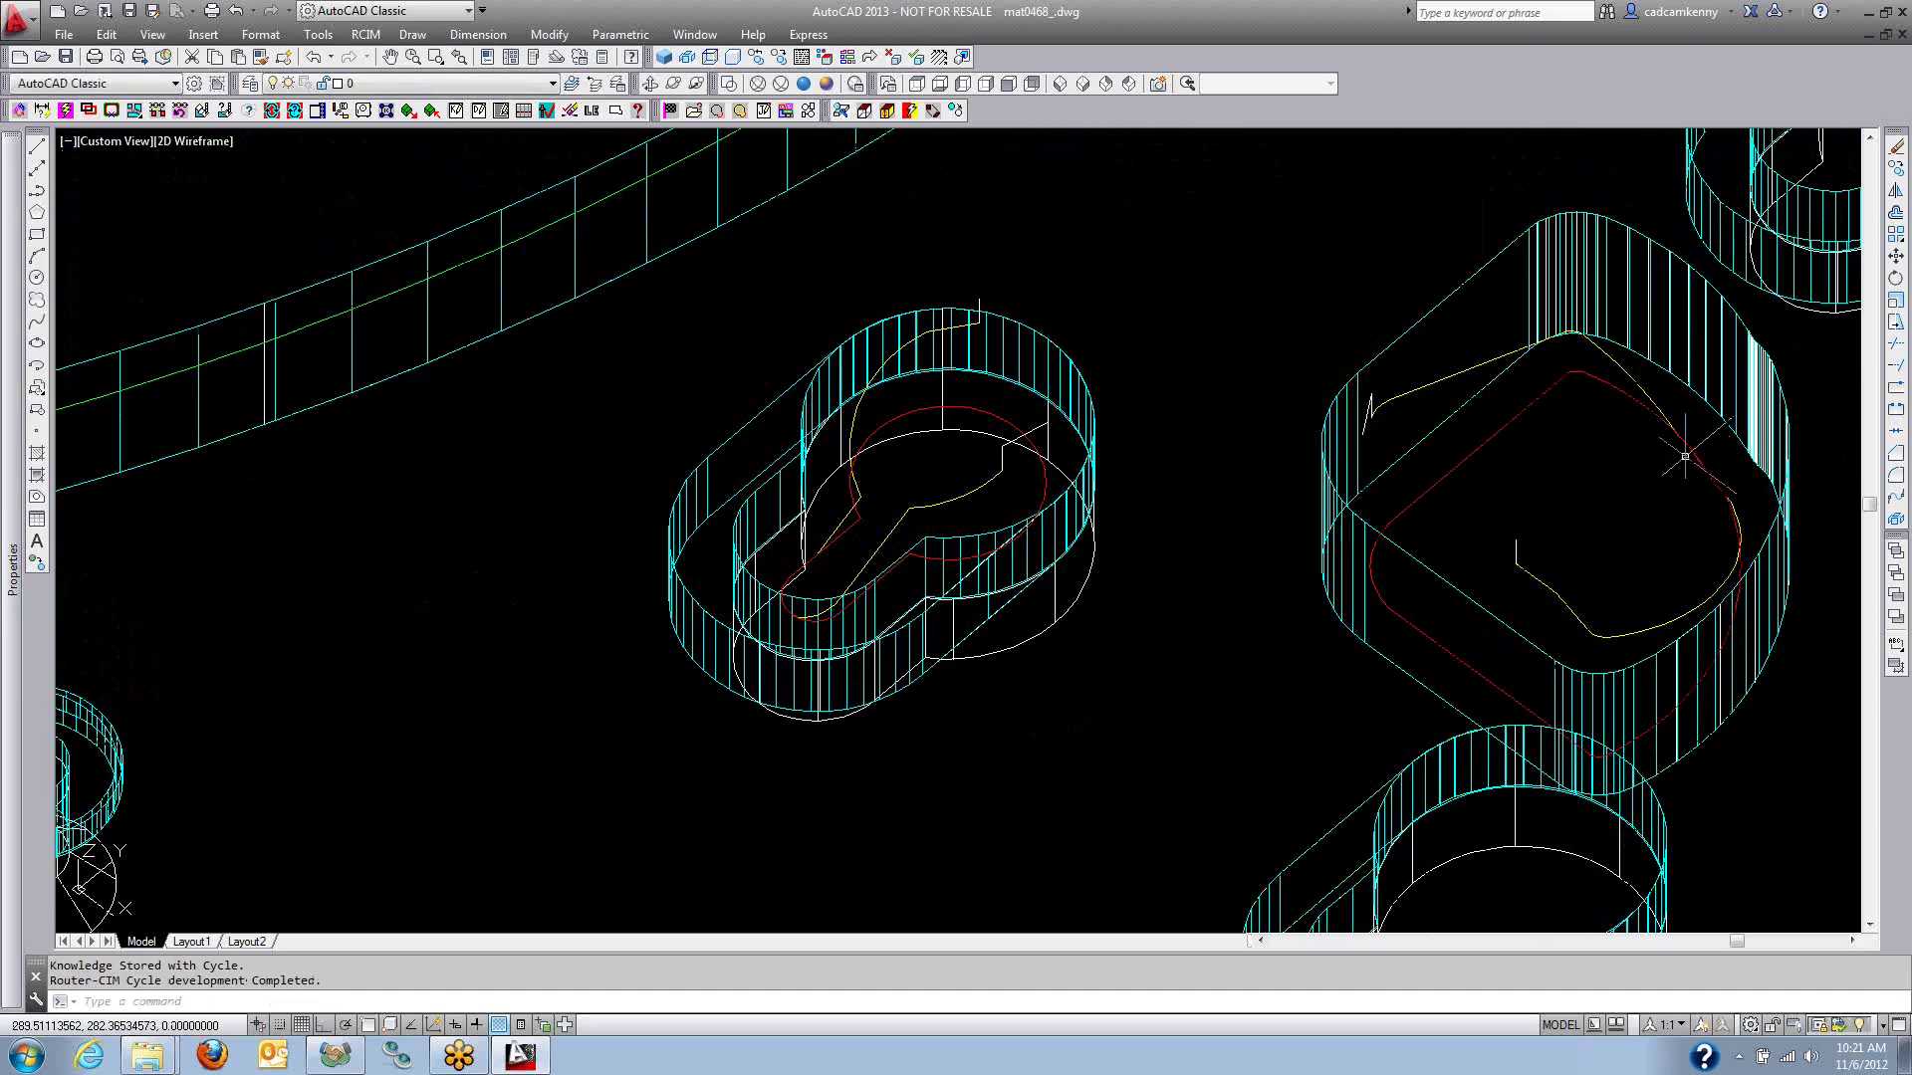
pyautogui.keyDown('shift'); pyautogui.moveTo(1649, 457); pyautogui.dragTo(1503, 428, button='middle'); pyautogui.keyUp('shift')
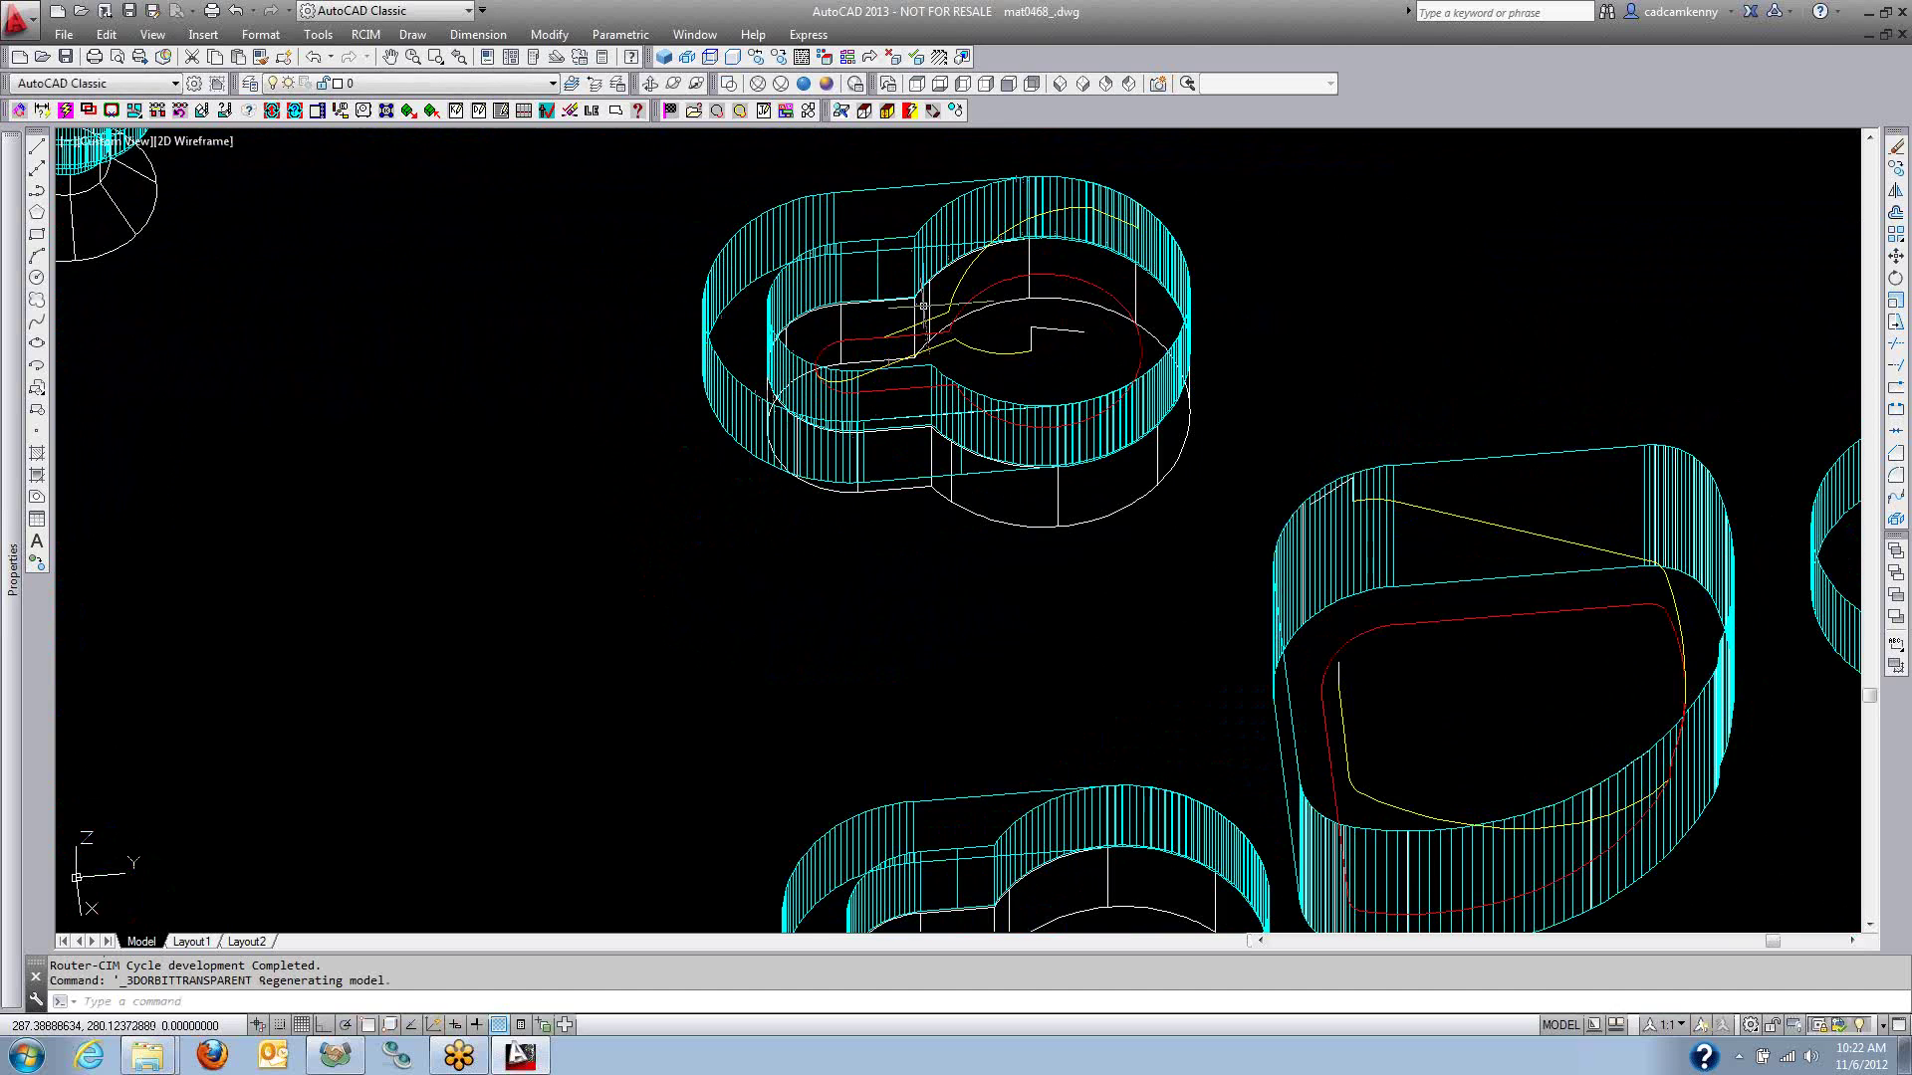
pyautogui.moveTo(1579, 734)
pyautogui.mouseDown(button='middle')
pyautogui.moveTo(1609, 700)
pyautogui.moveTo(1215, 628)
pyautogui.moveTo(662, 602)
pyautogui.mouseUp(button='middle')
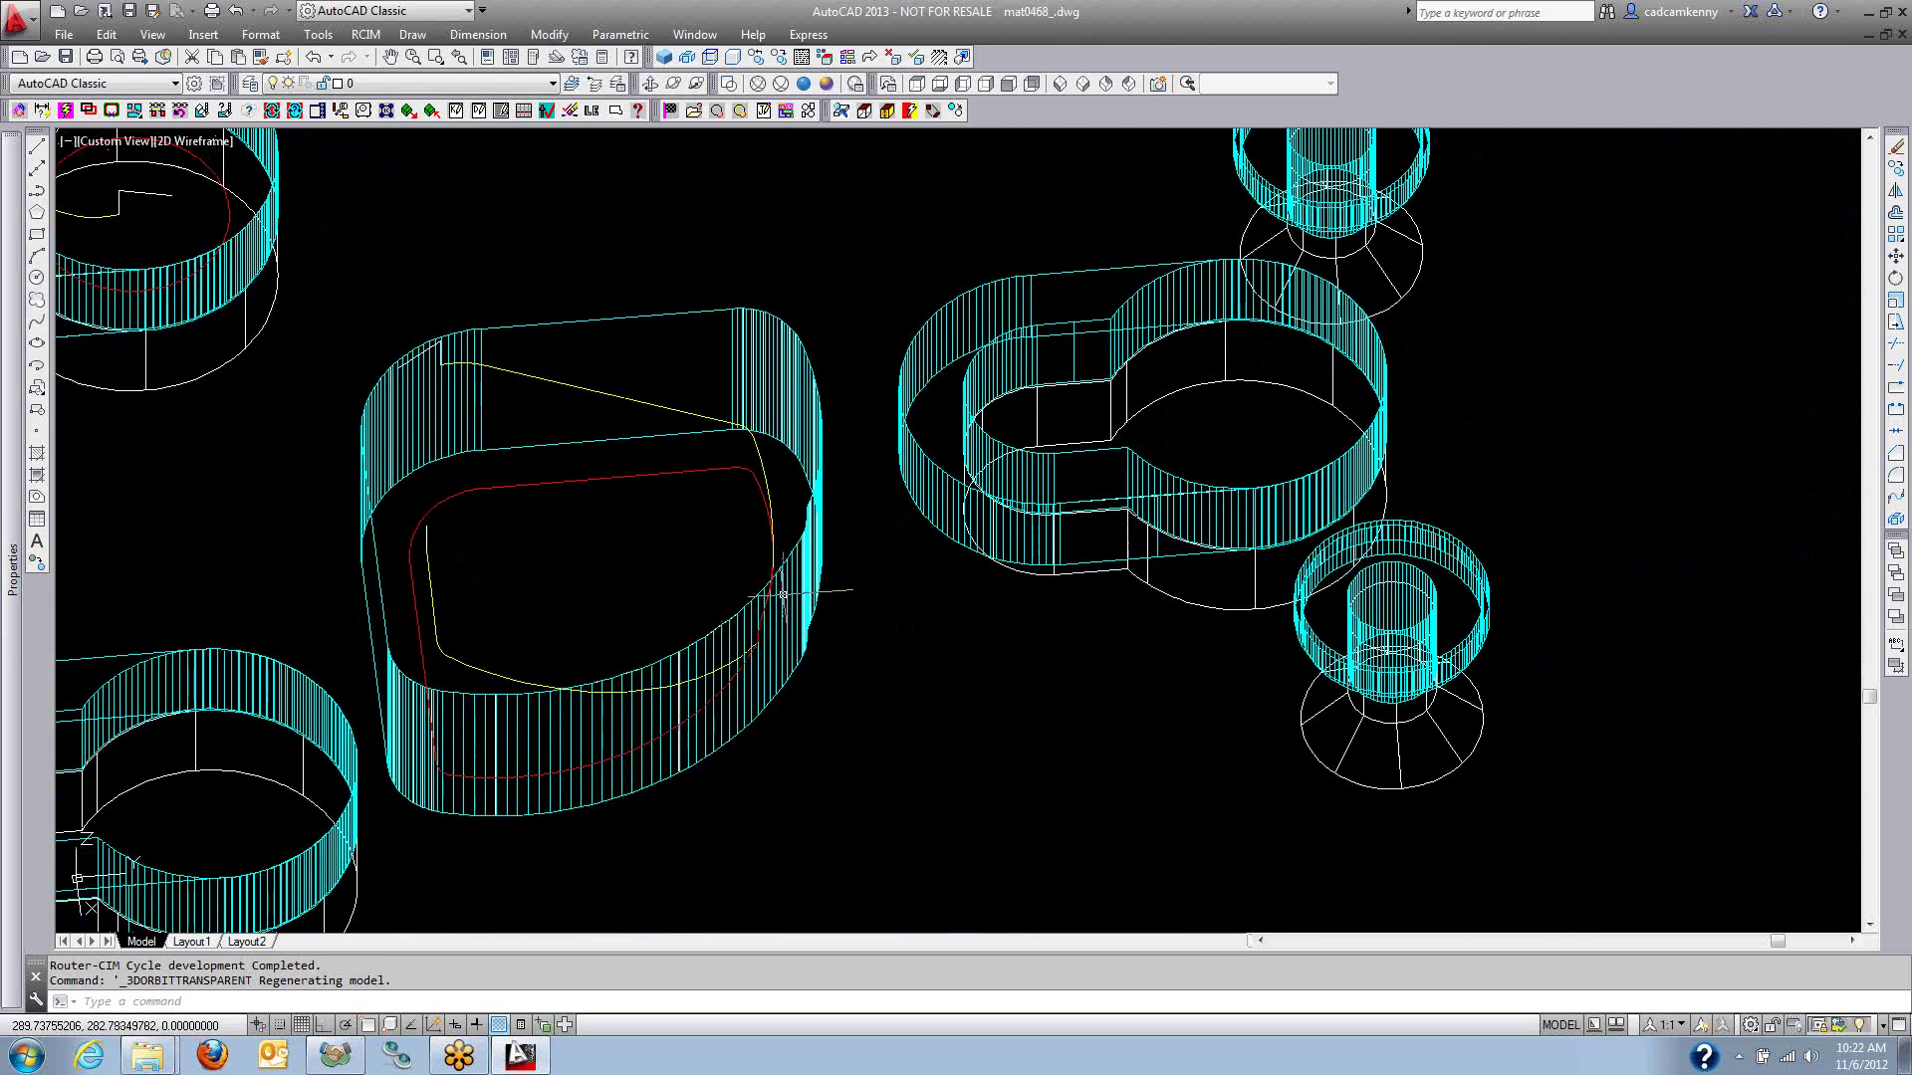
# Sequence all cut cycles on sheet 6, including the added parts, and generate the MACH2S_20 NC code, machine calculation and router report.
pyautogui.scroll(-5, 774, 587)
pyautogui.scroll(-6, 747, 674)
pyautogui.keyDown('shift'); pyautogui.moveTo(847, 757); pyautogui.dragTo(1110, 658, button='middle'); pyautogui.keyUp('shift')
pyautogui.scroll(-6, 1115, 667)
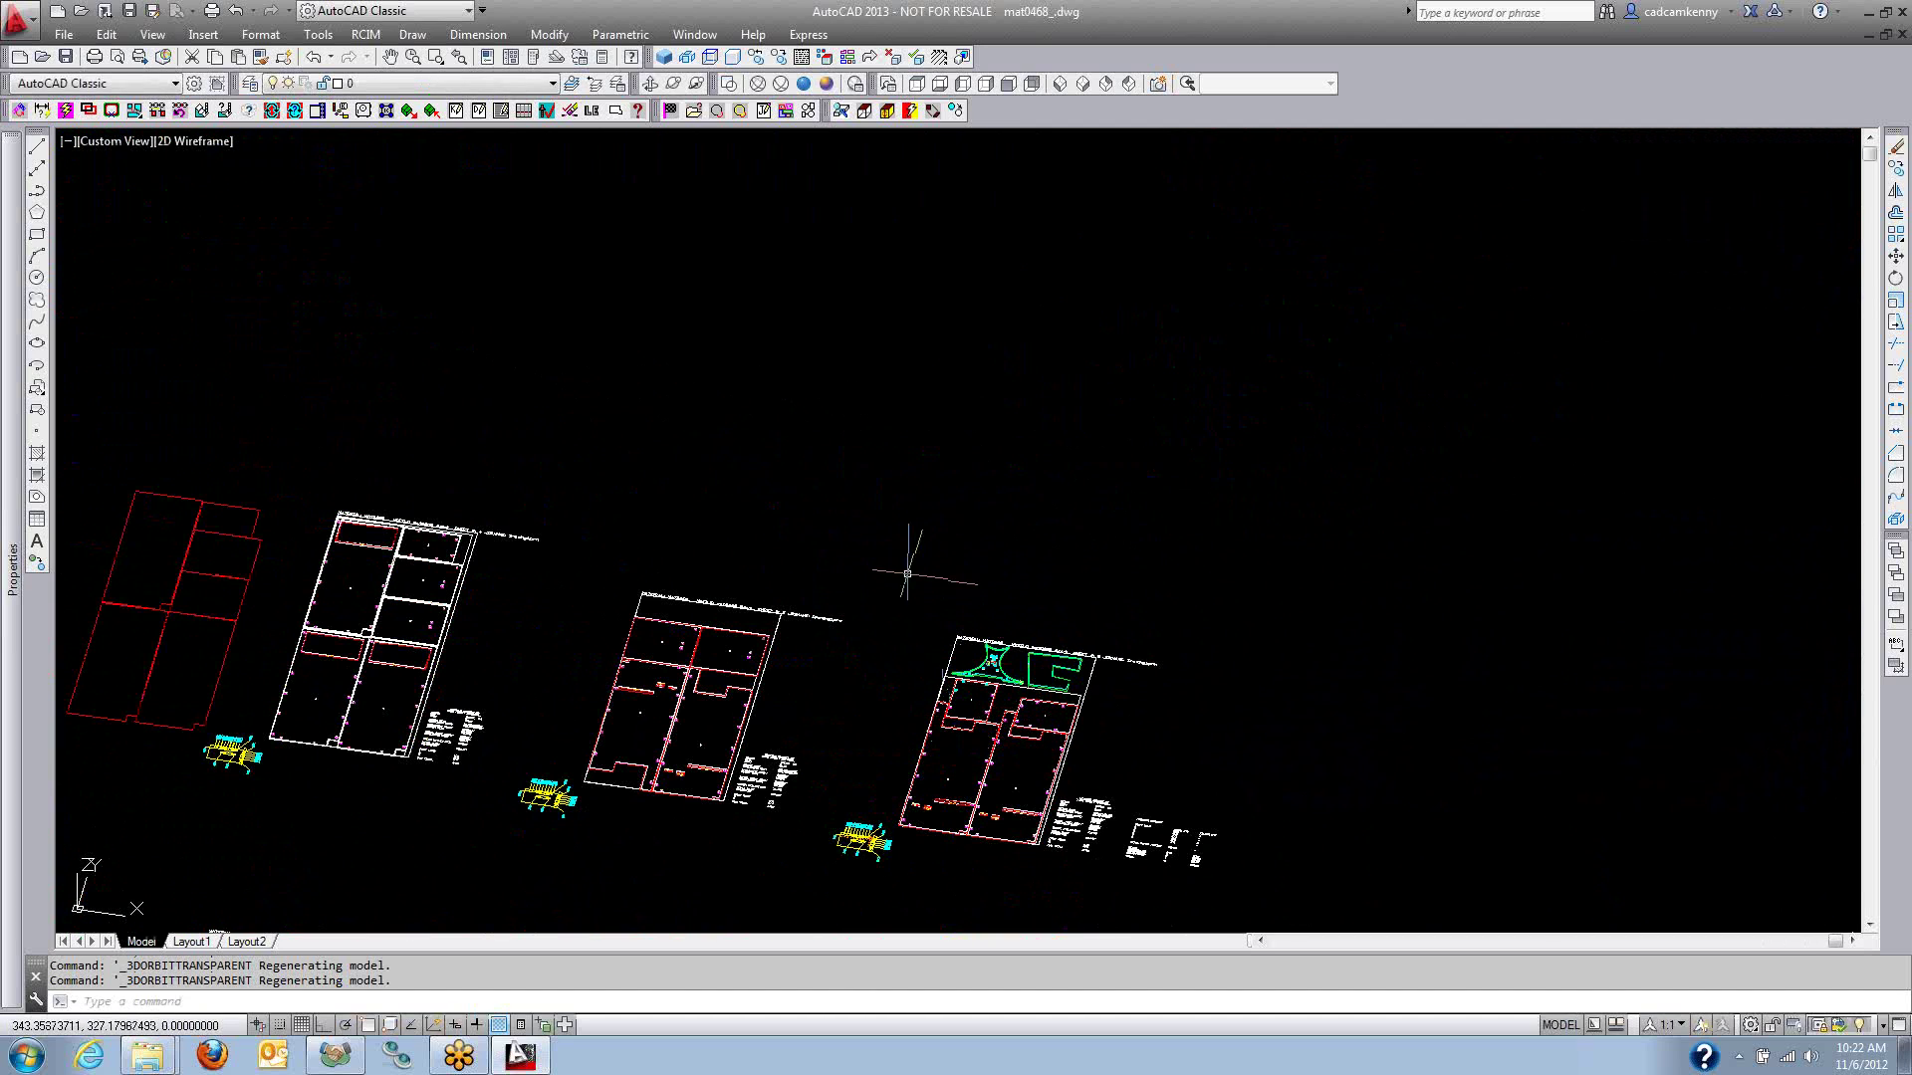
pyautogui.click(19, 109)
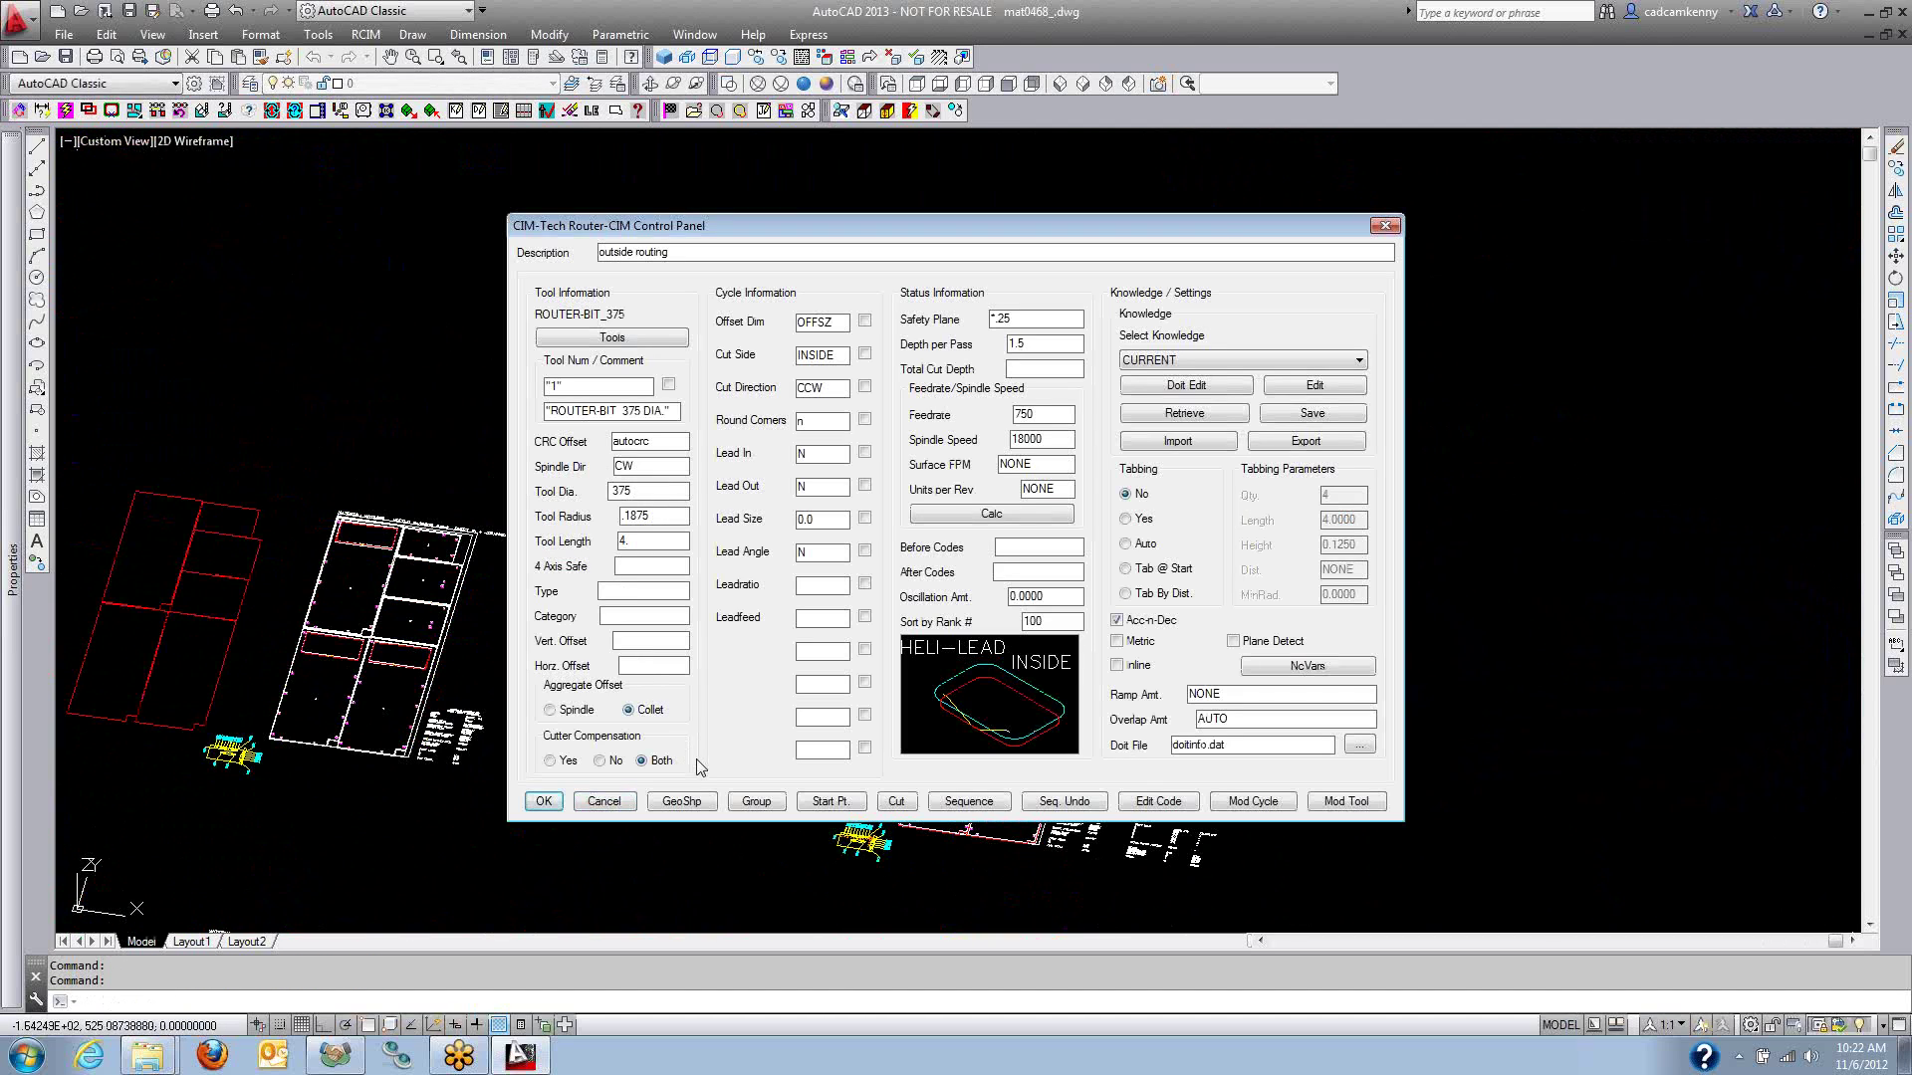
pyautogui.click(969, 802)
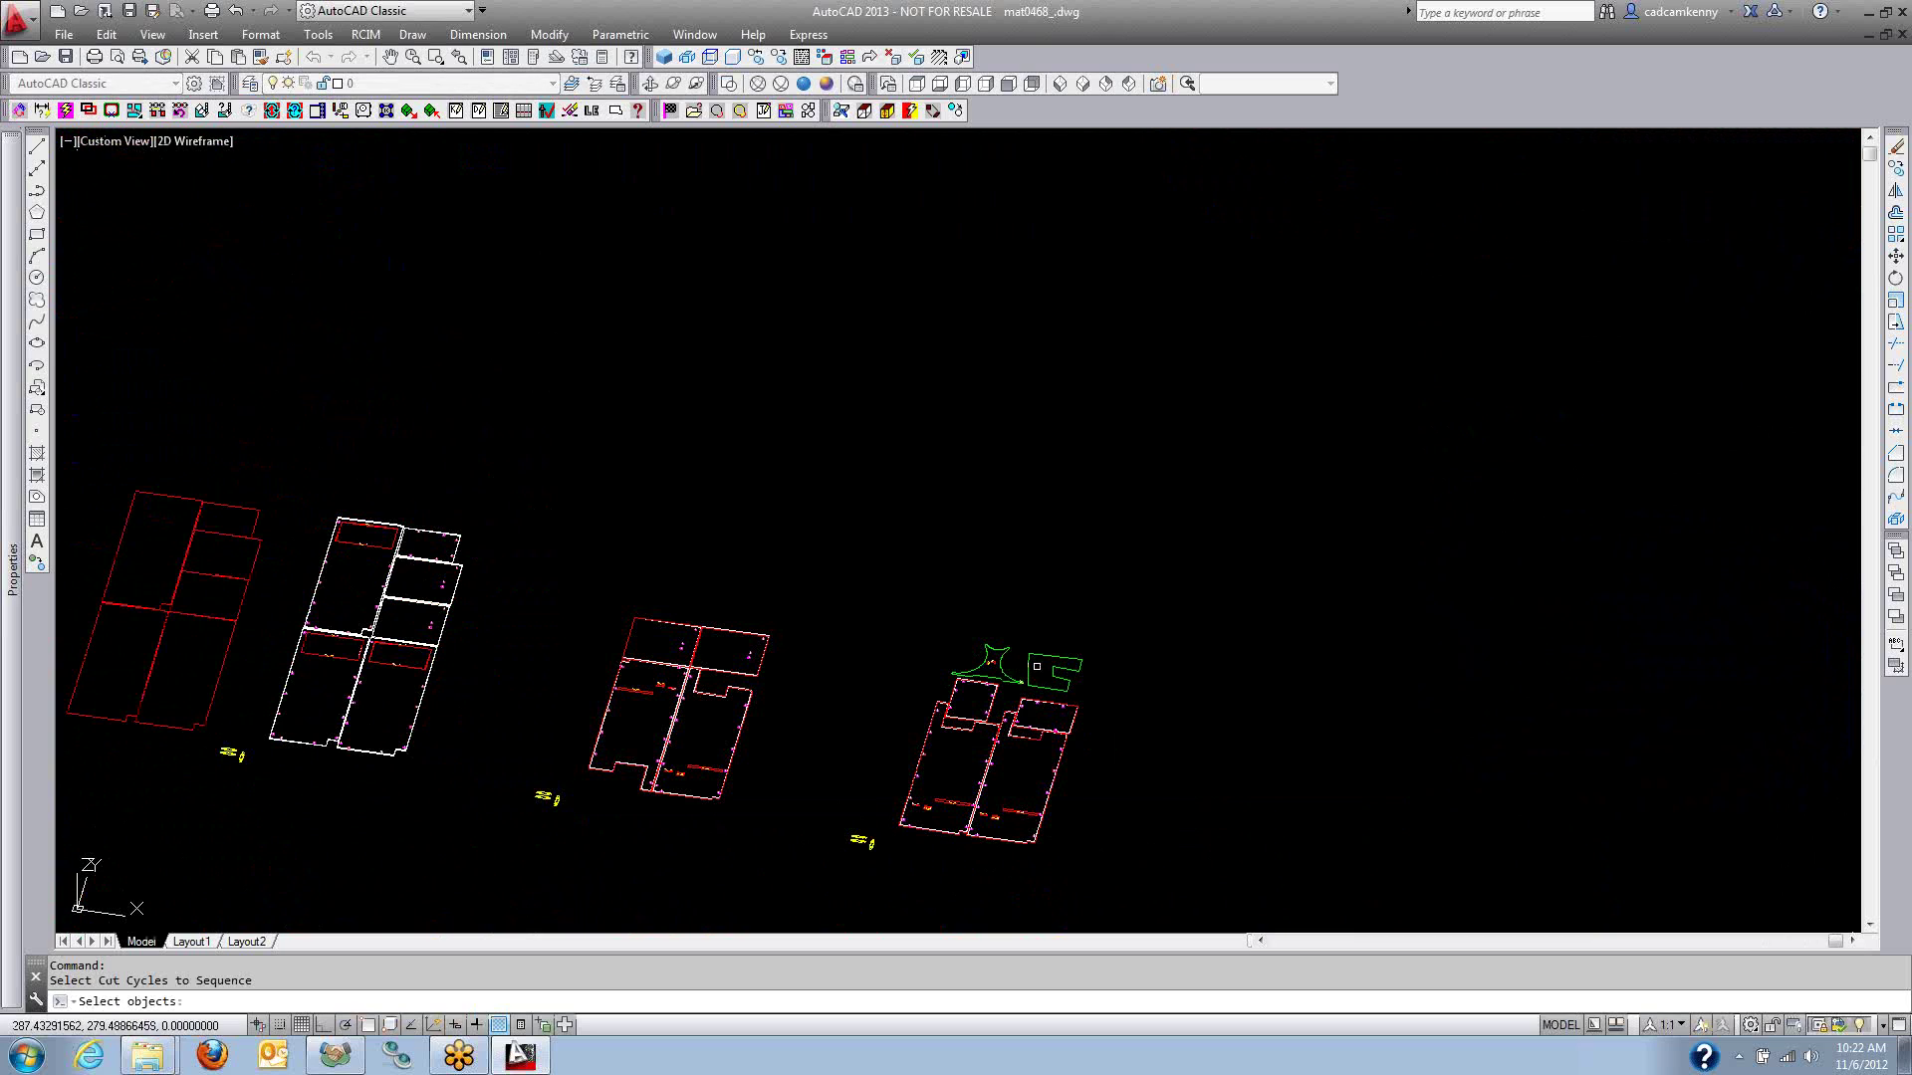
pyautogui.click(894, 576)
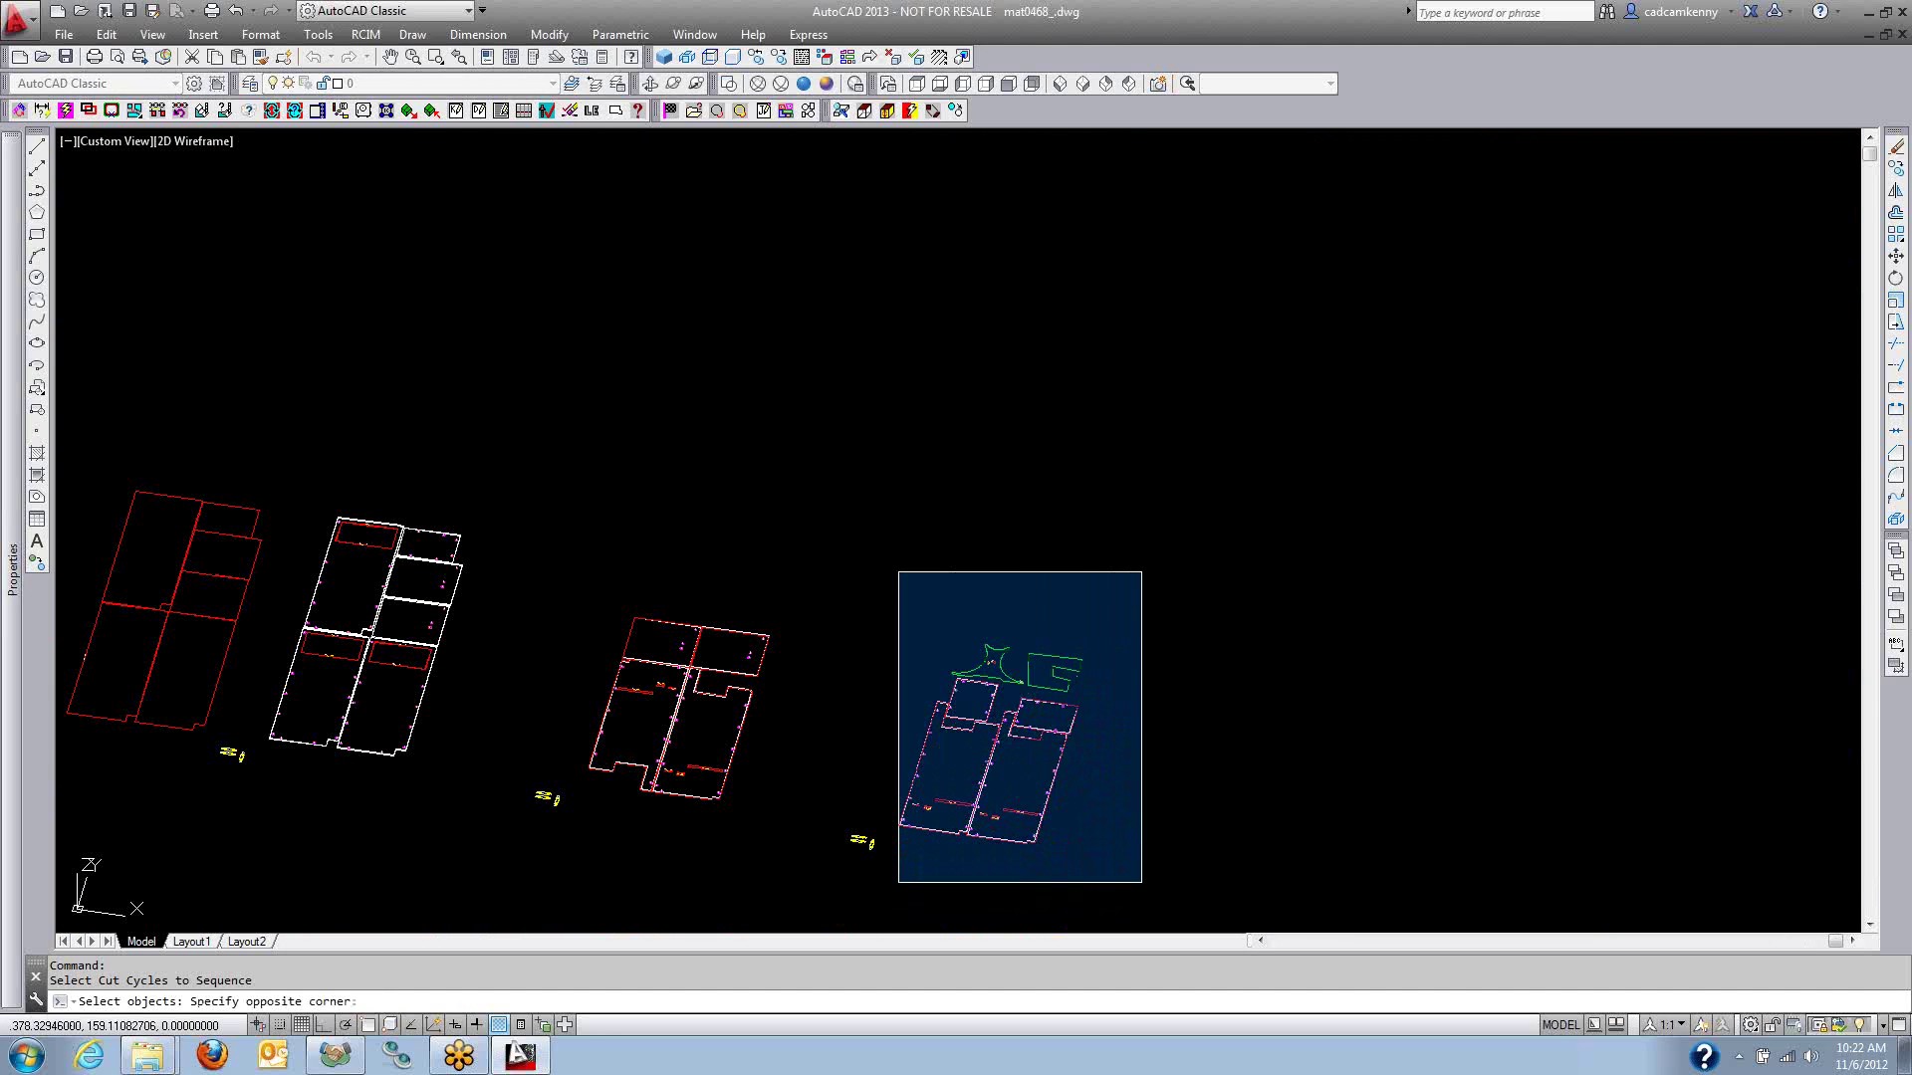
pyautogui.click(1137, 893)
pyautogui.click(1116, 874)
pyautogui.click(937, 640)
pyautogui.press('Return')
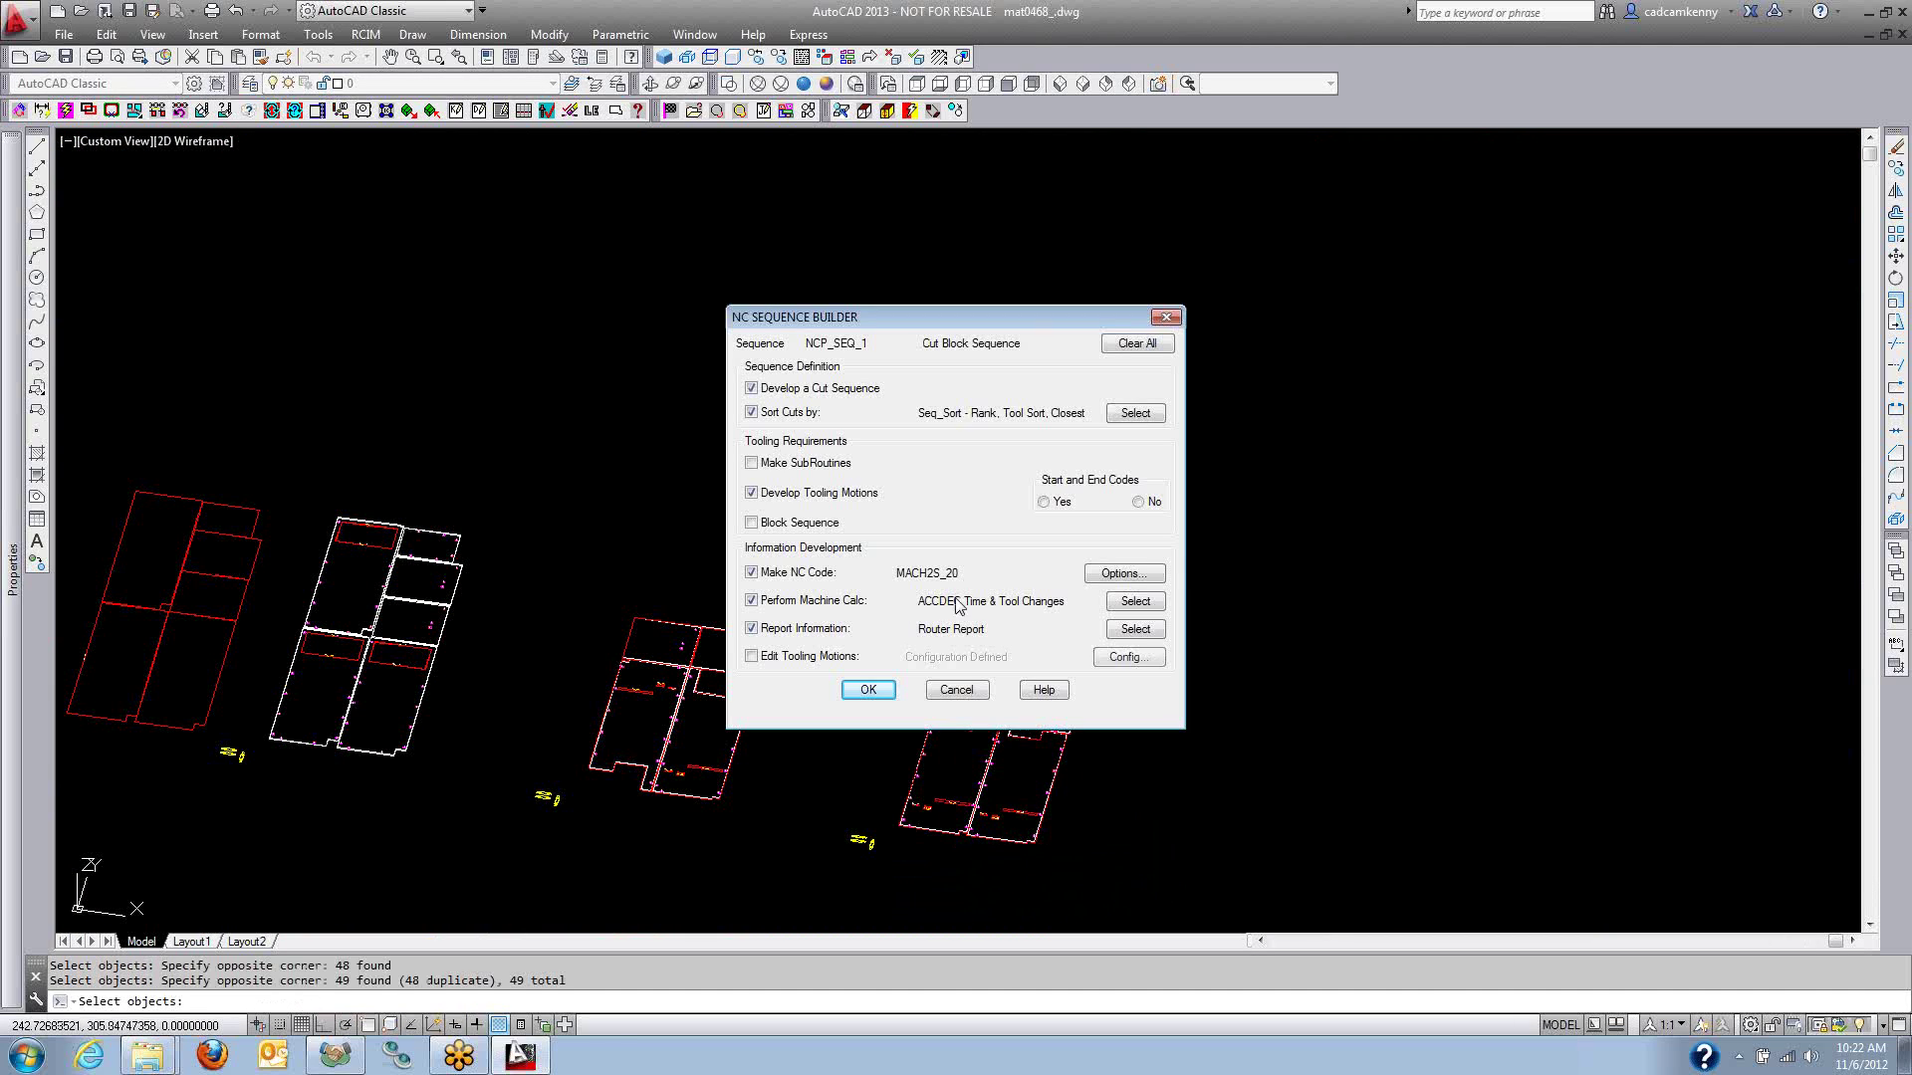
pyautogui.click(866, 690)
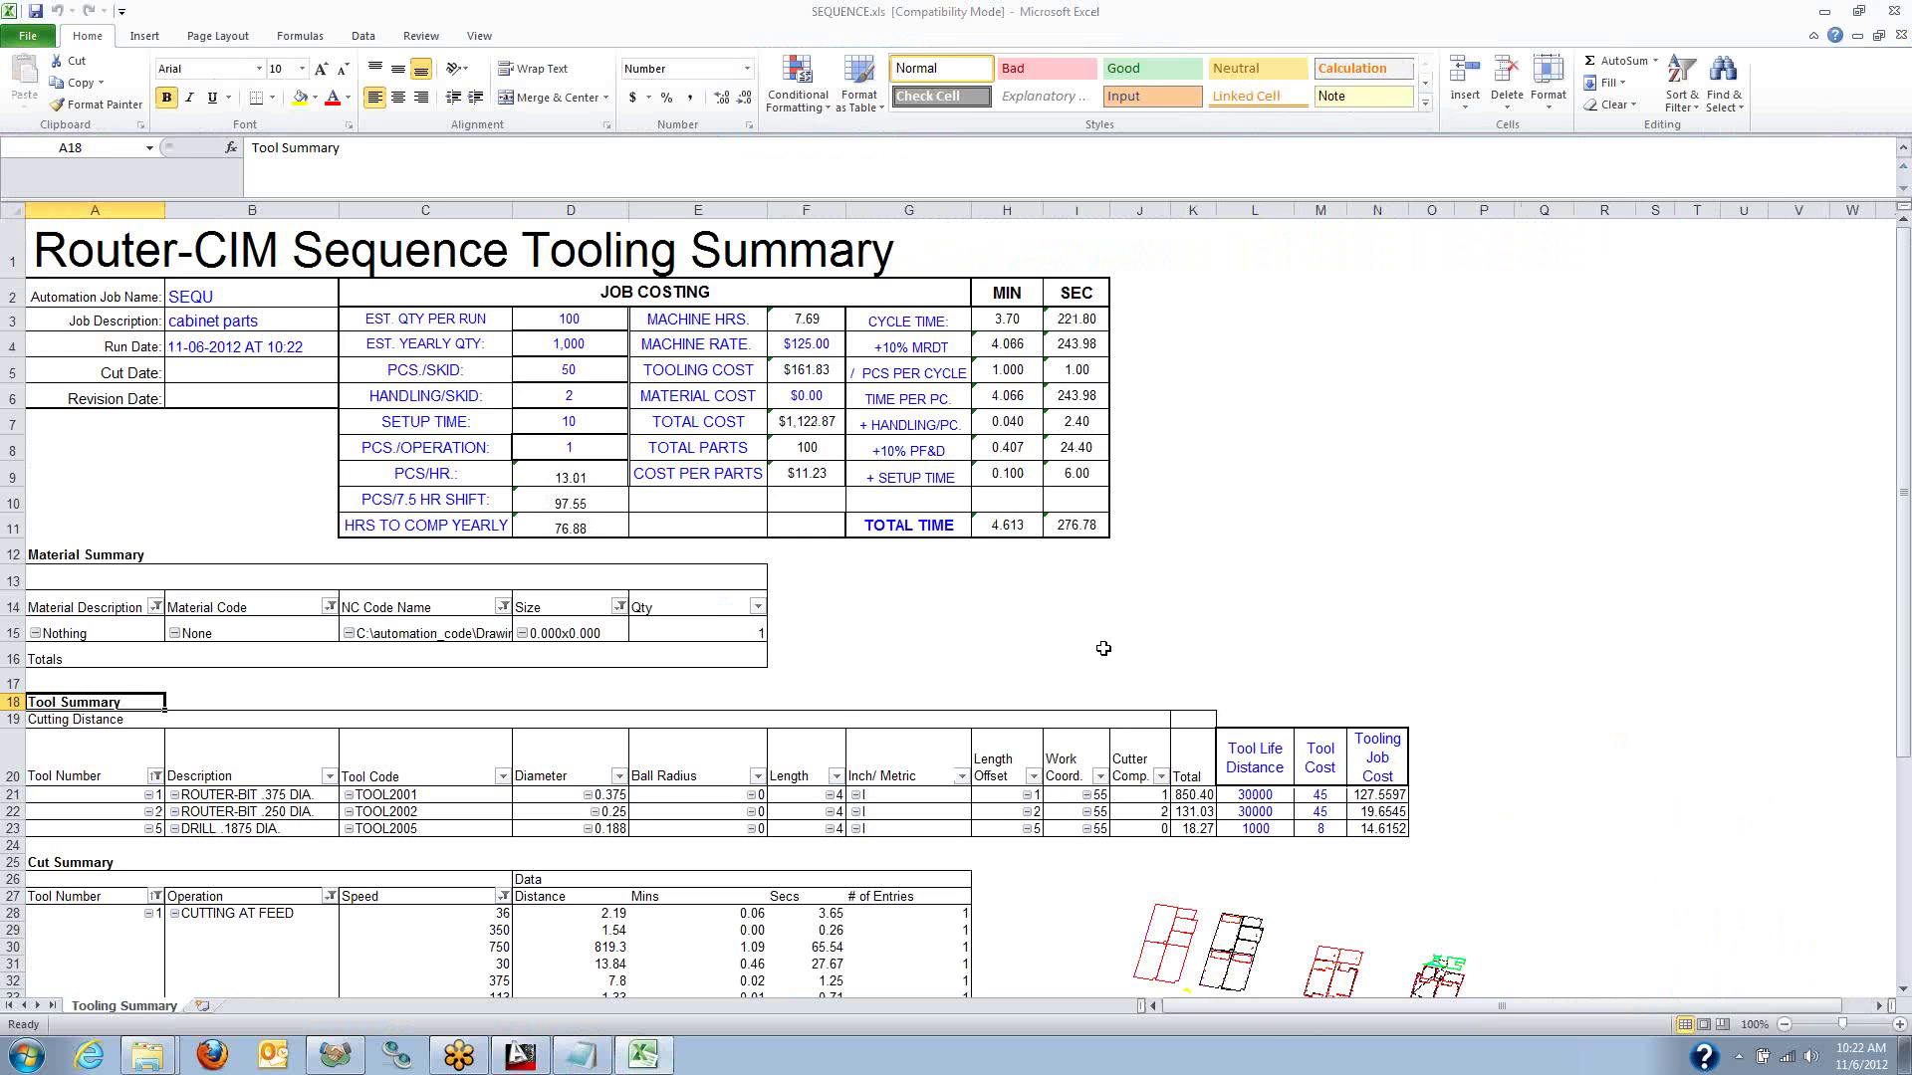
# Close the tooling summary and NC code file, view the sequenced sheet, and exit AutoCAD without saving the drawing.
pyautogui.click(1895, 10)
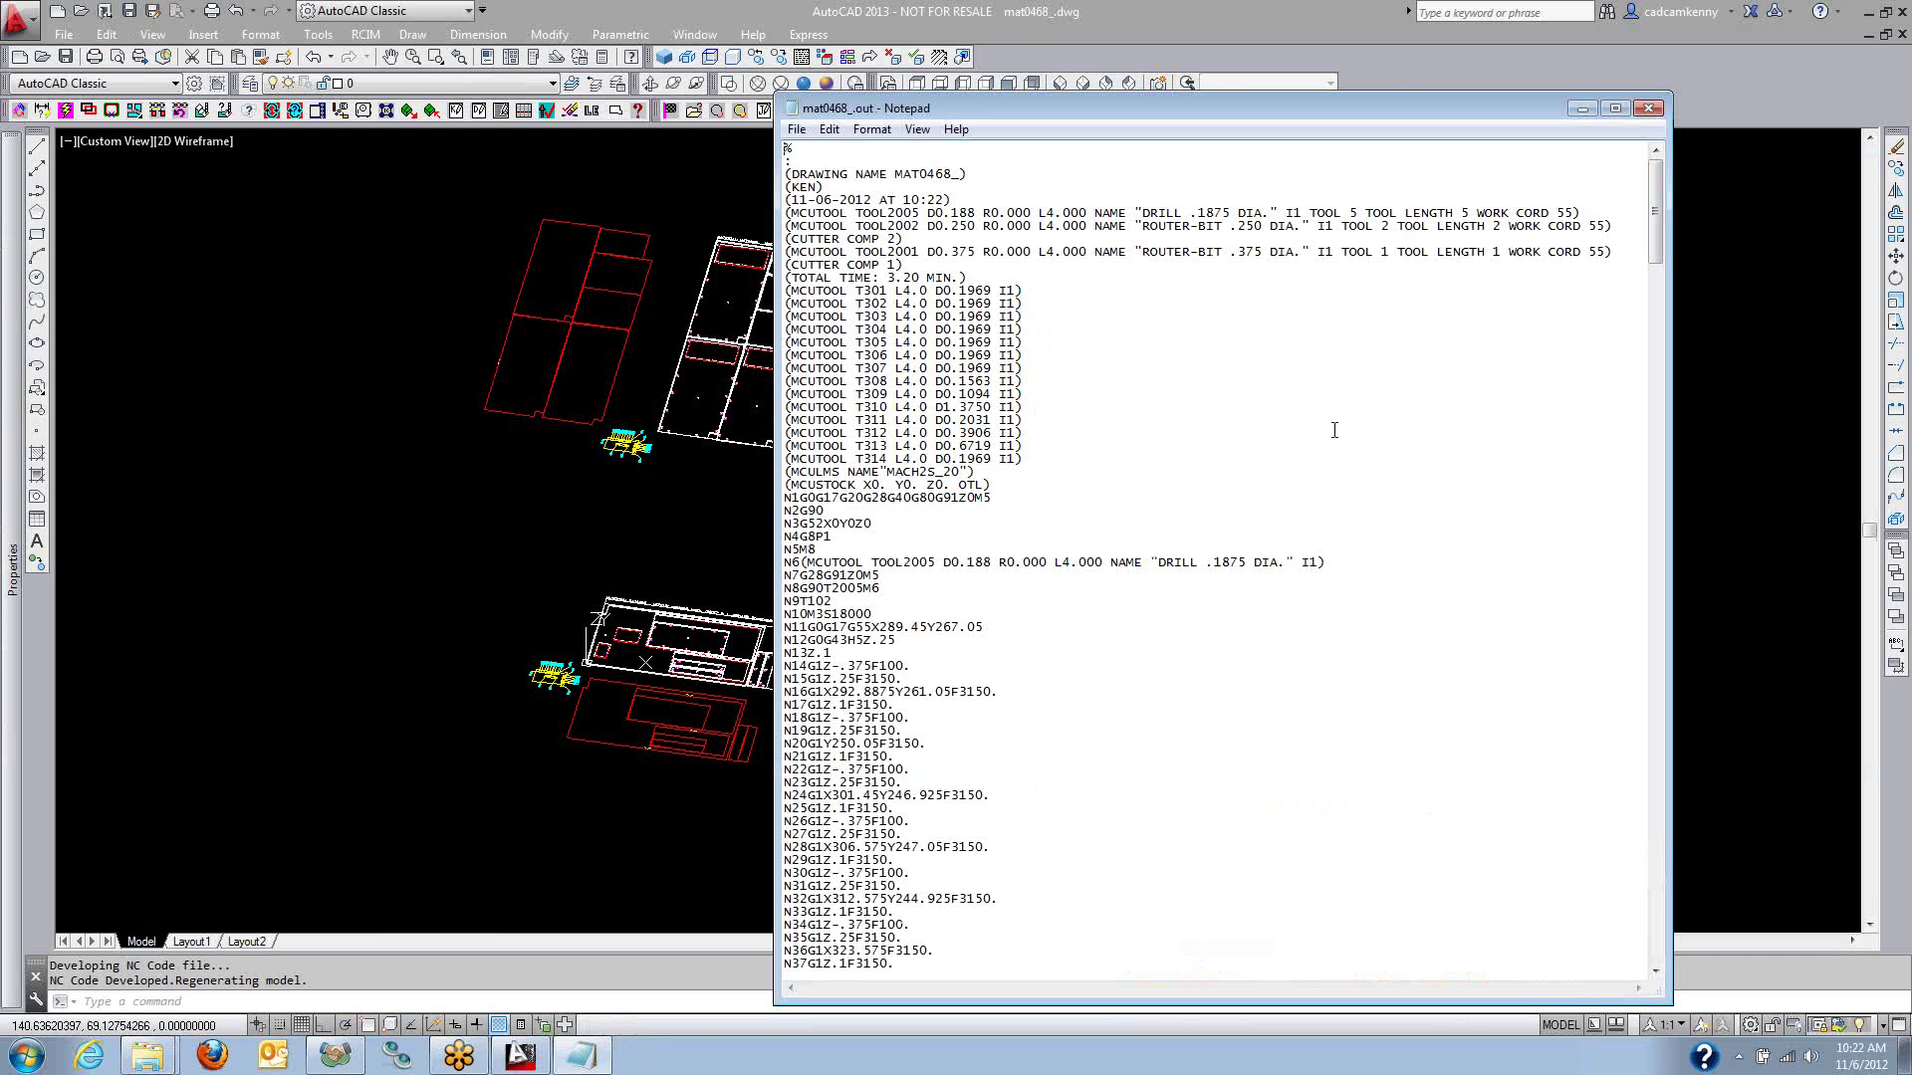
pyautogui.click(1653, 108)
pyautogui.scroll(5, 1106, 611)
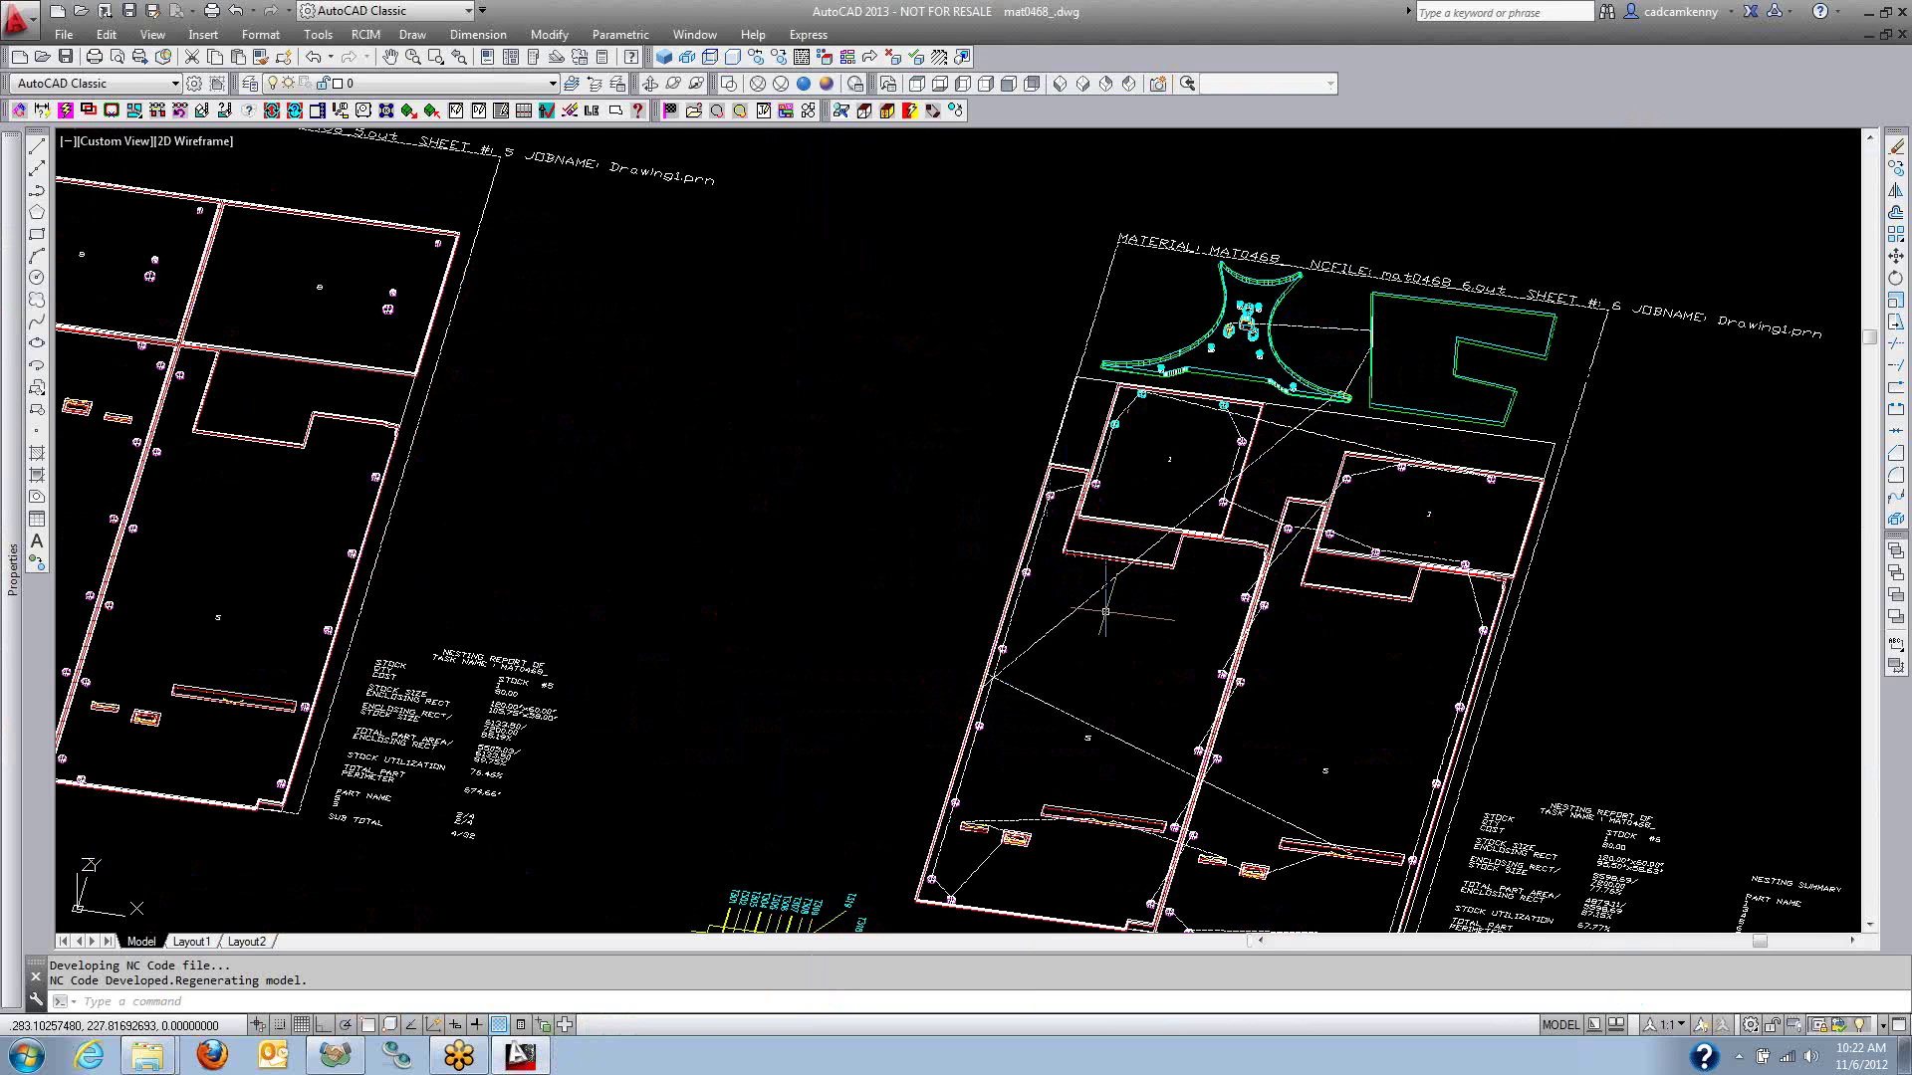
pyautogui.scroll(-5, 1324, 398)
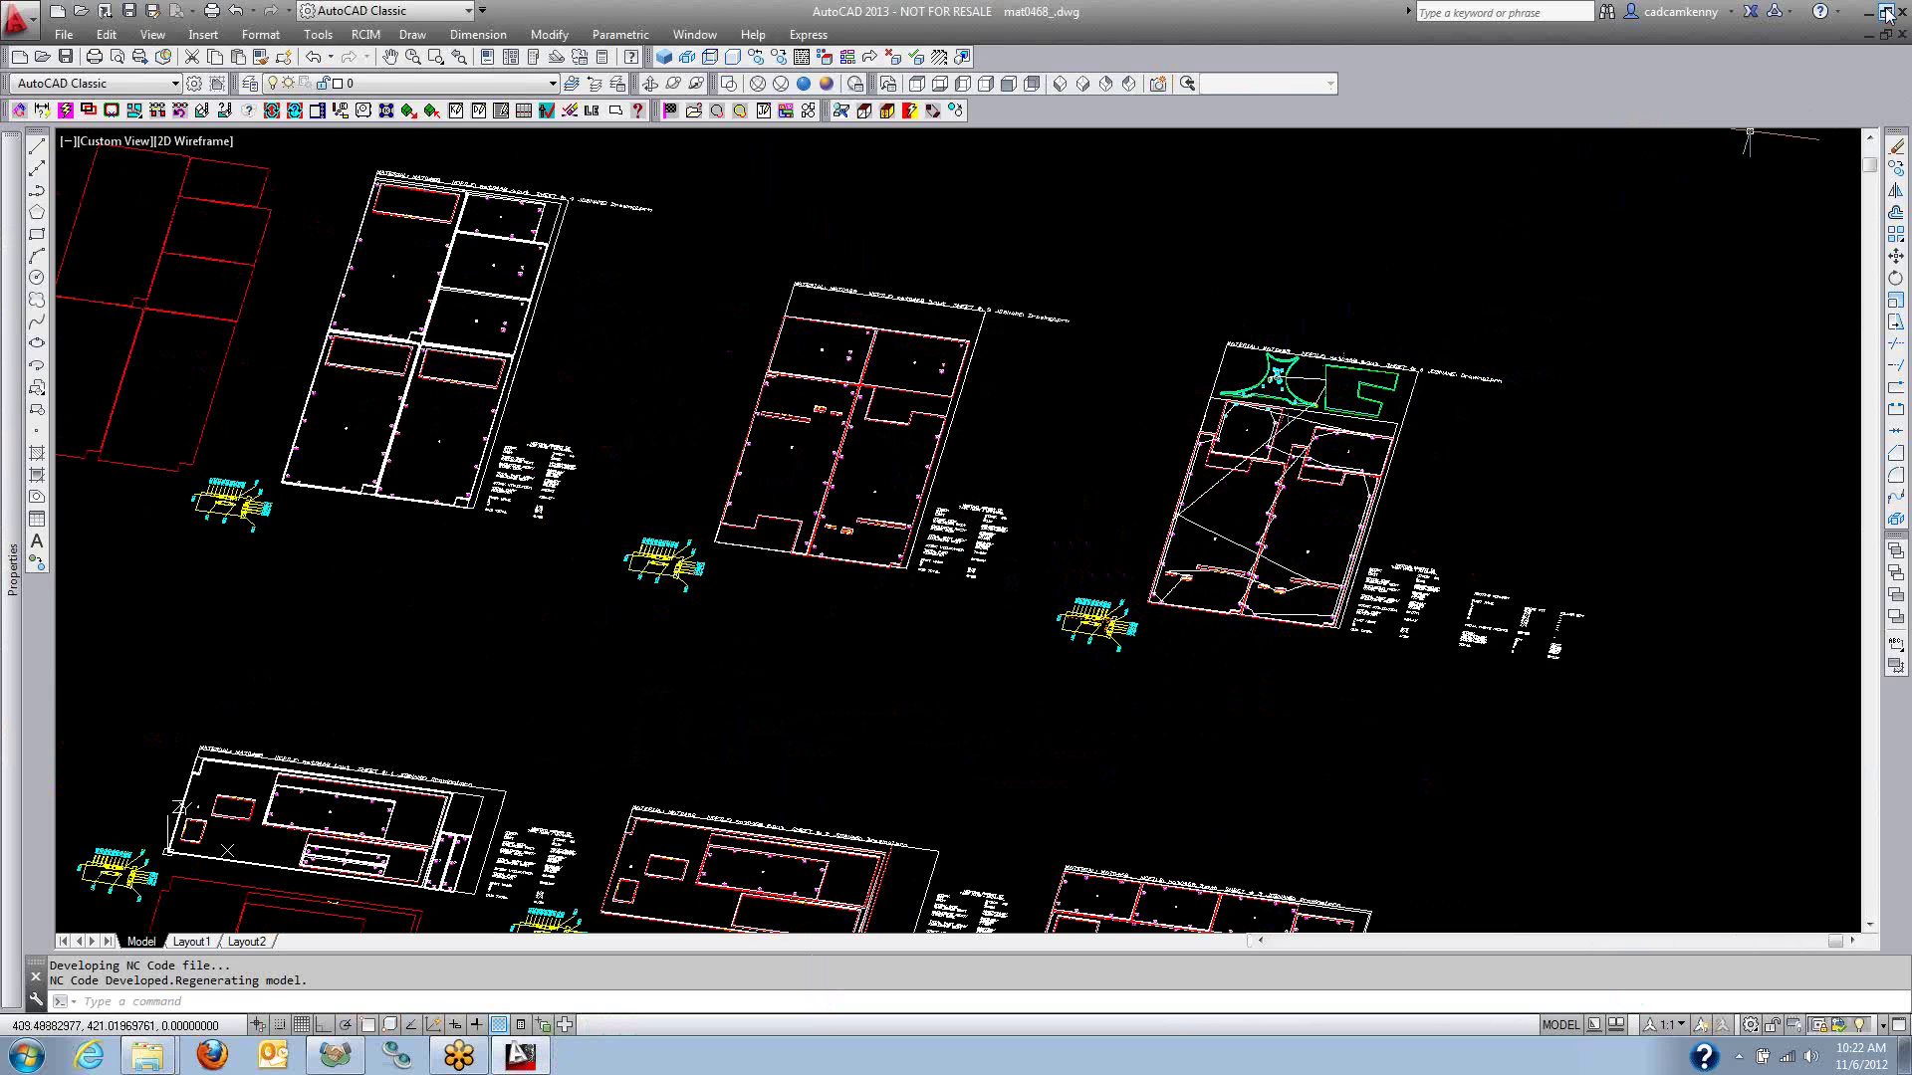
pyautogui.click(1900, 12)
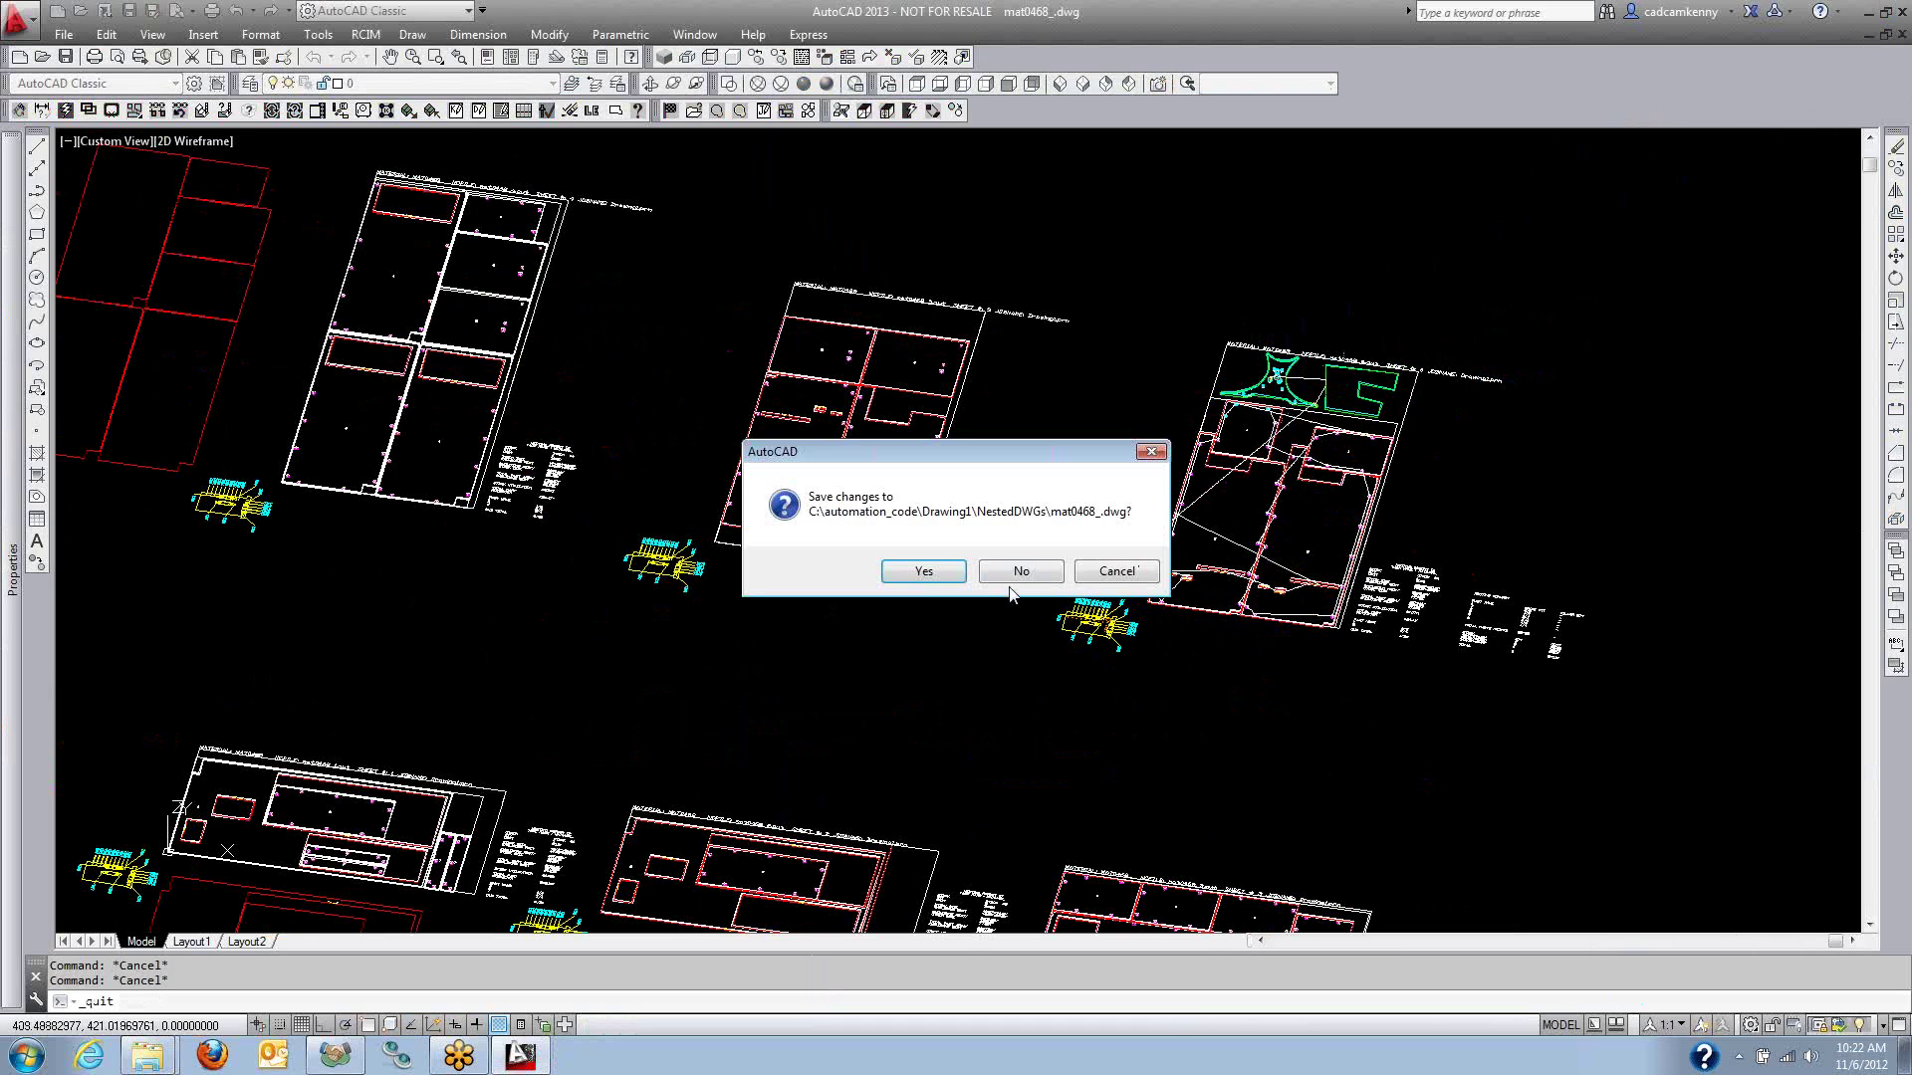
pyautogui.click(1023, 567)
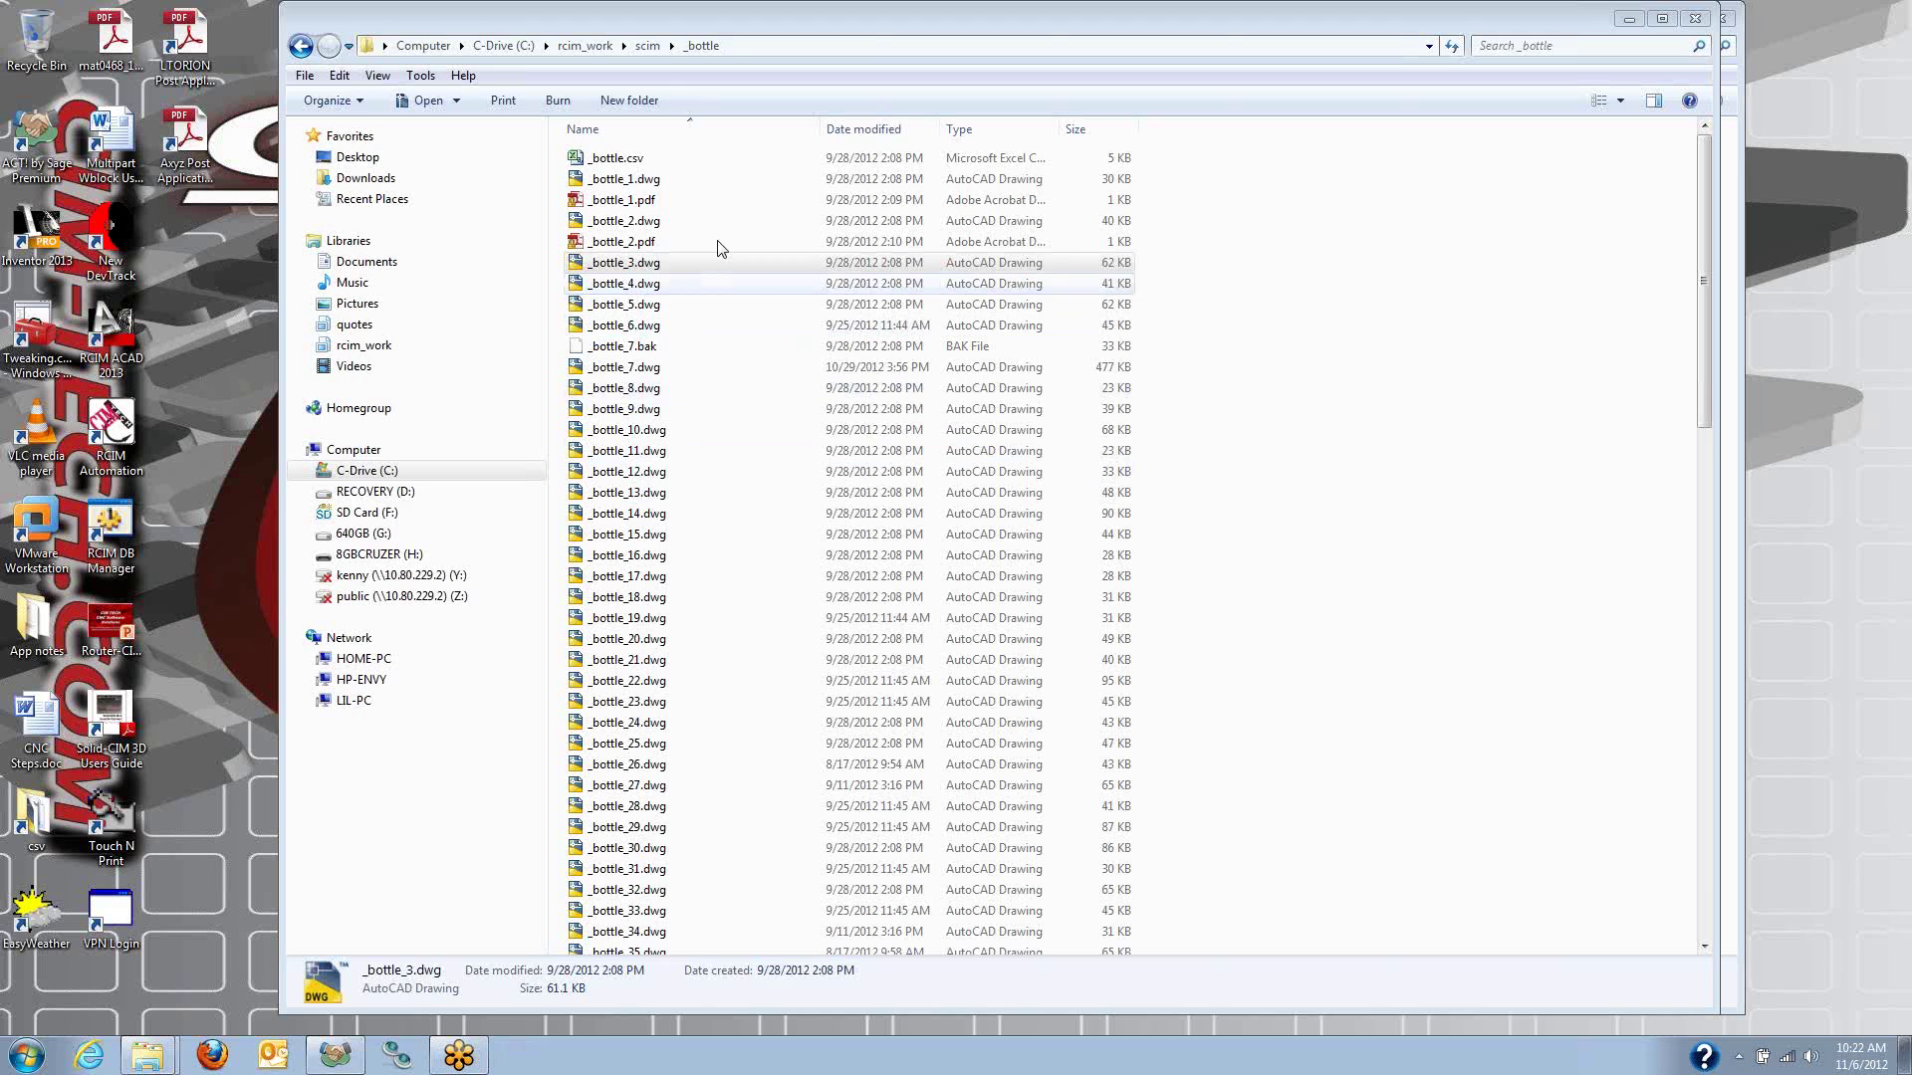
# Close the _bottle folder window and open RouterCim.zdl from the Labels folder of Drawing1 in DesignPro.
pyautogui.click(1697, 19)
pyautogui.click(722, 45)
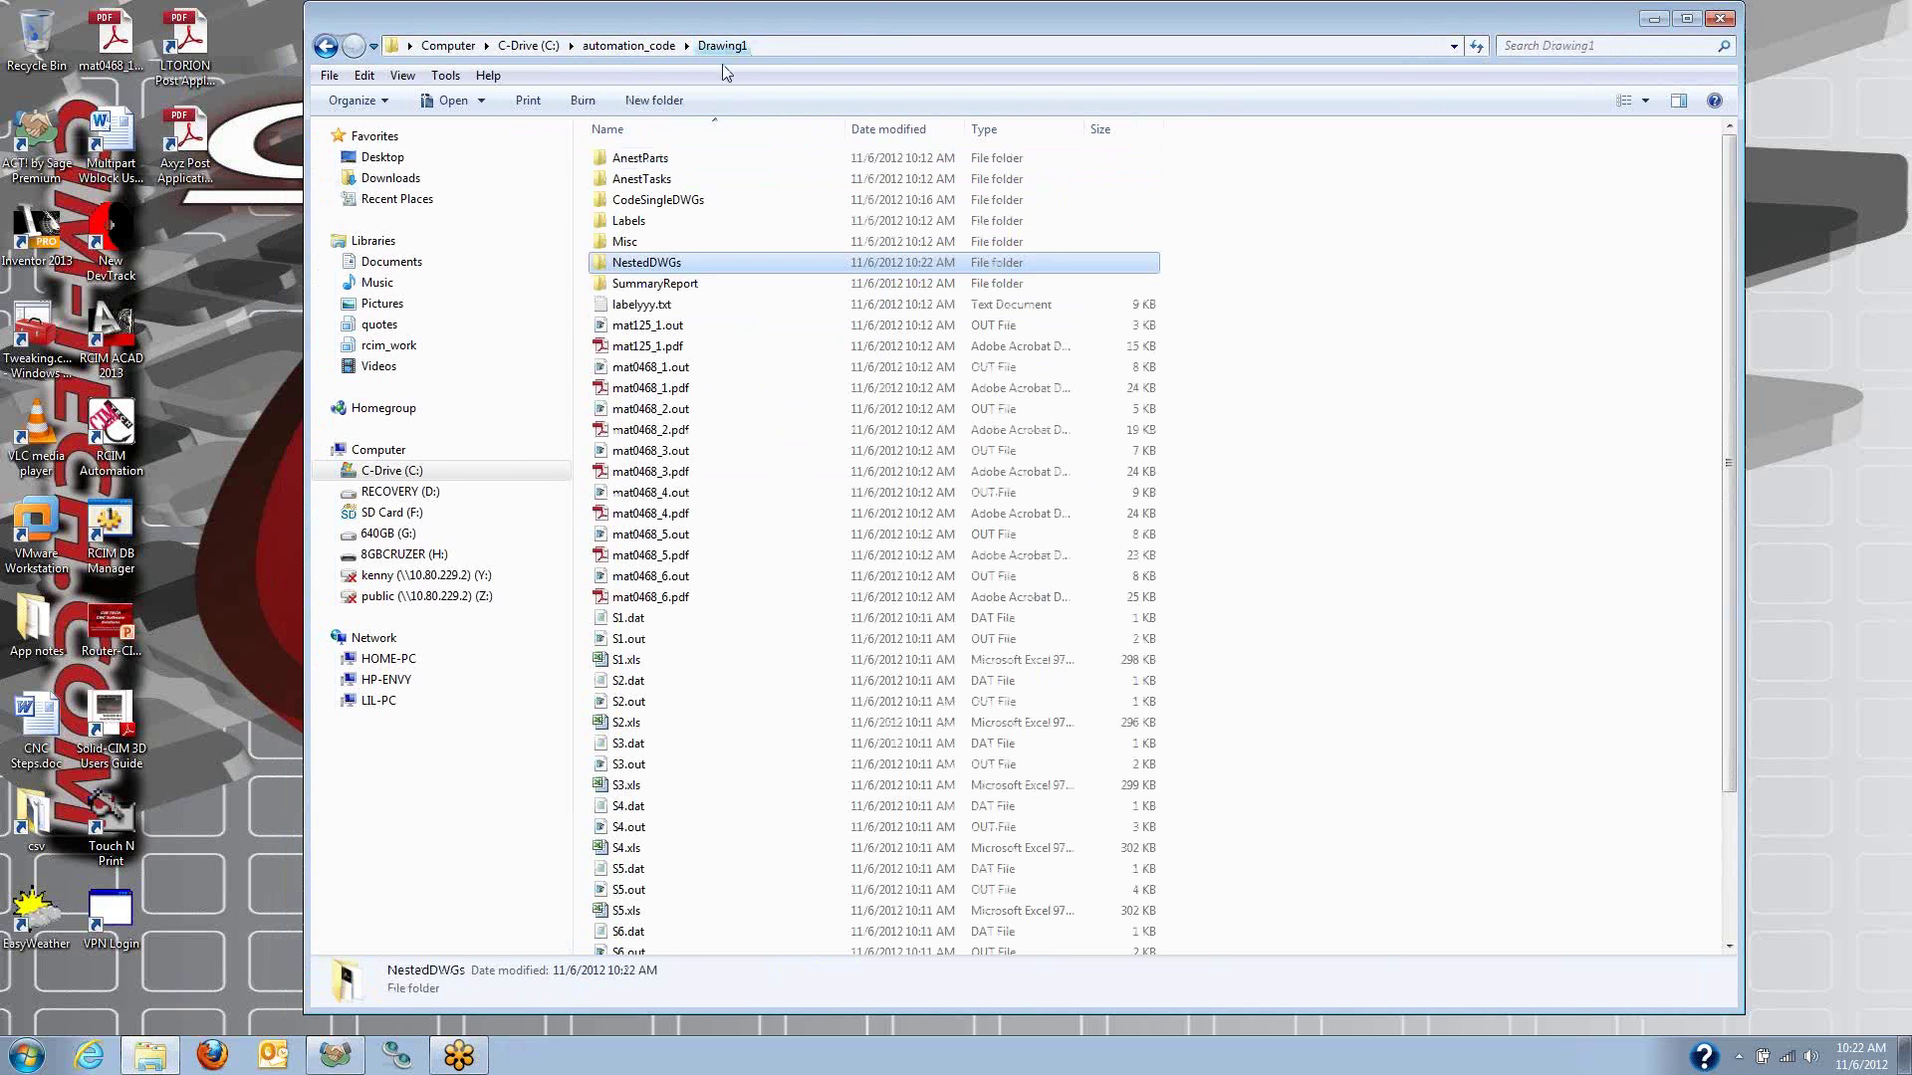
pyautogui.doubleClick(629, 221)
pyautogui.click(626, 286)
pyautogui.doubleClick(626, 286)
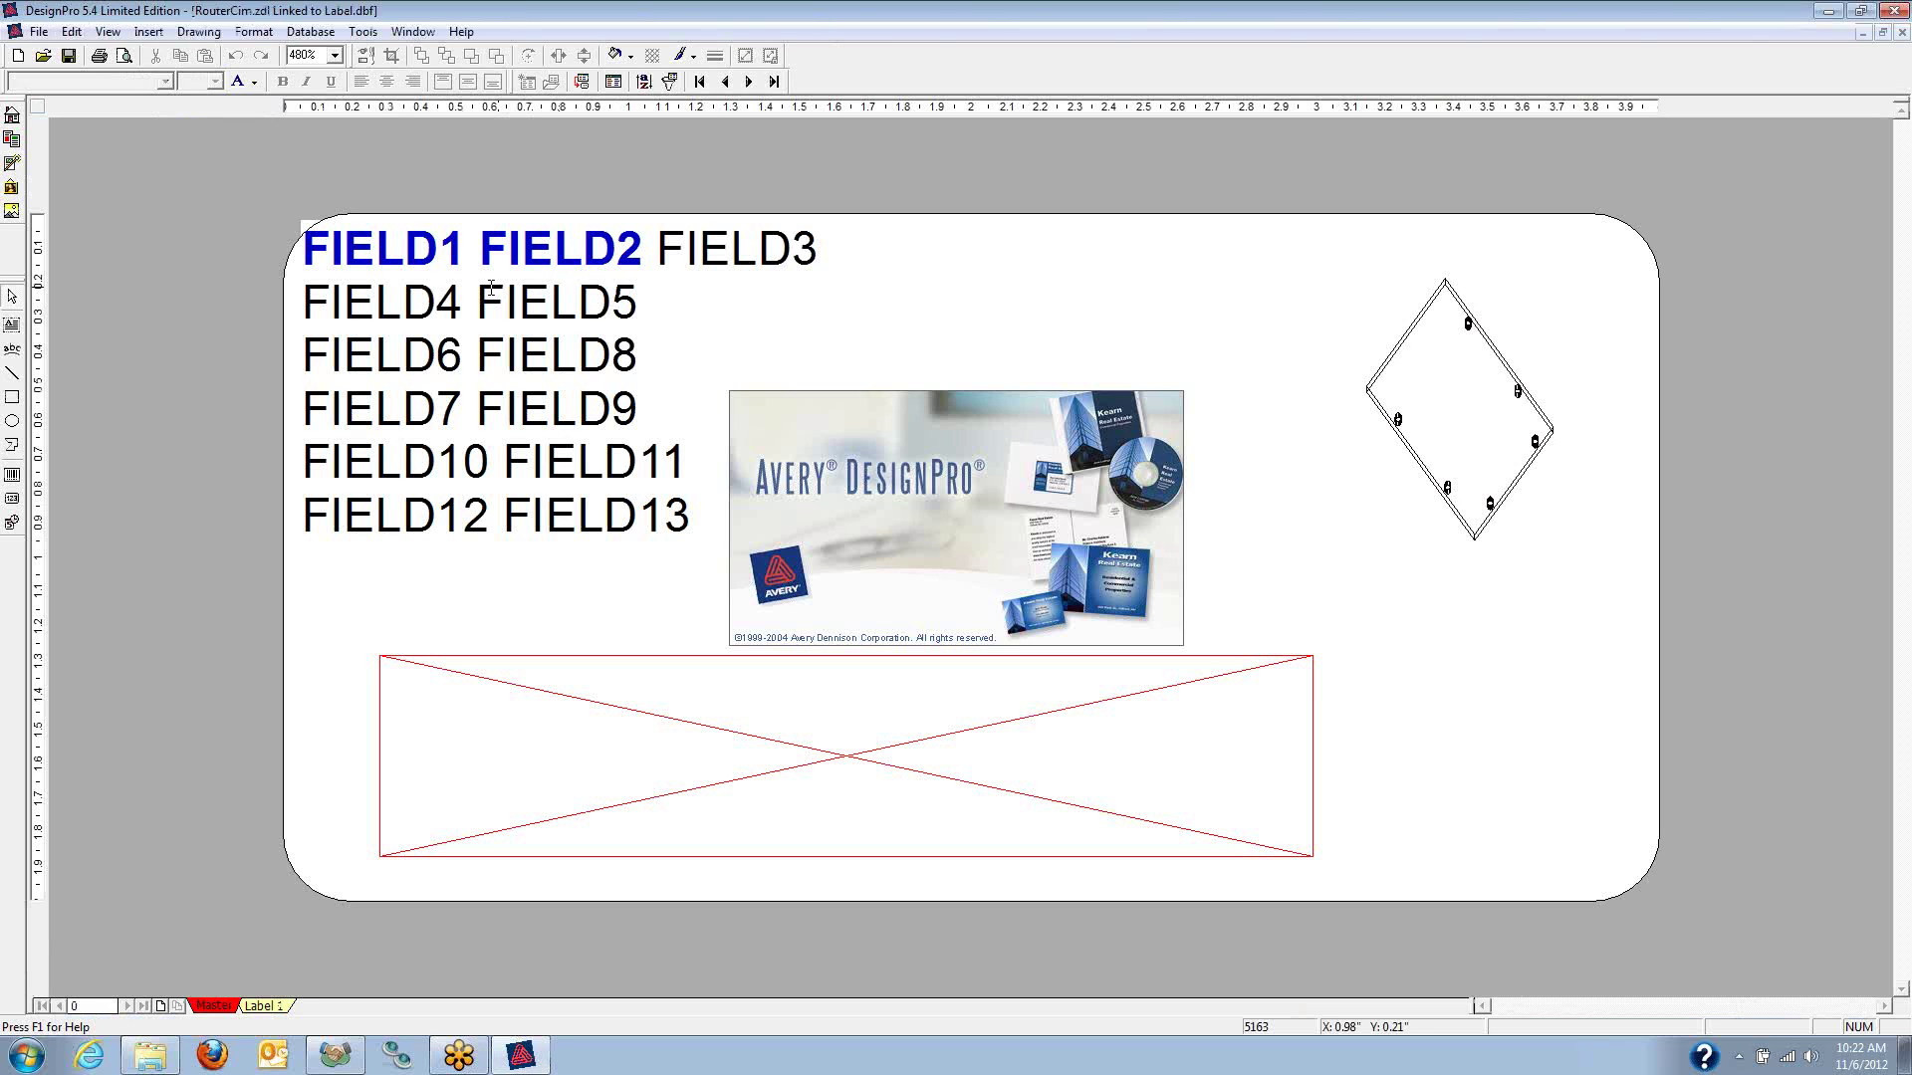
# Preview the printed part labels, page through to the last sheet, and close the preview.
pyautogui.click(38, 32)
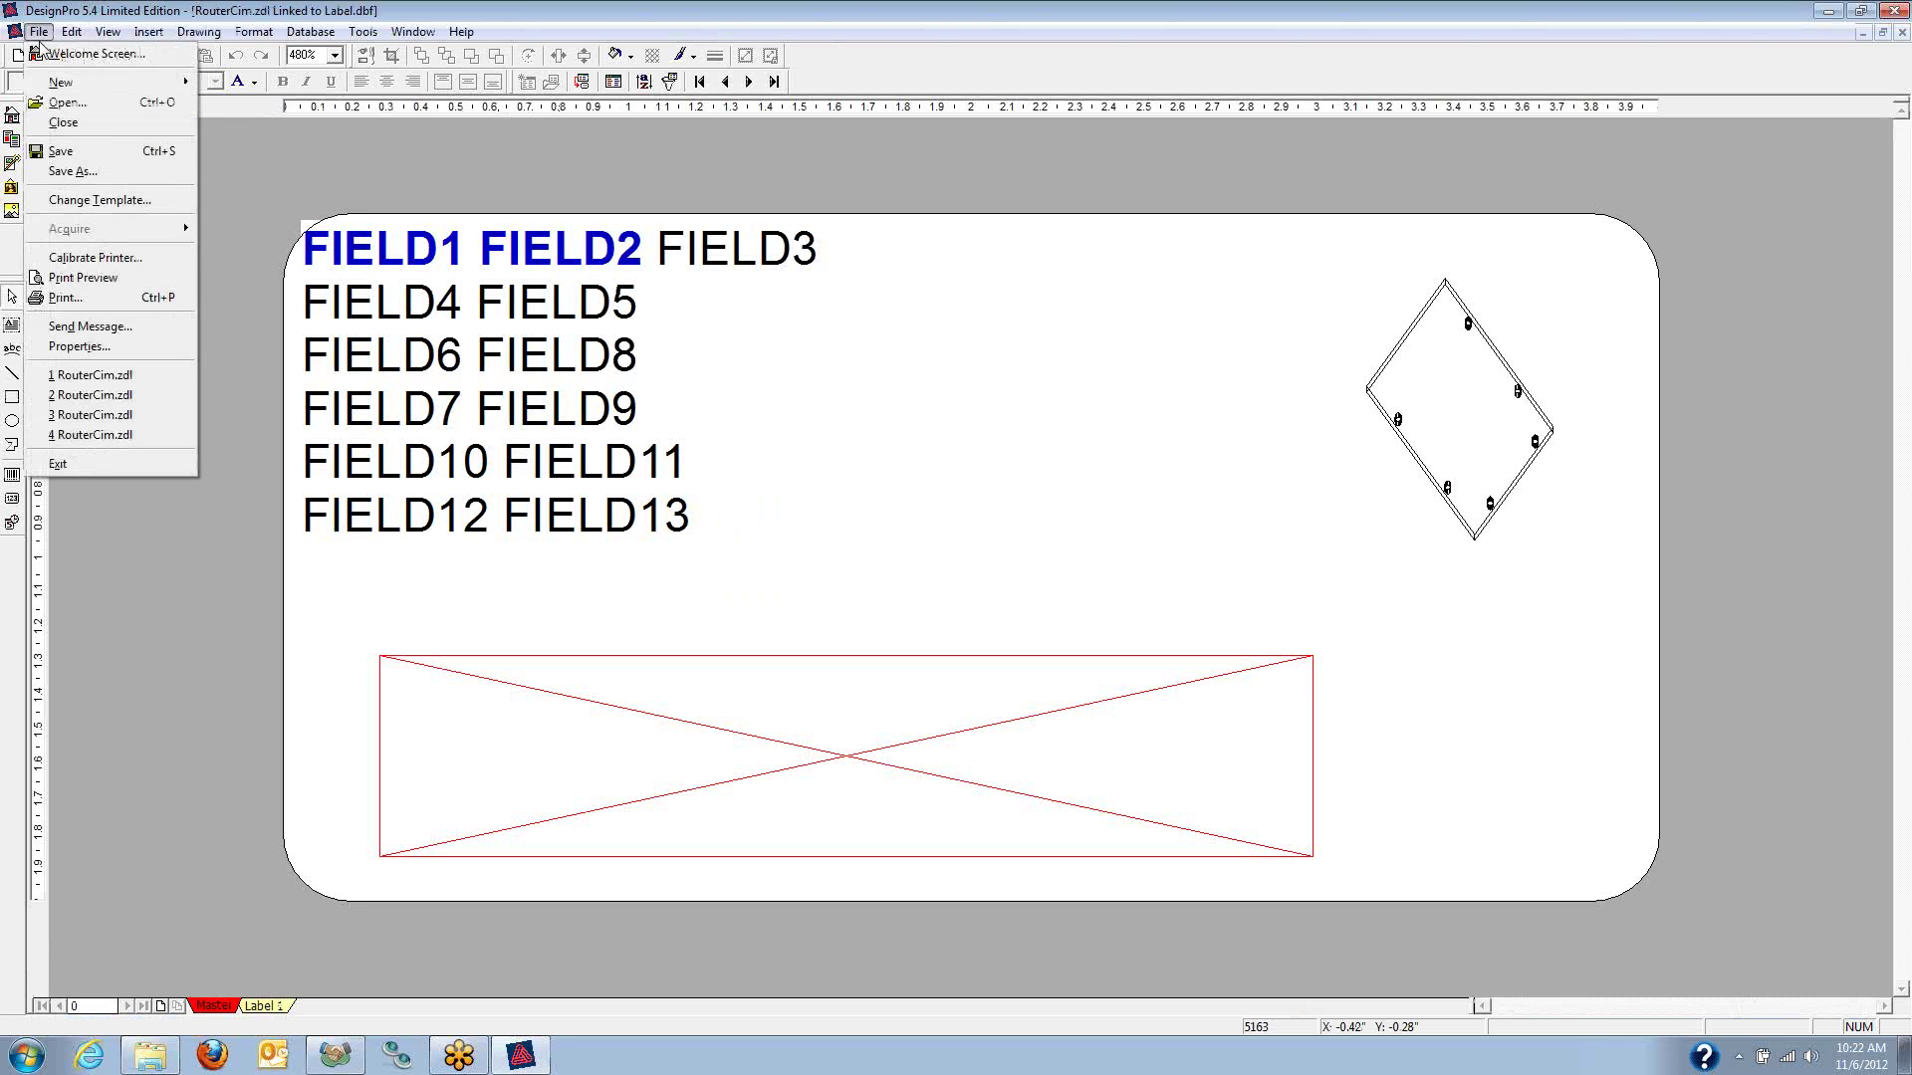
pyautogui.click(72, 282)
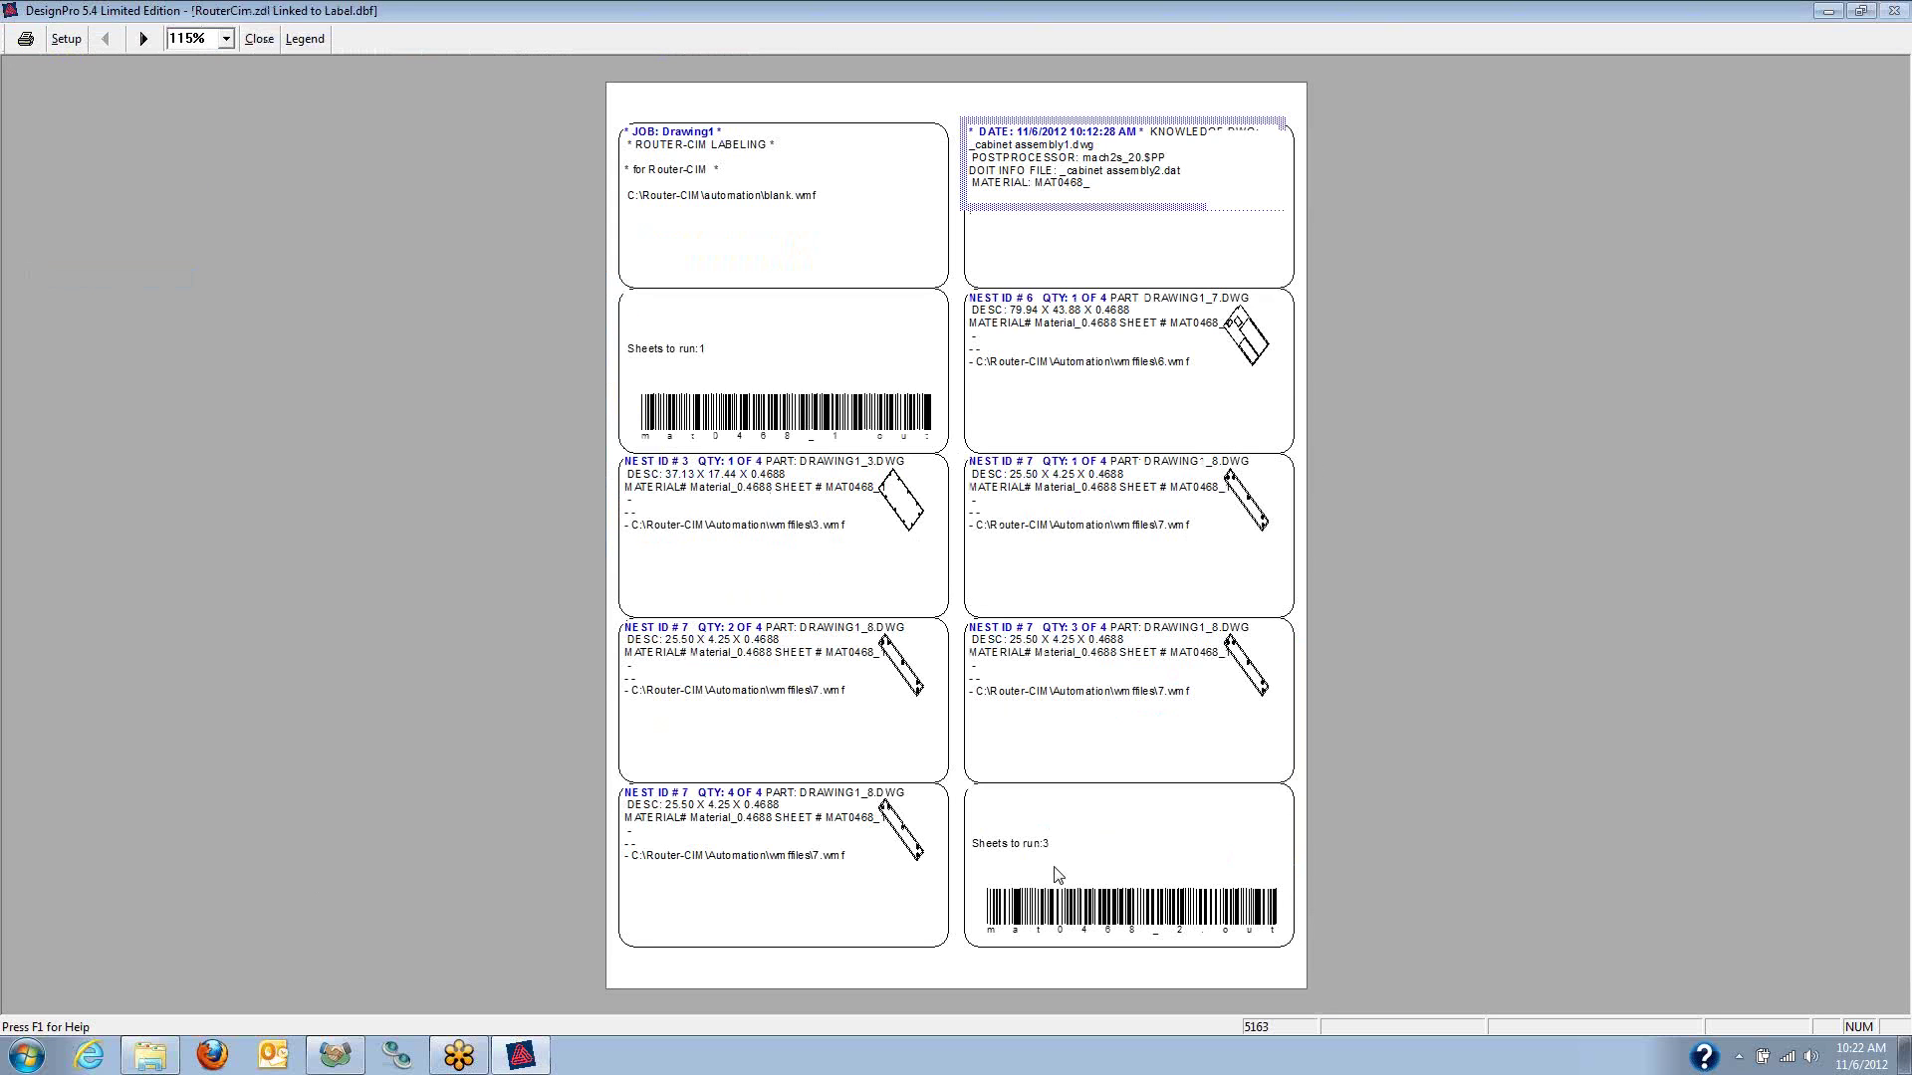
pyautogui.click(145, 38)
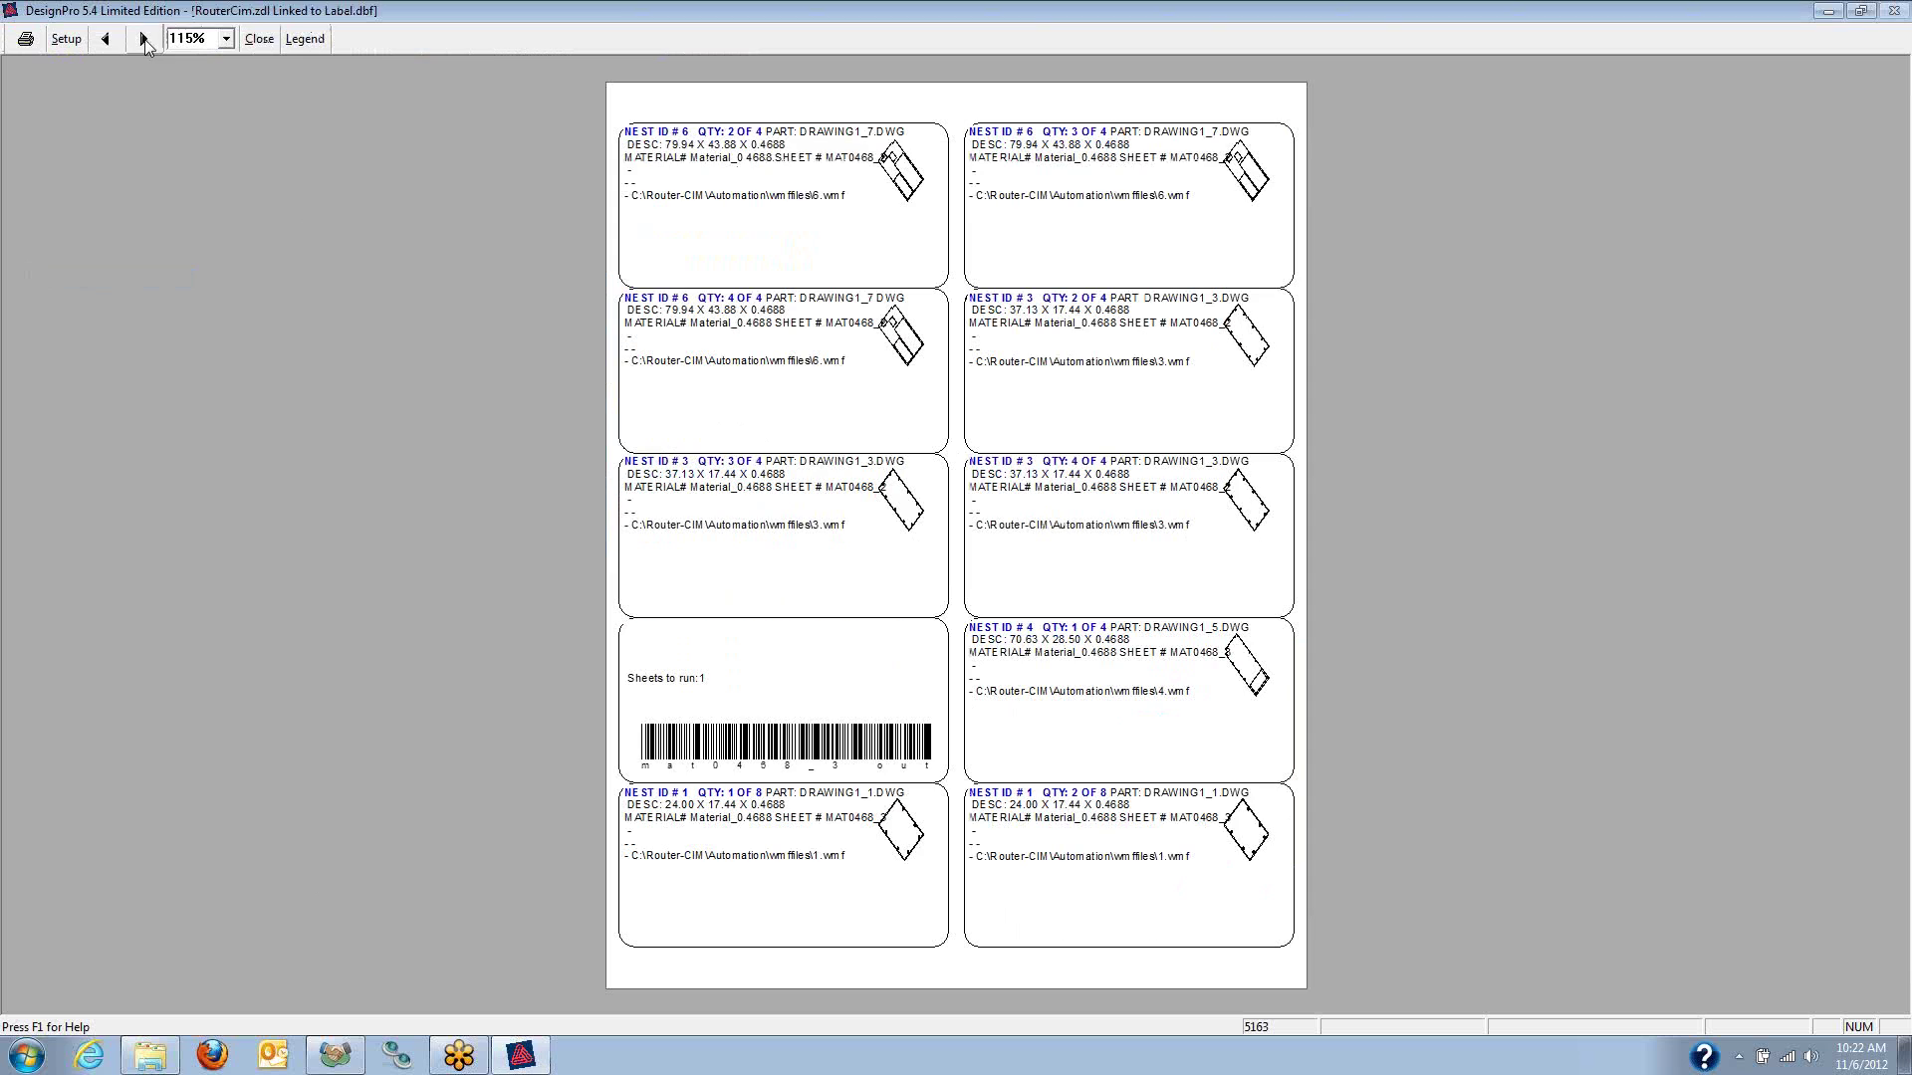
pyautogui.click(144, 39)
pyautogui.click(145, 38)
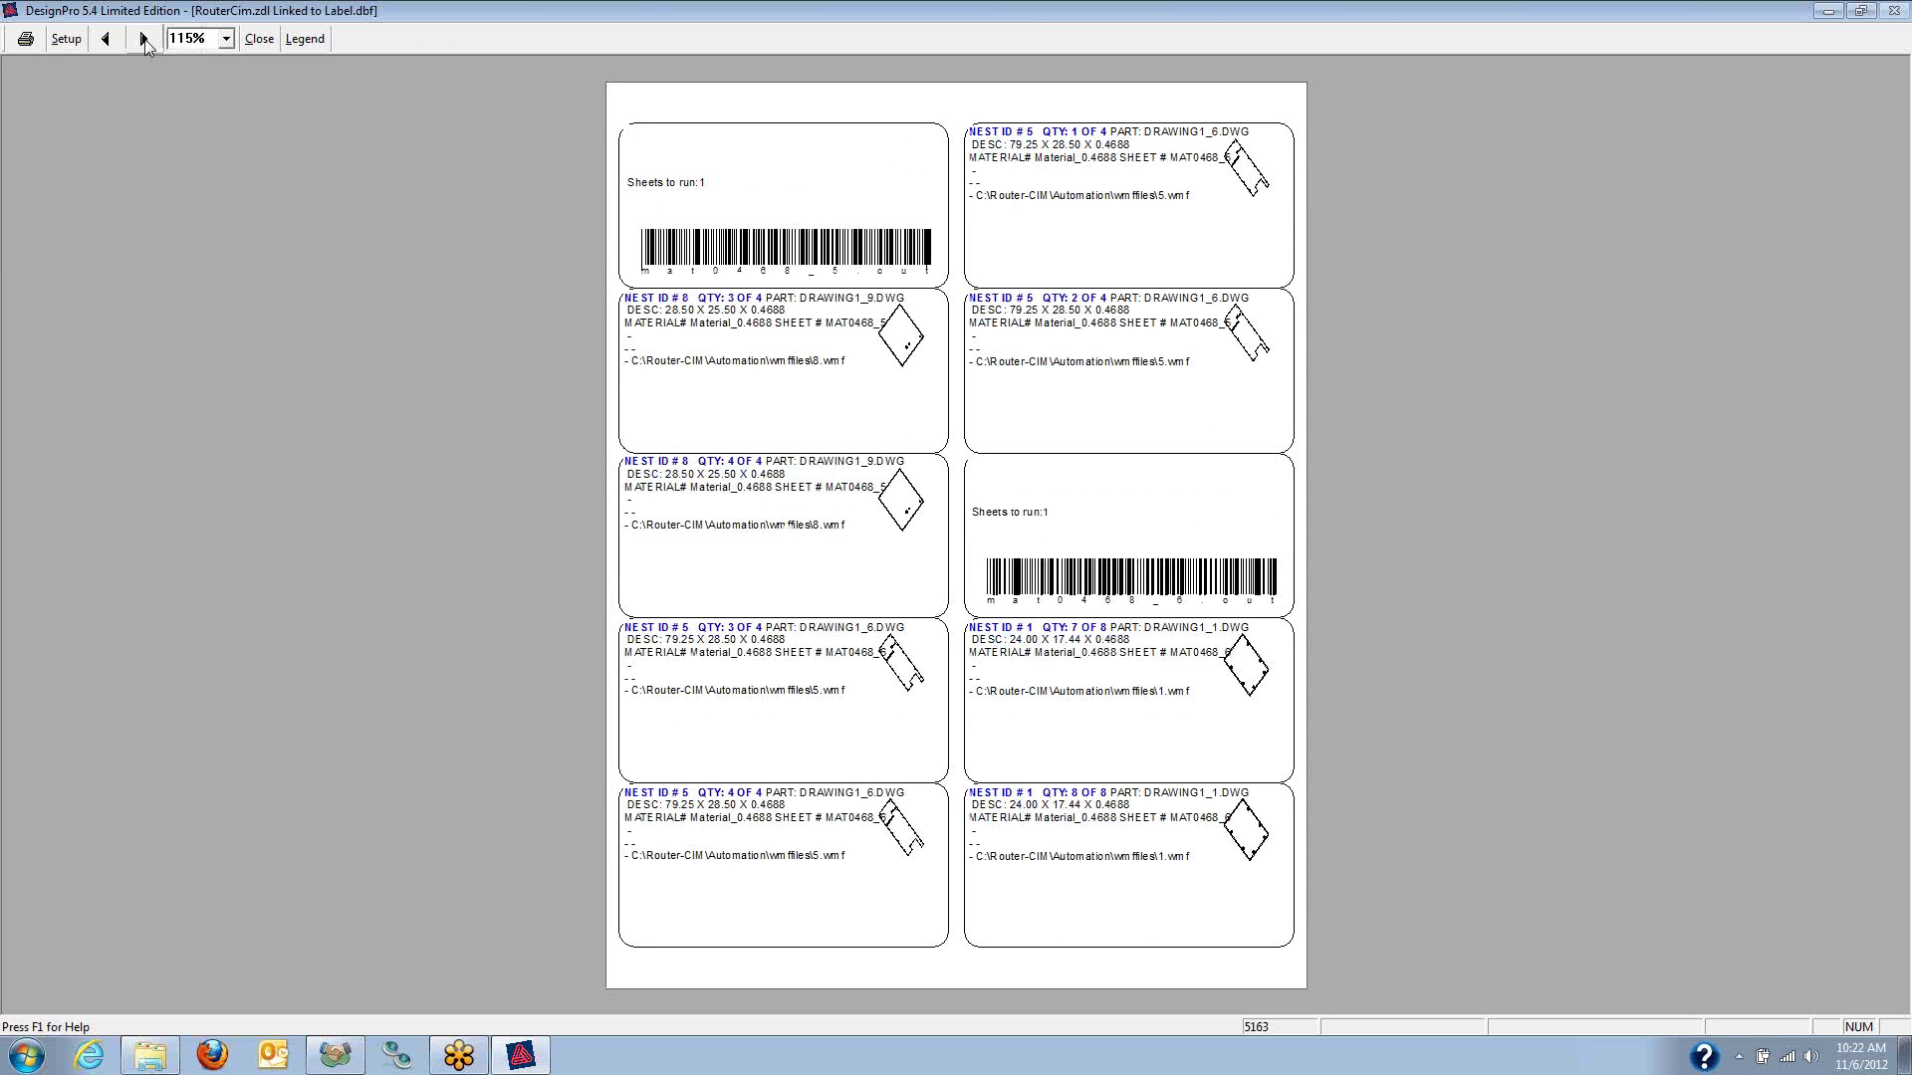
pyautogui.click(145, 39)
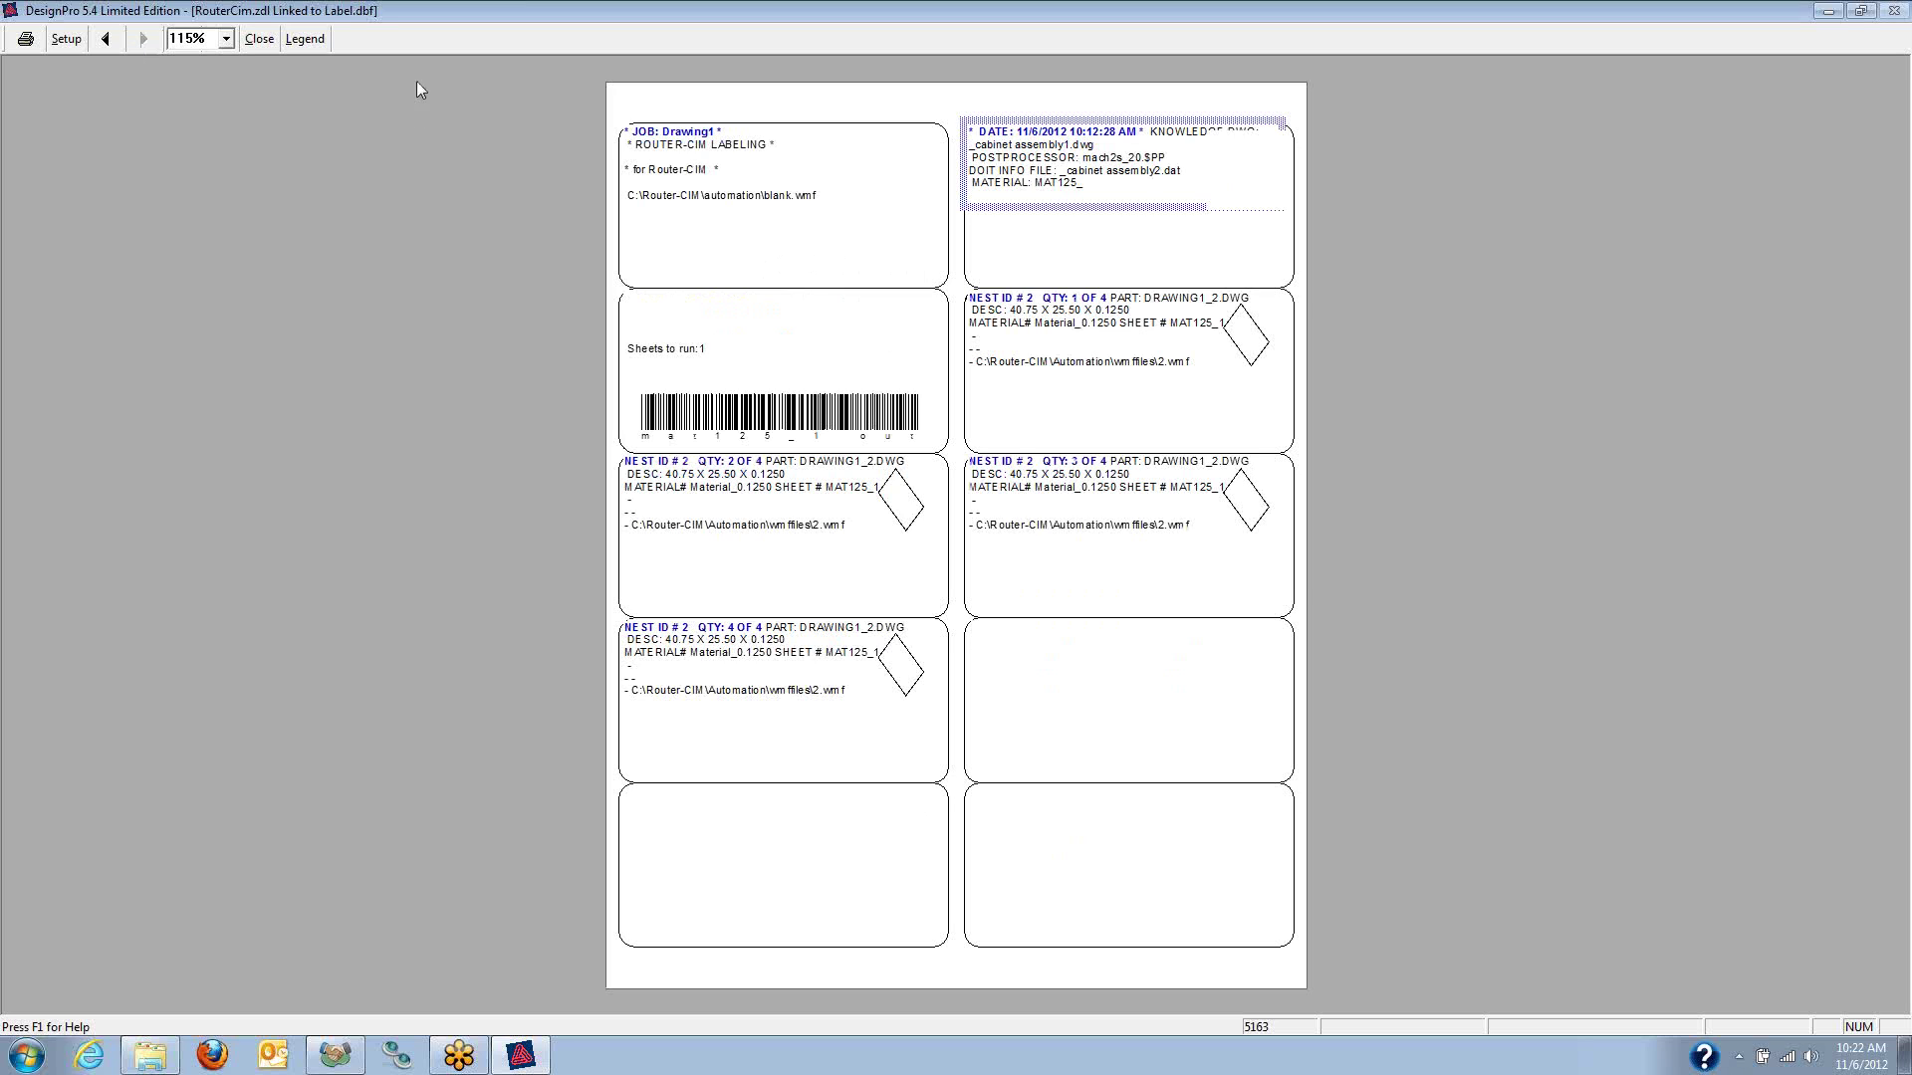
pyautogui.click(258, 40)
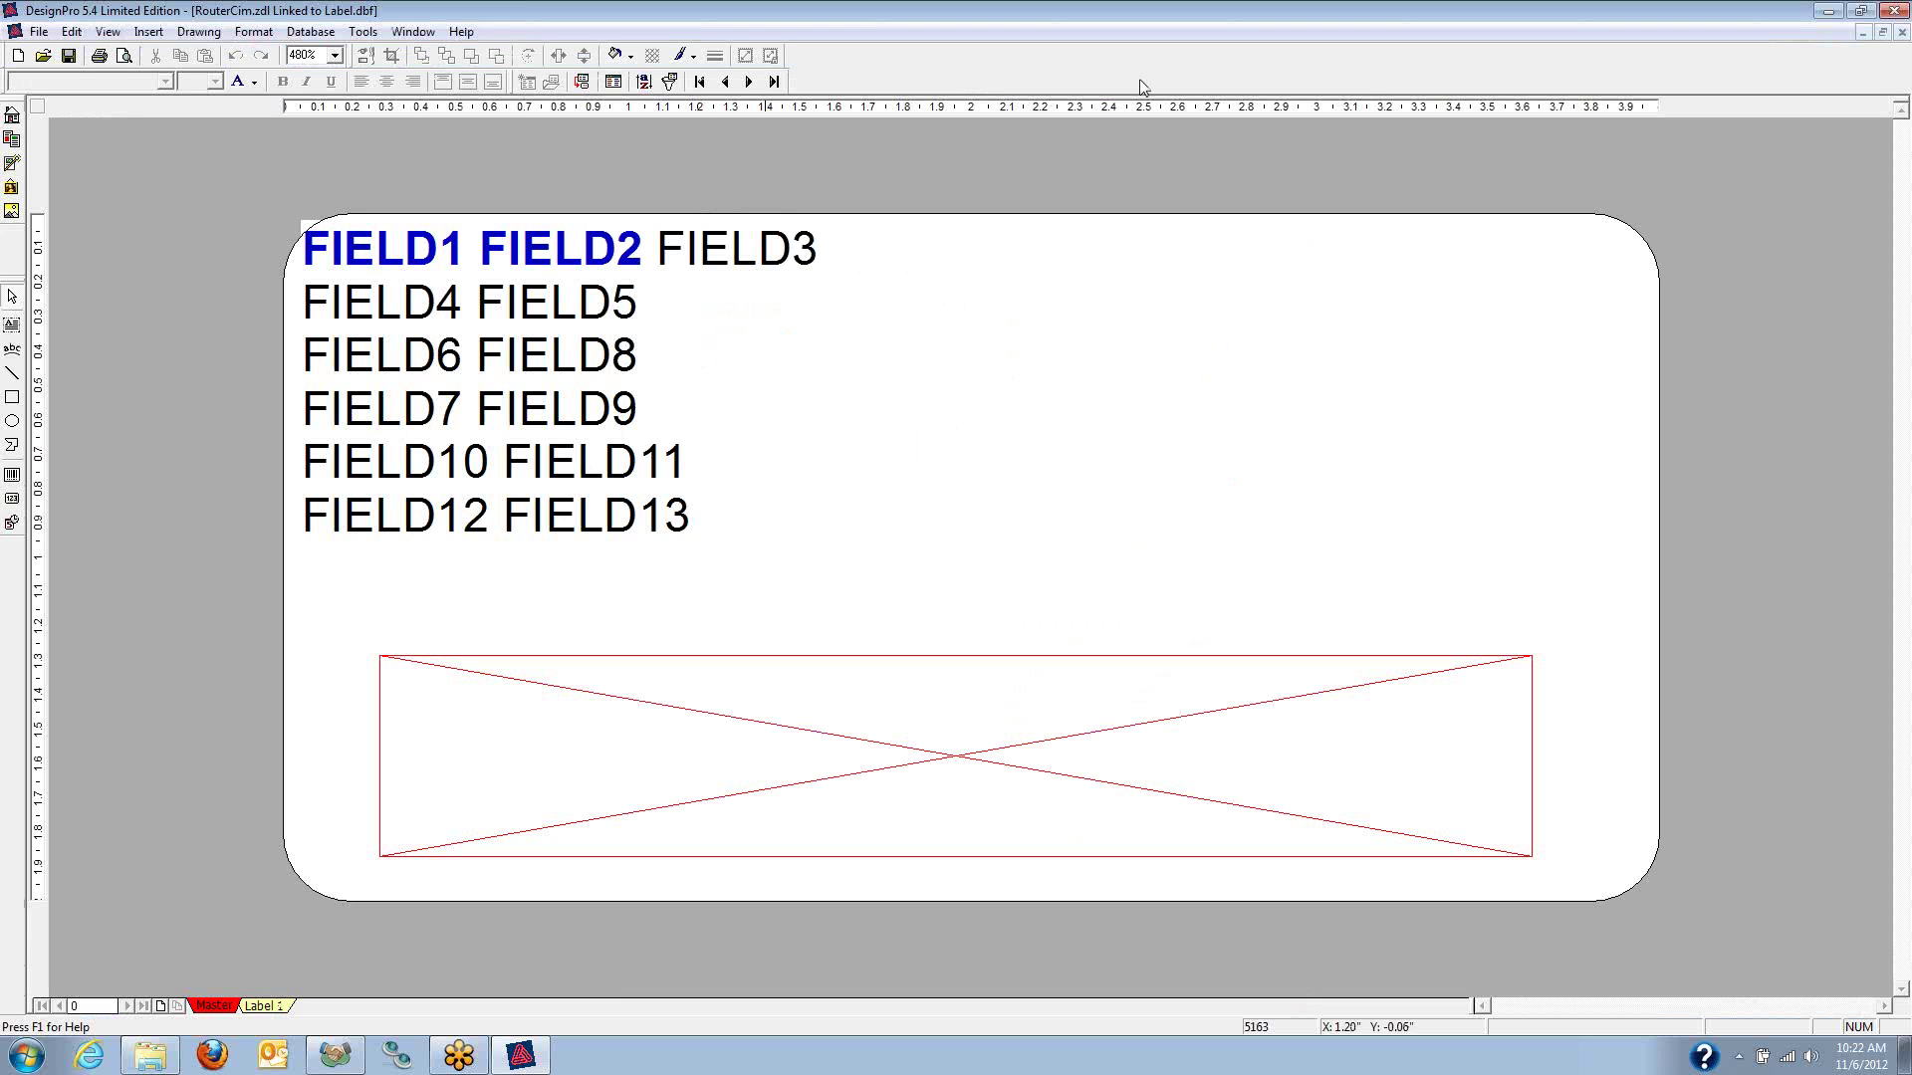
# Browse the available Avery label templates for a new document, cancel the selection, and close DesignPro.
pyautogui.click(18, 55)
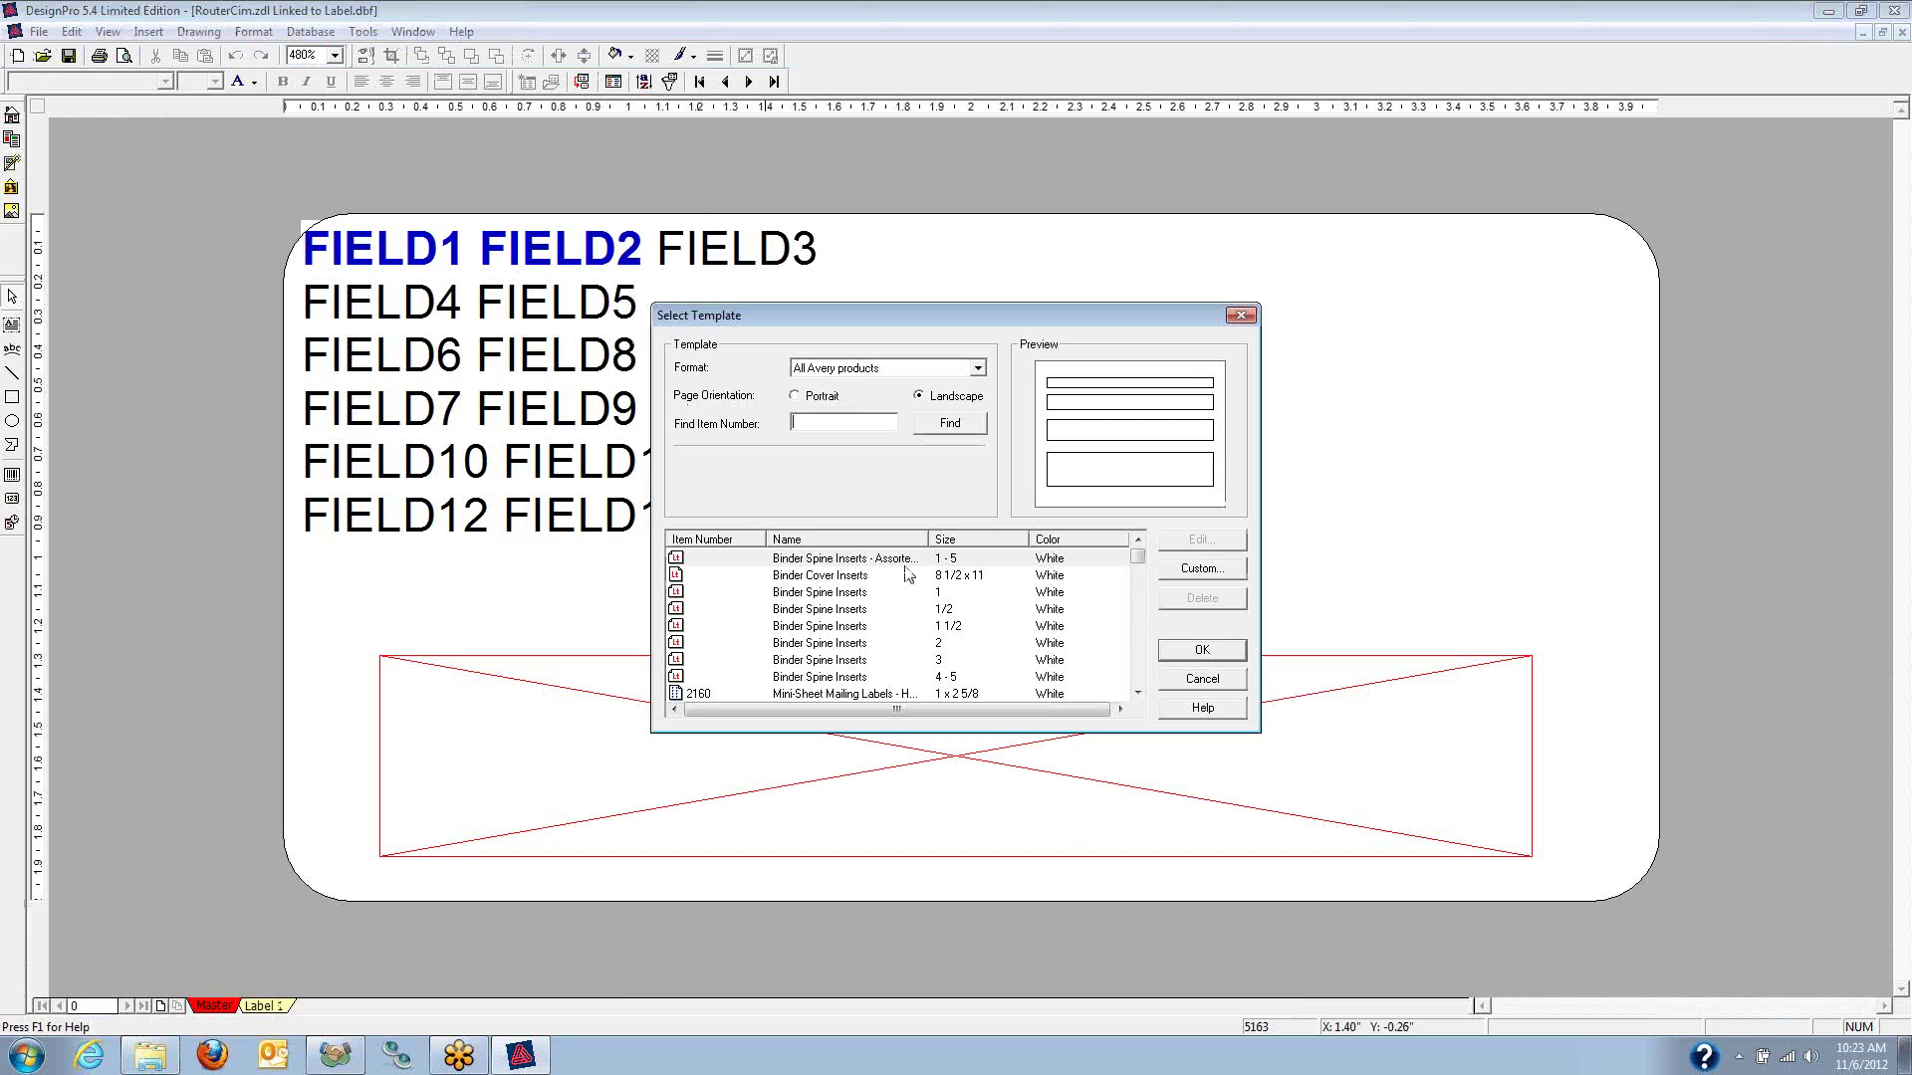
pyautogui.press('Down')
pyautogui.press('Down')
pyautogui.press('Down')
pyautogui.press('Down')
pyautogui.press('Down')
pyautogui.press('Down')
pyautogui.press('Down')
pyautogui.press('Down')
pyautogui.press('Down')
pyautogui.press('Down')
pyautogui.press('Down')
pyautogui.press('Down')
pyautogui.press('Down')
pyautogui.press('Down')
pyautogui.press('Down')
pyautogui.press('Down')
pyautogui.press('Down')
pyautogui.press('Down')
pyautogui.press('Down')
pyautogui.press('Down')
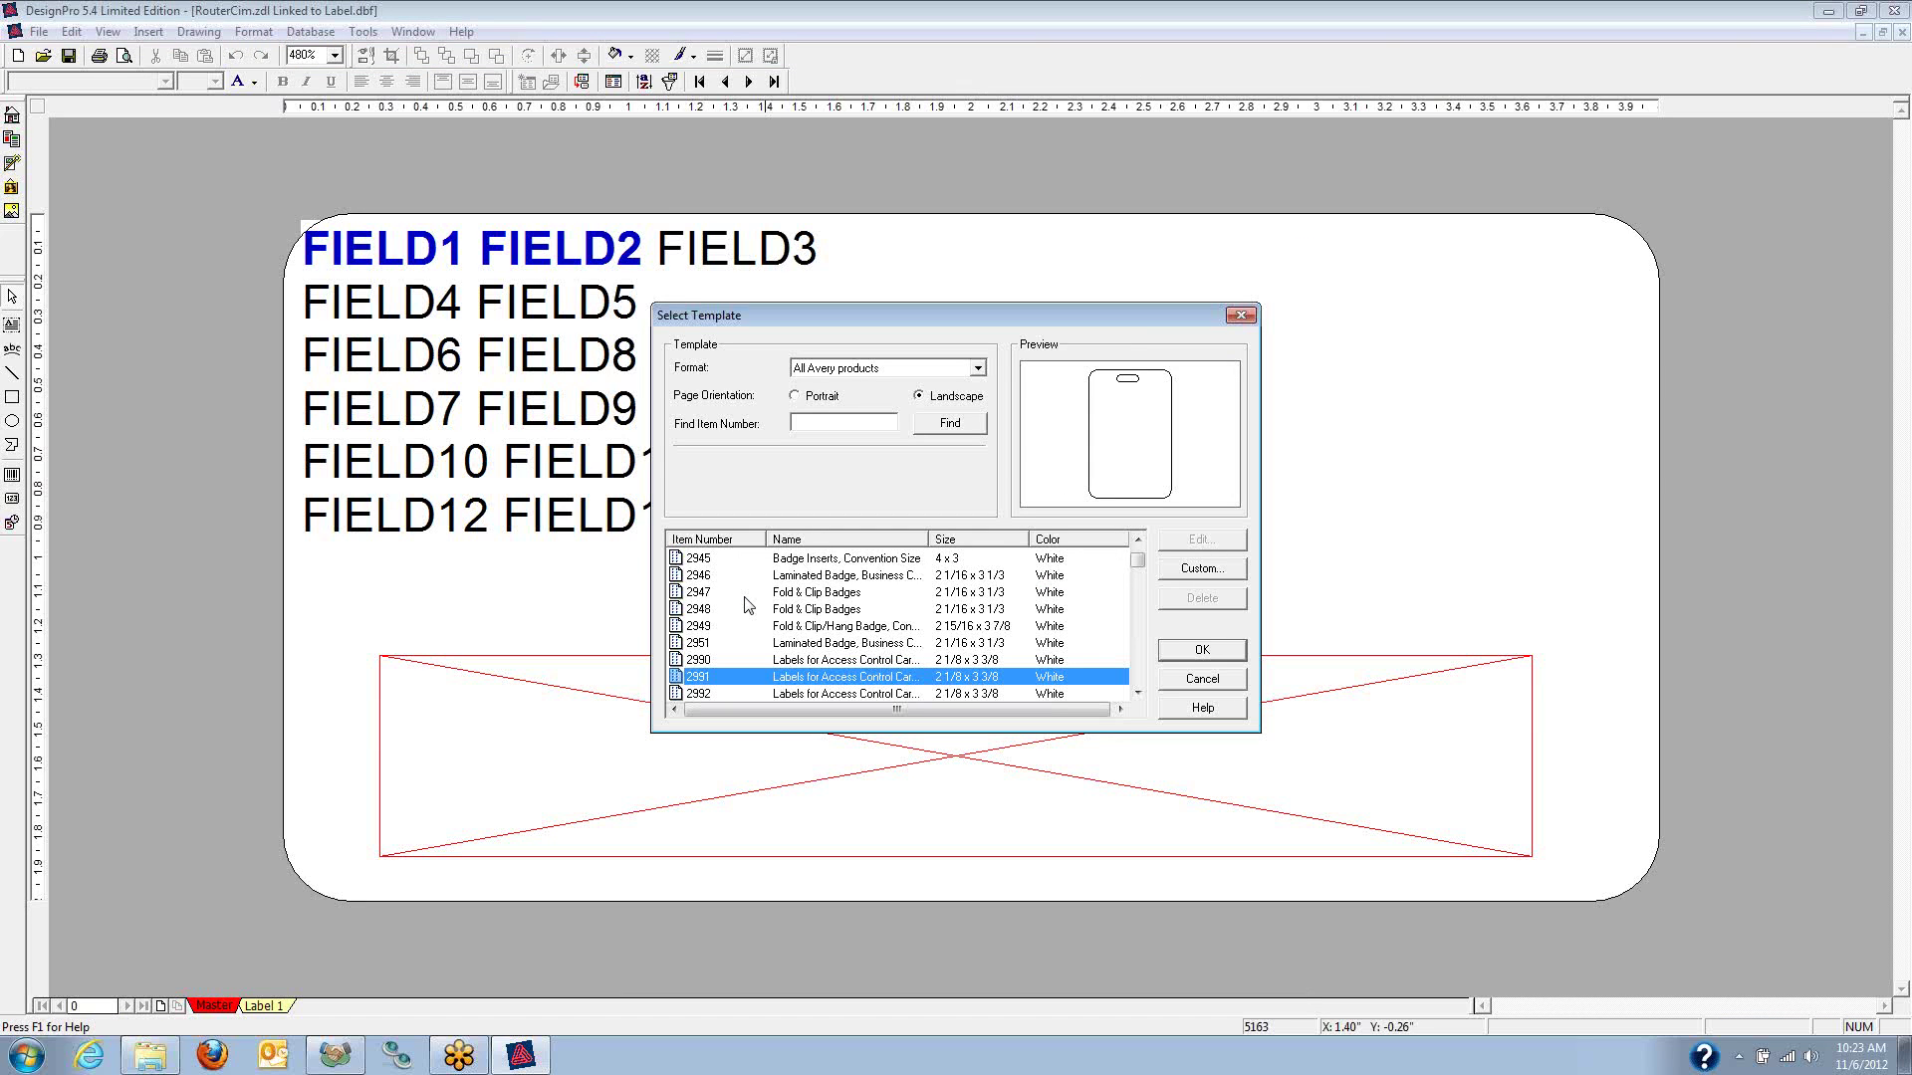
pyautogui.press('Down')
pyautogui.press('Down')
pyautogui.press('Down')
pyautogui.press('Down')
pyautogui.press('Down')
pyautogui.press('Down')
pyautogui.press('Down')
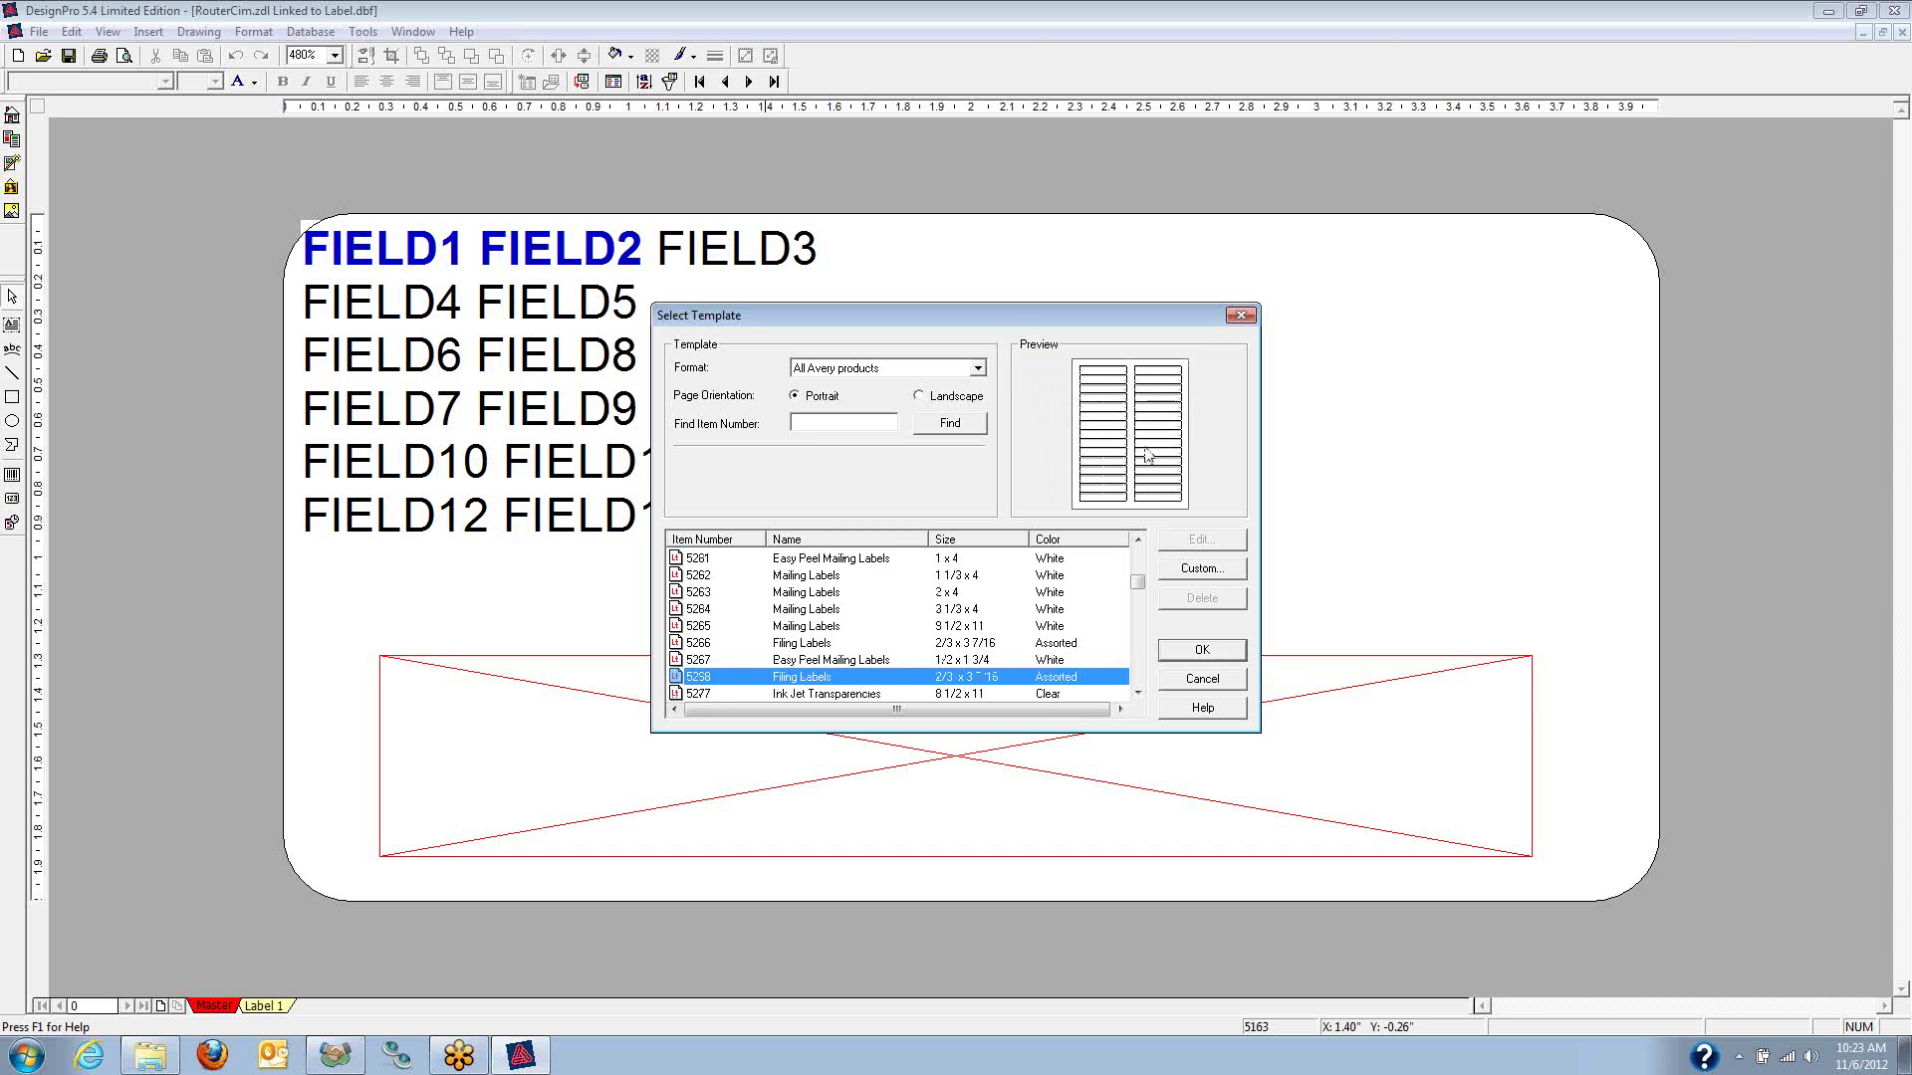
pyautogui.click(1203, 681)
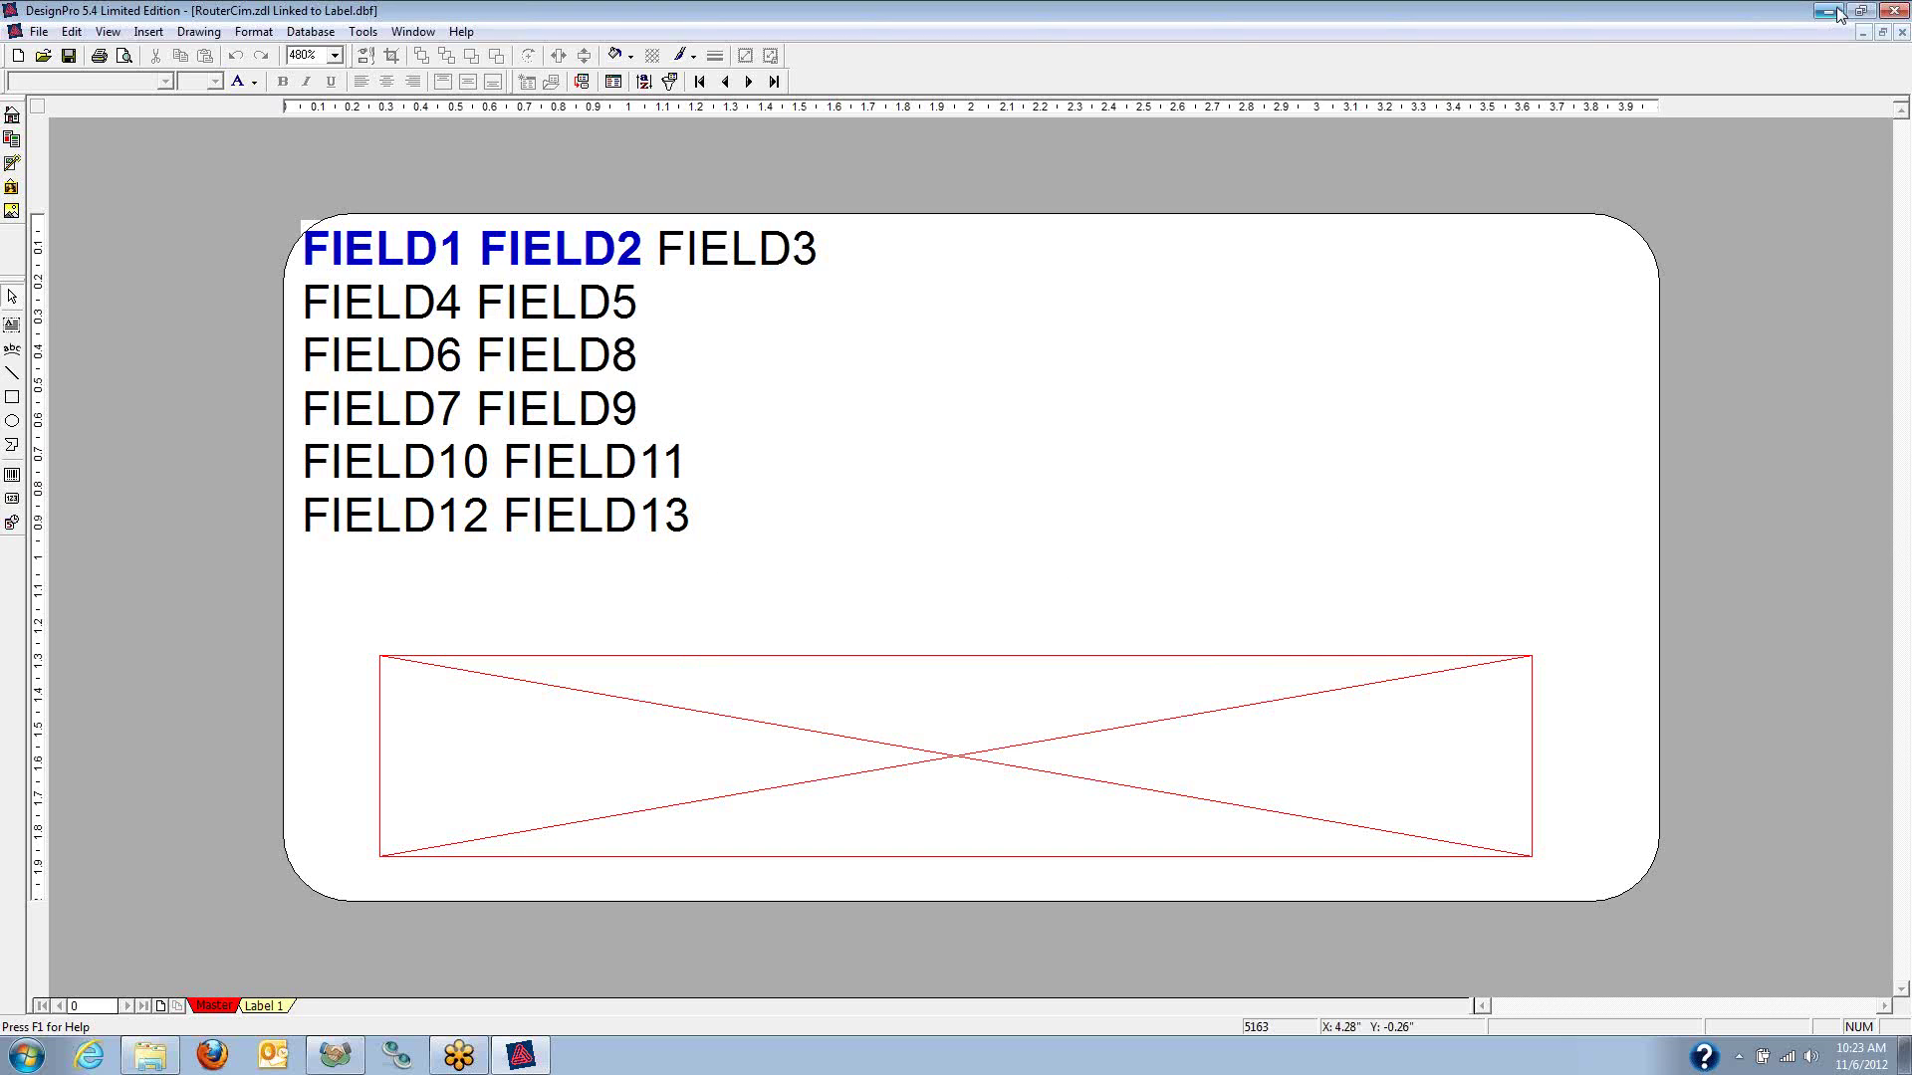
pyautogui.click(1895, 11)
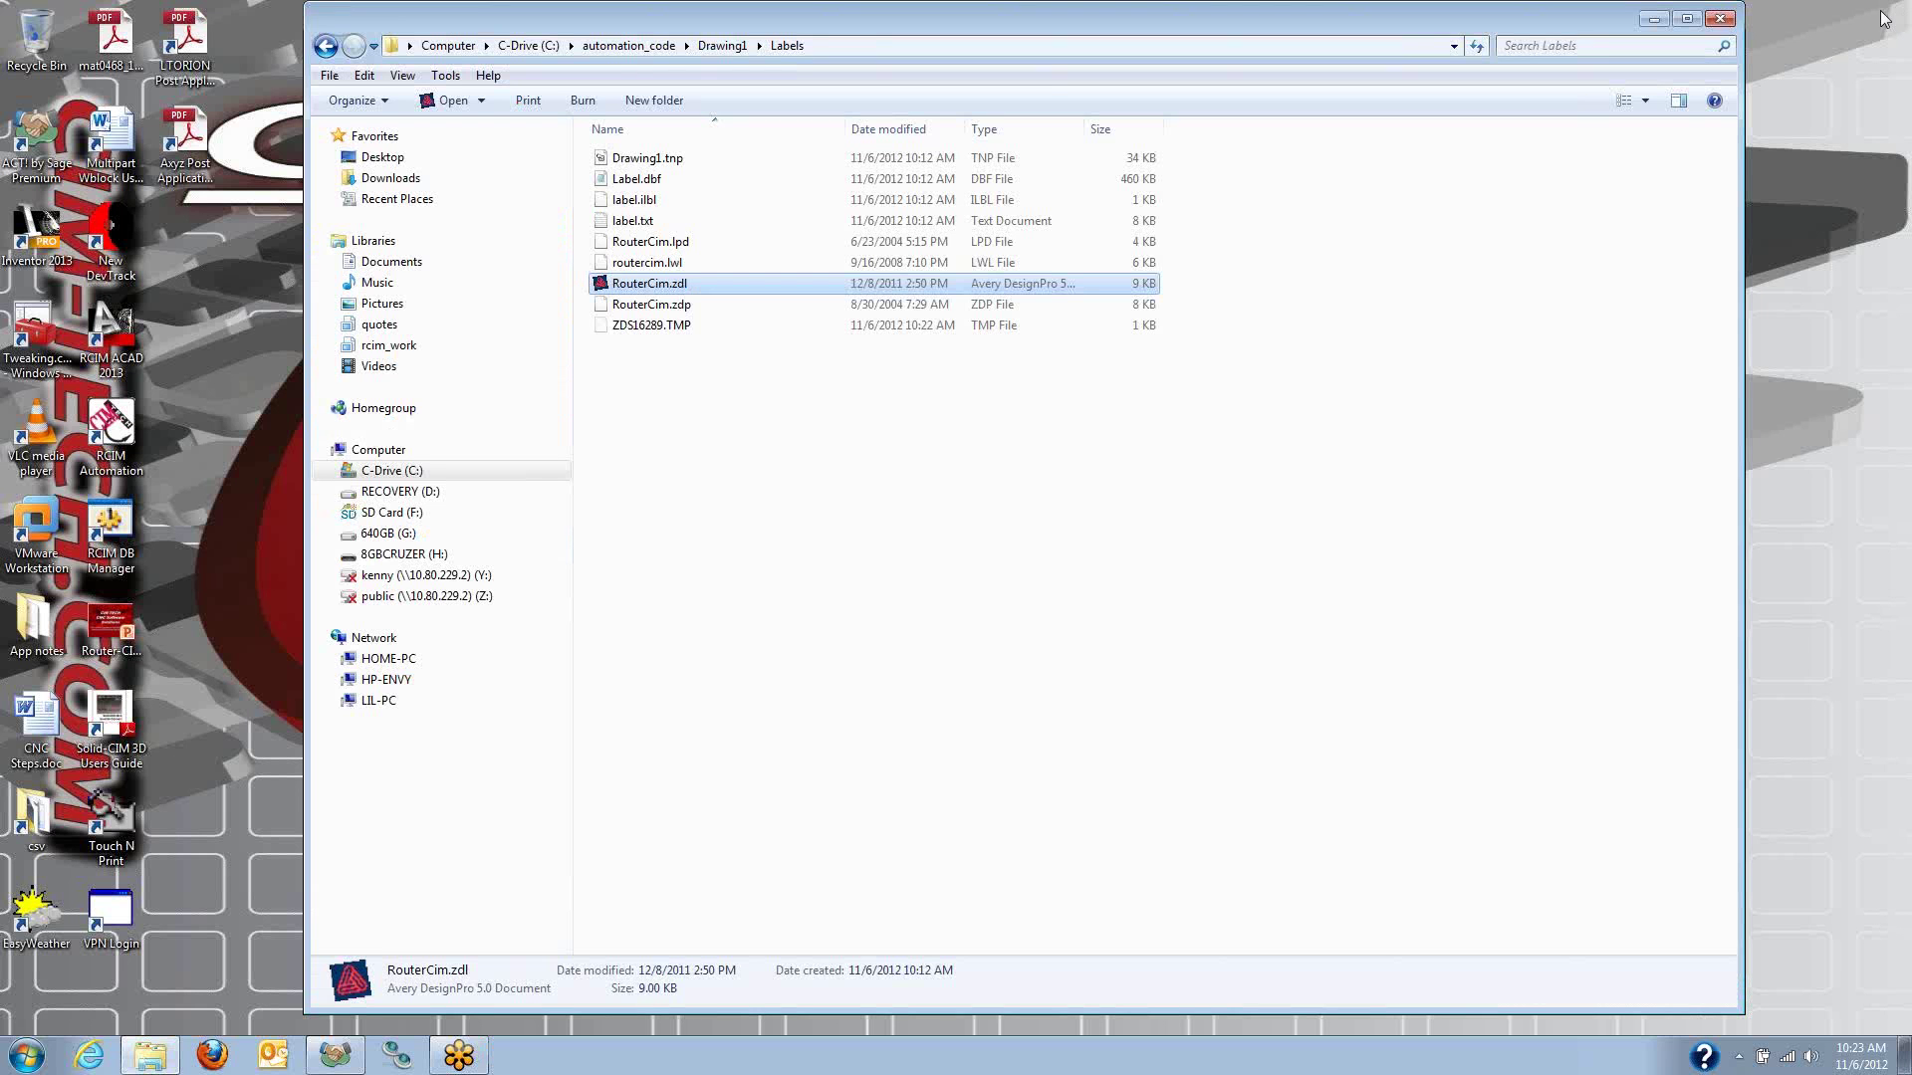
# Open label.txt from the Labels folder, highlight its part label entries for review, and close the file.
pyautogui.doubleClick(630, 222)
pyautogui.moveTo(858, 200); pyautogui.dragTo(1568, 789)
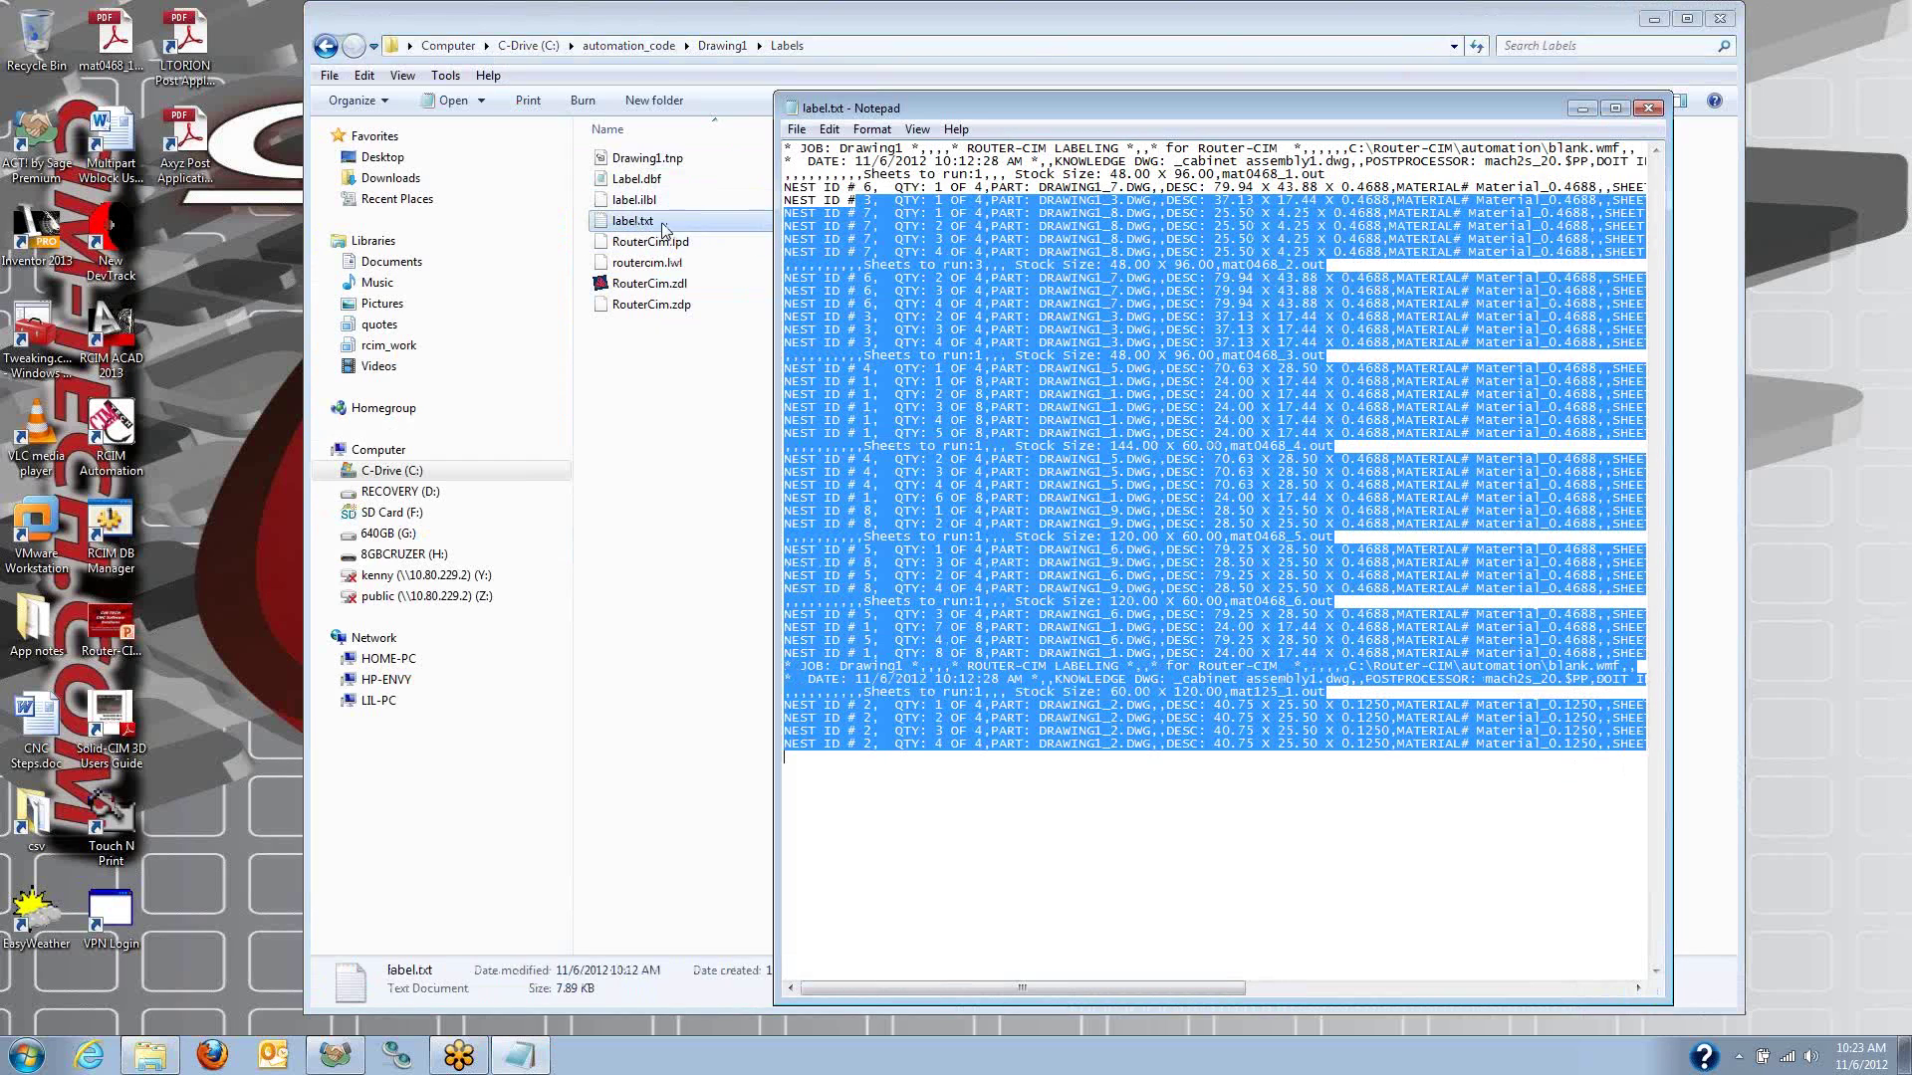
pyautogui.click(1649, 107)
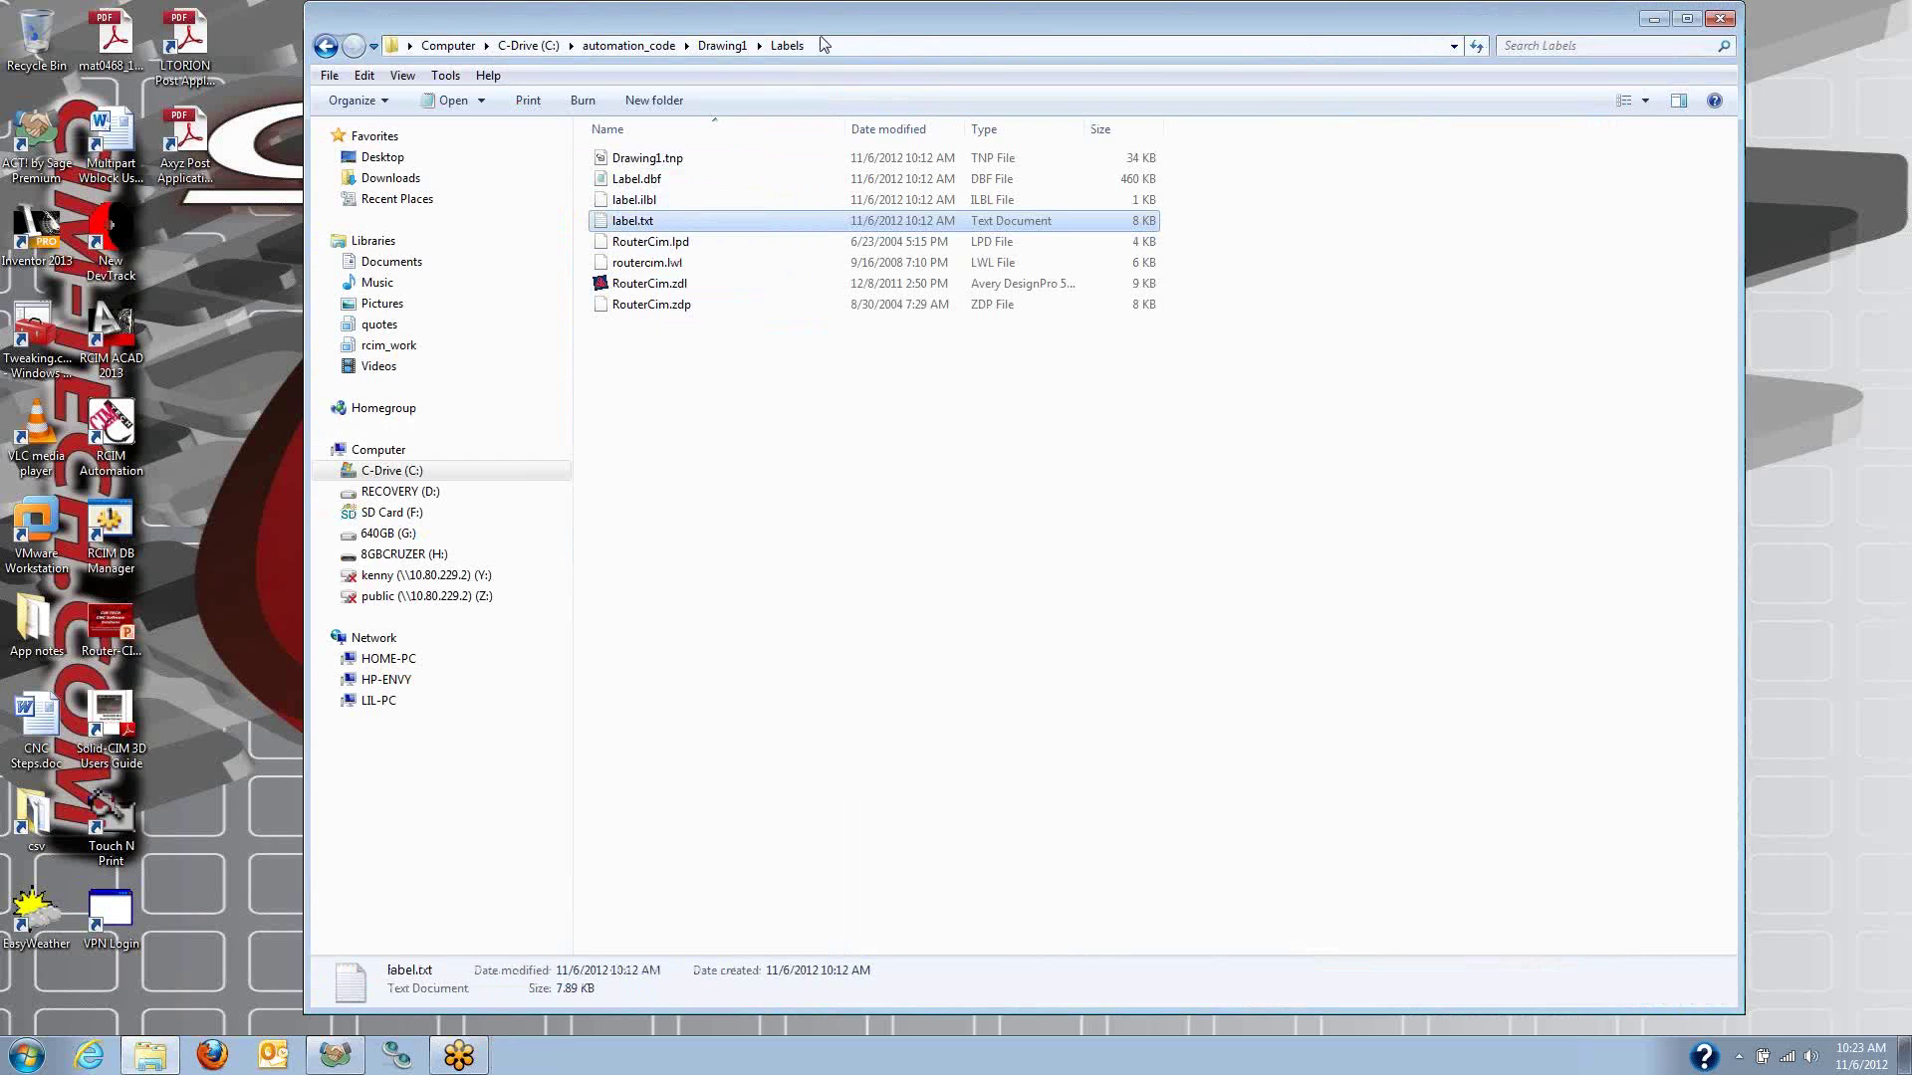
# Open Drawing1.xls from the job's SummaryReport folder, review the material summary and nested sheet images, and close the workbook.
pyautogui.click(722, 45)
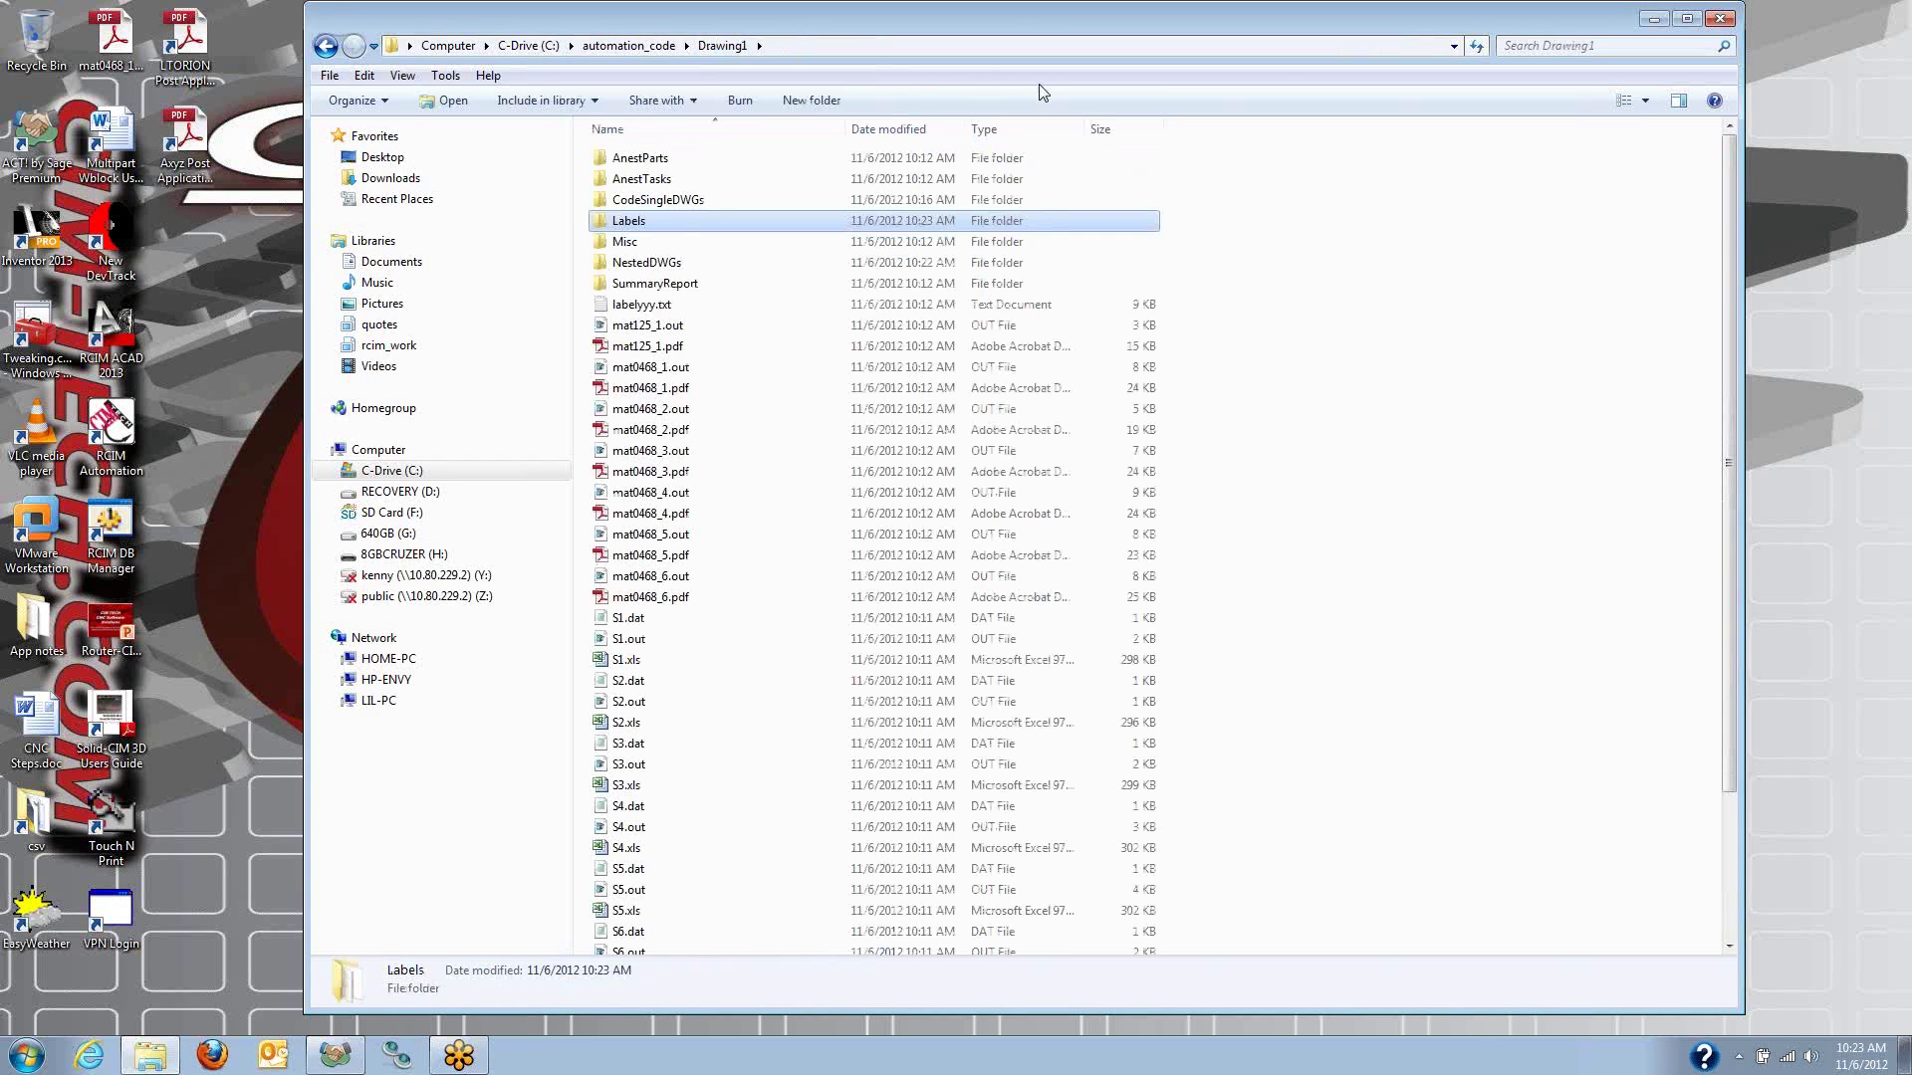
pyautogui.doubleClick(654, 283)
pyautogui.doubleClick(637, 179)
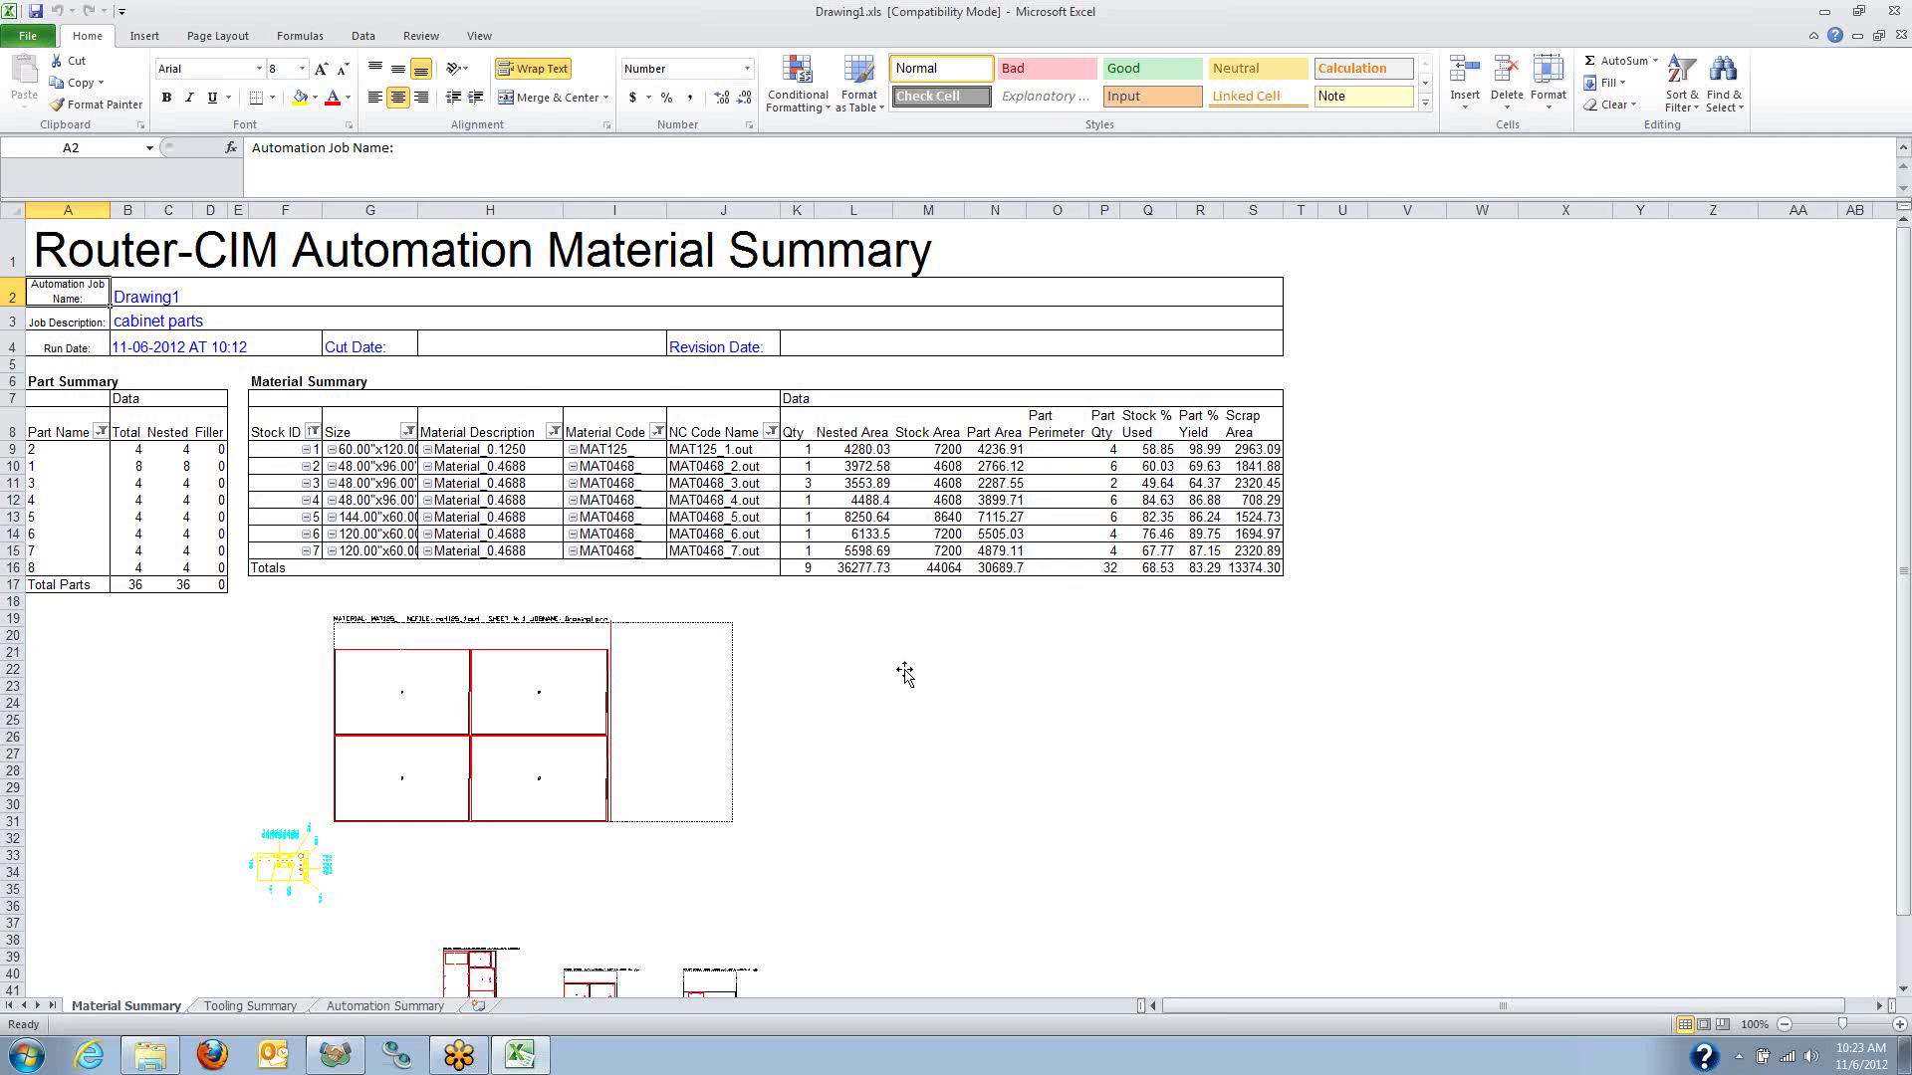
pyautogui.scroll(-12, 904, 673)
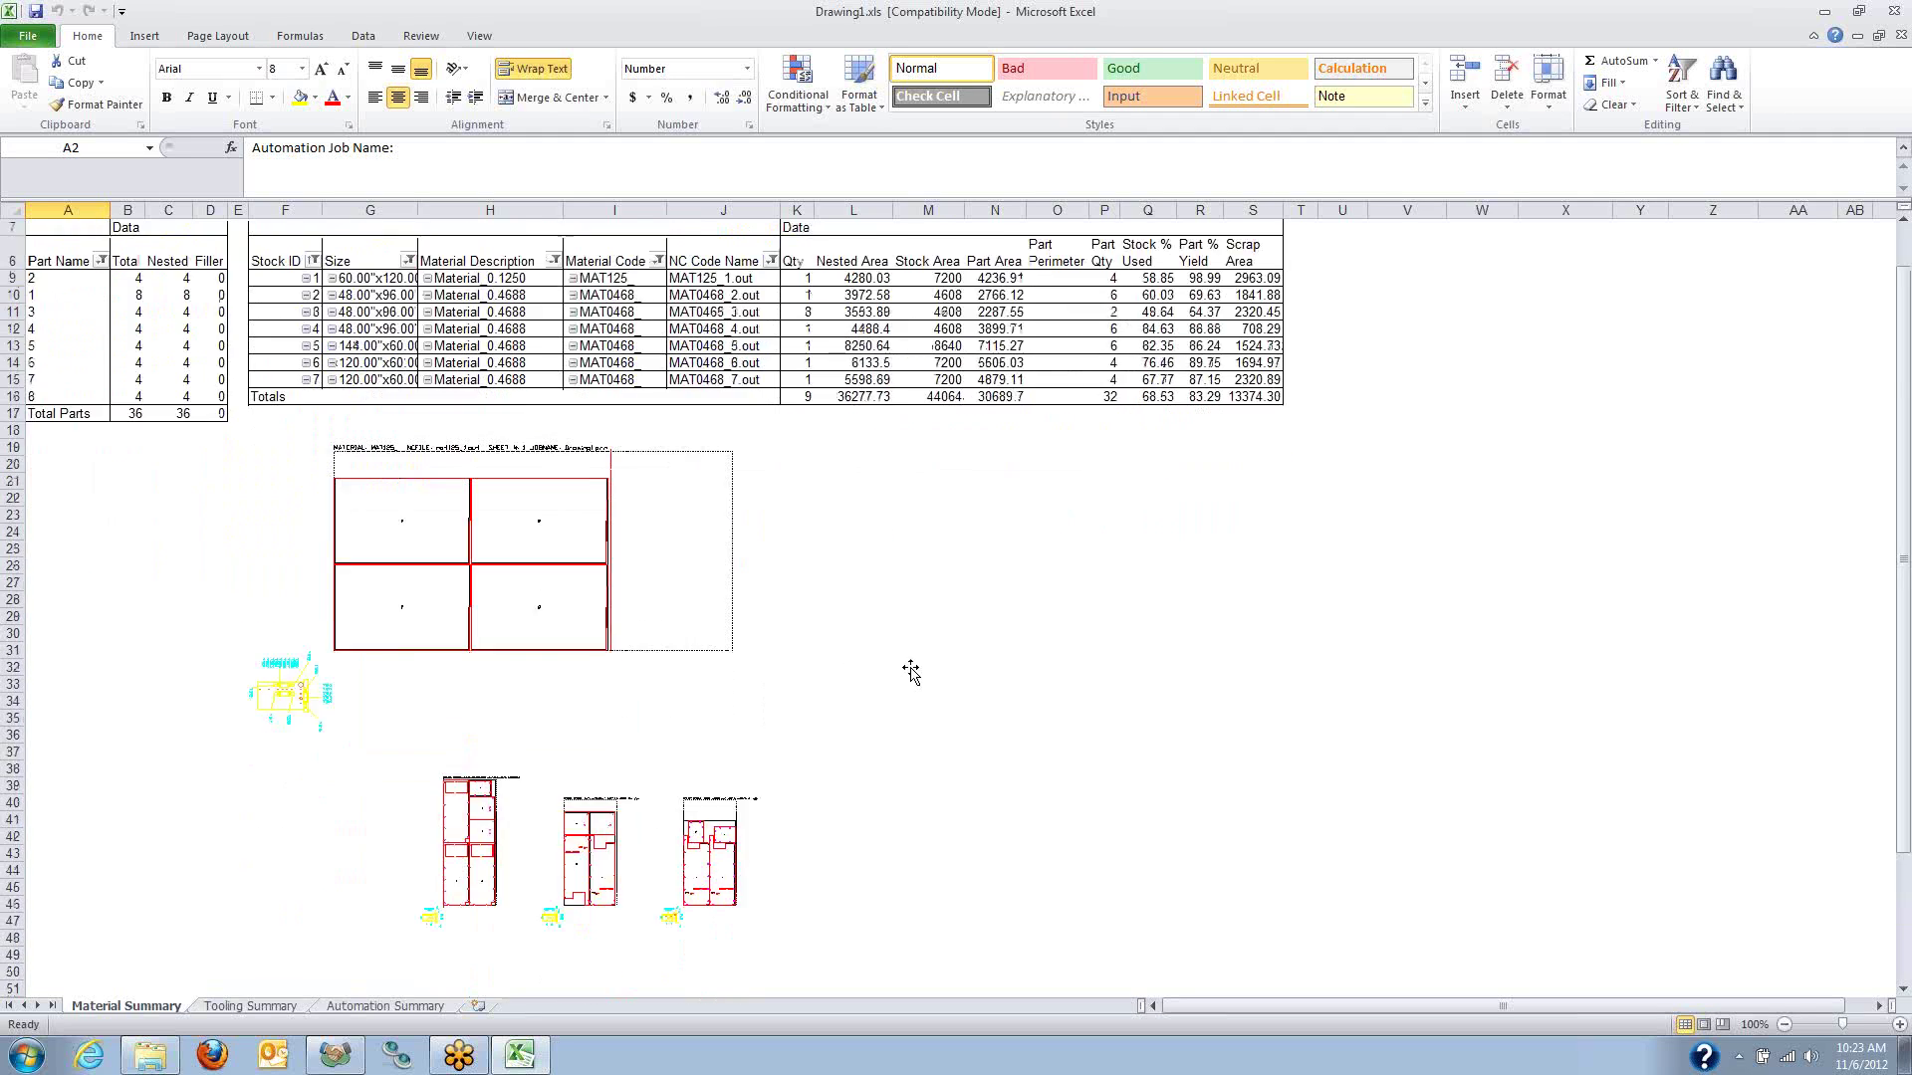
pyautogui.click(1898, 12)
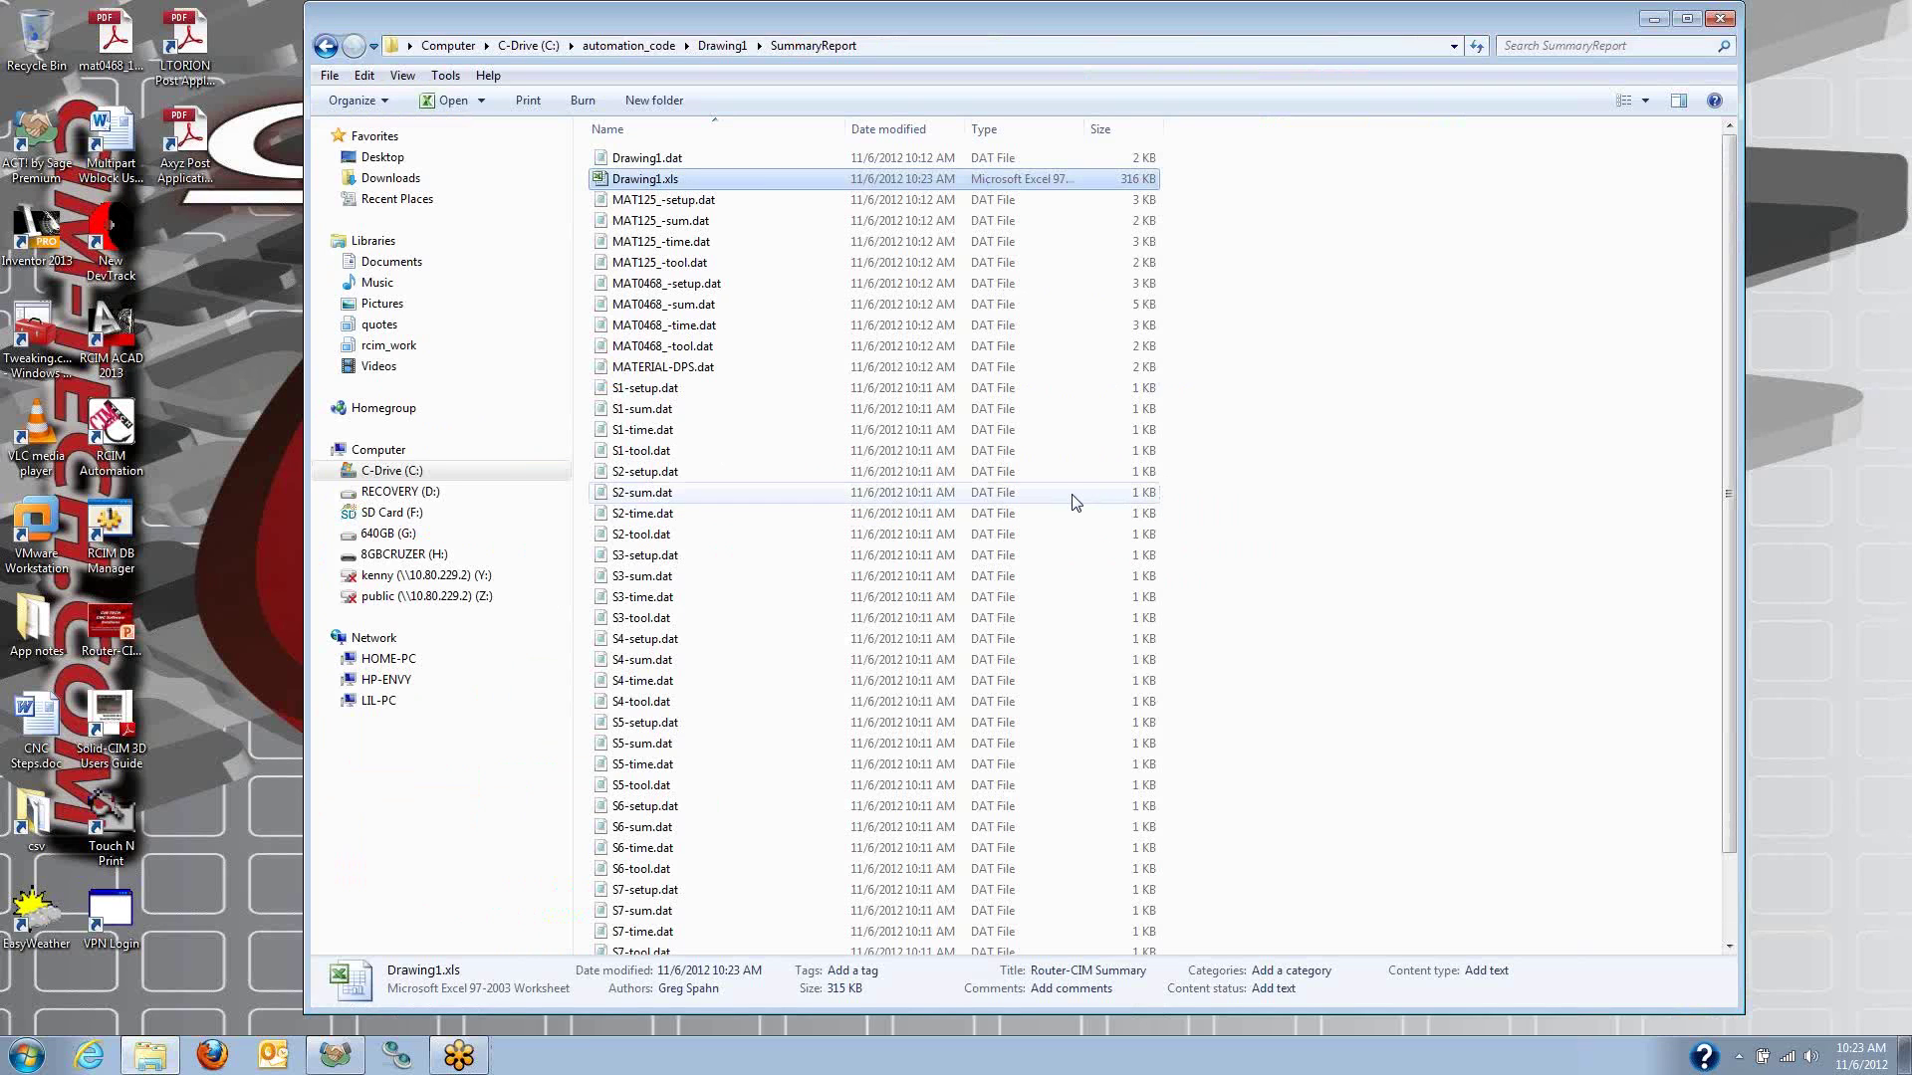
# Return to the Drawing1 folder, view the contents of schedule_file.sch, and close the file.
pyautogui.click(727, 49)
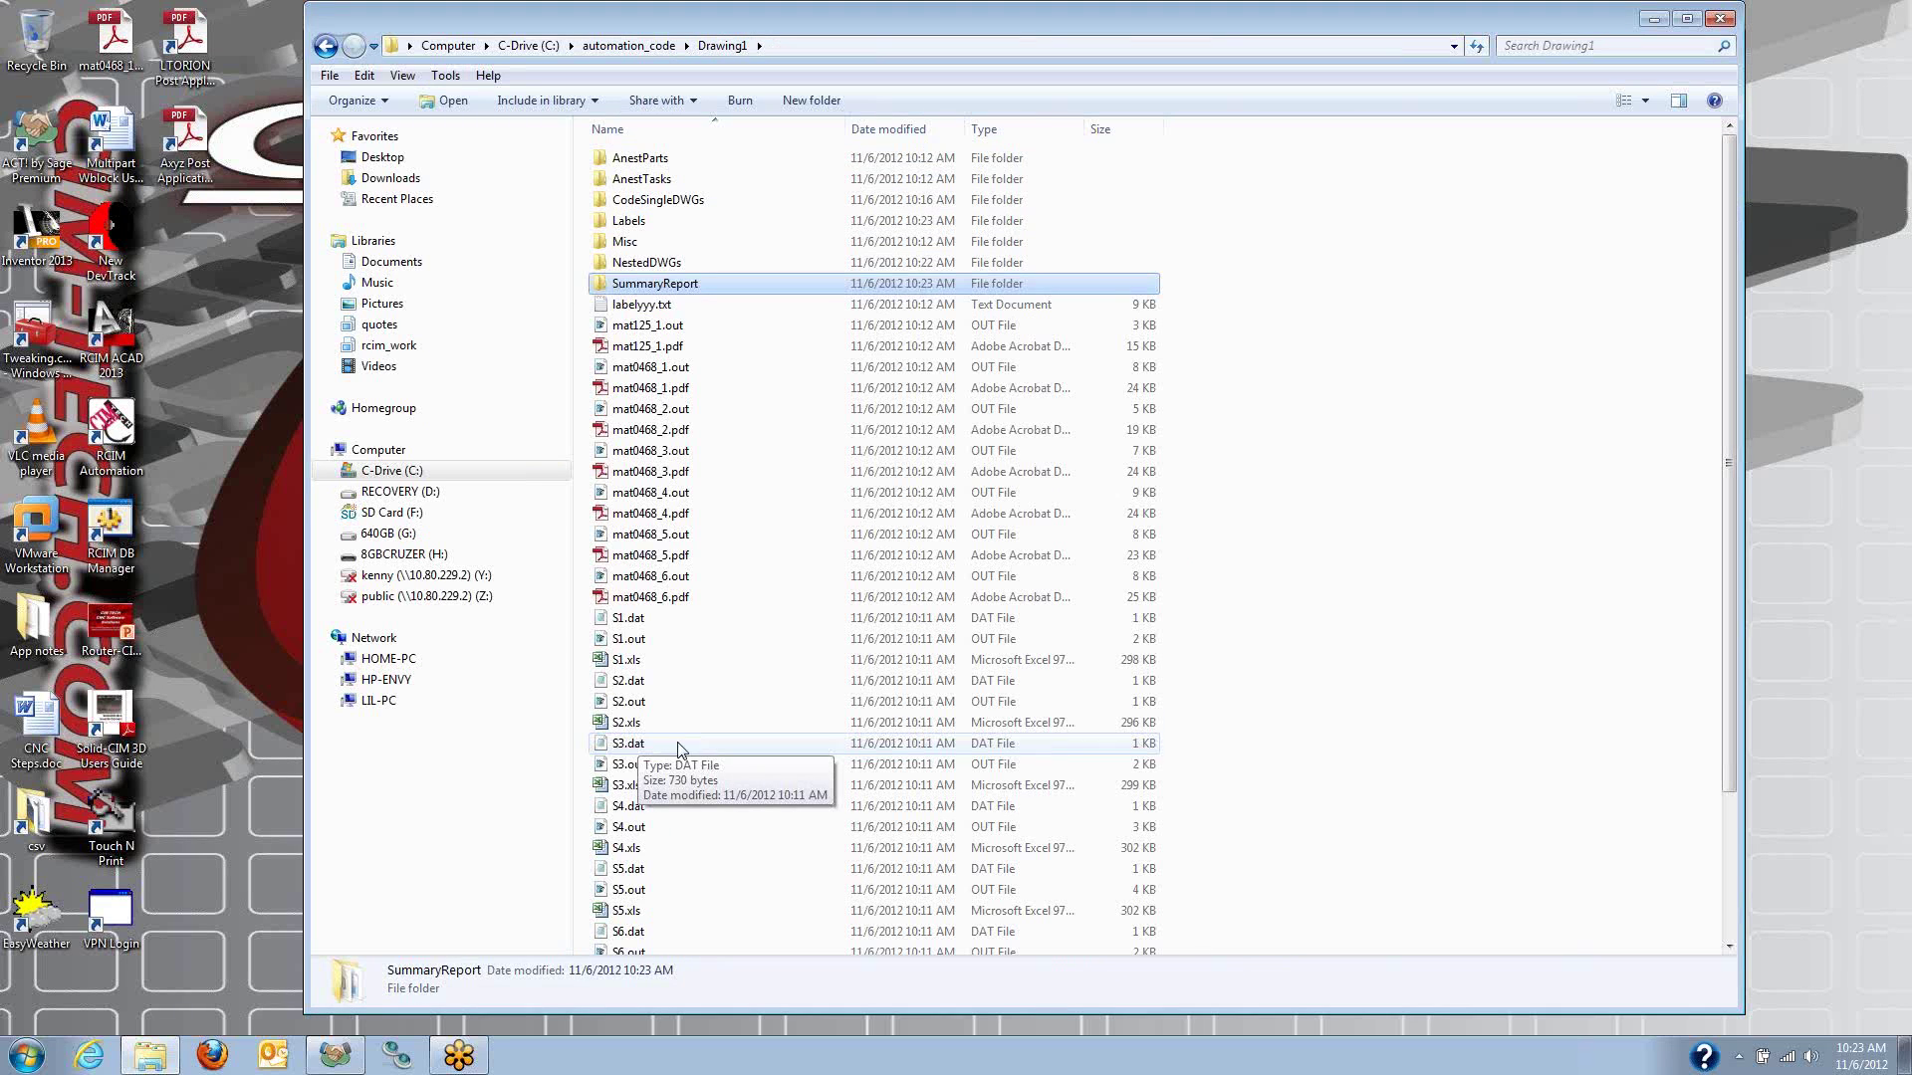
pyautogui.scroll(-3, 670, 539)
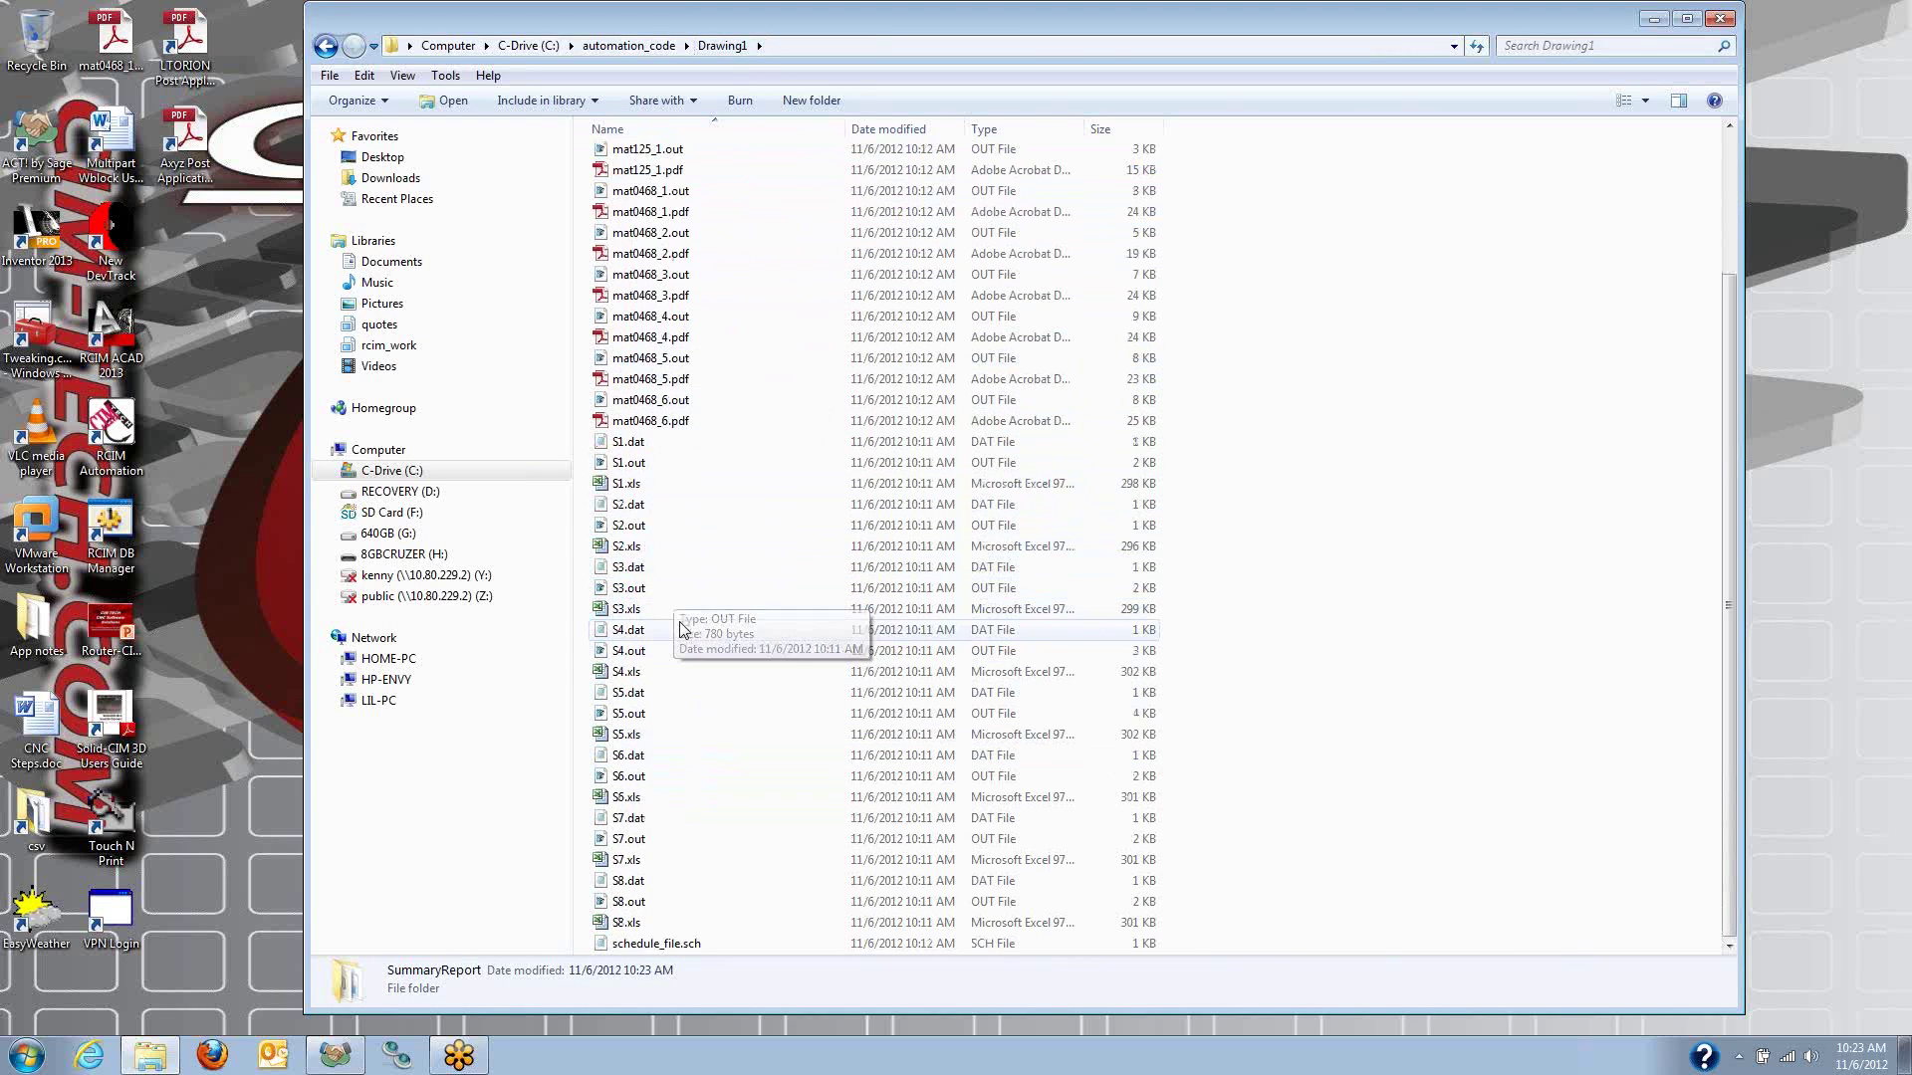
pyautogui.doubleClick(657, 944)
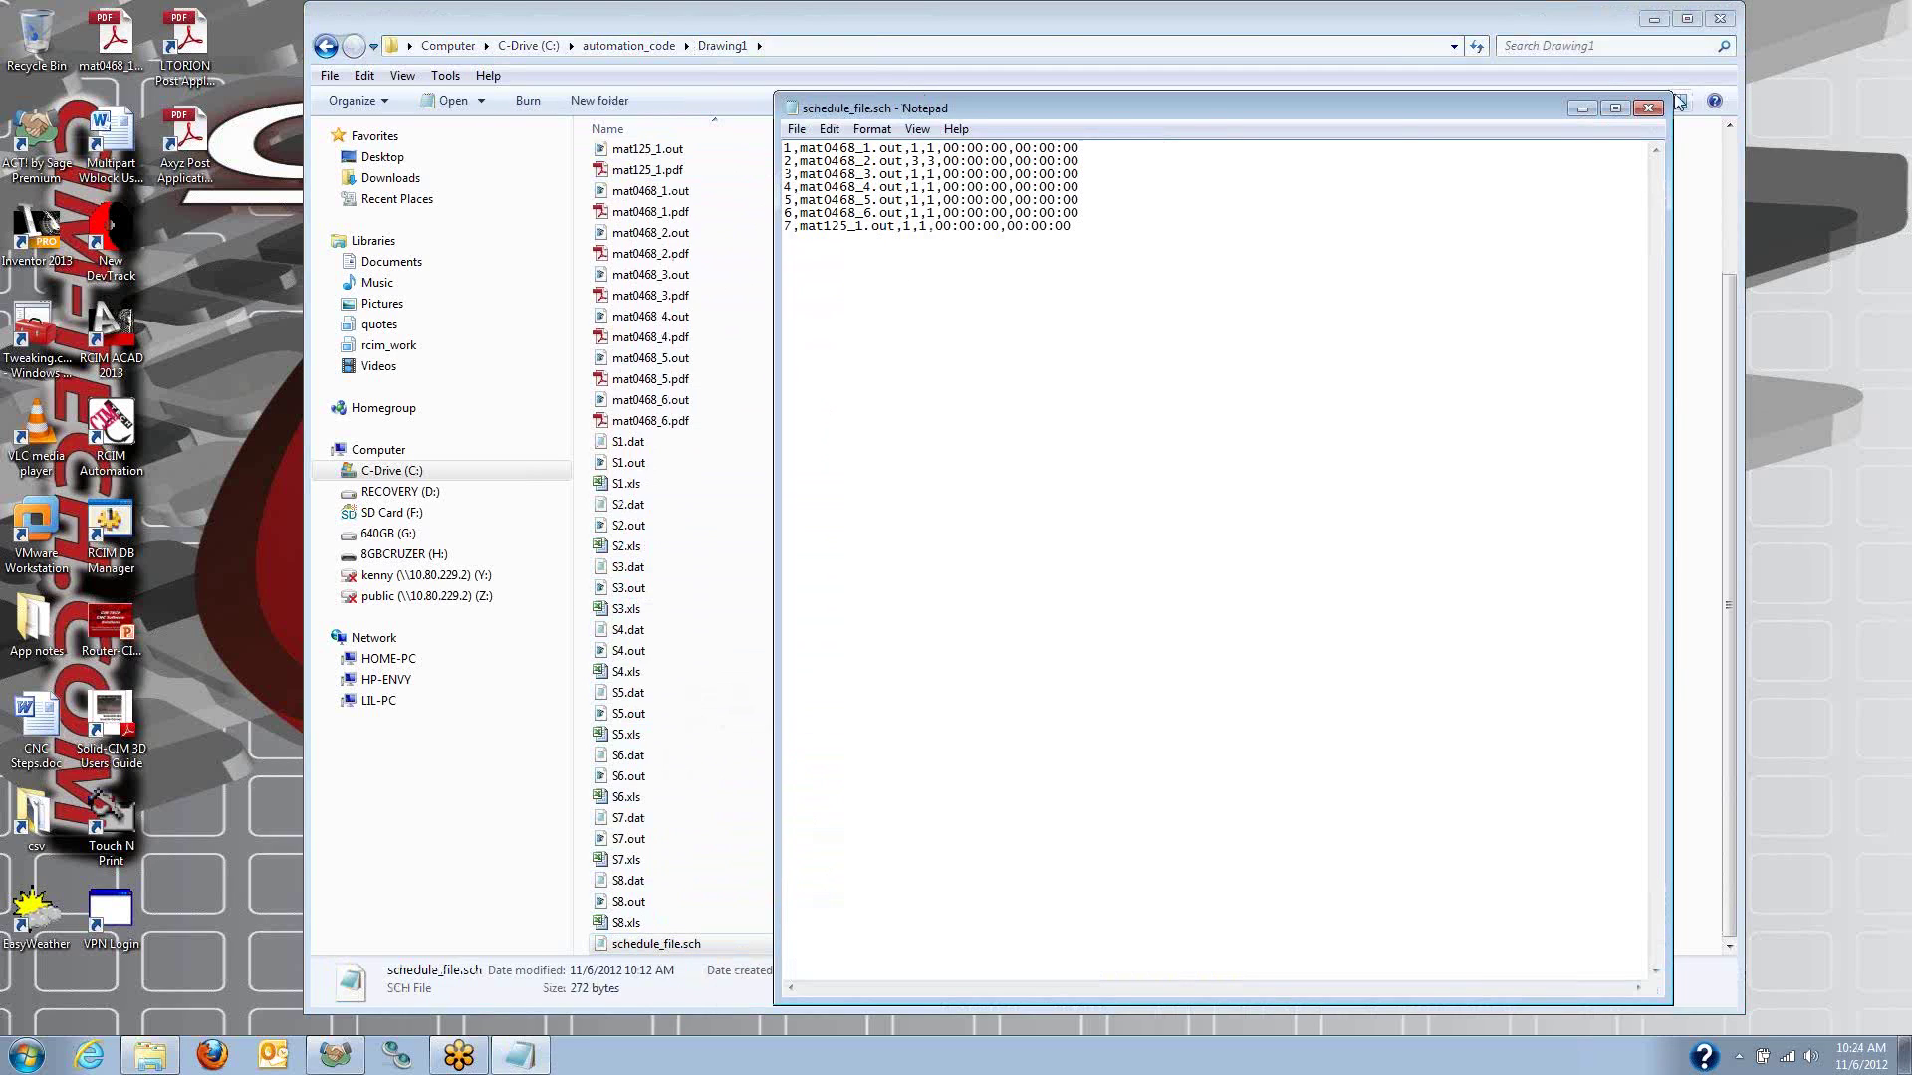
pyautogui.click(1648, 109)
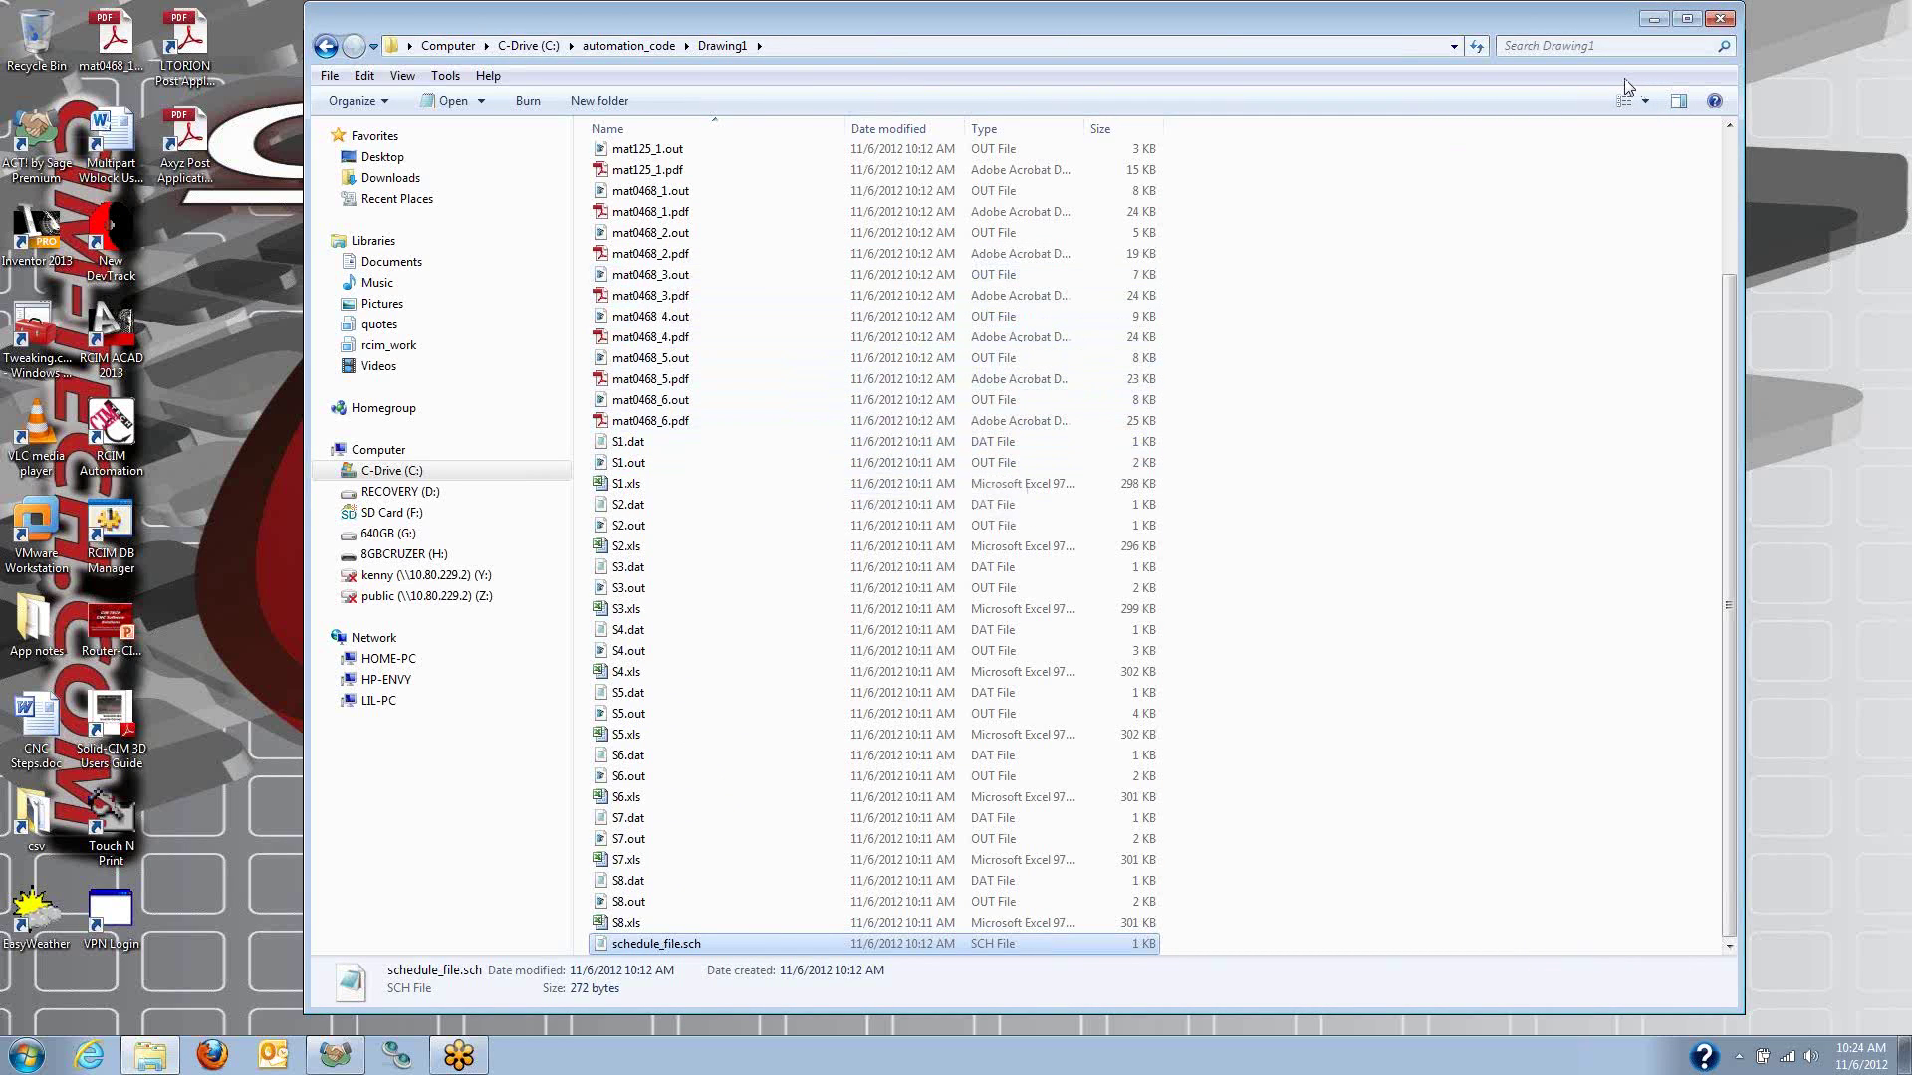
# Minimize the results folder window and dismiss the Drawing1 job status to return to Router-CIM Automation Suite.
pyautogui.click(1655, 22)
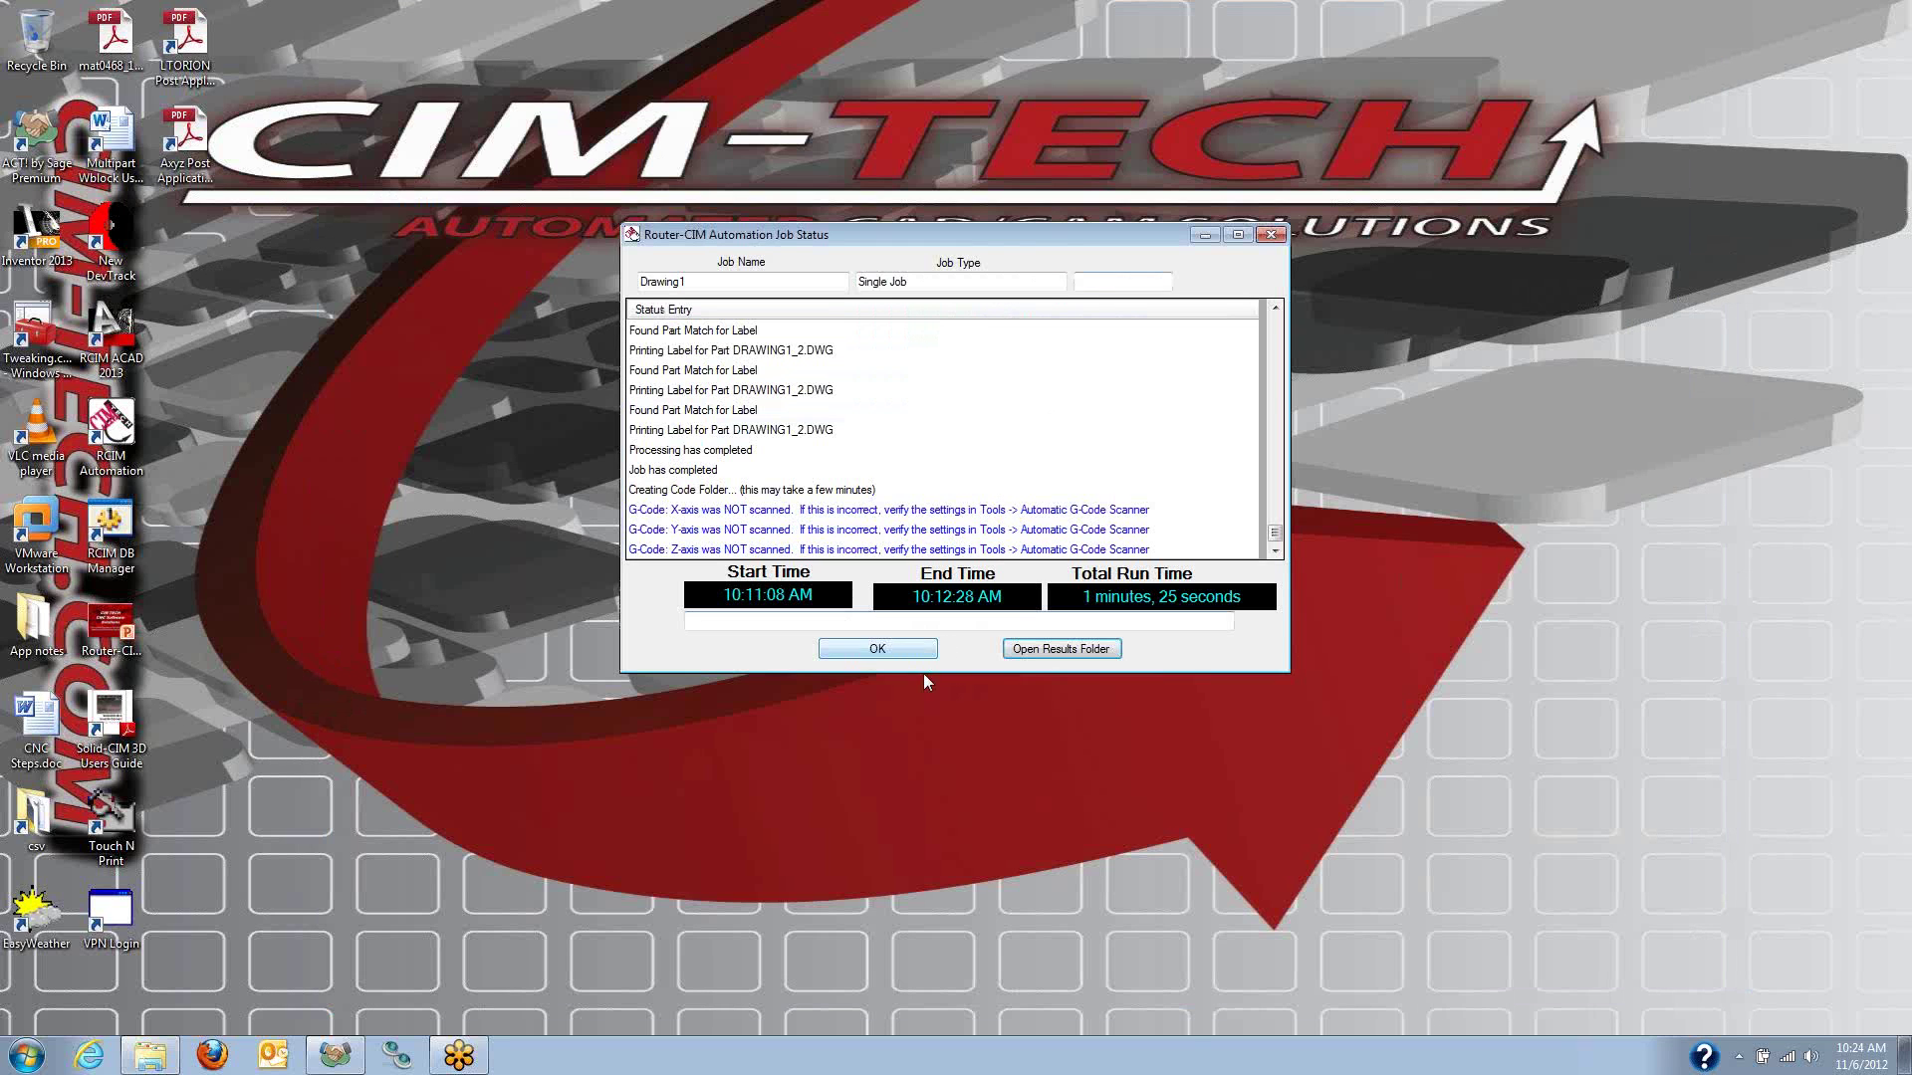
pyautogui.click(901, 653)
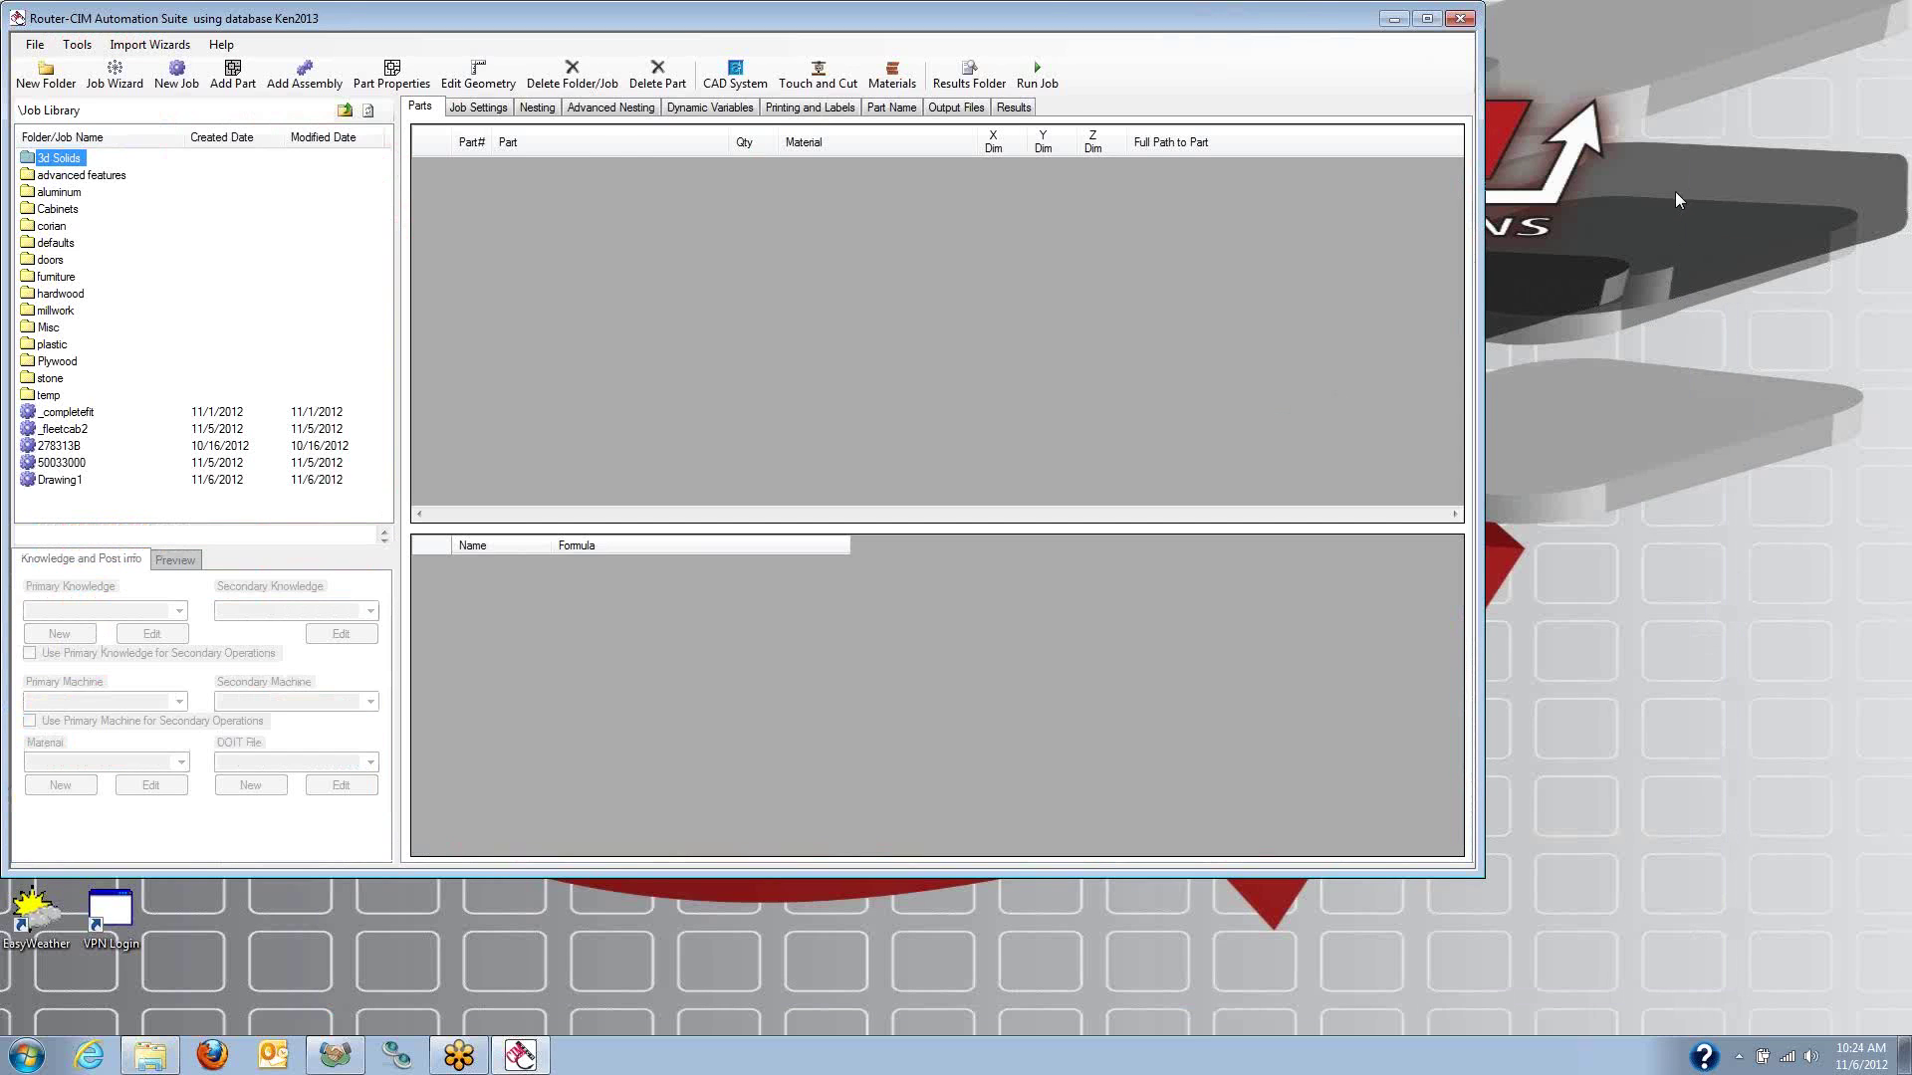